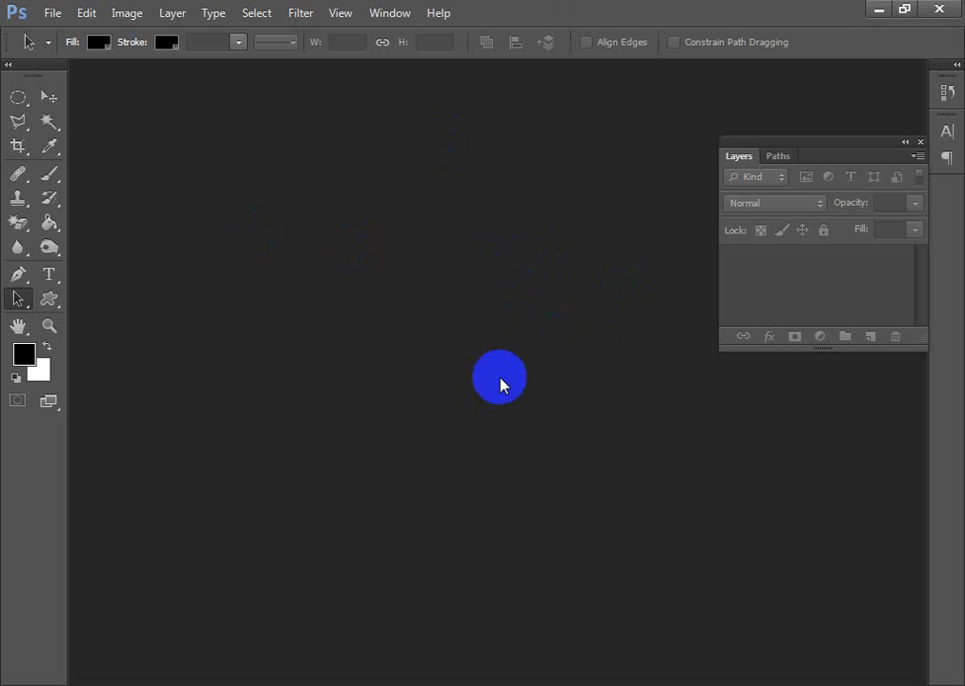
# - Create a new 10.5 × 8 inch document at 300 pixels/inch in CMYK Color with a white background
pyautogui.hotkey('ctrl', 'n')
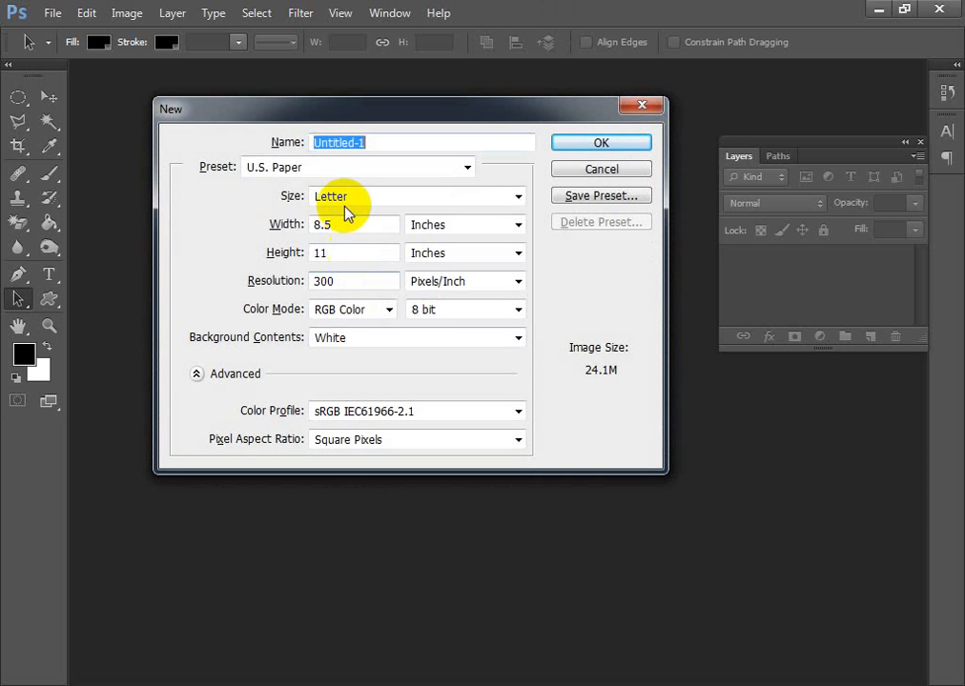
pyautogui.moveTo(373, 221); pyautogui.dragTo(255, 232)
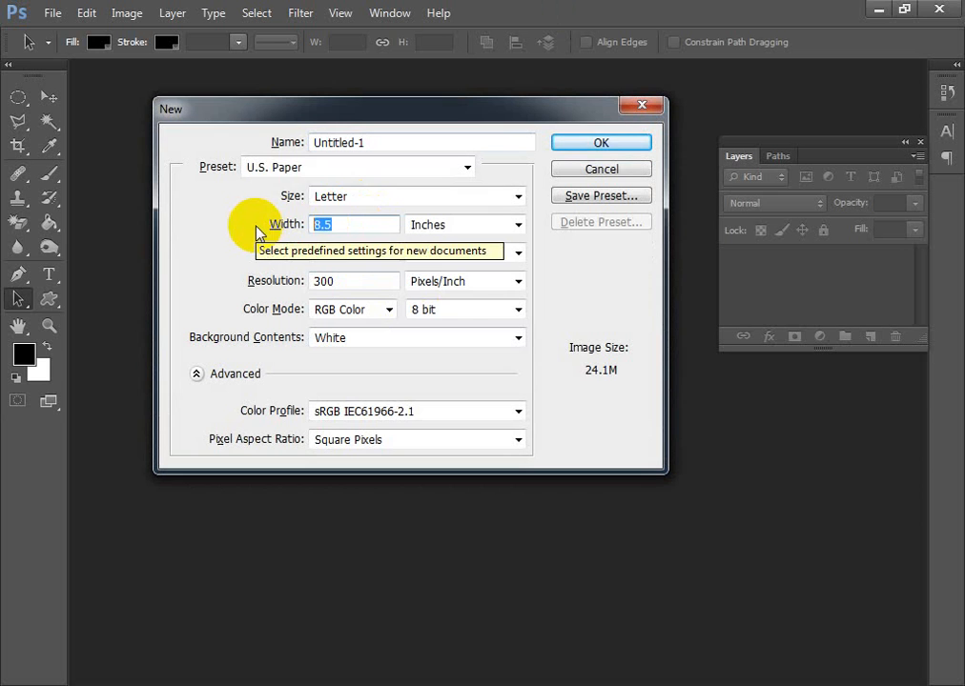
pyautogui.write('8')
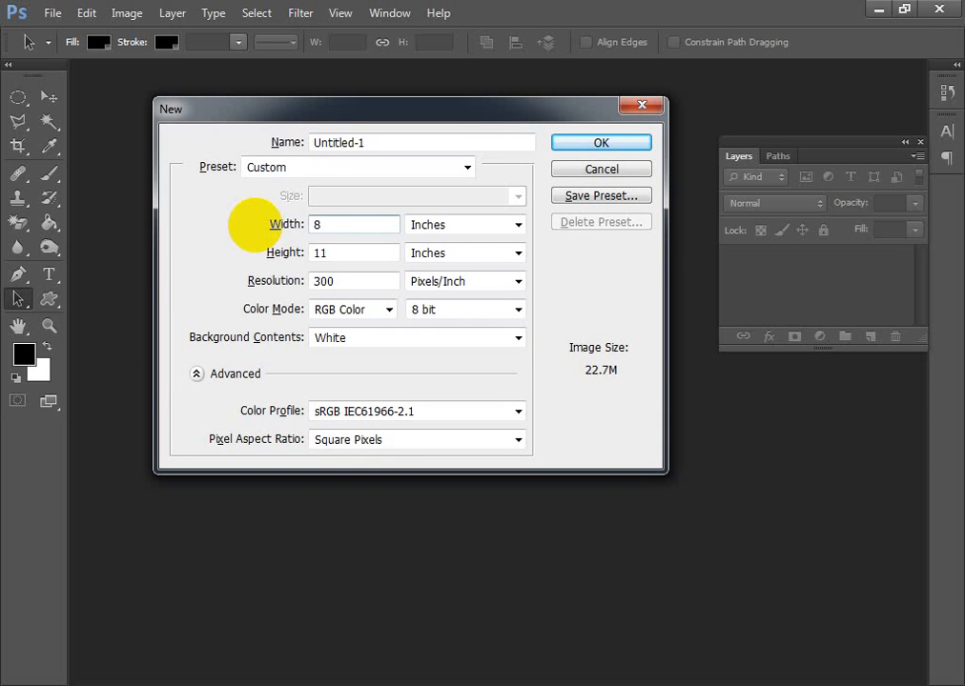
pyautogui.press('BackSpace')
pyautogui.write('10.5')
pyautogui.press('Tab')
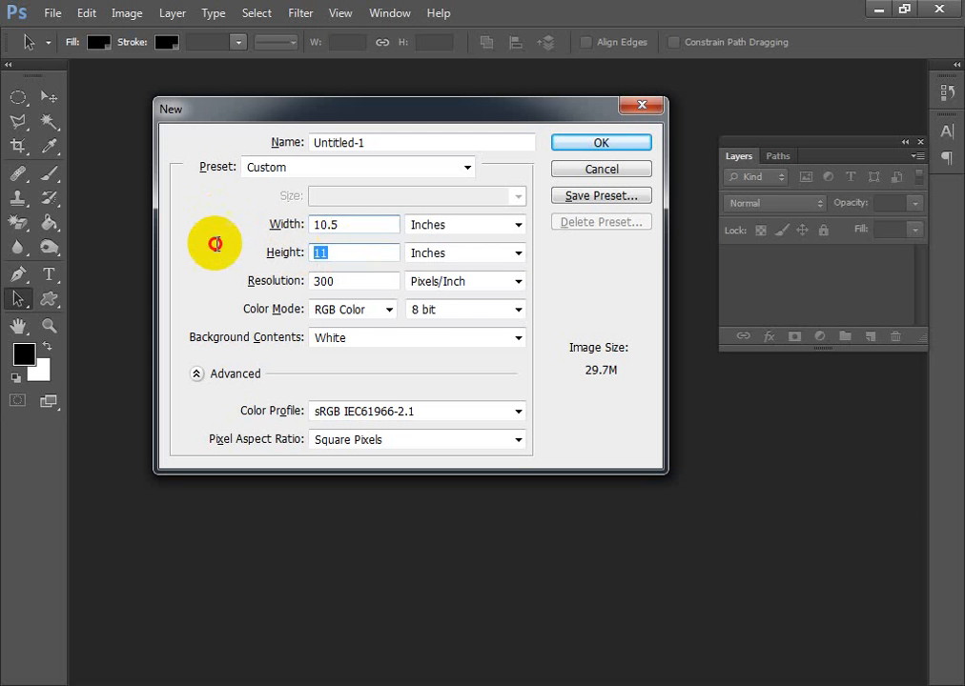
pyautogui.write('8')
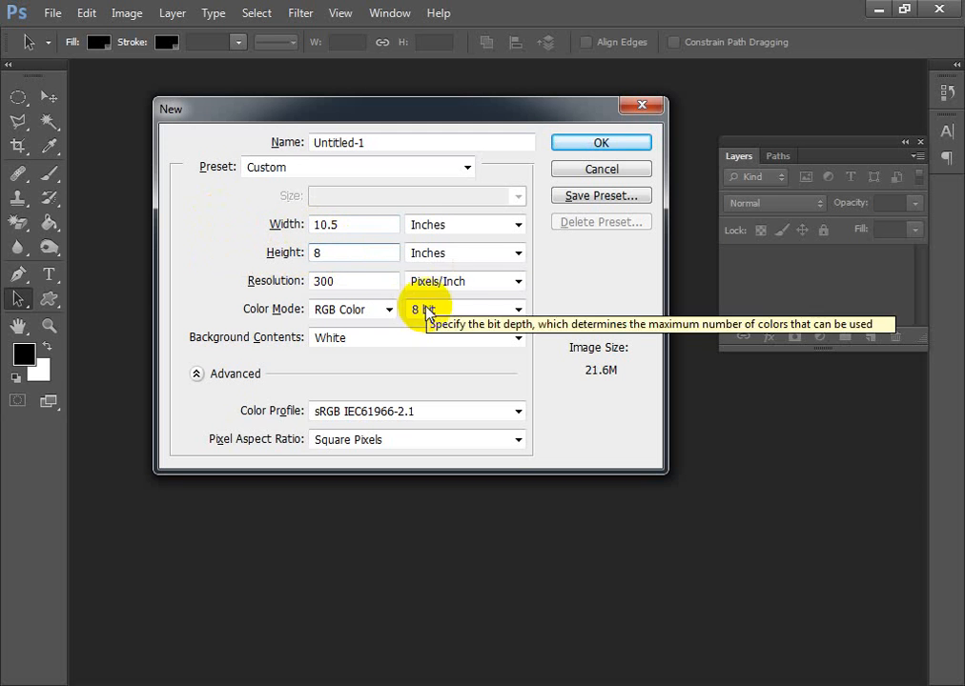
pyautogui.click(389, 310)
pyautogui.click(367, 375)
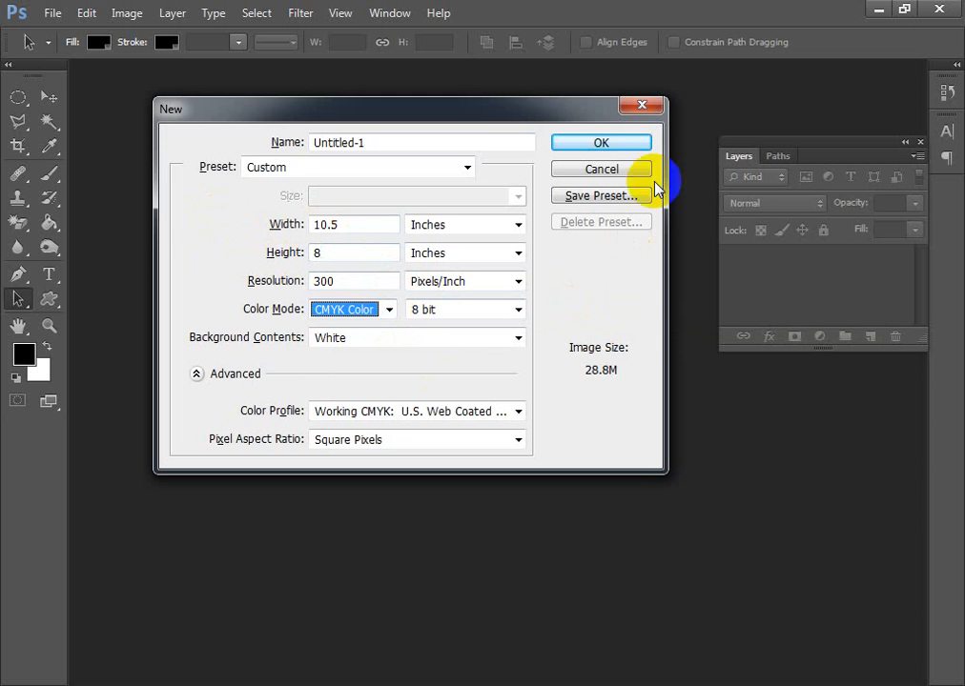
pyautogui.click(622, 151)
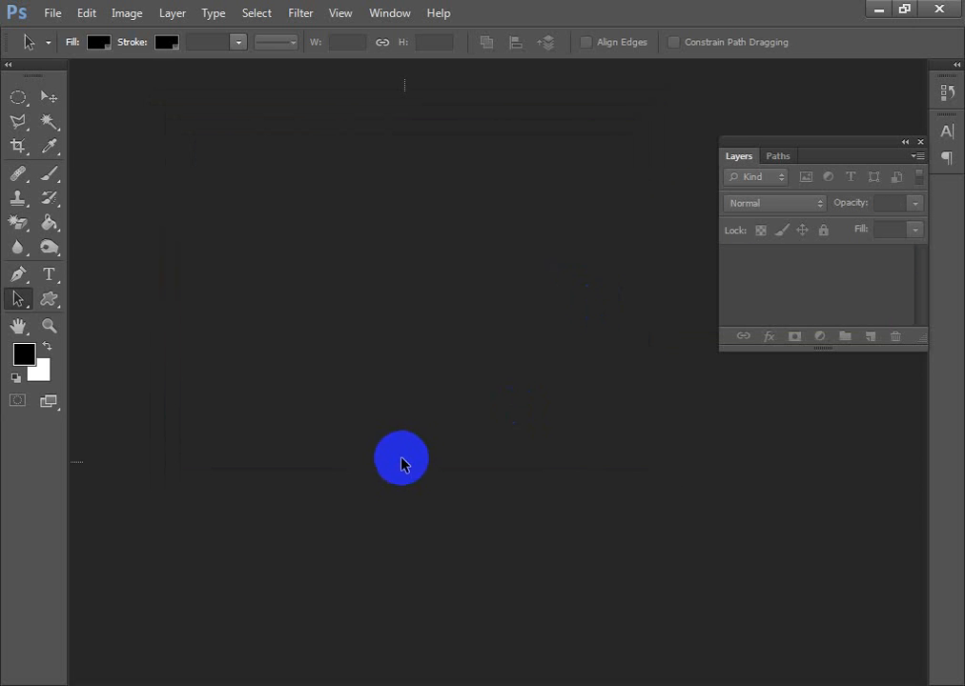
# - Place guides along all four edges of the white canvas
pyautogui.scroll(-1, 394, 463)
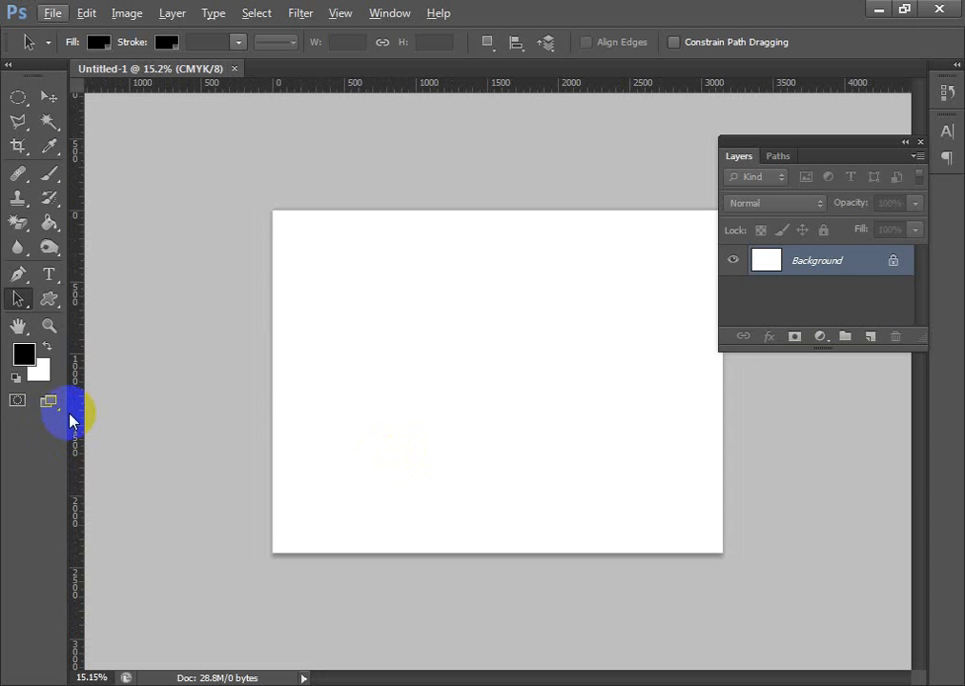
pyautogui.moveTo(79, 417); pyautogui.dragTo(272, 407)
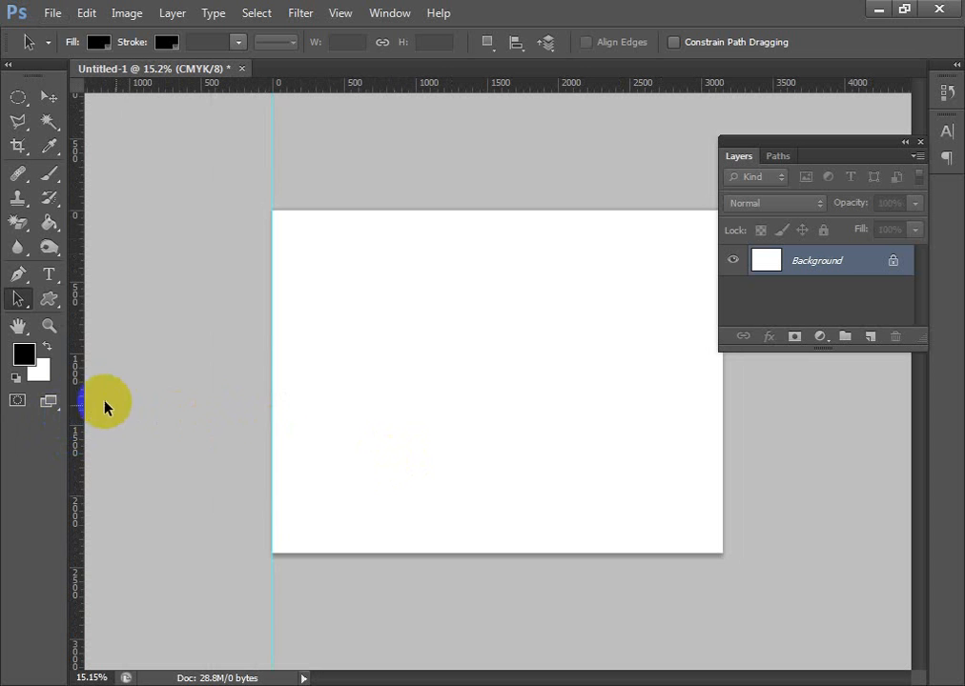
pyautogui.moveTo(78, 402); pyautogui.dragTo(722, 421)
pyautogui.moveTo(437, 84); pyautogui.dragTo(458, 209)
pyautogui.moveTo(477, 93); pyautogui.dragTo(491, 553)
pyautogui.scroll(-1, 377, 443)
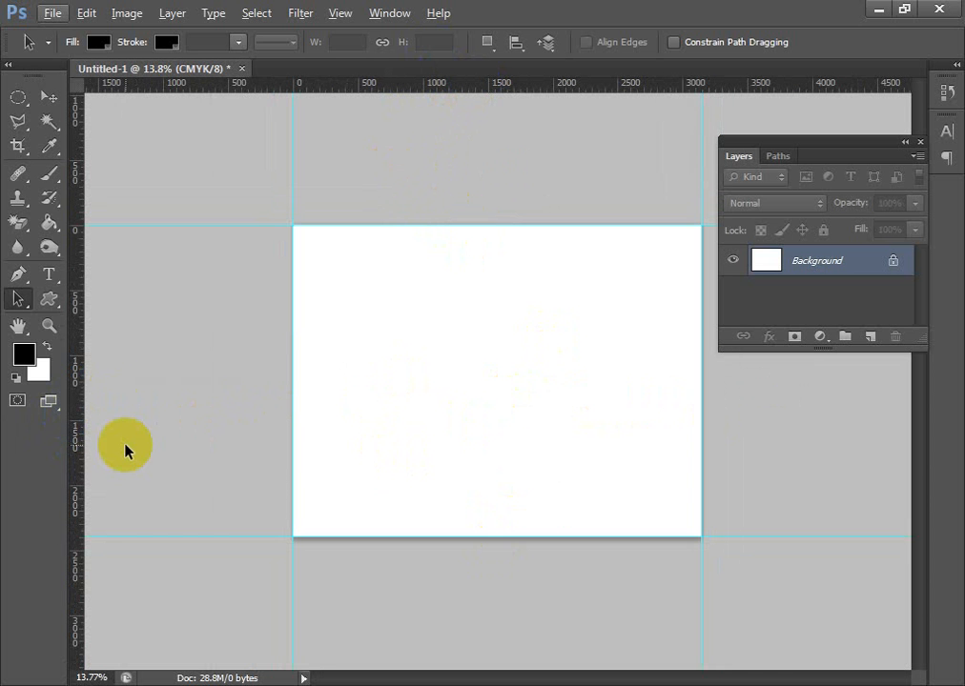
# - Enlarge the canvas to 11 × 8.5 inches from the center, using the black foreground as extension color
pyautogui.click(126, 17)
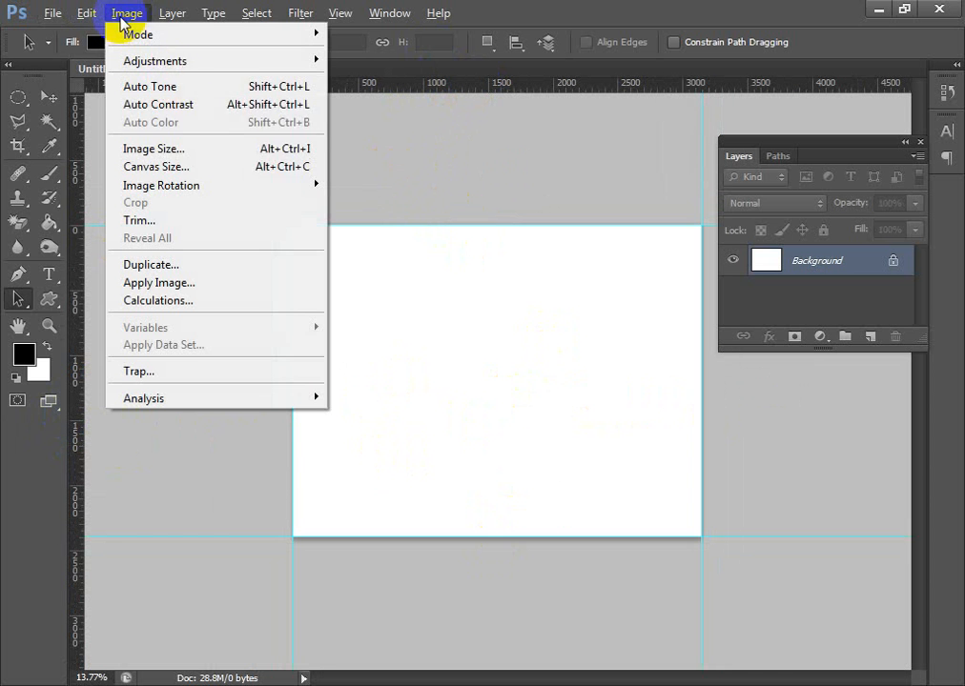
pyautogui.click(211, 166)
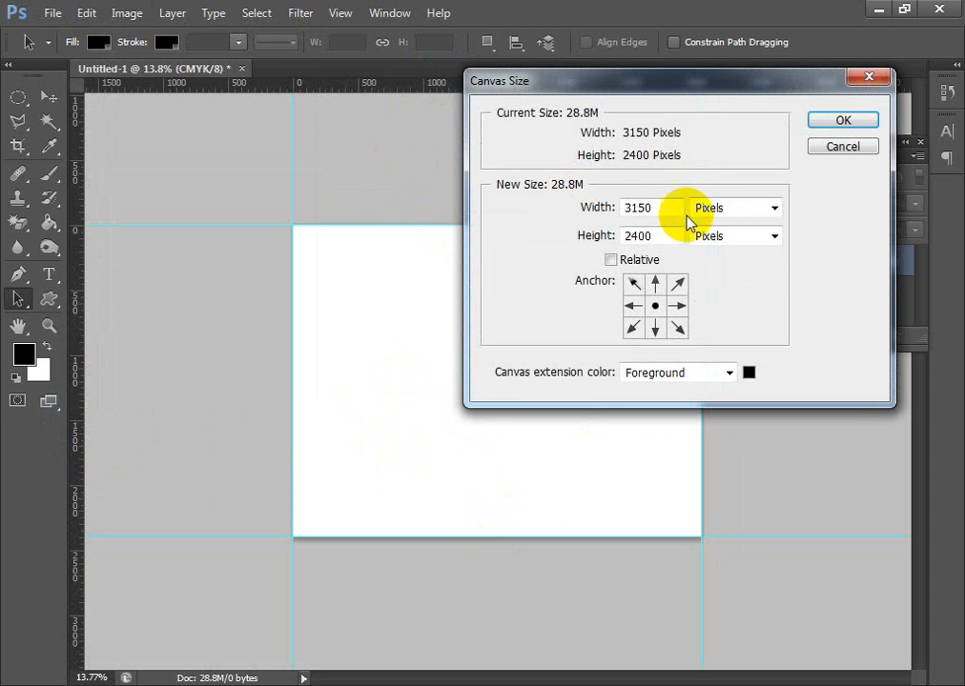
pyautogui.click(755, 210)
pyautogui.click(739, 259)
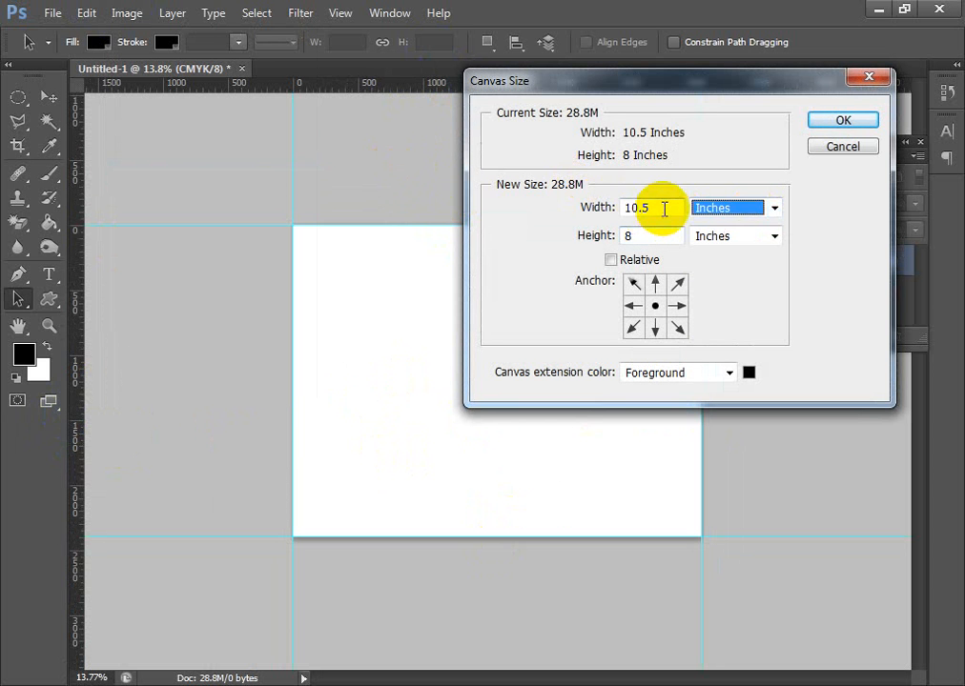
pyautogui.click(575, 209)
pyautogui.write('11')
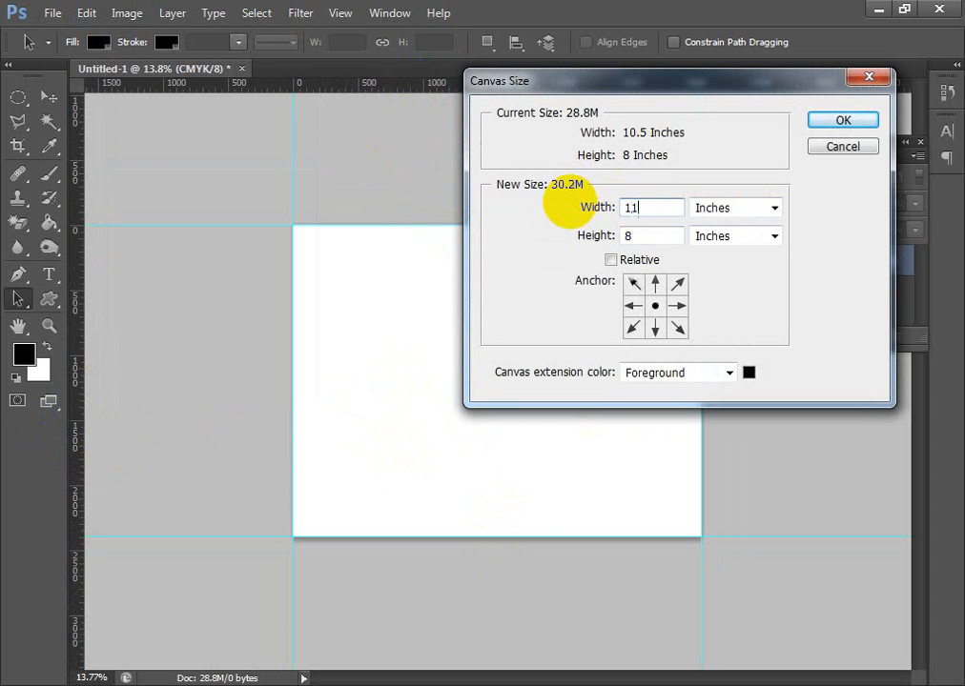
pyautogui.click(644, 237)
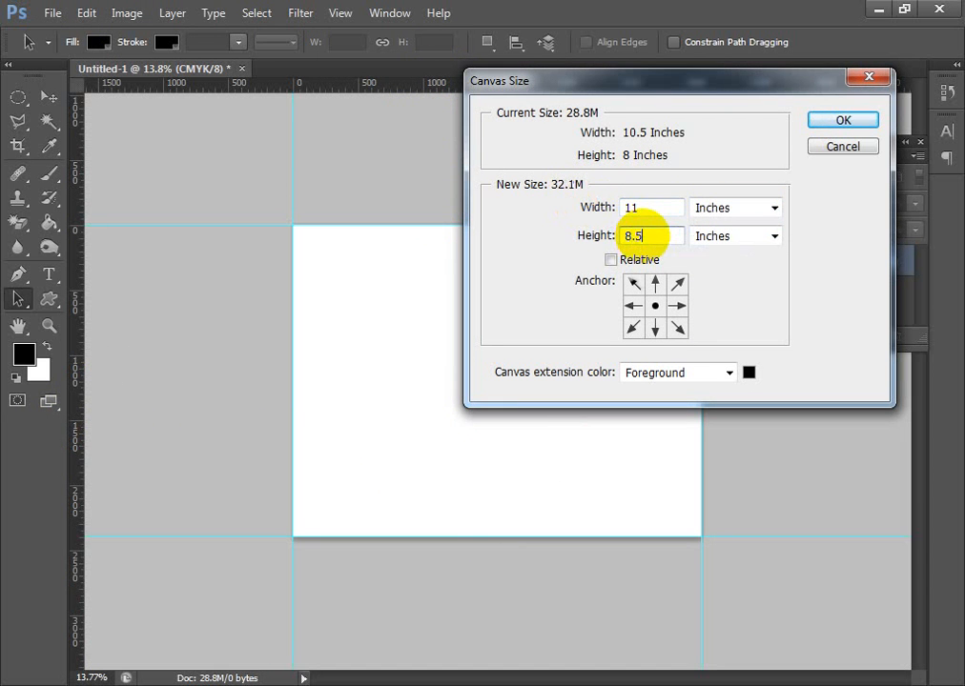
pyautogui.click(842, 120)
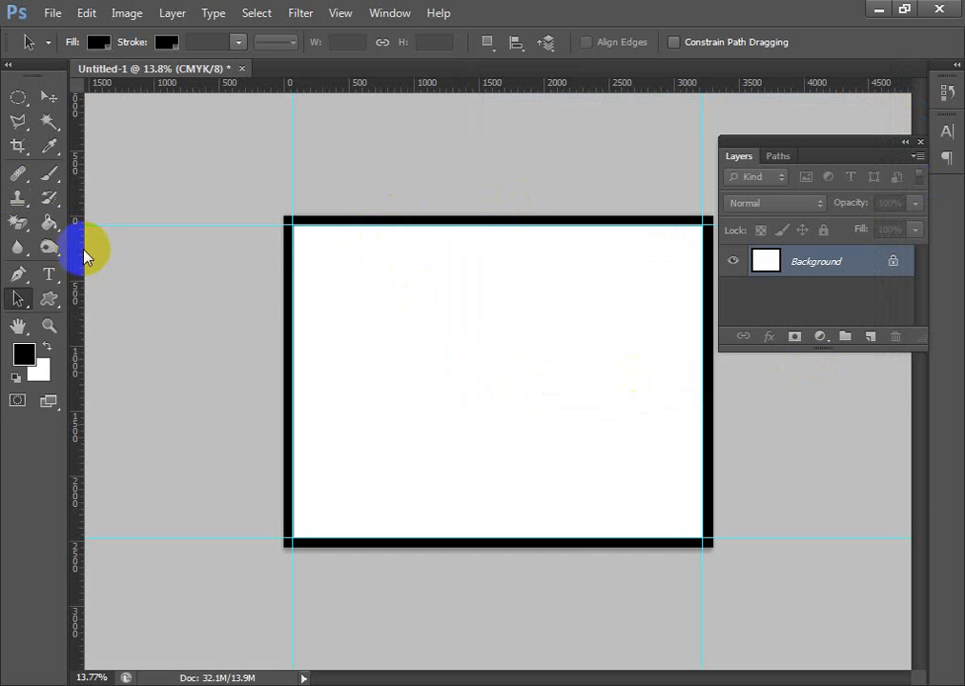
# - Place guides along all four outer edges of the black border around the canvas
pyautogui.moveTo(80, 258); pyautogui.dragTo(284, 276)
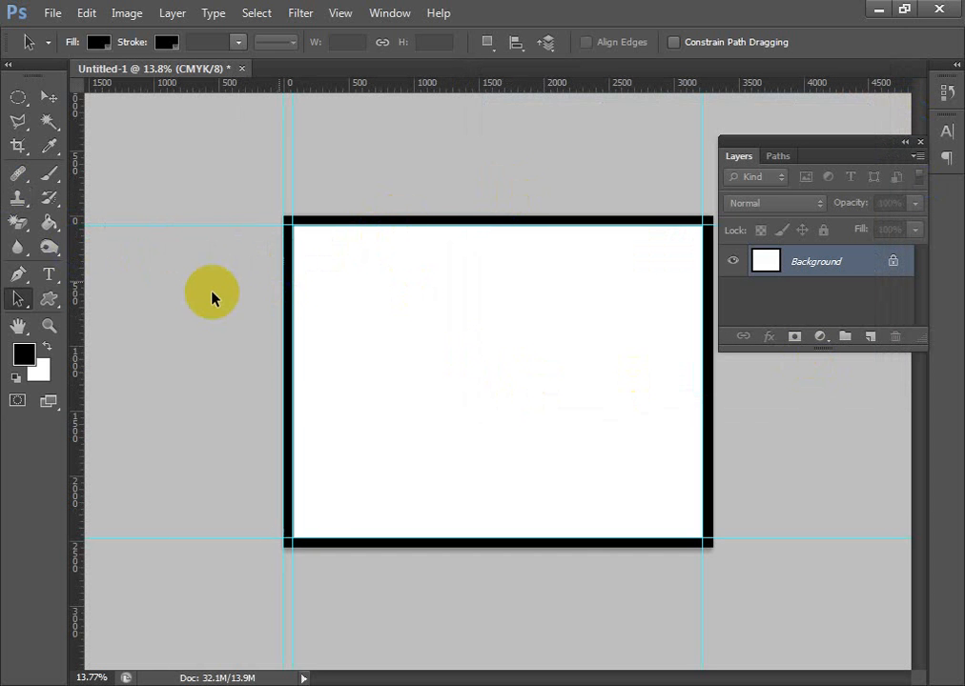
pyautogui.moveTo(76, 383); pyautogui.dragTo(710, 427)
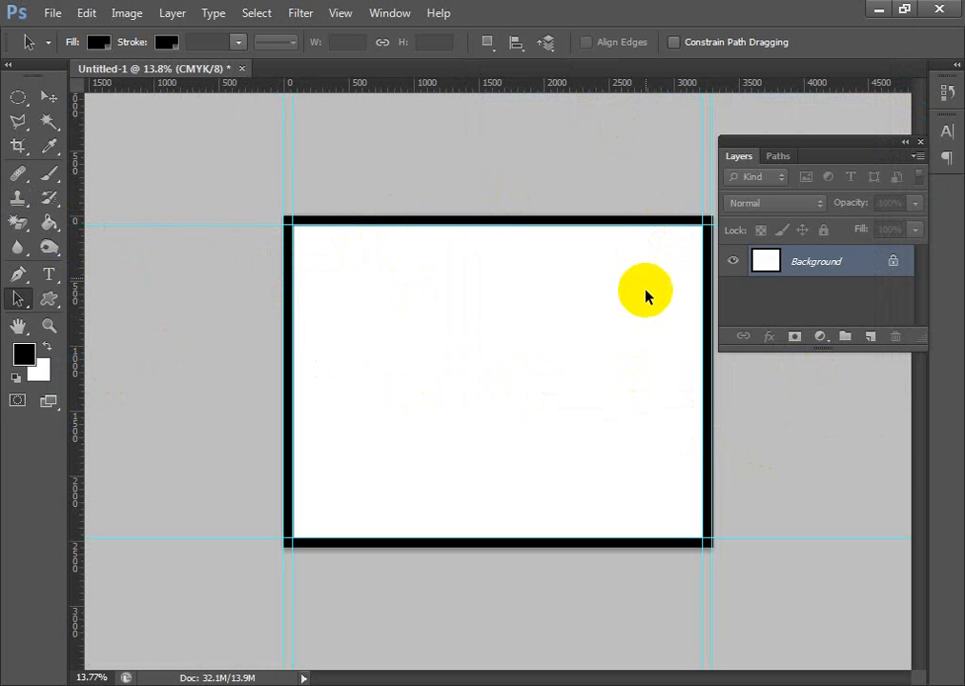
pyautogui.scroll(3, 556, 456)
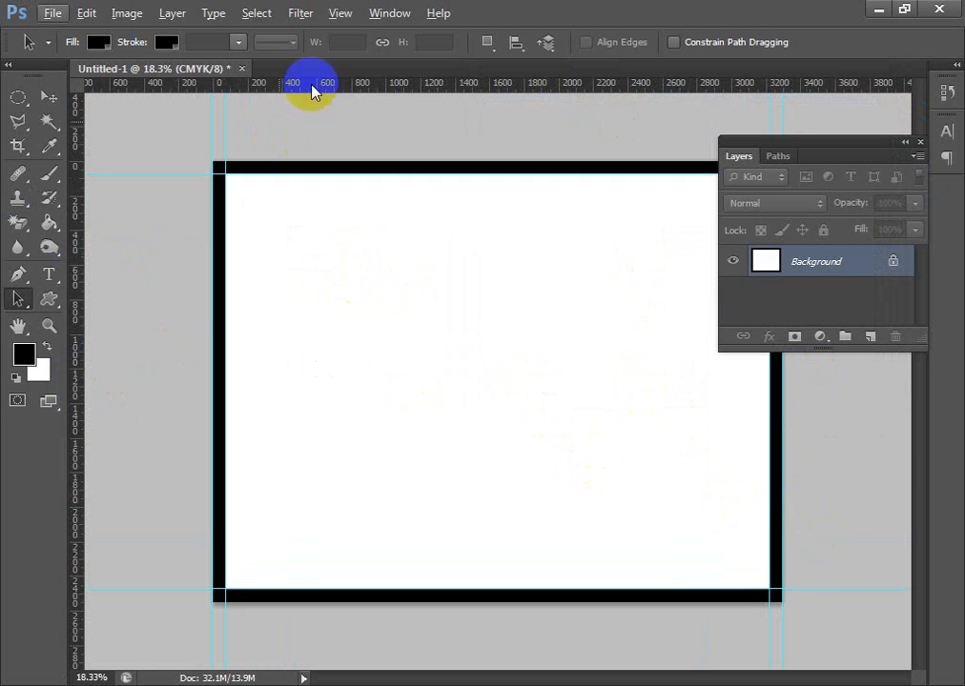
pyautogui.moveTo(366, 86); pyautogui.dragTo(378, 593)
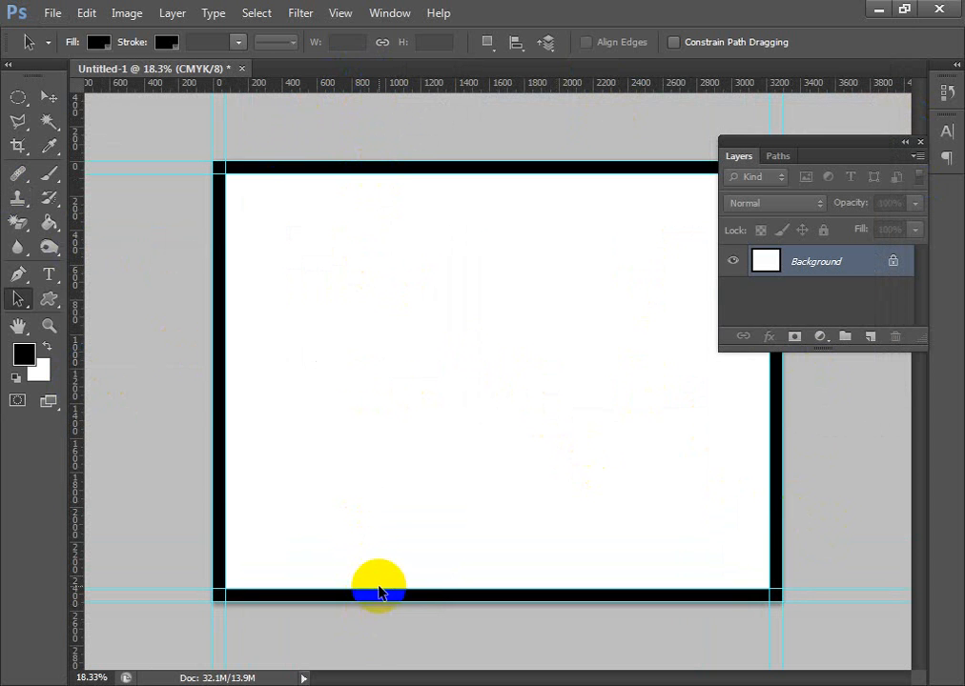
# - Enlarge the canvas to 11.25 × 8.75 inches from the center, extending it with the black foreground color
pyautogui.click(133, 13)
pyautogui.click(259, 168)
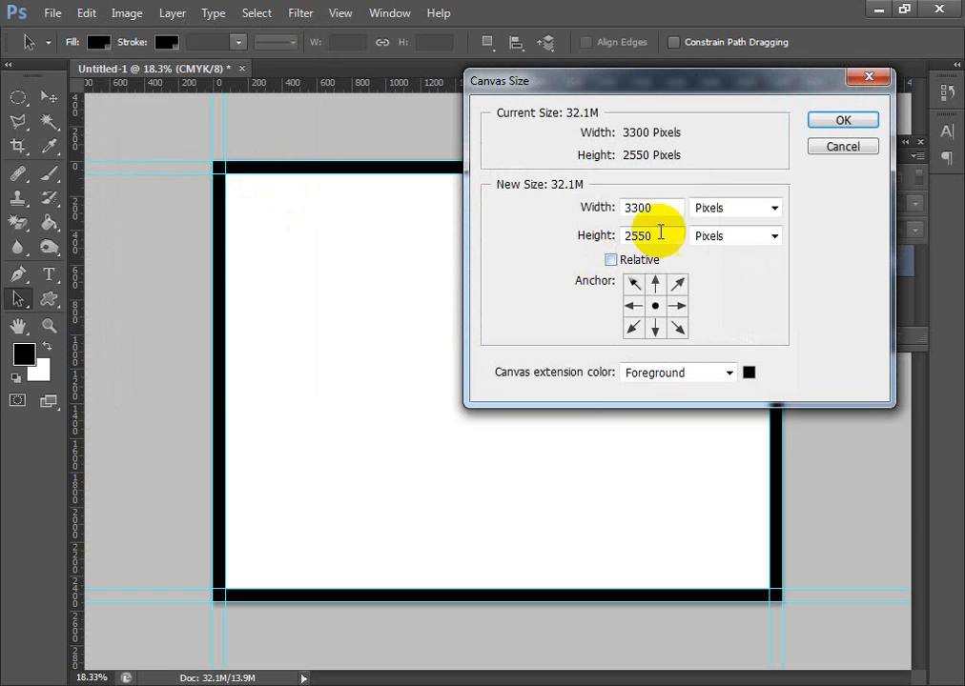
pyautogui.click(760, 218)
pyautogui.click(739, 260)
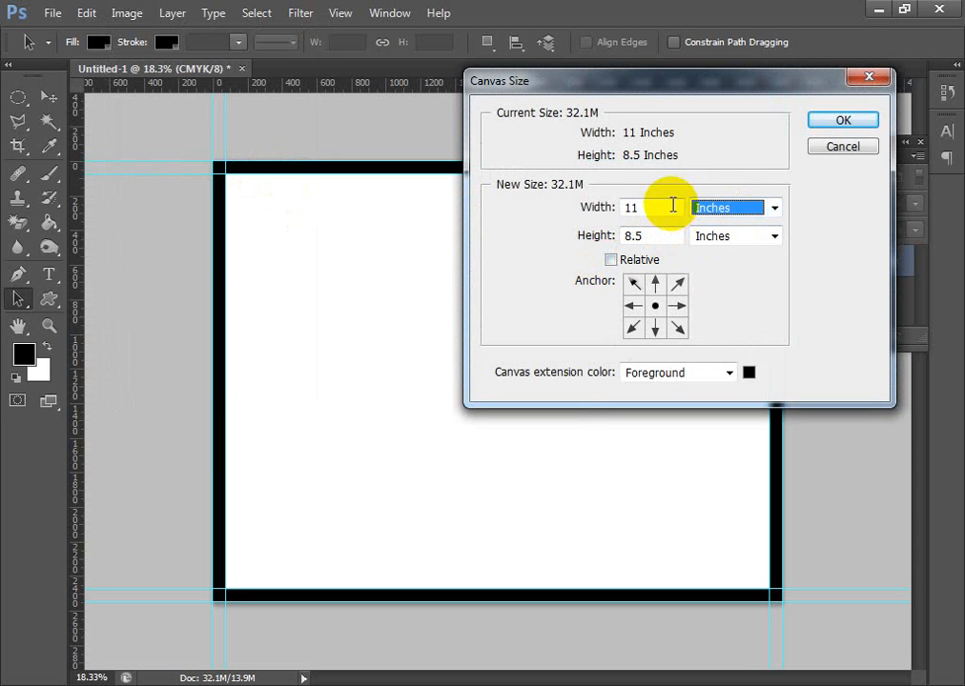
pyautogui.click(577, 212)
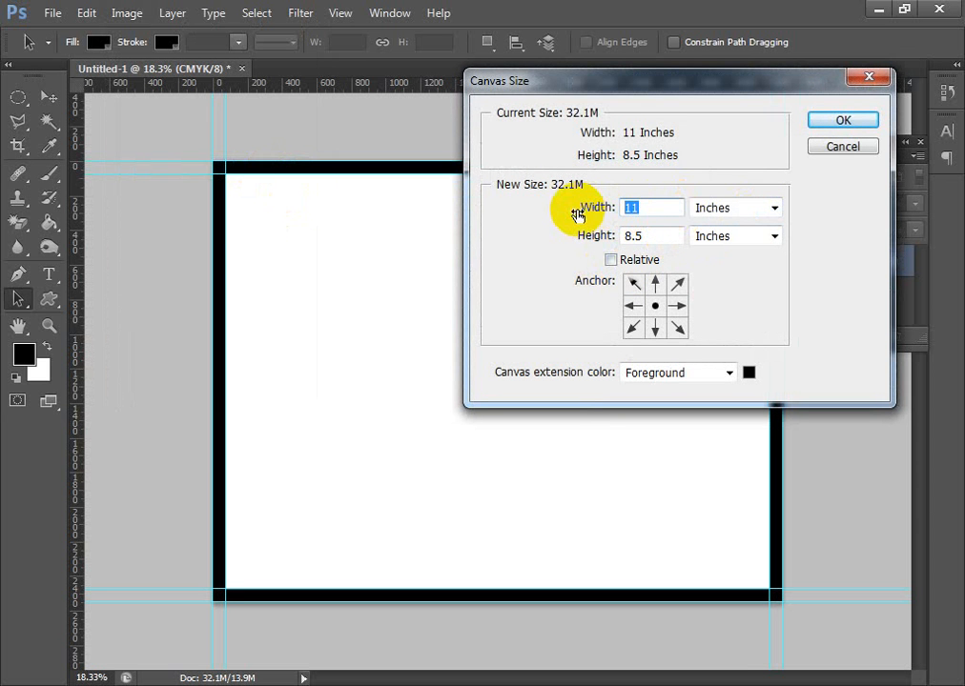
pyautogui.write('11.25')
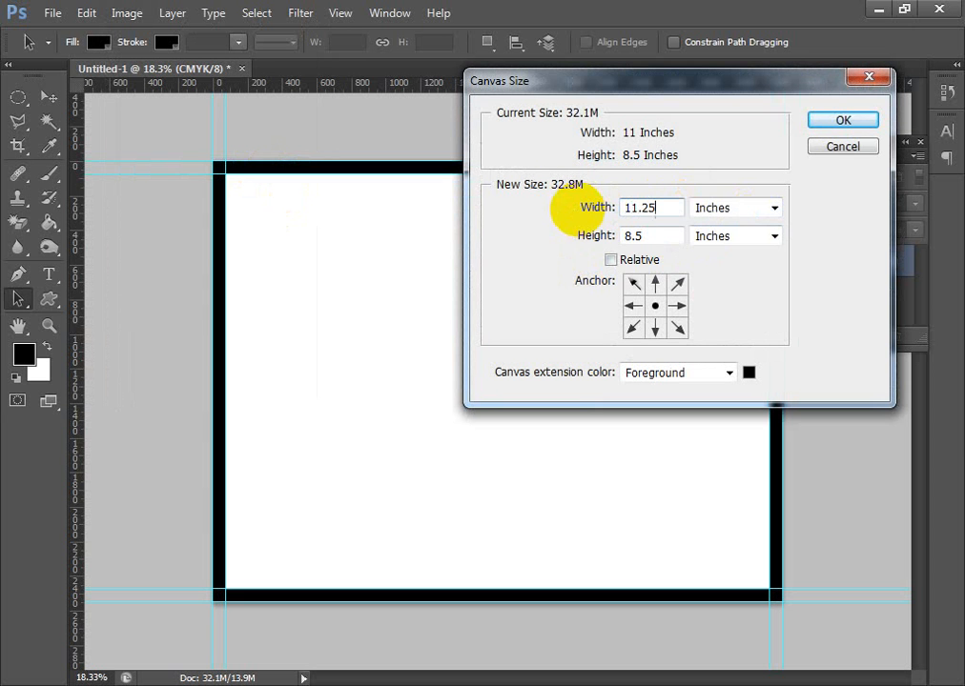
pyautogui.doubleClick(668, 234)
pyautogui.write('8')
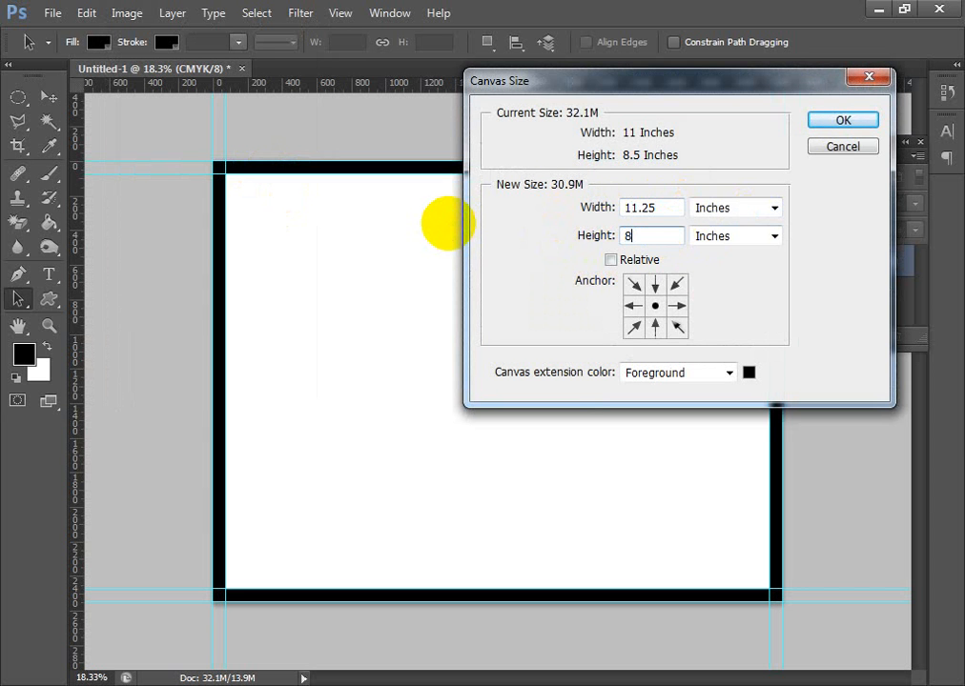
pyautogui.write('.75')
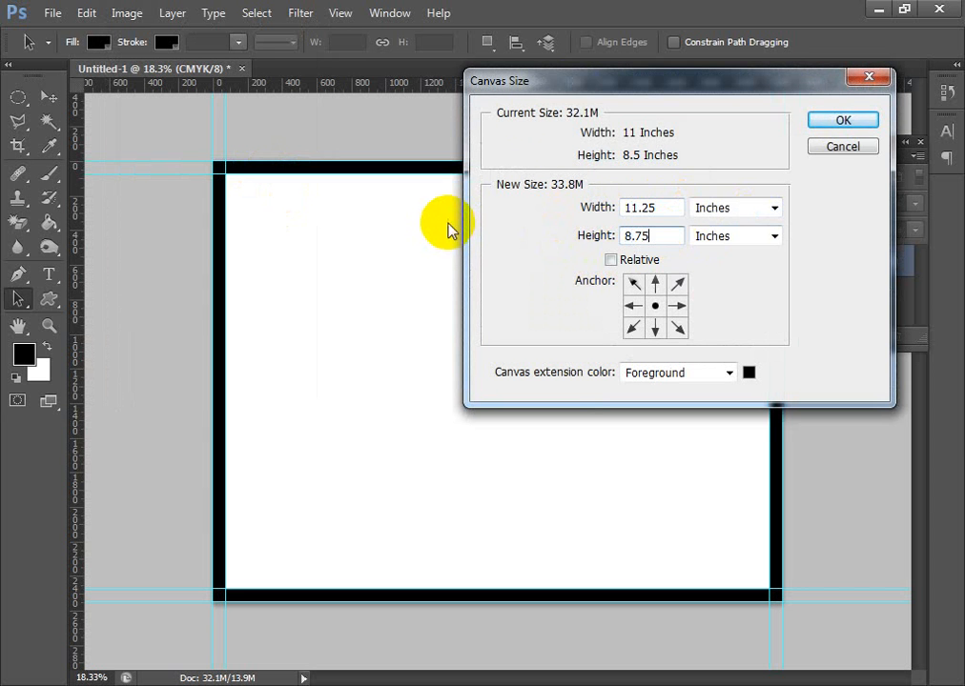
pyautogui.click(845, 123)
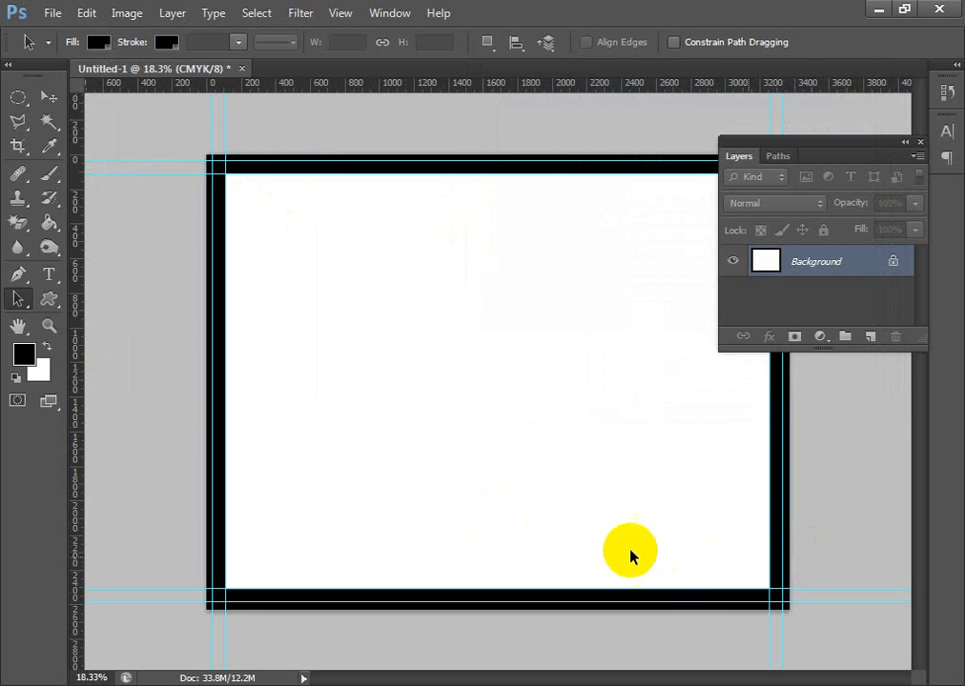
# - Fill the whole background with white and, in full-screen view with the menu bar, move the Layers panel clear of the canvas
pyautogui.scroll(-2, 626, 556)
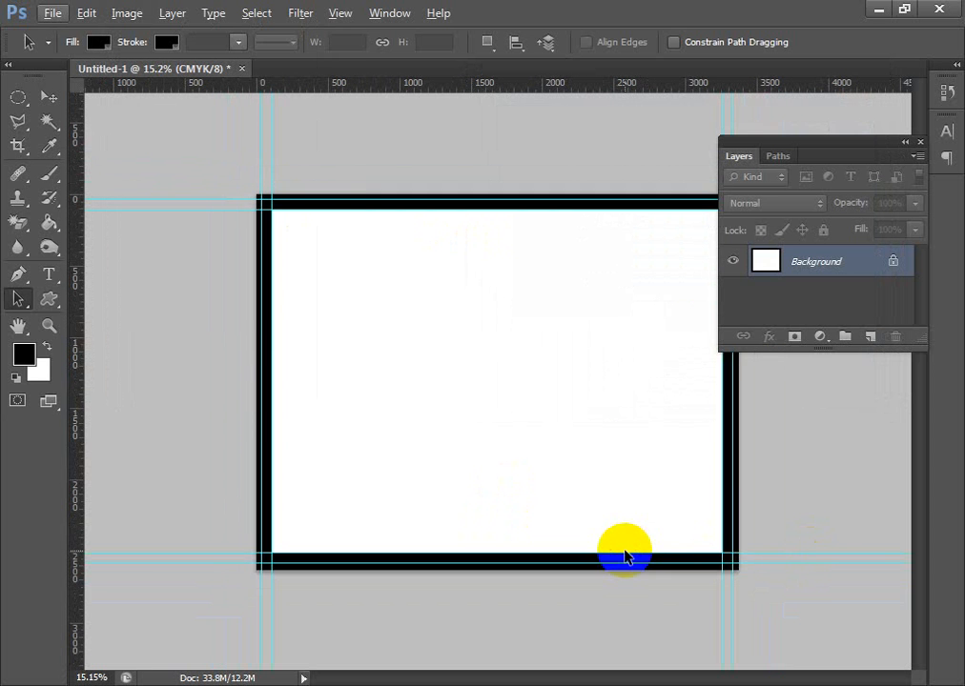
pyautogui.scroll(3, 435, 498)
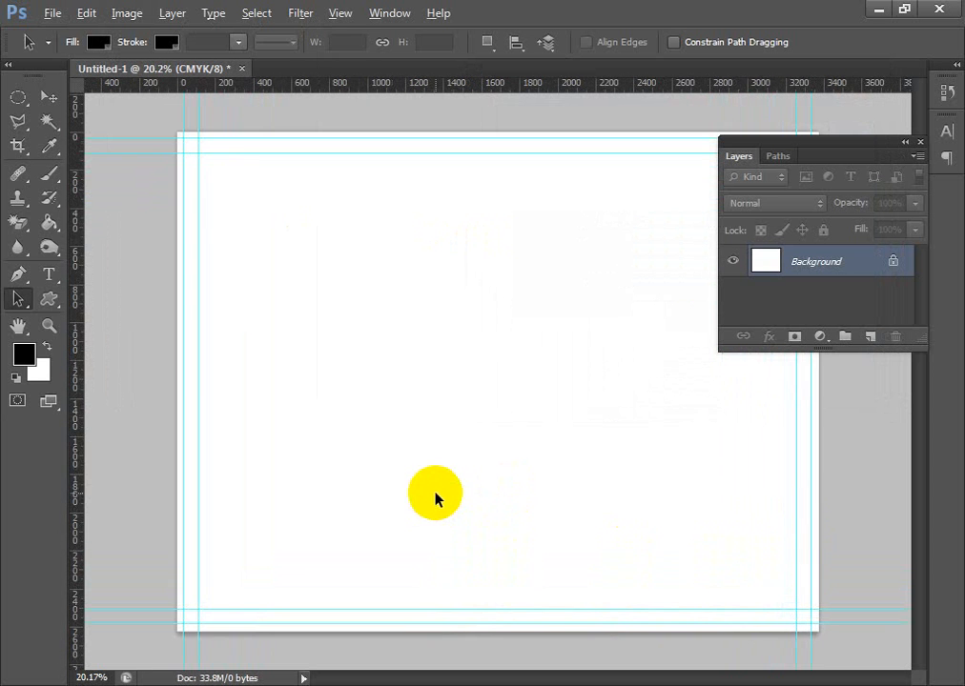
pyautogui.press('f')
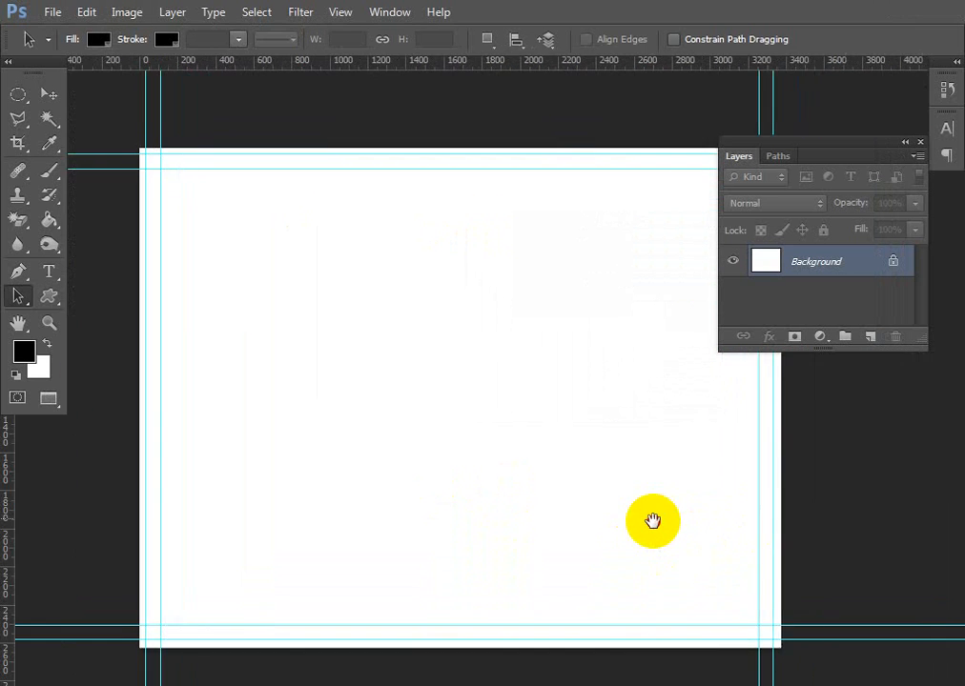
pyautogui.moveTo(652, 520); pyautogui.dragTo(715, 477)
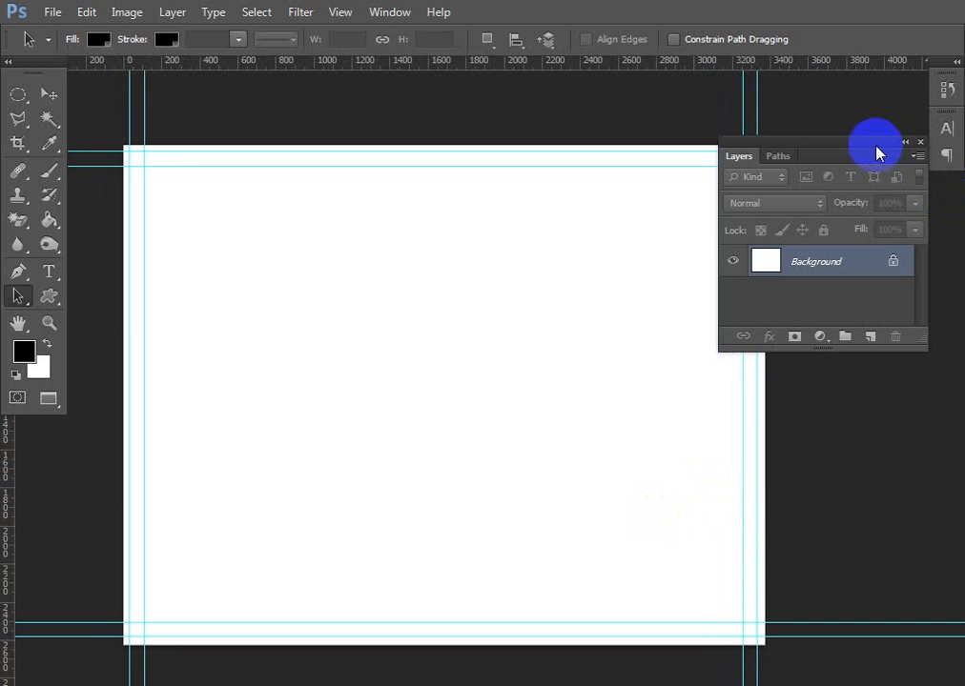
pyautogui.moveTo(889, 186); pyautogui.dragTo(879, 39)
pyautogui.click(398, 379)
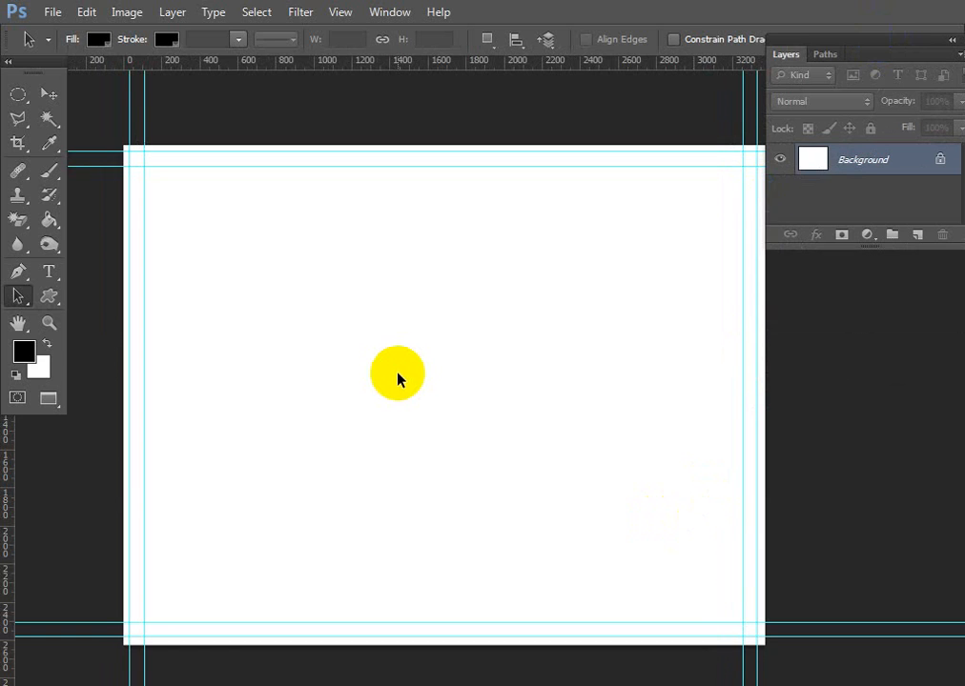
pyautogui.press('f')
pyautogui.press('f')
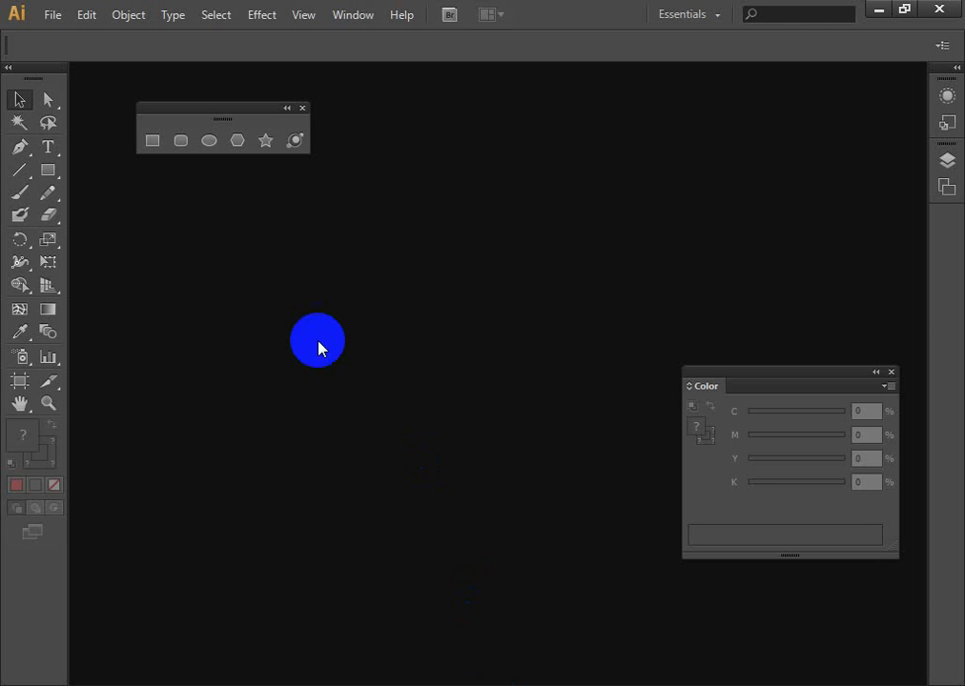
# - Switch to Illustrator and create a new one-artboard Letter document, 8.5 × 11 inches, in CMYK with 0 in bleed
pyautogui.hotkey('ctrl', 'n')
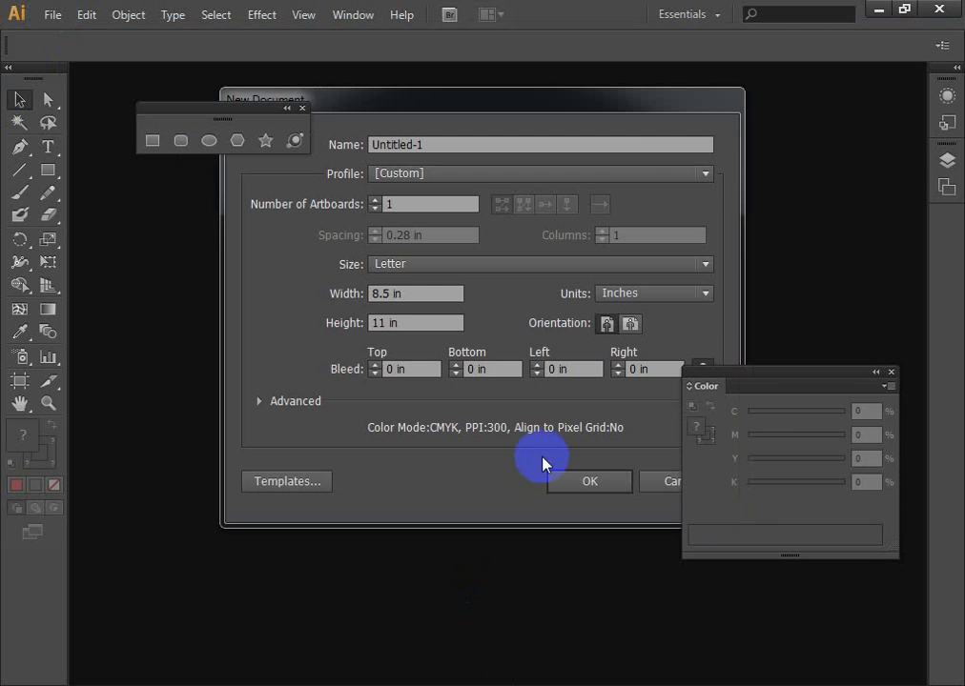
pyautogui.click(650, 100)
pyautogui.click(591, 486)
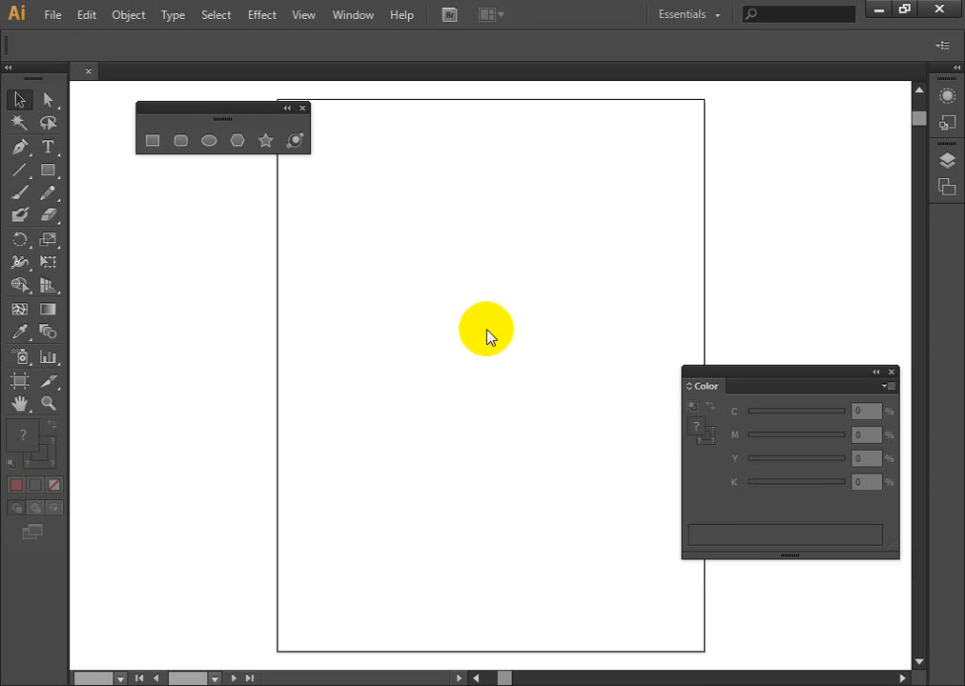
# - Draw a rectangle 11 in wide and 8.5 in high on the Illustrator canvas
pyautogui.press('space')
pyautogui.moveTo(515, 290); pyautogui.dragTo(197, 336)
pyautogui.moveTo(480, 327); pyautogui.dragTo(151, 283)
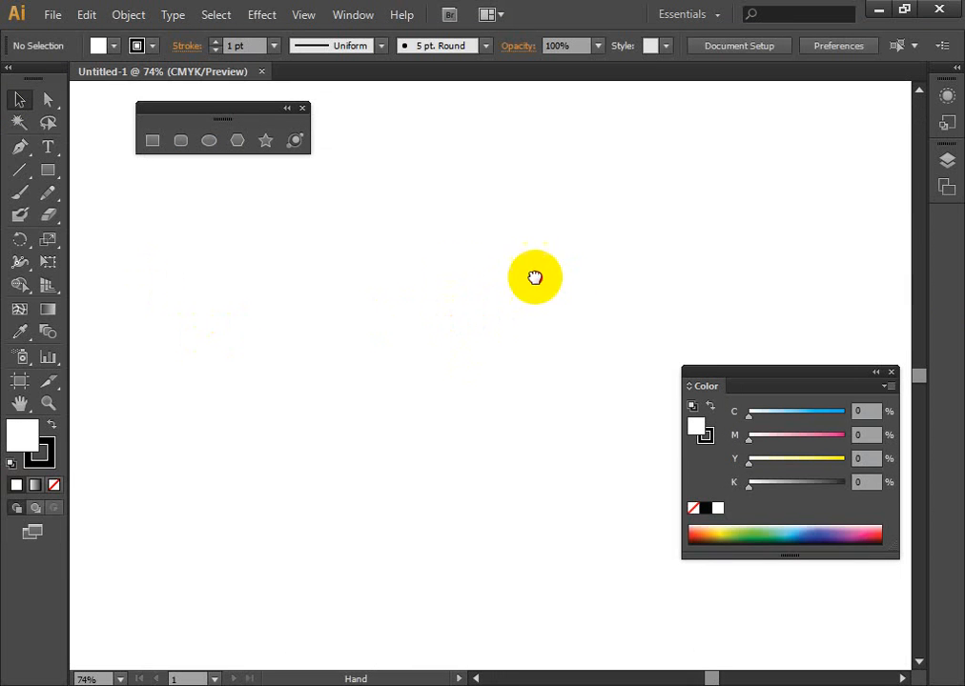
pyautogui.moveTo(535, 277); pyautogui.dragTo(463, 253)
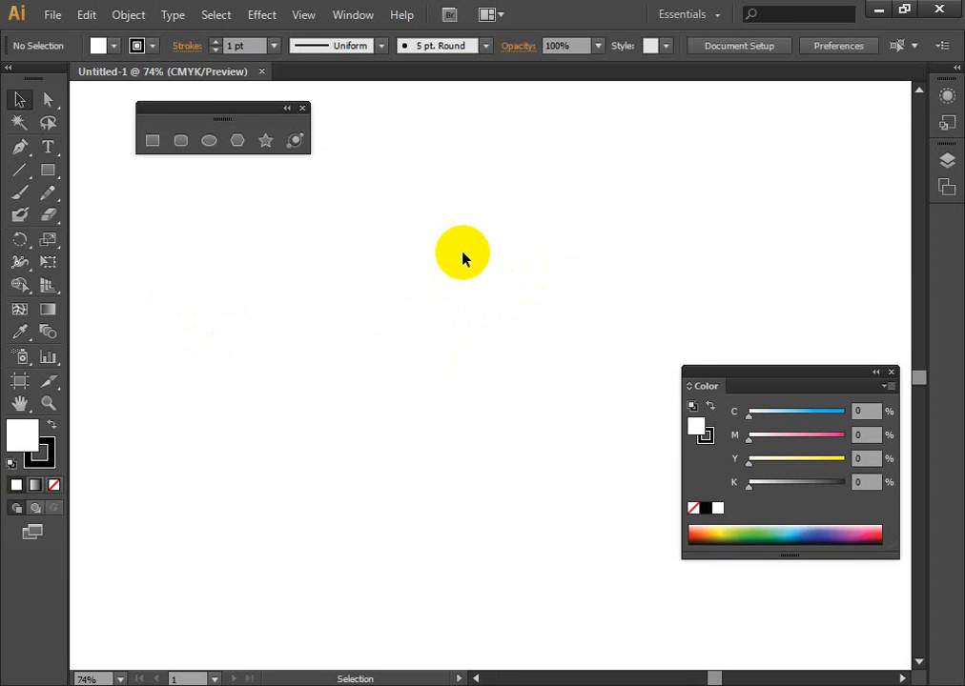
pyautogui.click(152, 140)
pyautogui.click(638, 457)
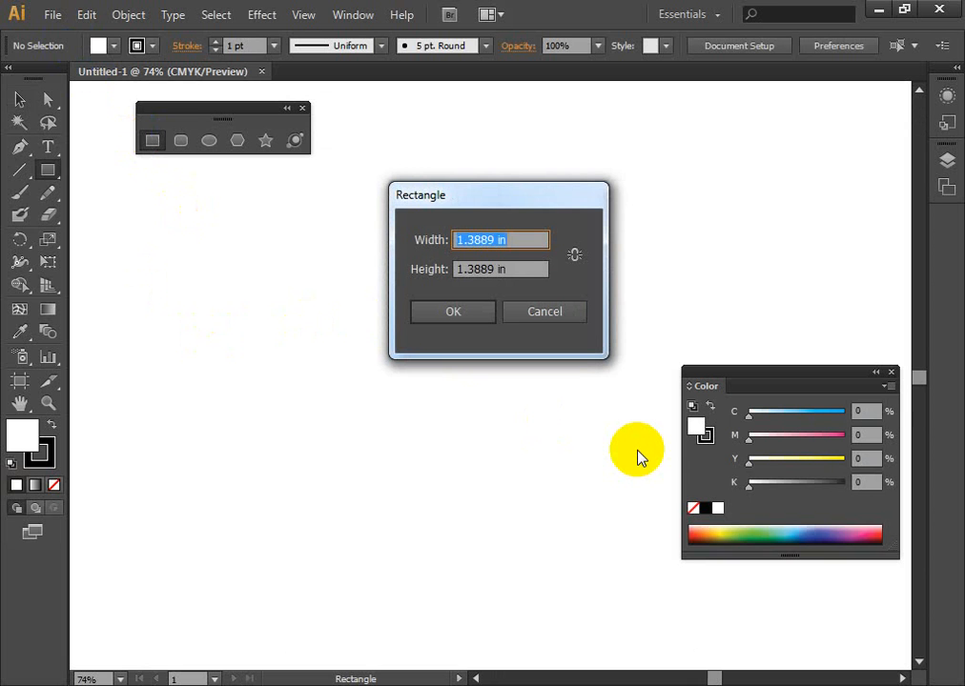
pyautogui.write('11')
pyautogui.click(484, 269)
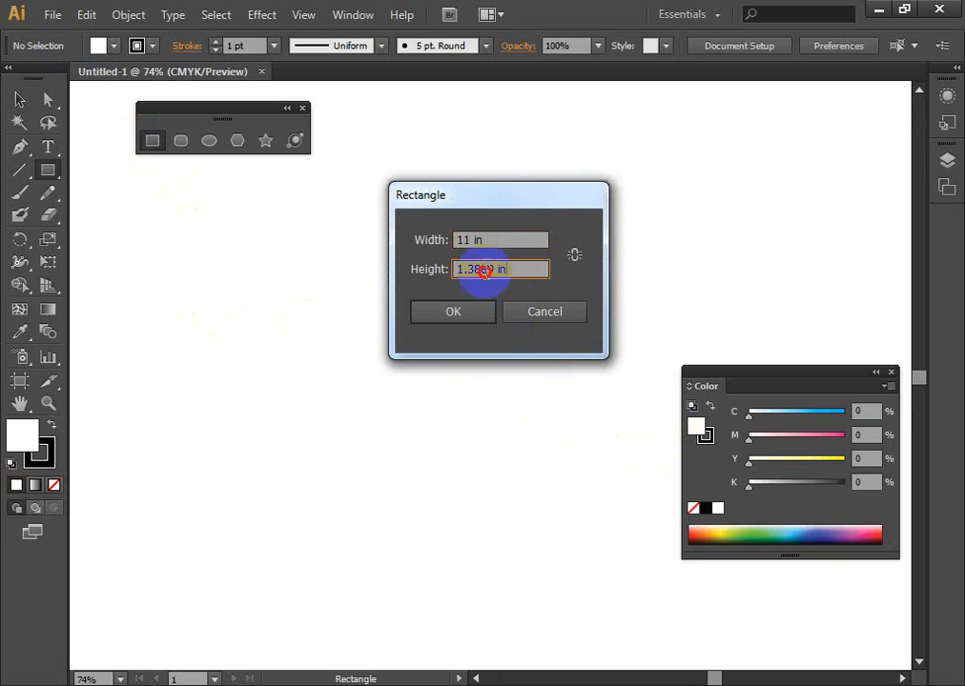
pyautogui.write('8.5')
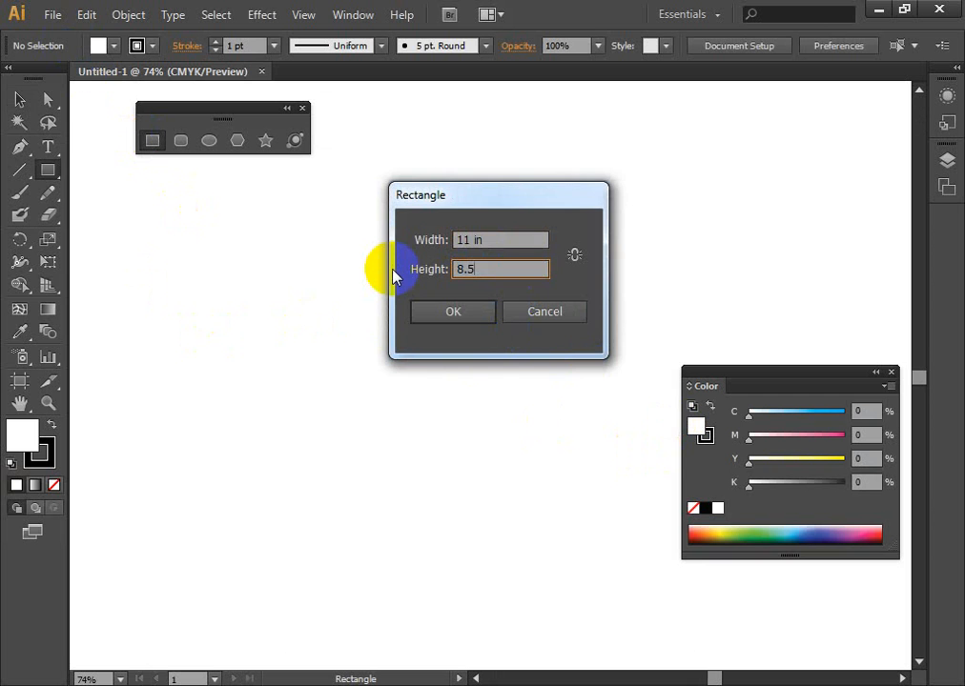
pyautogui.click(458, 312)
pyautogui.moveTo(534, 529); pyautogui.dragTo(390, 327)
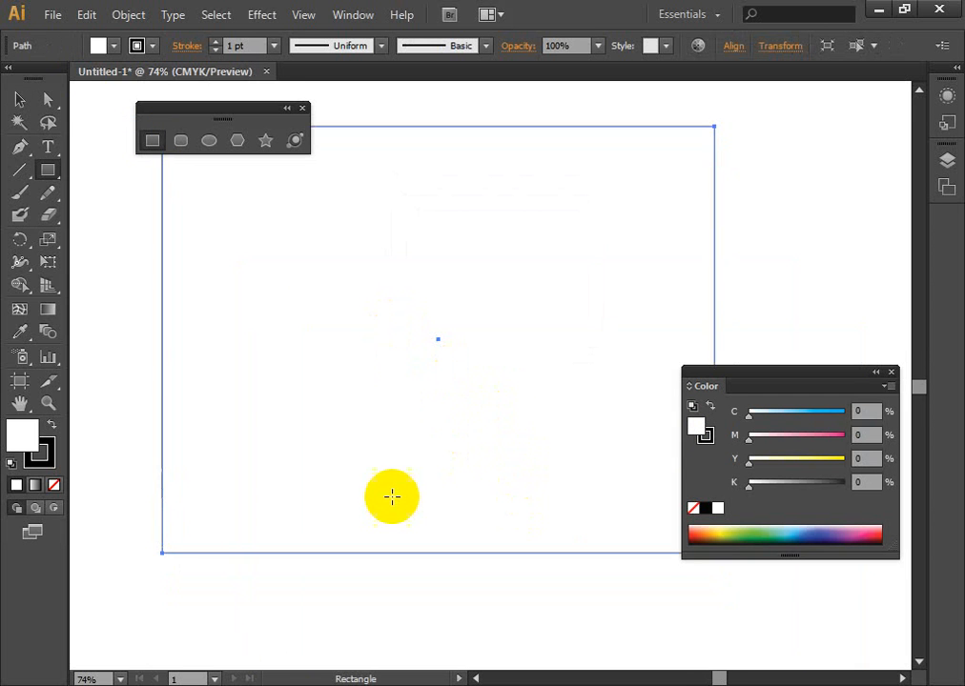
pyautogui.scroll(-1, 390, 495)
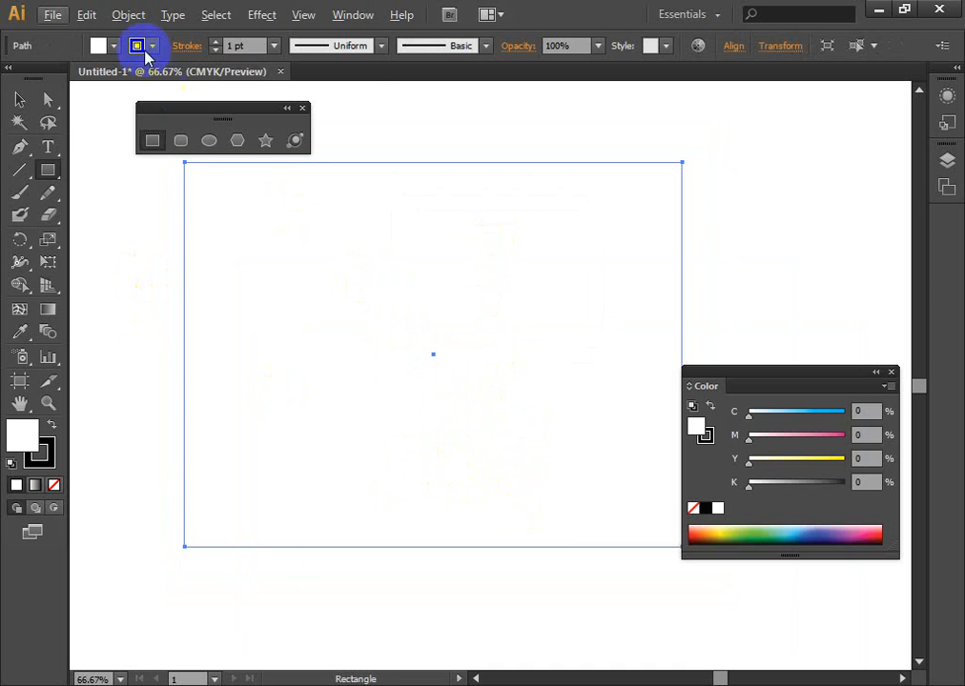
# - Try splitting the rectangle into three columns with a 0 in gutter, and undo the split
pyautogui.click(19, 99)
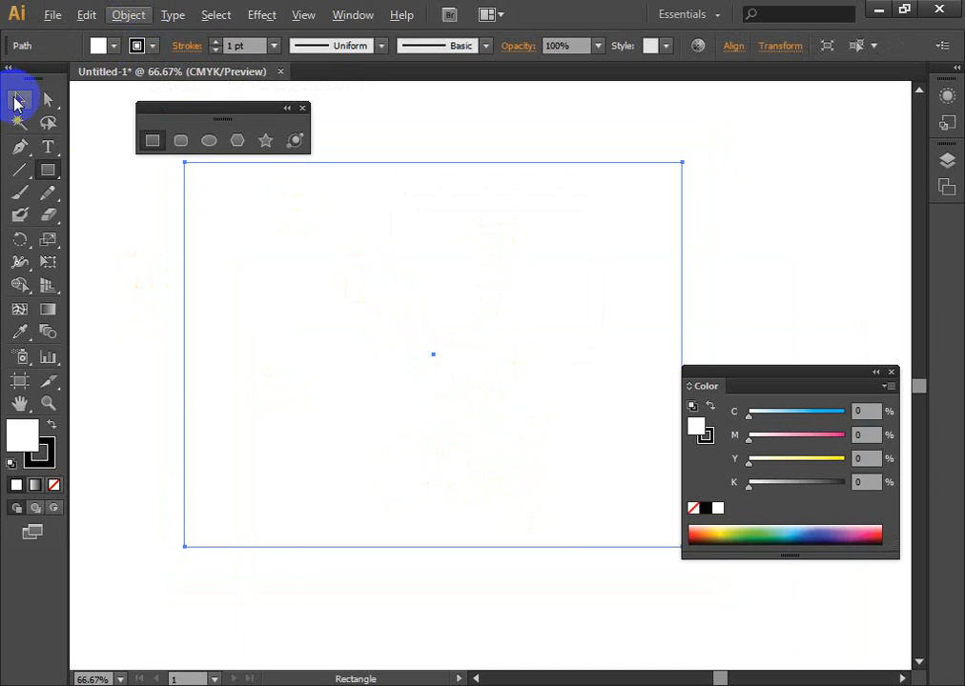
pyautogui.click(207, 256)
pyautogui.click(141, 16)
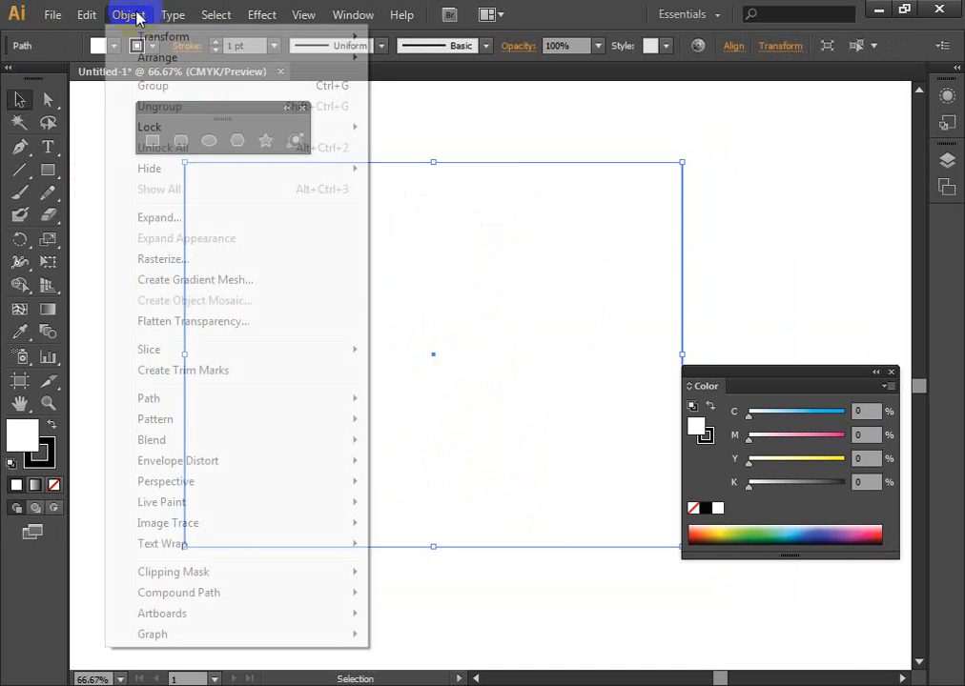
pyautogui.moveTo(263, 395)
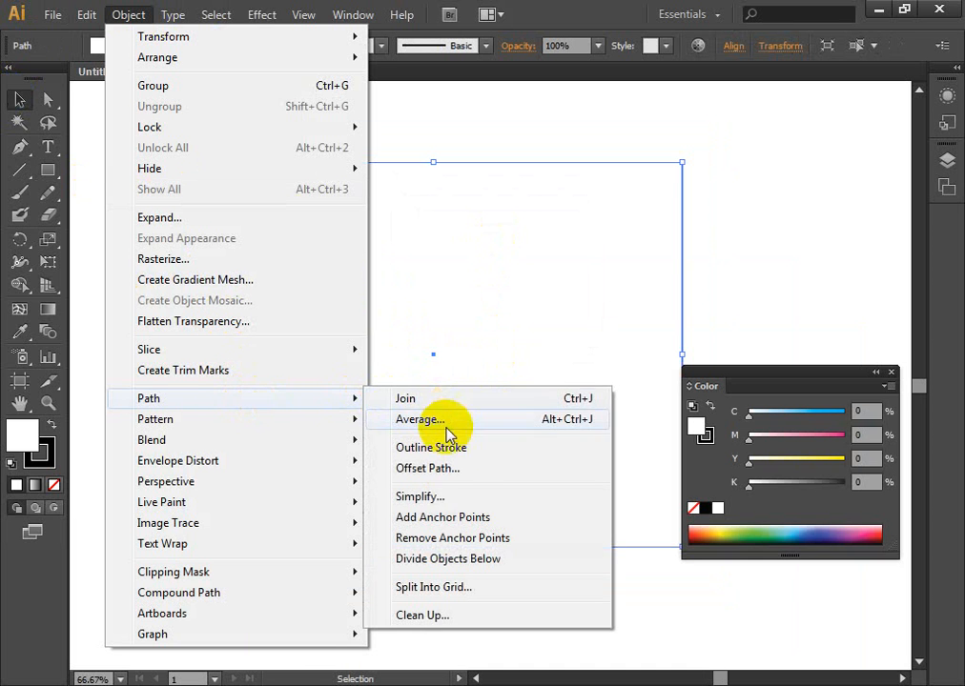
pyautogui.click(460, 589)
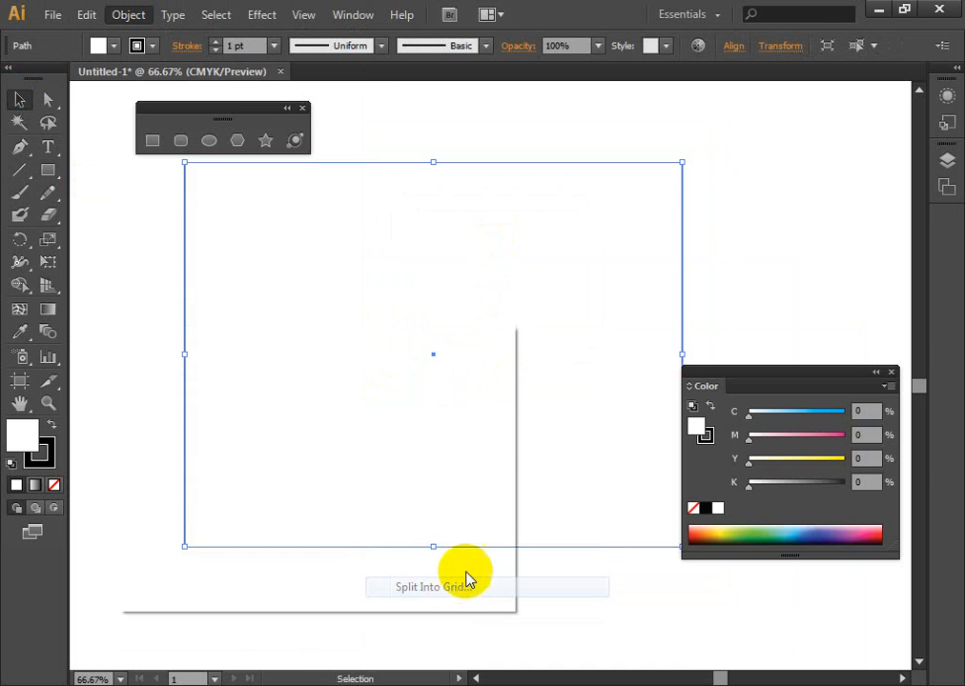
pyautogui.moveTo(441, 341); pyautogui.dragTo(790, 259)
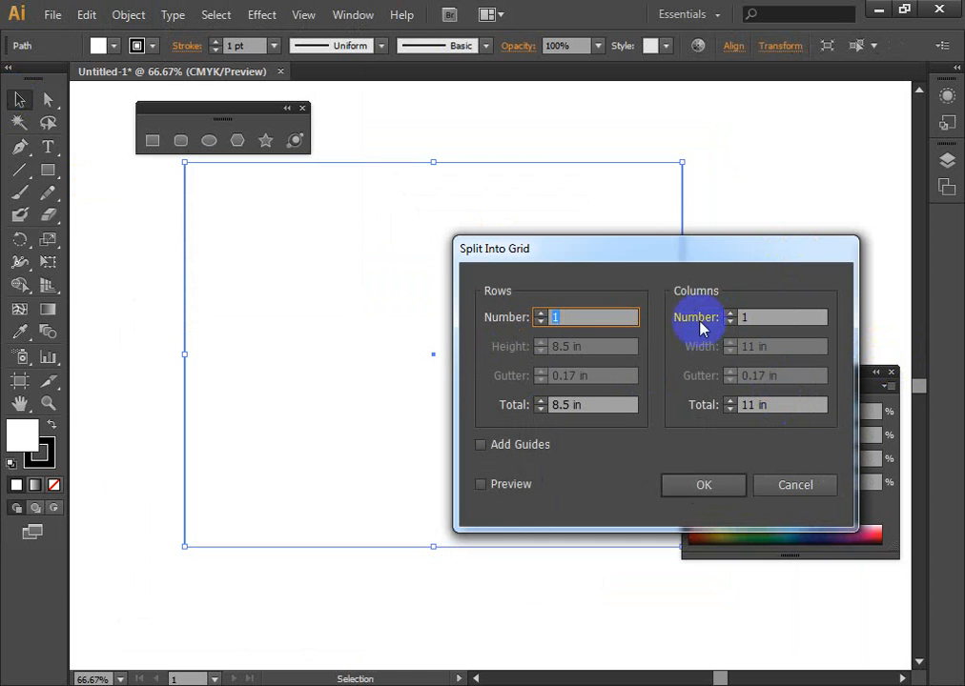
pyautogui.click(768, 316)
pyautogui.write('3')
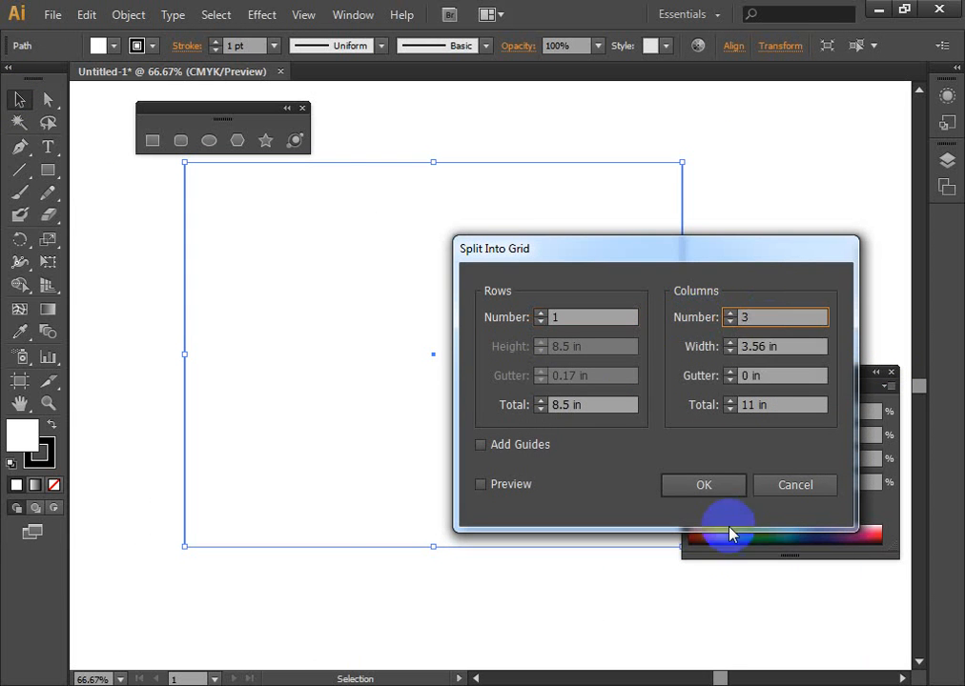
pyautogui.click(717, 494)
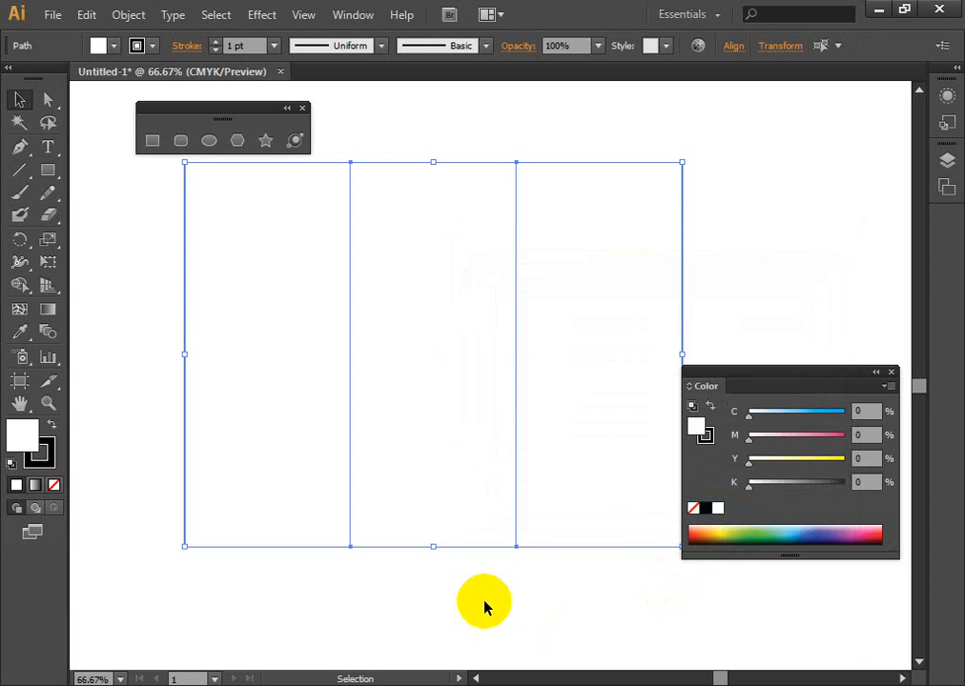
pyautogui.click(494, 620)
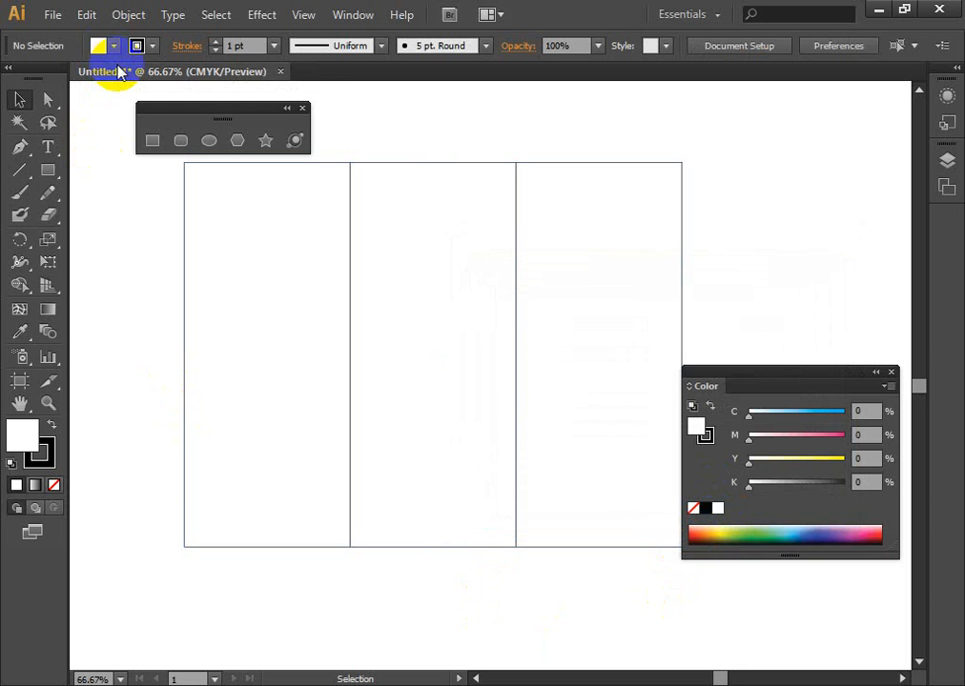
pyautogui.hotkey('ctrl', 'z')
# - Split the 11 × 8.5 in rectangle into a grid of one row and three columns with a 0 in gutter
pyautogui.click(128, 15)
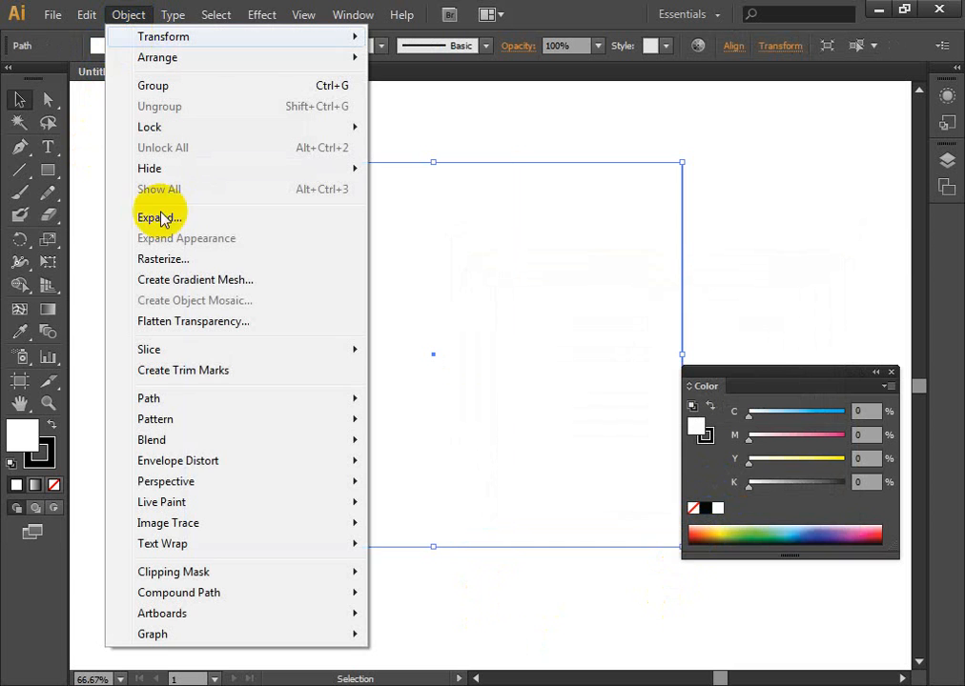
pyautogui.moveTo(228, 400)
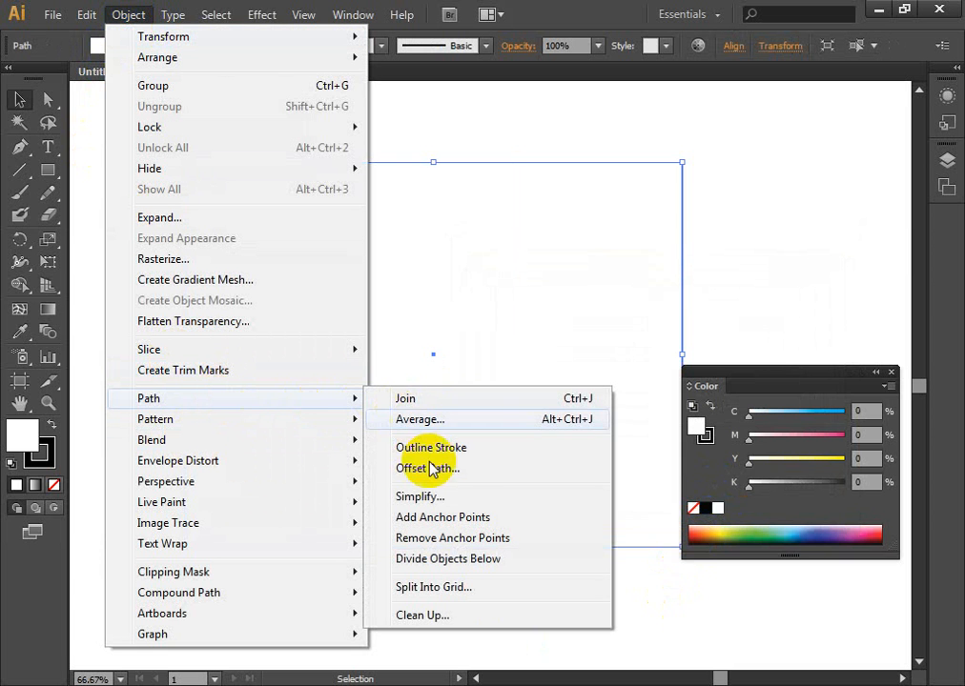
pyautogui.click(435, 599)
pyautogui.click(568, 319)
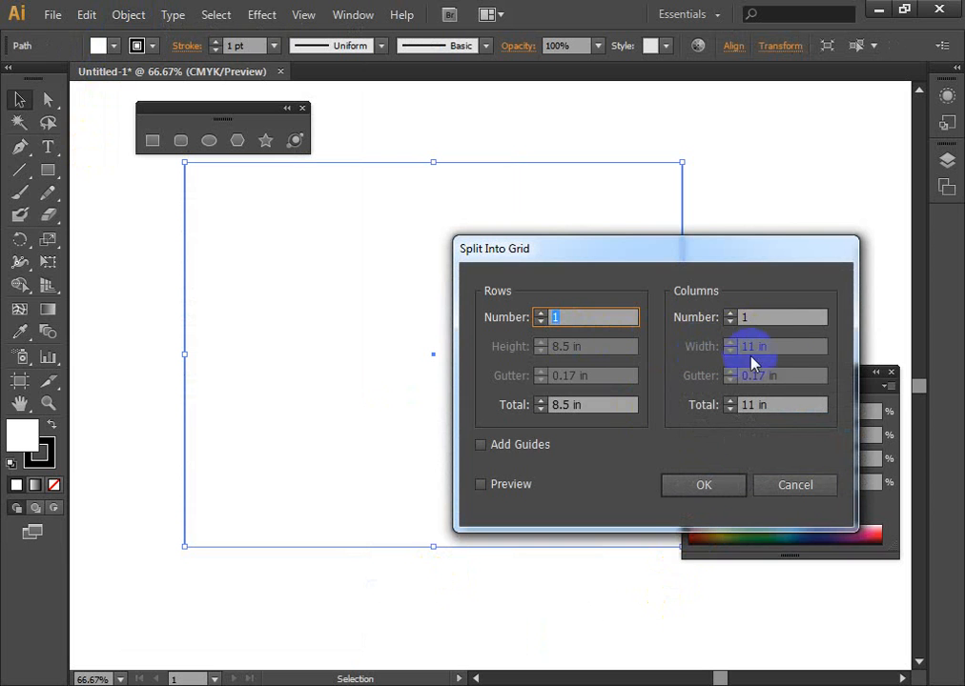
pyautogui.click(774, 321)
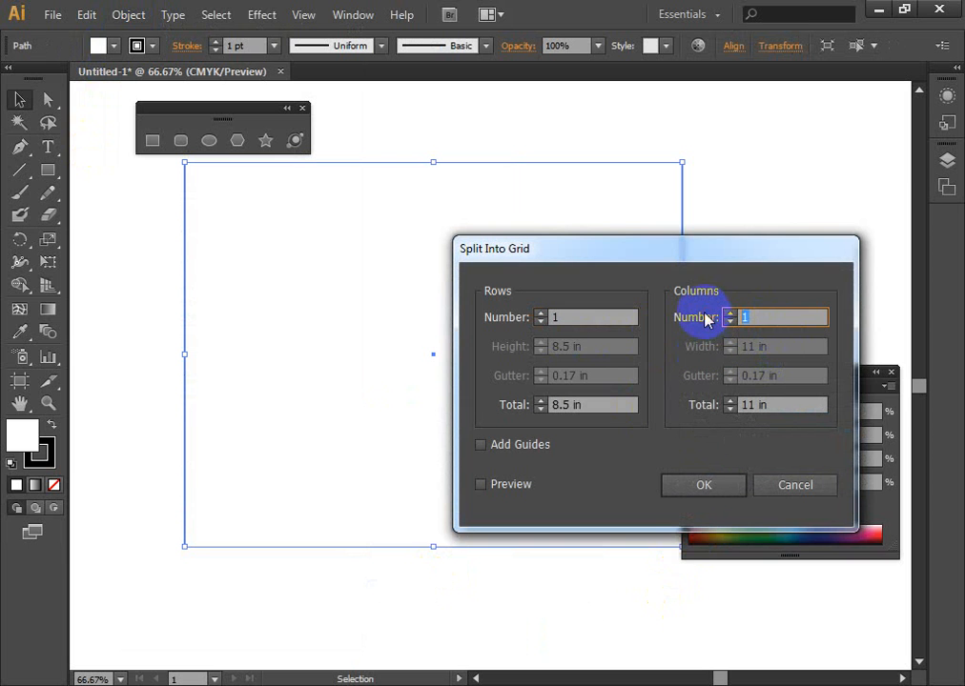
pyautogui.write('3')
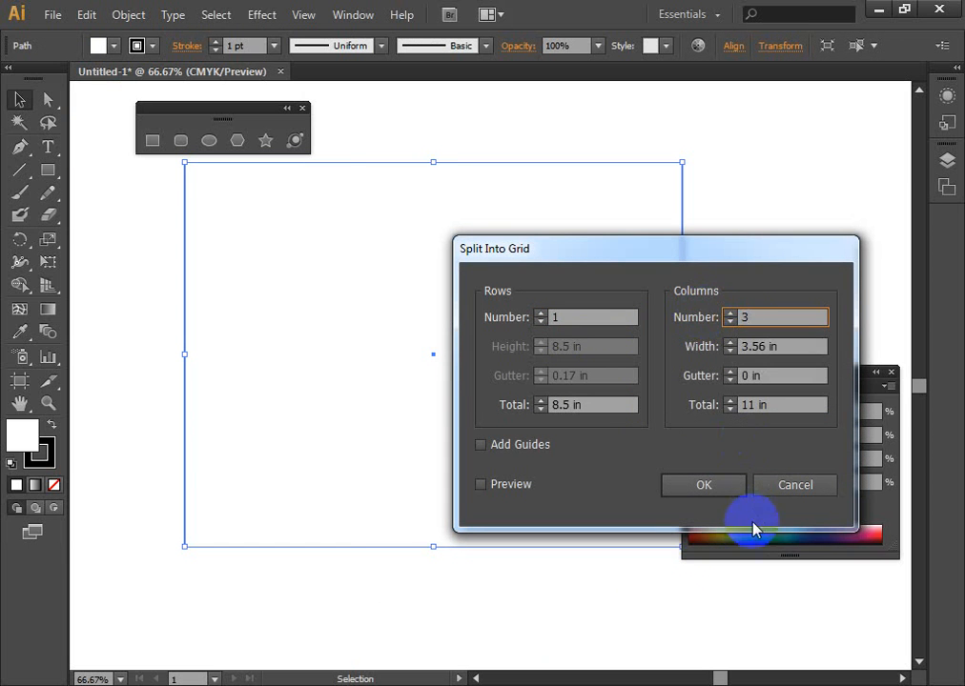
pyautogui.click(716, 489)
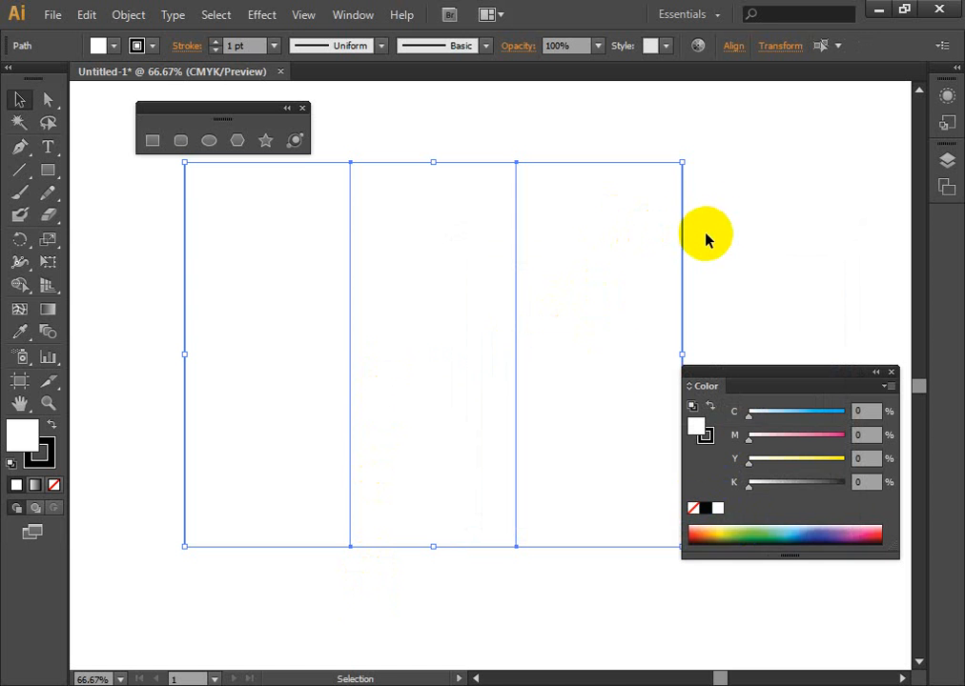
# - Copy all three column rectangles, switch to the Photoshop document, and paste and place them as a Smart Object
pyautogui.press('a')
pyautogui.moveTo(127, 181); pyautogui.dragTo(534, 461)
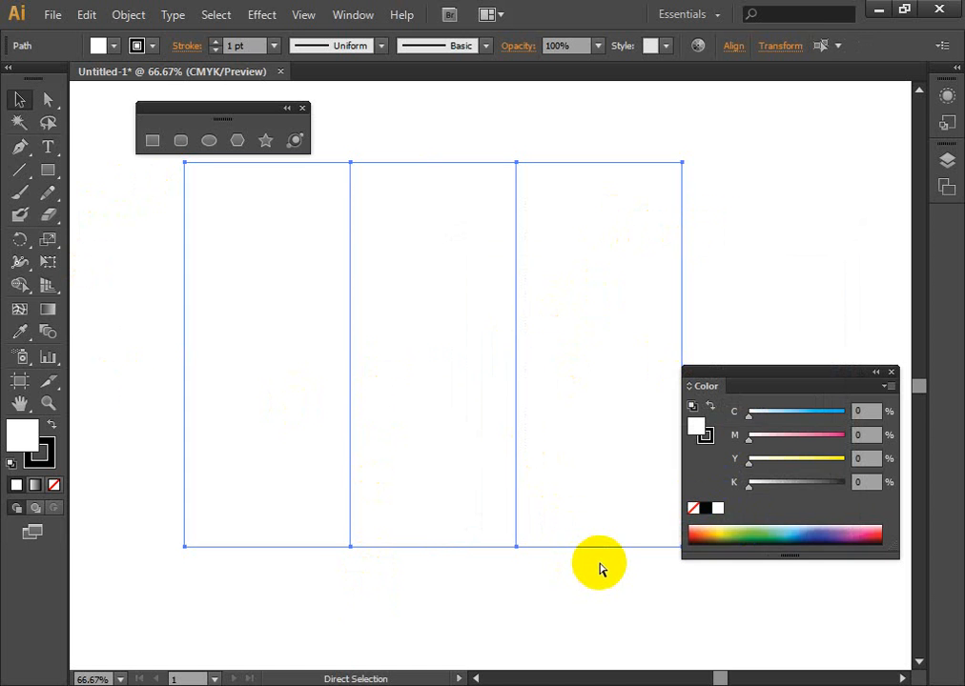
pyautogui.press('v')
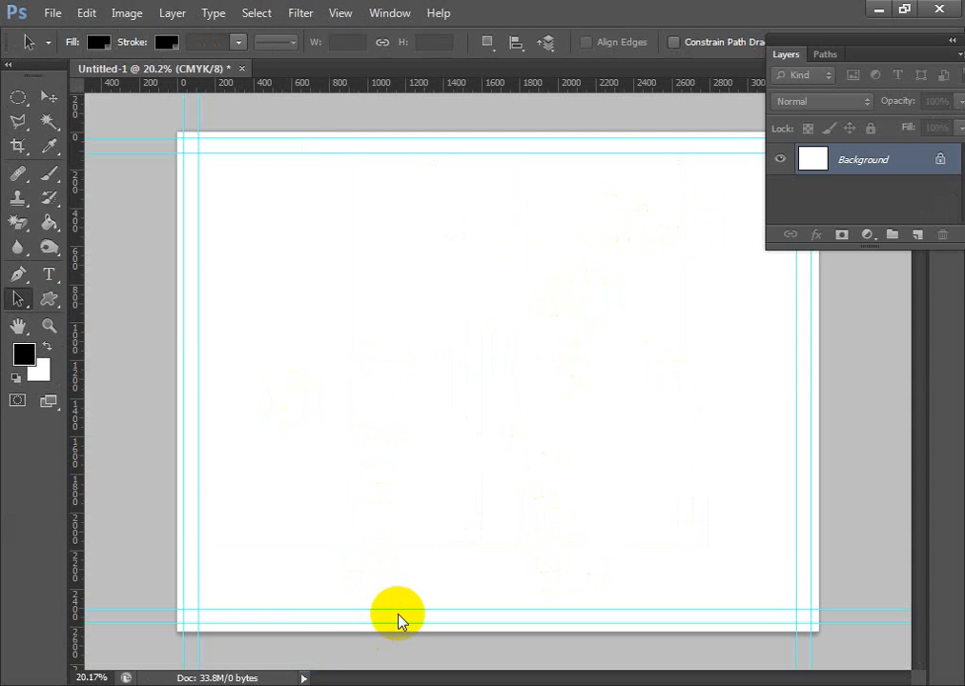
pyautogui.hotkey('ctrl', 'v')
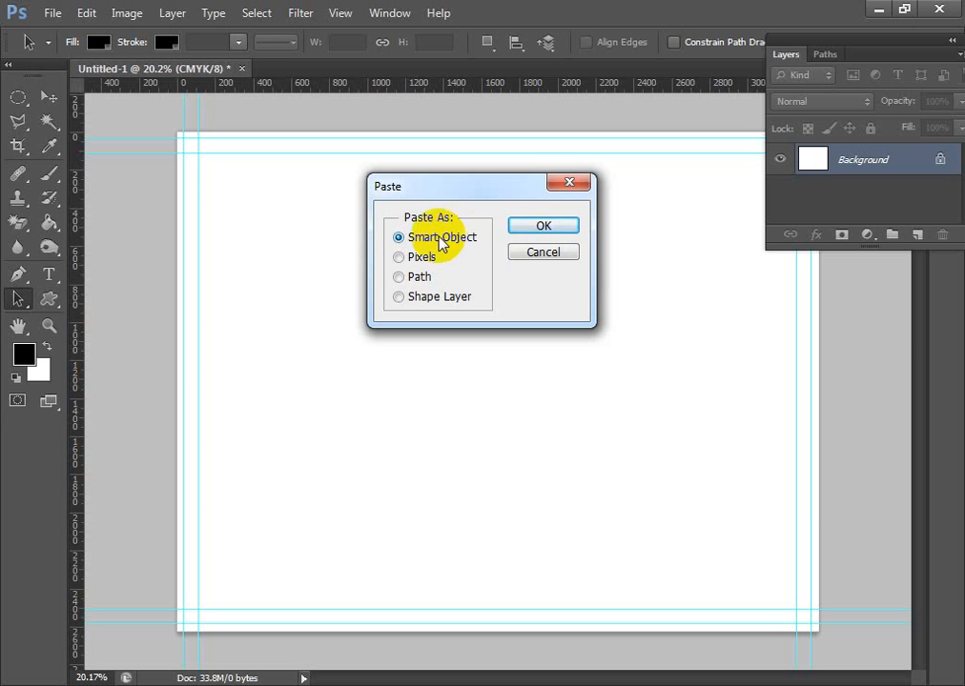
pyautogui.click(542, 226)
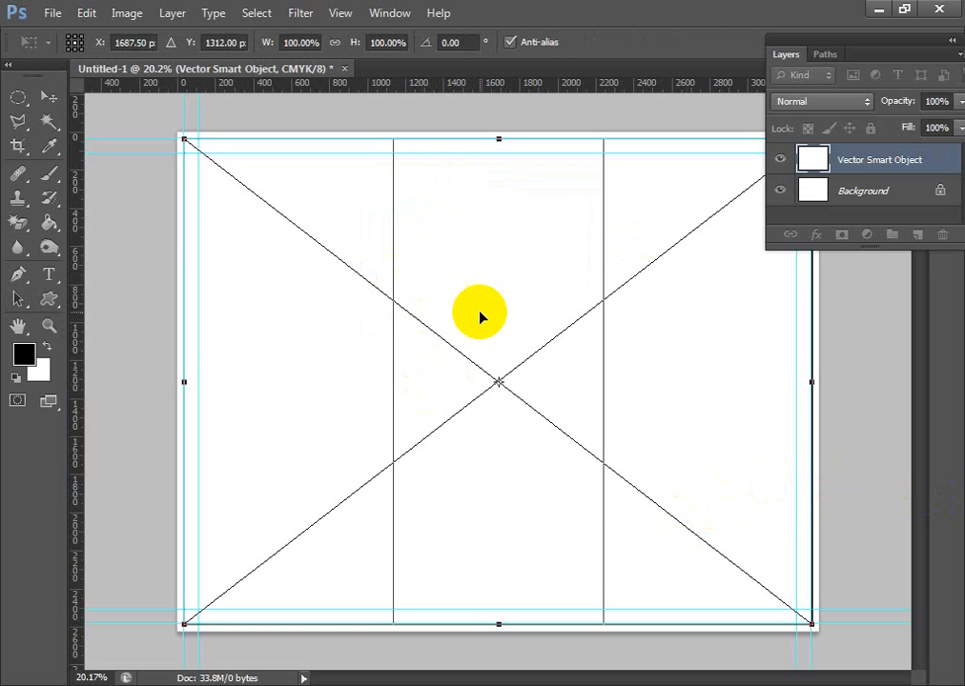
pyautogui.click(48, 95)
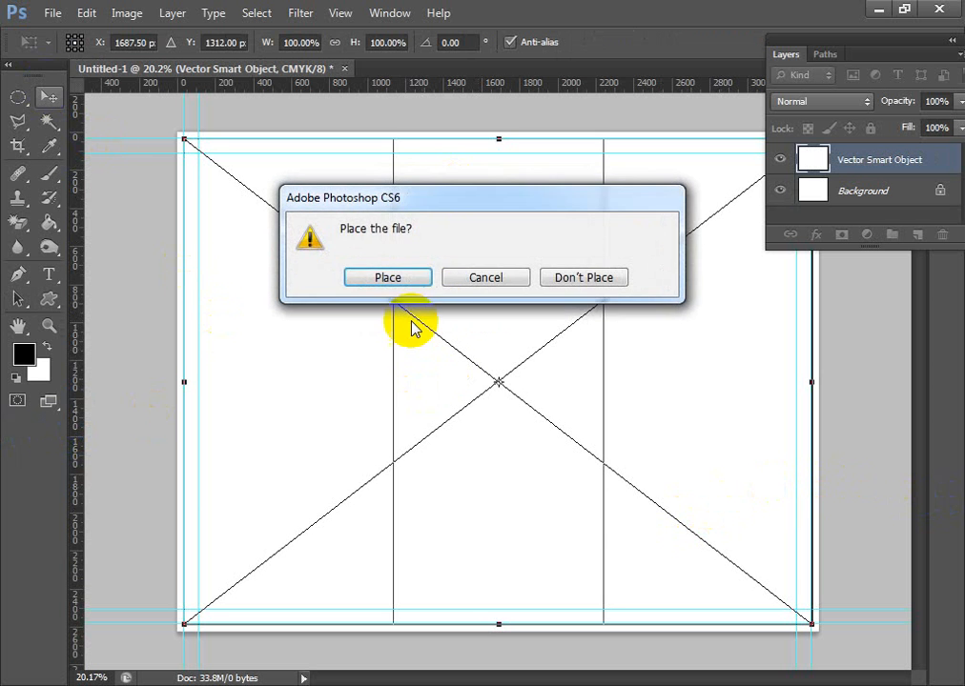
pyautogui.click(398, 285)
# - Place vertical guides on the two inner column lines and delete the pasted Smart Object layer
pyautogui.scroll(3, 441, 416)
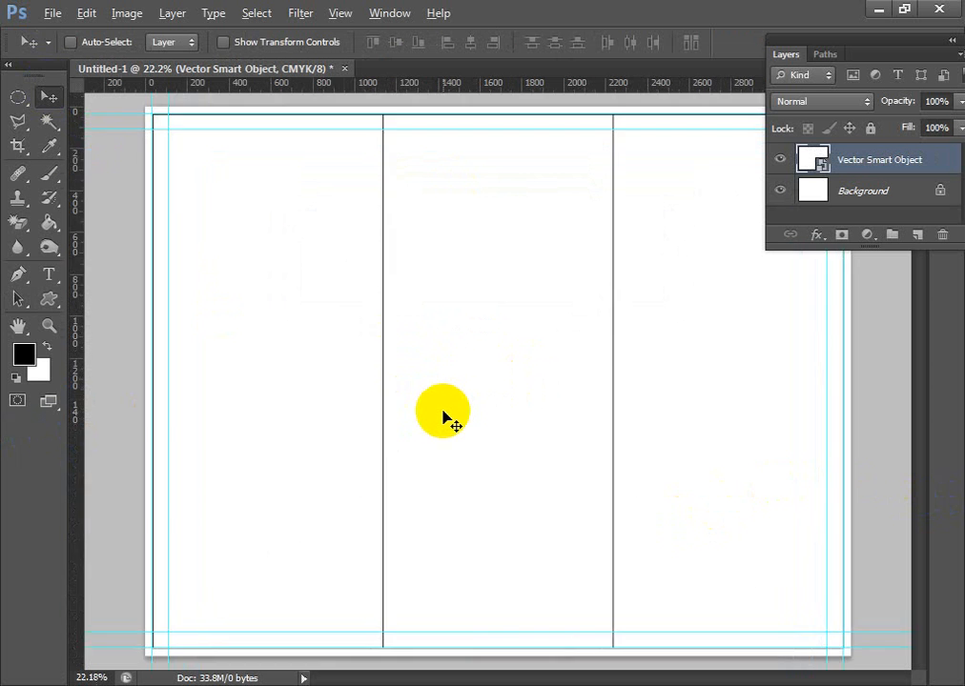
pyautogui.moveTo(291, 280); pyautogui.dragTo(409, 400)
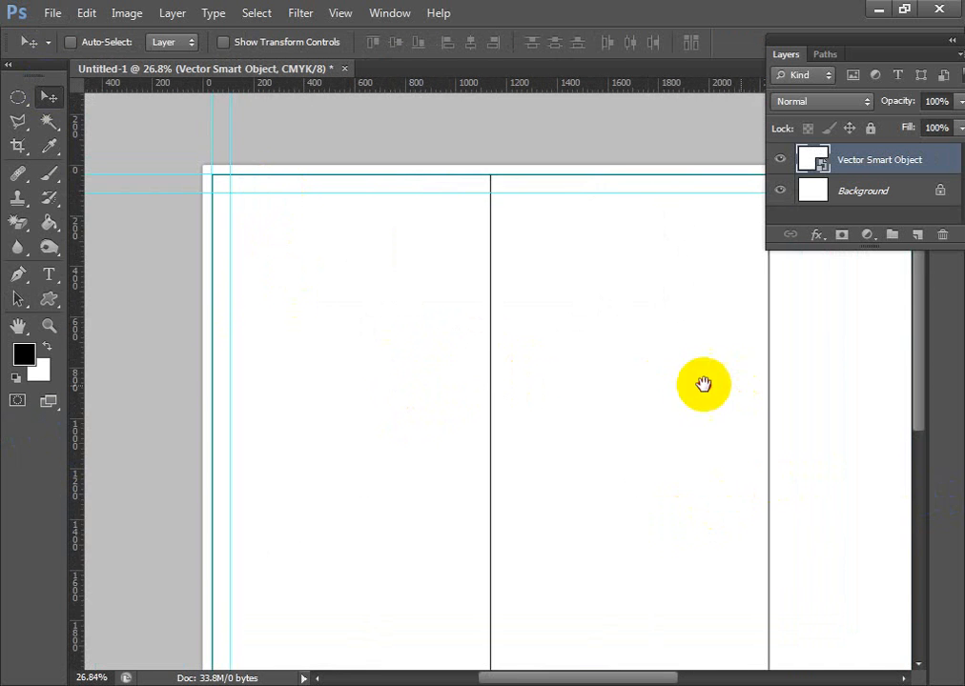
pyautogui.moveTo(701, 385); pyautogui.dragTo(333, 414)
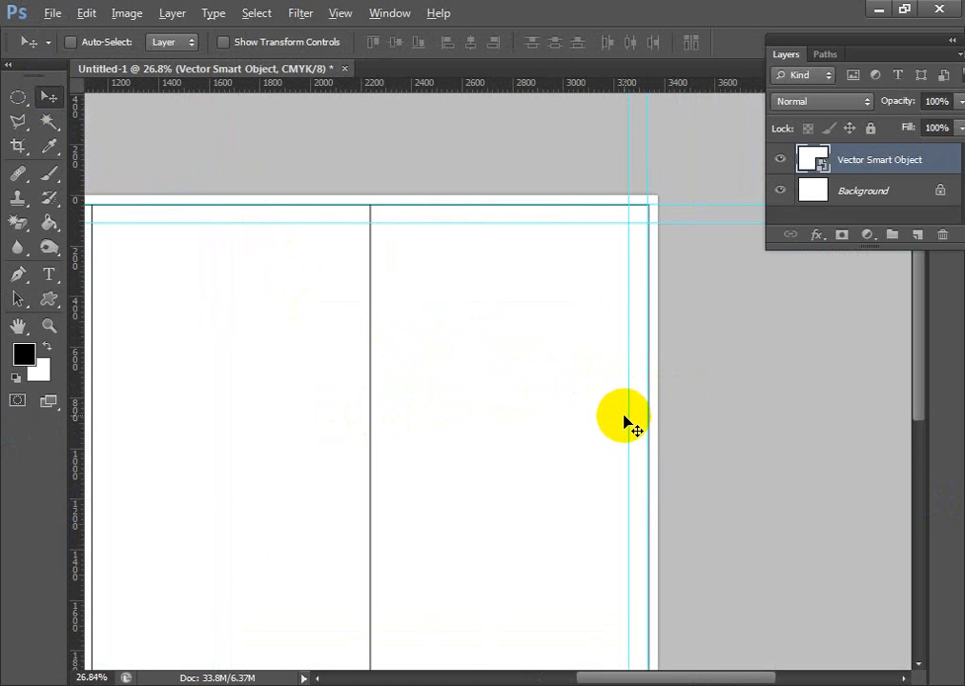
pyautogui.scroll(-3, 626, 420)
pyautogui.moveTo(76, 404); pyautogui.dragTo(391, 403)
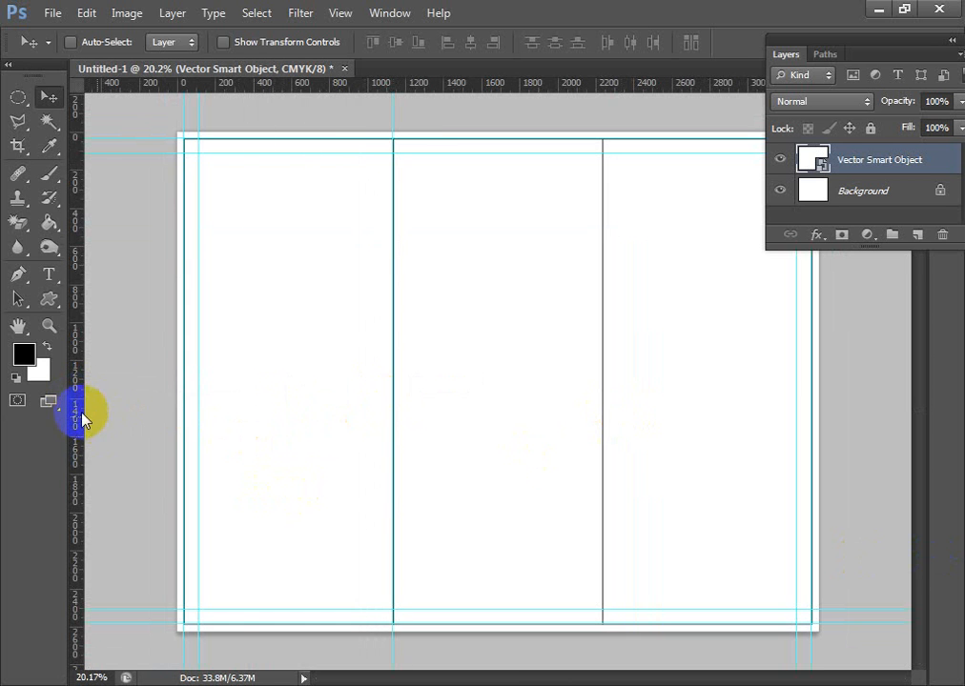
pyautogui.moveTo(81, 414); pyautogui.dragTo(602, 427)
pyautogui.press('Delete')
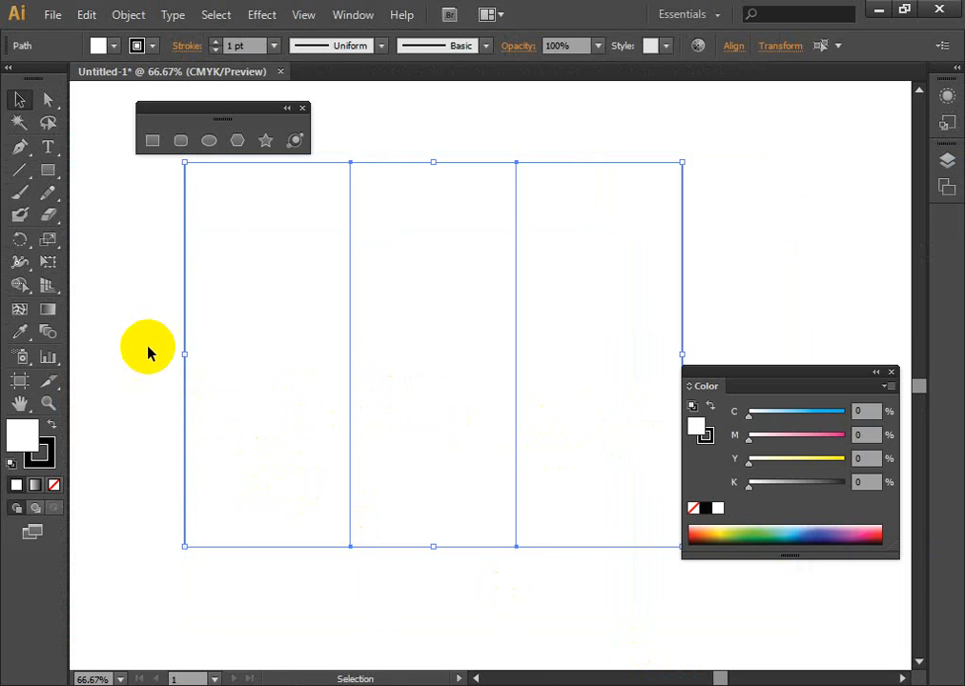
# - Offset the paths of all three column rectangles by -0.25 in with mitered joins to form inner margins
pyautogui.click(195, 417)
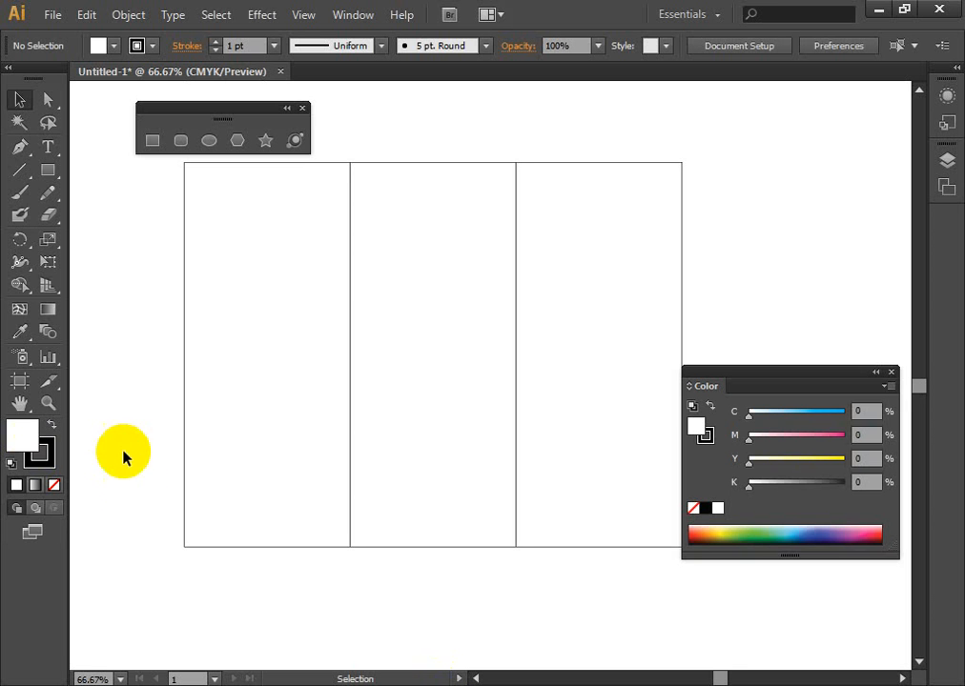
pyautogui.moveTo(138, 295); pyautogui.dragTo(810, 296)
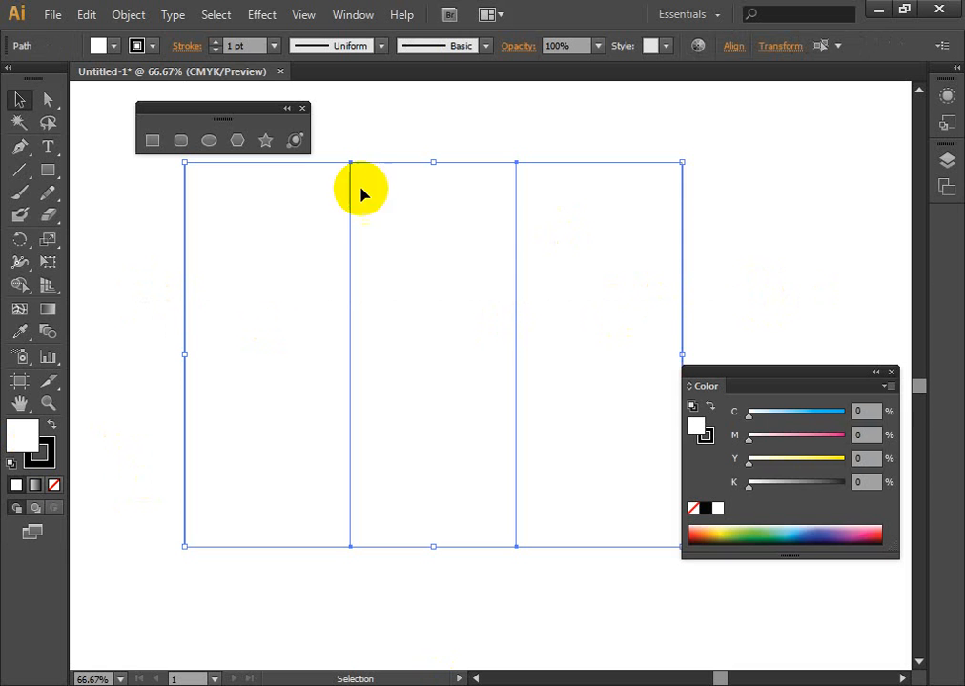
pyautogui.click(126, 15)
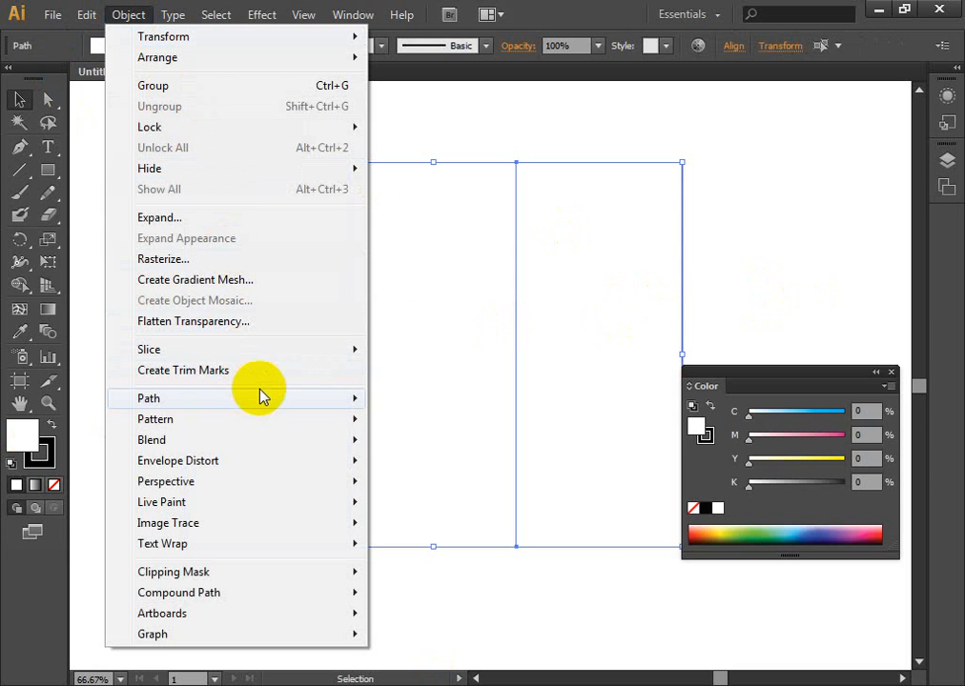
pyautogui.moveTo(258, 399)
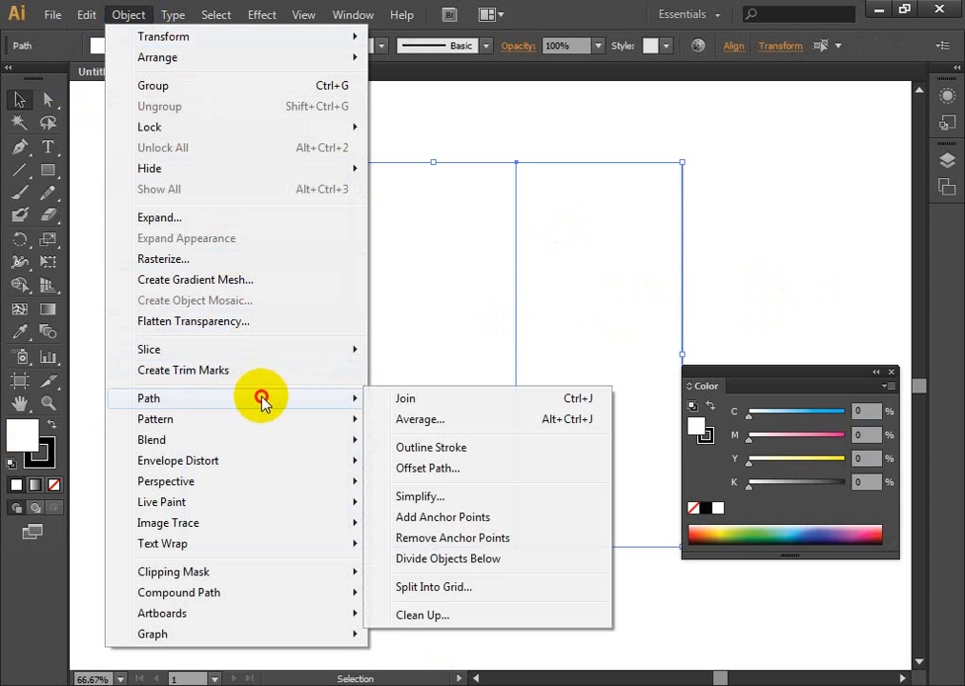
pyautogui.click(444, 469)
pyautogui.moveTo(722, 304); pyautogui.dragTo(760, 162)
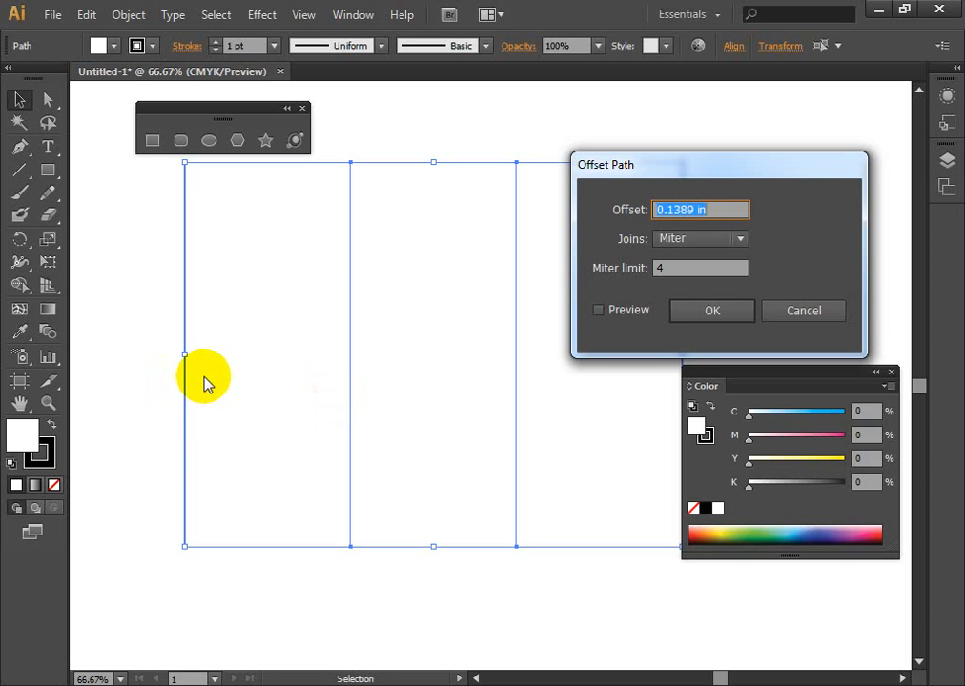
pyautogui.write('-0.25')
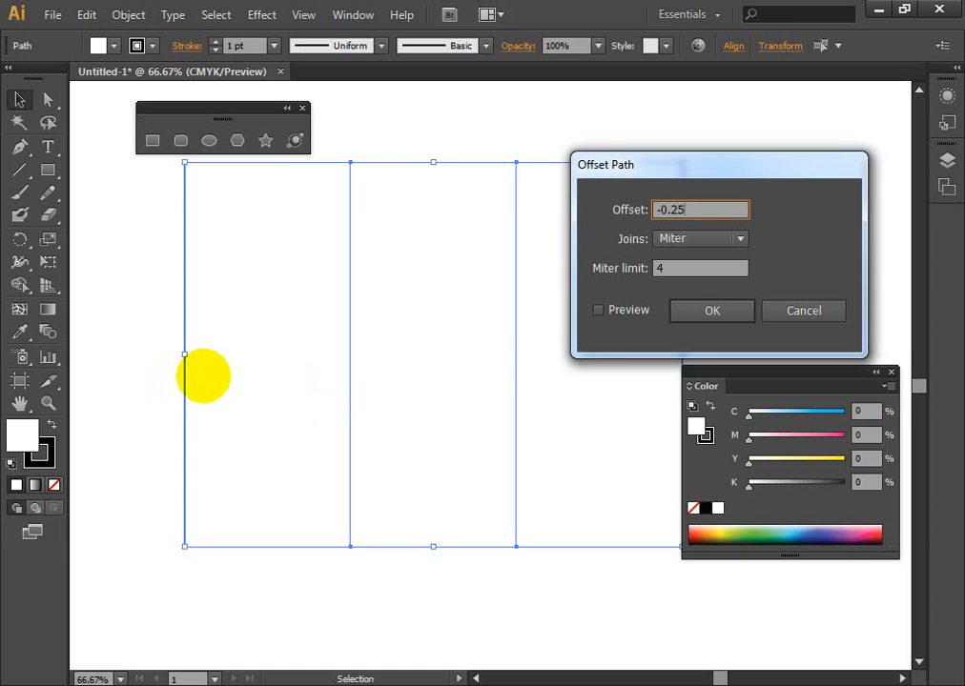
pyautogui.click(598, 309)
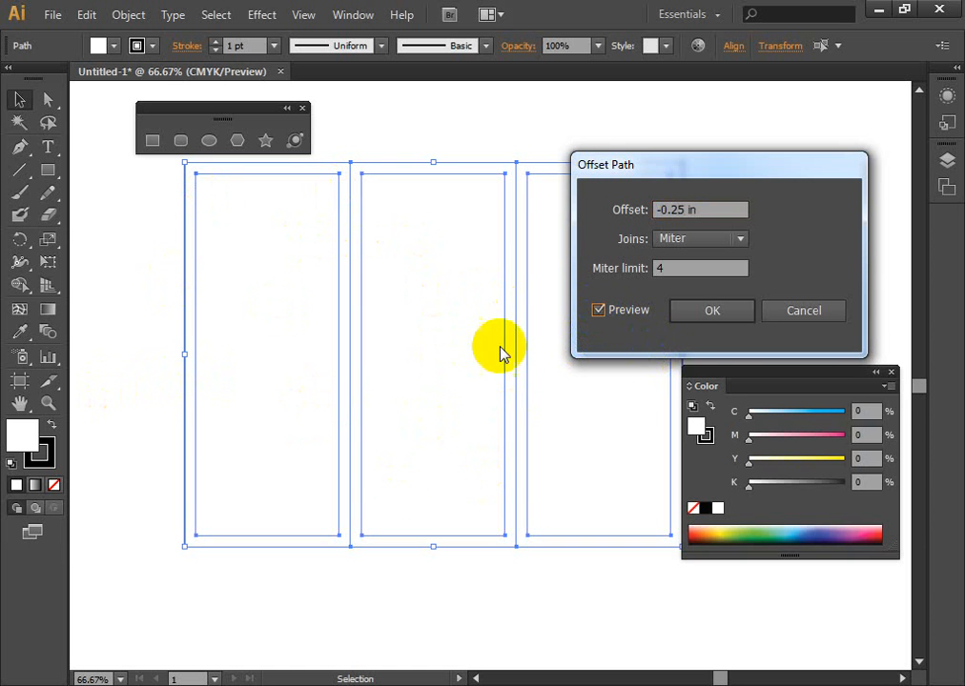
pyautogui.click(710, 311)
pyautogui.click(781, 260)
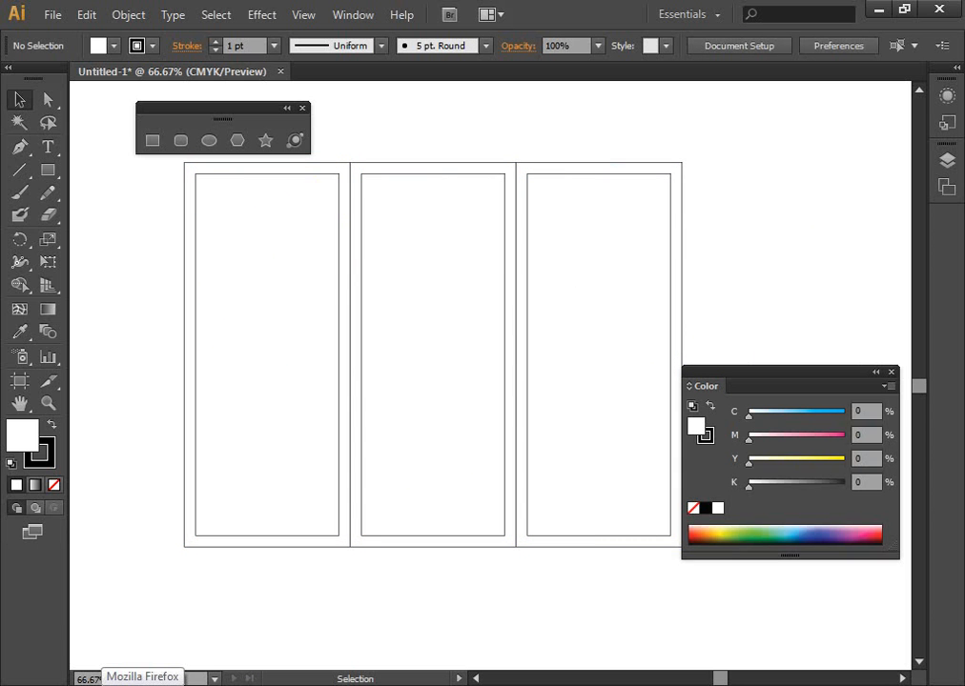
# - Copy all column and margin rectangles, switch to the Photoshop document, and paste them as a Smart Object
pyautogui.moveTo(124, 196); pyautogui.dragTo(734, 570)
pyautogui.hotkey('ctrl', 'c')
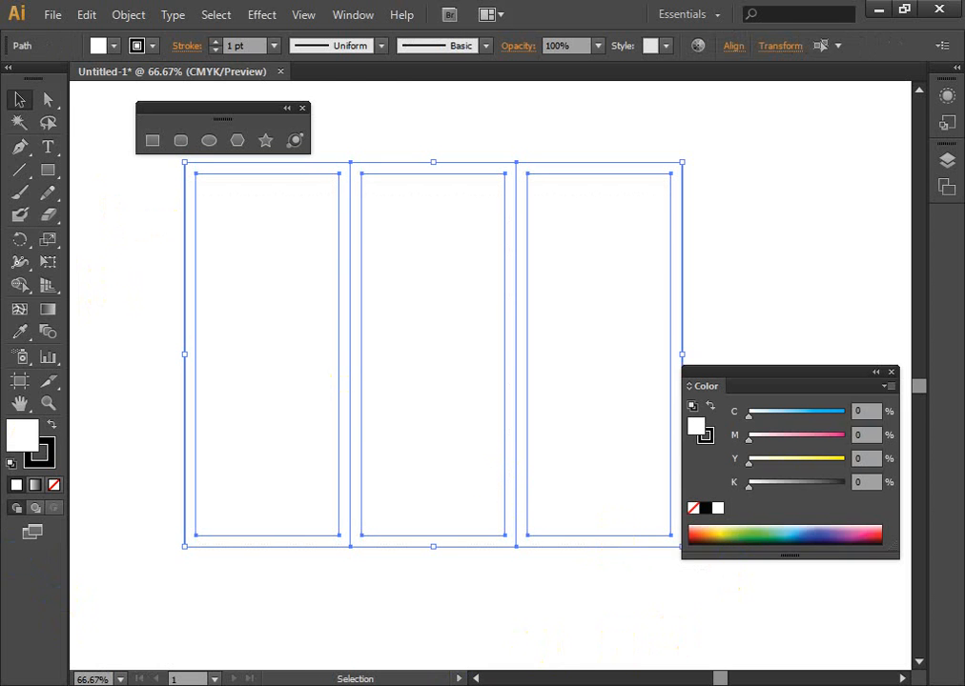
pyautogui.click(307, 685)
pyautogui.hotkey('ctrl', 'v')
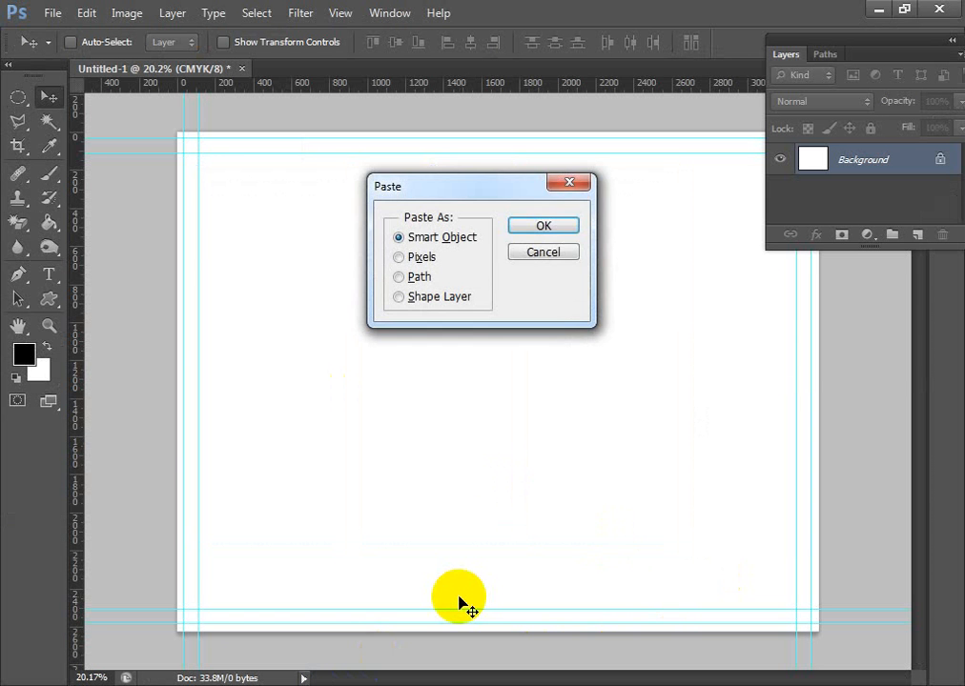
pyautogui.click(542, 226)
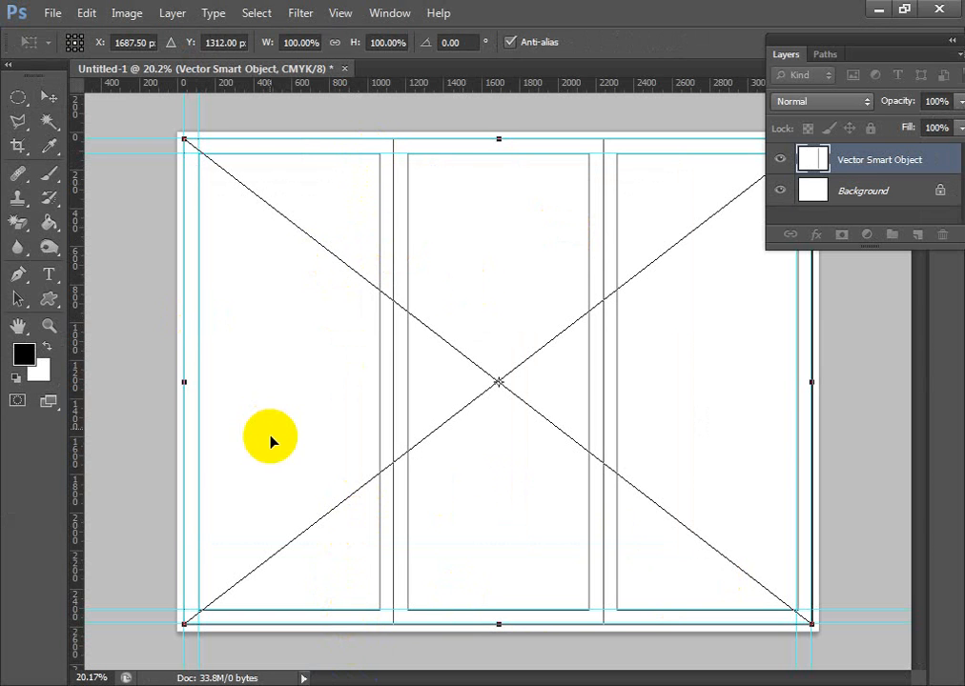
# - Place vertical guides on both fold lines and on the inner margin lines beside each fold
pyautogui.scroll(1, 272, 457)
pyautogui.scroll(2, 308, 366)
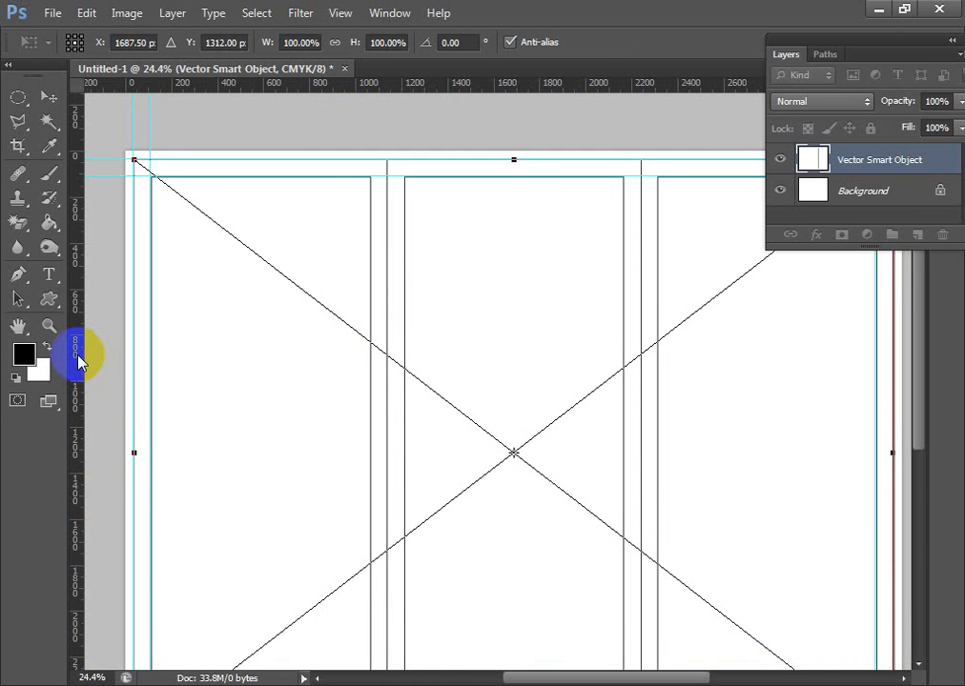
pyautogui.moveTo(79, 361); pyautogui.dragTo(387, 366)
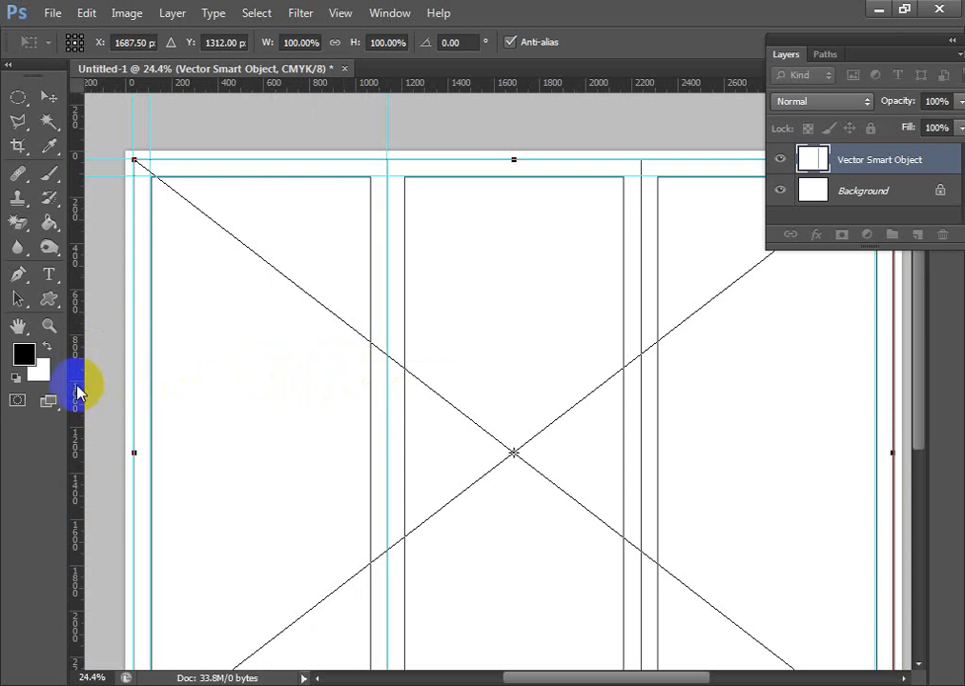
pyautogui.moveTo(79, 391); pyautogui.dragTo(652, 392)
pyautogui.hotkey('ctrl', '0')
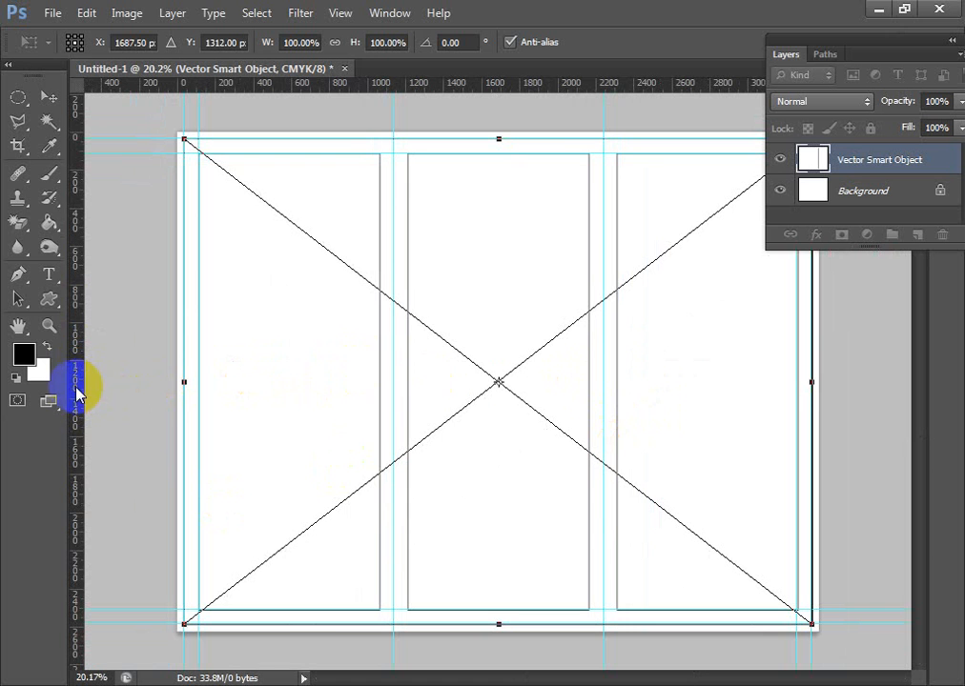
pyautogui.moveTo(79, 390); pyautogui.dragTo(380, 383)
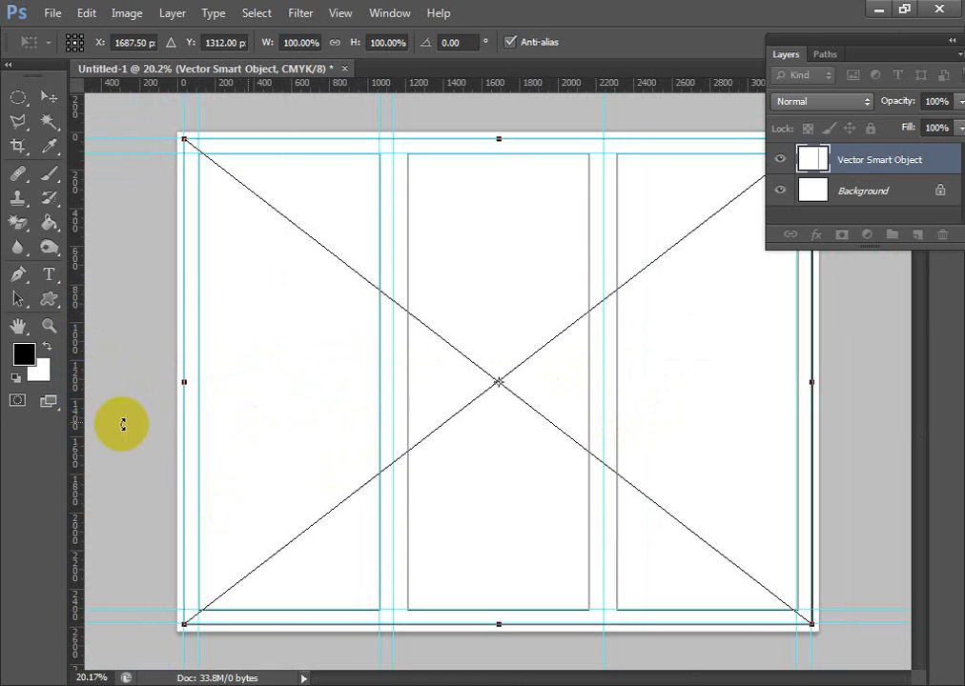
pyautogui.moveTo(79, 411); pyautogui.dragTo(403, 441)
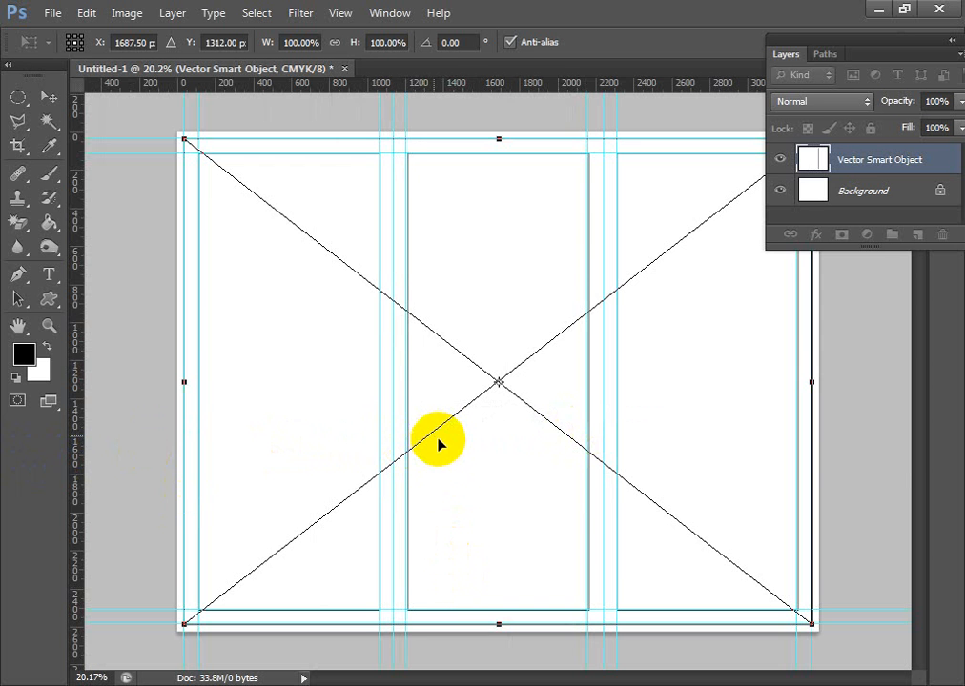
# - Commit the pasted Smart Object and align the vertical guide after the first fold with the middle panel's margin edge
pyautogui.scroll(1, 438, 447)
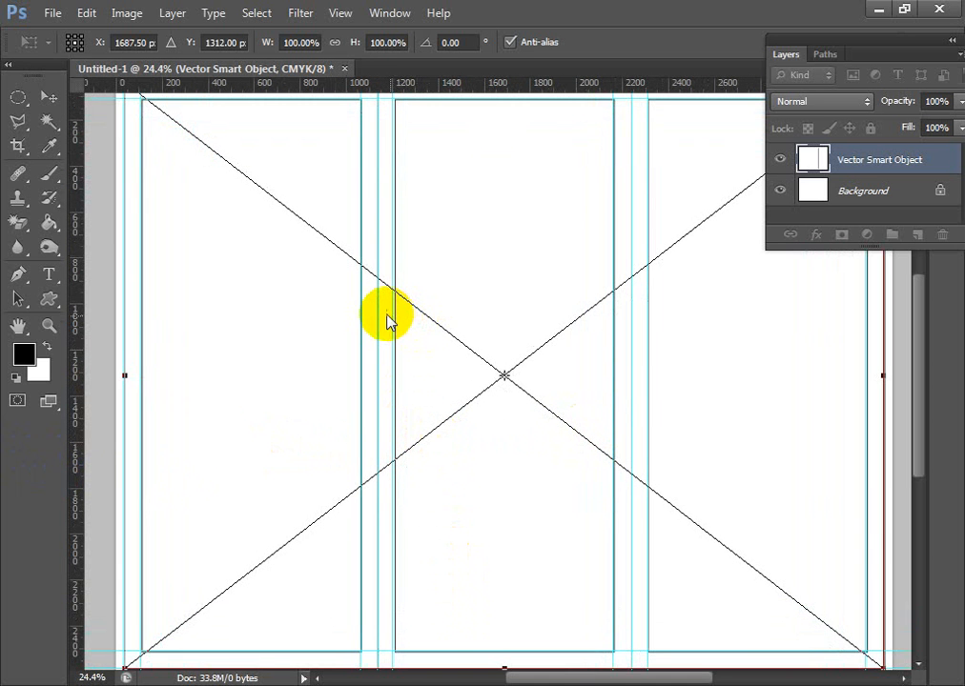
pyautogui.hotkey('alt', 'space')
pyautogui.press('Escape')
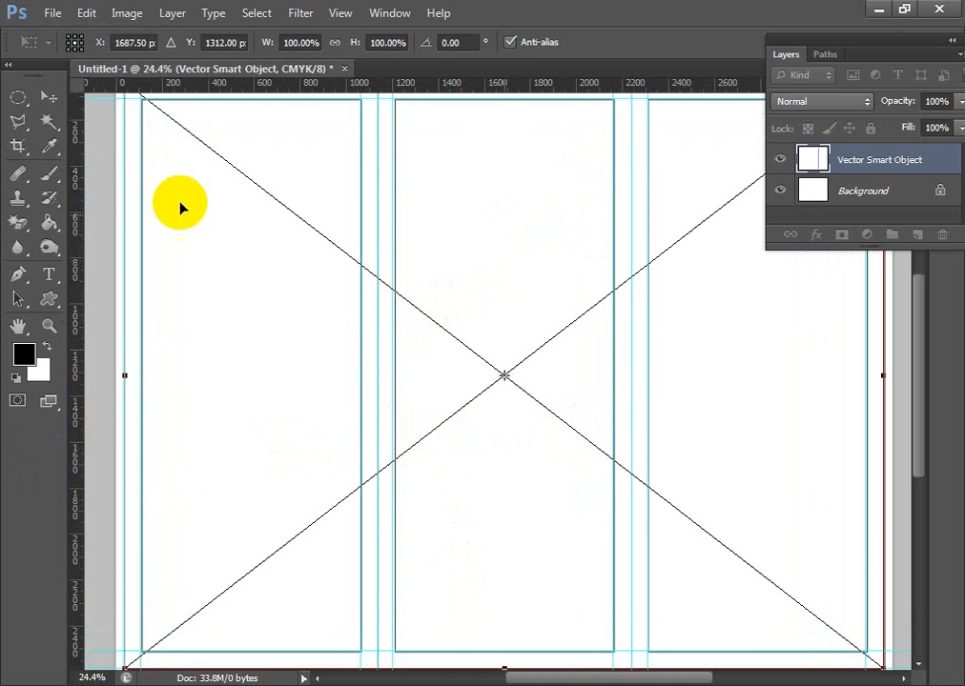
pyautogui.click(48, 98)
pyautogui.click(420, 283)
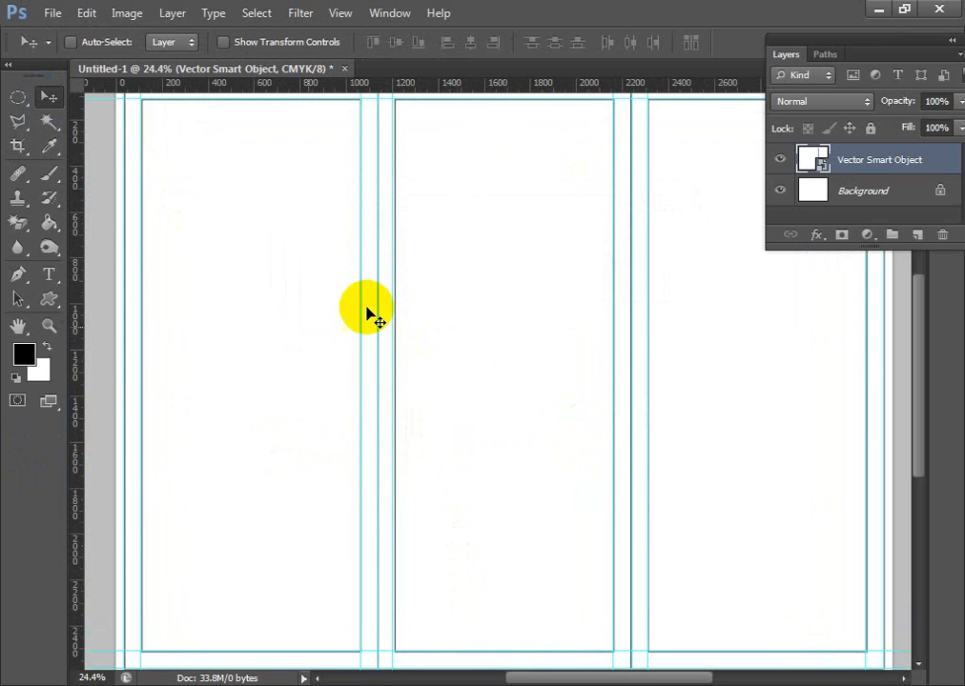
pyautogui.scroll(-2, 476, 448)
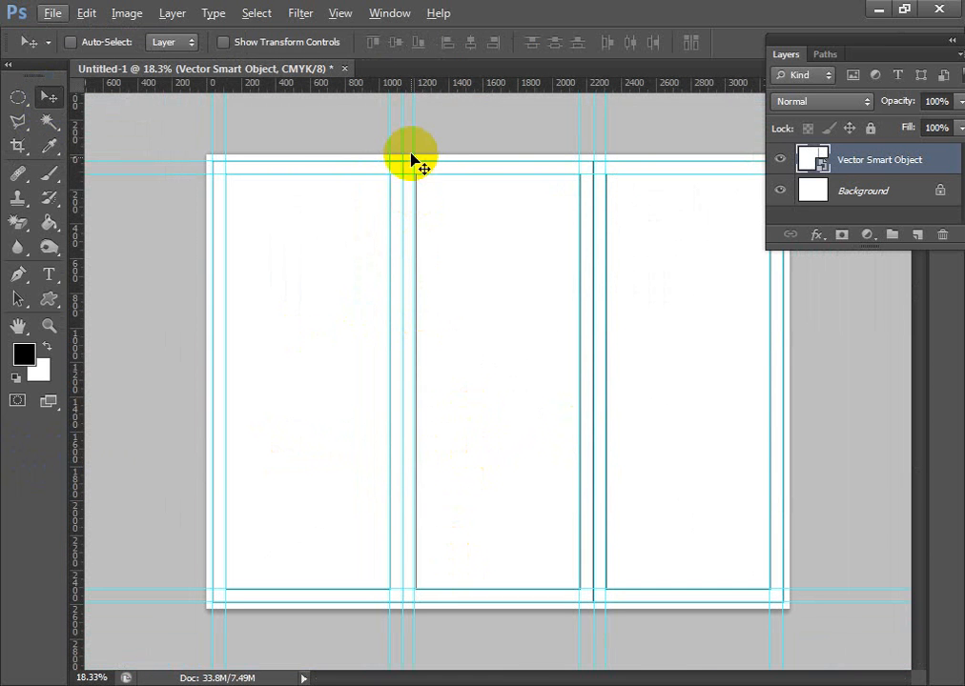
pyautogui.moveTo(416, 142); pyautogui.dragTo(416, 141)
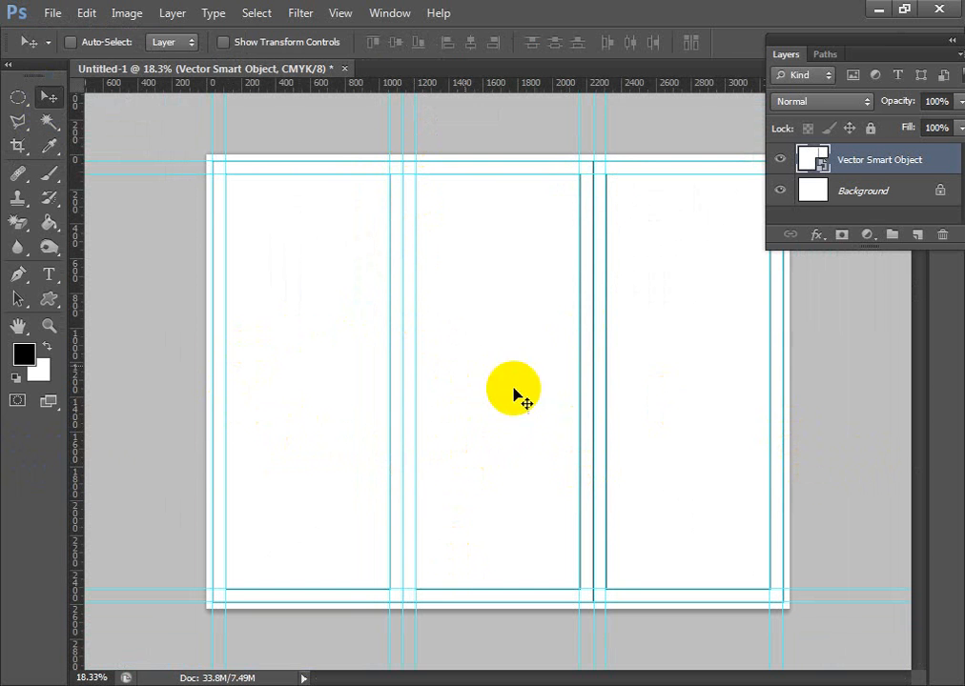
# - Compare the guides with the Smart Object layer hidden and shown, and delete that layer
pyautogui.click(780, 167)
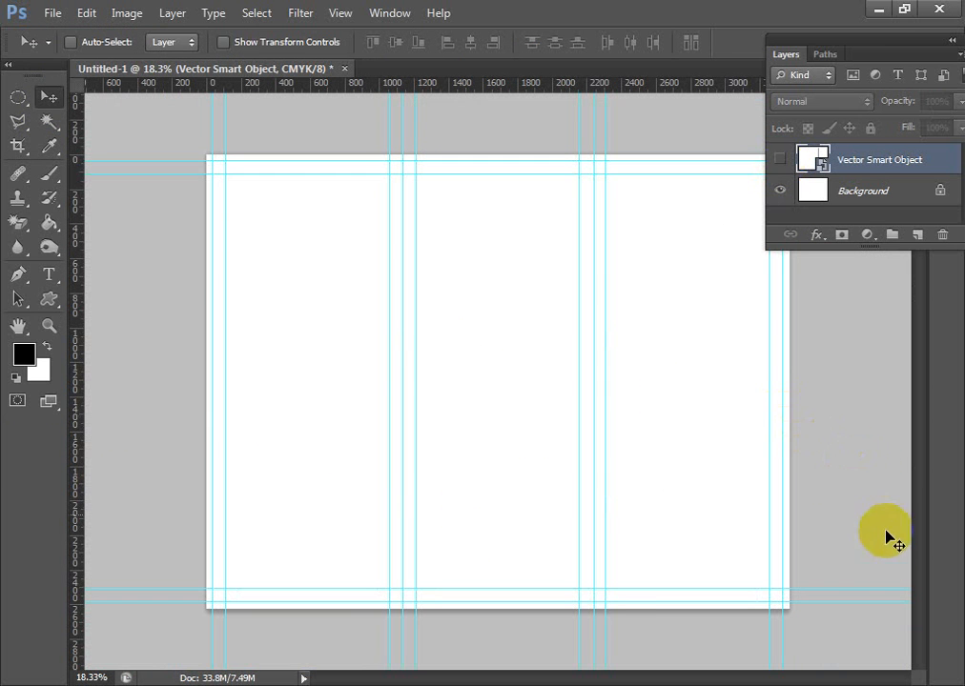
pyautogui.scroll(-2, 843, 627)
pyautogui.press('alt')
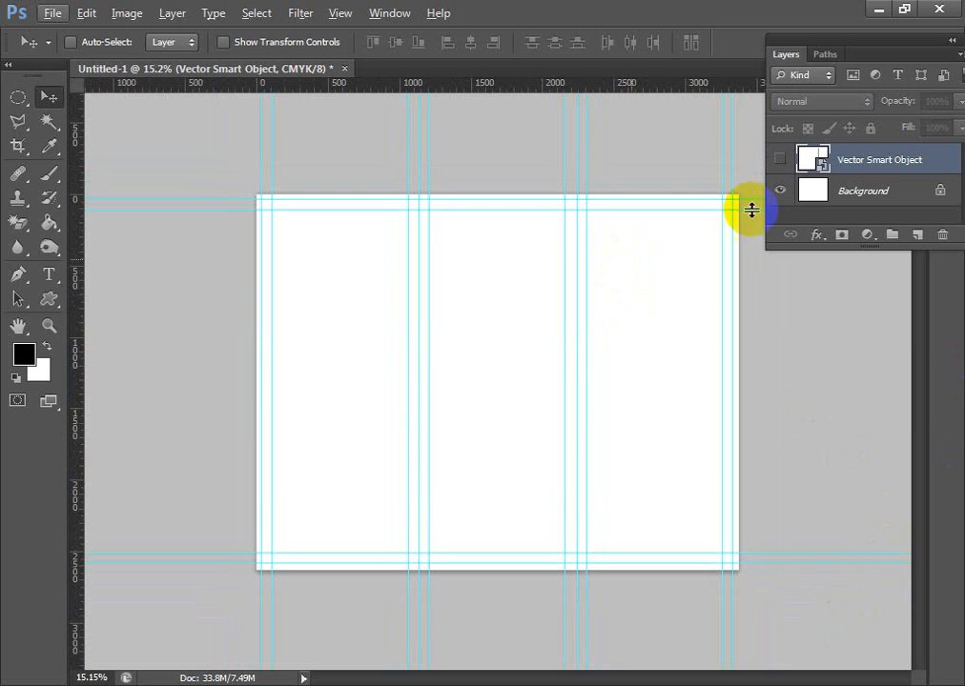
pyautogui.click(779, 159)
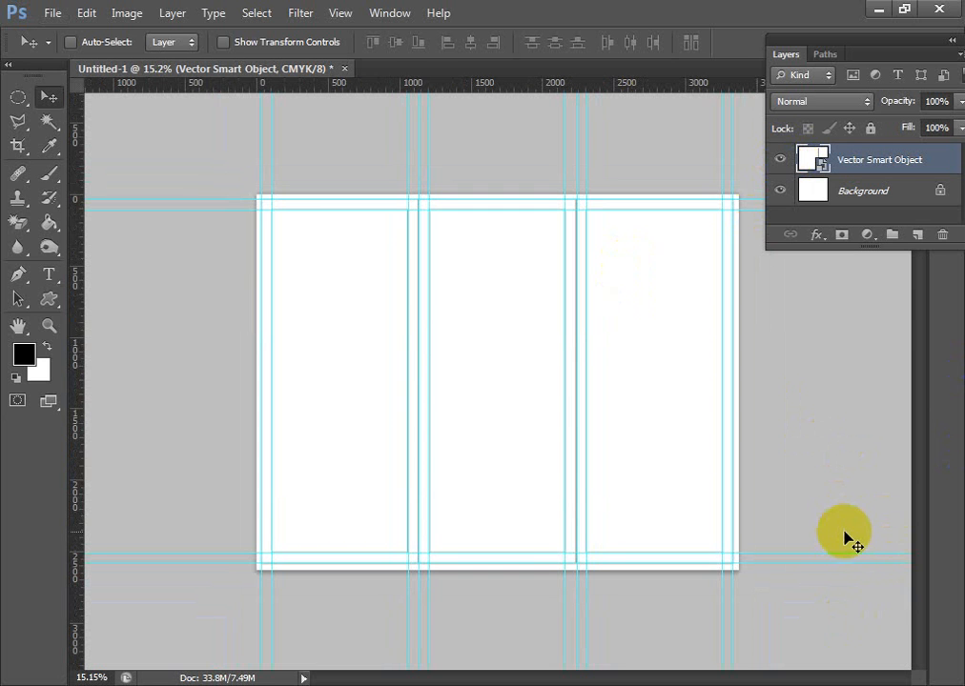
pyautogui.click(779, 159)
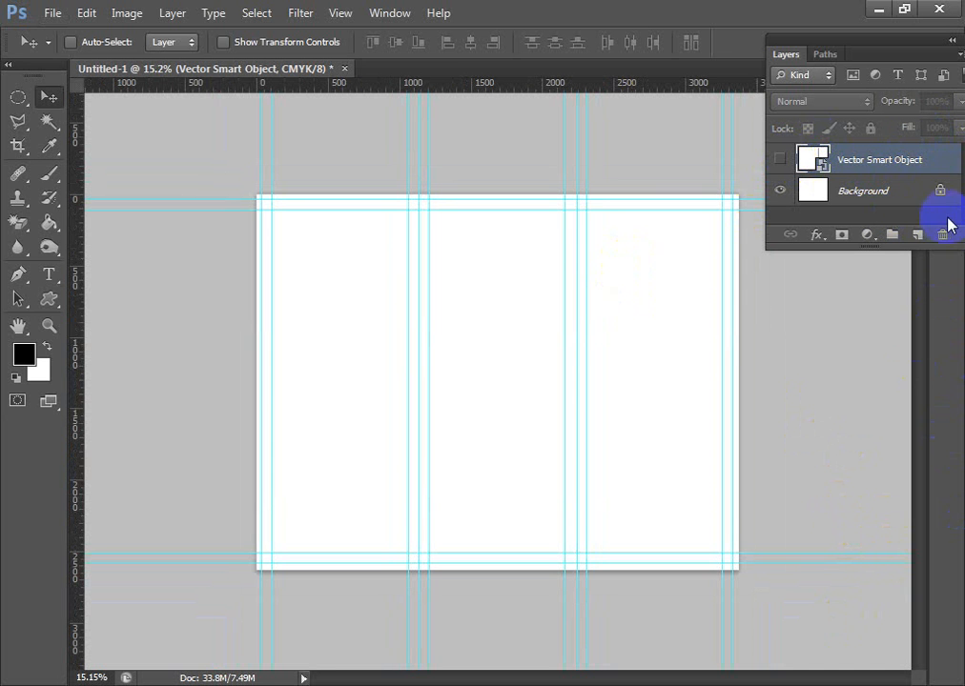
pyautogui.press('Delete')
pyautogui.click(419, 280)
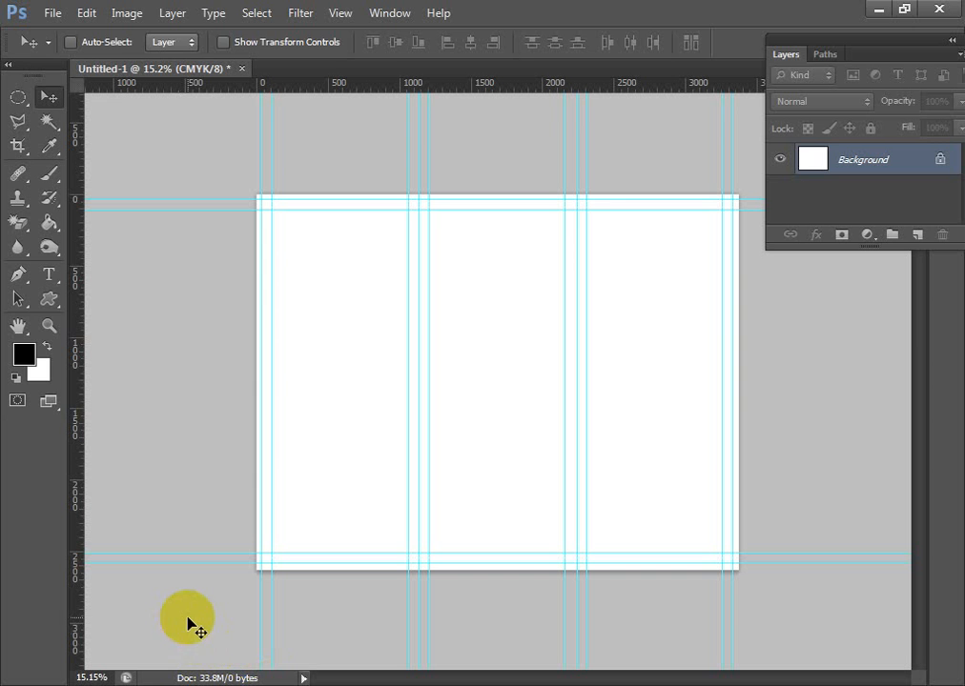
# - With the Pen tool in Shape mode, draw a black three-point shape about 2406 × 1075 px over the page's upper-left corner, extending past its edges
pyautogui.press('p')
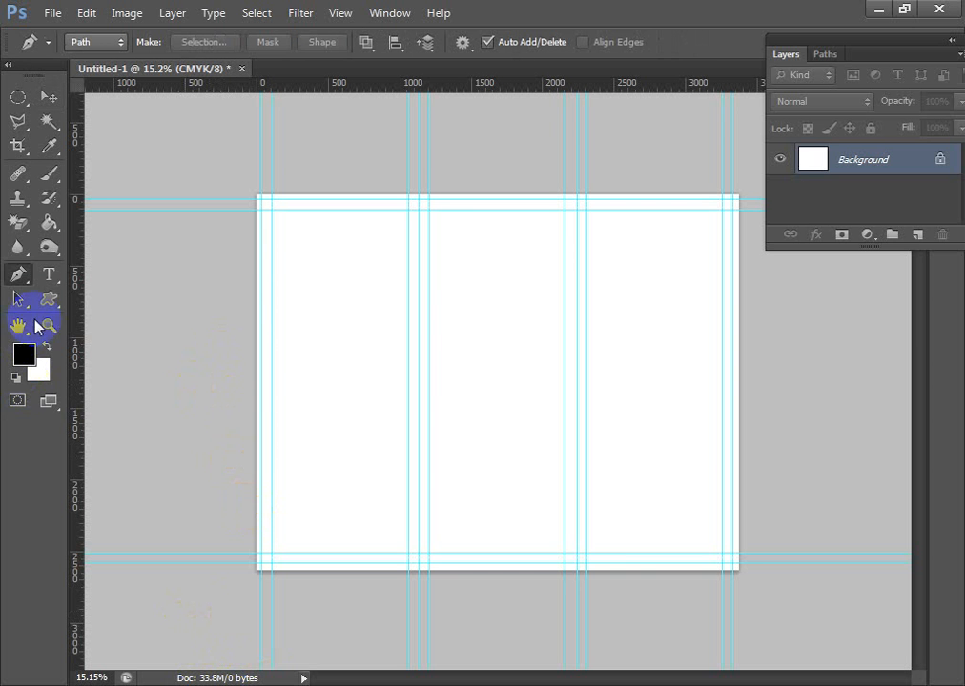
pyautogui.rightClick(19, 276)
pyautogui.click(76, 268)
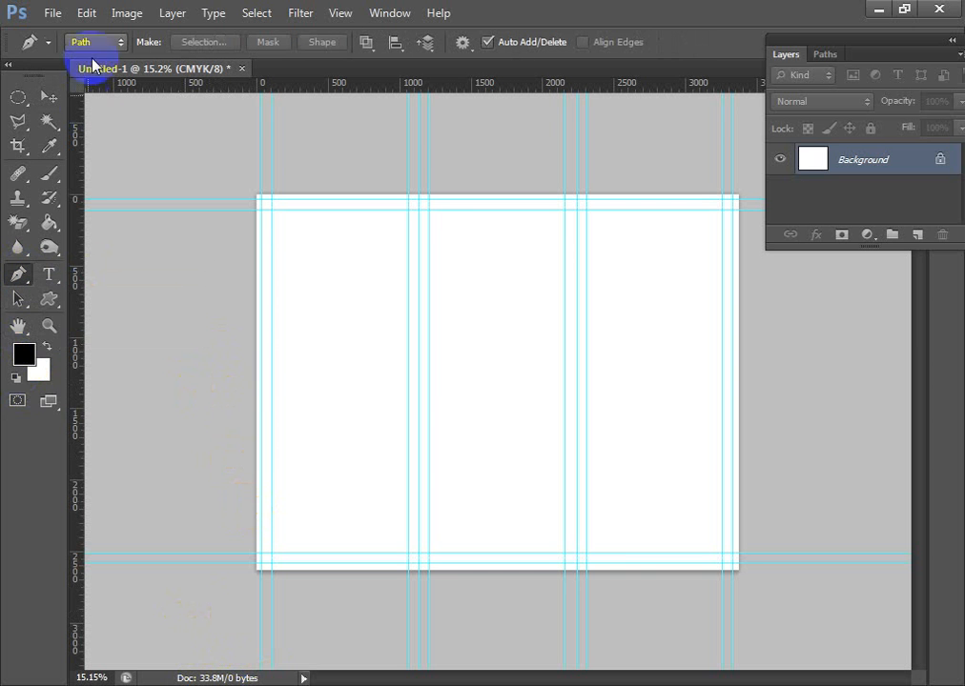
pyautogui.click(95, 42)
pyautogui.click(95, 61)
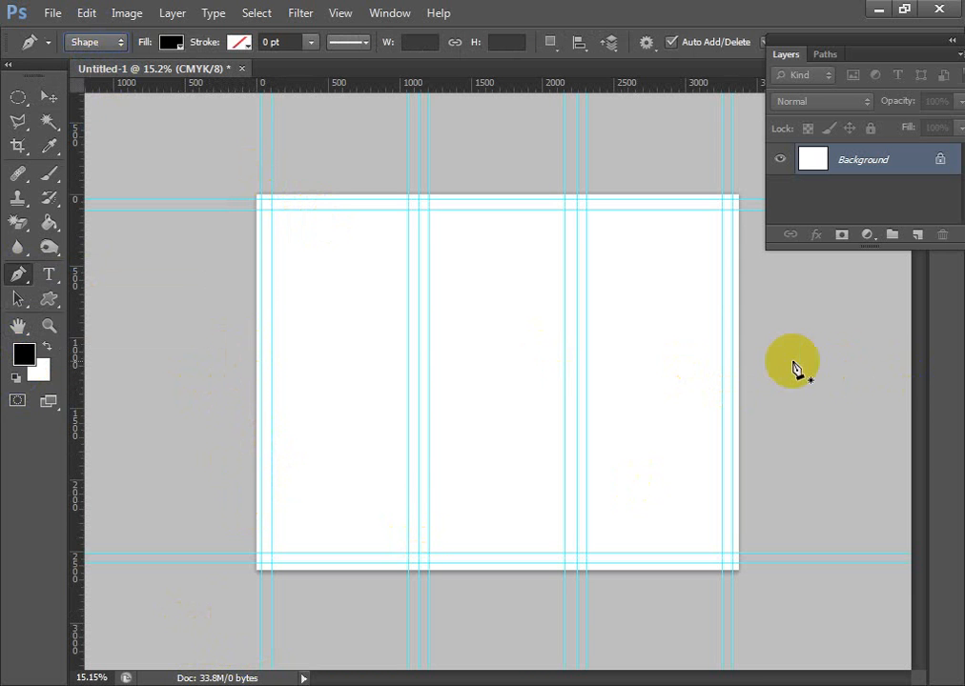
pyautogui.click(232, 338)
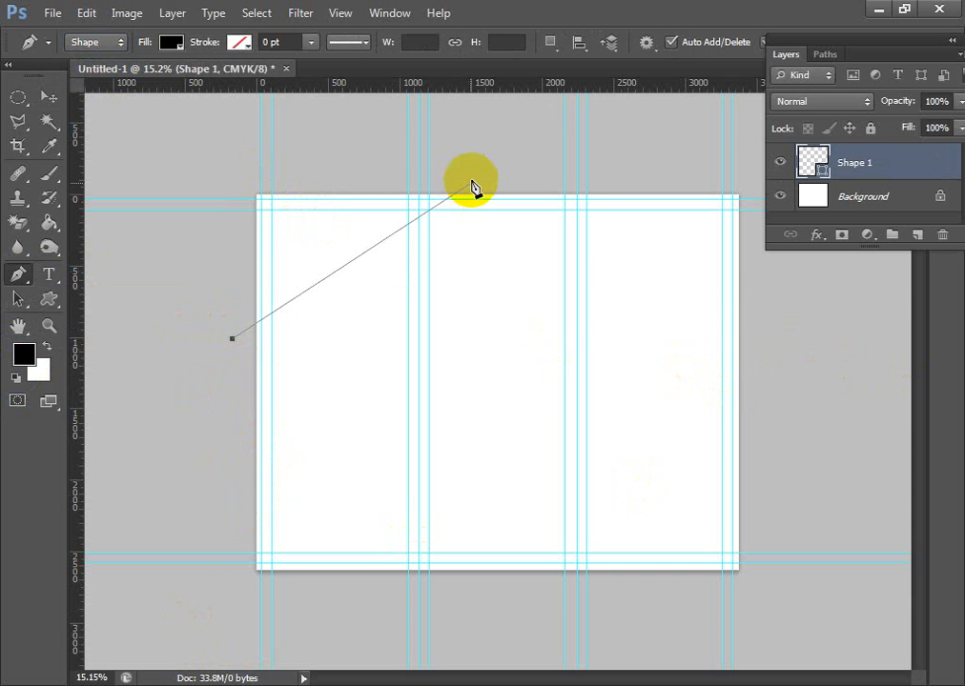
pyautogui.click(550, 187)
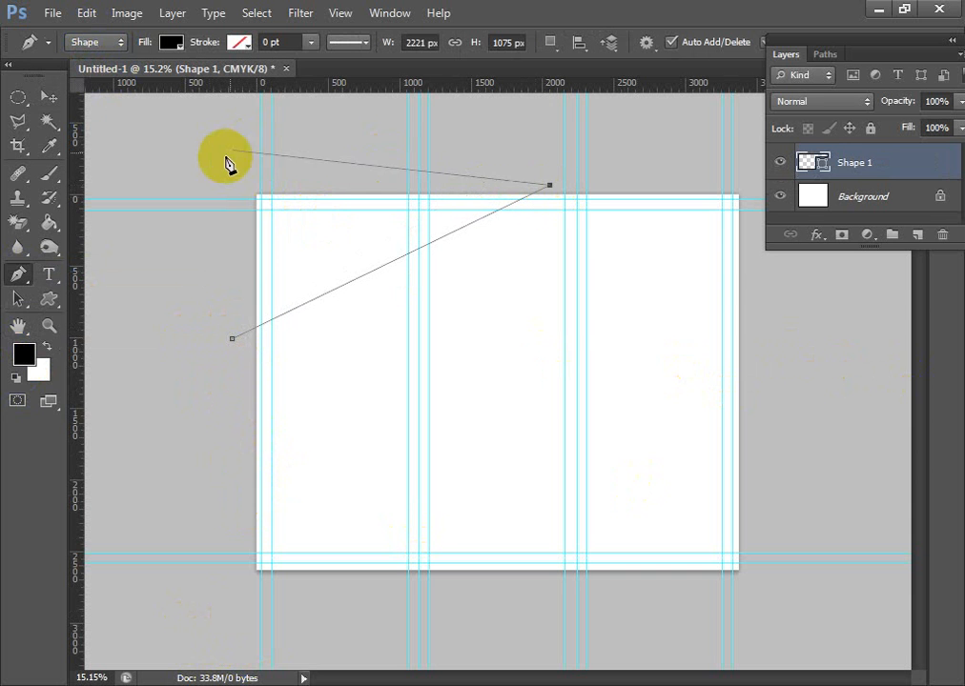
pyautogui.click(205, 185)
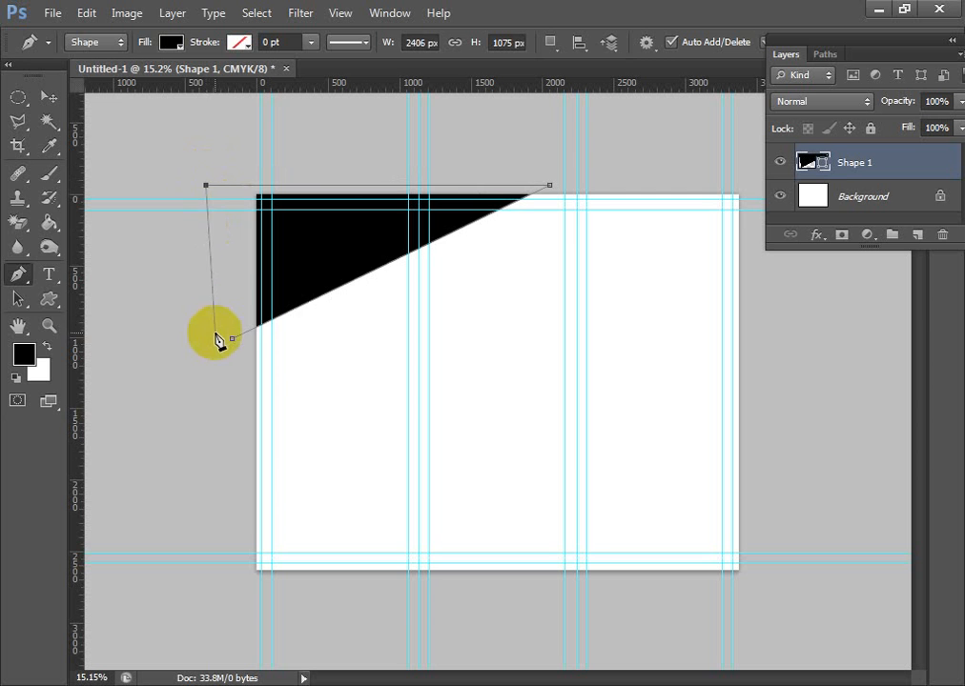
pyautogui.click(232, 339)
pyautogui.click(48, 96)
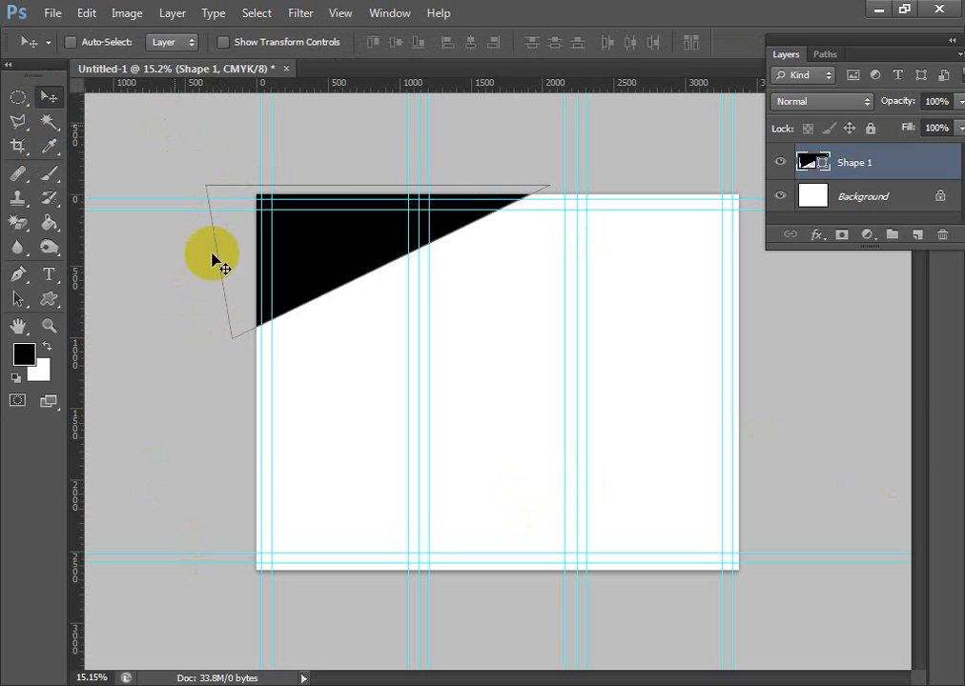
pyautogui.click(380, 271)
pyautogui.click(343, 254)
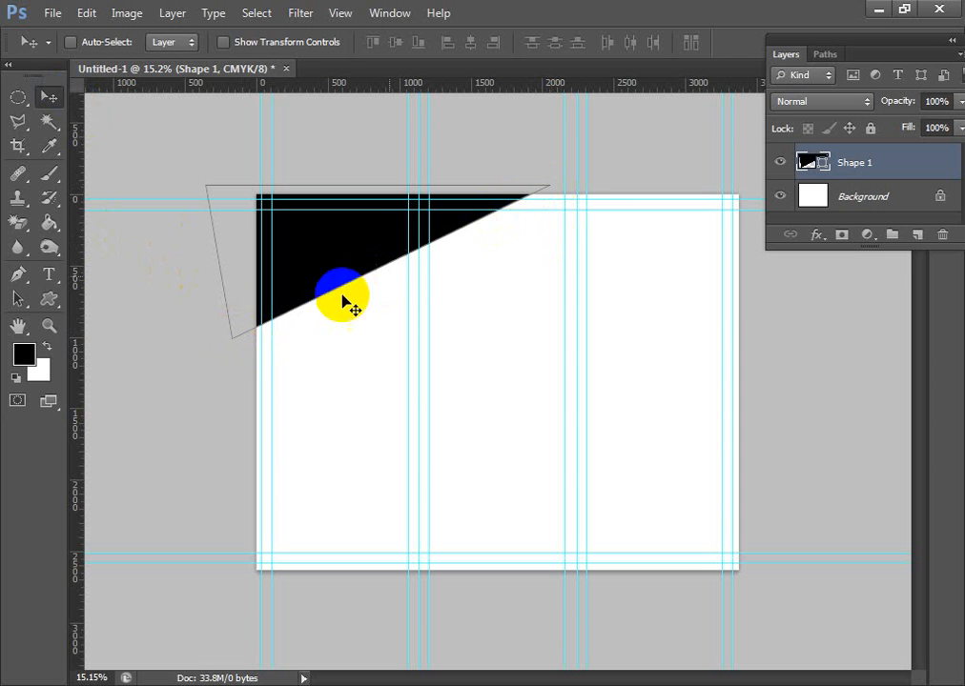
pyautogui.scroll(6, 257, 329)
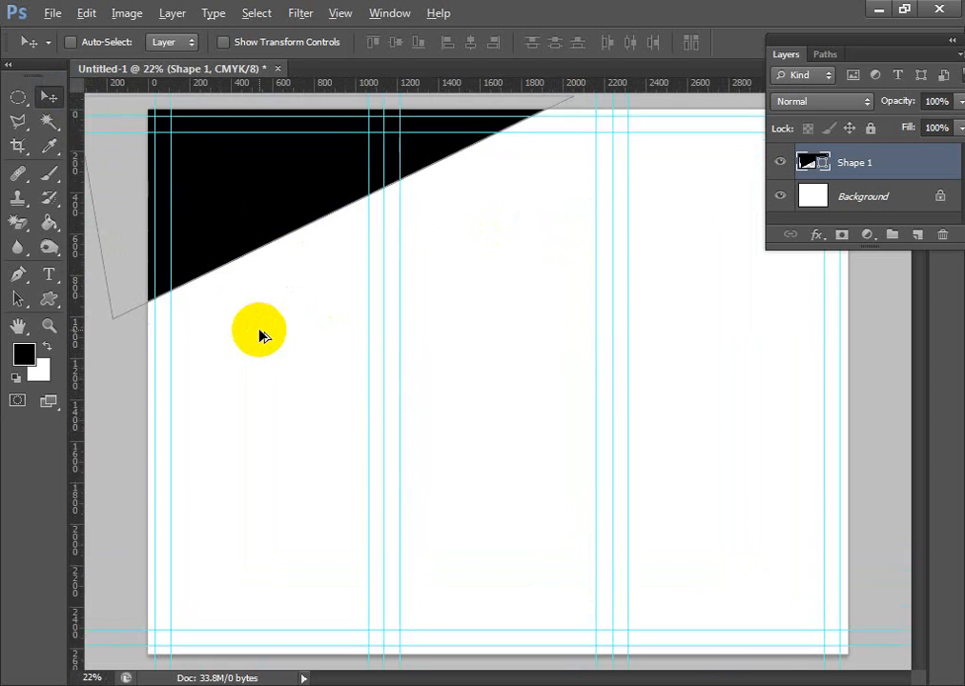
pyautogui.moveTo(118, 316); pyautogui.dragTo(393, 358)
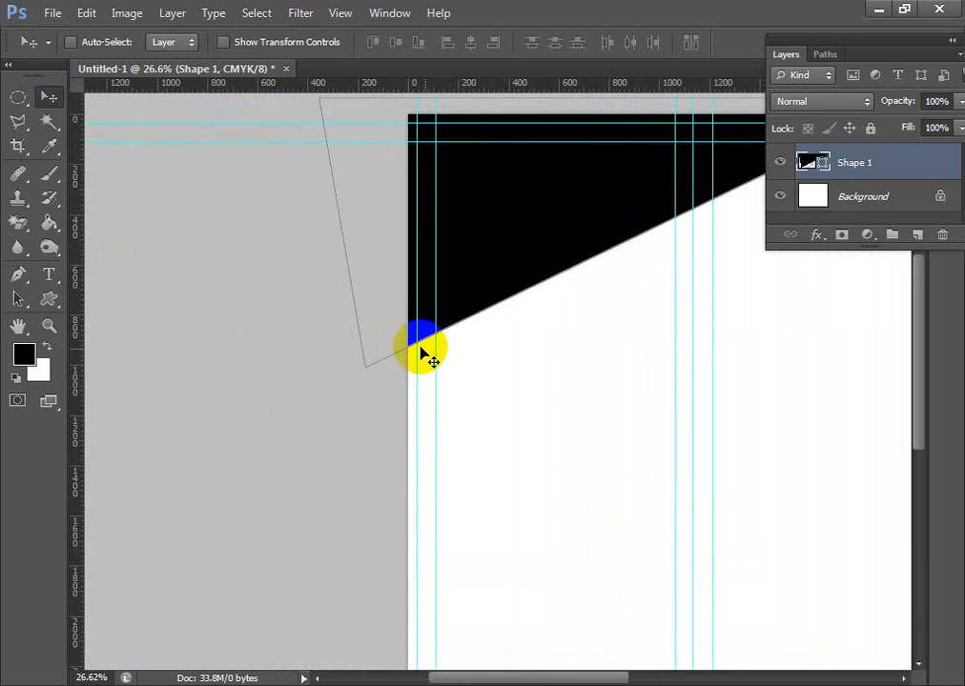
pyautogui.moveTo(546, 343); pyautogui.dragTo(524, 396)
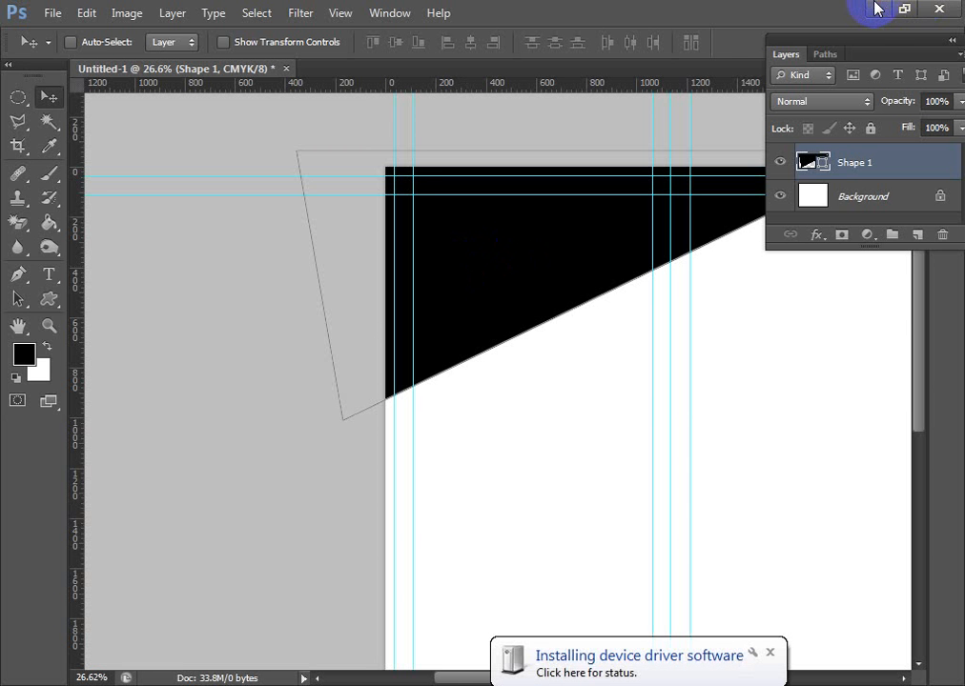
# - Switch to the desktop, open Computer, refresh the drive list and open the removable drive (I:)
pyautogui.click(877, 9)
pyautogui.click(876, 9)
pyautogui.doubleClick(37, 36)
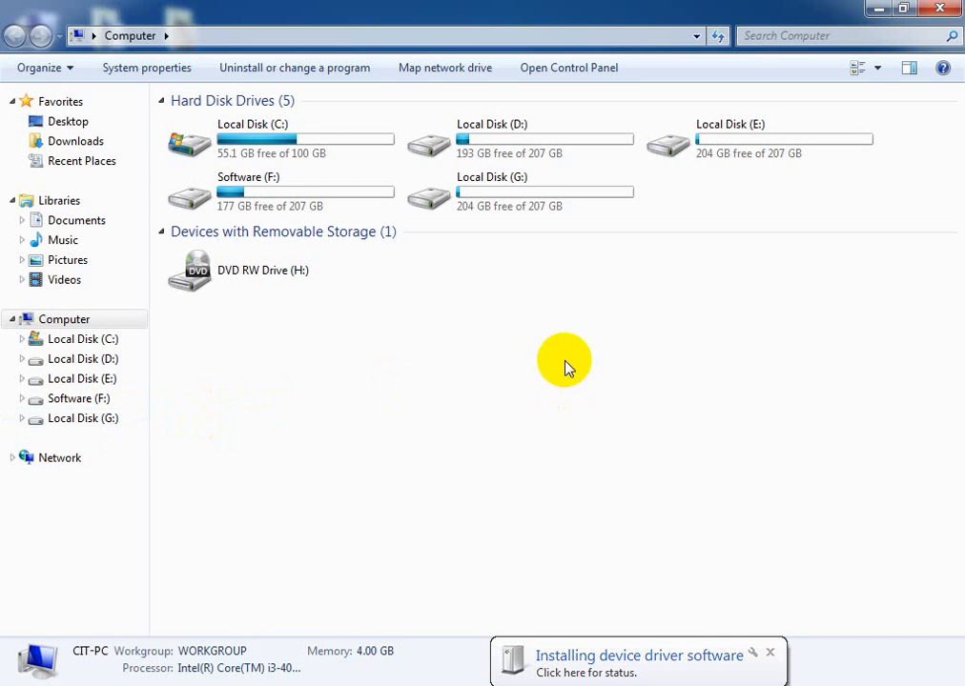
pyautogui.click(770, 654)
pyautogui.rightClick(575, 444)
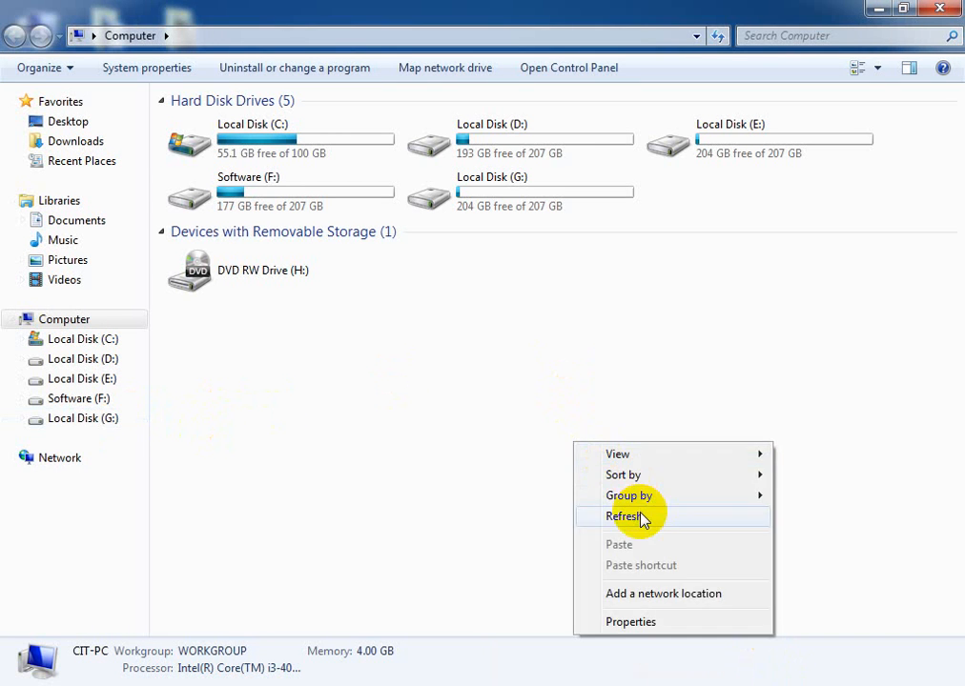
pyautogui.click(639, 516)
pyautogui.rightClick(555, 389)
pyautogui.click(621, 458)
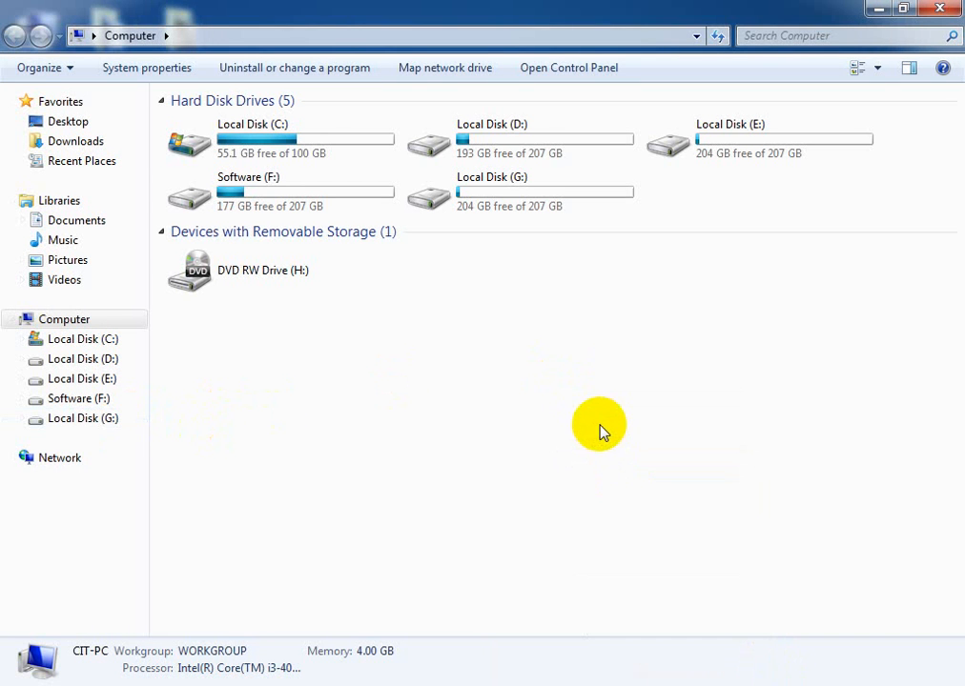
pyautogui.rightClick(597, 359)
pyautogui.click(641, 425)
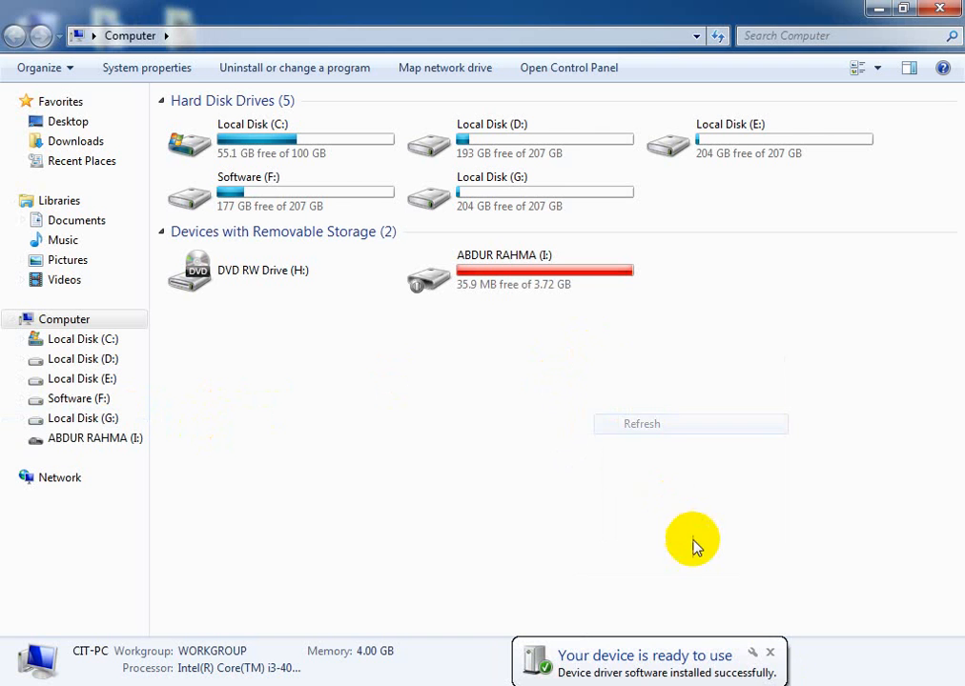
pyautogui.click(768, 654)
pyautogui.click(82, 439)
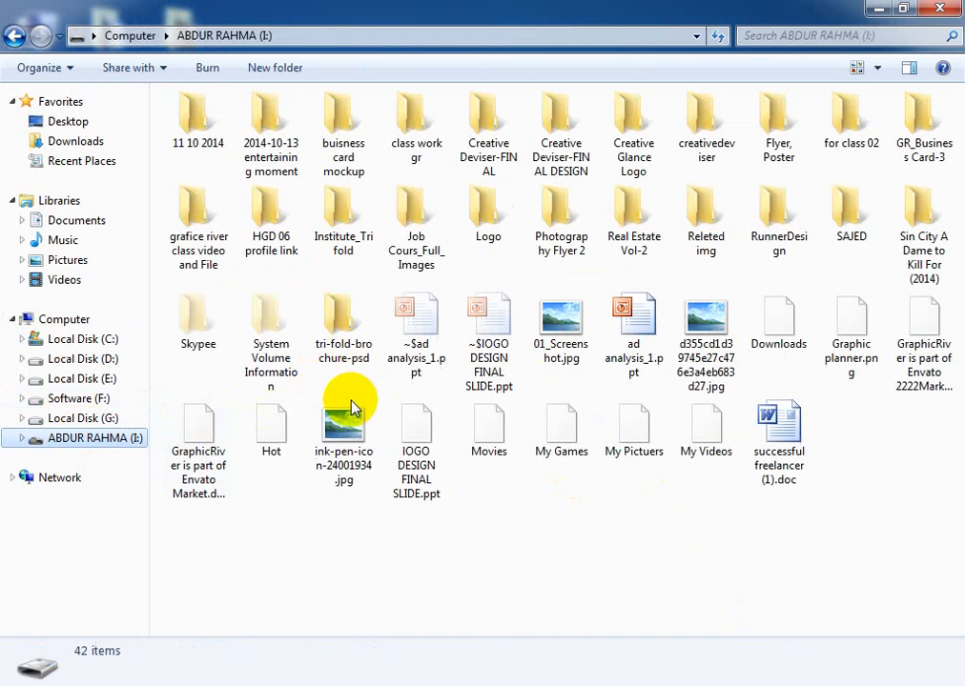
# - Copy the "for class 02" folder from the removable drive to the desktop
pyautogui.click(567, 578)
pyautogui.press('f')
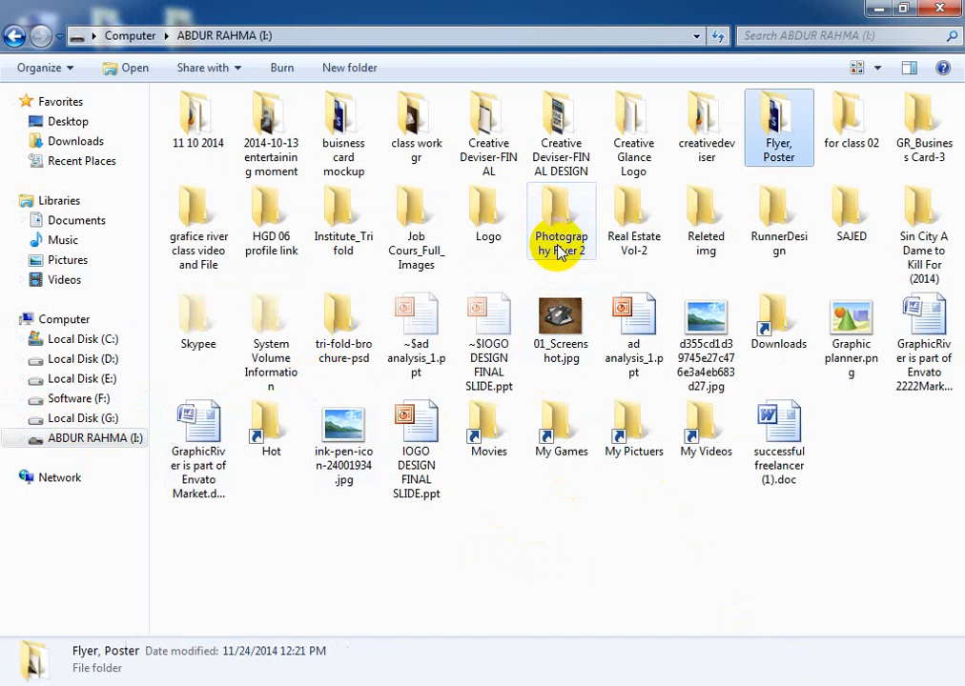
pyautogui.click(855, 155)
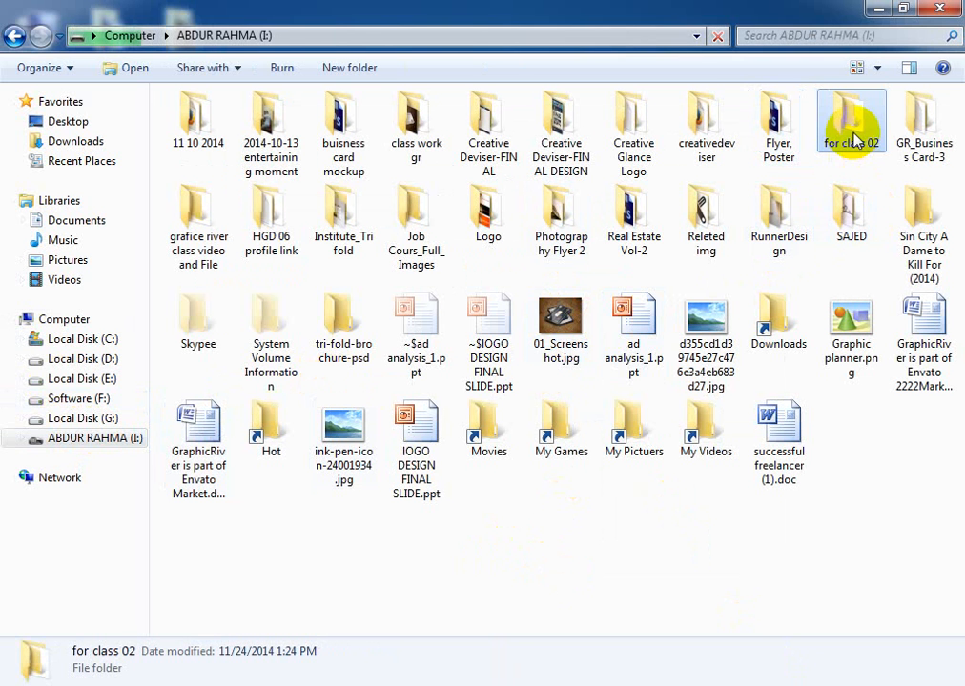
pyautogui.click(875, 9)
pyautogui.rightClick(468, 249)
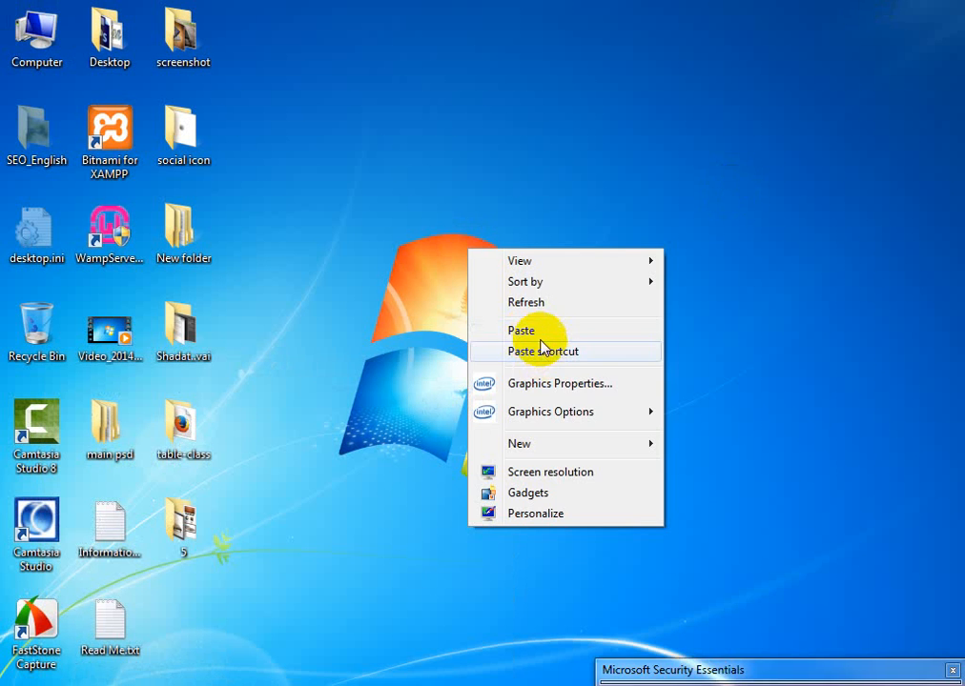
pyautogui.click(568, 329)
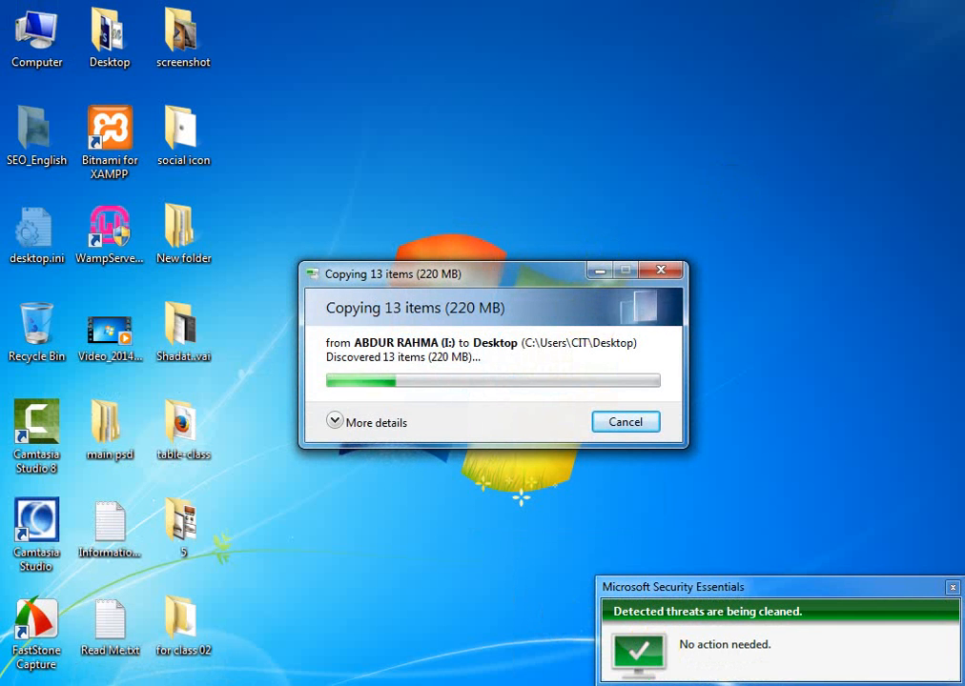
# - Back in Photoshop, draw a black rectangle about 3997 × 578 px along the page's lower edge, extending past the bleed on both sides and below
pyautogui.click(371, 683)
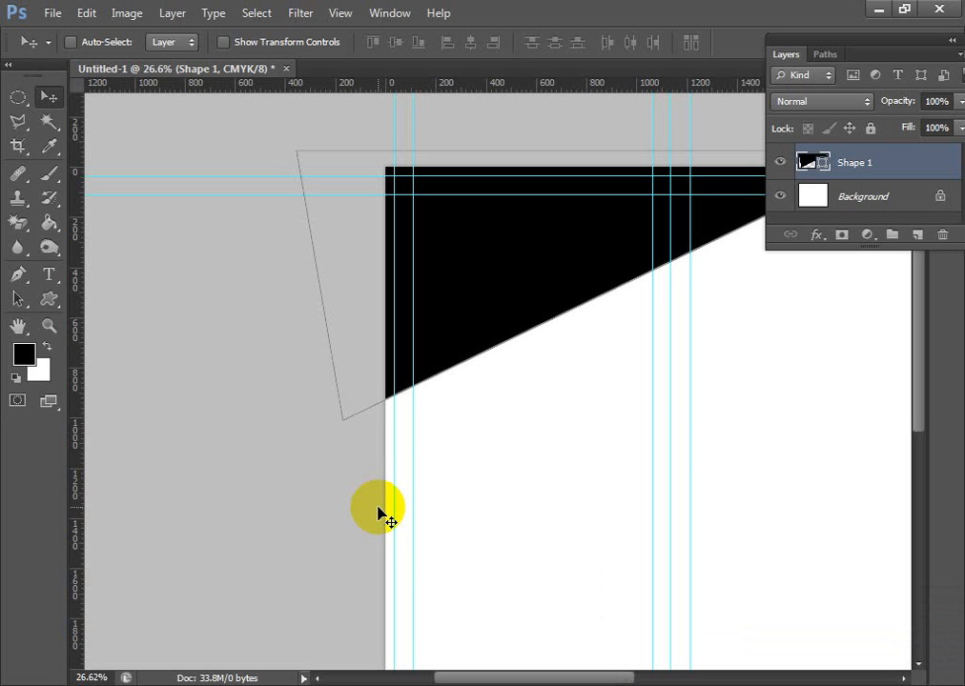
pyautogui.moveTo(735, 477); pyautogui.dragTo(492, 350)
pyautogui.scroll(-1, 507, 391)
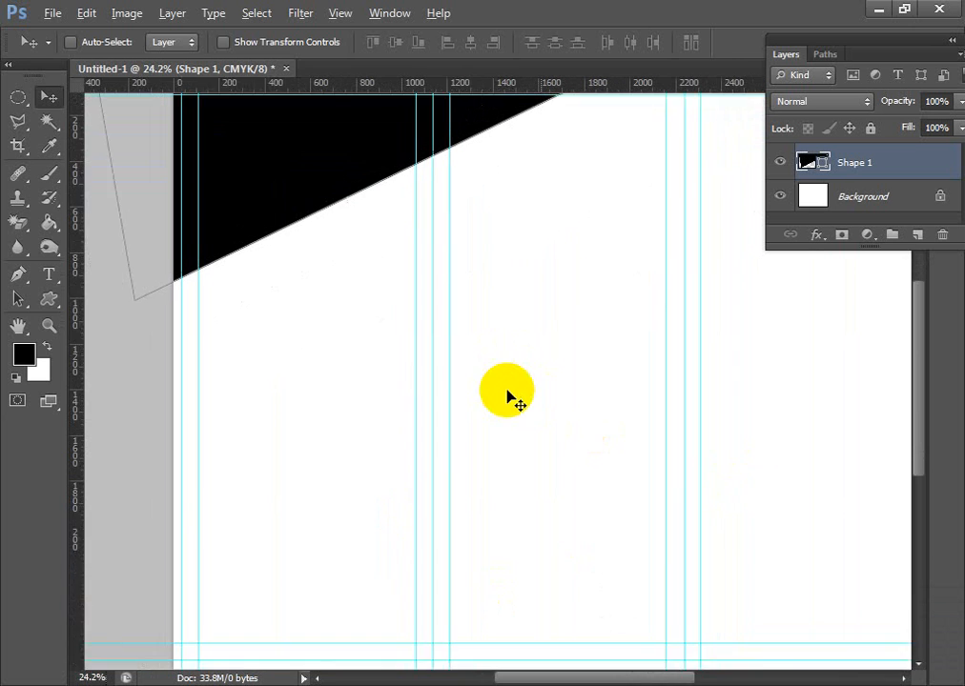
pyautogui.scroll(-1, 507, 392)
pyautogui.click(50, 298)
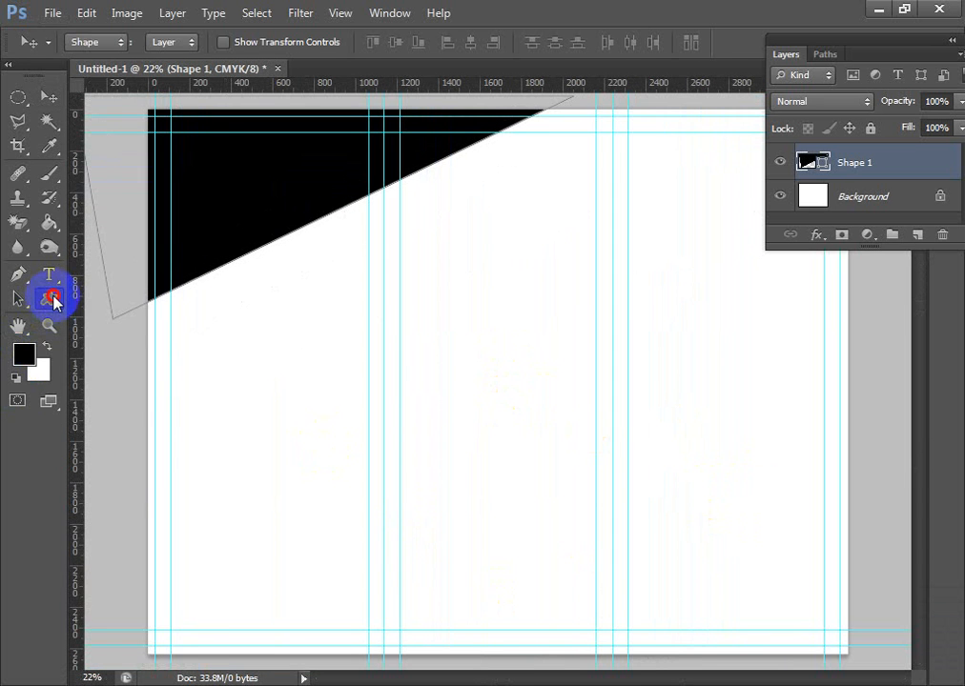
pyautogui.moveTo(52, 303); pyautogui.dragTo(134, 291)
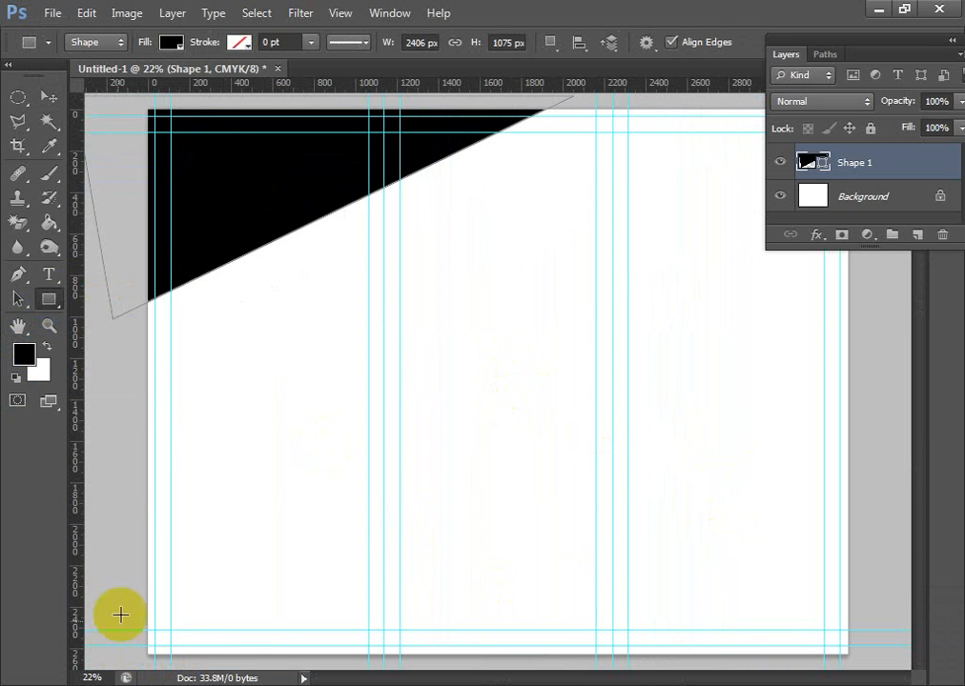
pyautogui.scroll(-1, 476, 546)
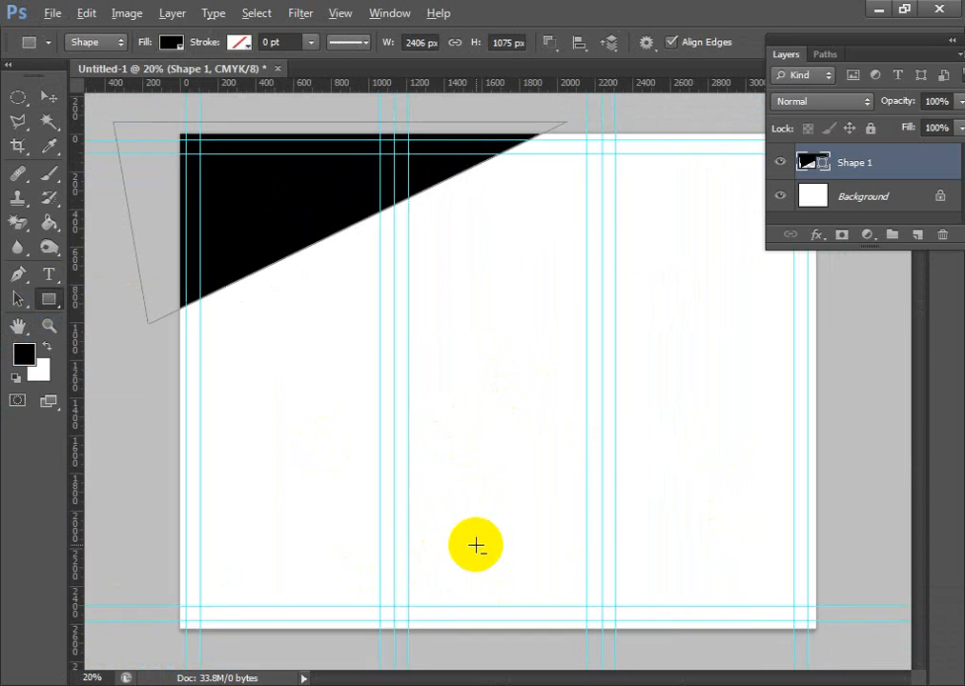
pyautogui.scroll(-1, 475, 546)
pyautogui.moveTo(163, 558); pyautogui.dragTo(848, 656)
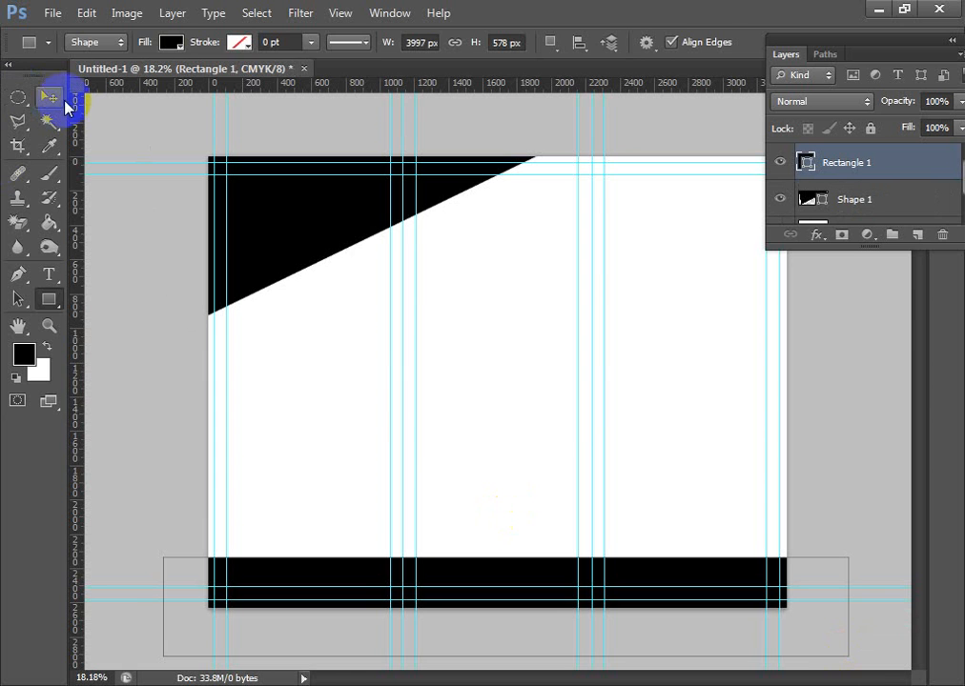
pyautogui.click(49, 96)
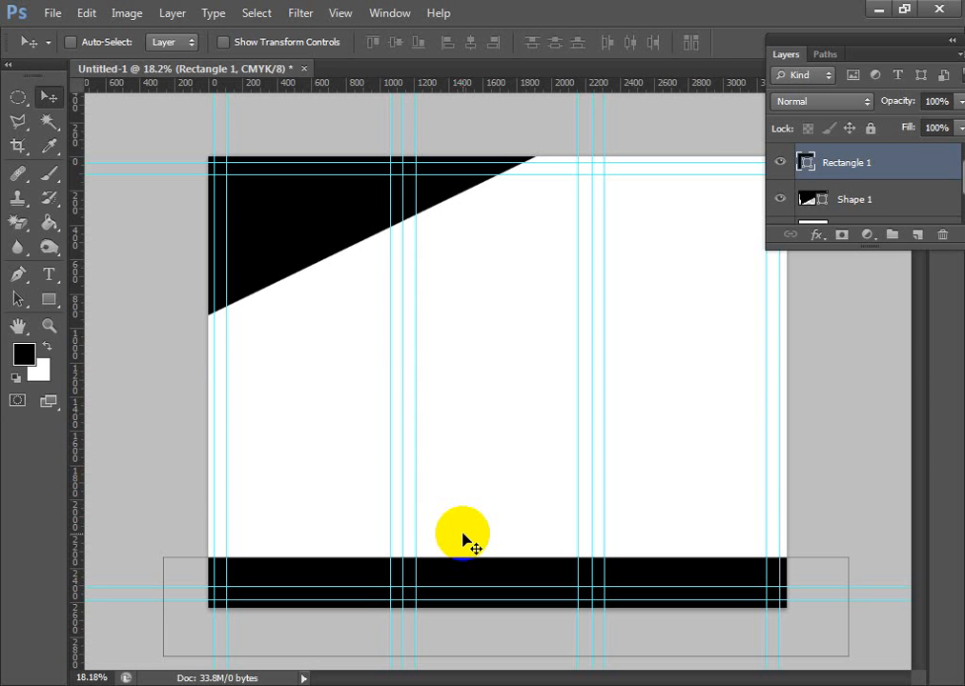
# - Switch to the desktop, refresh it and open the copied "for class 02" folder
pyautogui.click(878, 10)
pyautogui.rightClick(512, 191)
pyautogui.click(597, 250)
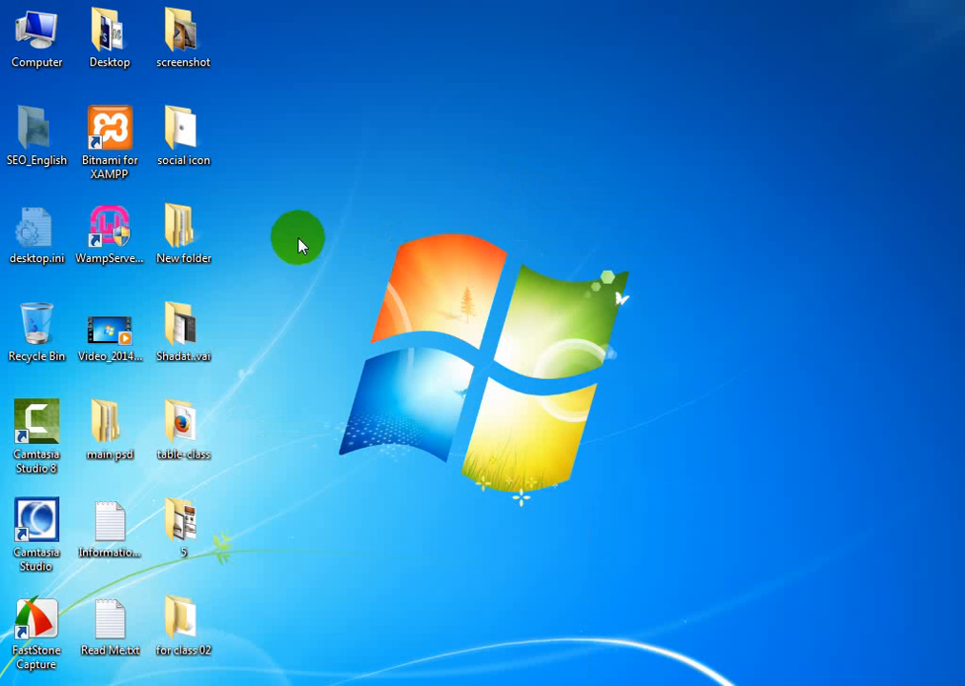
pyautogui.rightClick(282, 130)
pyautogui.click(315, 172)
pyautogui.click(191, 637)
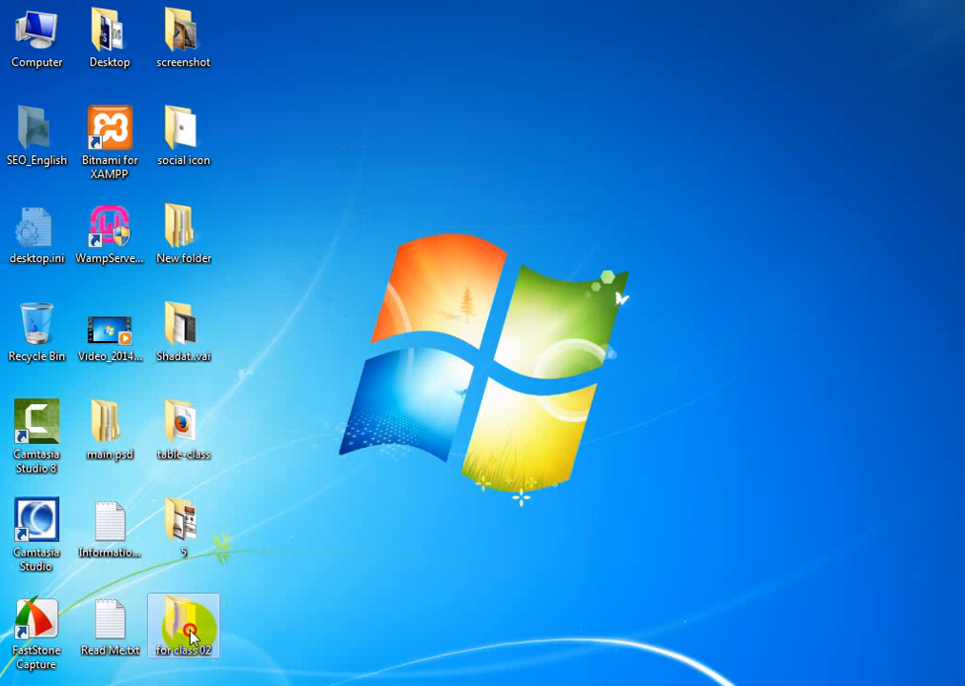
pyautogui.doubleClick(190, 636)
# - Look into the brochure subfolder, go to the Flyer subfolder instead, and open the photography flyer PSD in Photoshop with its layers kept
pyautogui.doubleClick(207, 122)
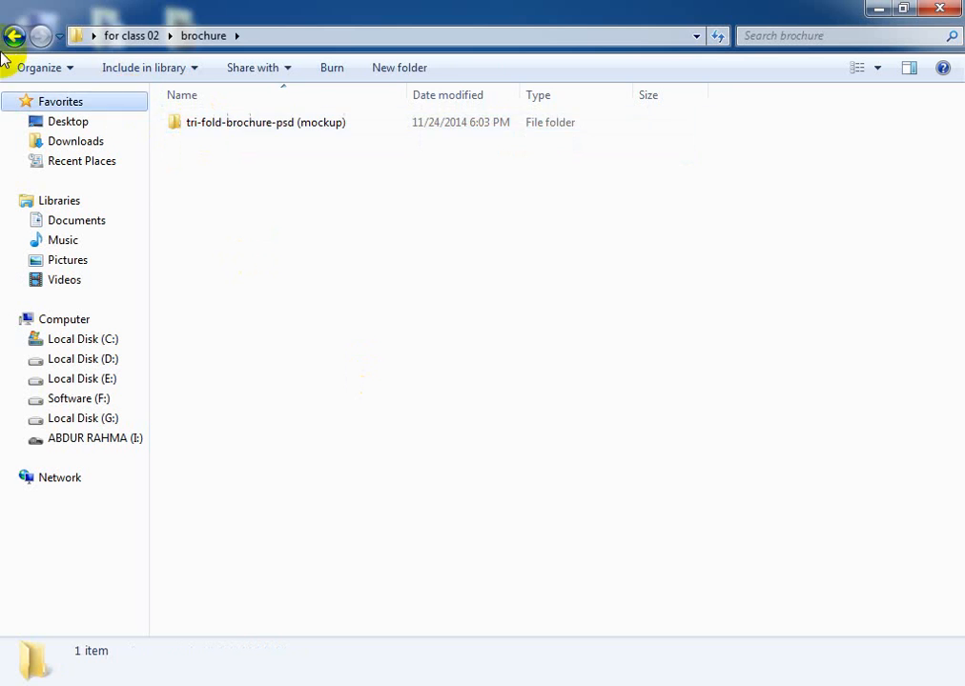
pyautogui.click(15, 38)
pyautogui.doubleClick(193, 141)
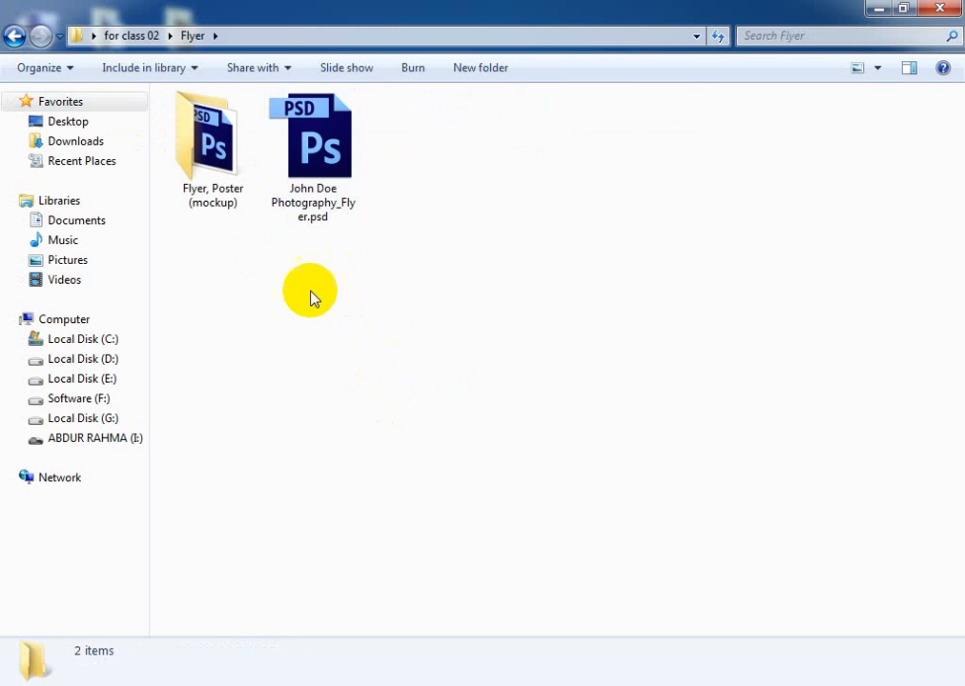
pyautogui.click(318, 174)
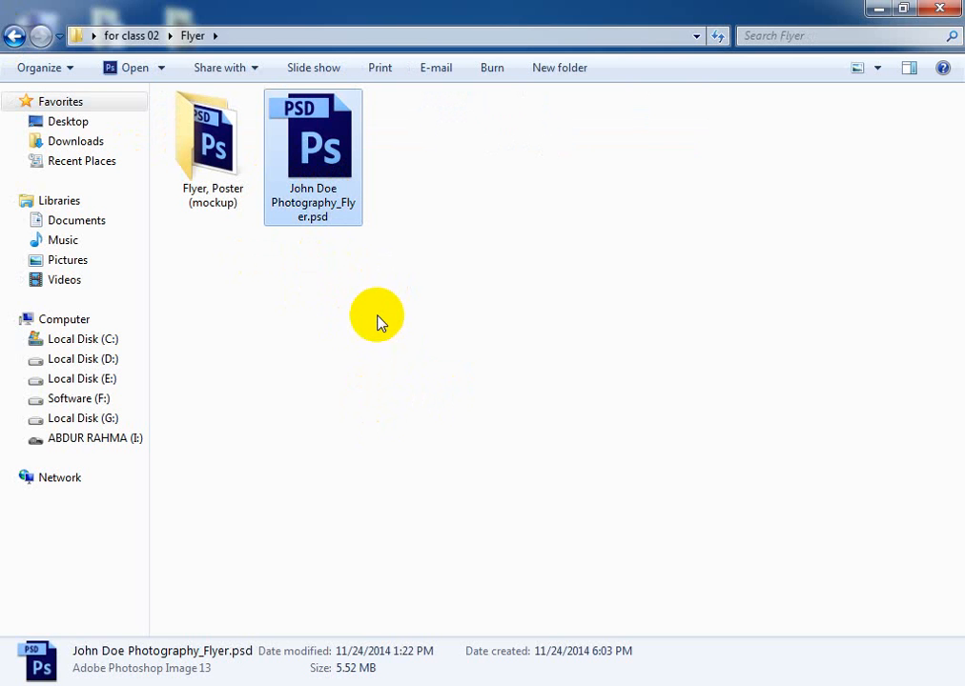
pyautogui.doubleClick(313, 190)
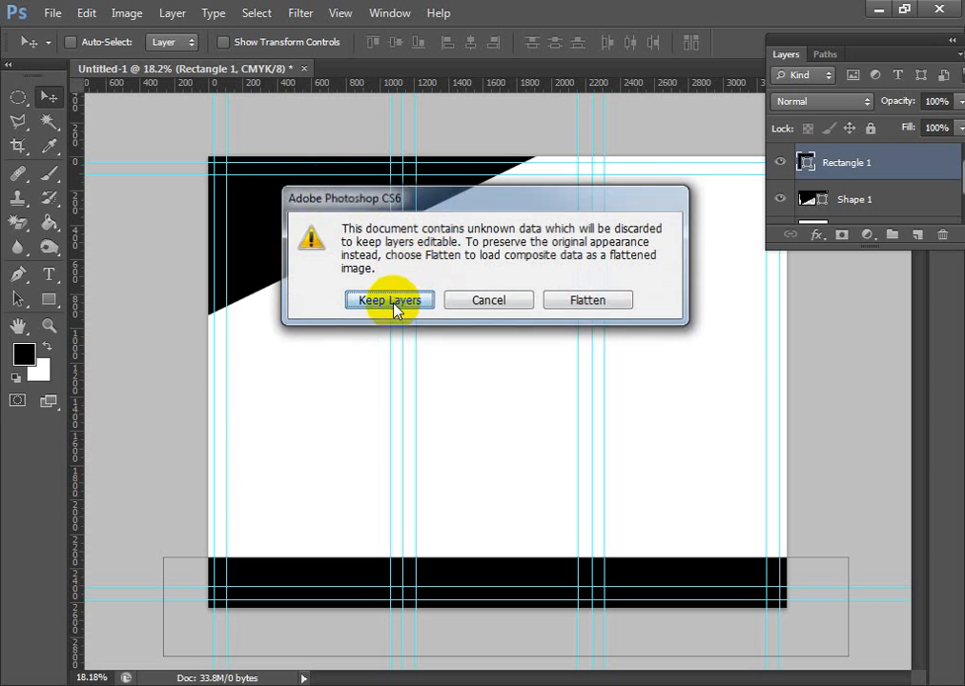
pyautogui.click(394, 303)
pyautogui.click(474, 288)
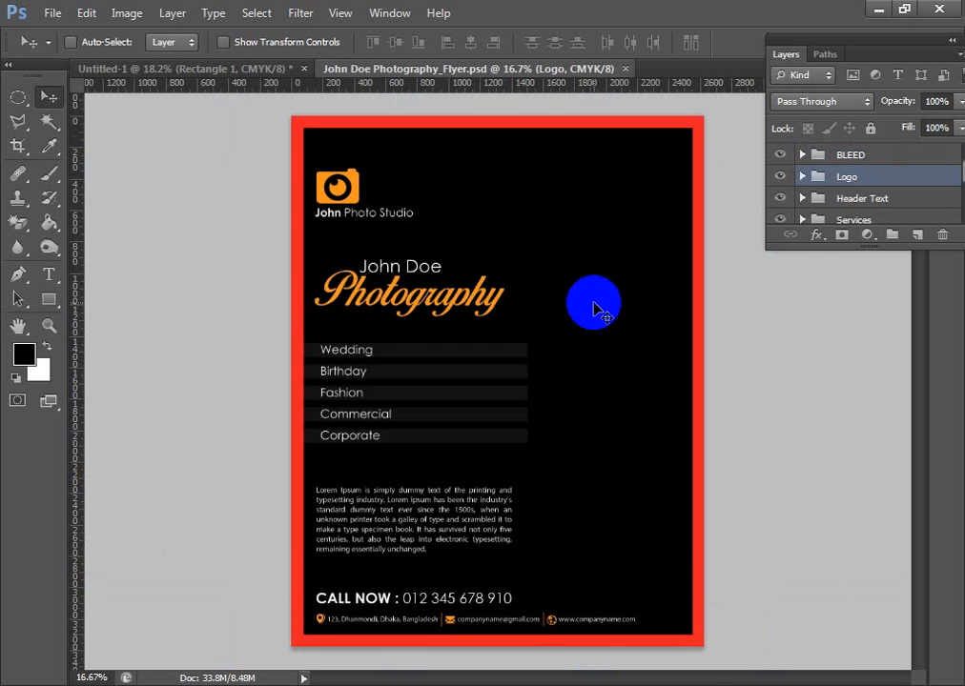
# - Identify the flyer's Logo group by hiding and showing it, and copy that group into the Untitled-1 document
pyautogui.scroll(2, 366, 394)
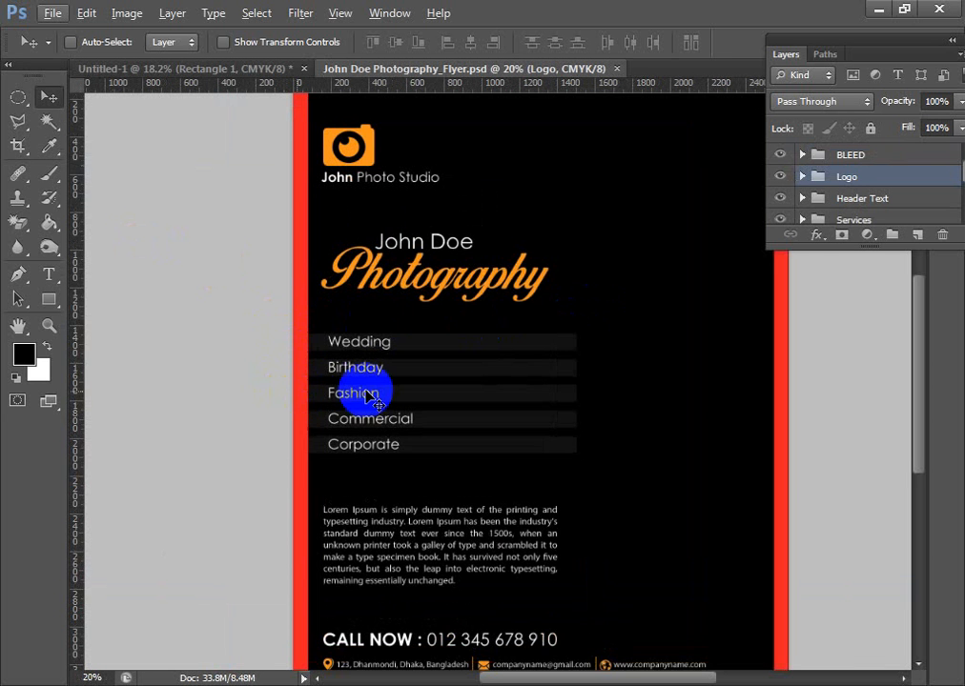
pyautogui.moveTo(497, 361); pyautogui.dragTo(524, 428)
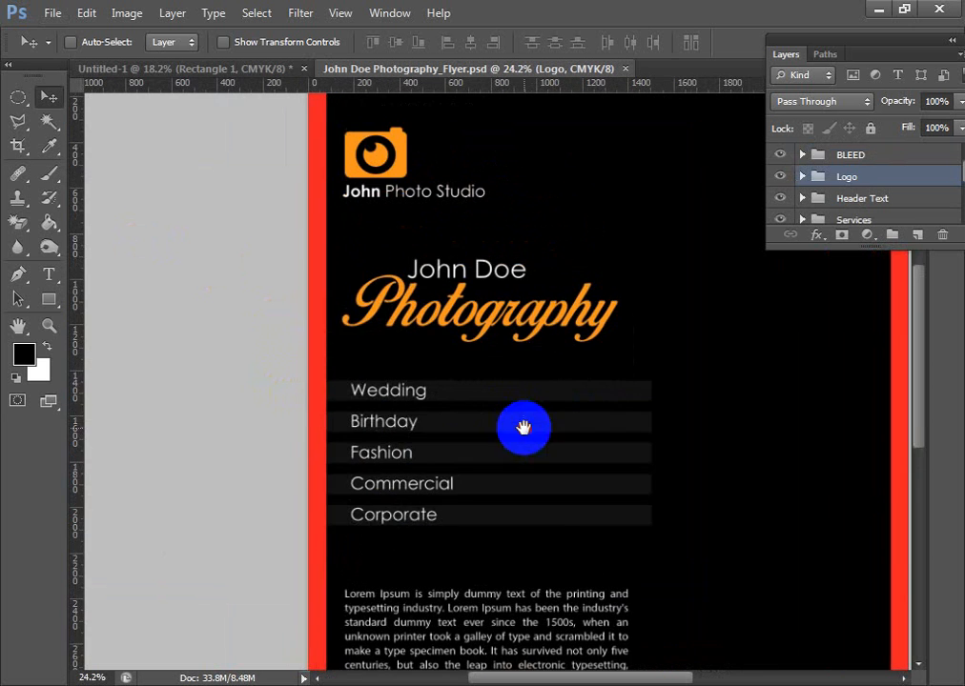
pyautogui.moveTo(513, 289); pyautogui.dragTo(534, 323)
pyautogui.keyDown('ctrl'); pyautogui.click(459, 234); pyautogui.keyUp('ctrl')
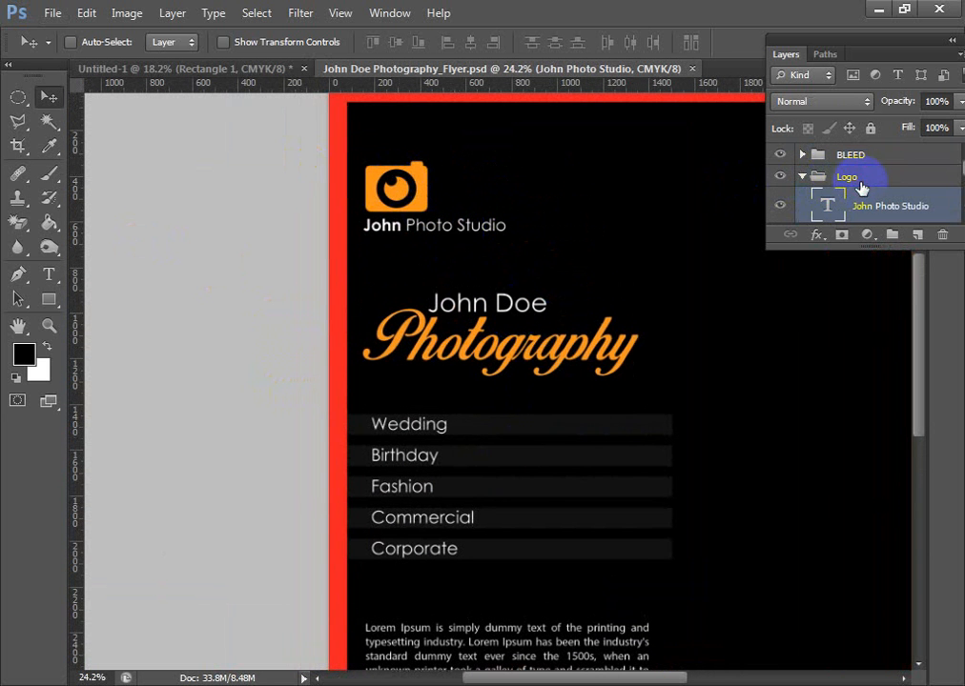
pyautogui.click(861, 179)
pyautogui.click(780, 176)
pyautogui.click(780, 176)
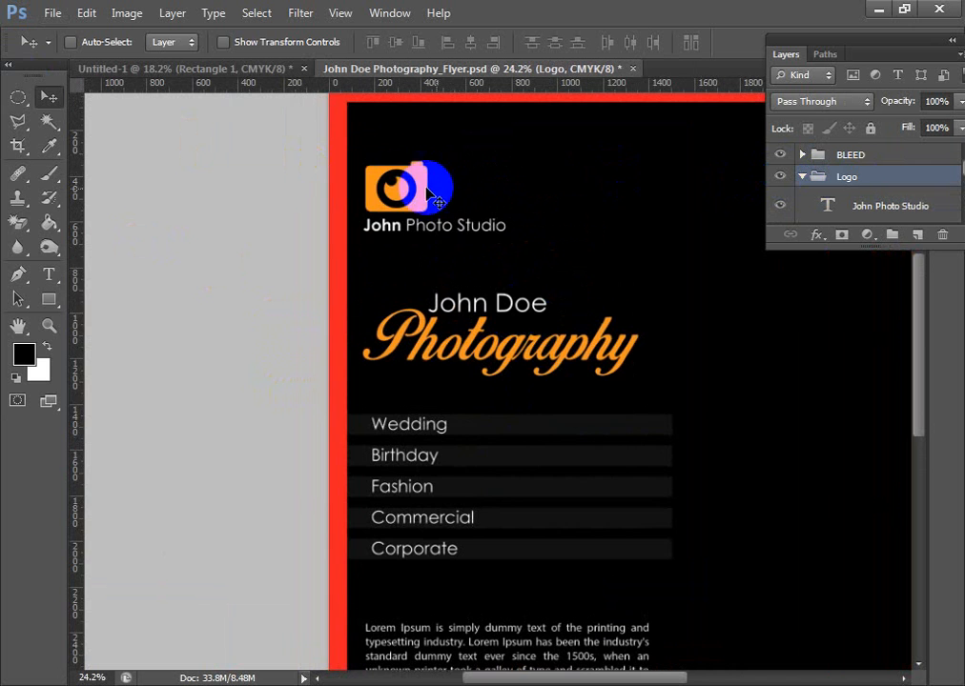
pyautogui.moveTo(428, 195); pyautogui.dragTo(296, 186)
# - Position the logo in the first panel's upper-left corner, aligned with the left and top margin guides
pyautogui.scroll(2, 414, 382)
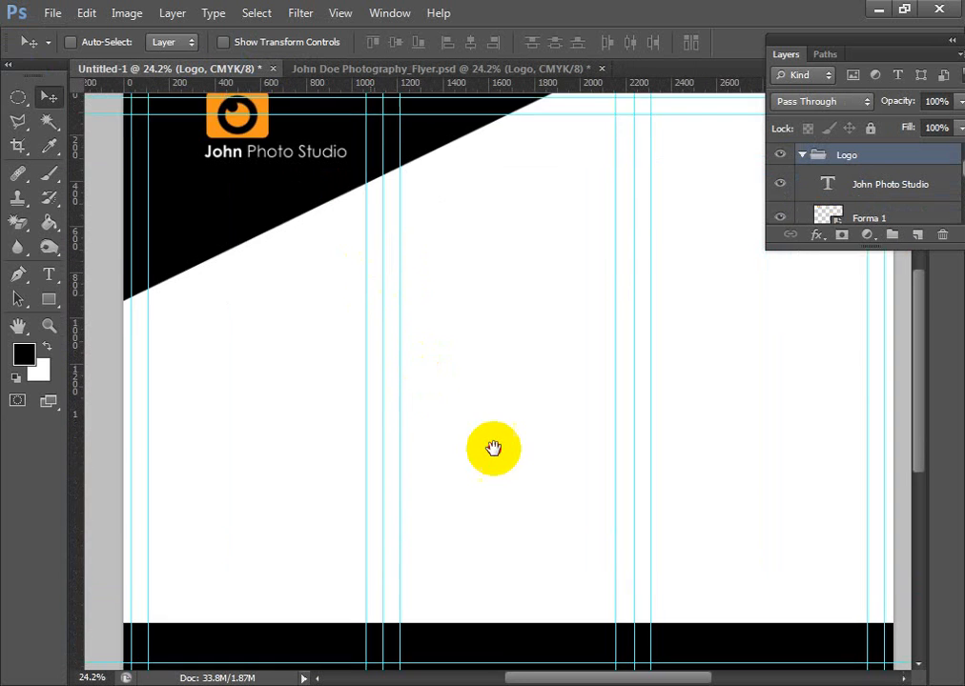
pyautogui.moveTo(493, 448); pyautogui.dragTo(622, 628)
pyautogui.scroll(5, 383, 395)
pyautogui.moveTo(397, 381); pyautogui.dragTo(380, 362)
pyautogui.scroll(3, 380, 439)
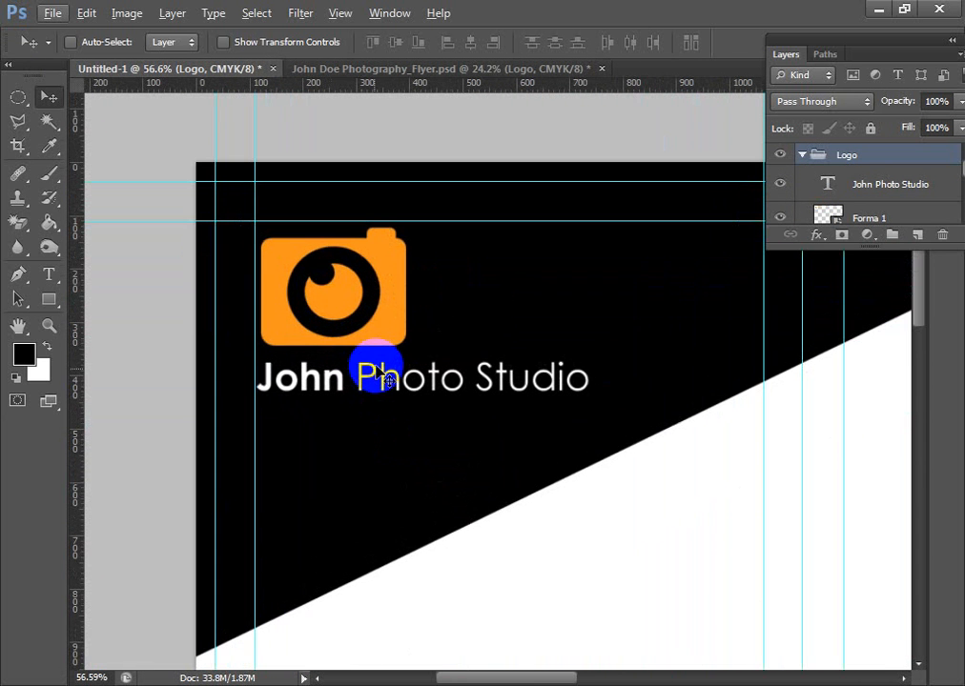
pyautogui.moveTo(378, 371); pyautogui.dragTo(379, 364)
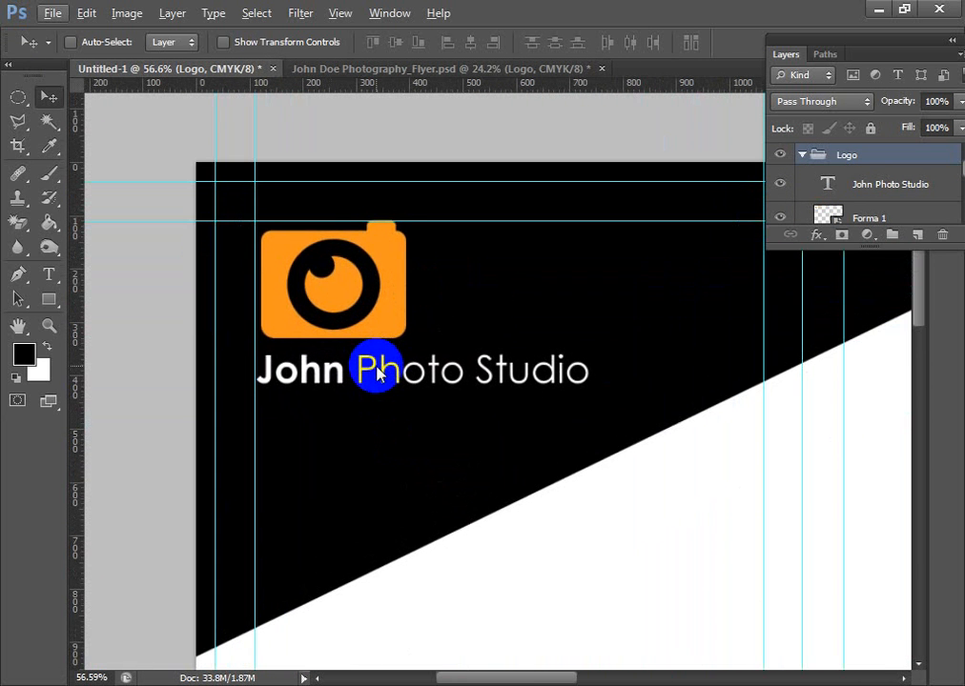
# - Switch to the photography flyer and copy its collapsed Services group into the Untitled-1 document
pyautogui.scroll(-2, 389, 373)
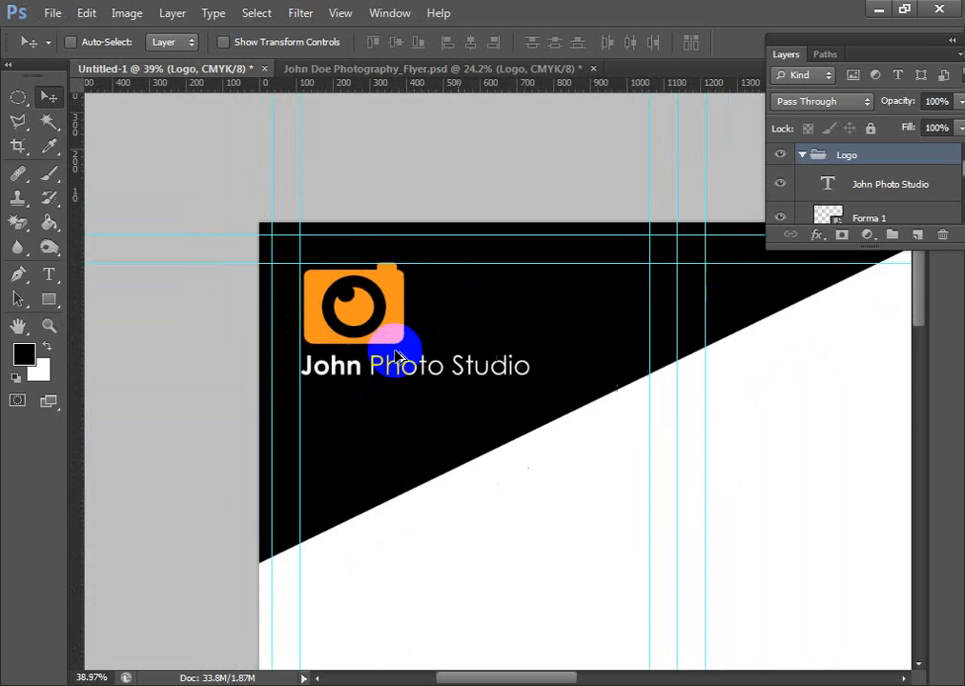
pyautogui.scroll(-1, 396, 358)
pyautogui.moveTo(579, 500); pyautogui.dragTo(478, 241)
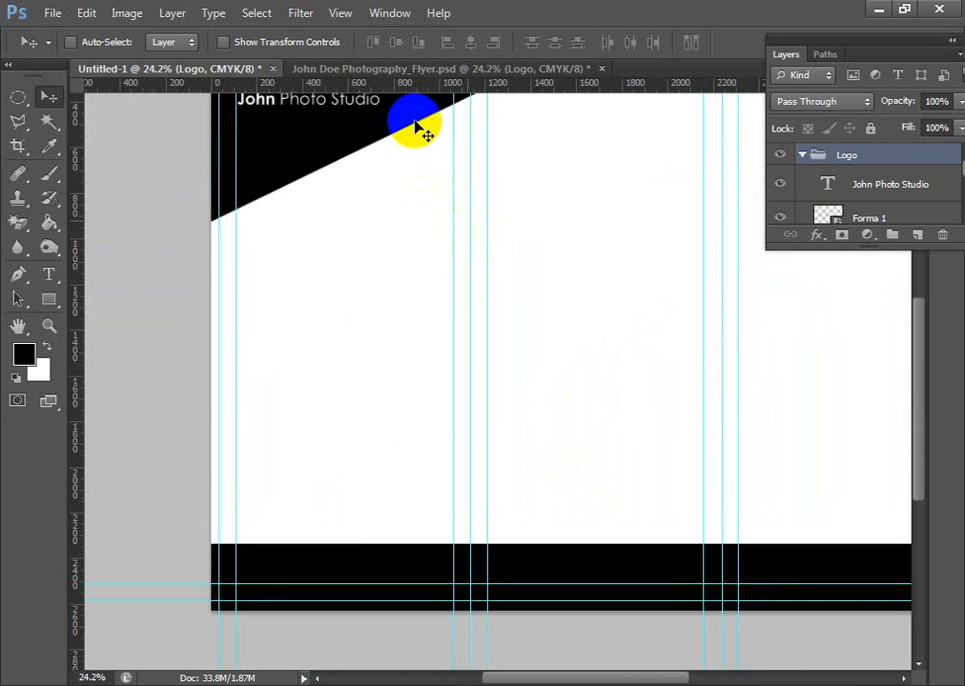
pyautogui.click(431, 72)
pyautogui.moveTo(739, 441); pyautogui.dragTo(597, 224)
pyautogui.moveTo(515, 446); pyautogui.dragTo(528, 404)
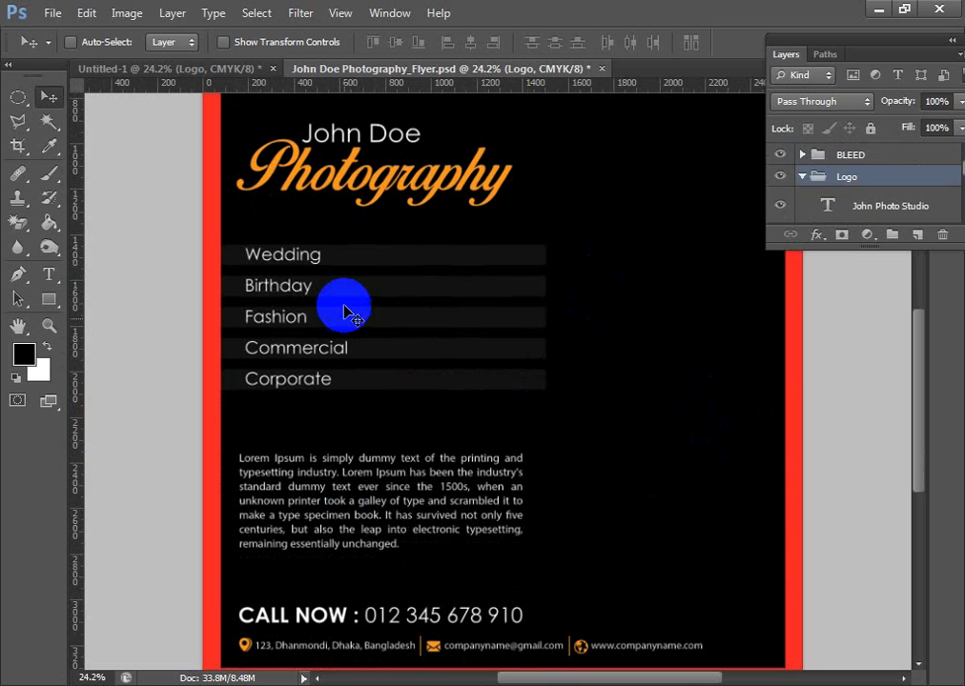
pyautogui.keyDown('ctrl'); pyautogui.click(345, 274); pyautogui.keyUp('ctrl')
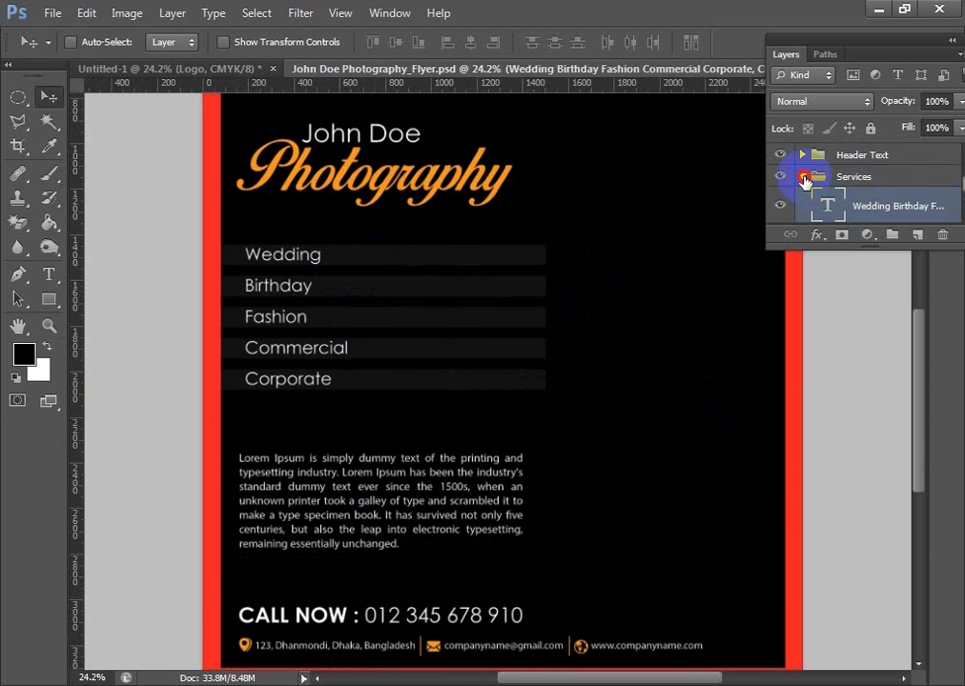
pyautogui.click(804, 179)
pyautogui.moveTo(403, 305); pyautogui.dragTo(577, 403)
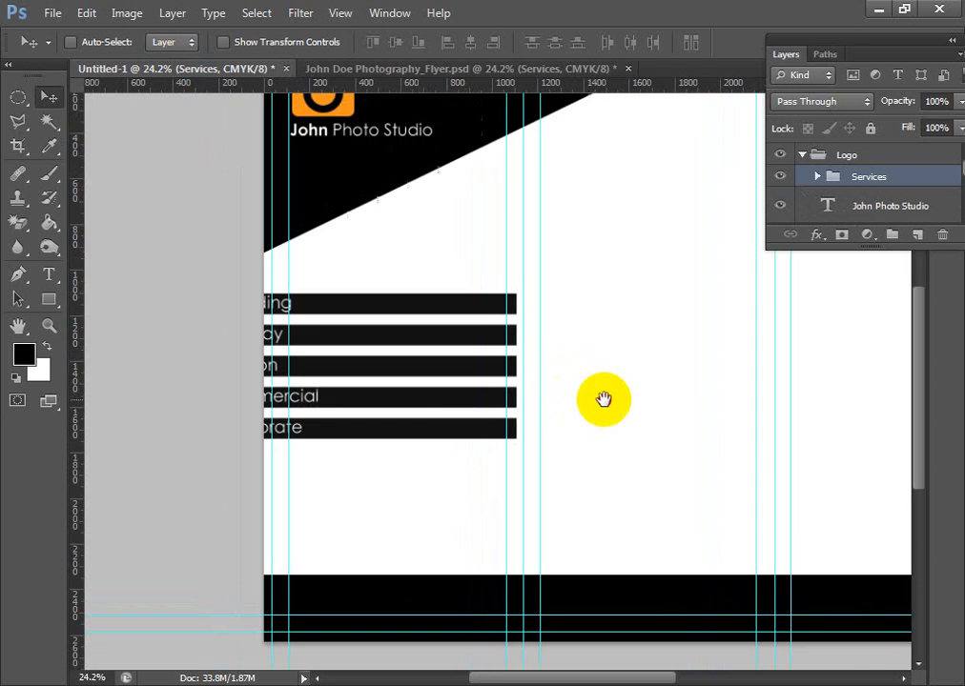
# - Position the Services group in the first panel so its dark bars start at the page's left edge
pyautogui.scroll(9, 485, 435)
pyautogui.moveTo(395, 313); pyautogui.dragTo(602, 396)
pyautogui.moveTo(524, 371); pyautogui.dragTo(686, 387)
pyautogui.moveTo(383, 395); pyautogui.dragTo(507, 374)
pyautogui.moveTo(584, 408); pyautogui.dragTo(385, 395)
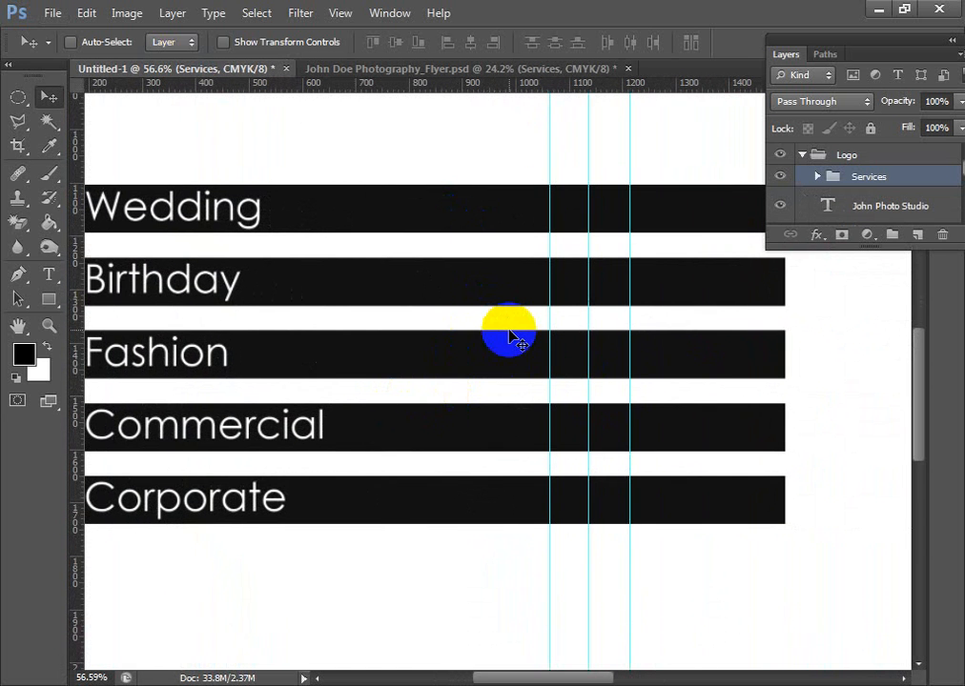
pyautogui.scroll(-1, 508, 329)
pyautogui.moveTo(672, 379); pyautogui.dragTo(610, 372)
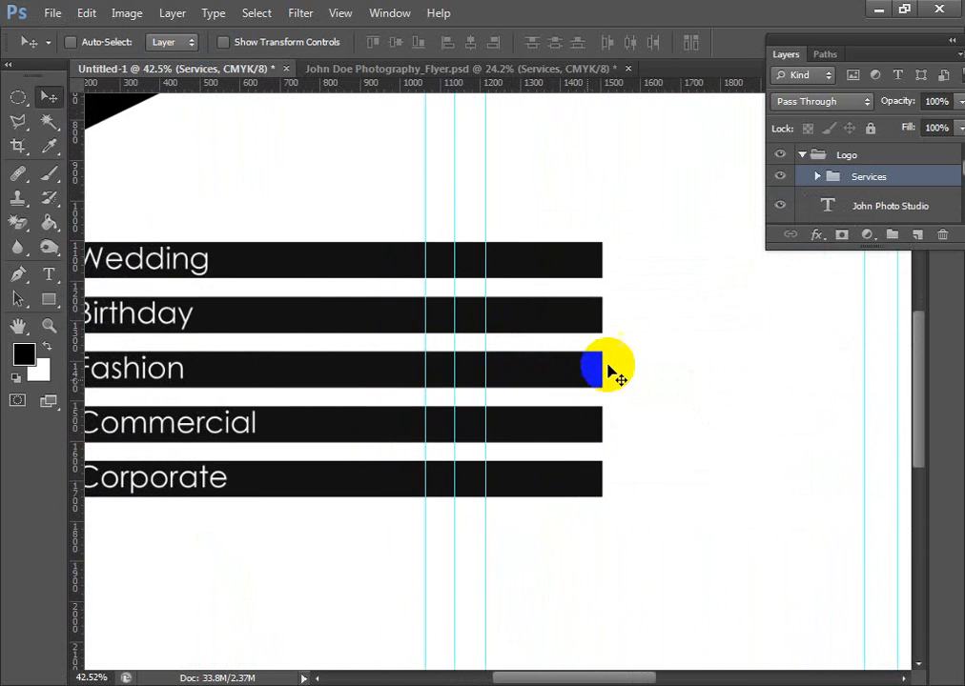
# - Narrow the Rectangle Lines layer to about 75.6% width so the bars end at the first fold guide, and apply the transformation
pyautogui.keyDown('ctrl'); pyautogui.click(585, 263); pyautogui.keyUp('ctrl')
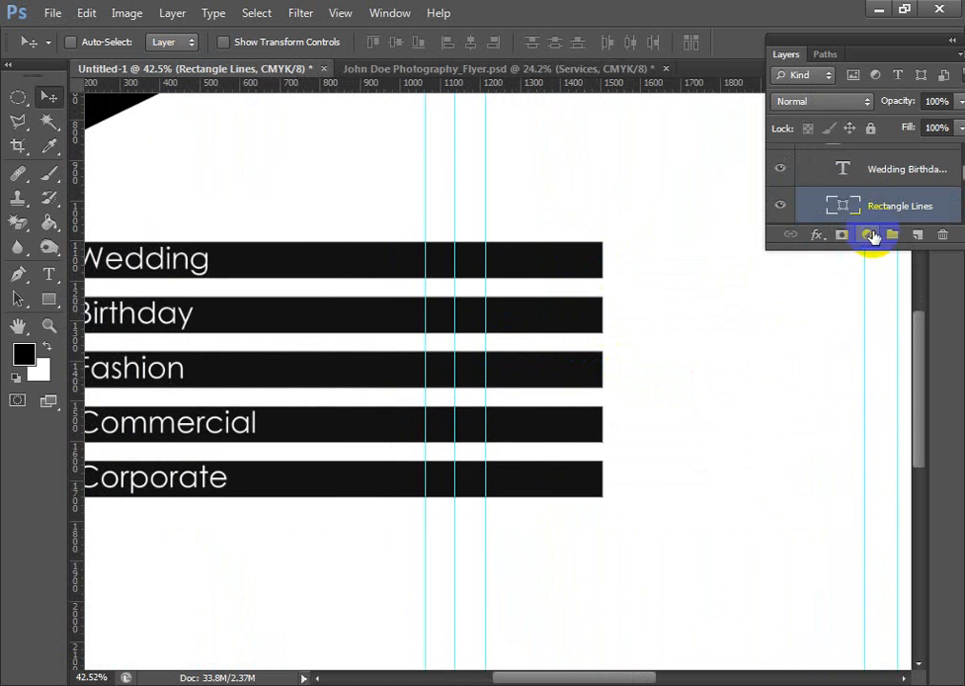
pyautogui.hotkey('ctrl', 't')
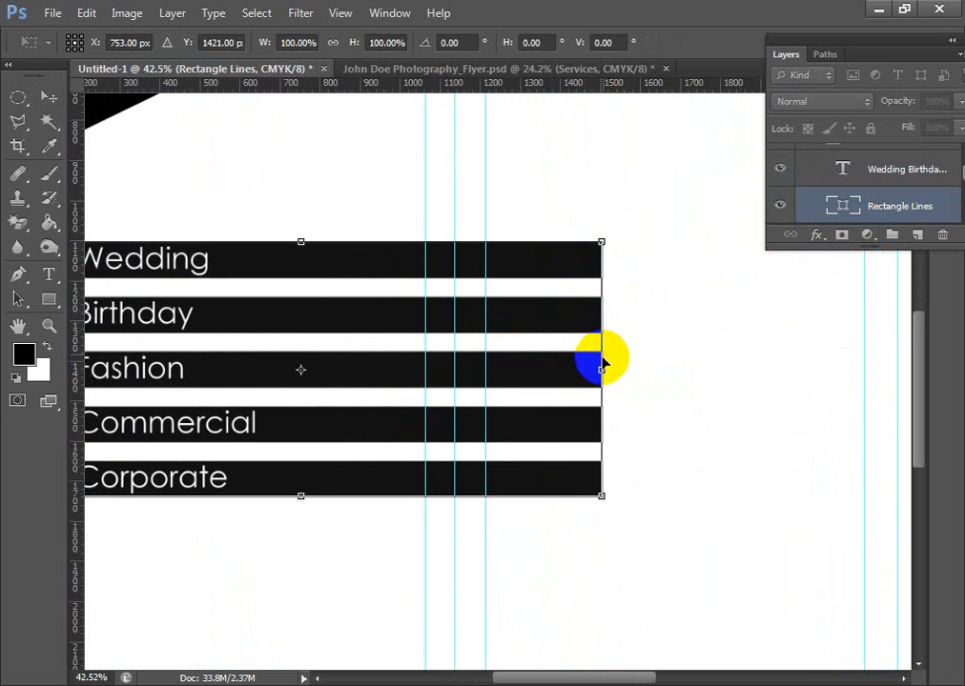
pyautogui.moveTo(604, 370); pyautogui.dragTo(455, 370)
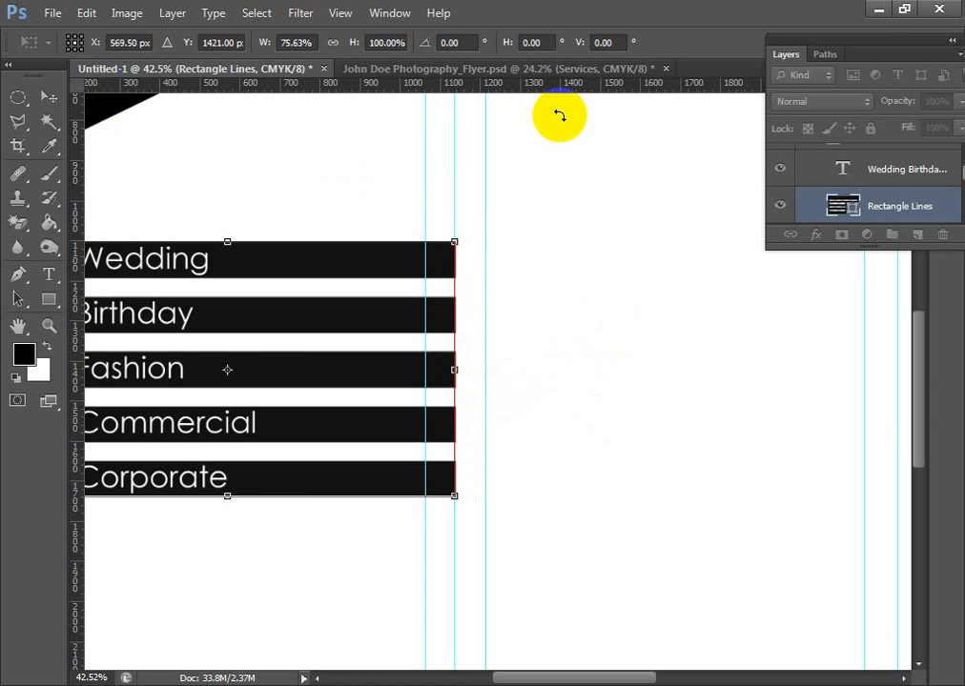
pyautogui.click(44, 97)
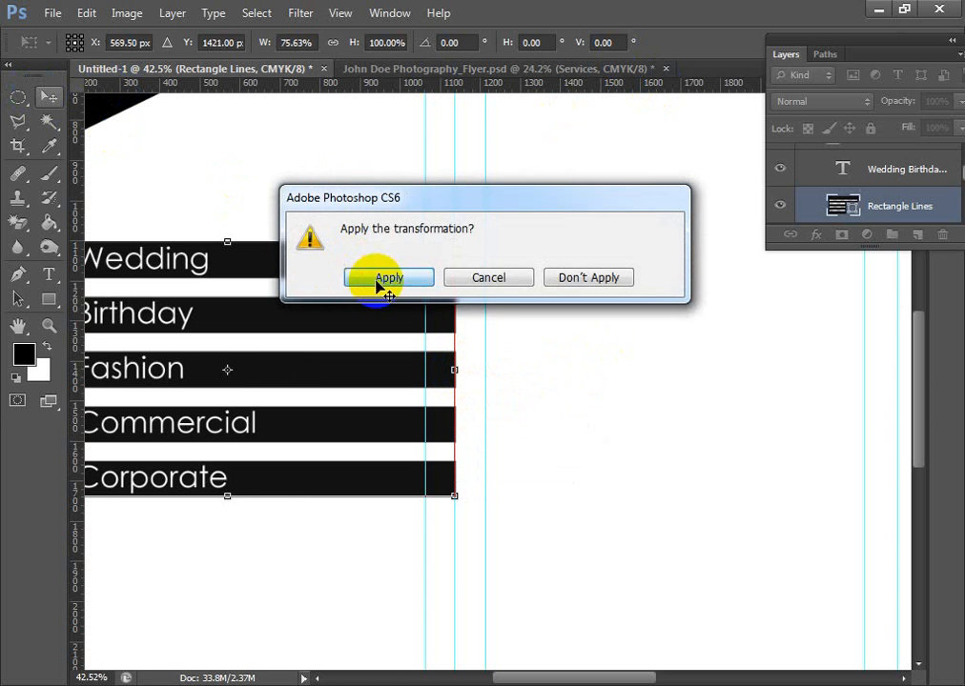
pyautogui.click(353, 275)
# - Copy the photography flyer's Header Text group into the Untitled-1 document, below the services bars
pyautogui.scroll(-2, 459, 370)
pyautogui.moveTo(567, 415); pyautogui.dragTo(654, 501)
pyautogui.moveTo(644, 392); pyautogui.dragTo(661, 382)
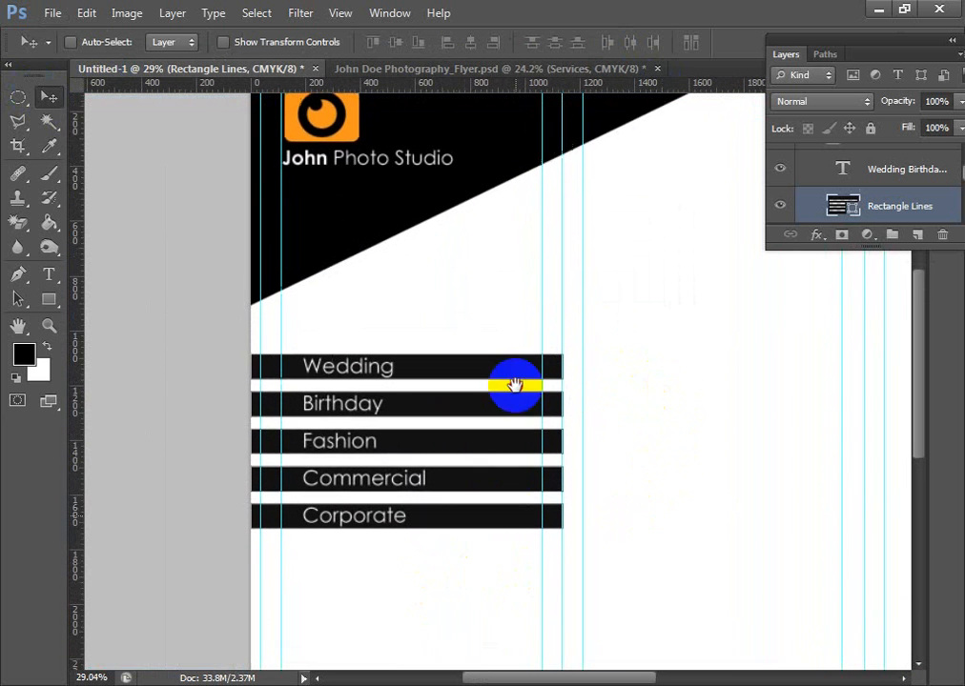
pyautogui.scroll(-3, 512, 387)
pyautogui.hotkey('ctrl', 'Tab')
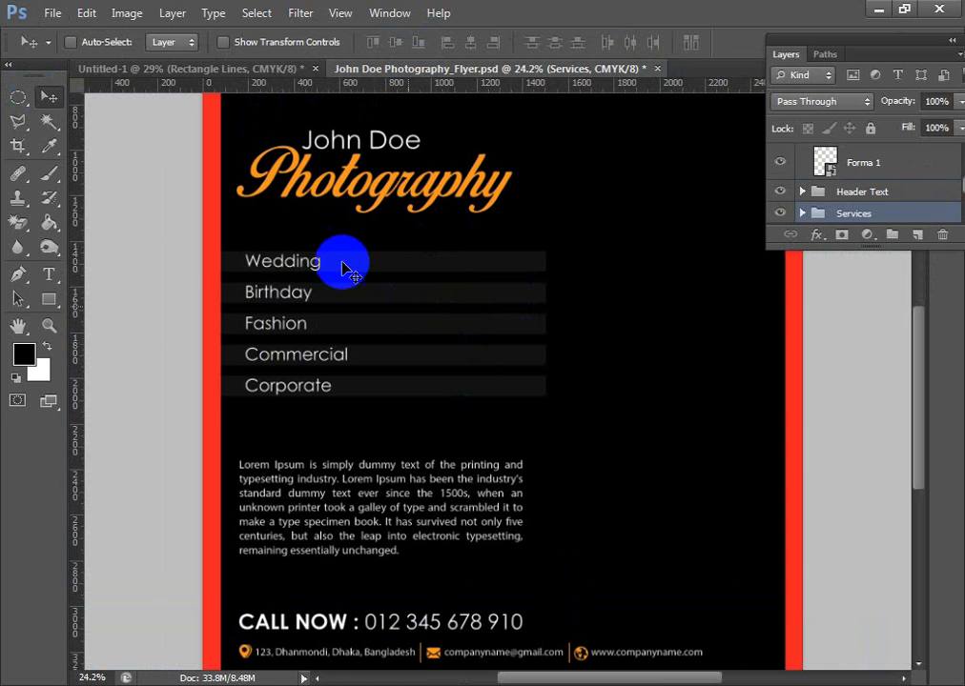
pyautogui.scroll(1, 394, 263)
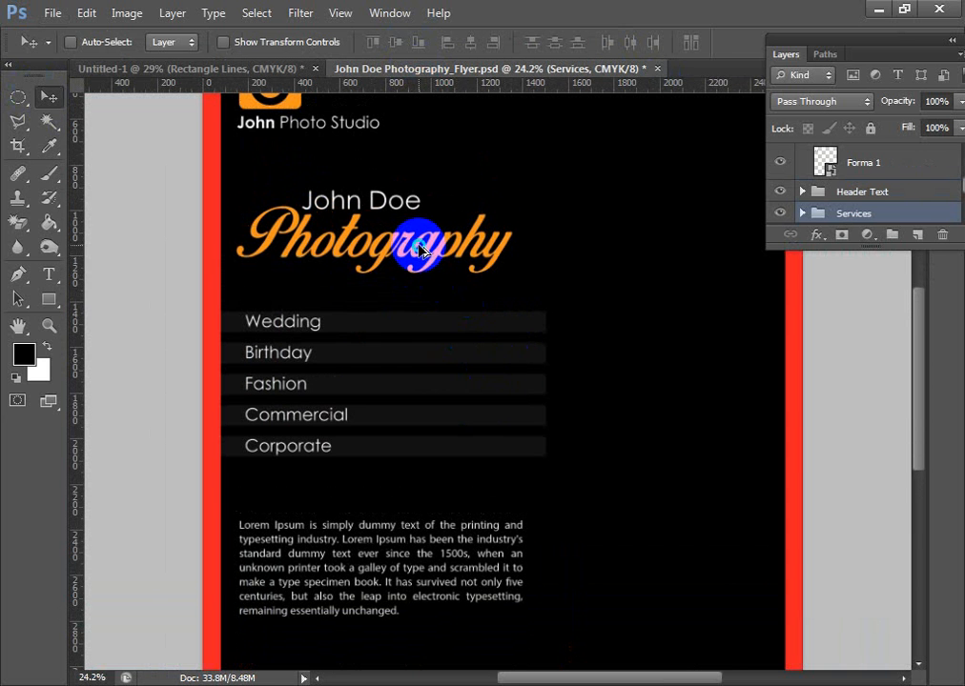
pyautogui.keyDown('ctrl'); pyautogui.click(420, 250); pyautogui.keyUp('ctrl')
pyautogui.scroll(1, 925, 200)
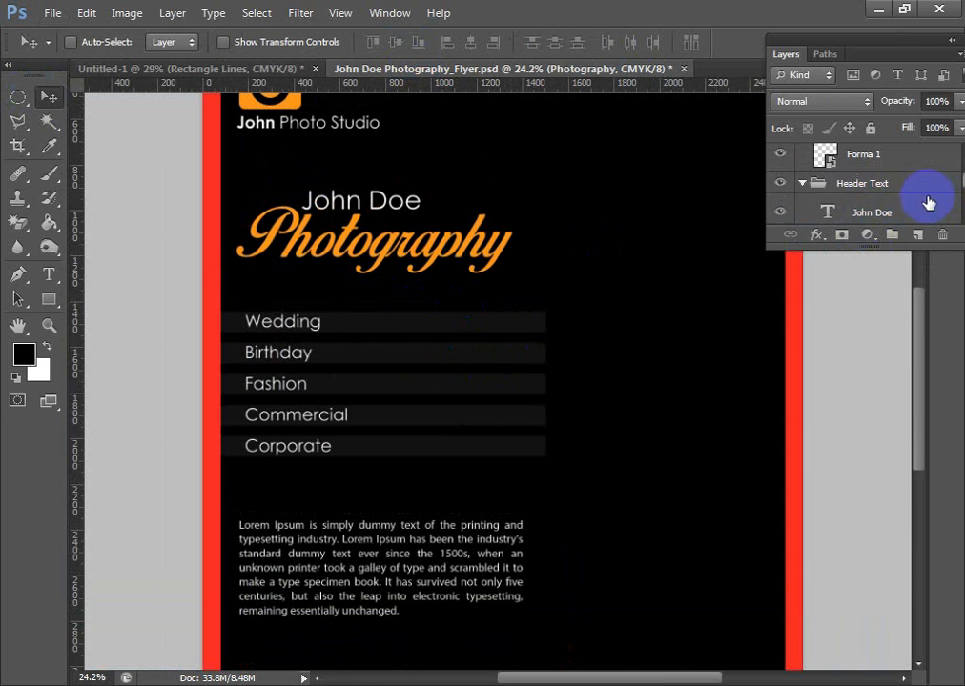
pyautogui.click(802, 185)
pyautogui.moveTo(308, 177); pyautogui.dragTo(409, 446)
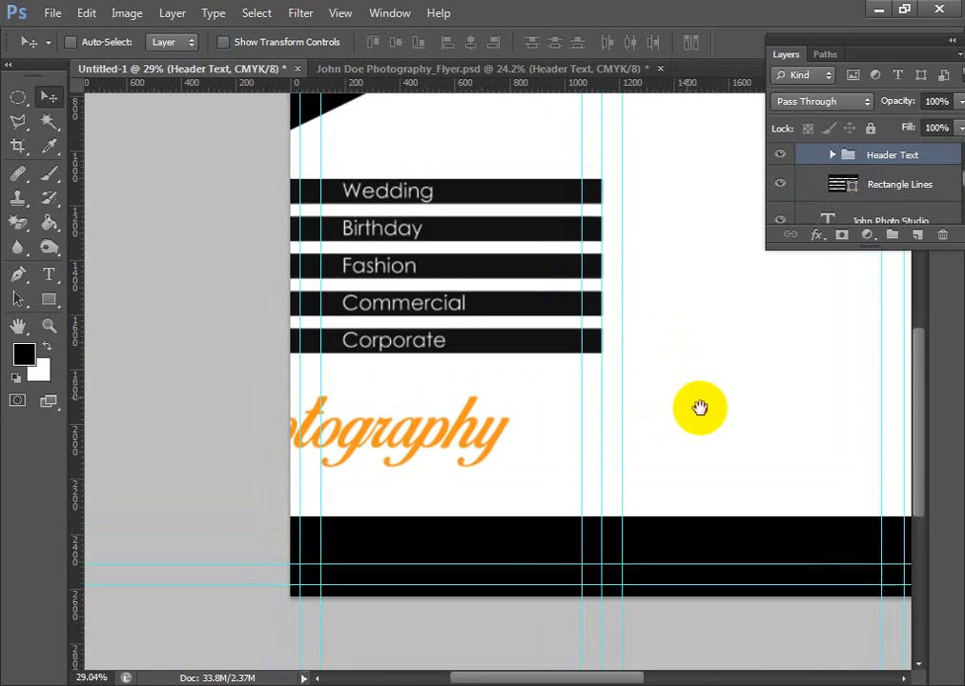
# - Move the Photography text fully onto the first panel and scale it proportionally to about 67.7%, keeping its existing pixel data
pyautogui.scroll(-3, 572, 527)
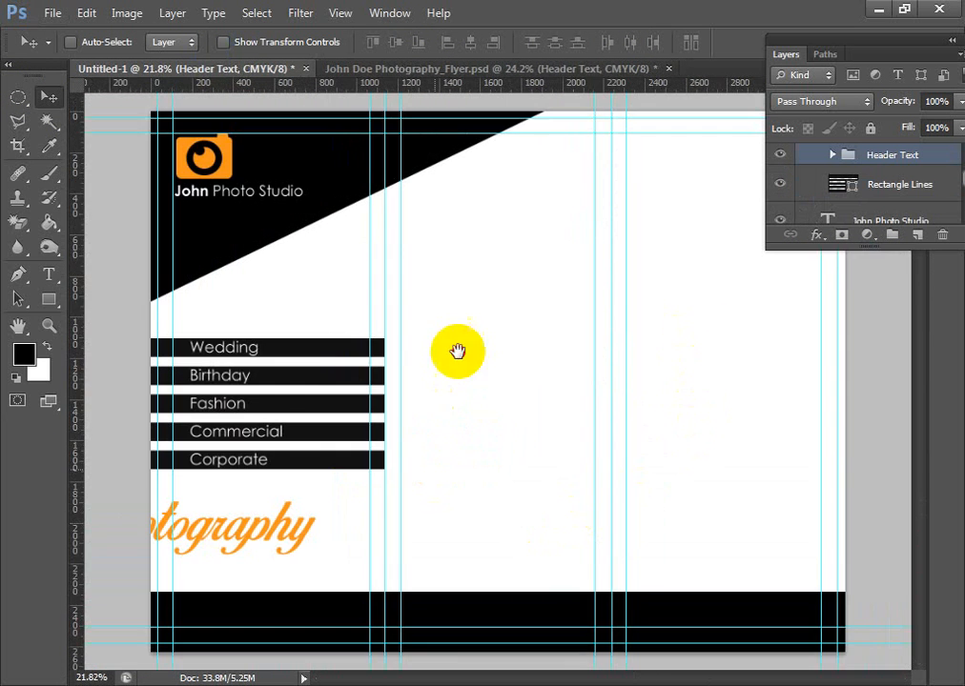
pyautogui.keyDown('ctrl'); pyautogui.click(262, 538); pyautogui.keyUp('ctrl')
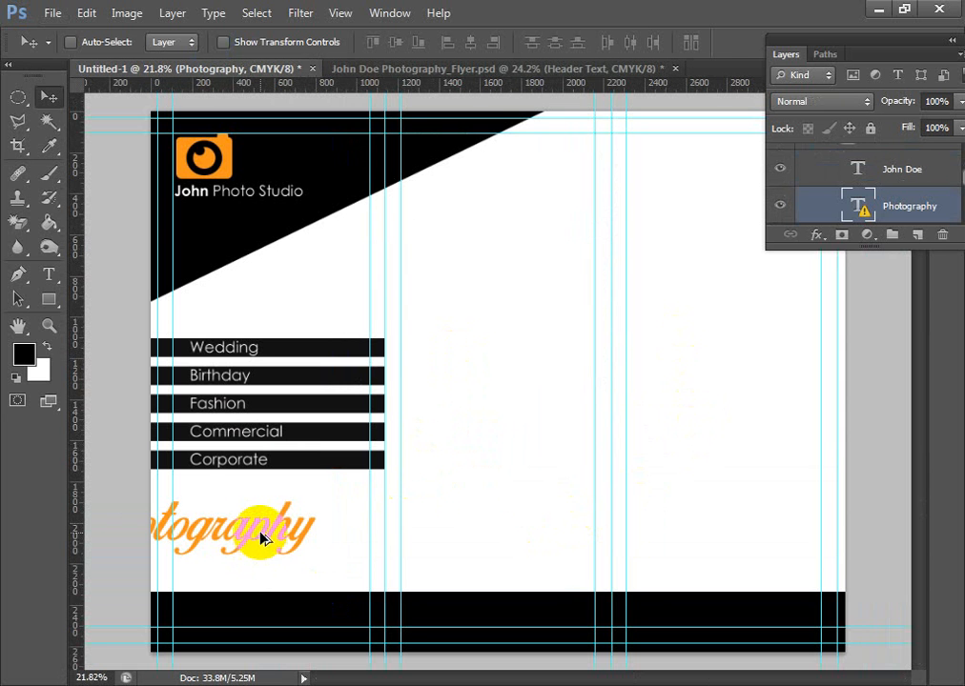
pyautogui.moveTo(263, 539); pyautogui.dragTo(323, 545)
pyautogui.doubleClick(330, 540)
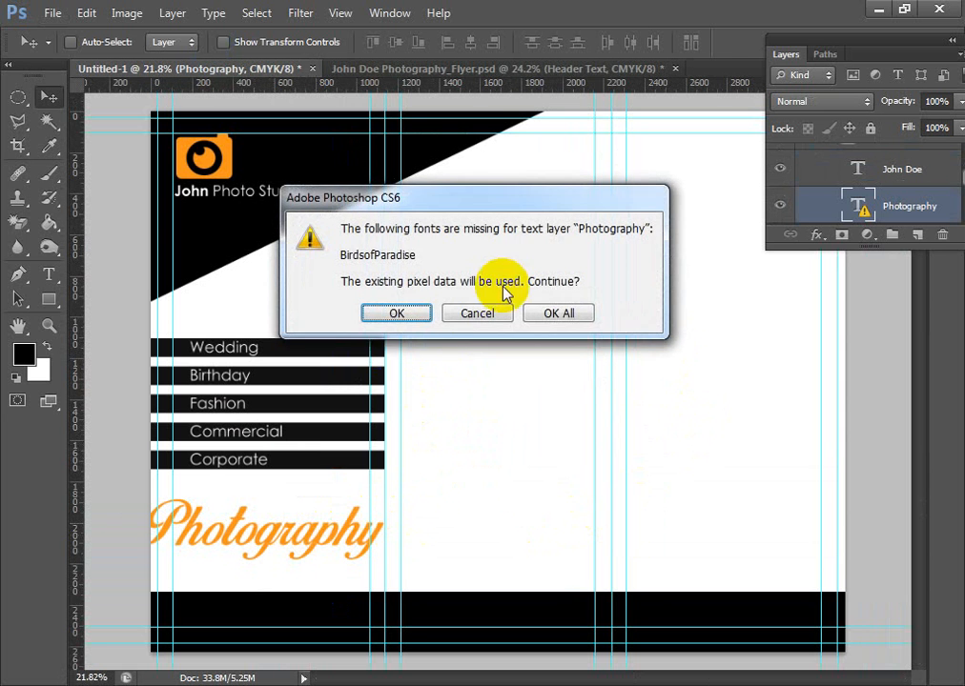
pyautogui.click(396, 315)
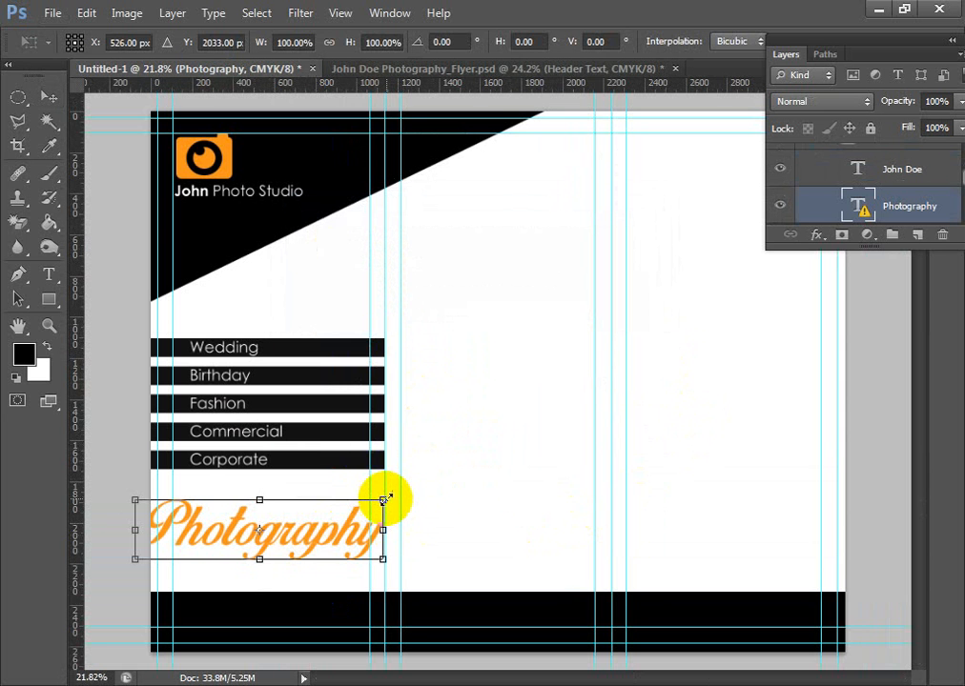
pyautogui.moveTo(384, 499); pyautogui.dragTo(345, 515)
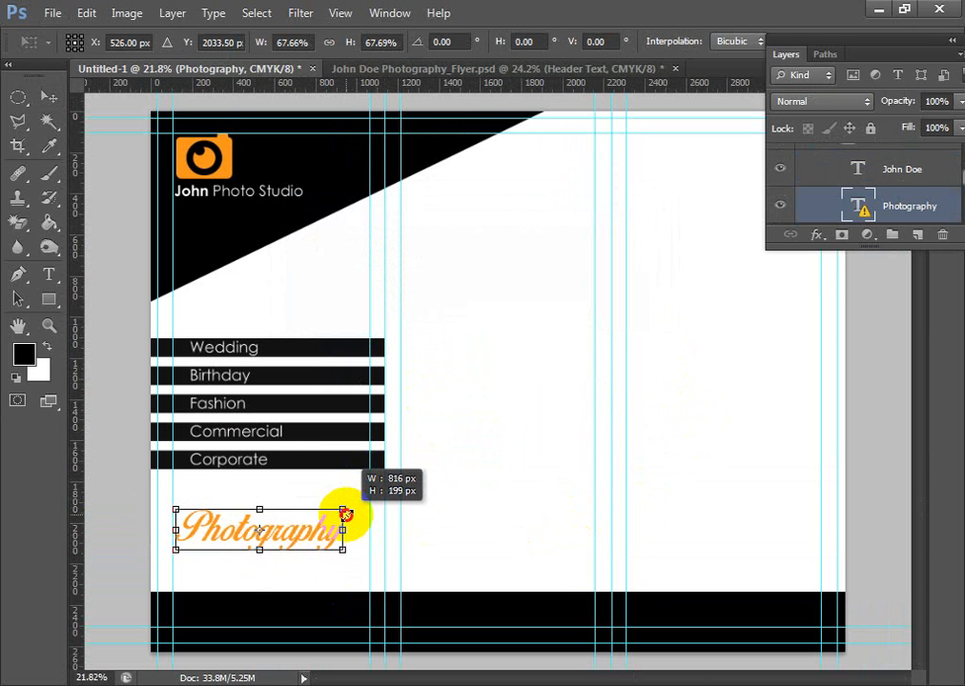
pyautogui.press('Return')
# - Align the start of the Photography text with the first panel's left margin guide
pyautogui.hotkey('ctrl', '1')
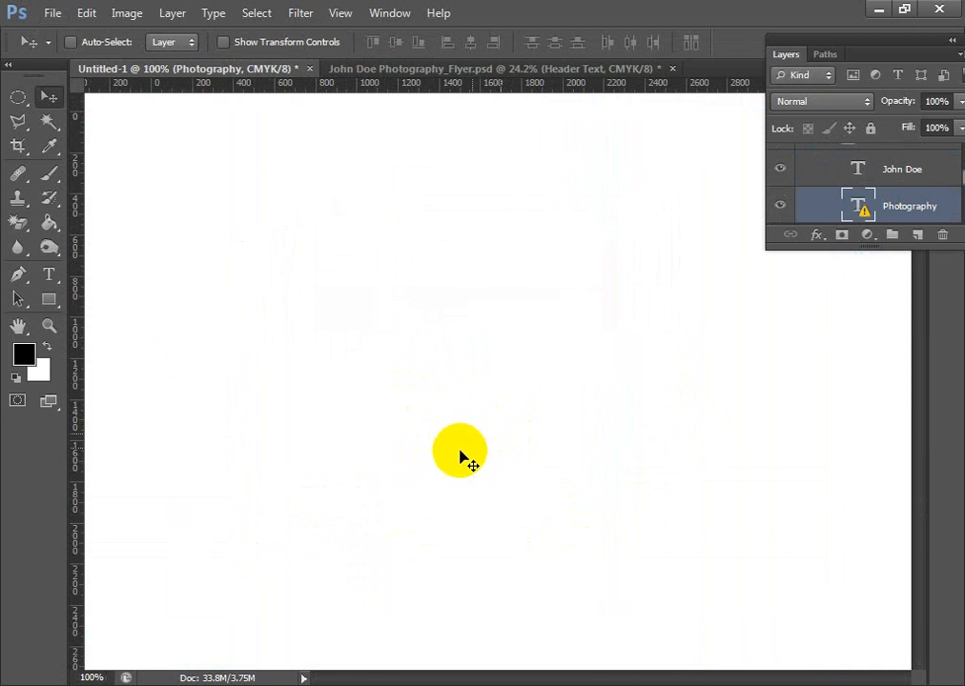
pyautogui.moveTo(410, 425); pyautogui.dragTo(660, 360)
pyautogui.moveTo(263, 284); pyautogui.dragTo(277, 153)
pyautogui.moveTo(284, 563); pyautogui.dragTo(390, 541)
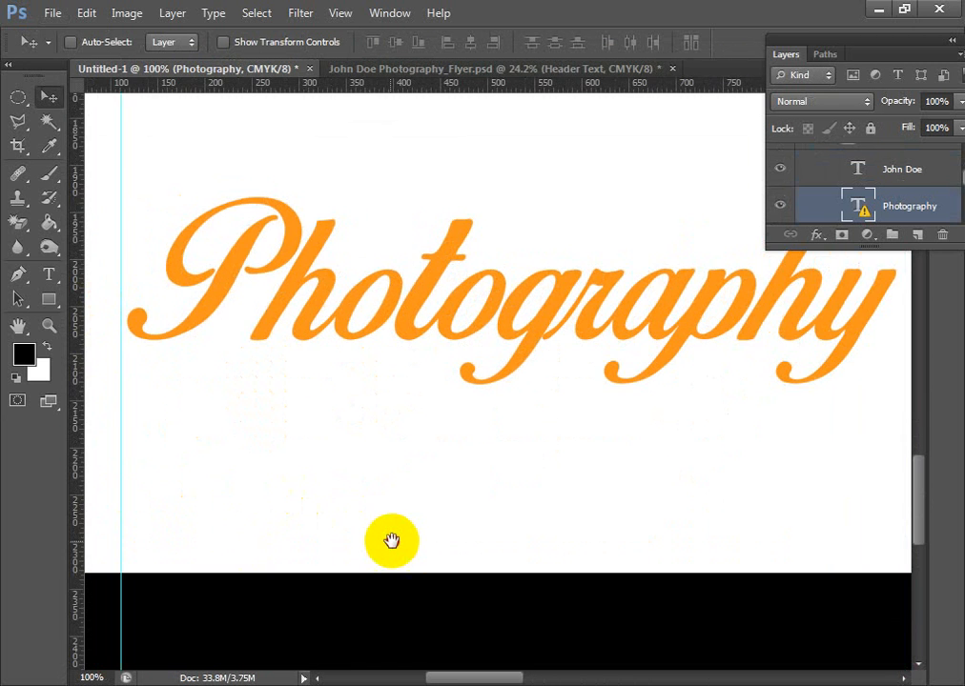
pyautogui.scroll(-3, 386, 542)
pyautogui.moveTo(659, 493); pyautogui.dragTo(603, 524)
pyautogui.moveTo(512, 417)
pyautogui.mouseDown()
pyautogui.moveTo(508, 342)
pyautogui.moveTo(506, 410)
pyautogui.mouseUp()
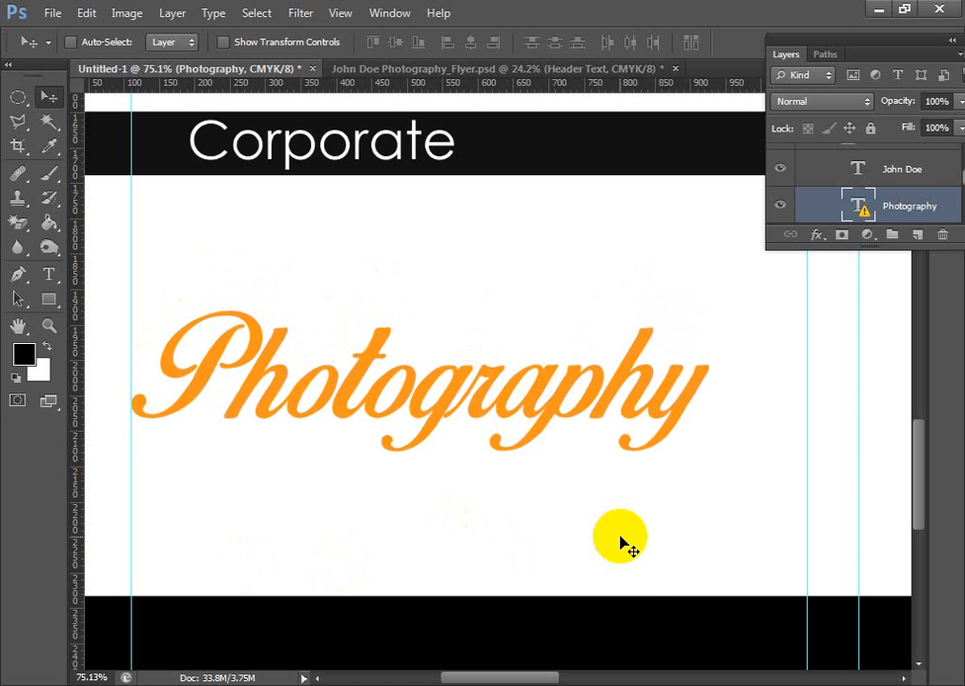
# - Examine the placed logo, service bars and Photography text against the margin, fold and bleed guides across the panels
pyautogui.click(656, 625)
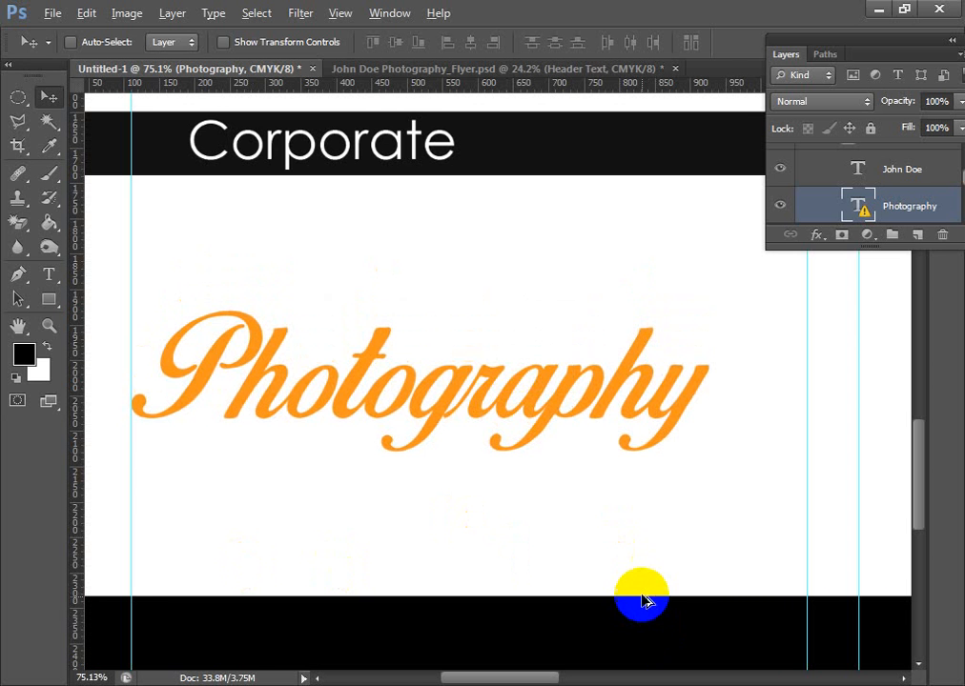
pyautogui.scroll(-6, 642, 585)
pyautogui.moveTo(701, 438); pyautogui.dragTo(571, 474)
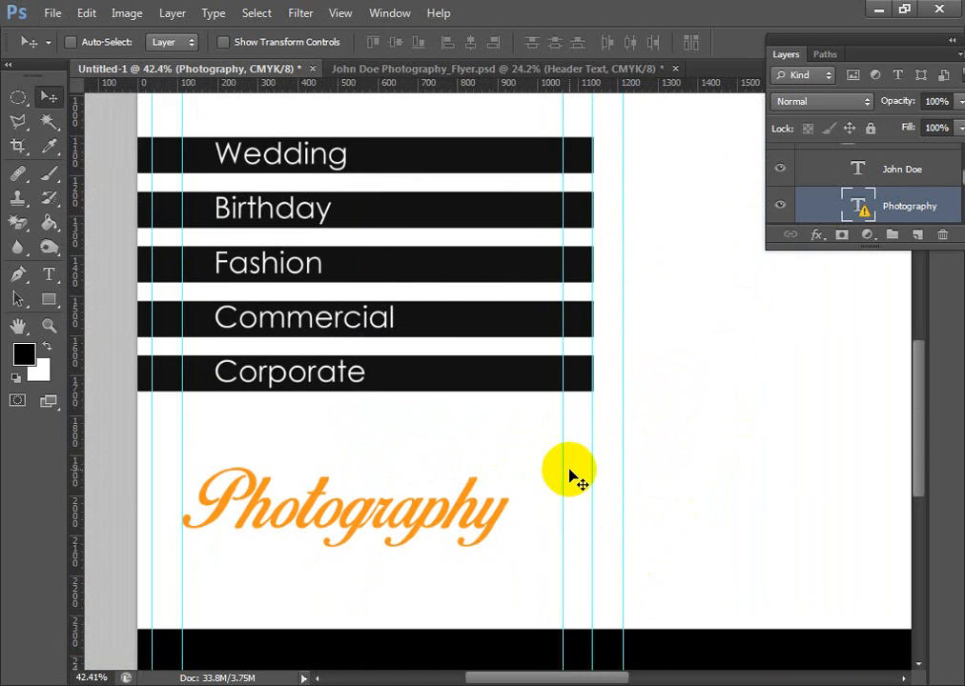
pyautogui.scroll(-3, 571, 474)
pyautogui.moveTo(669, 417); pyautogui.dragTo(235, 506)
pyautogui.moveTo(121, 435); pyautogui.dragTo(361, 475)
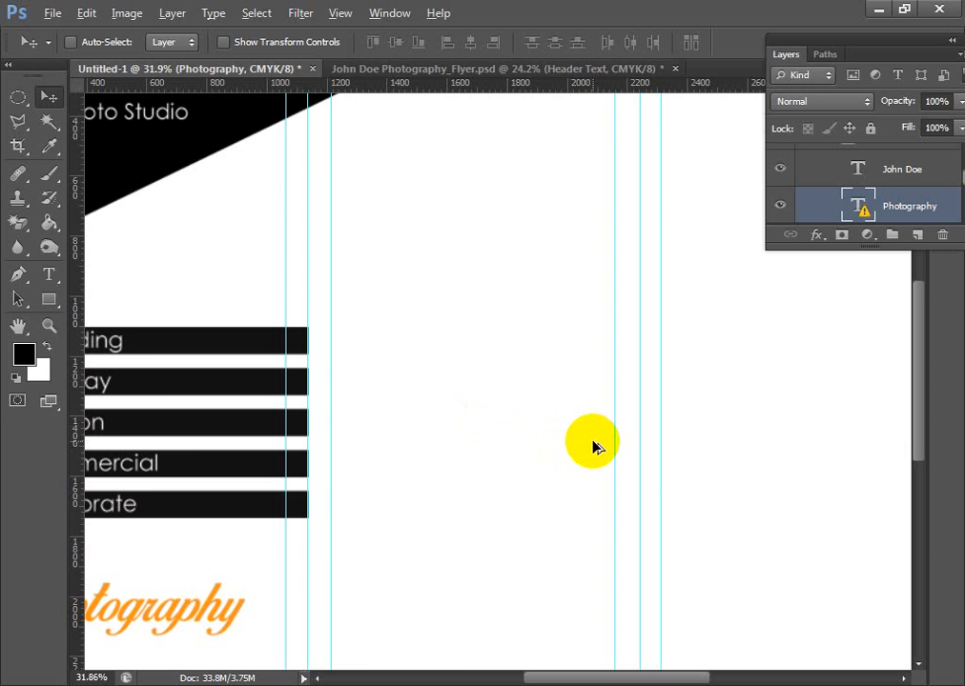
pyautogui.scroll(-2, 592, 445)
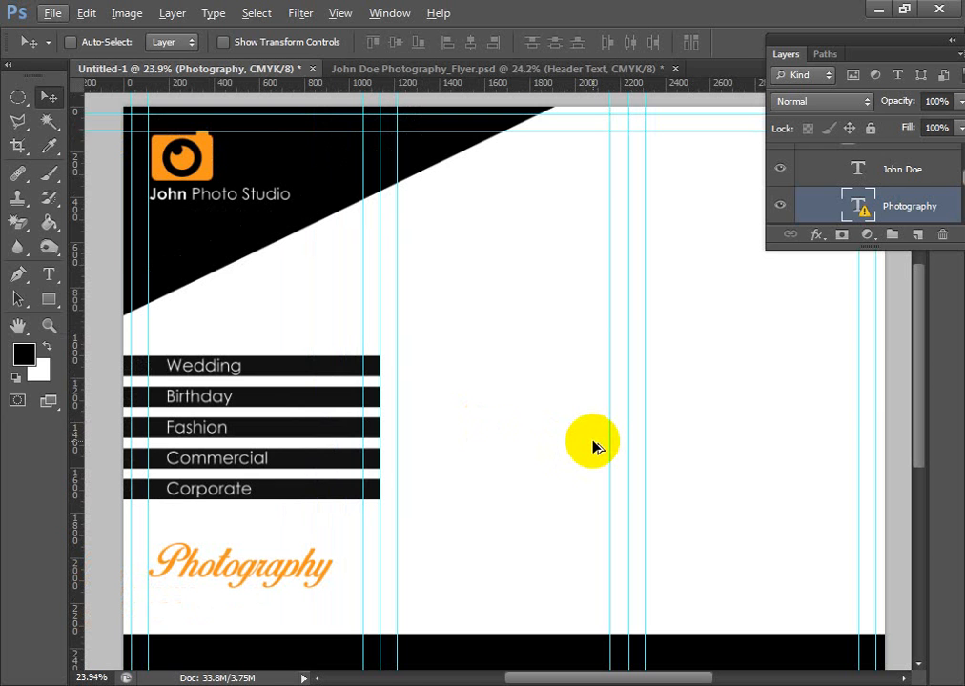
pyautogui.click(557, 69)
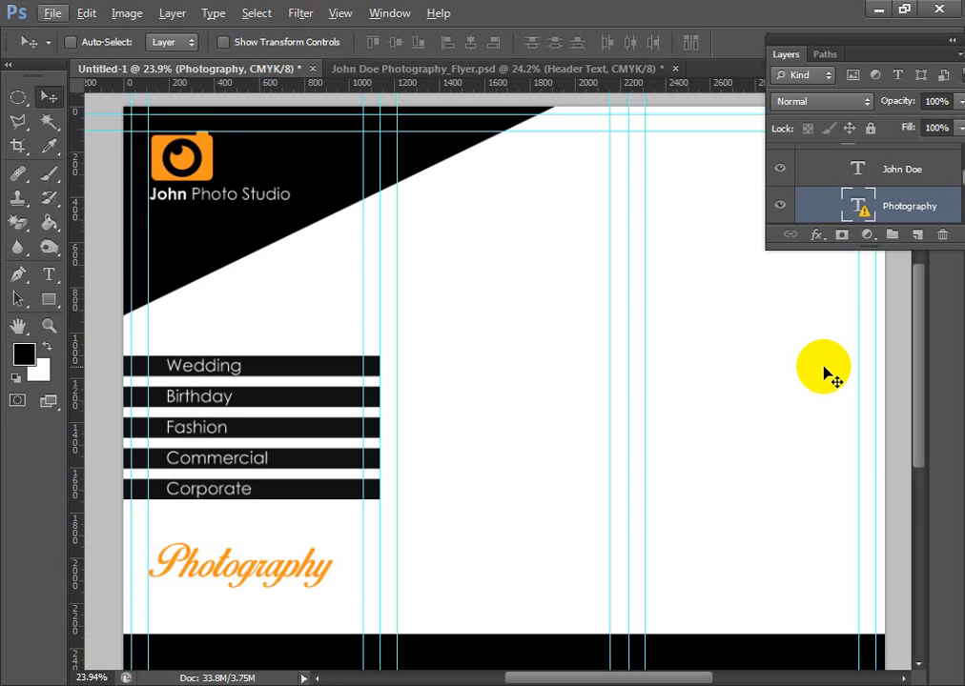
pyautogui.scroll(-1, 717, 362)
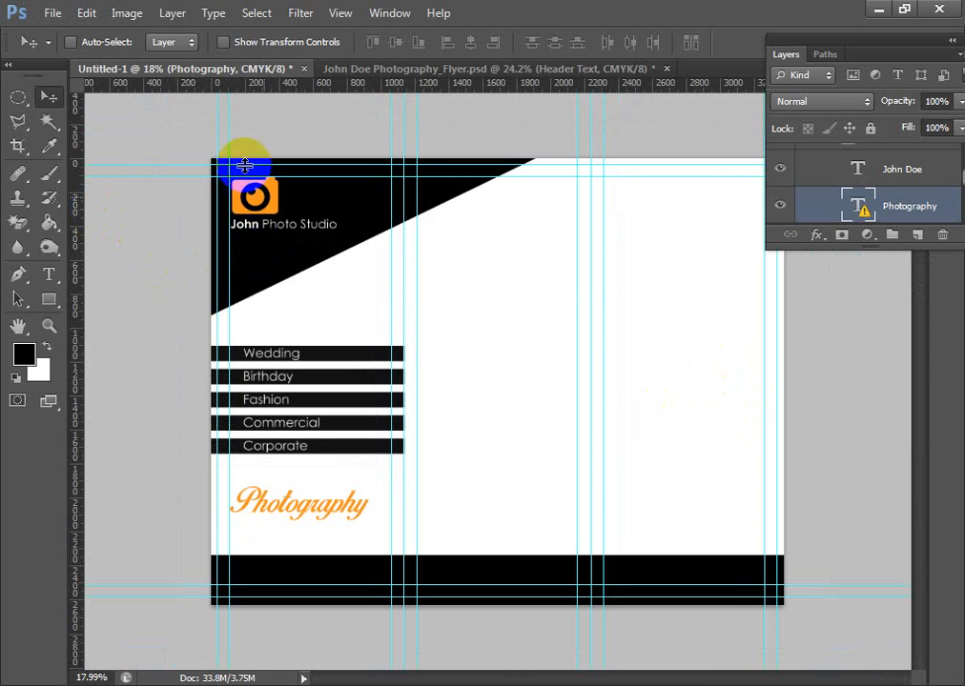
# - Open Poster Frame PSD MockUp.psd from the "Flyer, Poster (mockup)" subfolder in Photoshop with its layers kept
pyautogui.click(102, 685)
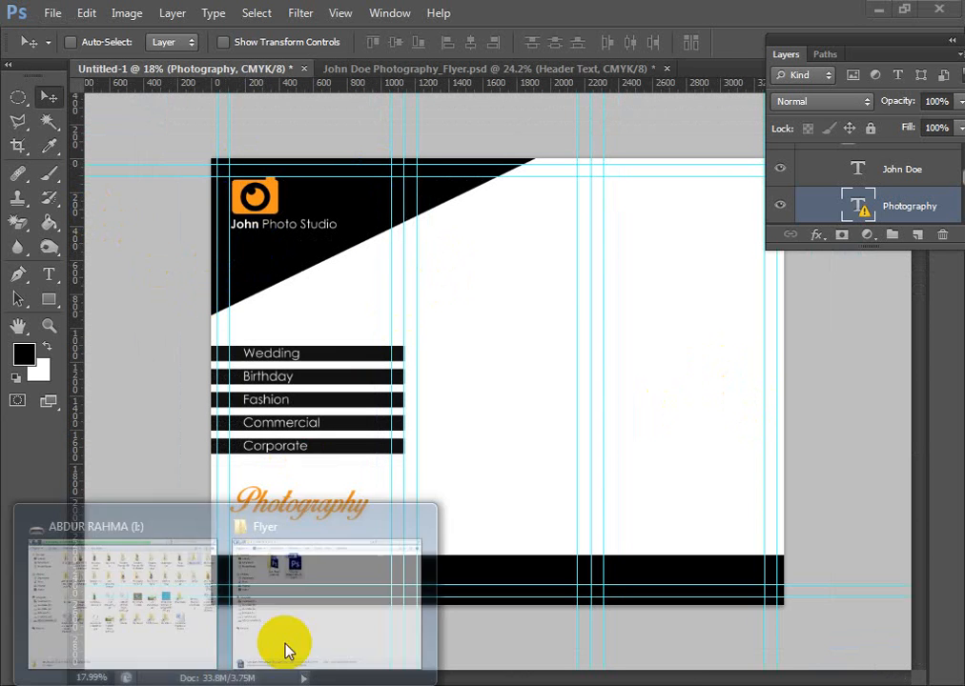
pyautogui.click(297, 629)
pyautogui.doubleClick(226, 160)
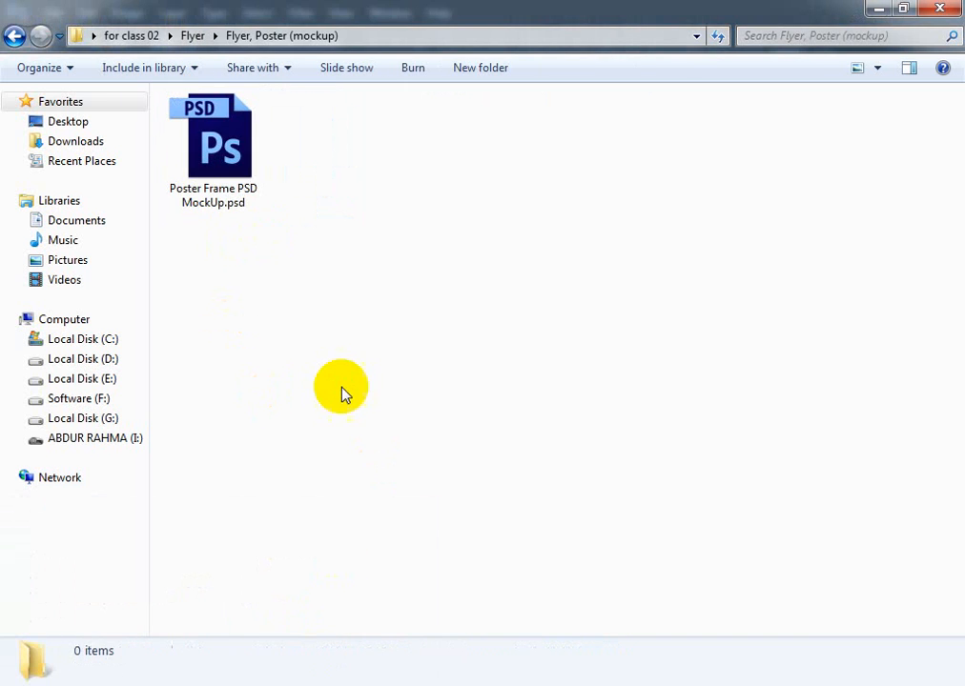
pyautogui.doubleClick(212, 139)
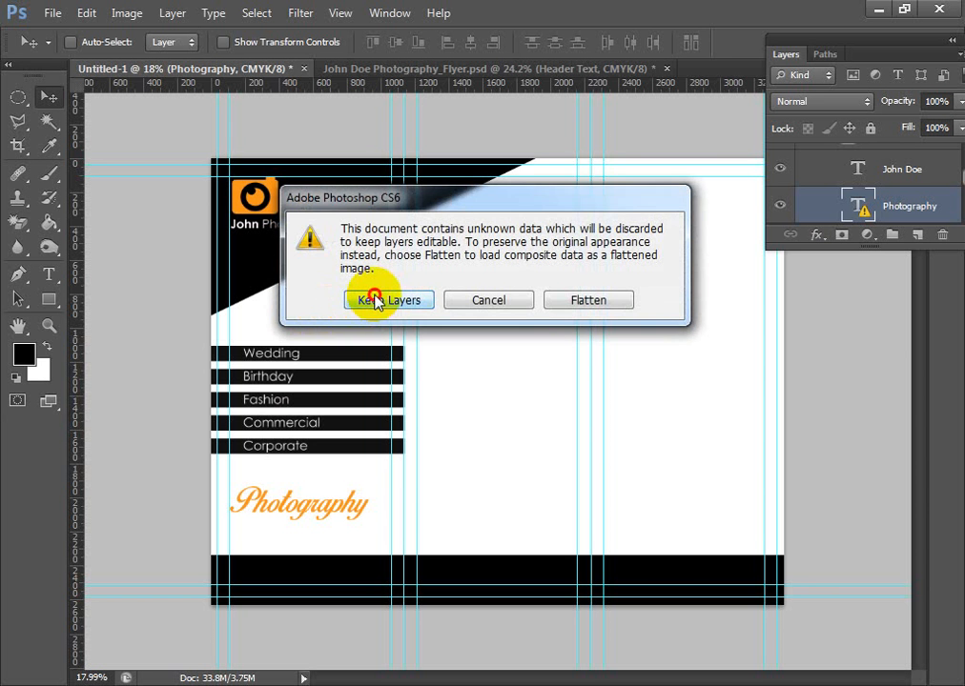
pyautogui.click(375, 300)
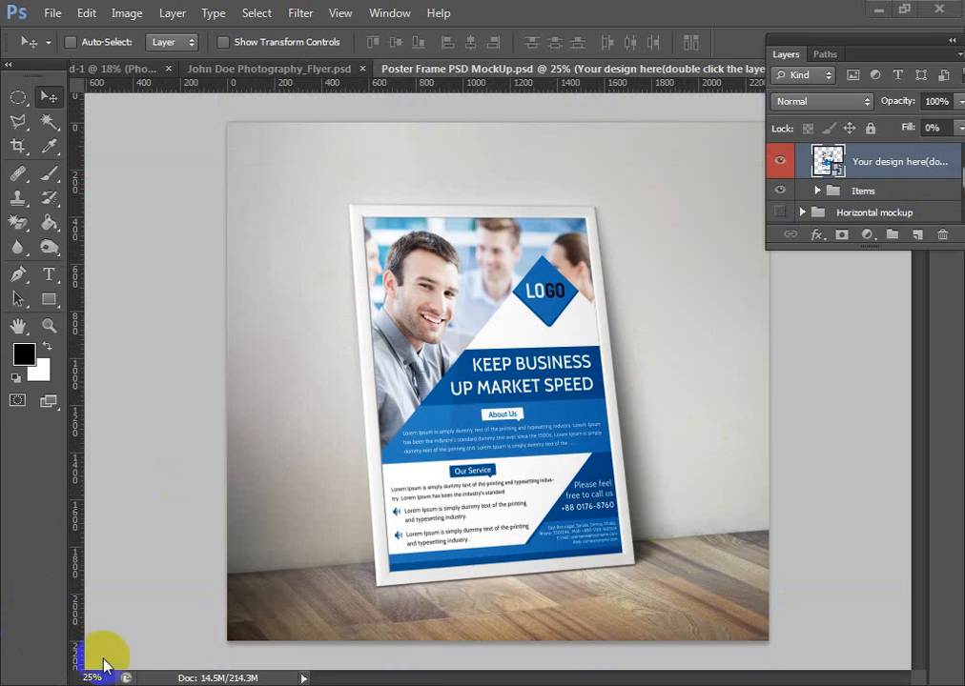
# - Open tri-fold-brochure-backside.psd from the brochure folder in for class 02
pyautogui.moveTo(108, 678)
pyautogui.click(313, 604)
pyautogui.click(13, 36)
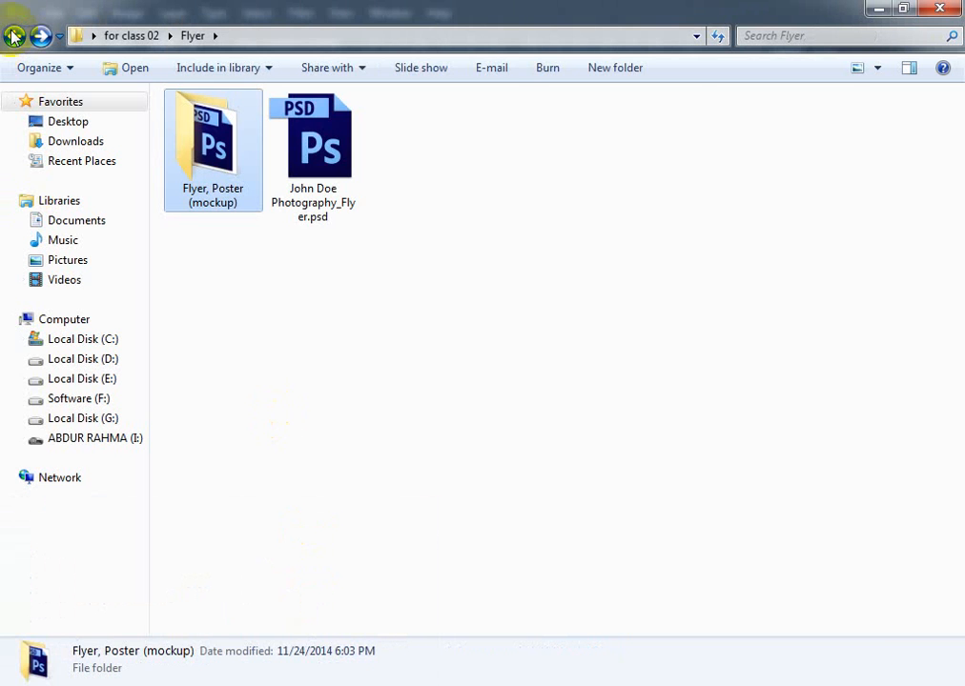
pyautogui.click(14, 36)
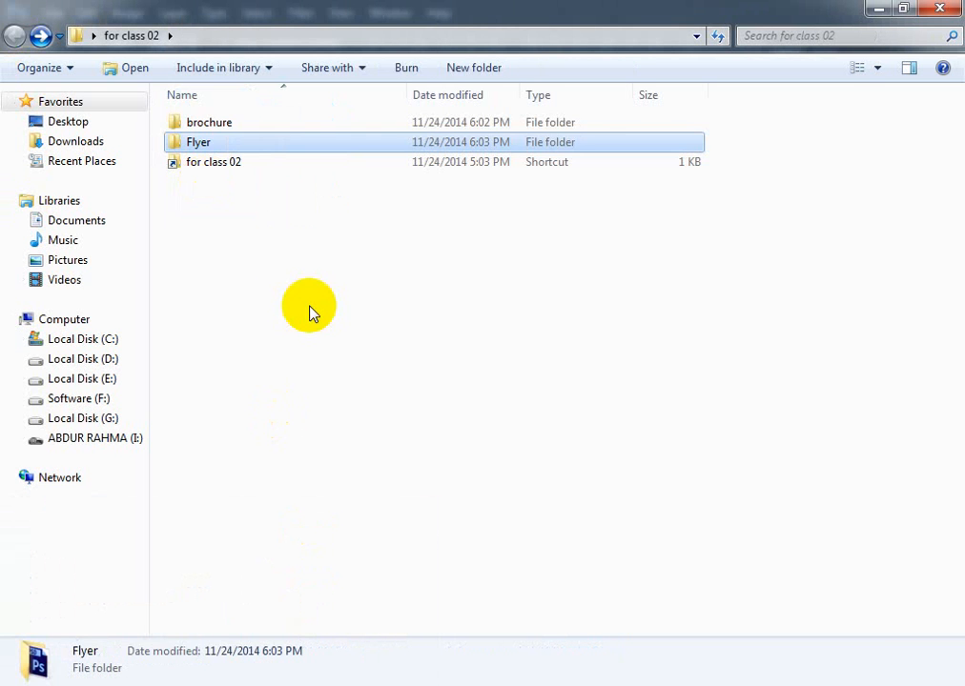
pyautogui.doubleClick(231, 118)
pyautogui.doubleClick(231, 124)
pyautogui.doubleClick(422, 164)
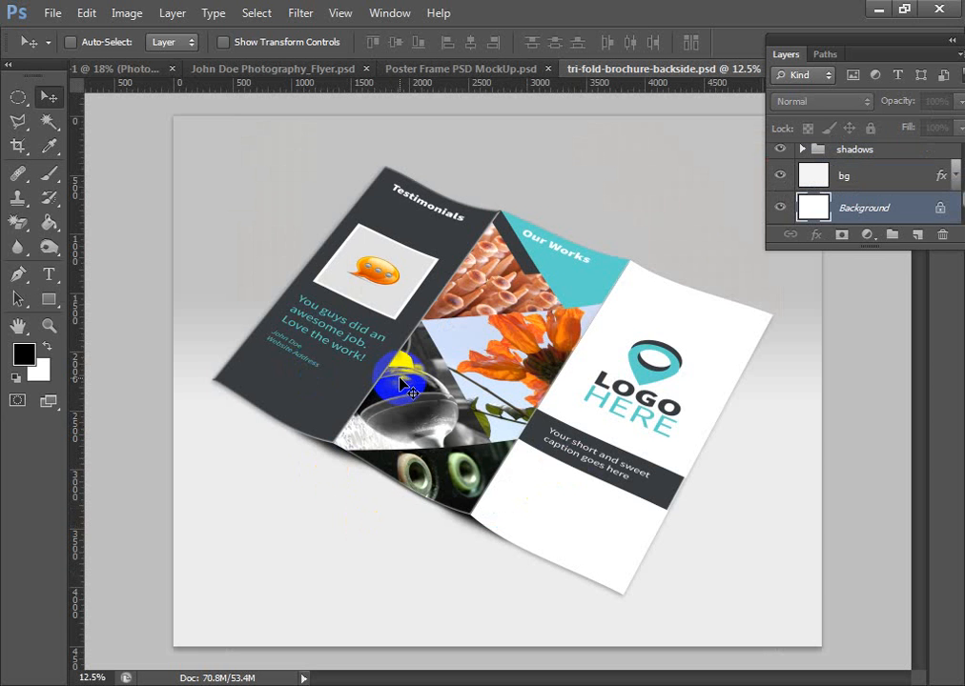
# - Close the Poster Frame PSD MockUp.psd document
pyautogui.click(501, 69)
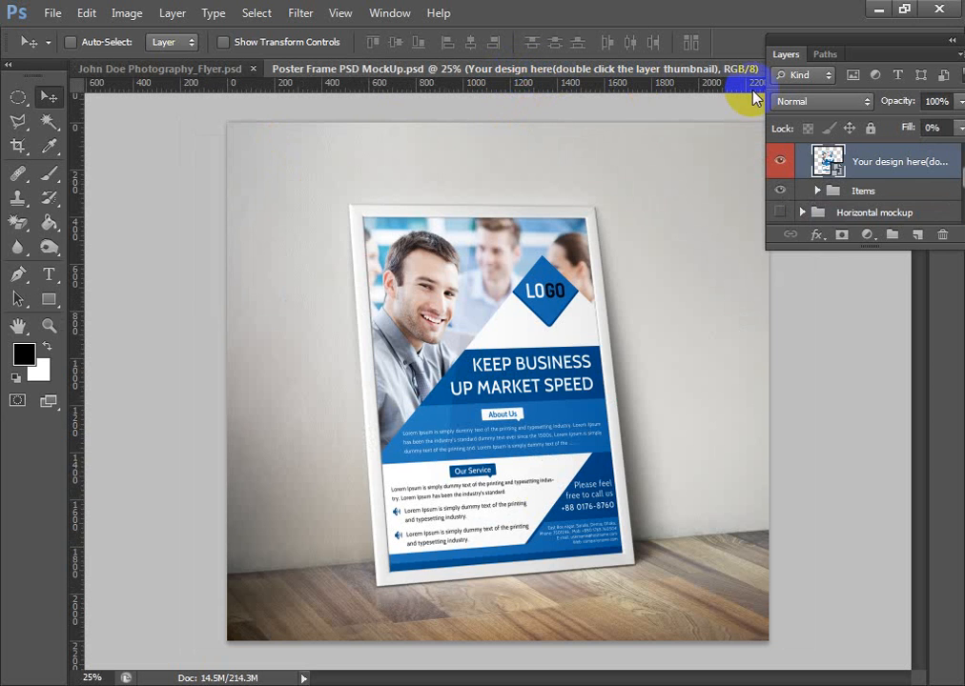
pyautogui.rightClick(686, 72)
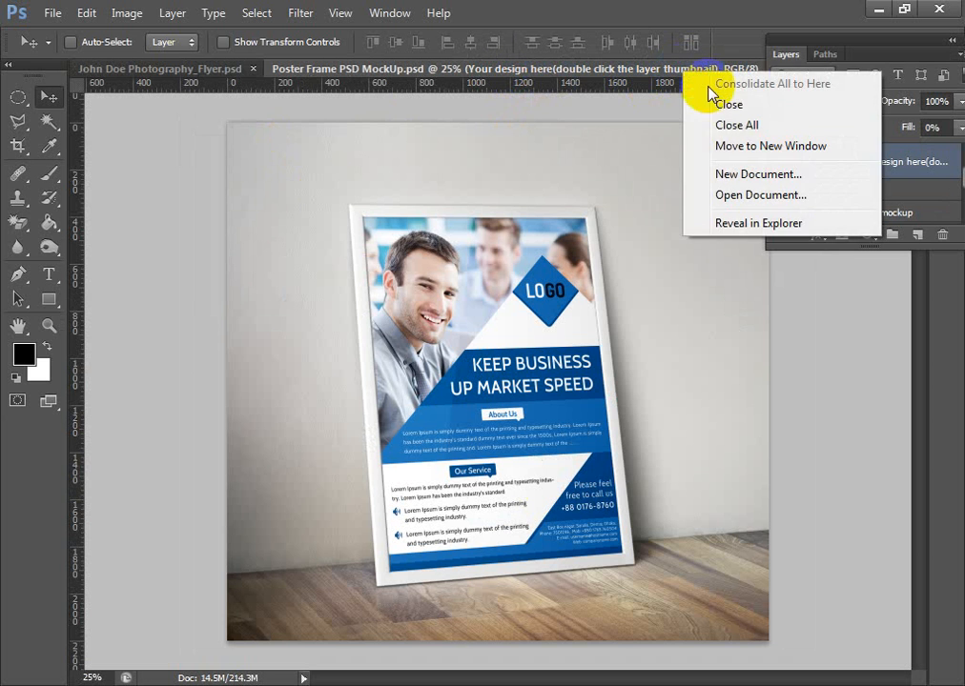
pyautogui.click(730, 105)
# - In Untitled-1, select the first panel rectangularly from the trim guides to the first fold guide and copy its merged content
pyautogui.click(236, 70)
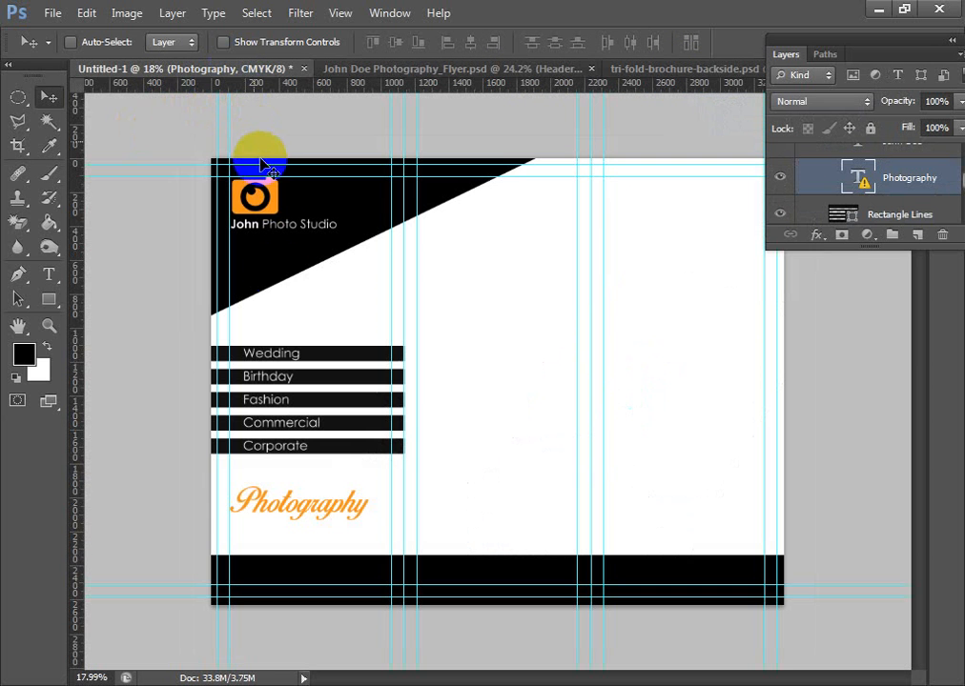
pyautogui.moveTo(21, 97); pyautogui.dragTo(76, 103)
pyautogui.moveTo(219, 174); pyautogui.dragTo(403, 595)
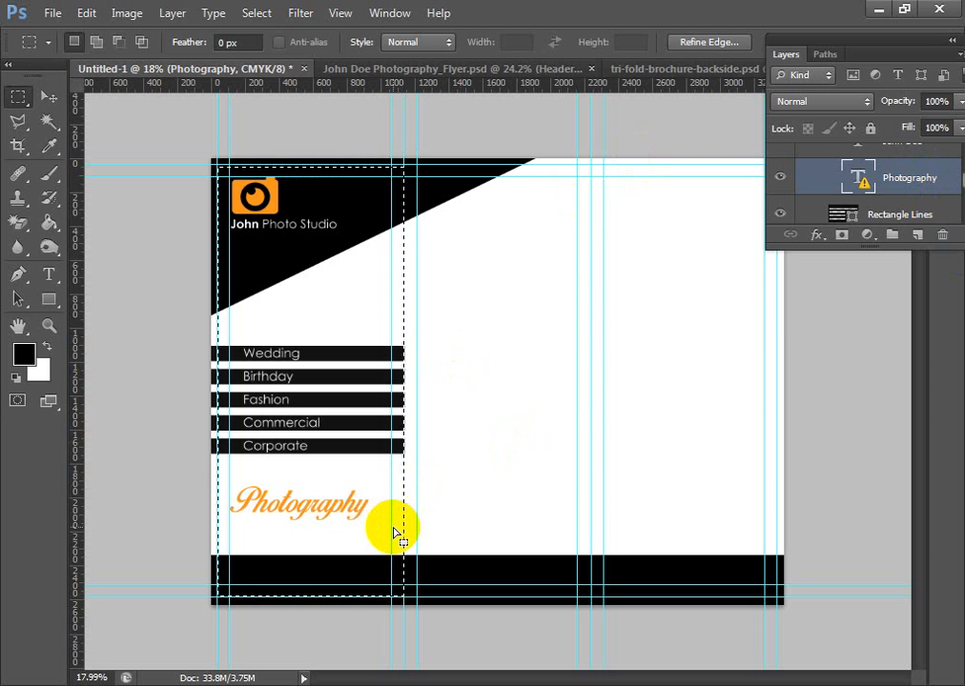
pyautogui.click(498, 70)
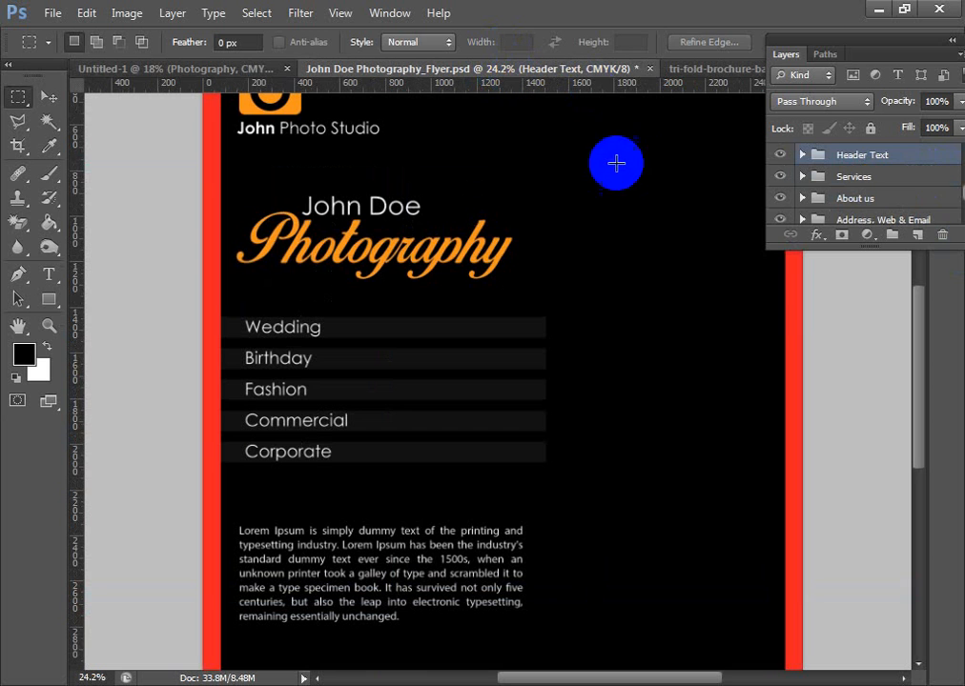
pyautogui.click(649, 68)
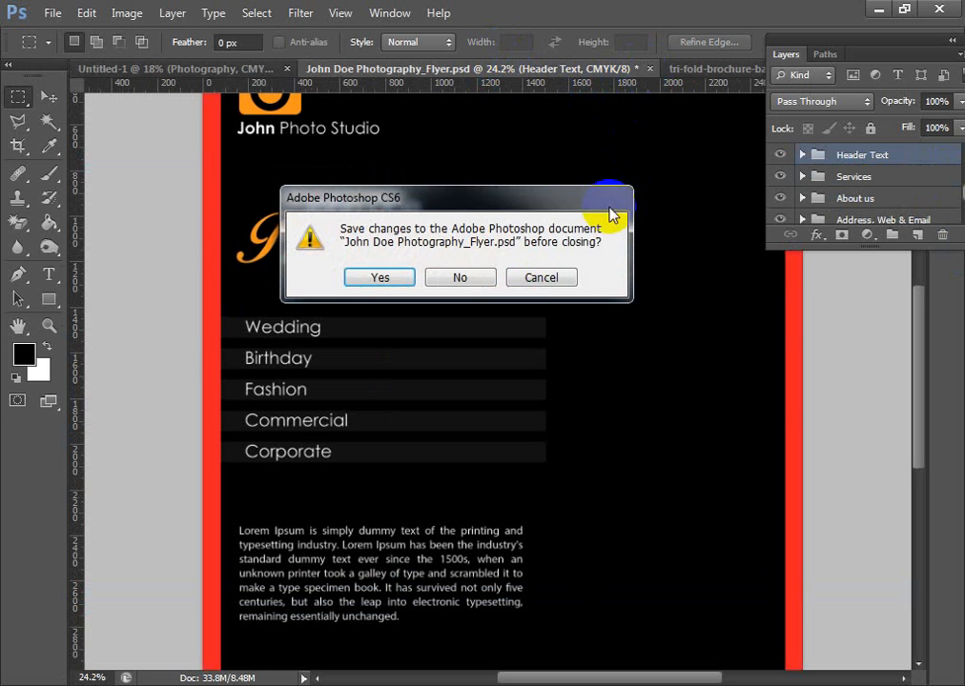
pyautogui.click(540, 277)
# - List all layers of tri-fold-brochure-backside.psd and toggle the FOLD1 artwork's visibility to identify its panel
pyautogui.click(722, 66)
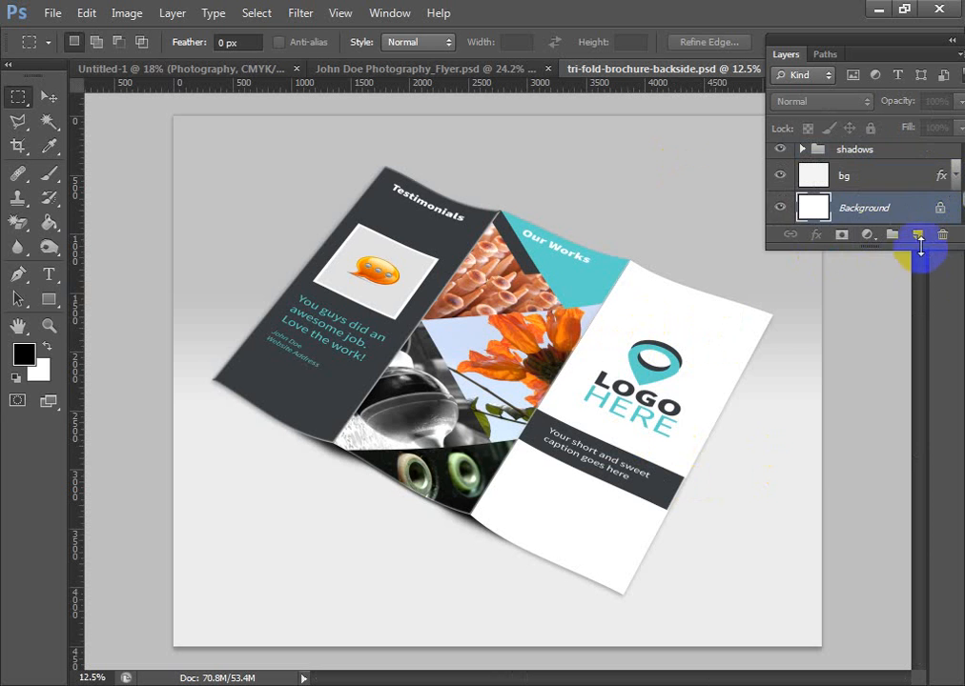
pyautogui.moveTo(920, 246); pyautogui.dragTo(930, 521)
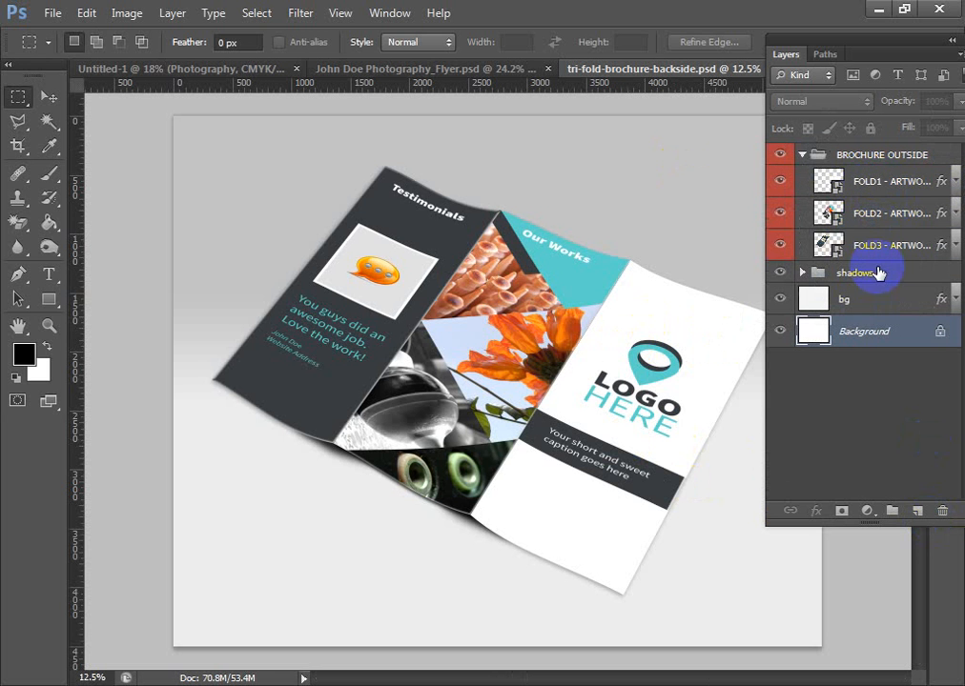
pyautogui.click(782, 182)
pyautogui.click(782, 181)
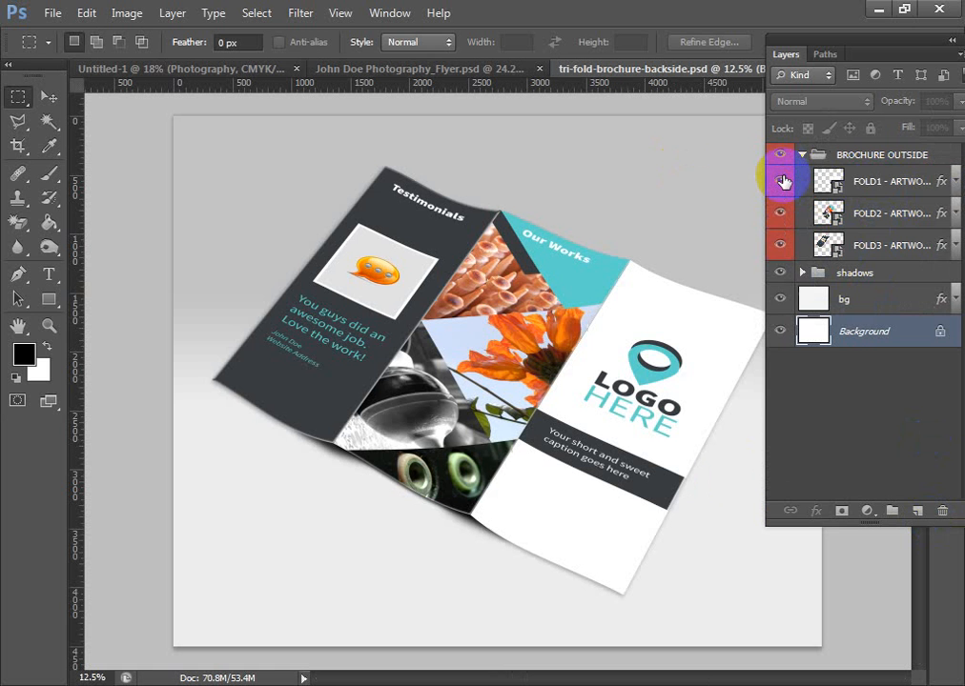
# - Open the contents of the FOLD1 artwork smart object for editing, accepting the missing fonts
pyautogui.click(834, 183)
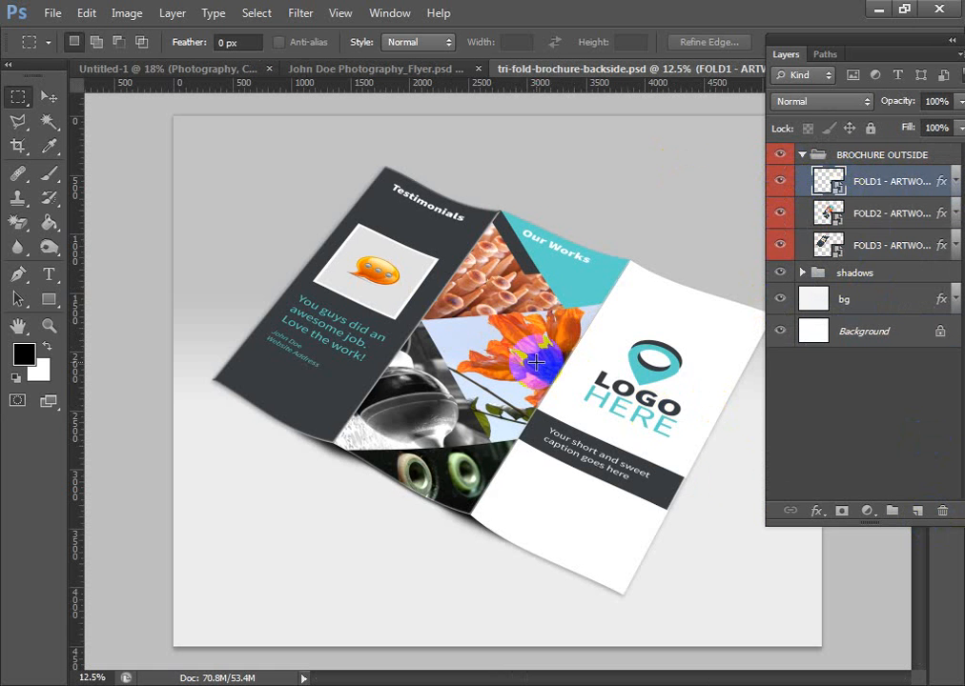
pyautogui.doubleClick(835, 190)
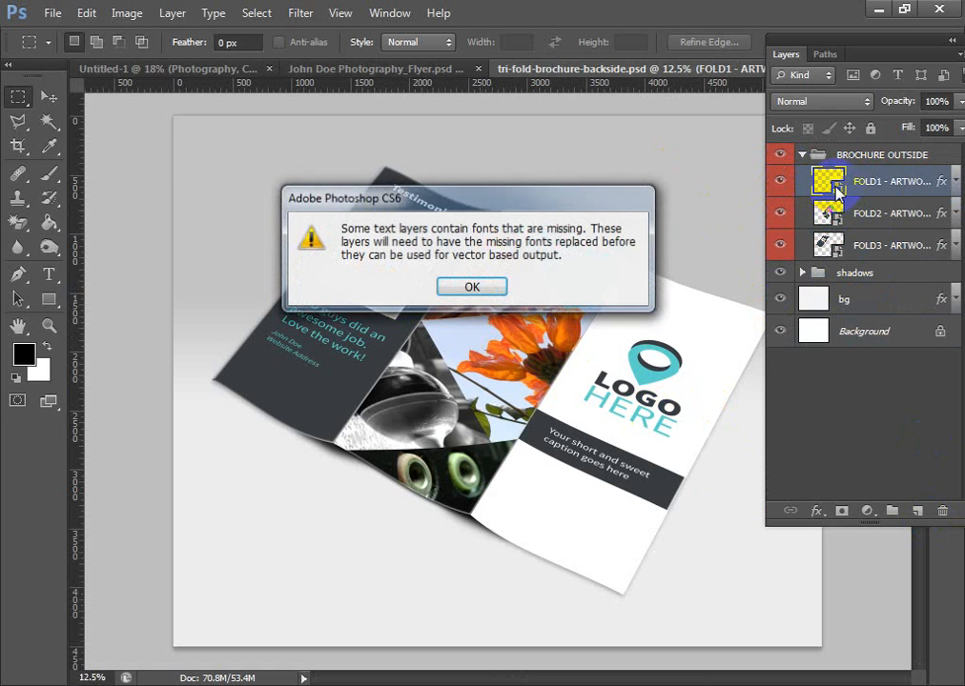
pyautogui.click(485, 288)
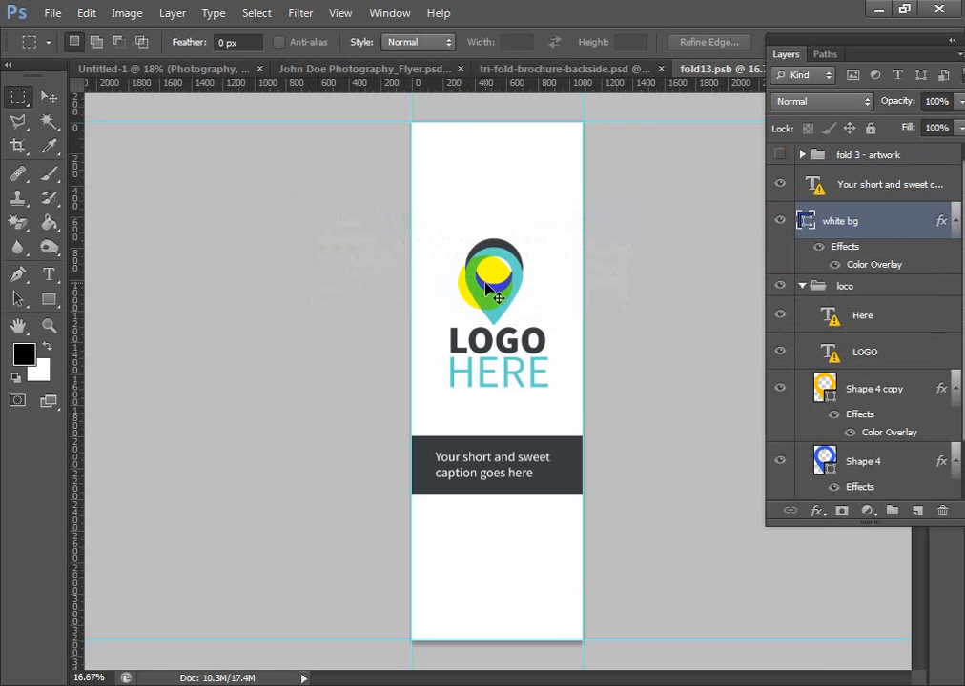
# - Paste the copied first panel into fold13.psb and align it with the canvas's upper edge
pyautogui.hotkey('ctrl', 'v')
pyautogui.click(48, 97)
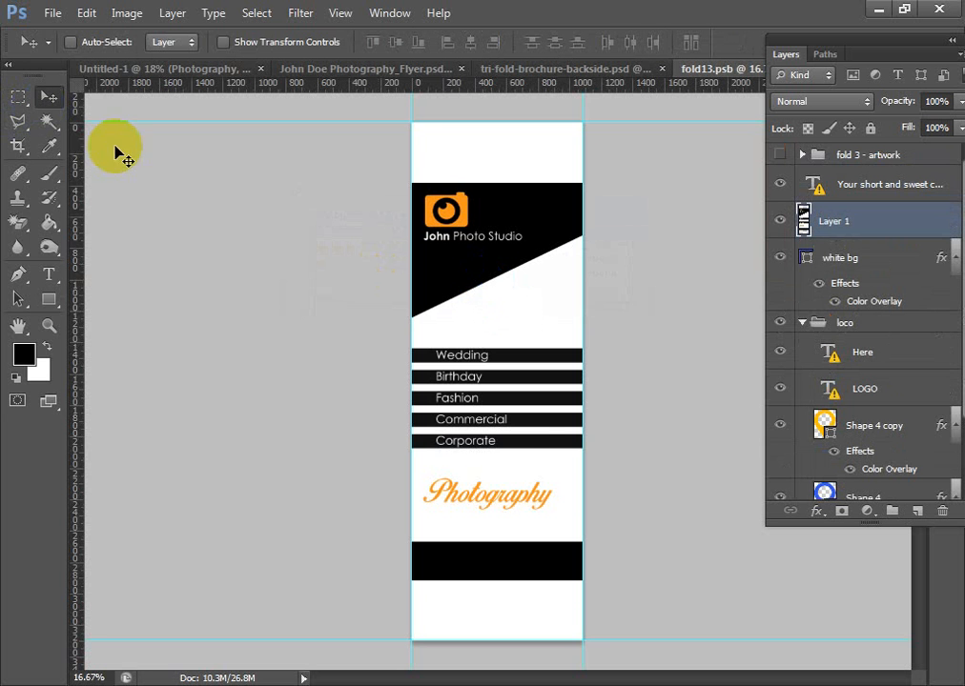
pyautogui.moveTo(510, 180)
pyautogui.mouseDown()
pyautogui.moveTo(510, 248)
pyautogui.moveTo(539, 303)
pyautogui.moveTo(451, 208)
pyautogui.moveTo(495, 238)
pyautogui.moveTo(494, 182)
pyautogui.mouseUp()
pyautogui.scroll(2, 576, 360)
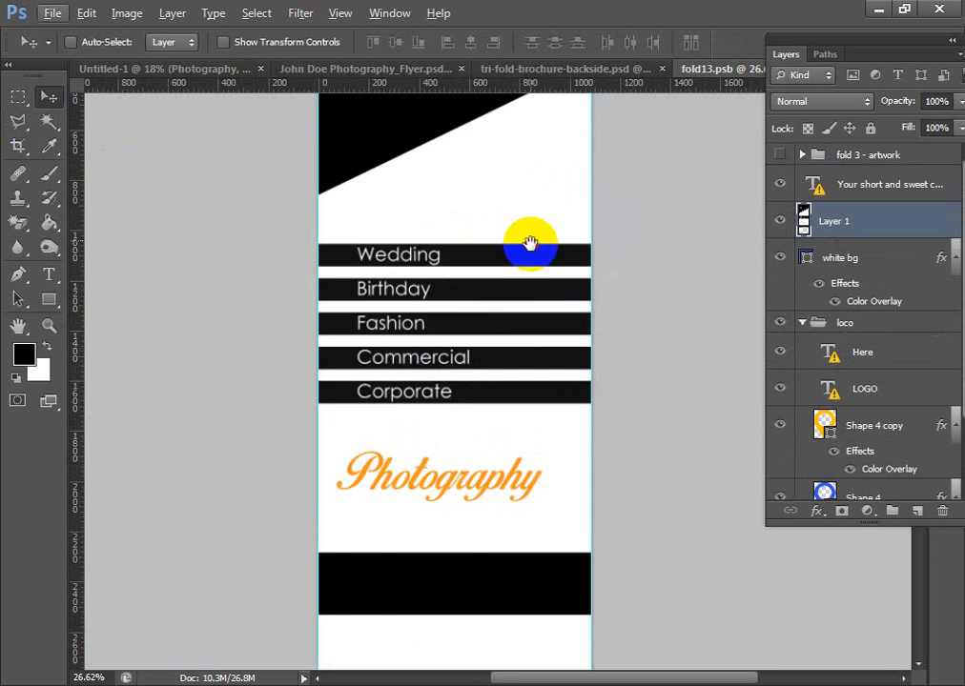
pyautogui.moveTo(531, 243); pyautogui.dragTo(606, 194)
pyautogui.moveTo(534, 477); pyautogui.dragTo(510, 259)
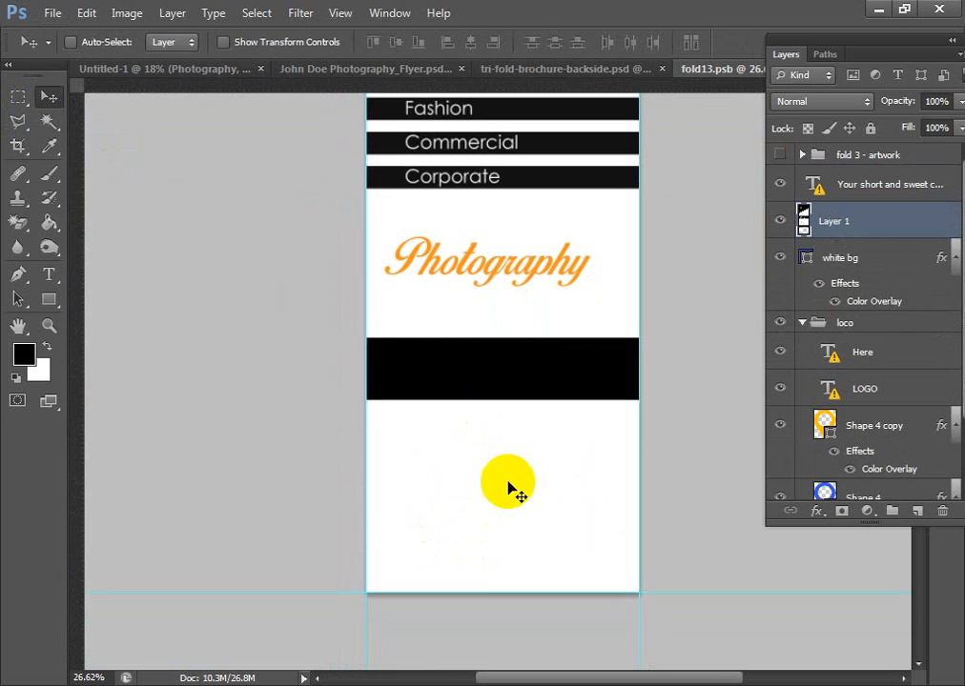
pyautogui.click(17, 145)
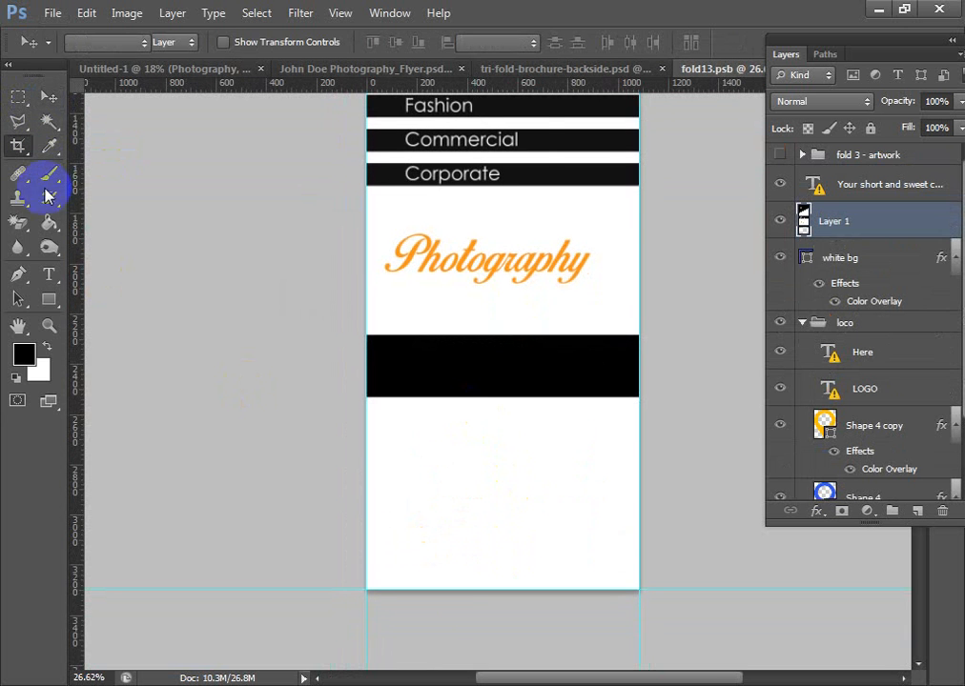
pyautogui.moveTo(503, 590); pyautogui.dragTo(480, 501)
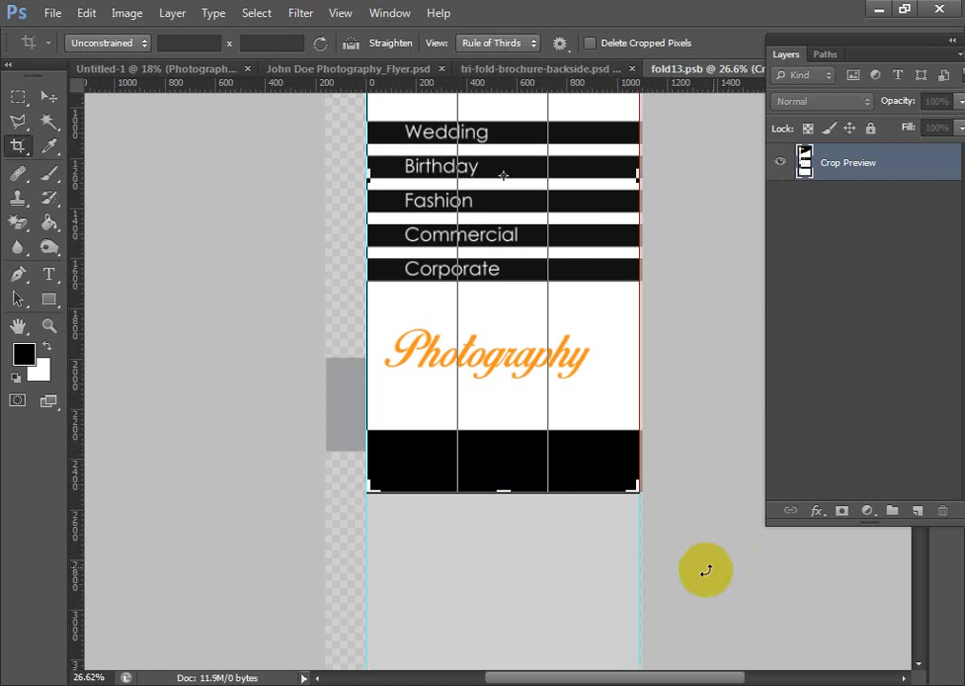
pyautogui.scroll(-3, 708, 583)
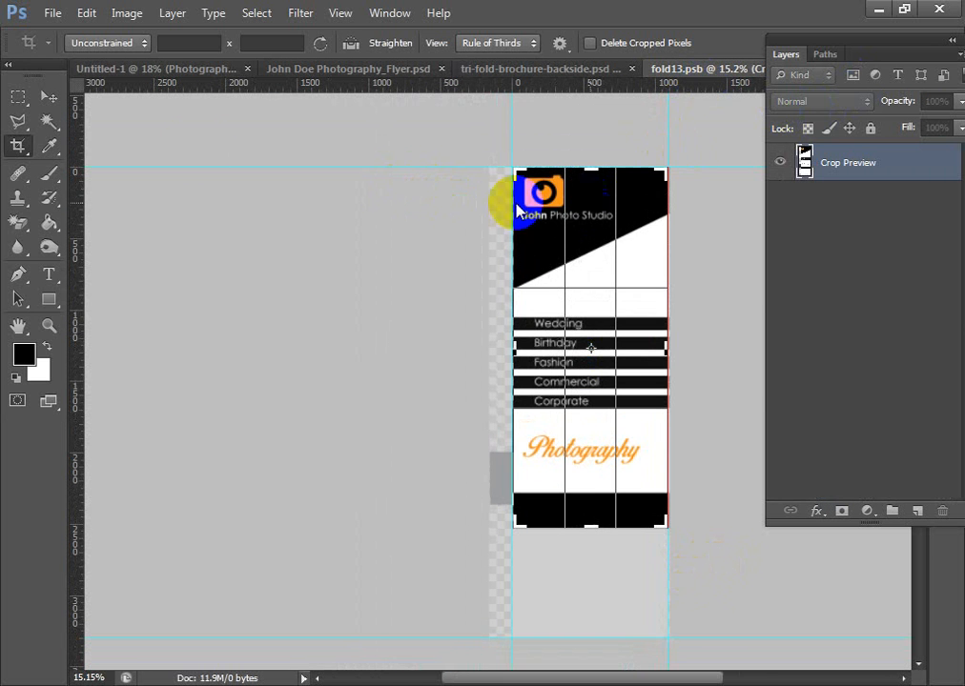
pyautogui.click(49, 97)
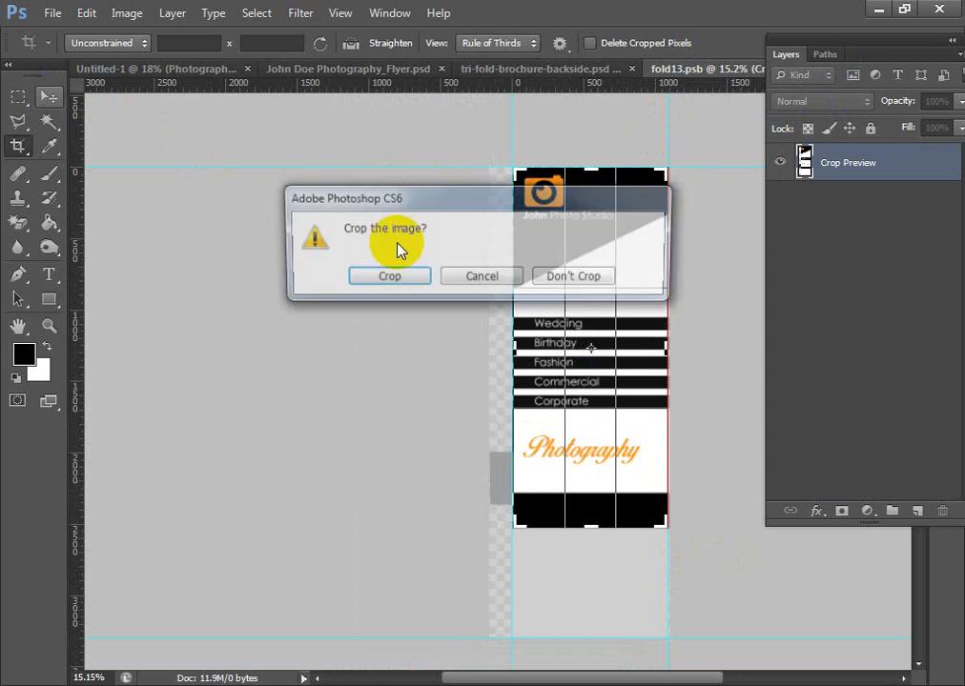
pyautogui.click(569, 277)
# - Crop the empty lower part of fold13.psb so the canvas ends at the pasted black footer bar
pyautogui.click(18, 144)
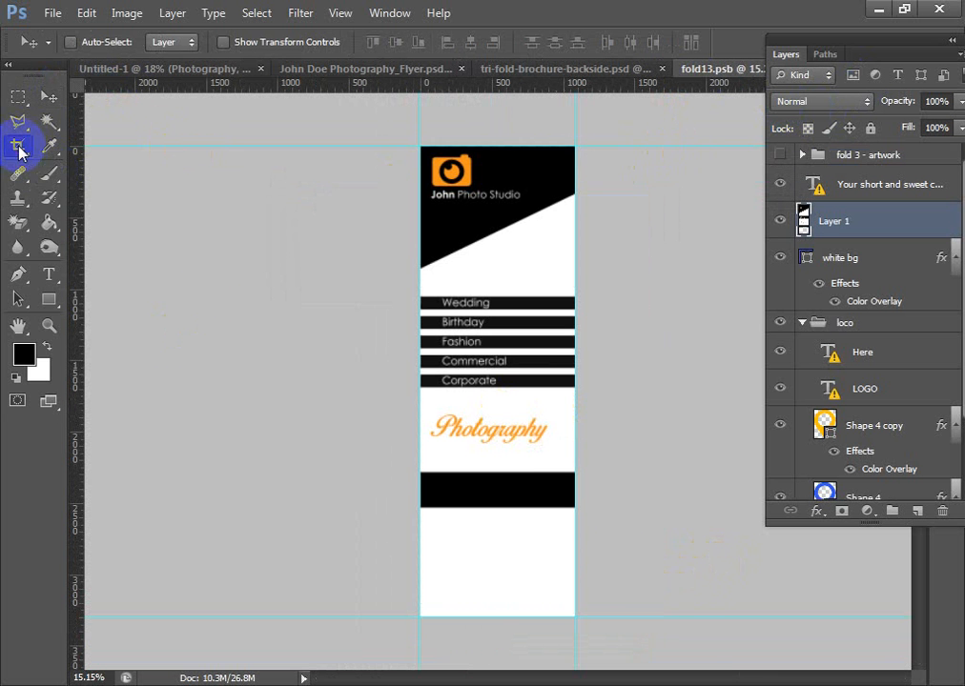
pyautogui.moveTo(497, 618); pyautogui.dragTo(497, 612)
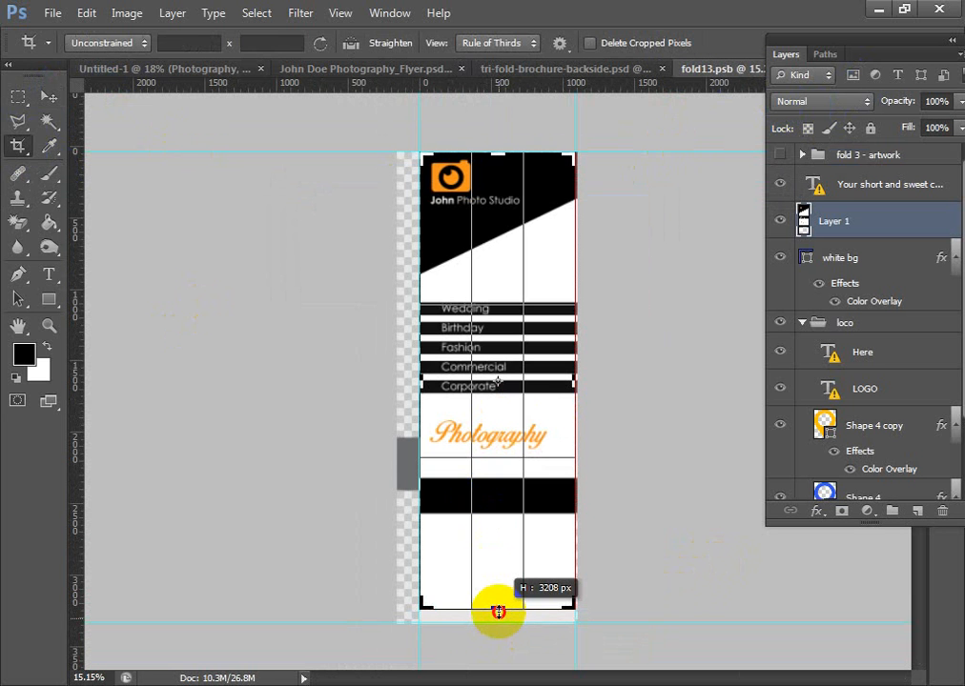
pyautogui.moveTo(497, 612); pyautogui.dragTo(496, 561)
pyautogui.press('Return')
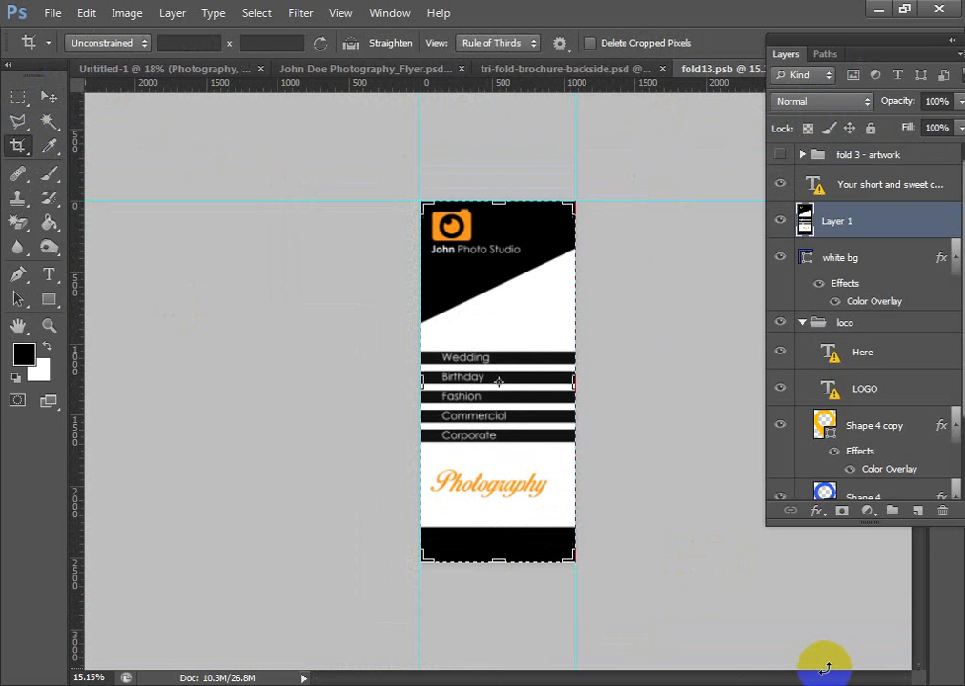
pyautogui.click(48, 96)
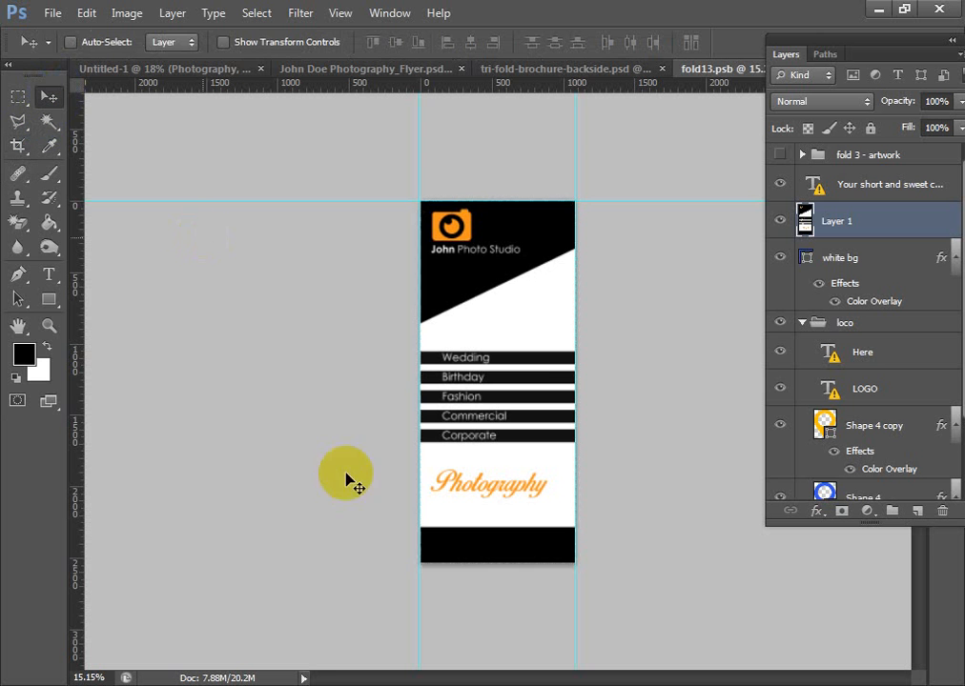
# - Save fold13.psb and check the updated panel in tri-fold-brochure-backside.psd
pyautogui.scroll(3, 584, 519)
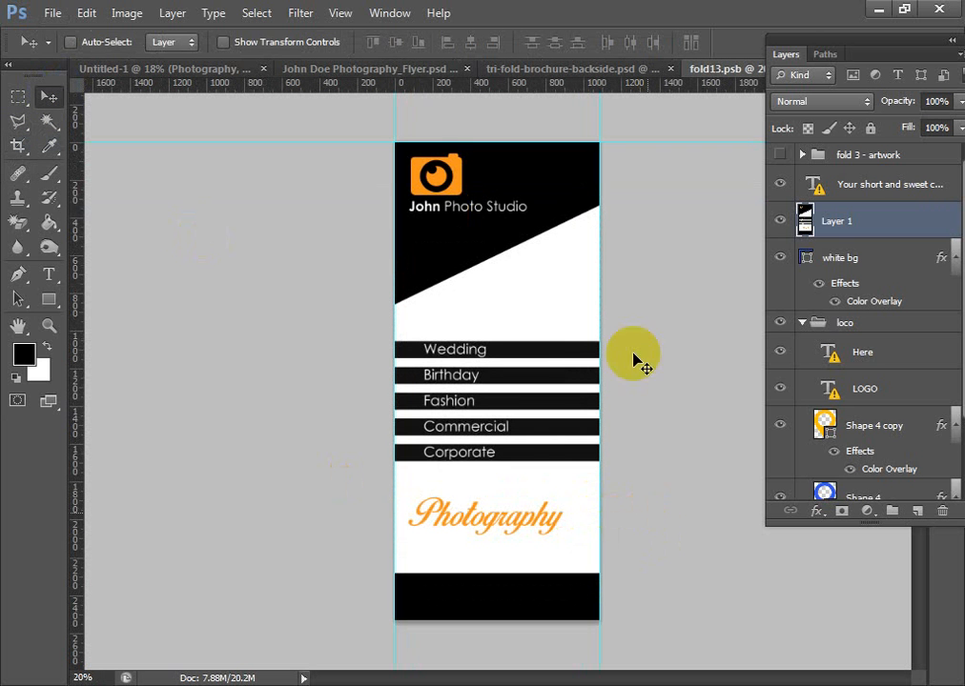
pyautogui.hotkey('ctrl', 's')
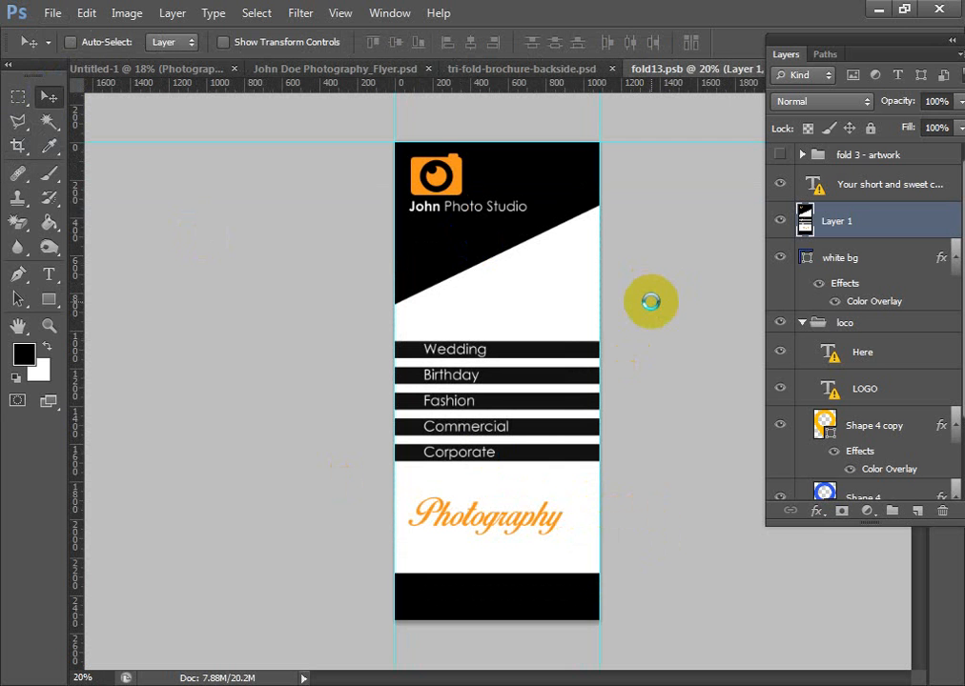
pyautogui.click(320, 73)
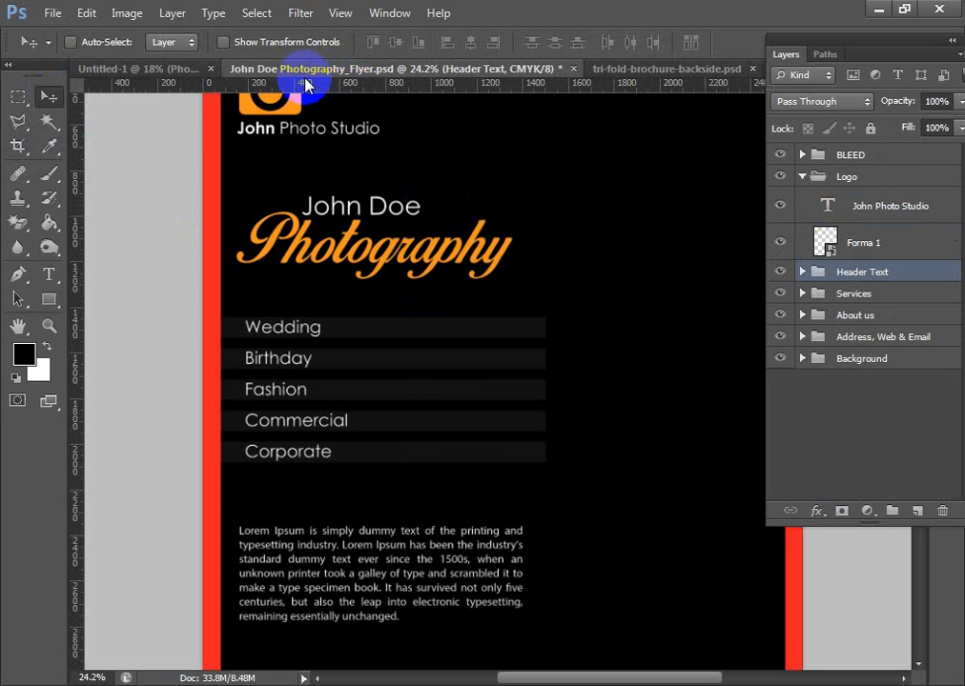
pyautogui.click(161, 69)
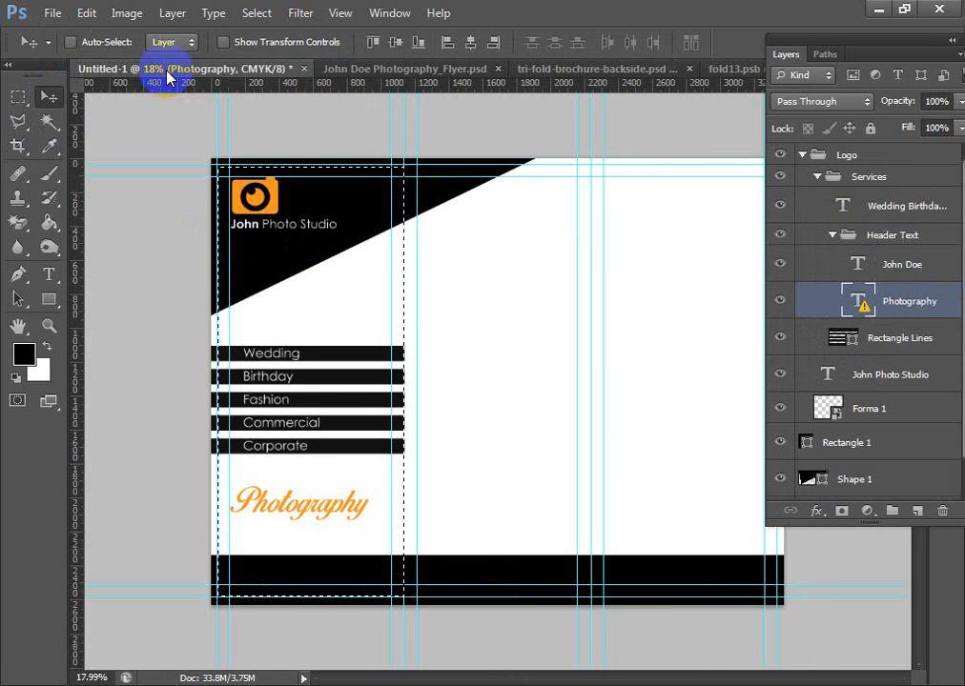
pyautogui.click(566, 72)
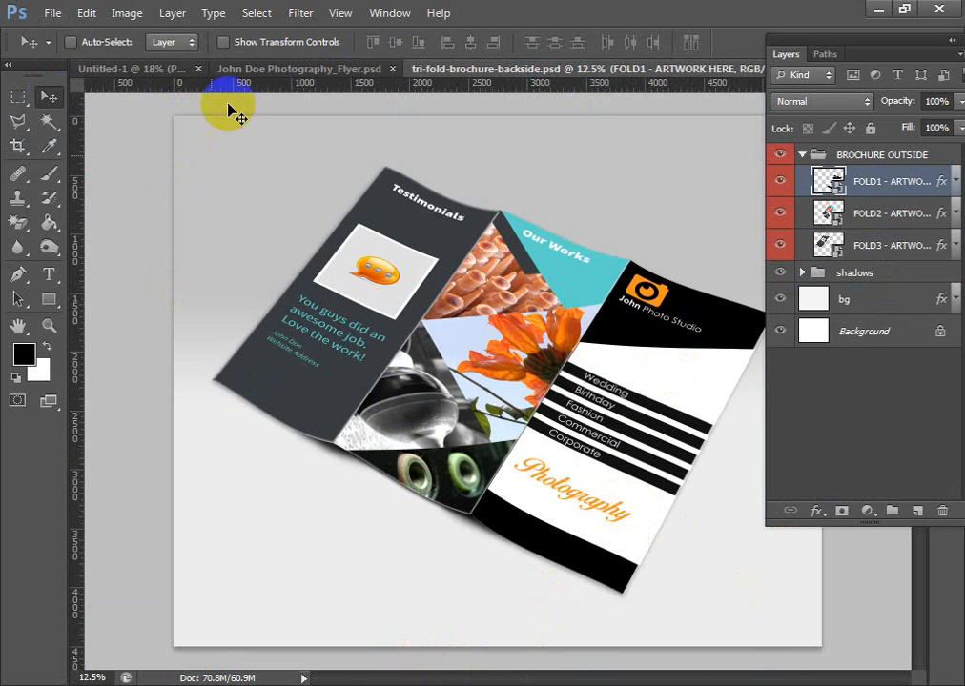
# - In Untitled-1, shift the rectangular selection onto the second panel, between the two fold guides
pyautogui.click(259, 71)
pyautogui.click(114, 69)
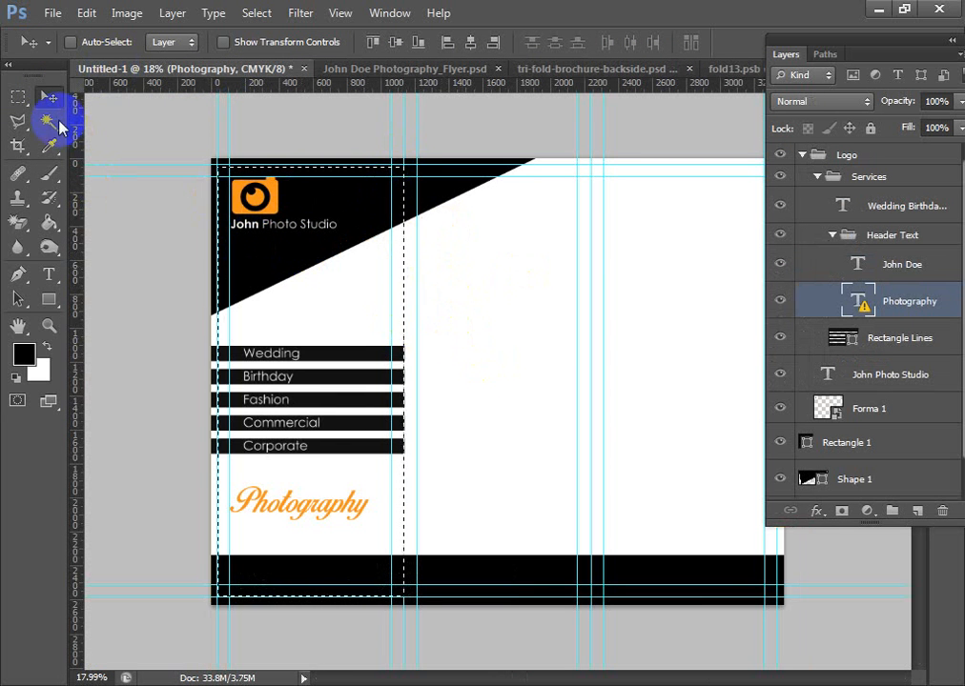
pyautogui.click(17, 96)
pyautogui.moveTo(355, 291); pyautogui.dragTo(514, 290)
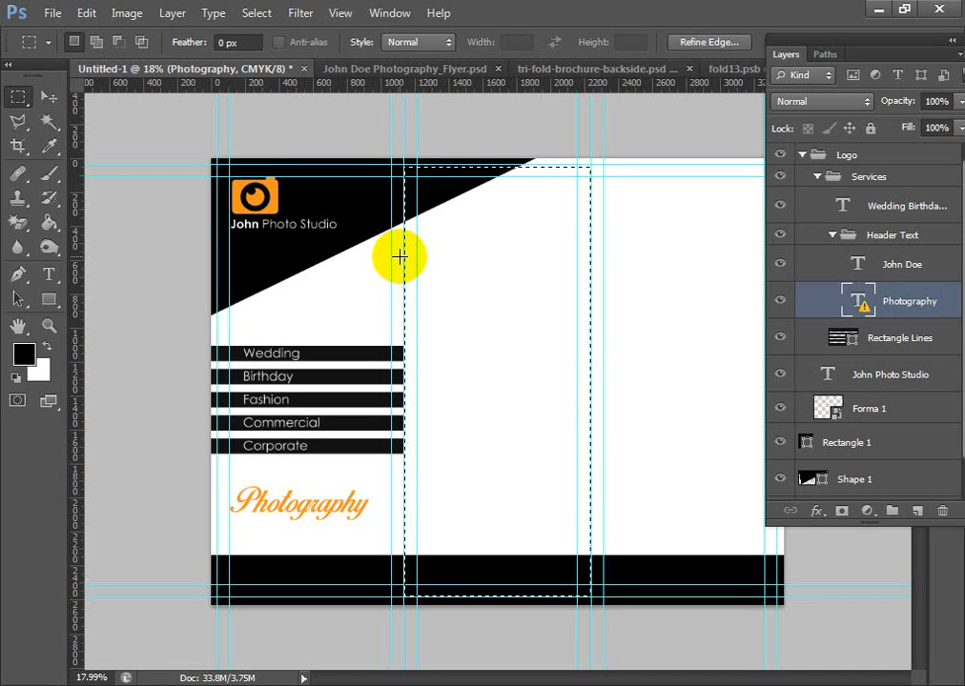
# - Collapse the Services layer group and clear the second panel's selection
pyautogui.click(815, 177)
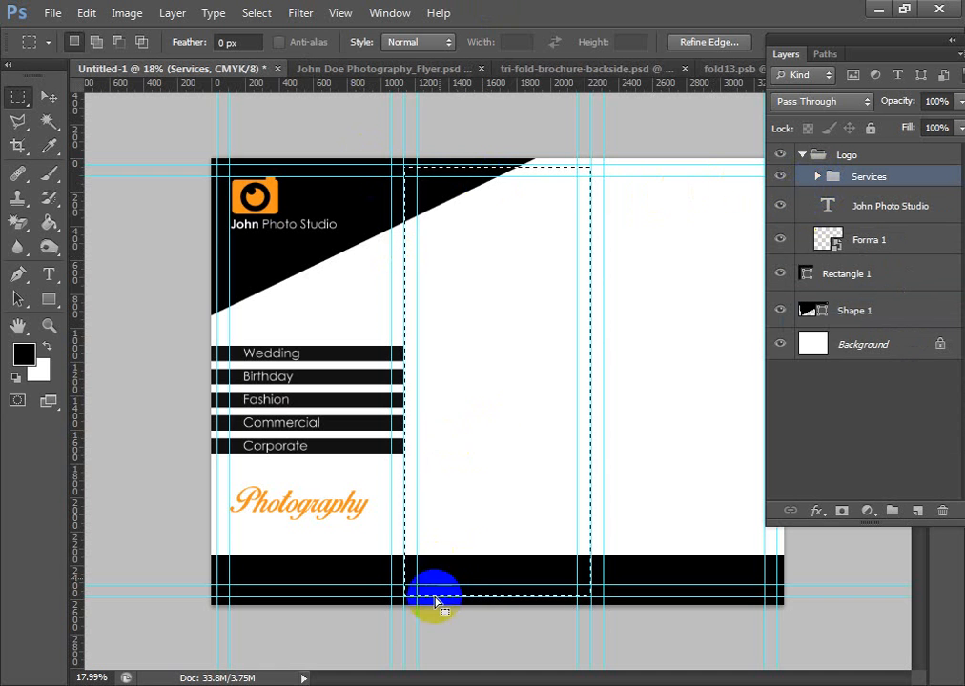
pyautogui.keyDown('alt'); pyautogui.scroll(-3, 420, 629); pyautogui.keyUp('alt')
pyautogui.click(94, 224)
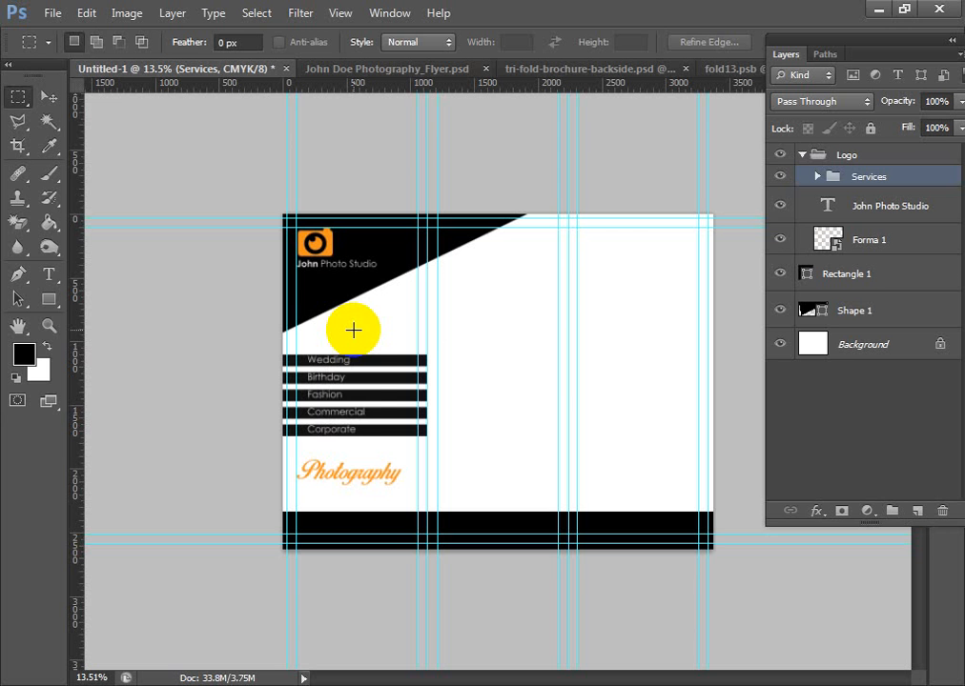
# - Compare the Untitled-1 layout with the mockup in tri-fold-brochure-backside.psd and the panel artwork in fold13.psb
pyautogui.moveTo(353, 330); pyautogui.dragTo(324, 436)
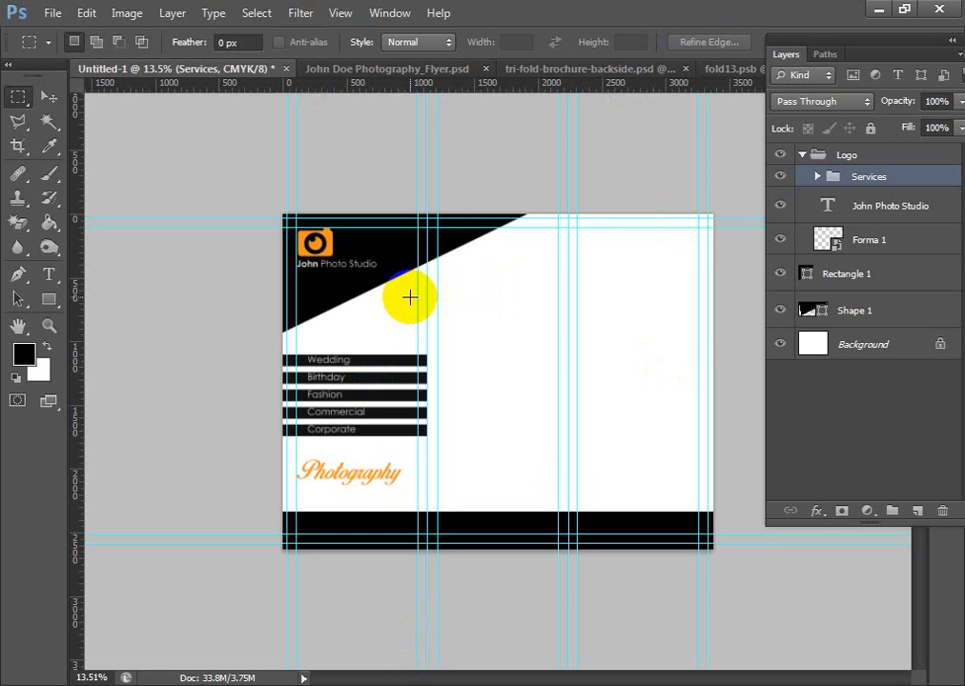
pyautogui.click(534, 68)
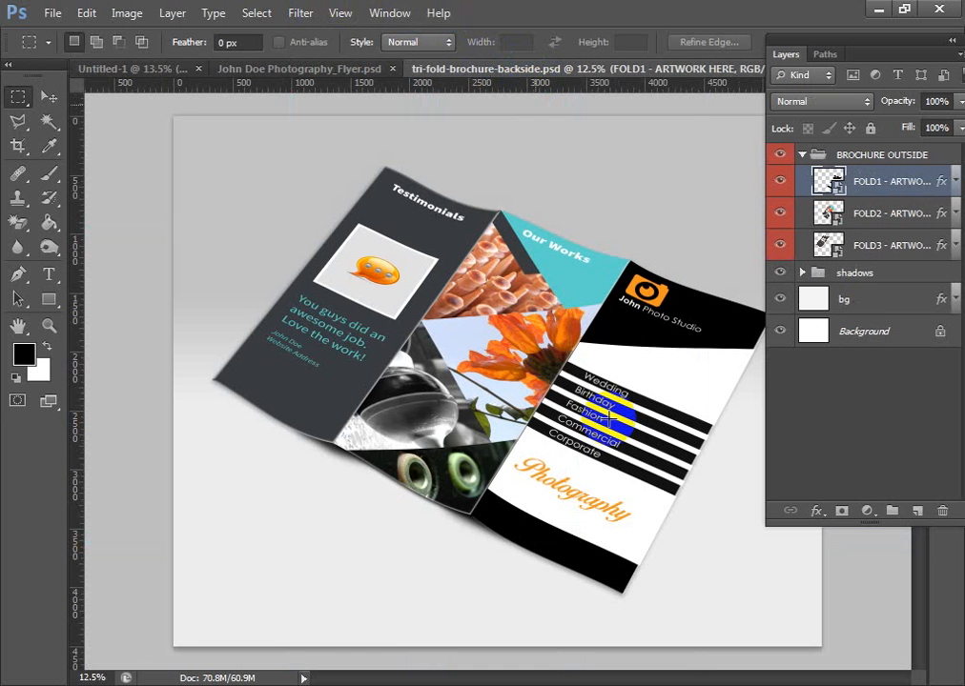
pyautogui.click(136, 70)
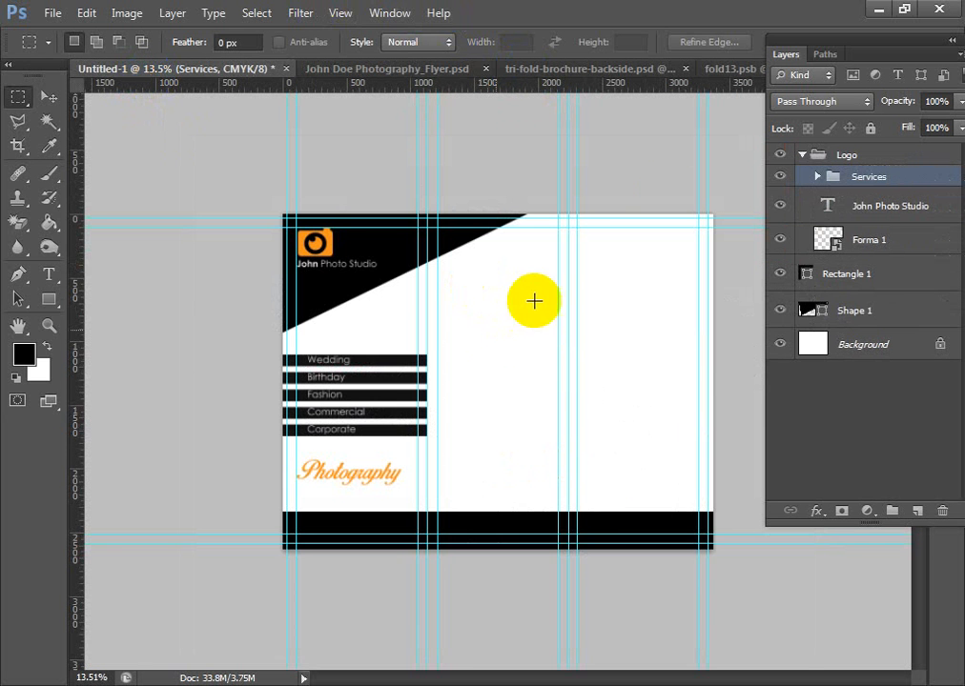
pyautogui.click(717, 72)
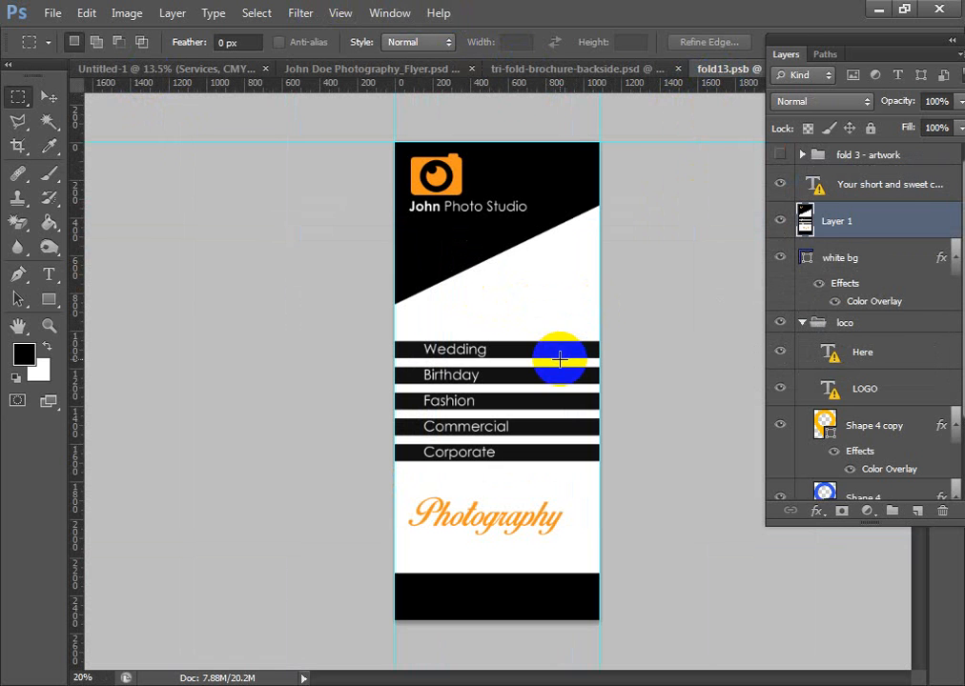
pyautogui.click(157, 68)
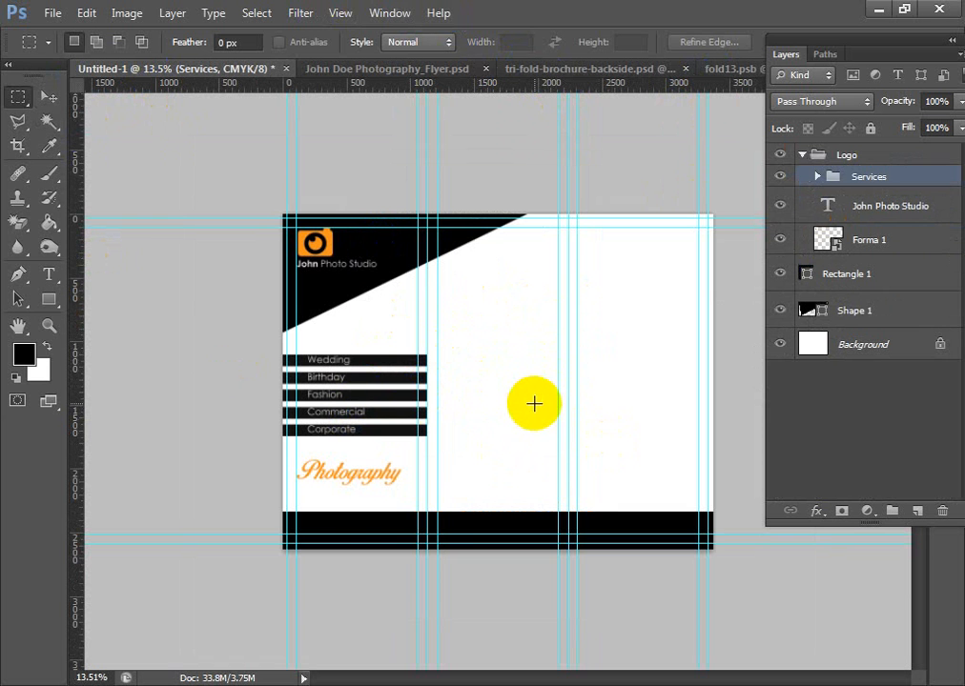
# - Copy the Address, Web & Email layer group from John Doe Photography_Flyer.psd into Untitled-1, beside the service bars
pyautogui.click(343, 78)
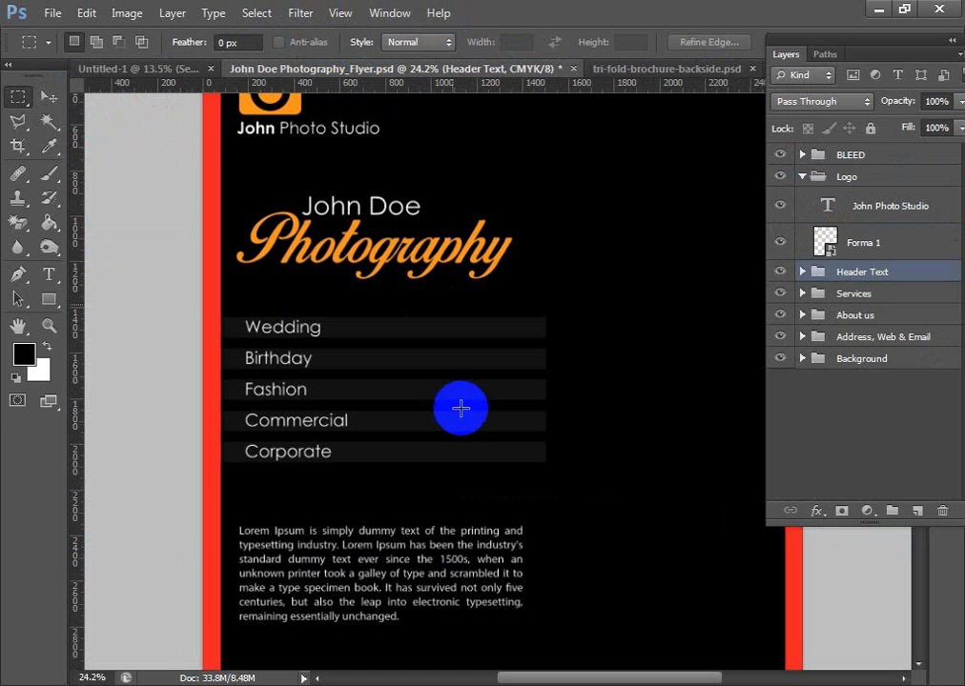
pyautogui.scroll(-3, 482, 423)
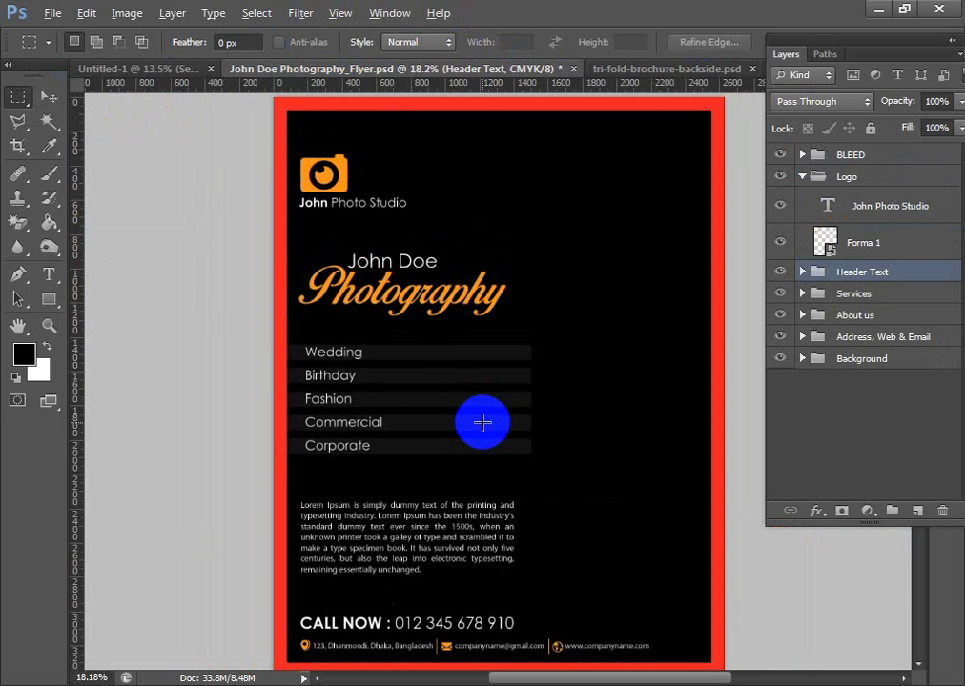
pyautogui.click(49, 96)
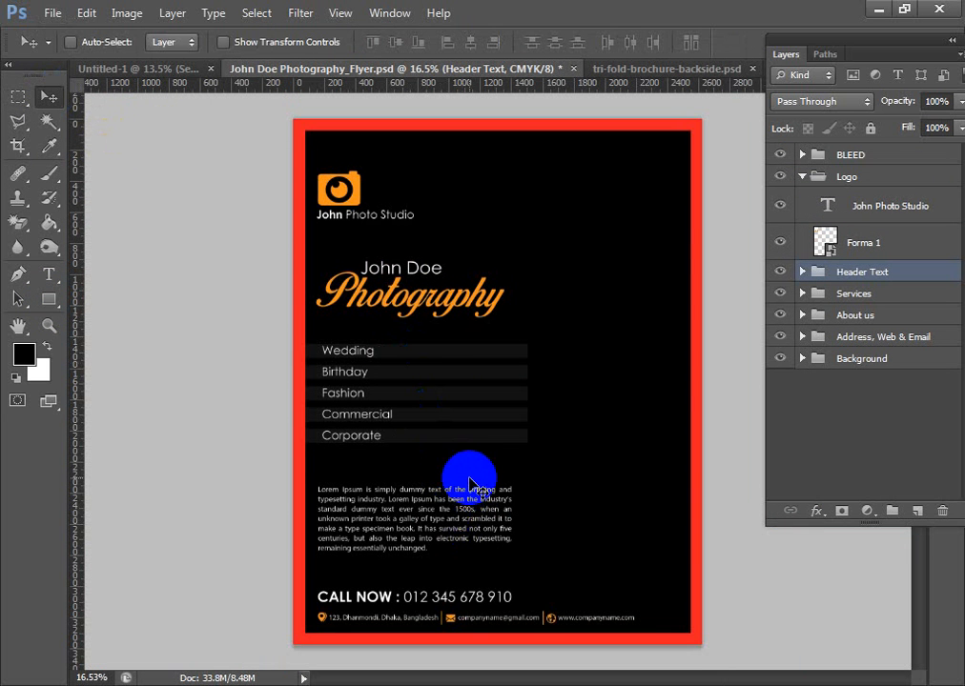
pyautogui.moveTo(429, 601)
pyautogui.mouseDown()
pyautogui.moveTo(463, 630)
pyautogui.moveTo(424, 597)
pyautogui.moveTo(432, 579)
pyautogui.mouseUp()
pyautogui.keyDown('ctrl'); pyautogui.click(409, 610); pyautogui.keyUp('ctrl')
pyautogui.hotkey('ctrl', 'z')
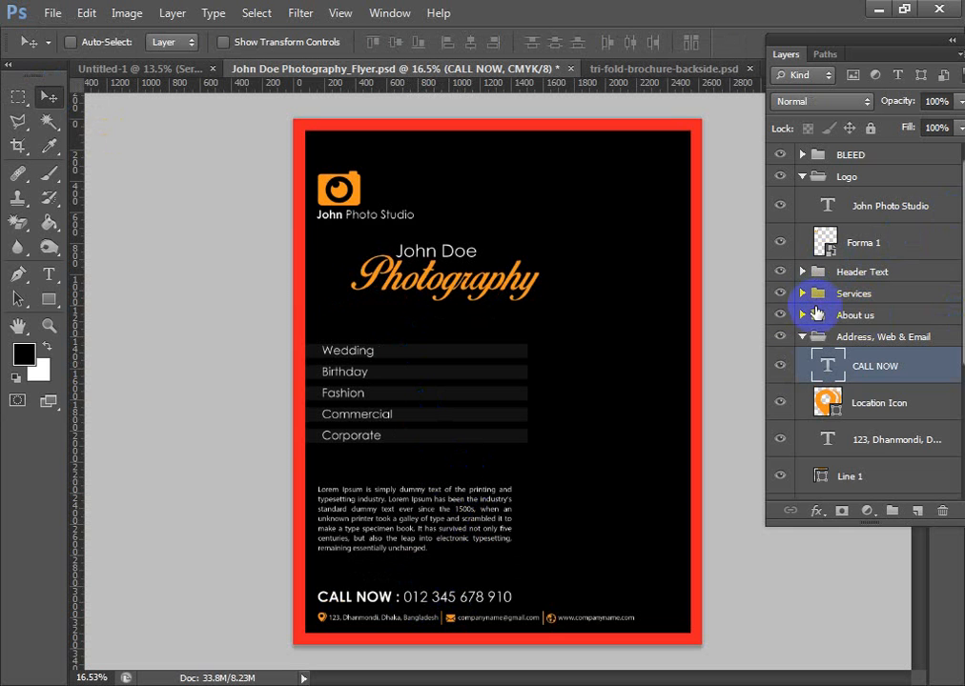
pyautogui.click(803, 337)
pyautogui.moveTo(344, 599)
pyautogui.mouseDown()
pyautogui.moveTo(312, 183)
pyautogui.moveTo(555, 97)
pyautogui.moveTo(271, 91)
pyautogui.moveTo(155, 43)
pyautogui.moveTo(452, 372)
pyautogui.moveTo(584, 448)
pyautogui.moveTo(590, 462)
pyautogui.mouseUp()
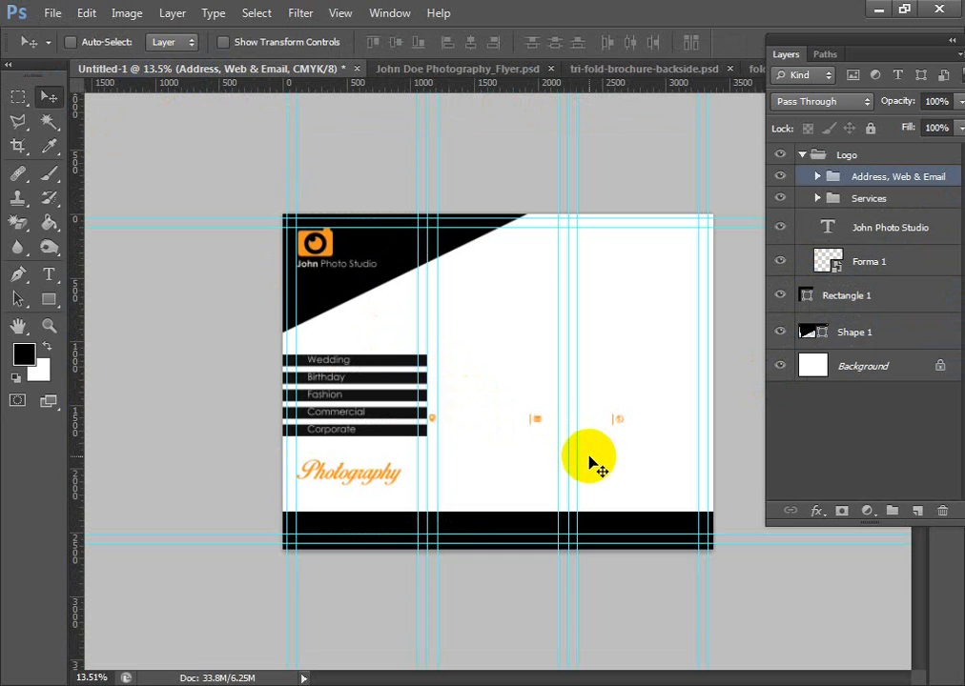
pyautogui.scroll(4, 569, 541)
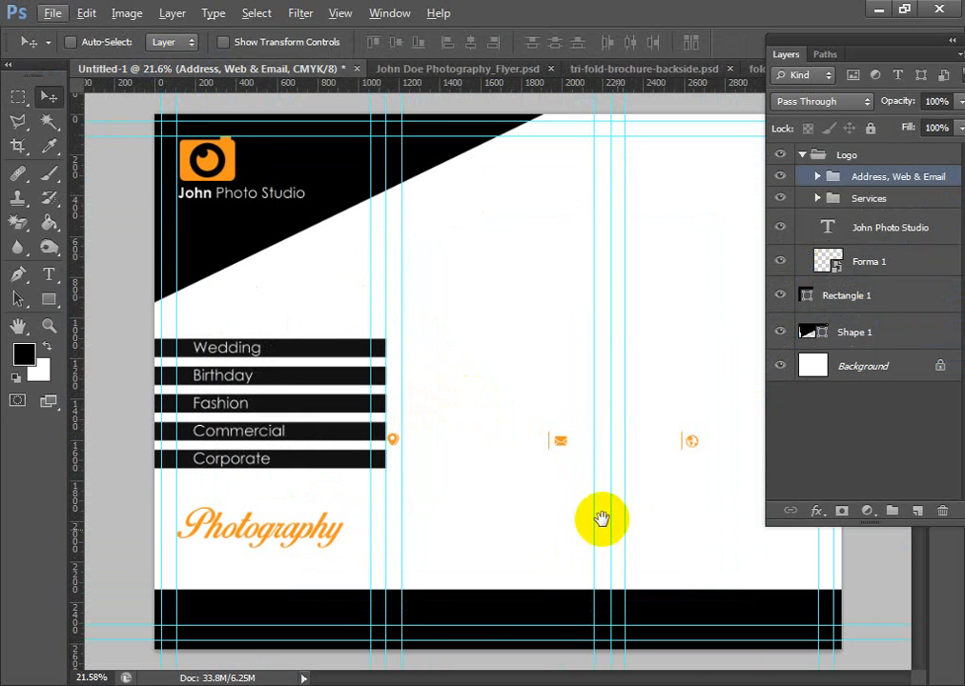
pyautogui.moveTo(602, 519)
pyautogui.mouseDown()
pyautogui.moveTo(536, 518)
pyautogui.moveTo(589, 523)
pyautogui.mouseUp()
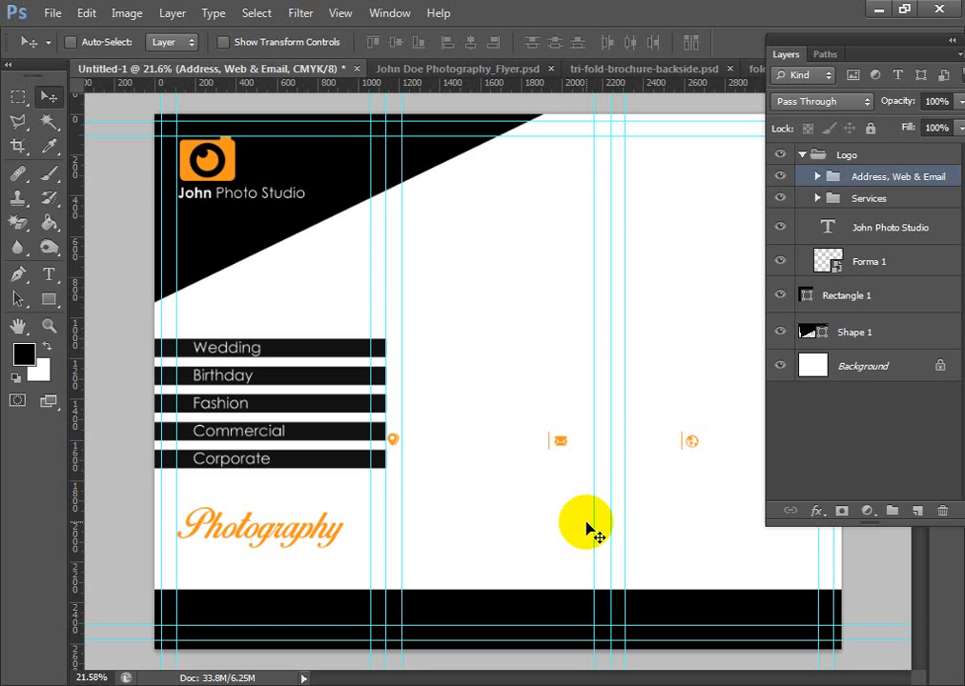
# - Expand the Address, Web & Email group and recolour the CALL NOW text to near-black 010101
pyautogui.click(817, 178)
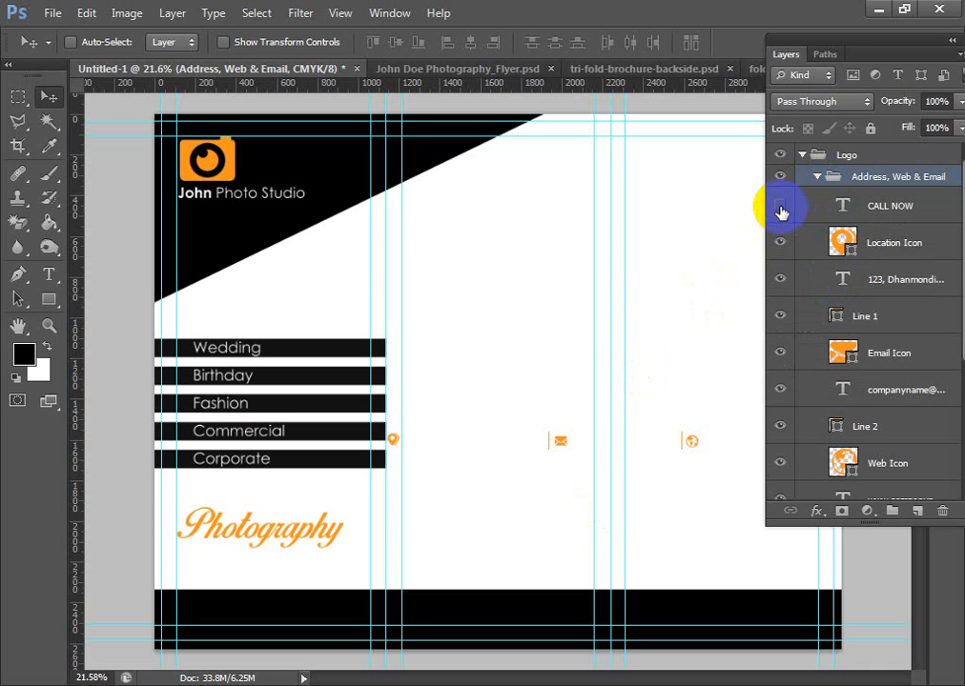
pyautogui.click(843, 209)
pyautogui.doubleClick(843, 210)
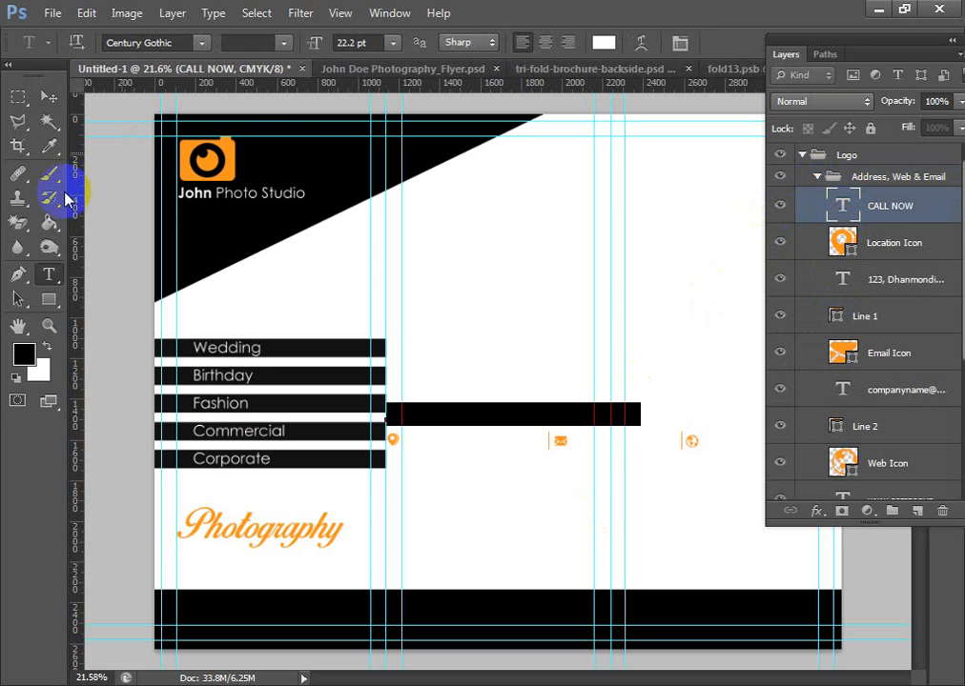
pyautogui.click(603, 42)
pyautogui.moveTo(490, 359); pyautogui.dragTo(393, 527)
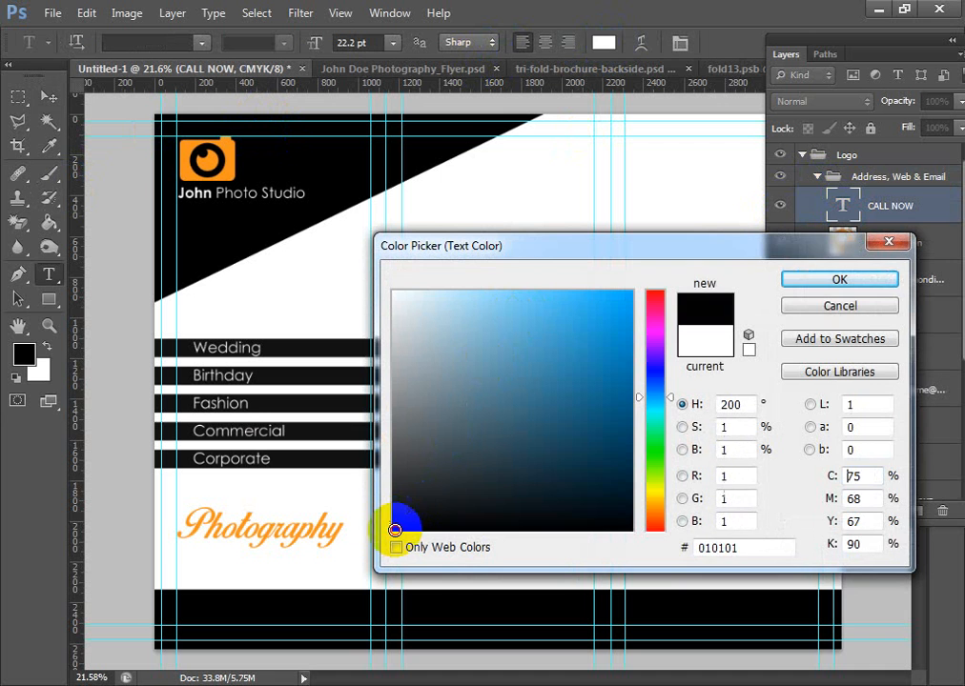
pyautogui.click(840, 279)
# - Recolour the street address text in the contact row to near-black 080808
pyautogui.doubleClick(844, 280)
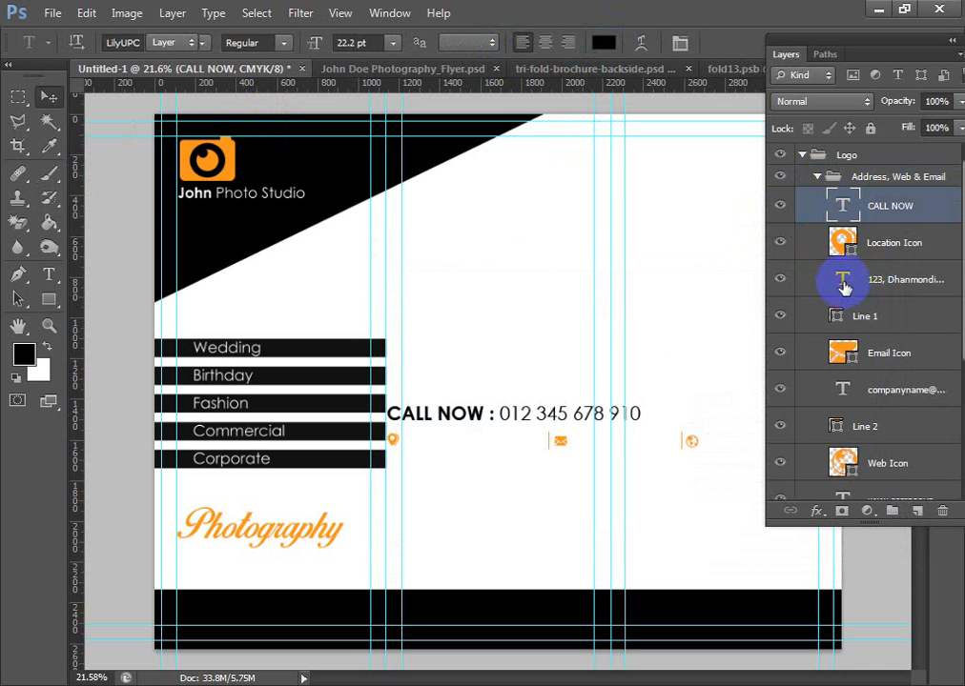
pyautogui.click(605, 42)
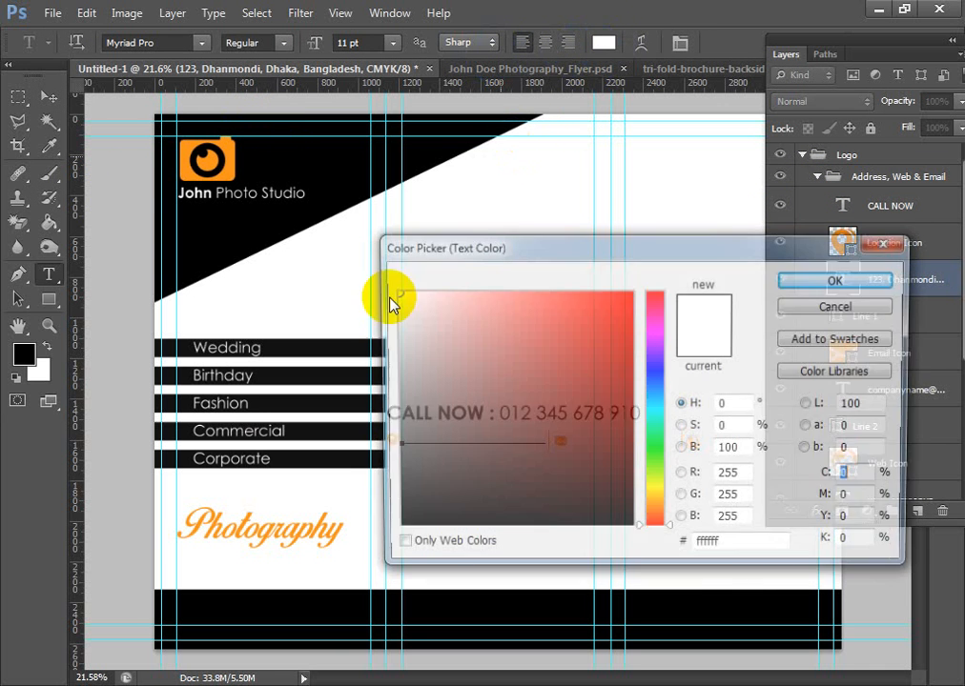
pyautogui.moveTo(393, 301)
pyautogui.mouseDown()
pyautogui.moveTo(424, 443)
pyautogui.moveTo(394, 524)
pyautogui.mouseUp()
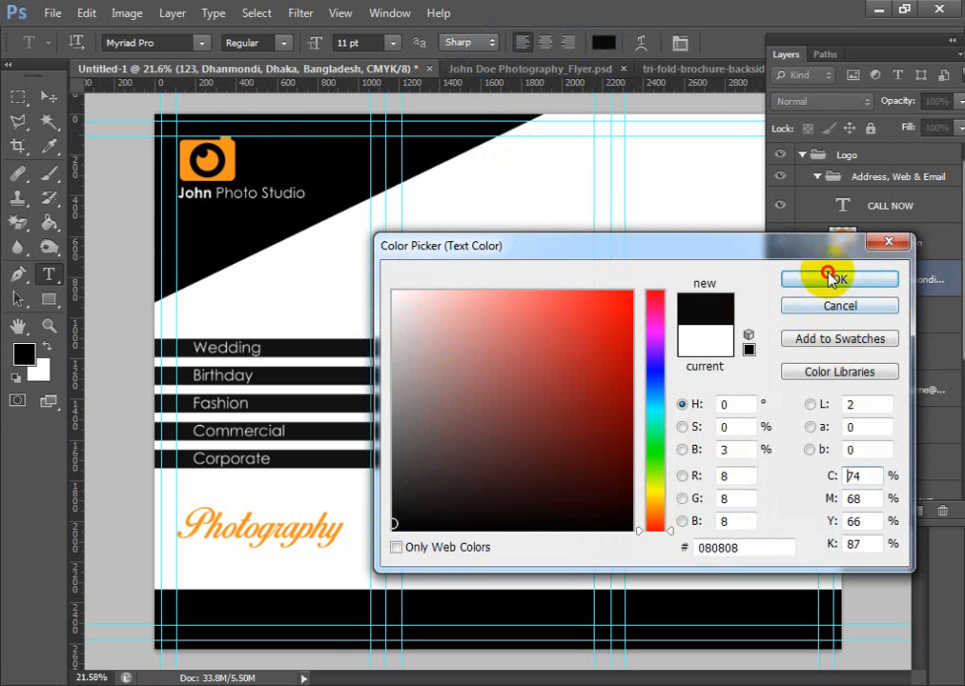
pyautogui.click(831, 277)
pyautogui.hotkey('ctrl', 'Return')
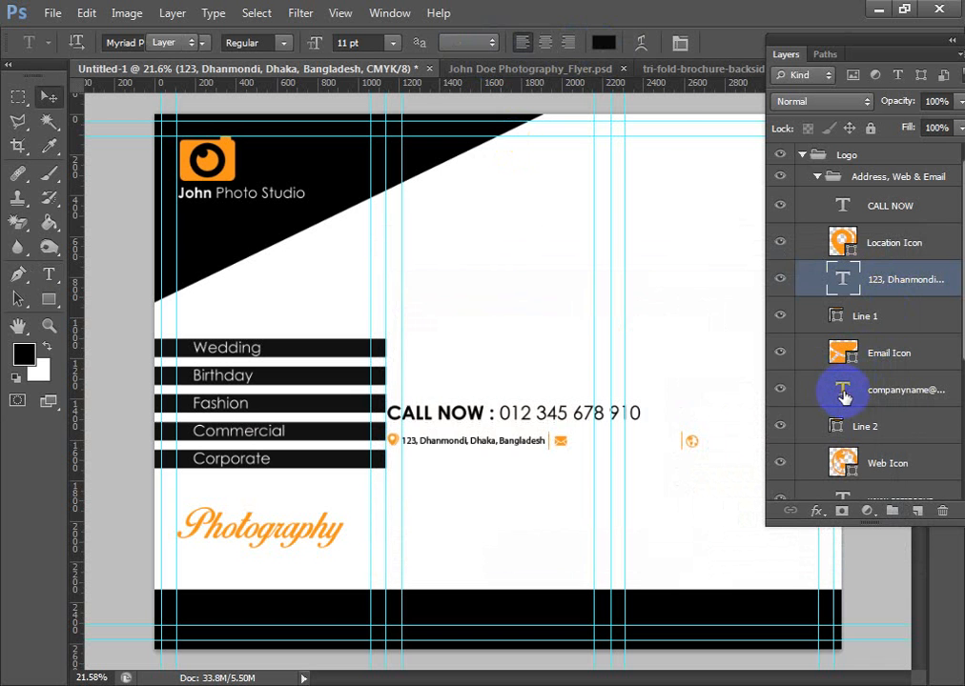
# - Recolour the e-mail address text in the contact row to black 000000
pyautogui.doubleClick(843, 391)
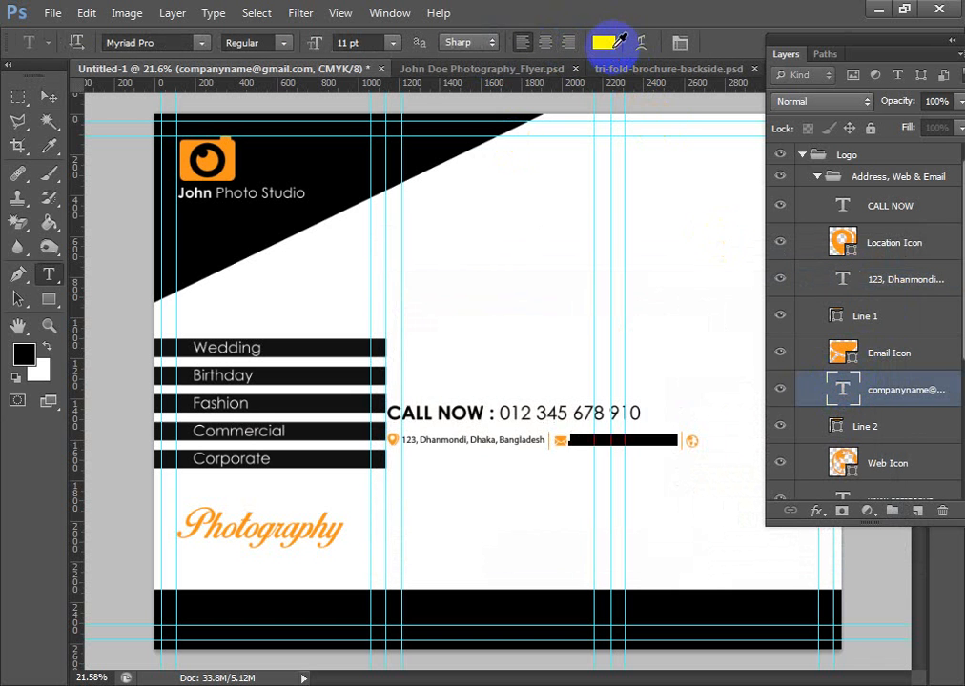
pyautogui.click(608, 42)
pyautogui.moveTo(484, 409)
pyautogui.mouseDown()
pyautogui.moveTo(371, 517)
pyautogui.moveTo(372, 536)
pyautogui.mouseUp()
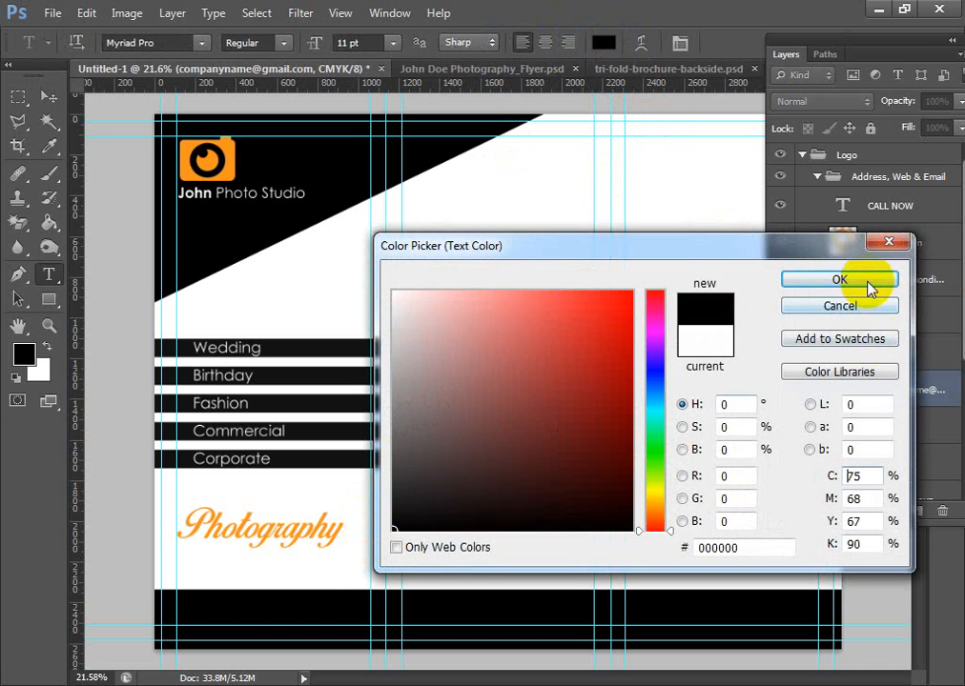
pyautogui.click(867, 283)
pyautogui.click(46, 97)
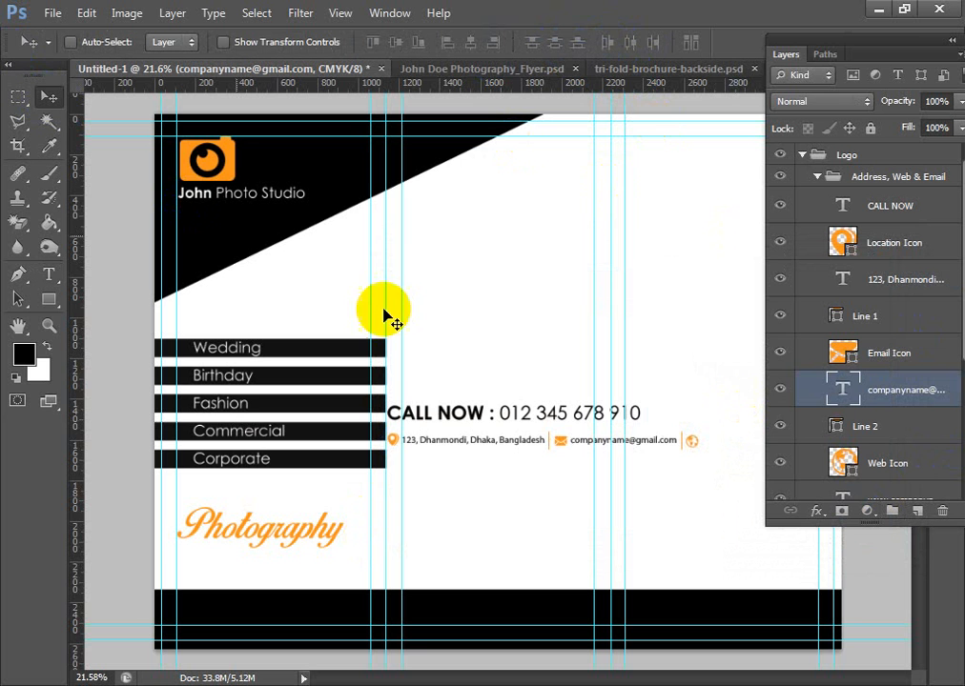
# - Delete the web icon and the divider line after the e-mail address from the contact row
pyautogui.scroll(2, 504, 454)
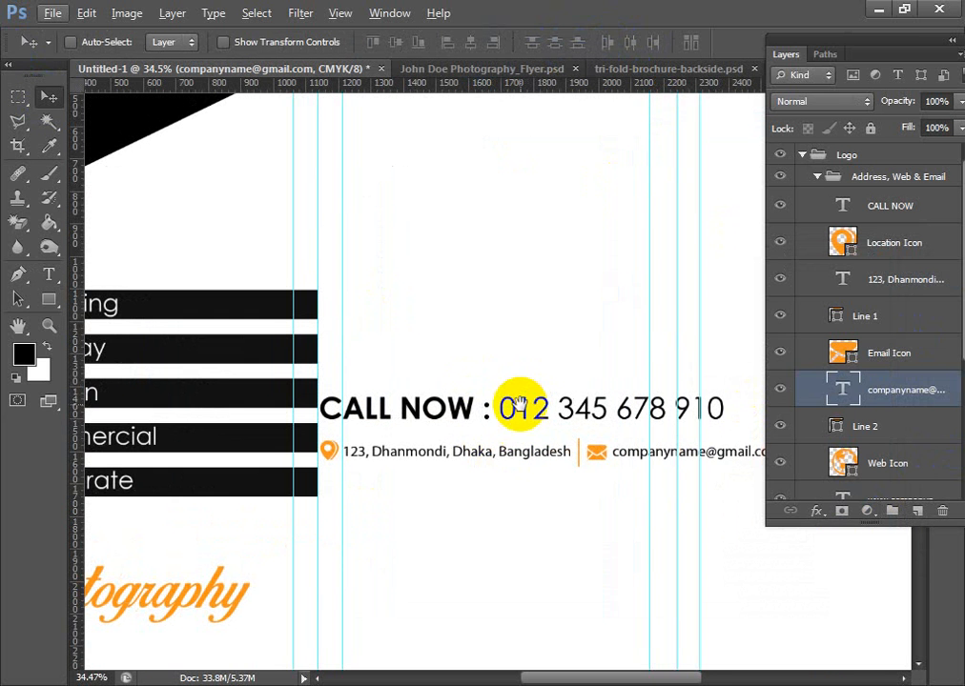
pyautogui.moveTo(468, 407); pyautogui.dragTo(570, 414)
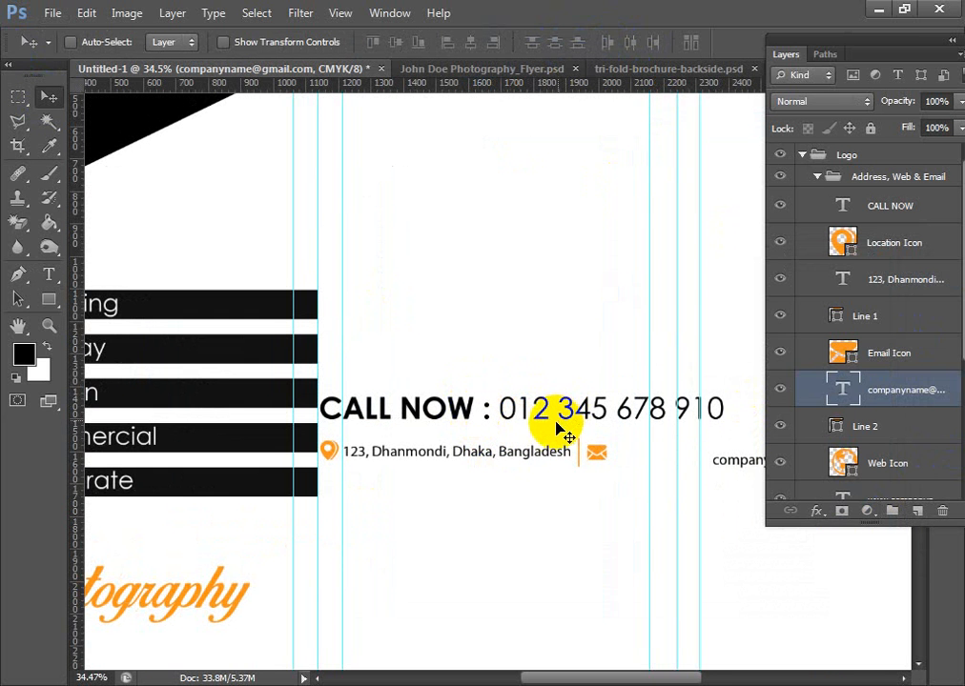
pyautogui.hotkey('ctrl', 'z')
pyautogui.moveTo(494, 481); pyautogui.dragTo(396, 443)
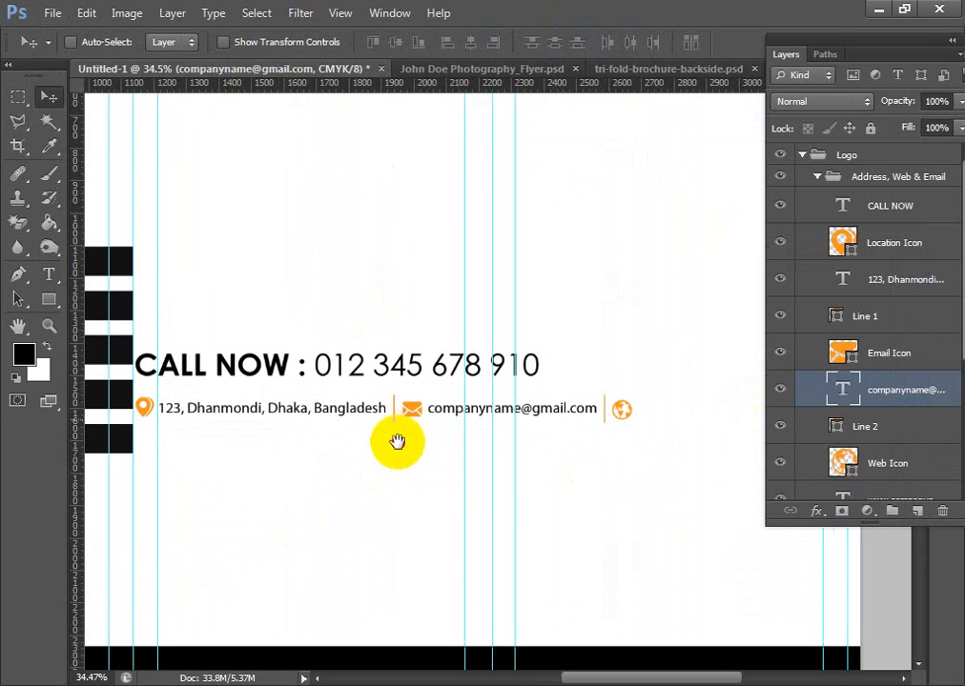
pyautogui.keyDown('ctrl'); pyautogui.click(624, 421); pyautogui.keyUp('ctrl')
pyautogui.press('Delete')
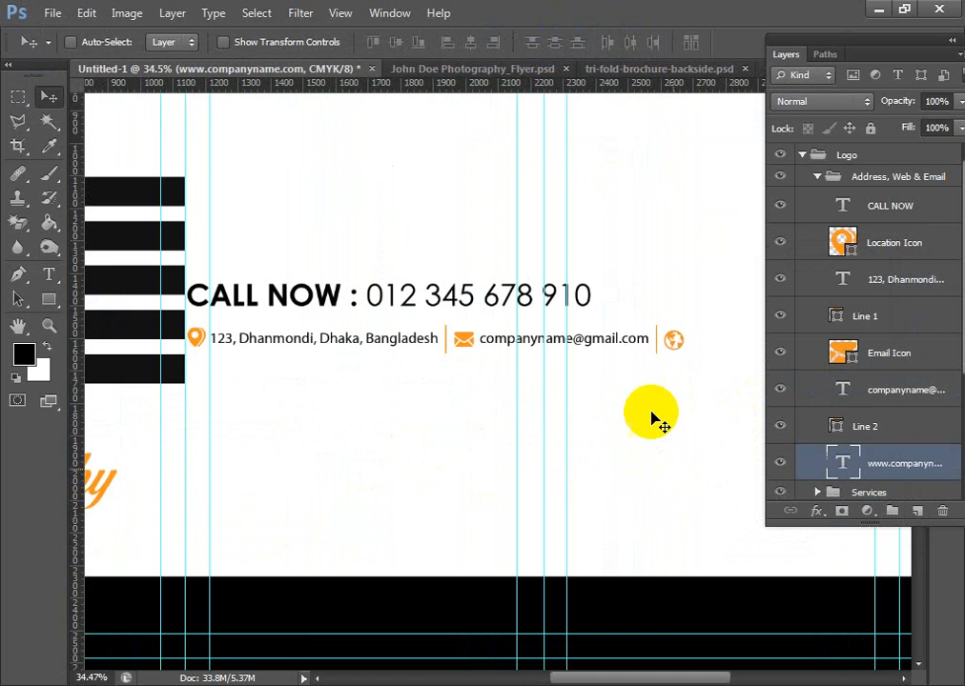
pyautogui.keyDown('ctrl'); pyautogui.click(656, 353); pyautogui.keyUp('ctrl')
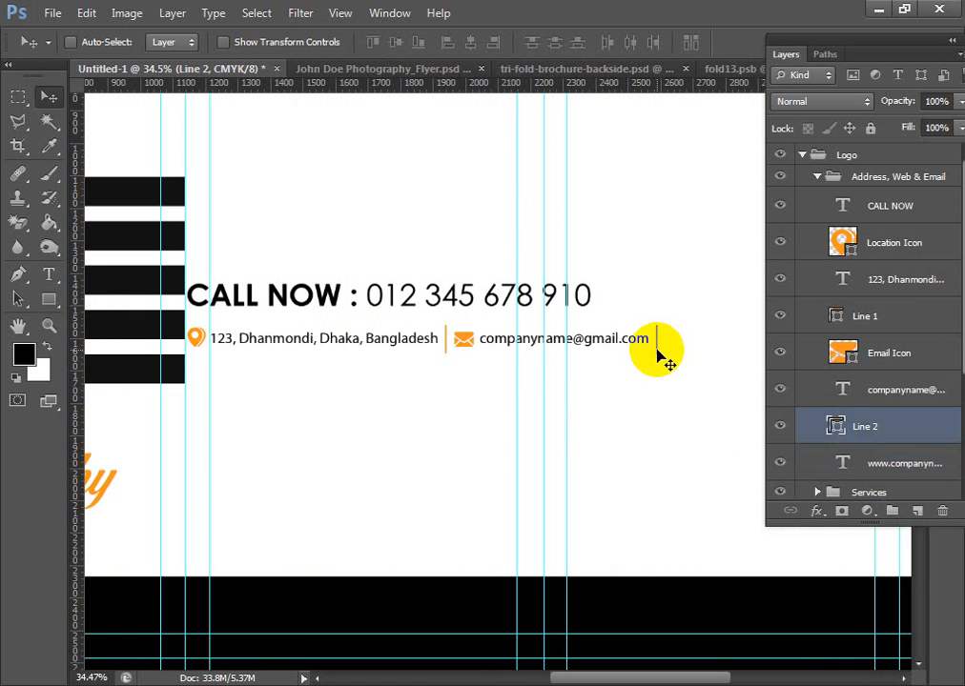
pyautogui.press('Delete')
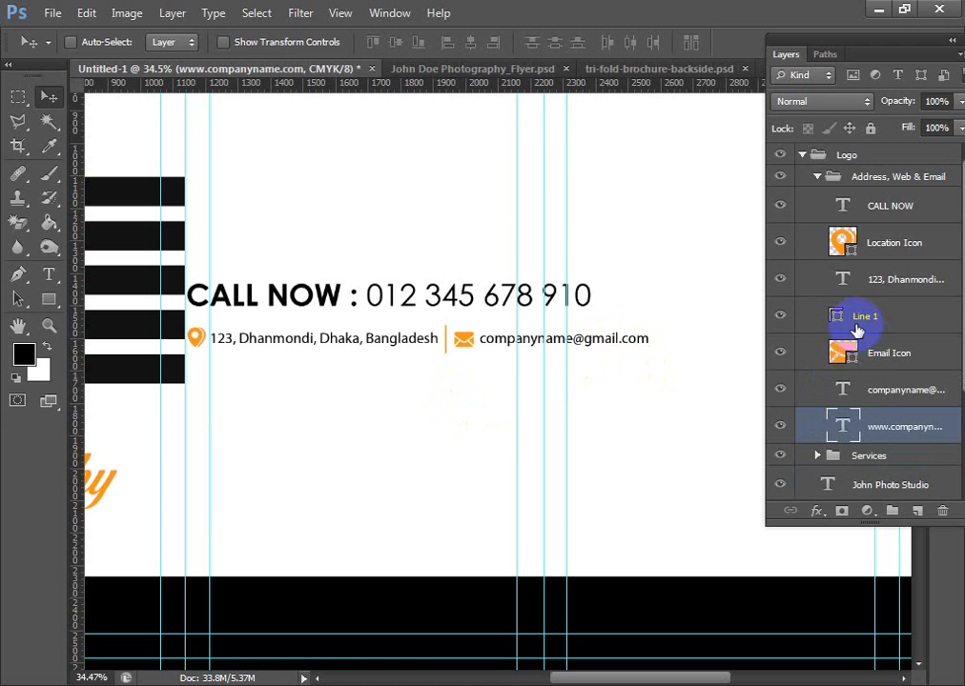
# - Scale the Address, Web & Email group to about 80% and place it just above the footer bar in the second panel
pyautogui.click(878, 179)
pyautogui.hotkey('ctrl', 't')
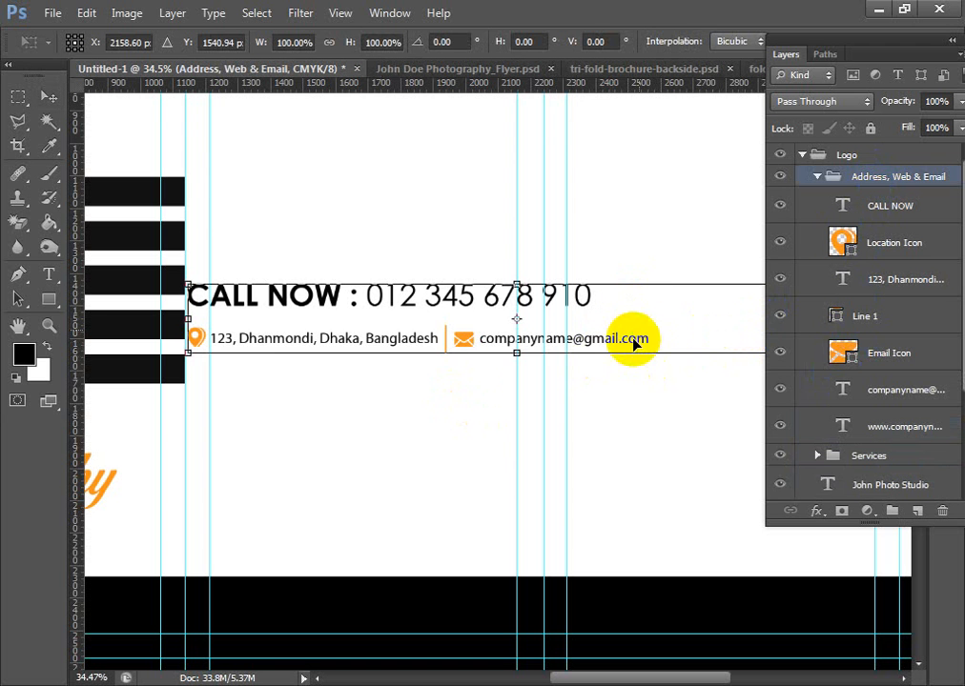
pyautogui.moveTo(406, 294); pyautogui.dragTo(498, 298)
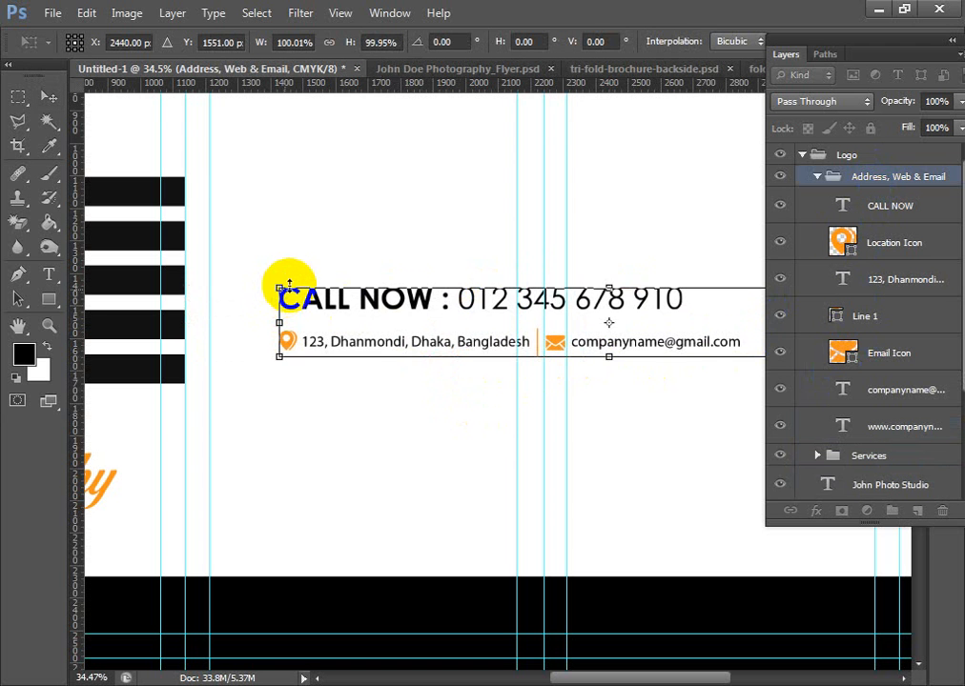
pyautogui.moveTo(279, 286); pyautogui.dragTo(400, 349)
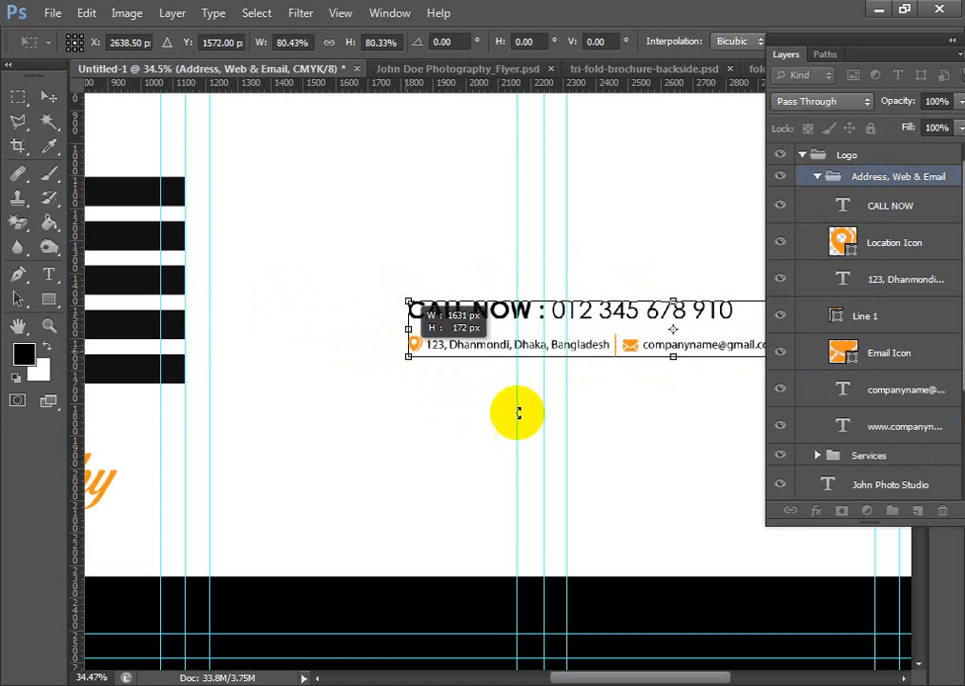
pyautogui.press('Return')
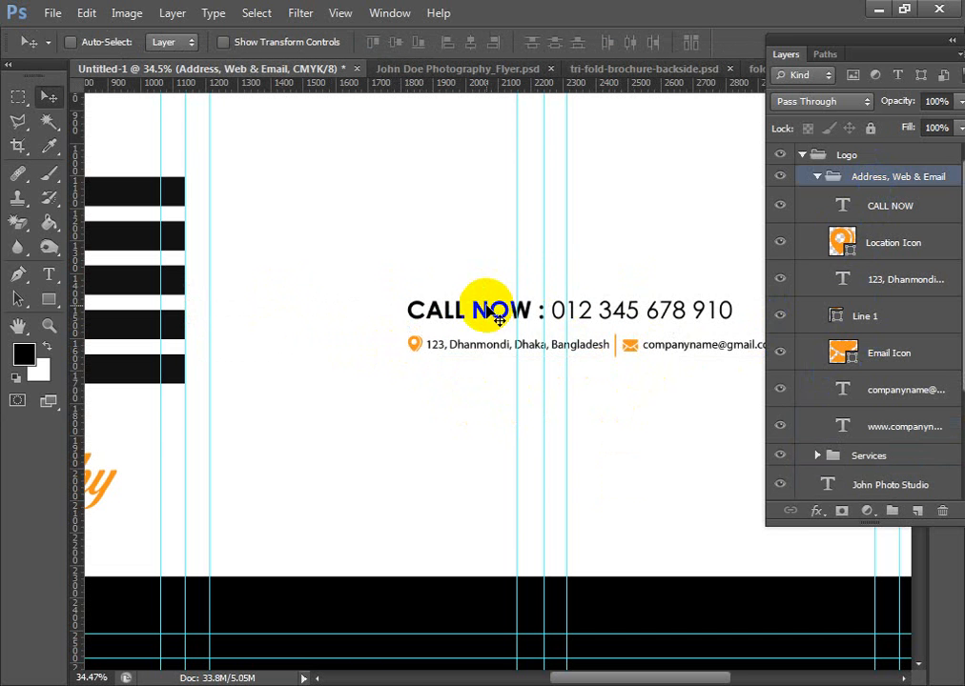
pyautogui.moveTo(496, 319); pyautogui.dragTo(288, 486)
# - Reduce the font size of the whole CALL NOW line to 16.21 pt
pyautogui.press('y')
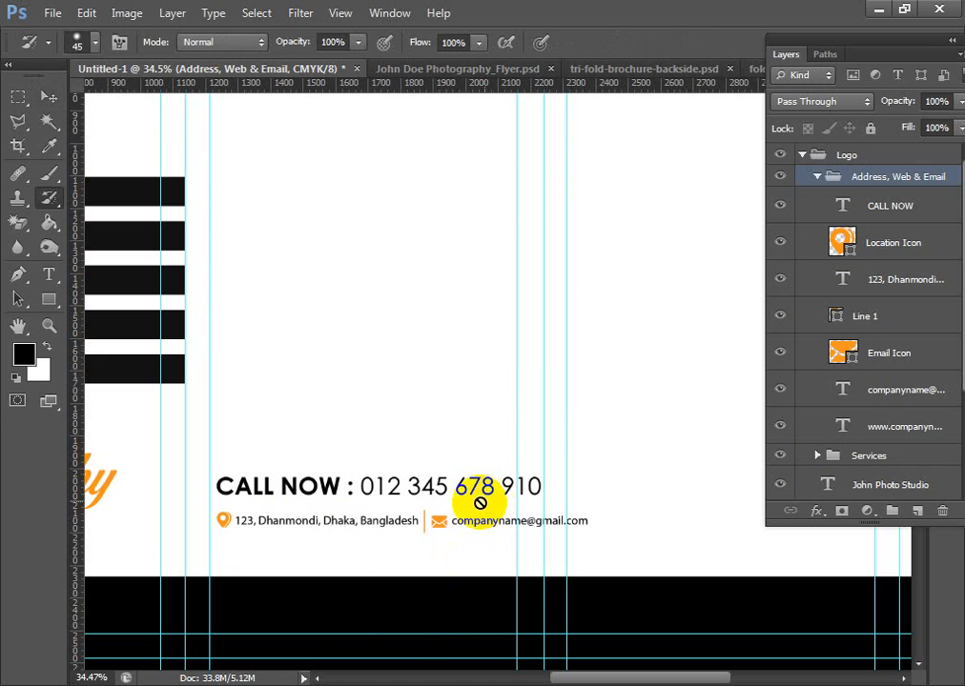
pyautogui.press('t')
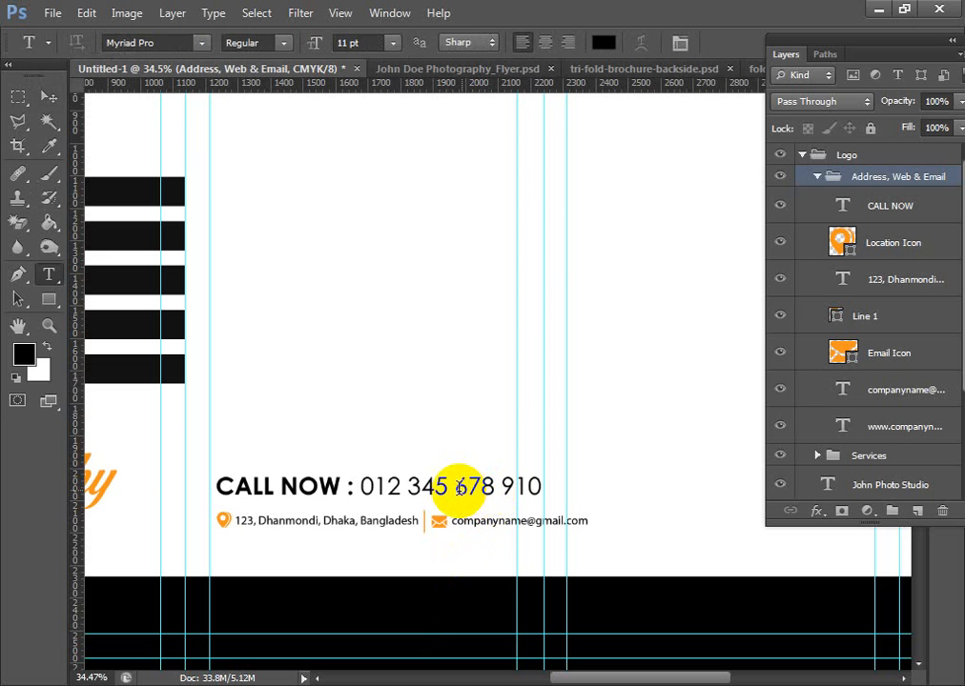
pyautogui.doubleClick(458, 488)
pyautogui.click(459, 488)
pyautogui.hotkey('ctrl', 'shift', ',')
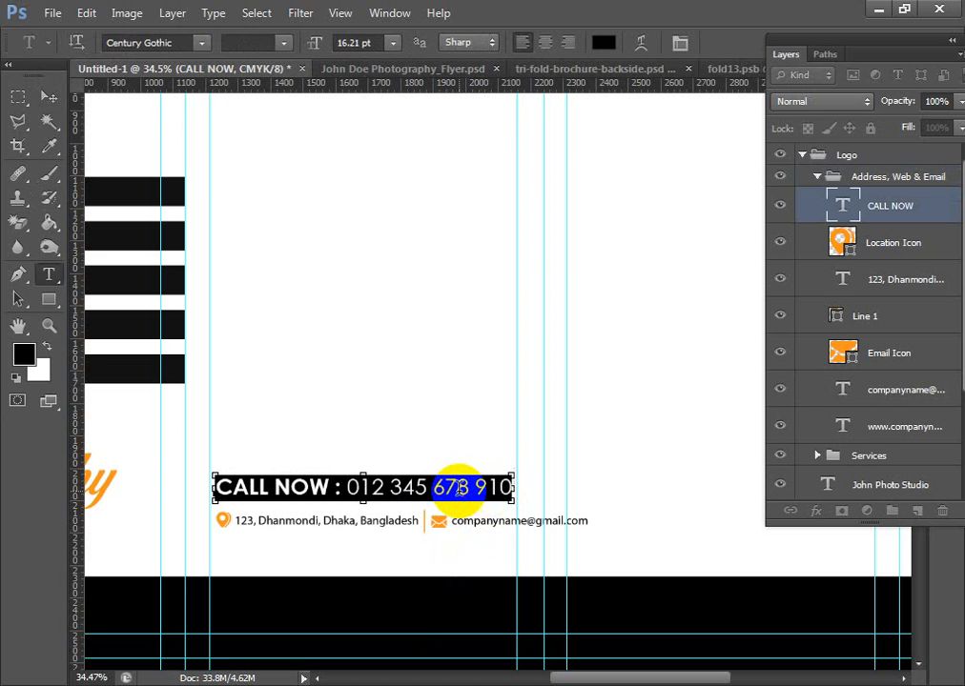
# - Move the e-mail icon and address onto their own line below the street address and delete the divider line
pyautogui.click(55, 100)
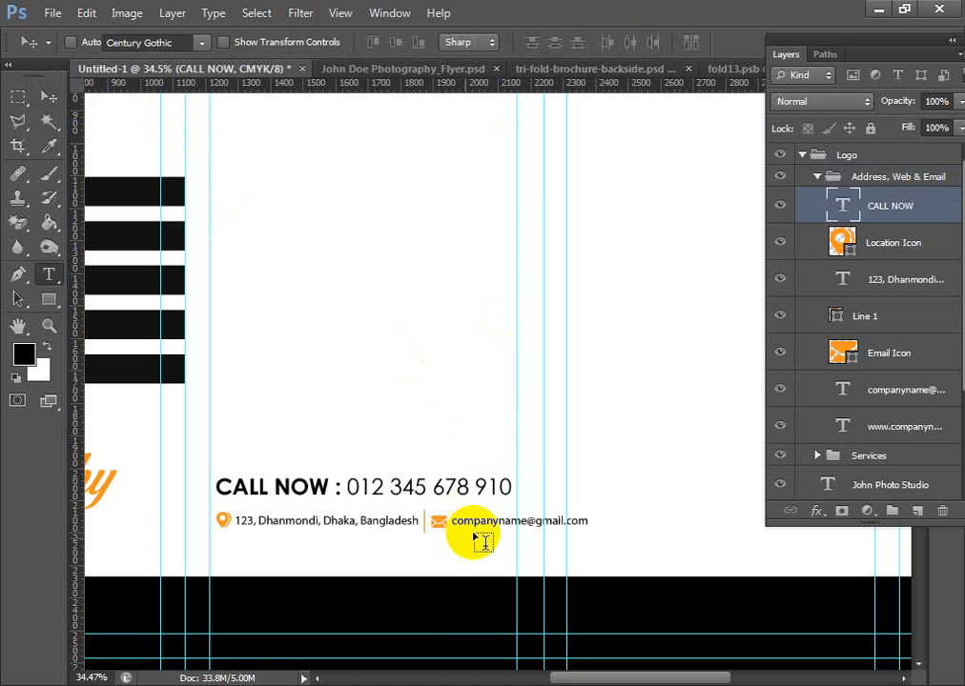
pyautogui.click(431, 525)
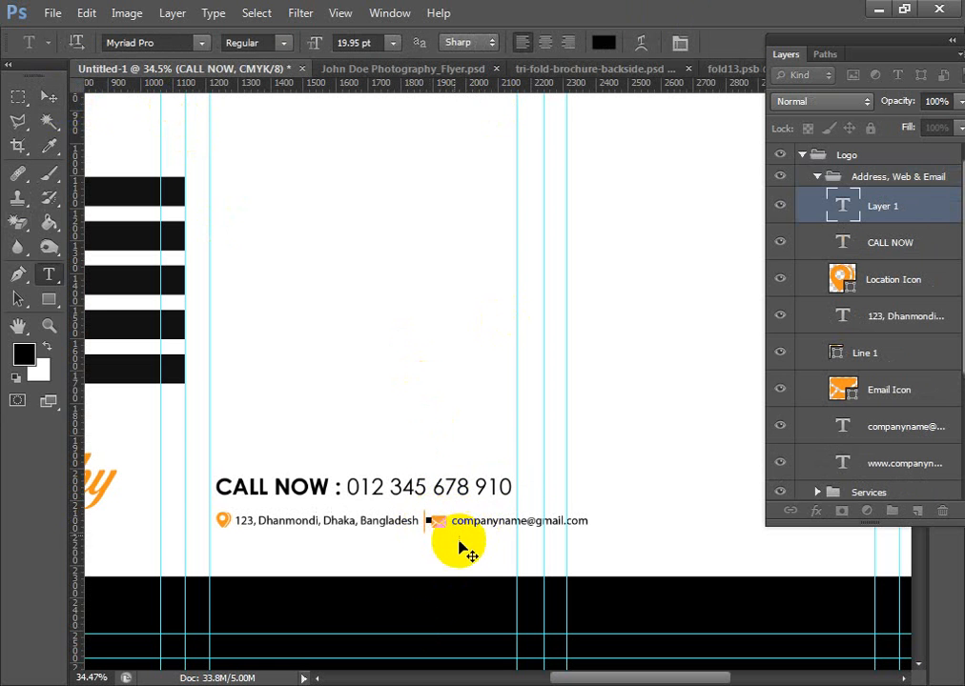
pyautogui.click(49, 96)
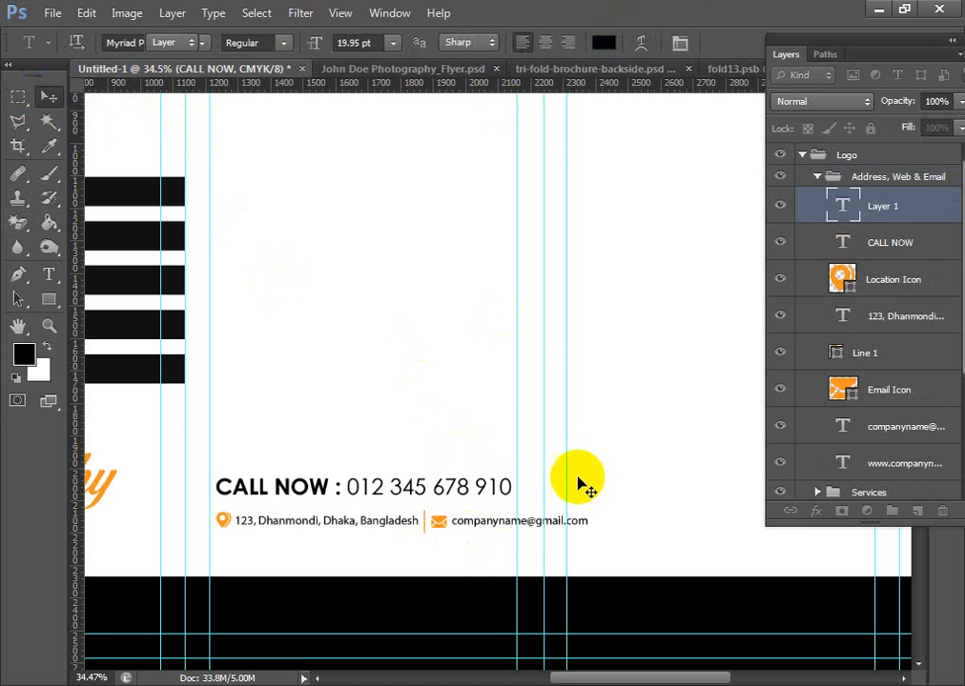
pyautogui.click(506, 520)
pyautogui.click(889, 426)
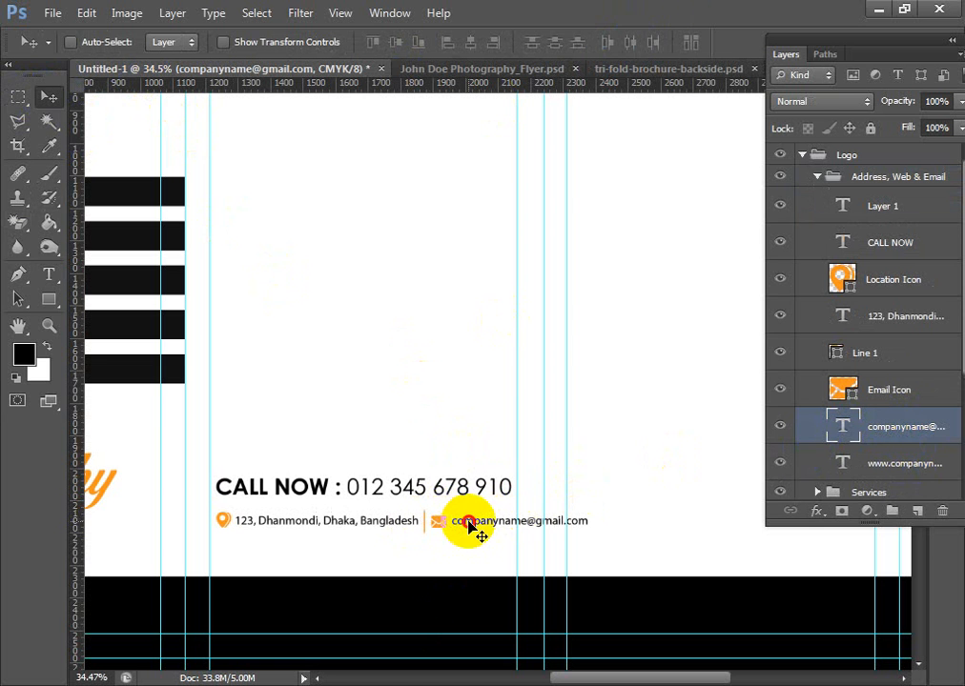
pyautogui.moveTo(467, 523); pyautogui.dragTo(430, 564)
pyautogui.hotkey('ctrl', 'z')
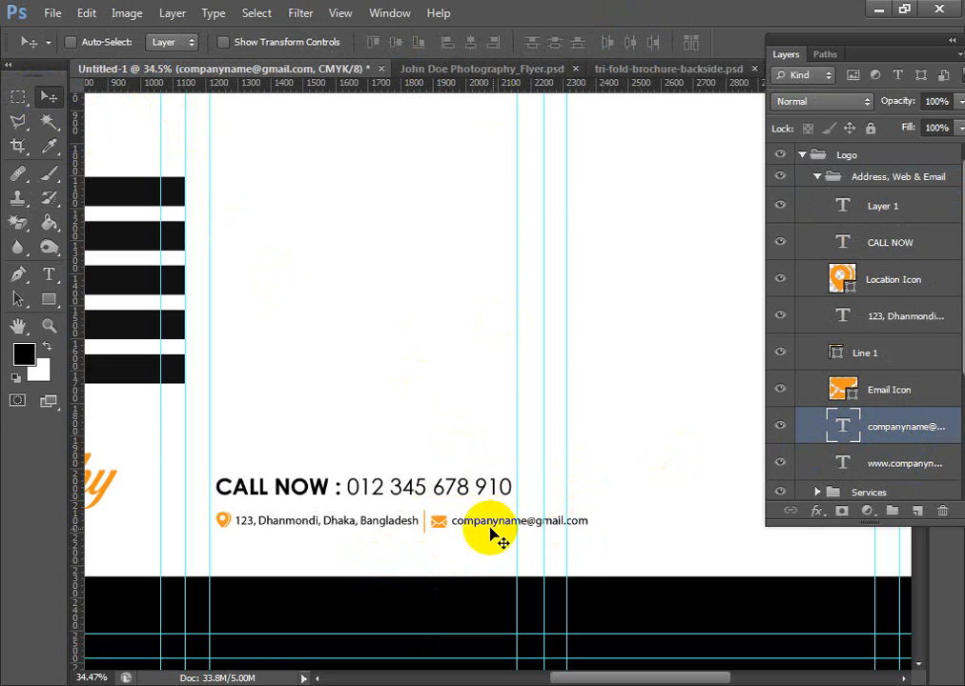
pyautogui.keyDown('ctrl'); pyautogui.keyDown('shift'); pyautogui.click(437, 522); pyautogui.keyUp('shift'); pyautogui.keyUp('ctrl')
pyautogui.moveTo(482, 522); pyautogui.dragTo(261, 560)
pyautogui.keyDown('ctrl'); pyautogui.click(425, 524); pyautogui.keyUp('ctrl')
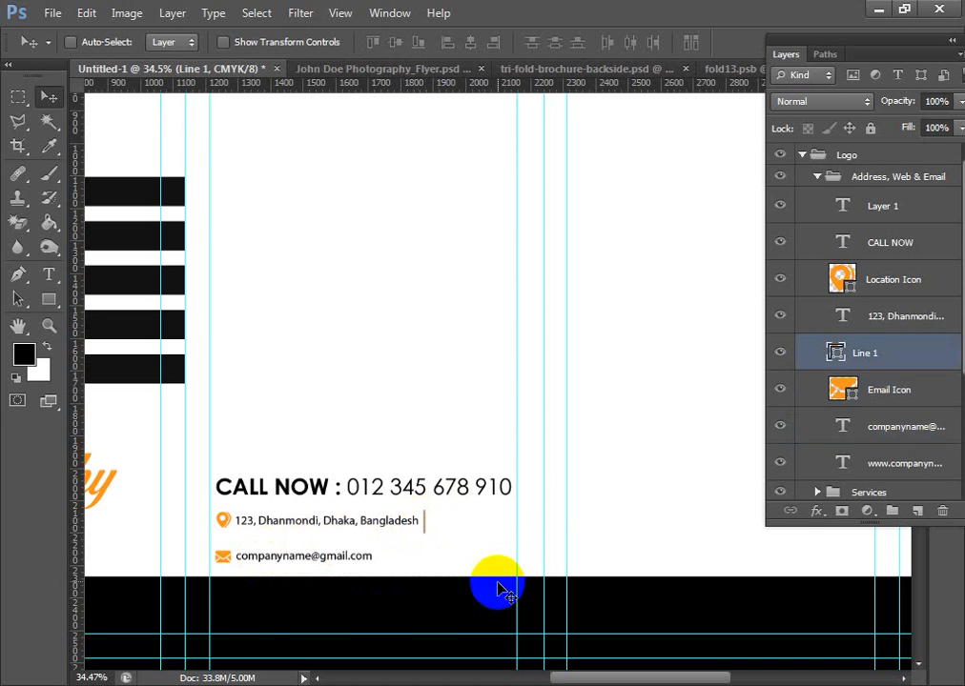
pyautogui.press('Delete')
# - Select the whole middle panel of the layout with a rectangular marquee and copy its merged artwork
pyautogui.scroll(-2, 474, 432)
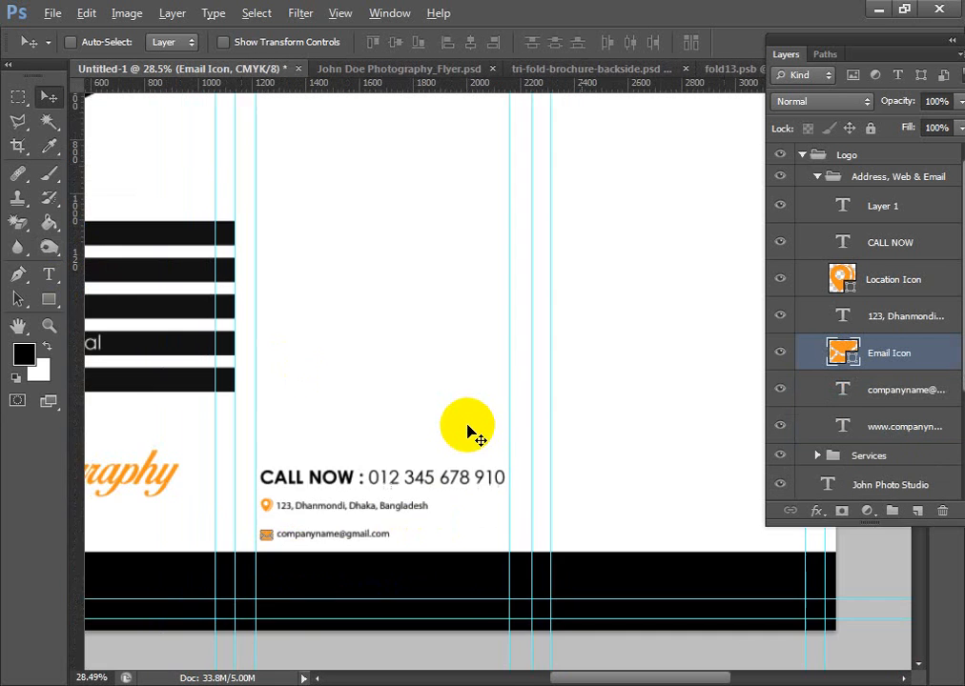
pyautogui.moveTo(513, 351); pyautogui.dragTo(599, 420)
pyautogui.scroll(-3, 597, 421)
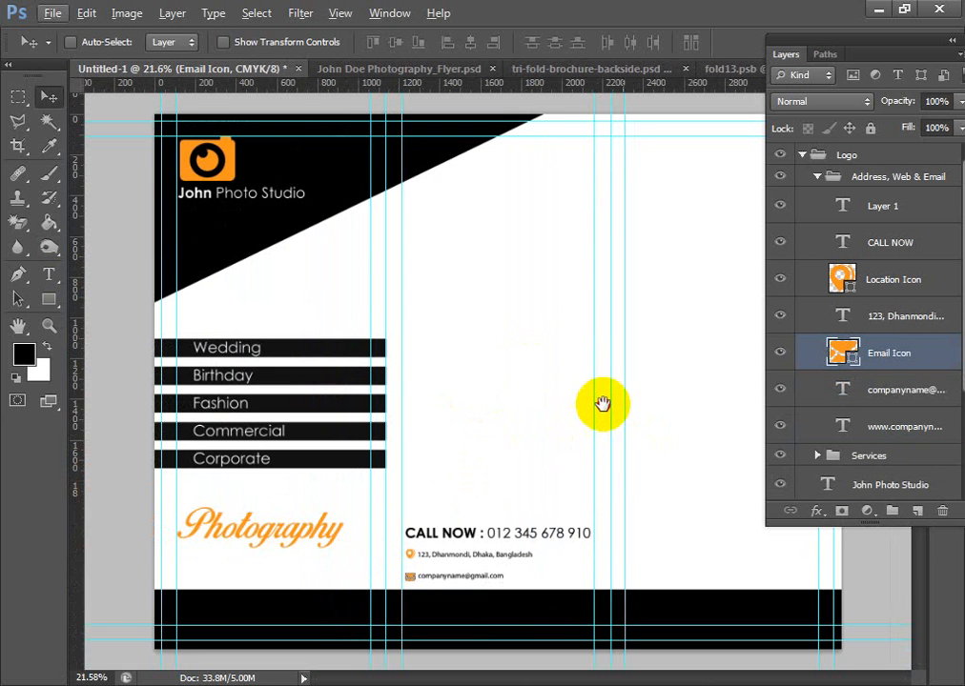
pyautogui.click(18, 97)
pyautogui.moveTo(430, 157); pyautogui.dragTo(611, 639)
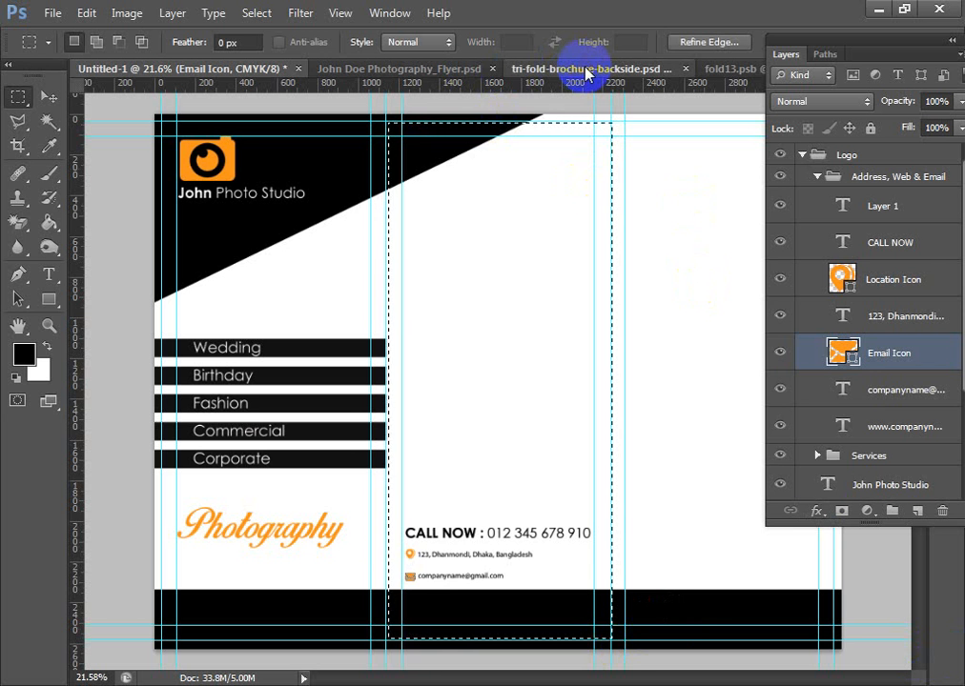
# - Open the FOLD2 smart object in tri-fold-brochure-backside.psd and paste the copied middle panel above its bg layer
pyautogui.click(588, 70)
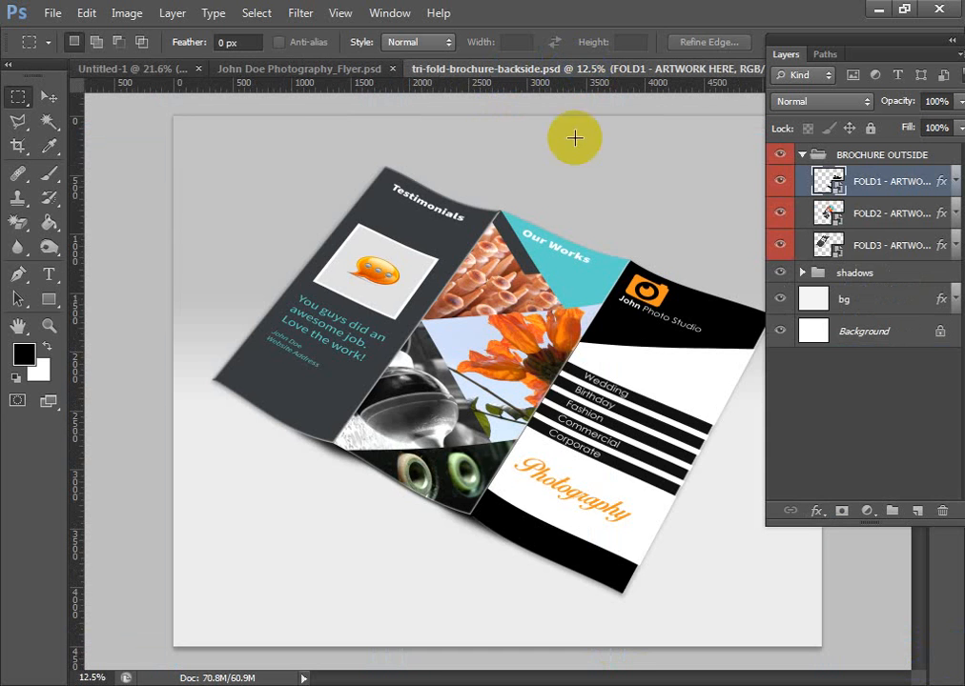
pyautogui.click(778, 218)
pyautogui.click(777, 218)
pyautogui.click(831, 214)
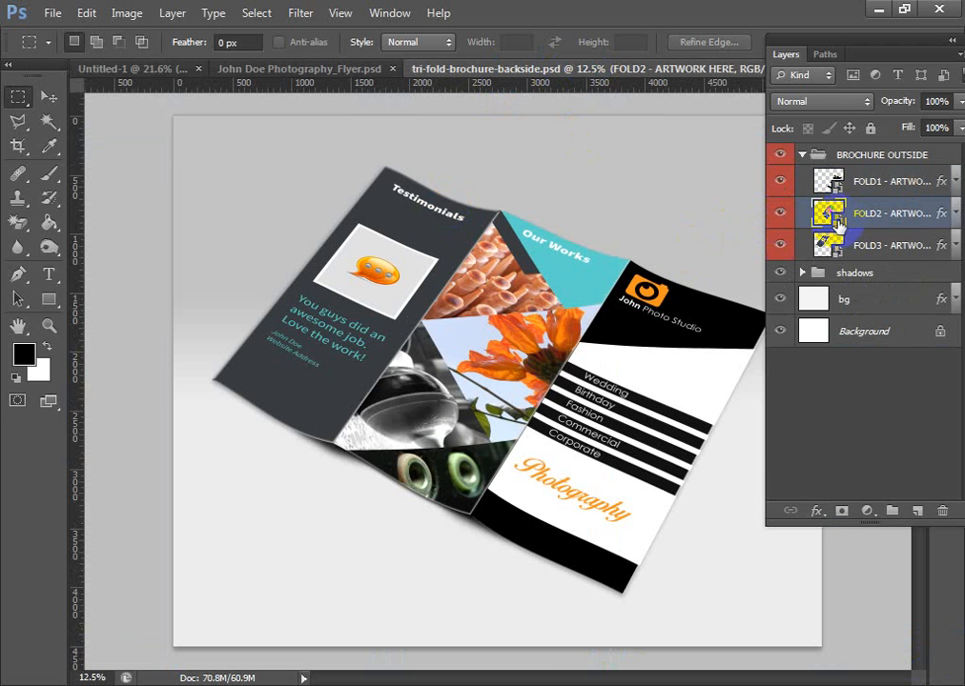
pyautogui.doubleClick(835, 217)
pyautogui.click(443, 286)
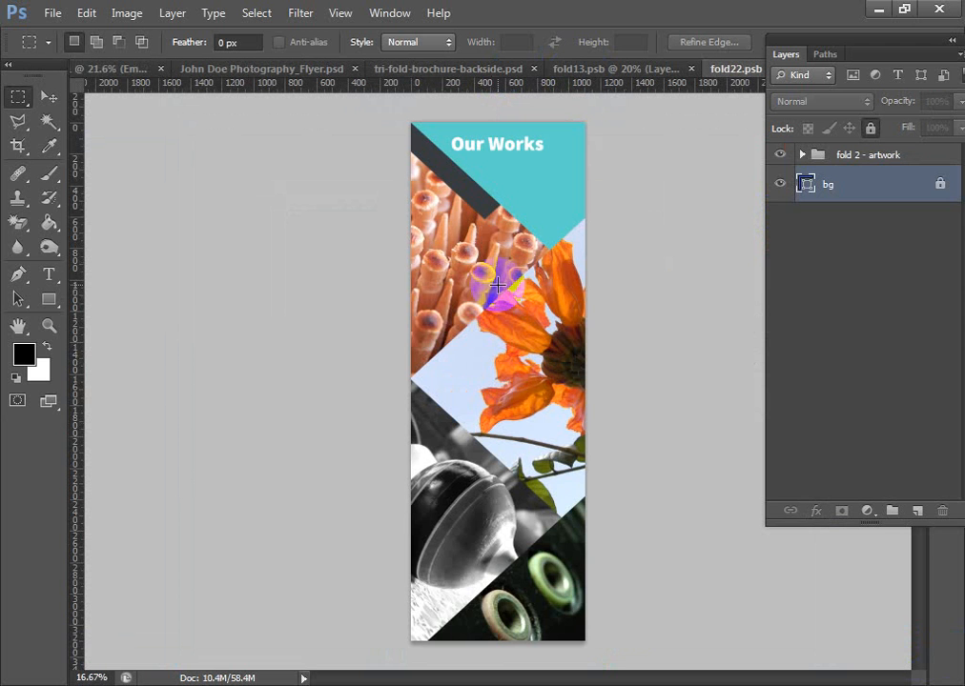
pyautogui.hotkey('ctrl', 'shift', 'alt', 'n')
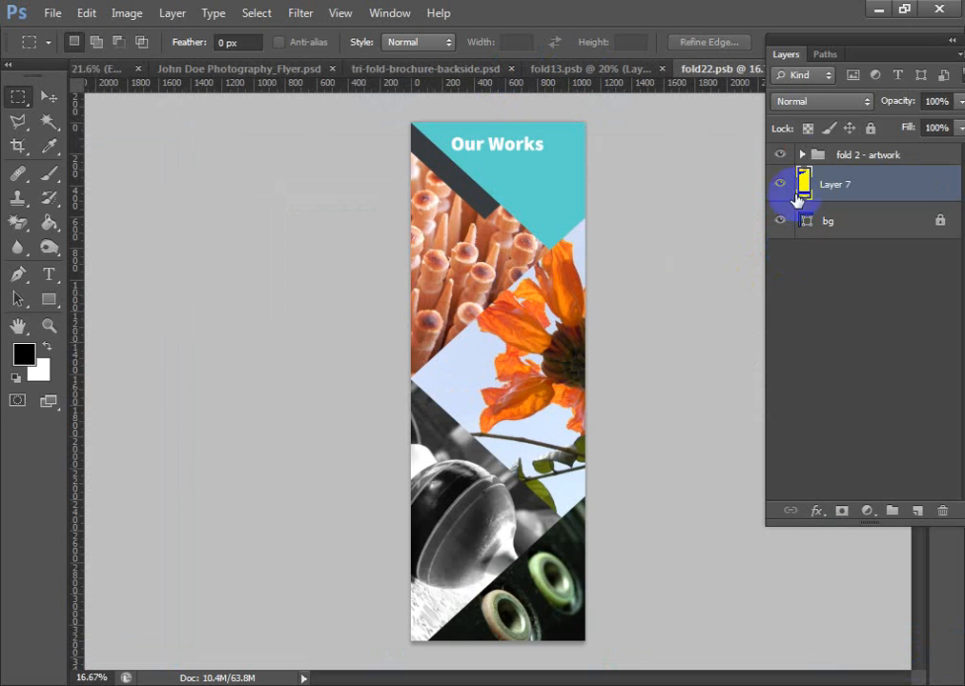
# - Hide the fold 2 - artwork group and the bg layer, and align the pasted panel with the canvas's top-left corner
pyautogui.click(781, 156)
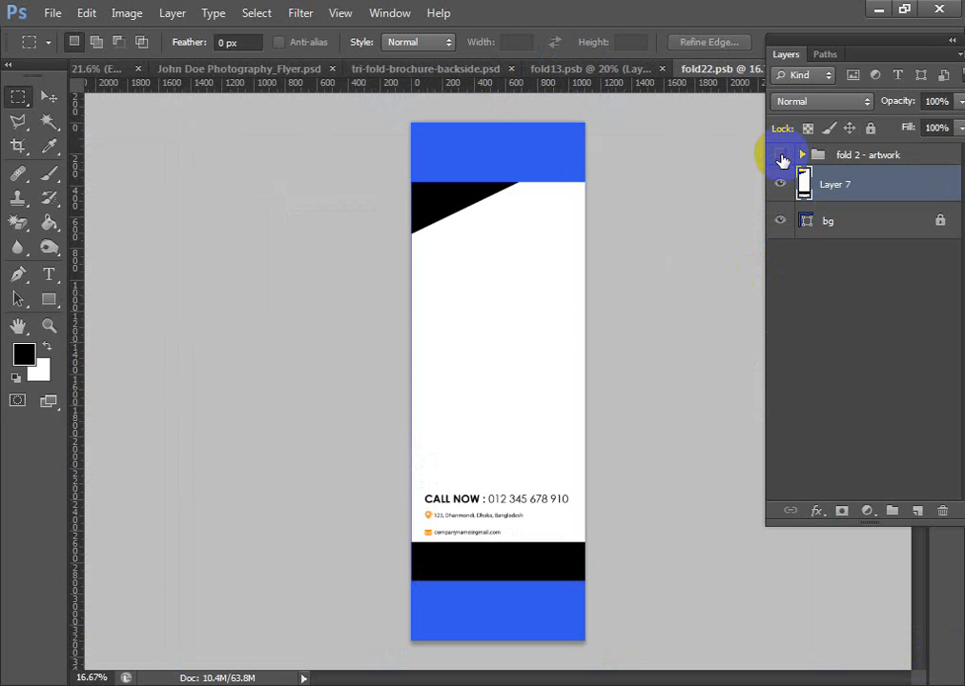
pyautogui.click(780, 221)
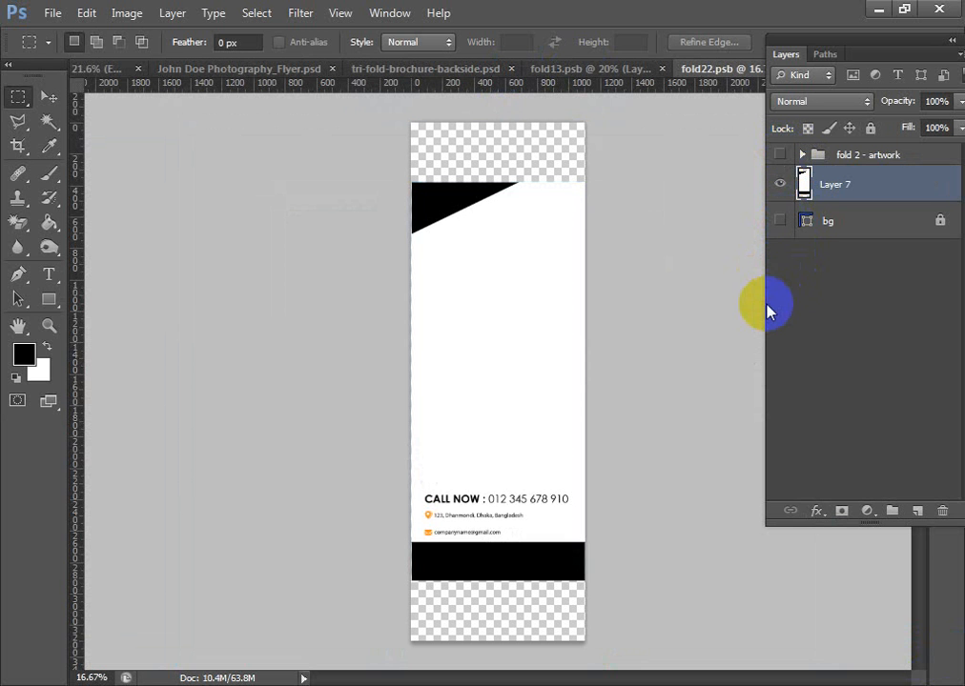
pyautogui.hotkey('ctrl', 't')
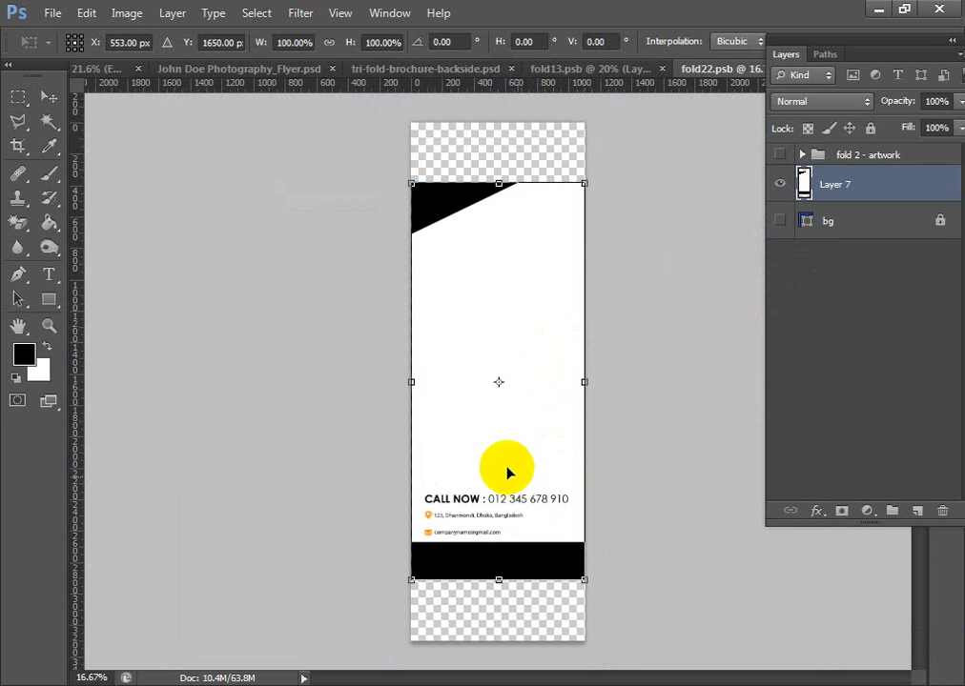
pyautogui.moveTo(508, 472); pyautogui.dragTo(504, 406)
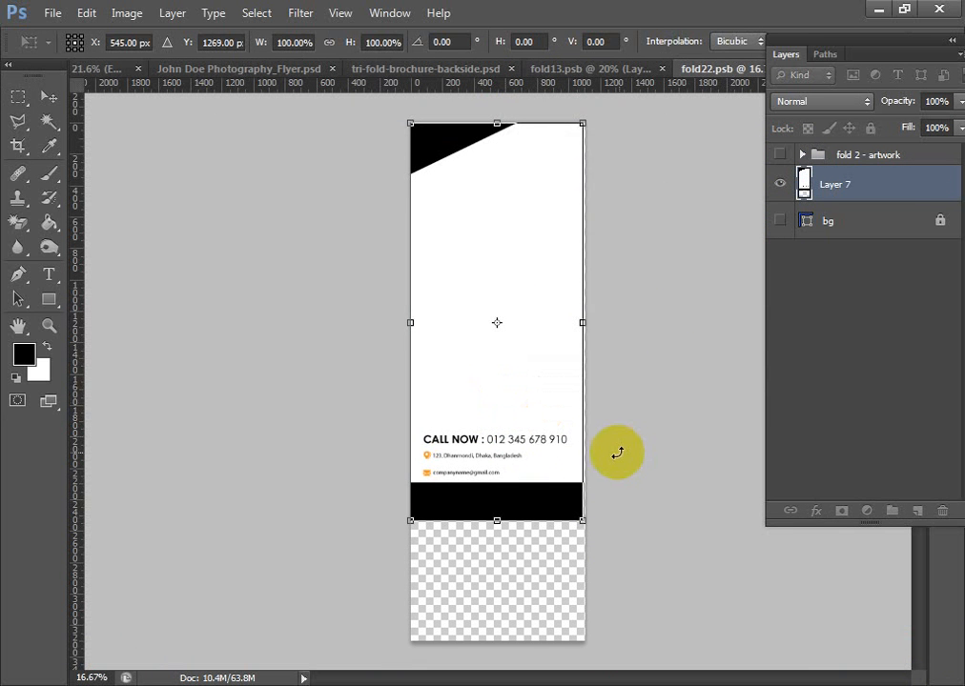
pyautogui.press('Return')
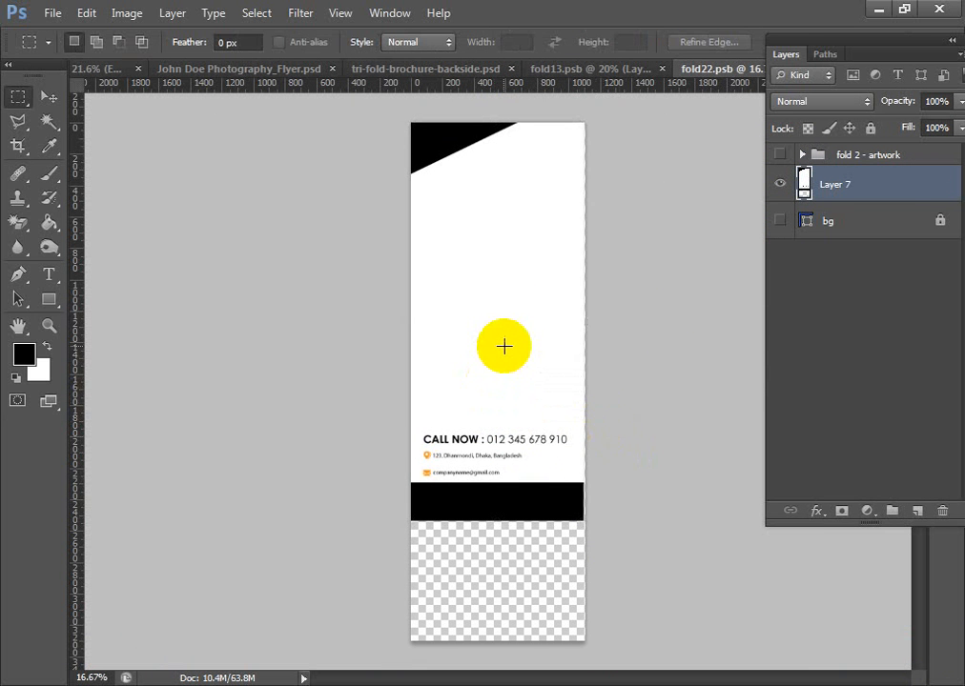
# - Stretch the pasted panel to 100.91% width so it fills the canvas from side to side
pyautogui.hotkey('ctrl', 't')
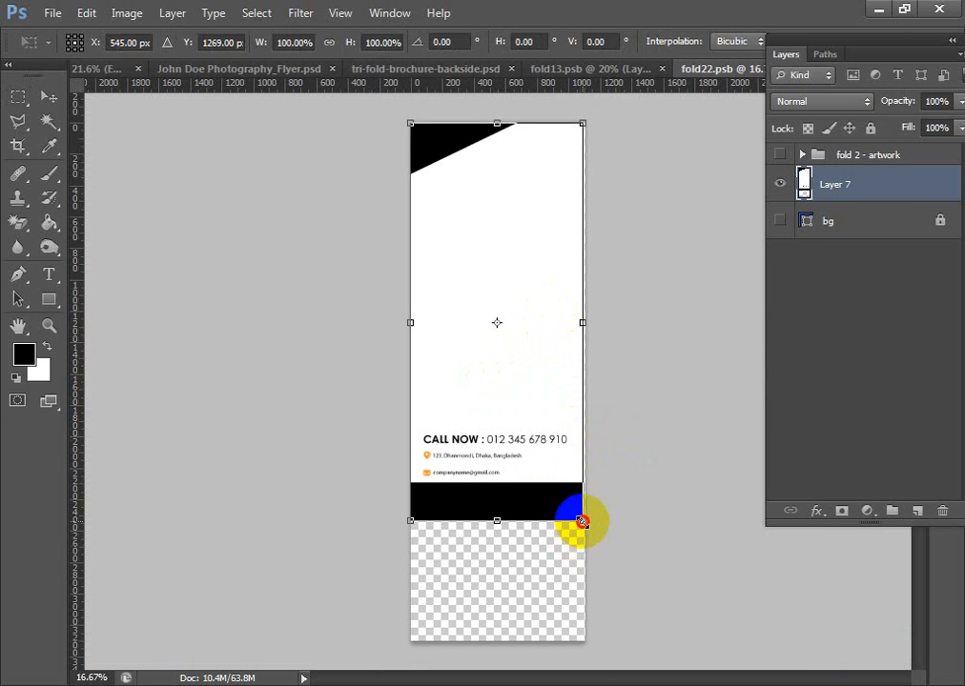
pyautogui.moveTo(583, 522); pyautogui.dragTo(584, 522)
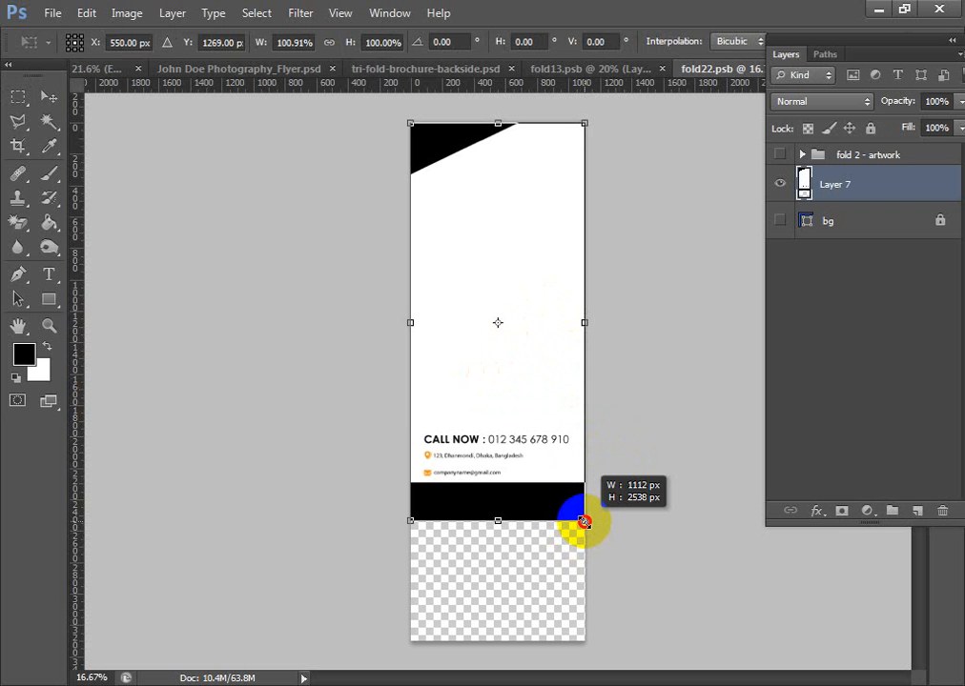
pyautogui.press('Return')
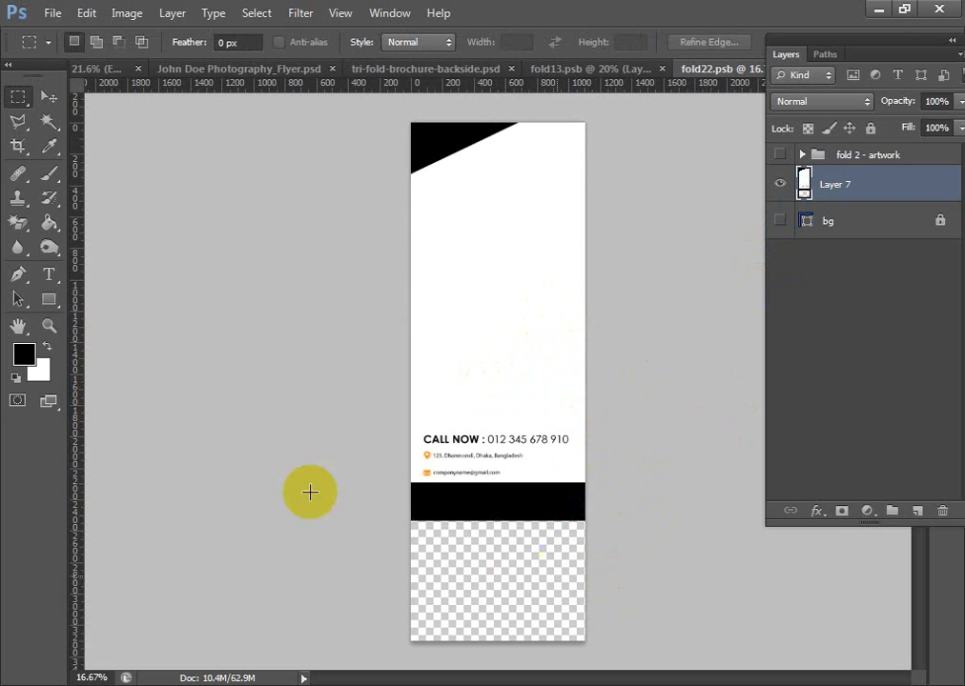
# - Crop the empty area below the pasted panel so the canvas ends at the black footer bar
pyautogui.click(24, 150)
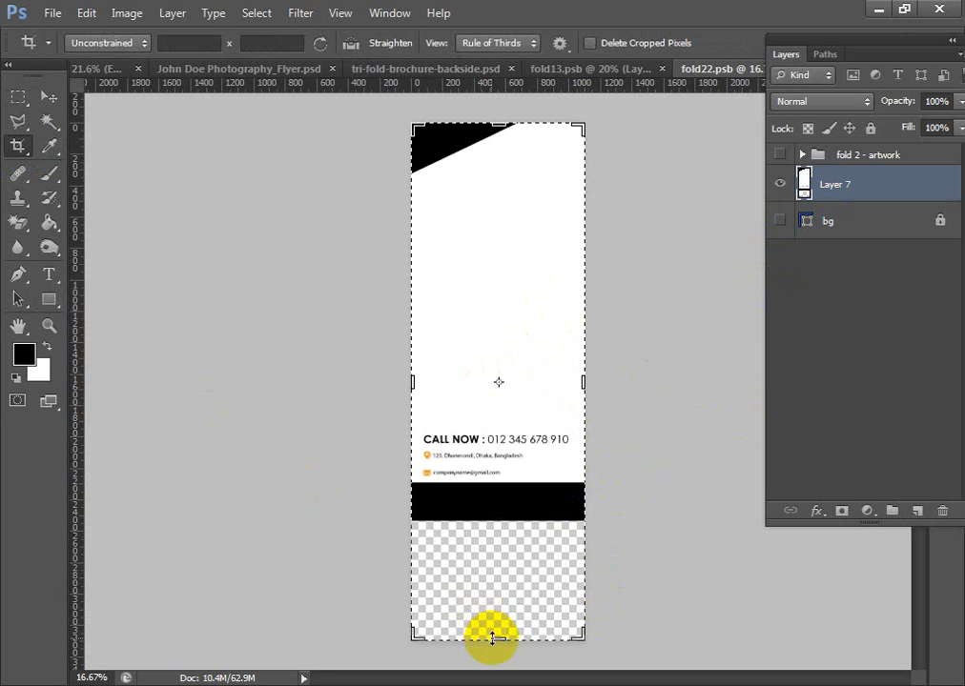
pyautogui.moveTo(491, 637); pyautogui.dragTo(487, 579)
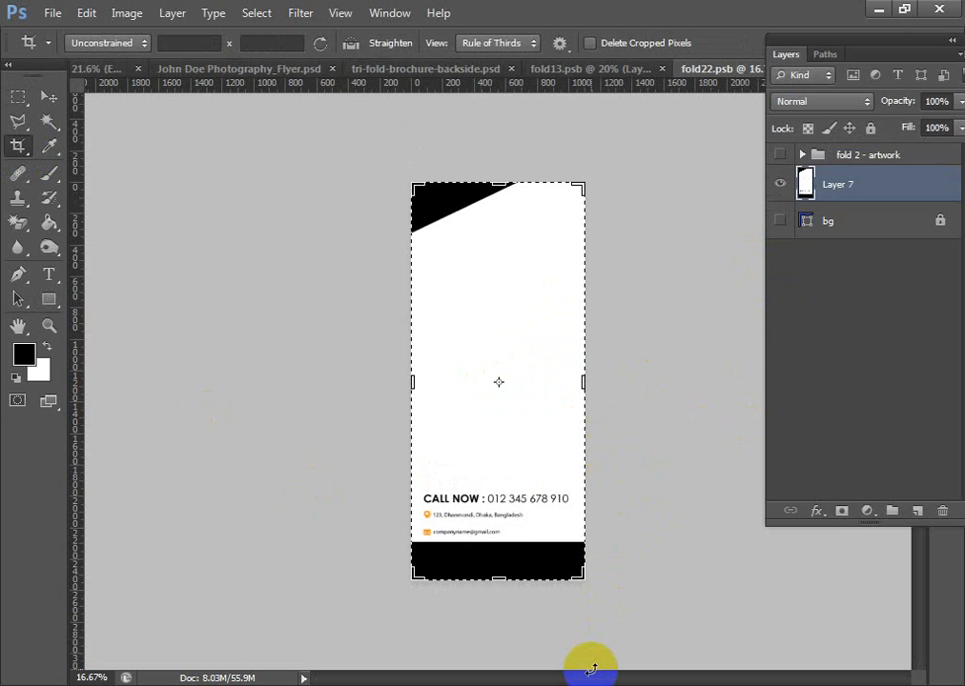
pyautogui.click(47, 97)
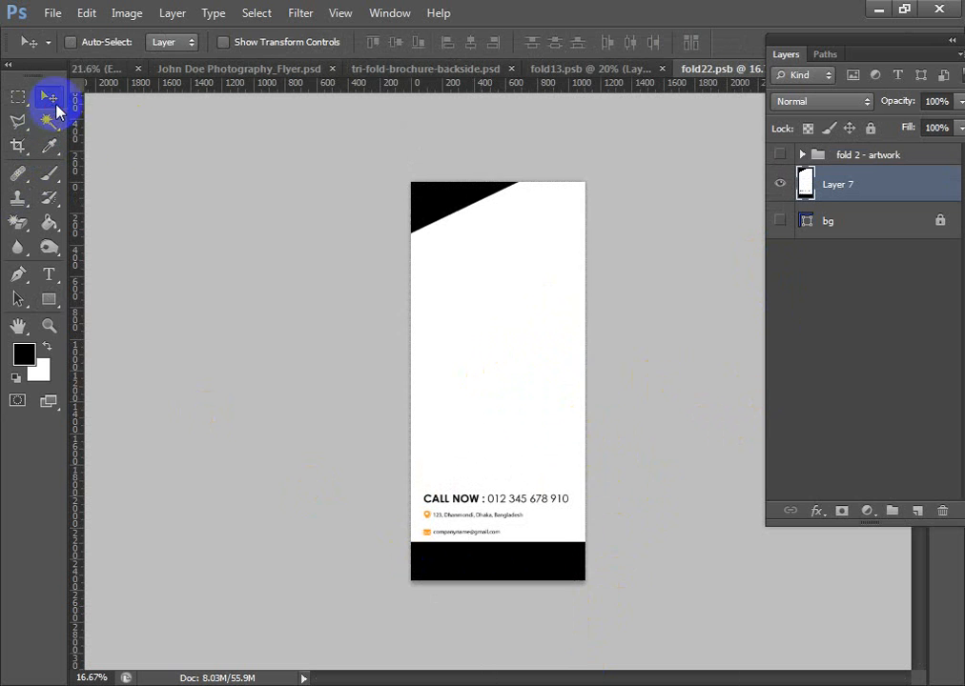
# - Save and close fold22.psb to update the middle fold of the brochure mockup
pyautogui.hotkey('ctrl', 's')
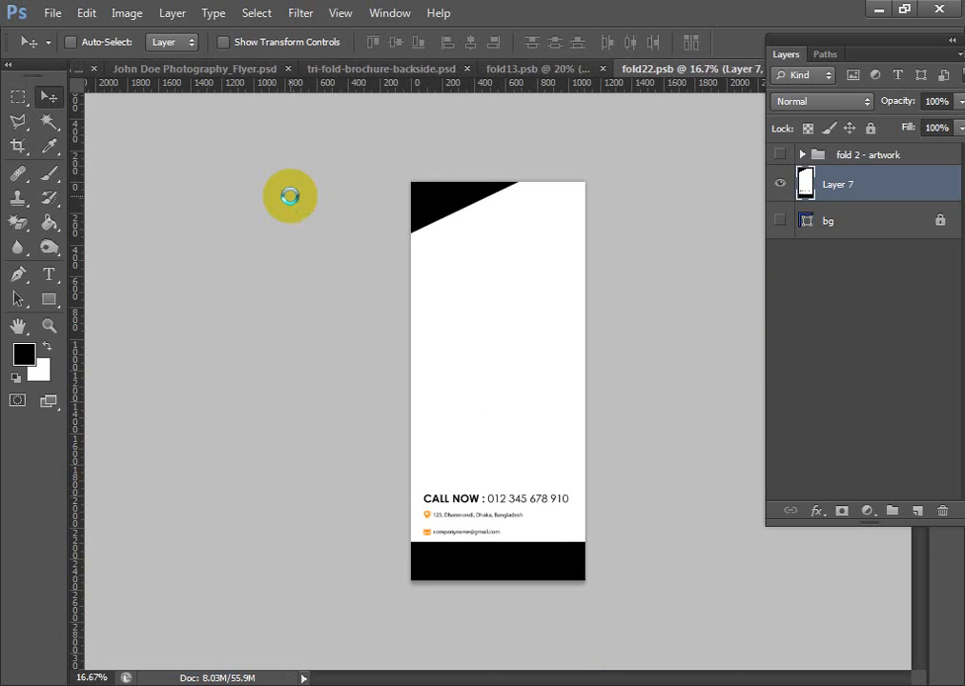
pyautogui.rightClick(710, 87)
pyautogui.click(764, 105)
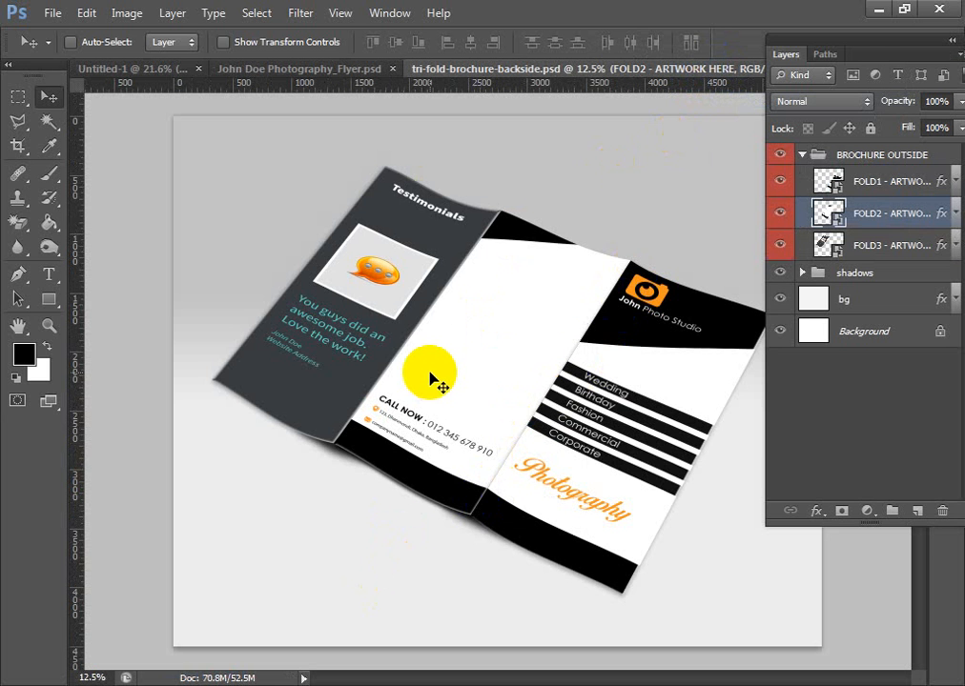
# - Close tri-fold-brochure-backside.psd without saving and clear the marquee selection in the Untitled-1 layout
pyautogui.click(601, 355)
pyautogui.moveTo(600, 354); pyautogui.dragTo(609, 353)
pyautogui.hotkey('ctrl', 'w')
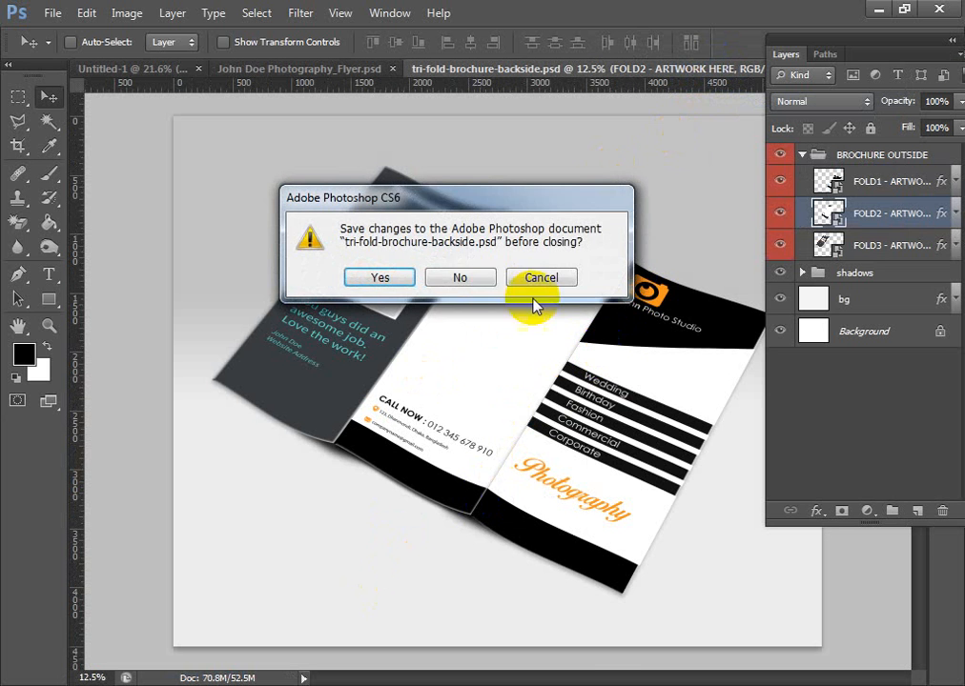
pyautogui.click(458, 283)
pyautogui.hotkey('ctrl', 'd')
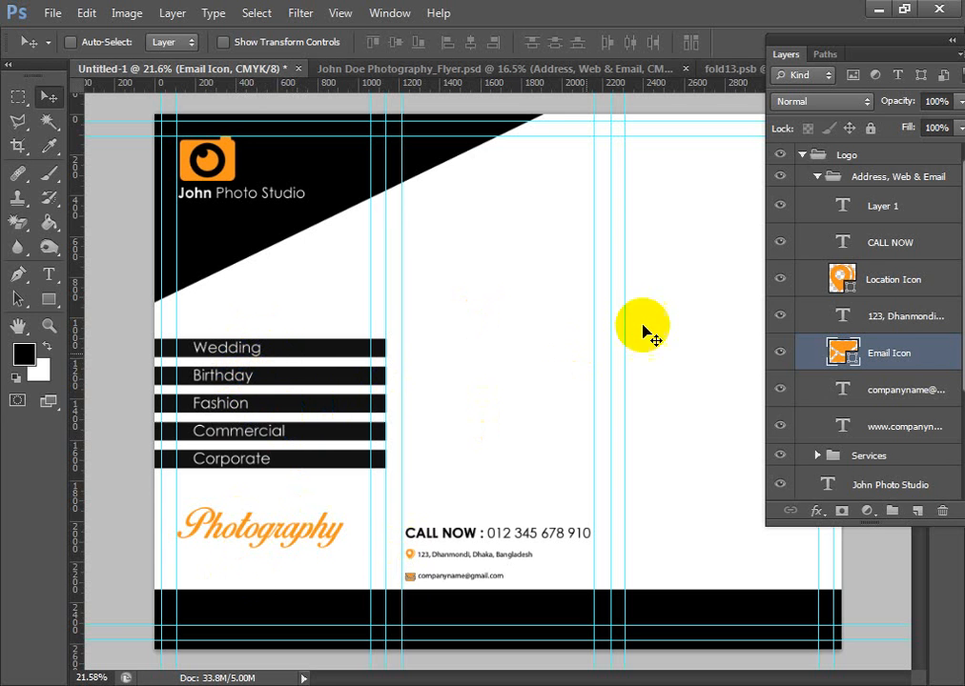
# - Collapse the Logo group, add an empty layer above it, and place that layer in a group named text
pyautogui.click(816, 178)
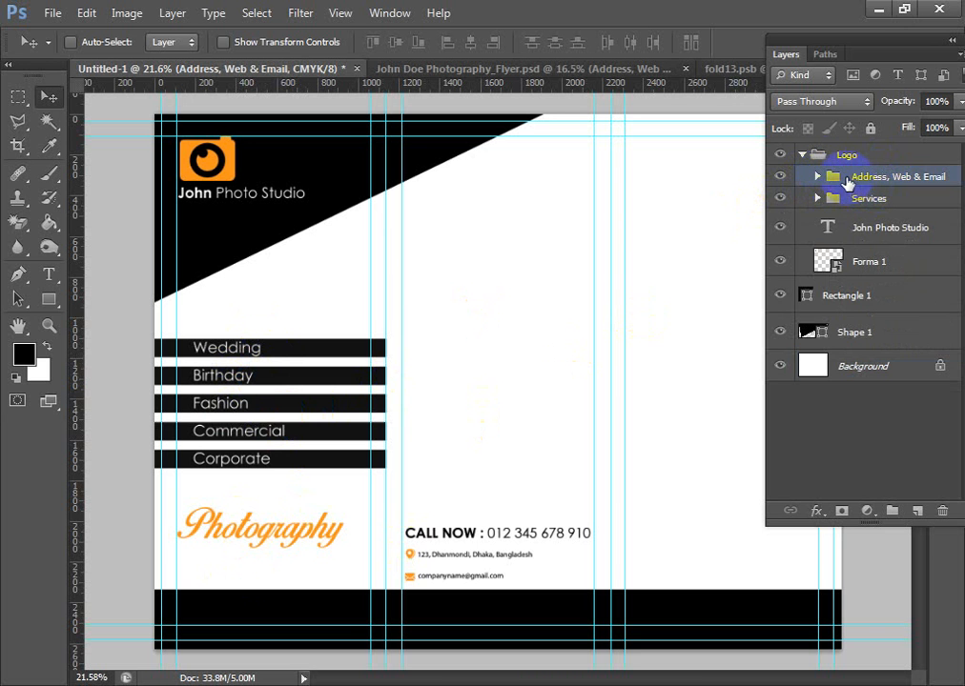
pyautogui.click(802, 156)
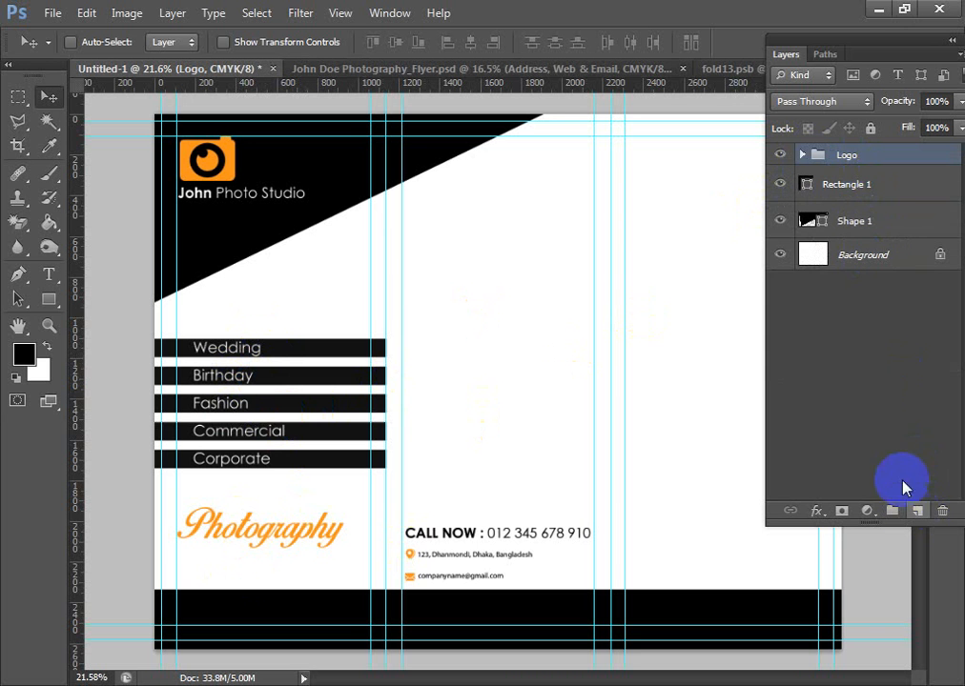
pyautogui.click(917, 511)
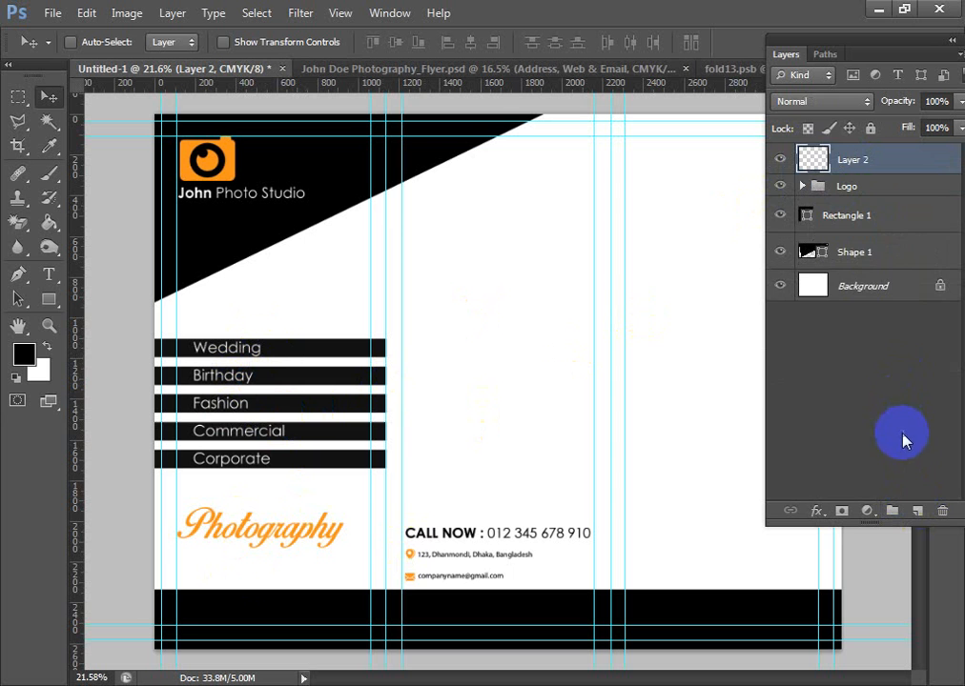
pyautogui.hotkey('ctrl', 'g')
pyautogui.doubleClick(849, 156)
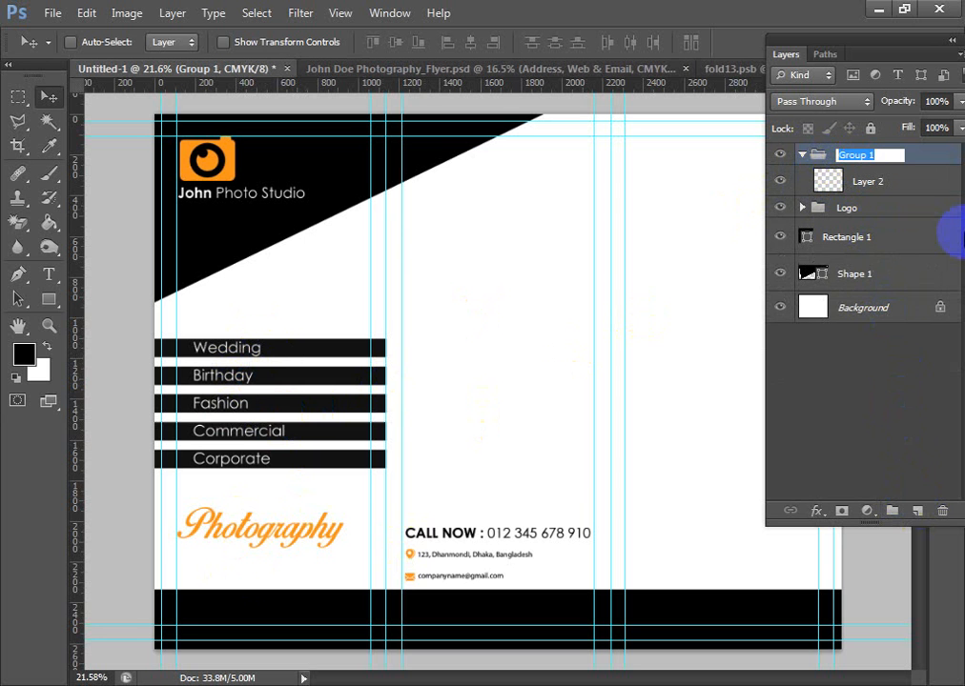
pyautogui.write('text')
pyautogui.press('Return')
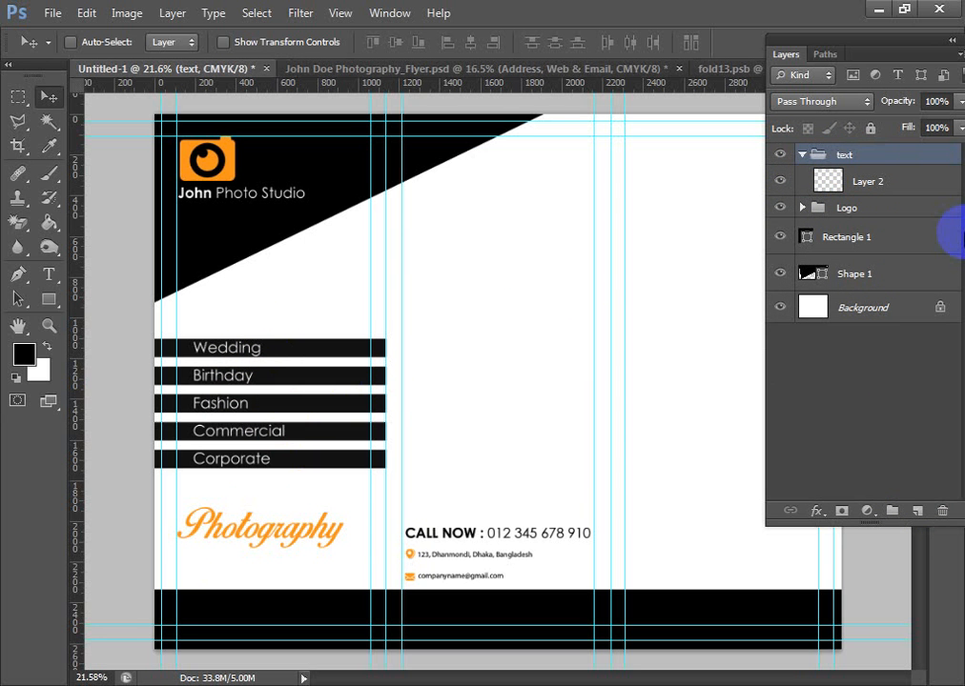
# - Group Layer 2 inside the text group, name the new subgroup 1st page text, and collapse it
pyautogui.click(875, 182)
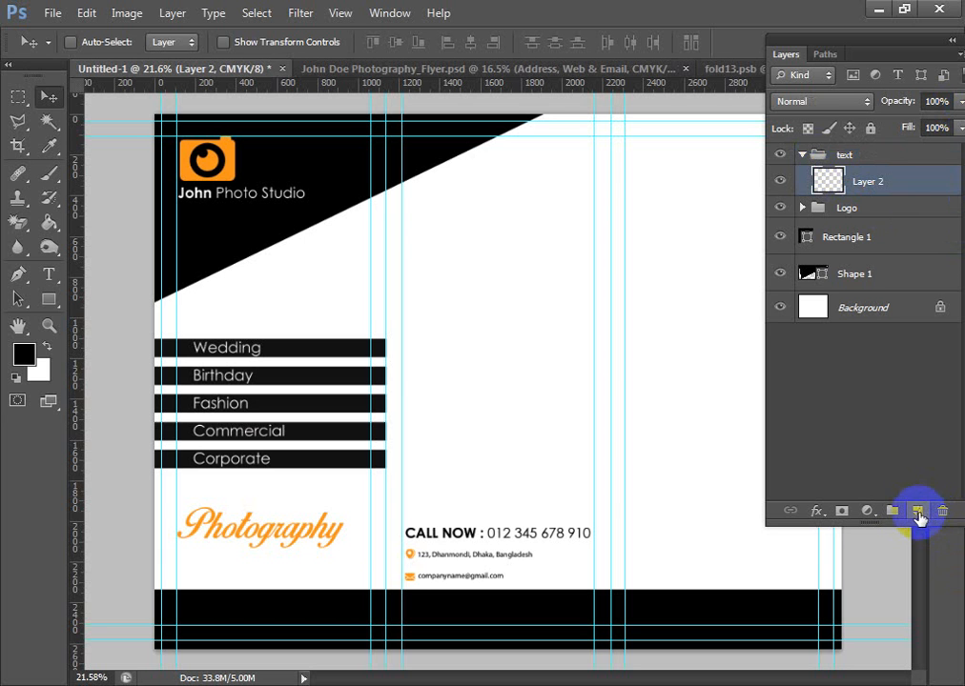
pyautogui.hotkey('ctrl', 'g')
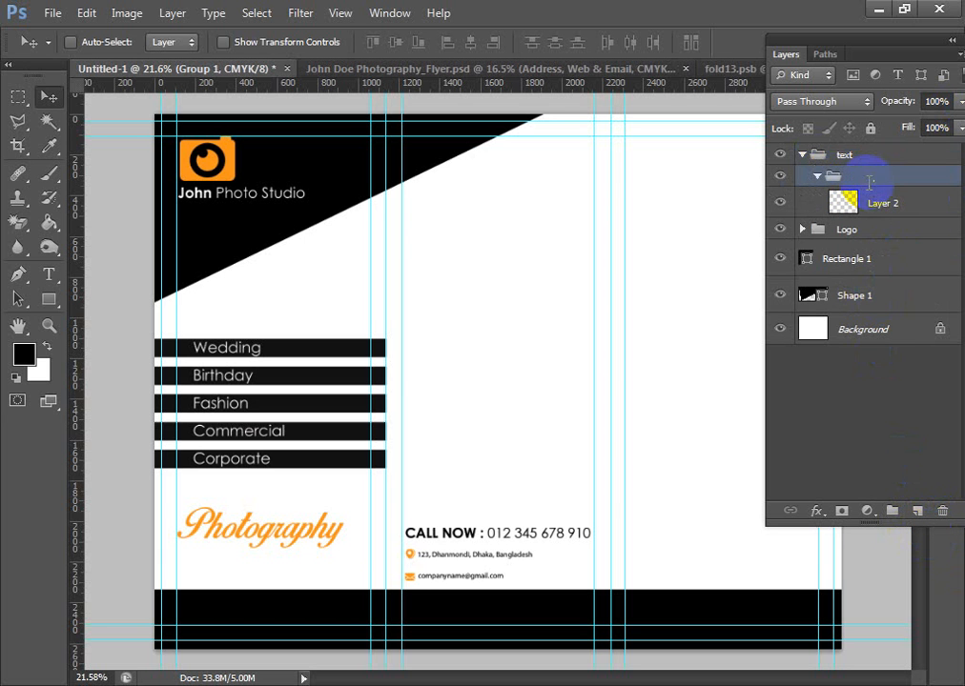
pyautogui.doubleClick(867, 178)
pyautogui.write('1s')
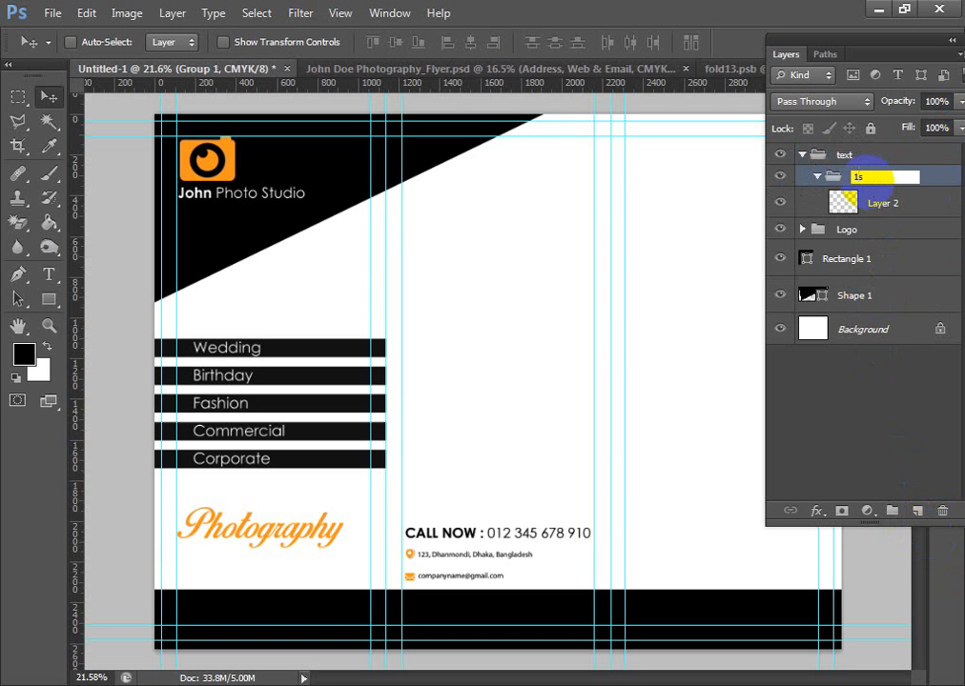
pyautogui.write('t page text')
pyautogui.press('Return')
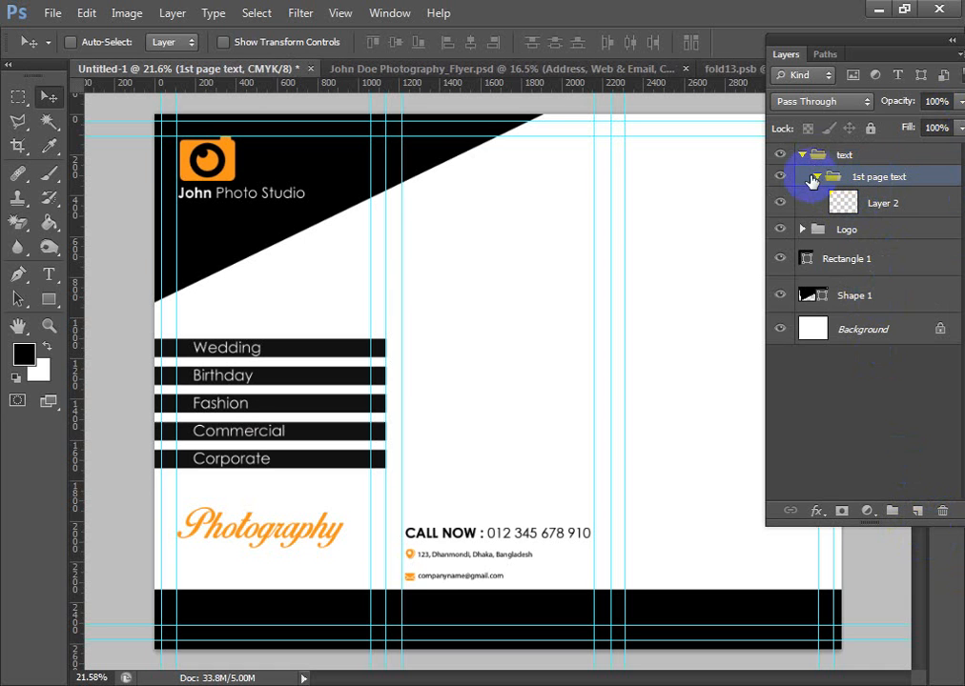
pyautogui.click(817, 176)
# - Add three empty layers directly above the Logo group
pyautogui.click(866, 199)
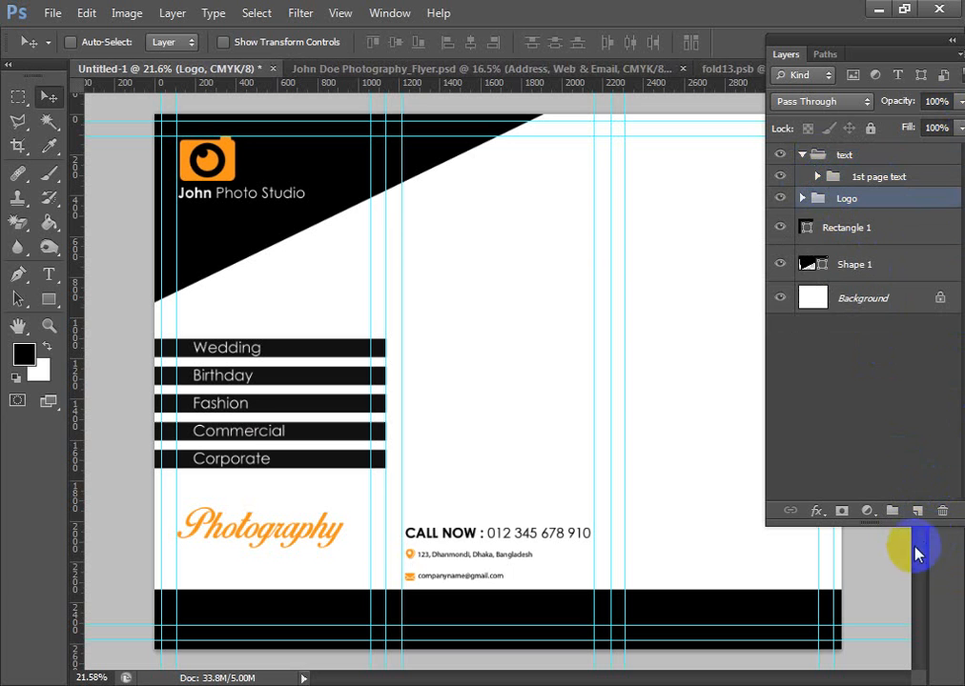
pyautogui.click(915, 511)
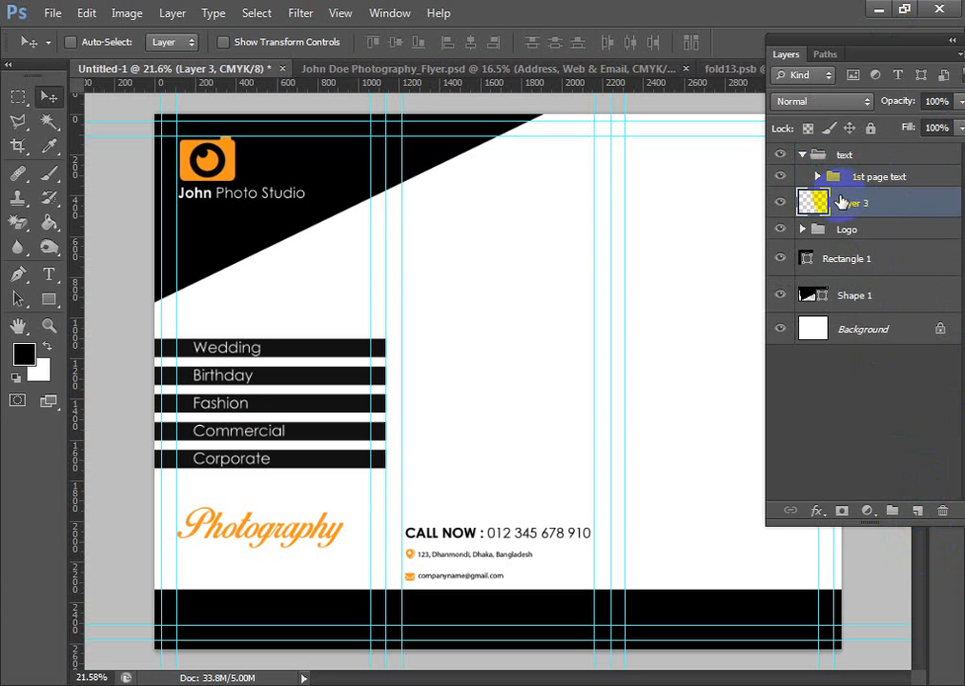
pyautogui.click(918, 516)
pyautogui.click(917, 516)
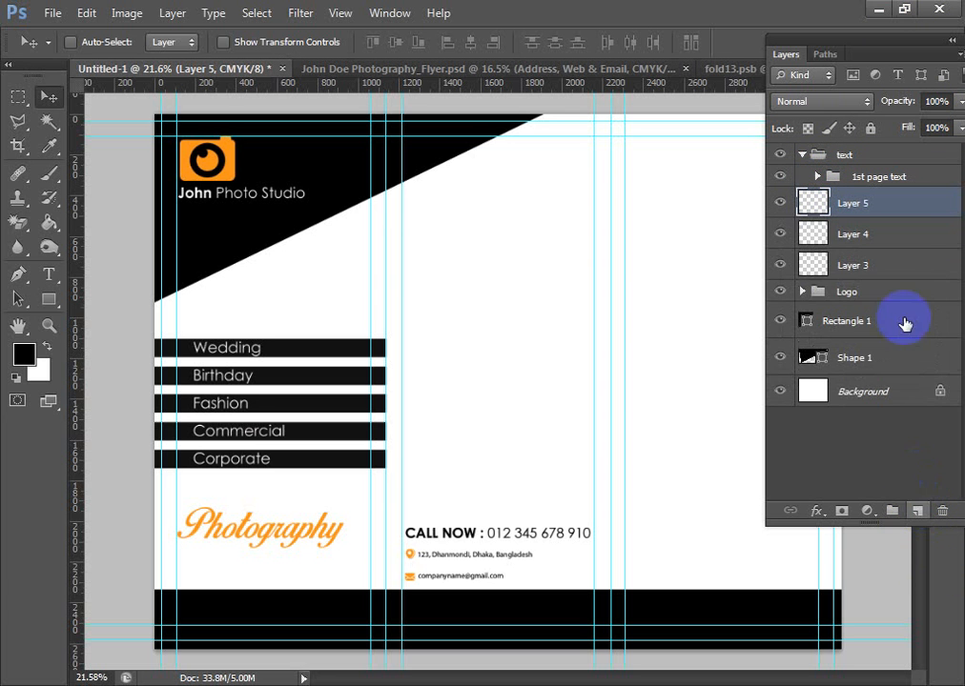
# - Put Layer 5 in its own group and rename that group 2ndjfgdji
pyautogui.hotkey('ctrl', 'g')
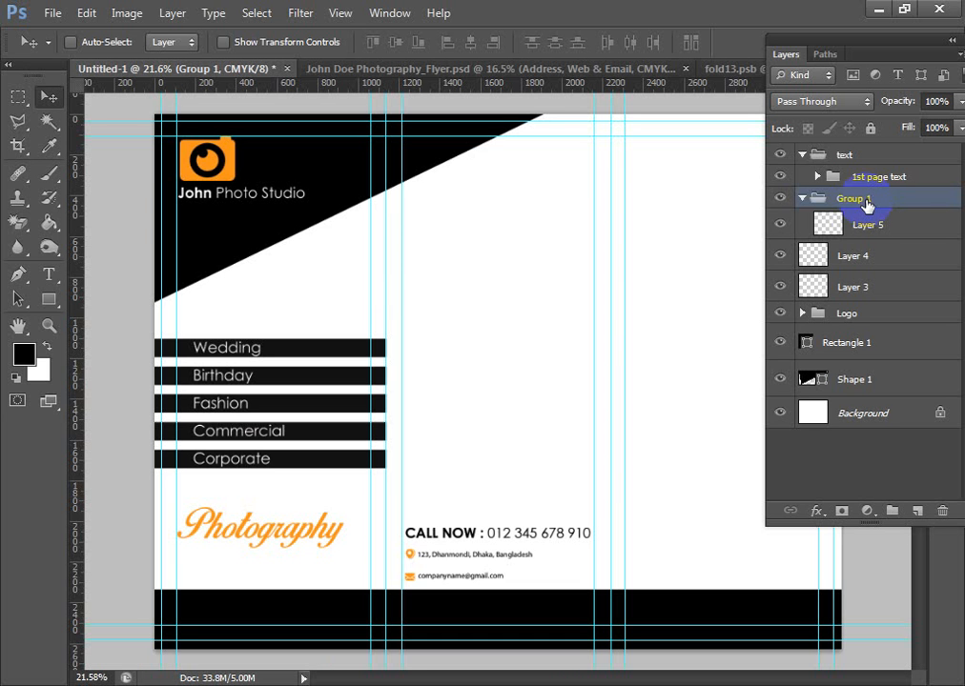
pyautogui.doubleClick(854, 198)
pyautogui.write('2ndjfgdji')
pyautogui.press('Return')
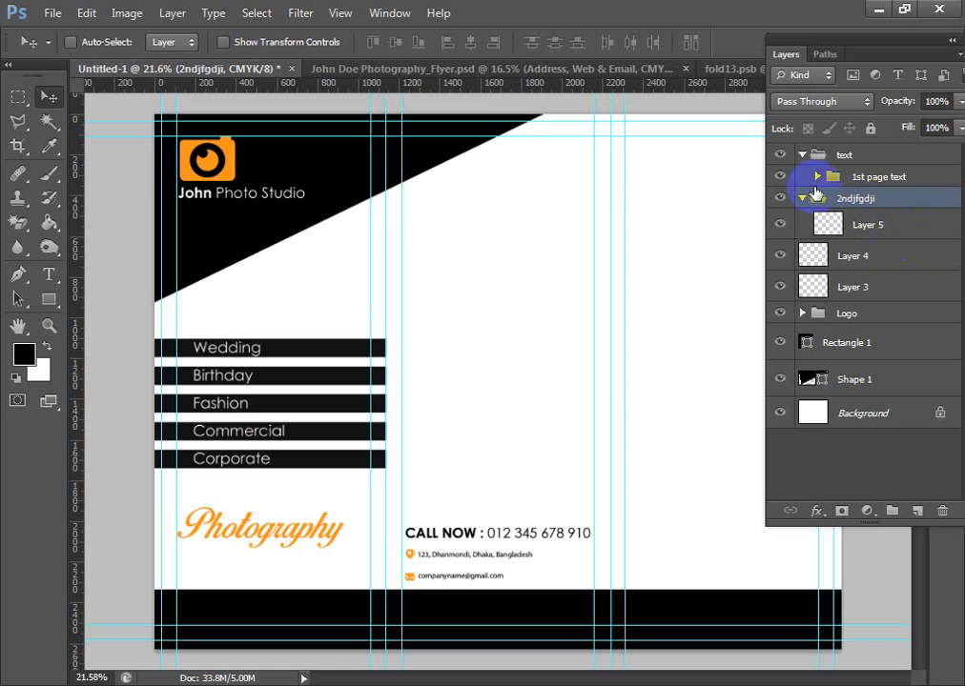
# - Move the 2ndjfgdji group below Layer 4 and back above it, leaving the group collapsed
pyautogui.click(802, 155)
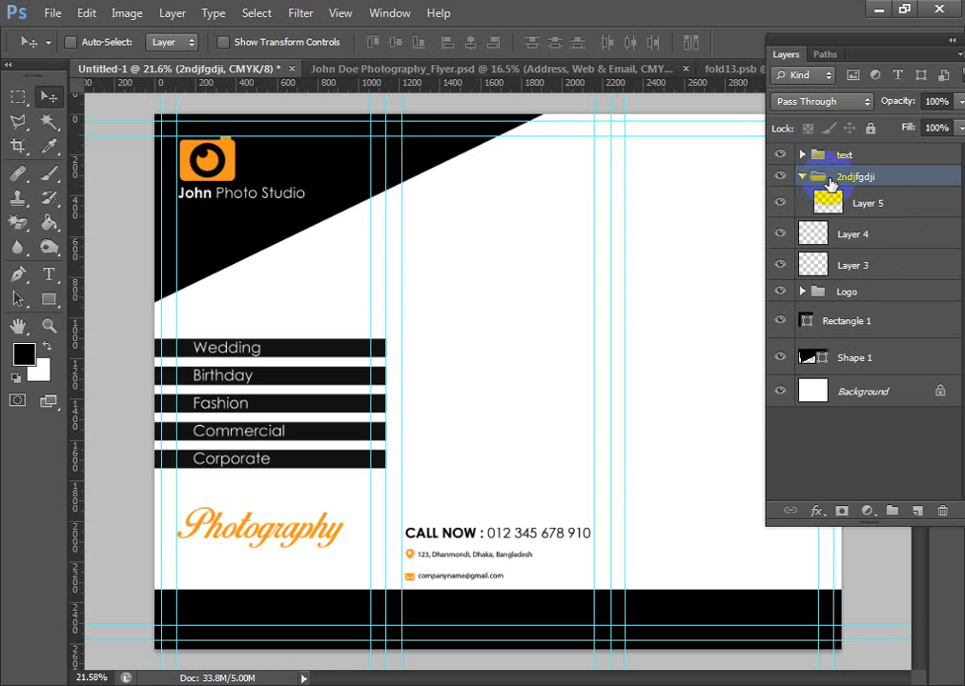
pyautogui.hotkey('ctrl', '[')
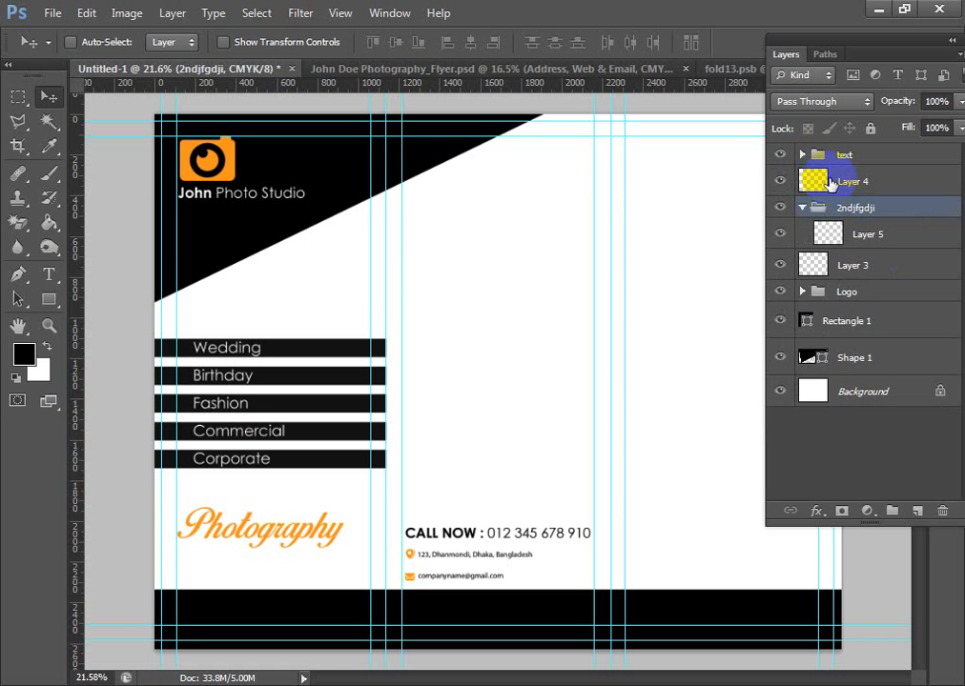
pyautogui.click(803, 156)
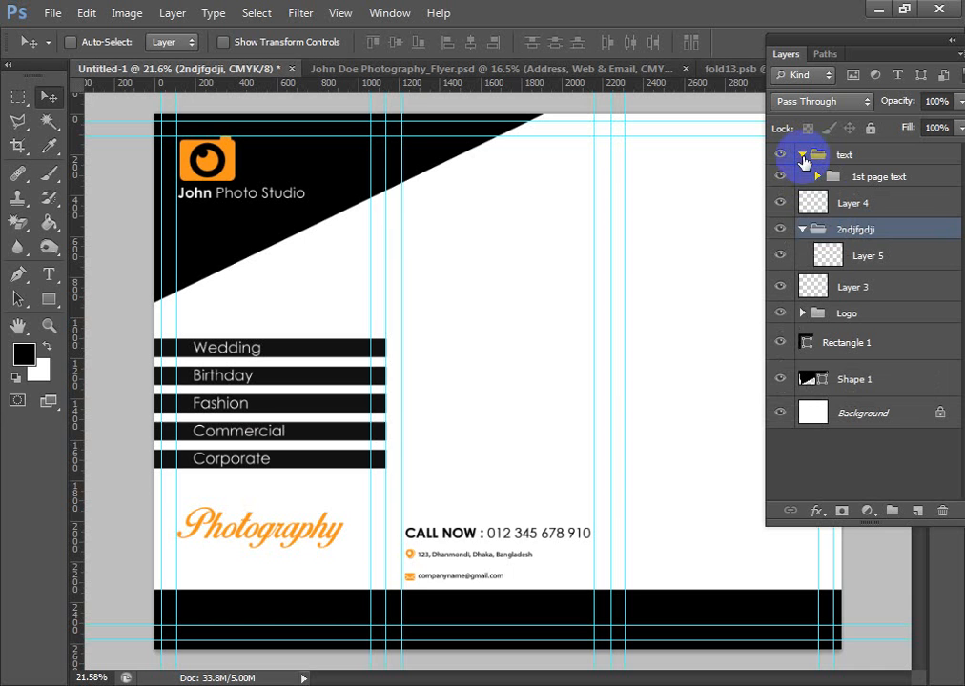
pyautogui.moveTo(812, 229); pyautogui.dragTo(850, 197)
pyautogui.click(803, 198)
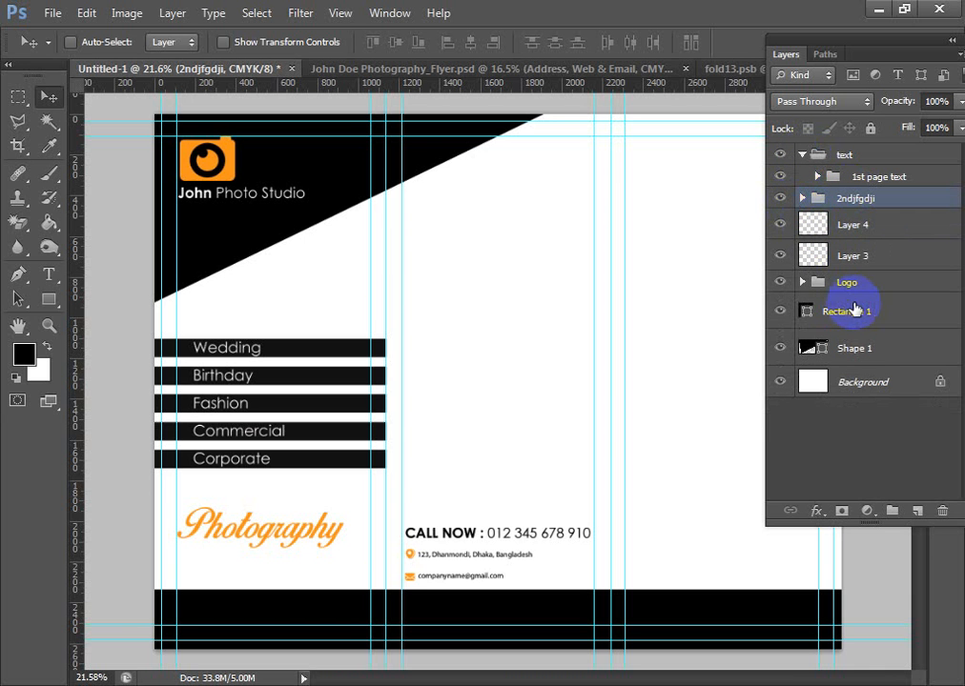
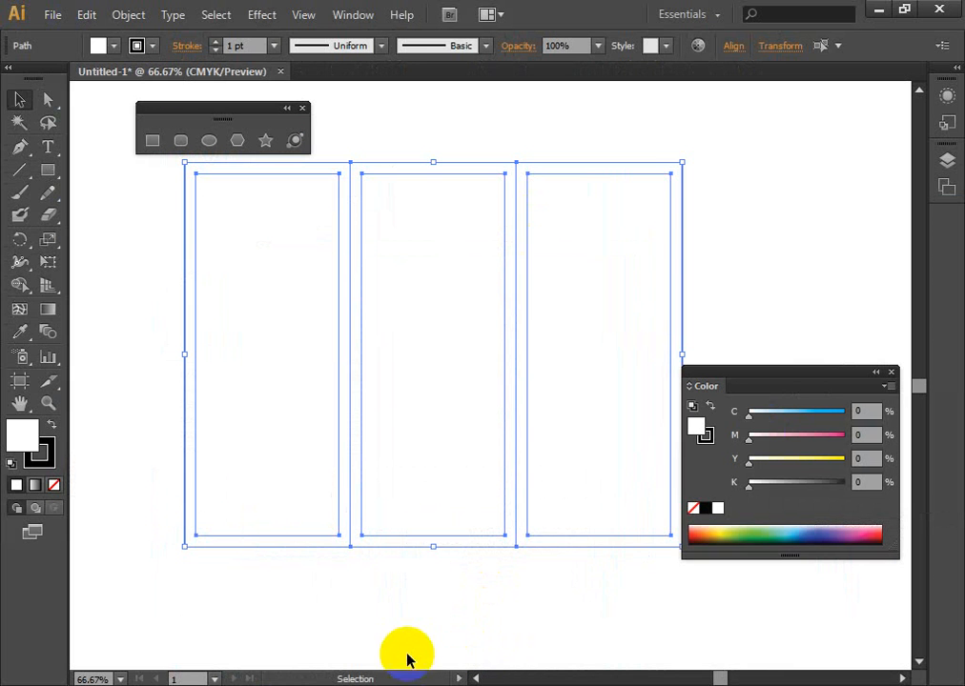
# - Switch to Illustrator and try offsetting all the panel and margin rectangles outward by 0.25 in, then undo the offset
pyautogui.moveTo(164, 404); pyautogui.dragTo(192, 428)
pyautogui.moveTo(116, 327); pyautogui.dragTo(735, 628)
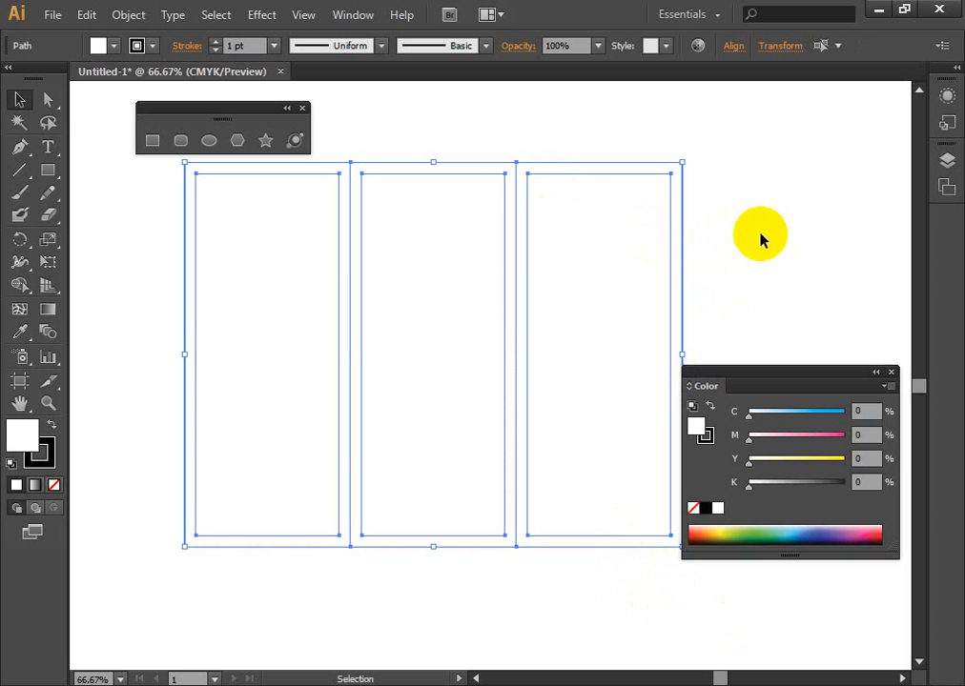
pyautogui.click(124, 18)
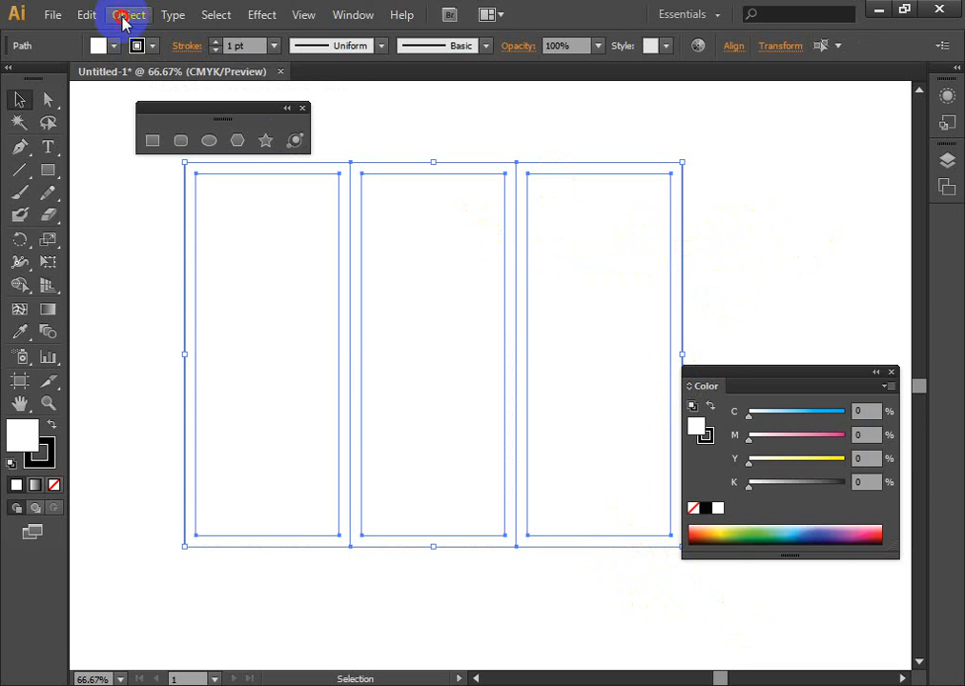
pyautogui.moveTo(246, 400)
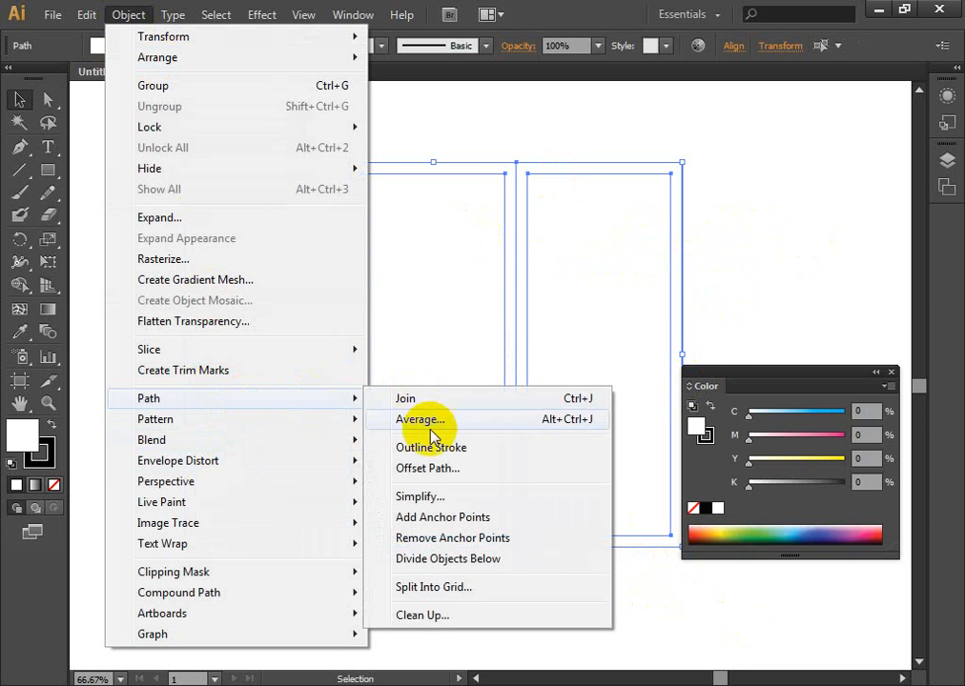
pyautogui.click(428, 468)
pyautogui.moveTo(625, 209); pyautogui.dragTo(691, 209)
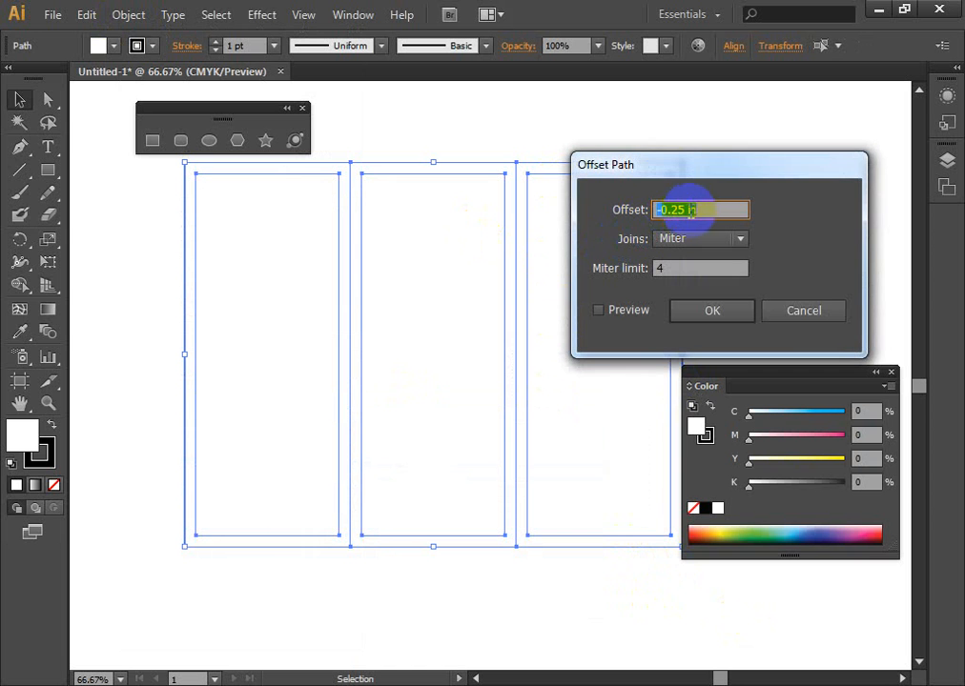
pyautogui.click(663, 210)
pyautogui.press('BackSpace')
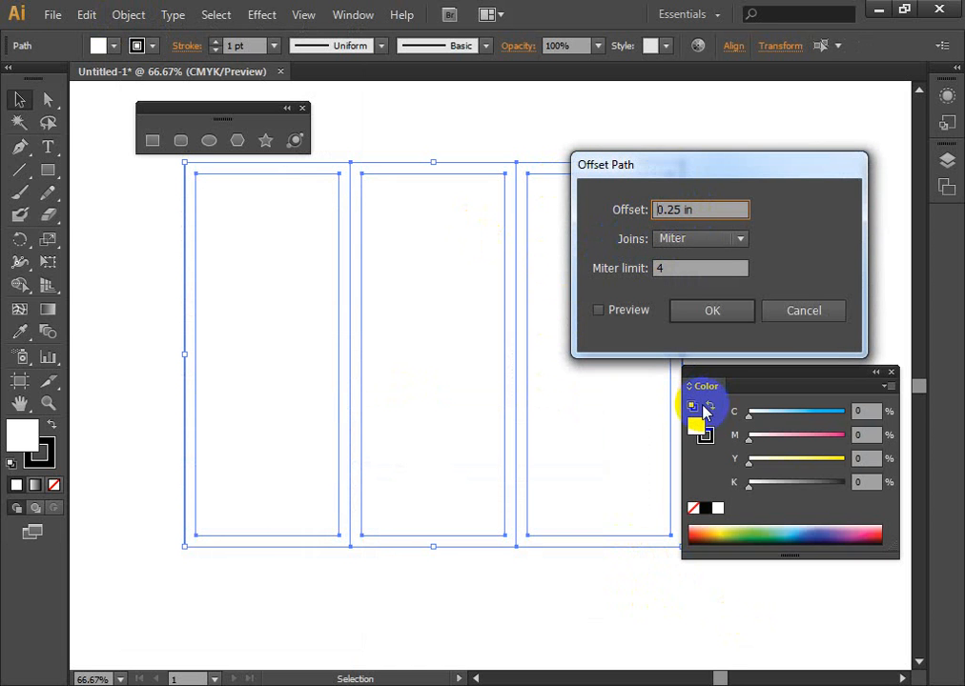
pyautogui.click(598, 311)
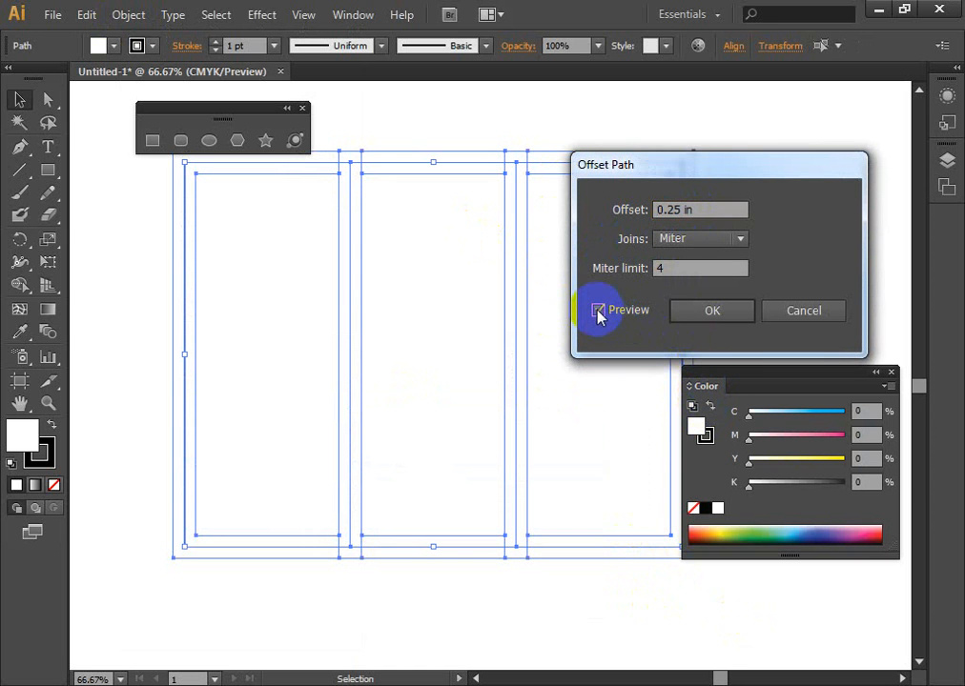
pyautogui.click(710, 314)
pyautogui.click(785, 231)
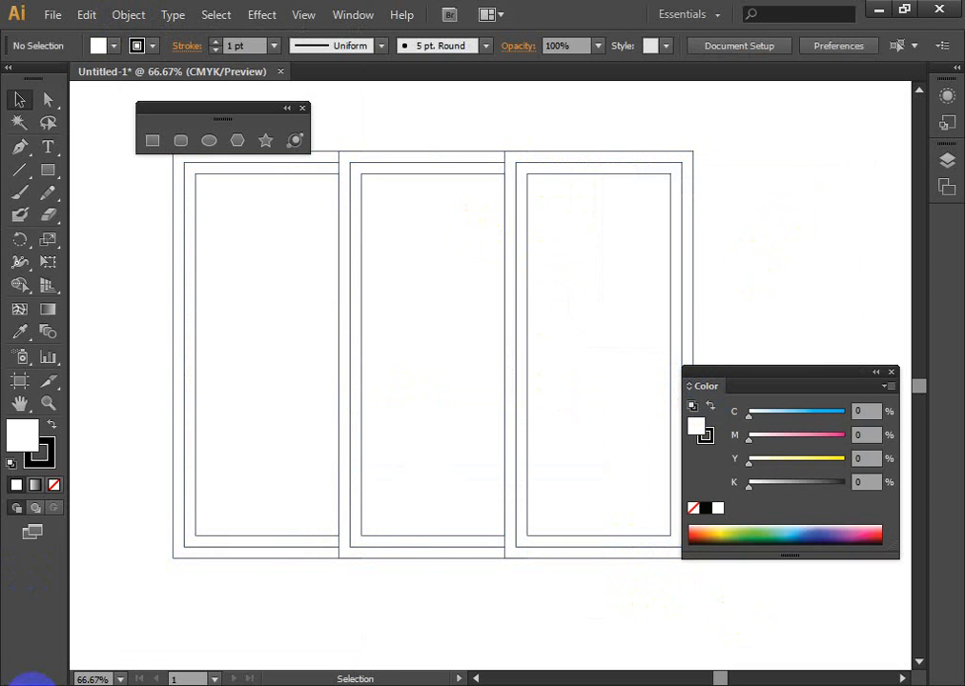
pyautogui.hotkey('ctrl', 'z')
# - Lock the three inner margin rectangles of the tri-fold panels
pyautogui.click(742, 239)
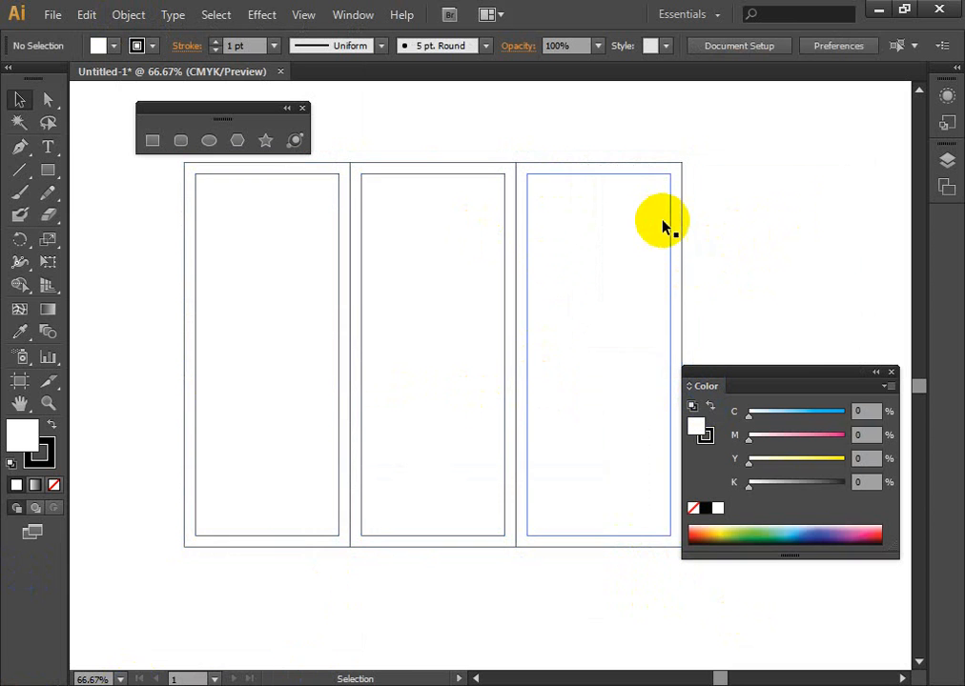
pyautogui.click(672, 219)
pyautogui.keyDown('shift'); pyautogui.click(504, 195); pyautogui.keyUp('shift')
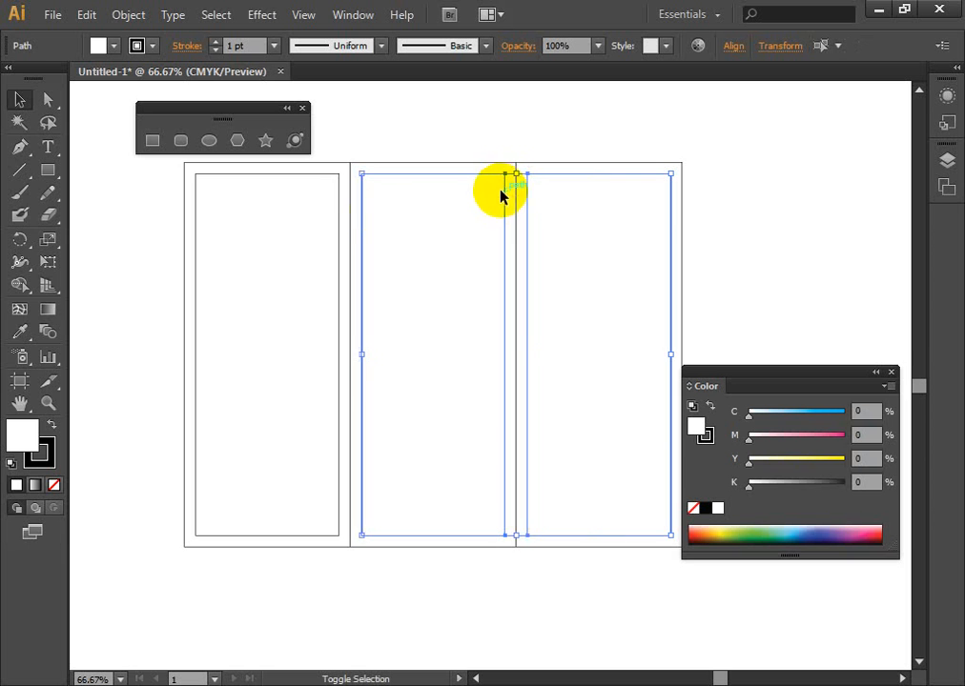
pyautogui.keyDown('shift'); pyautogui.click(338, 204); pyautogui.keyUp('shift')
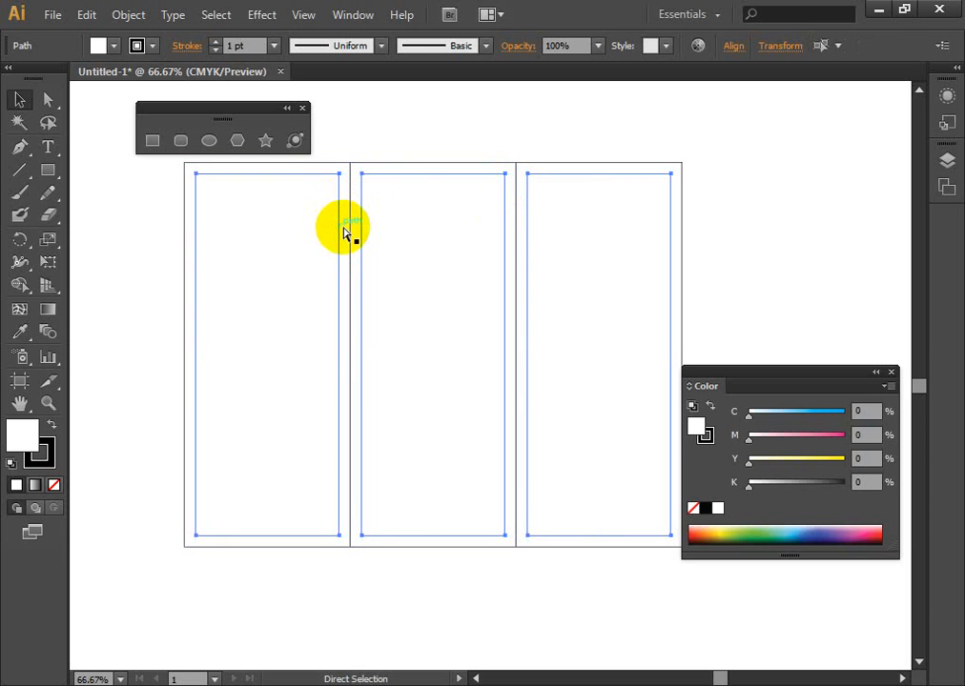
pyautogui.click(168, 313)
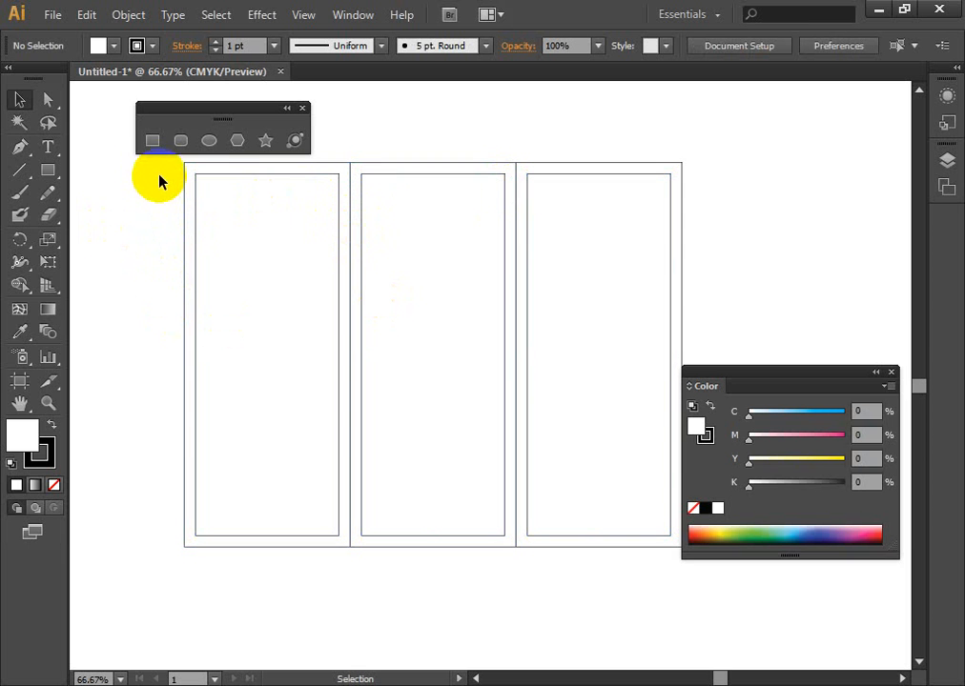
pyautogui.click(209, 165)
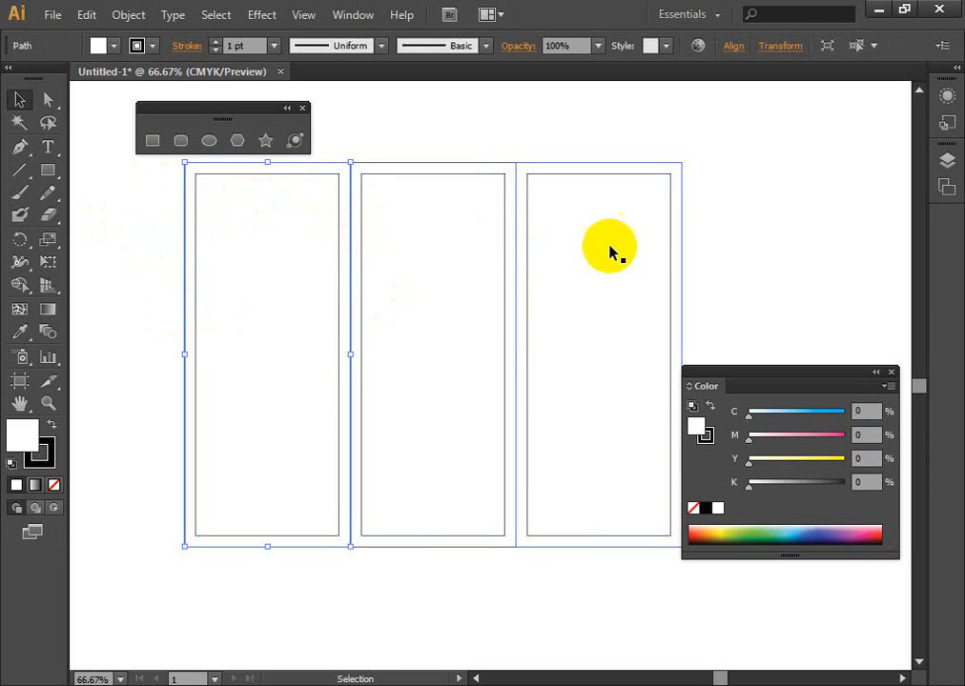
pyautogui.click(797, 239)
pyautogui.moveTo(780, 242); pyautogui.dragTo(621, 320)
pyautogui.moveTo(417, 213); pyautogui.dragTo(481, 242)
pyautogui.click(590, 297)
pyautogui.moveTo(566, 320); pyautogui.dragTo(635, 303)
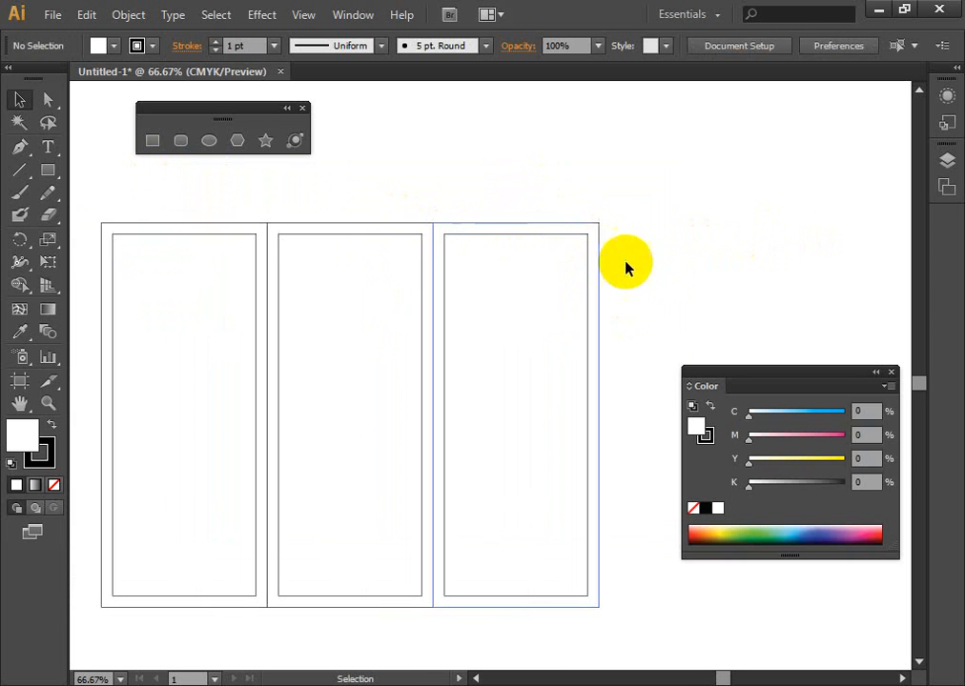
pyautogui.click(152, 140)
pyautogui.click(753, 204)
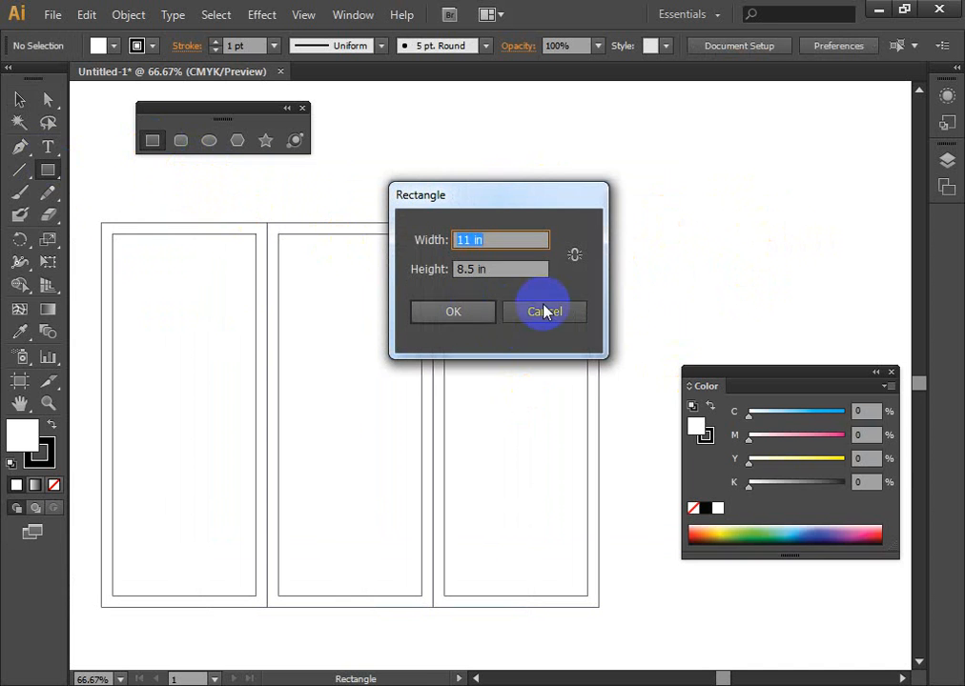
pyautogui.click(542, 313)
pyautogui.click(20, 100)
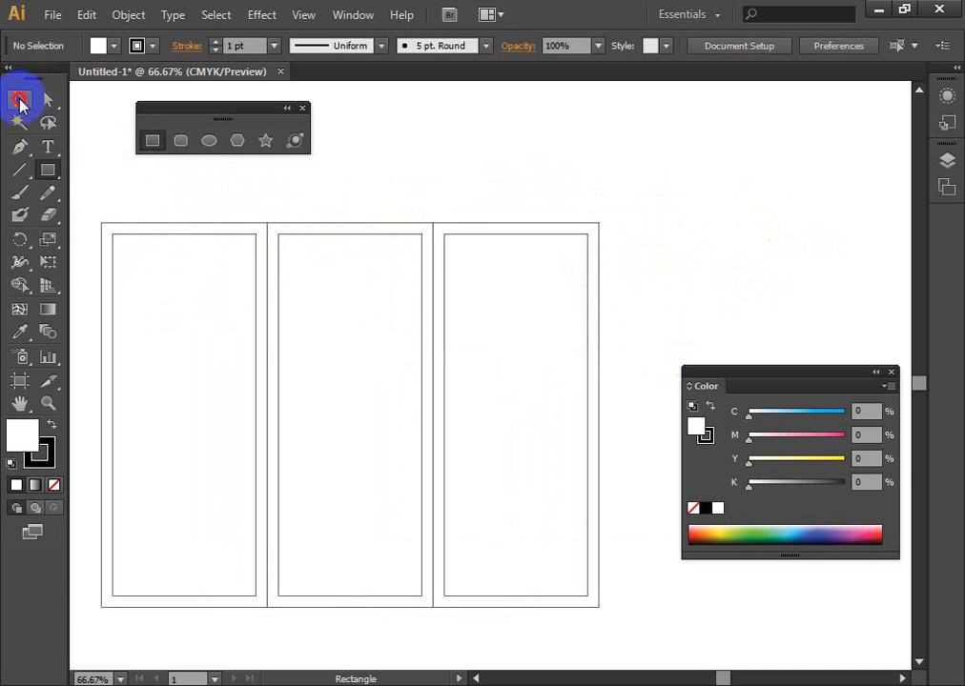
# - Offset the three outer panel rectangles outward by 0.25 in with Miter joins
pyautogui.moveTo(740, 296); pyautogui.dragTo(201, 250)
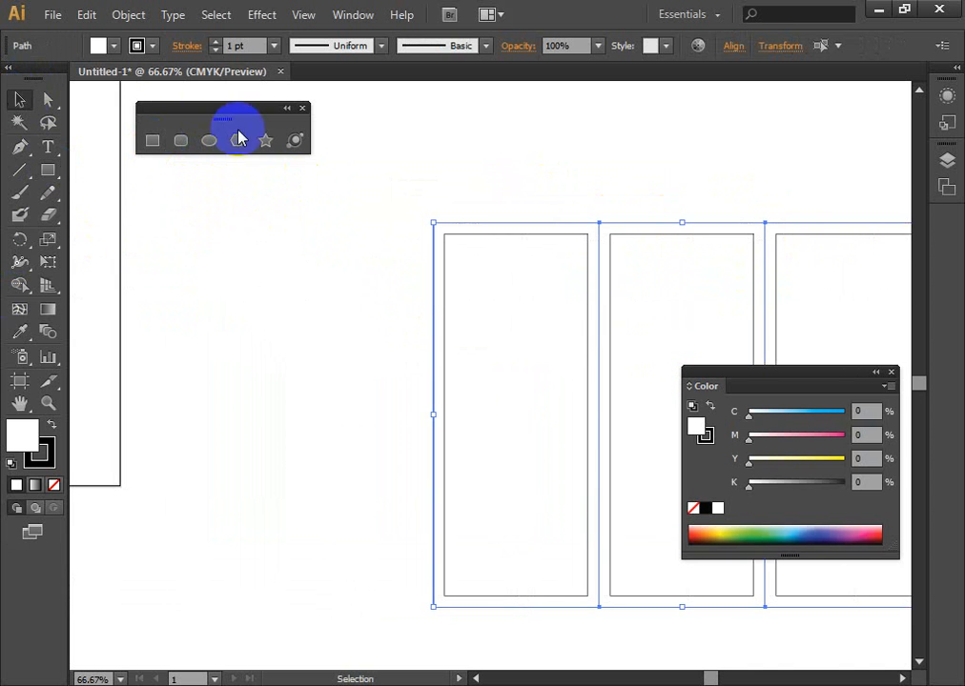
pyautogui.click(127, 14)
pyautogui.moveTo(207, 400)
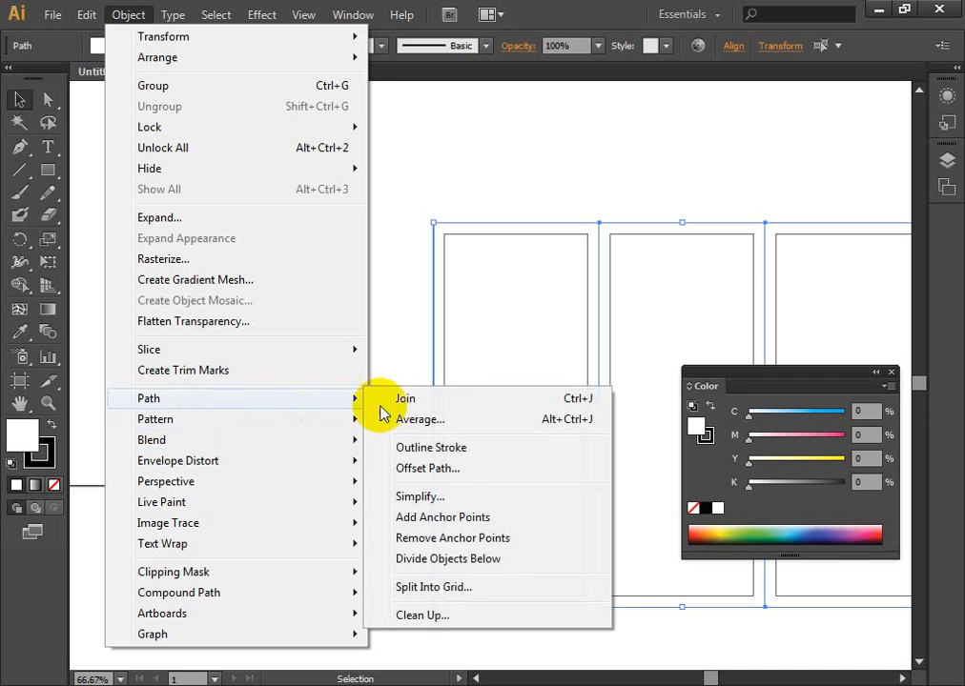
pyautogui.click(456, 470)
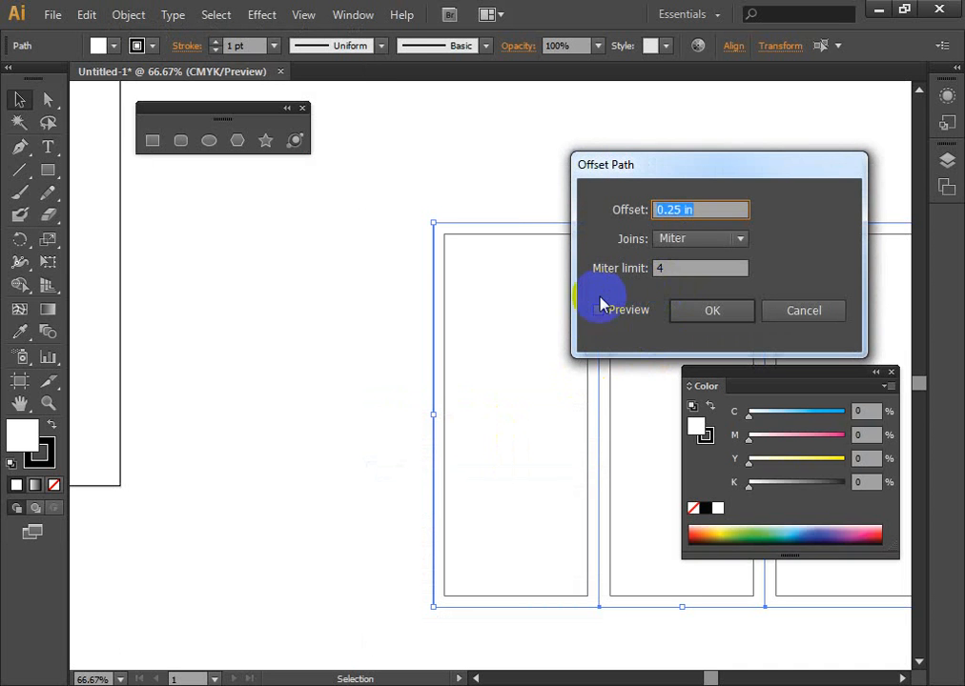
pyautogui.click(606, 311)
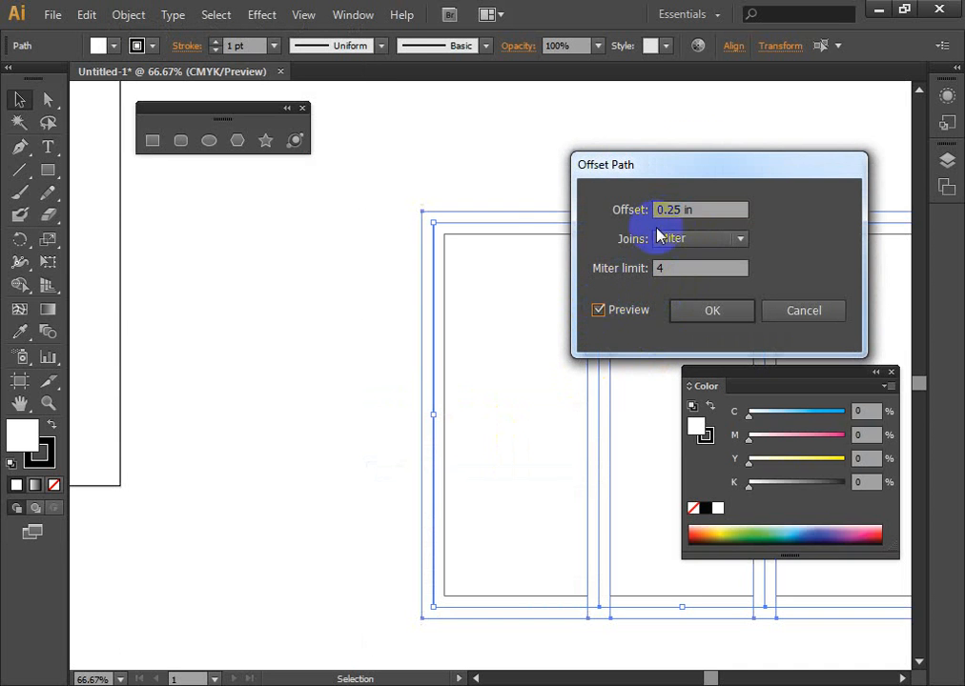
pyautogui.moveTo(705, 161); pyautogui.dragTo(158, 272)
pyautogui.click(205, 417)
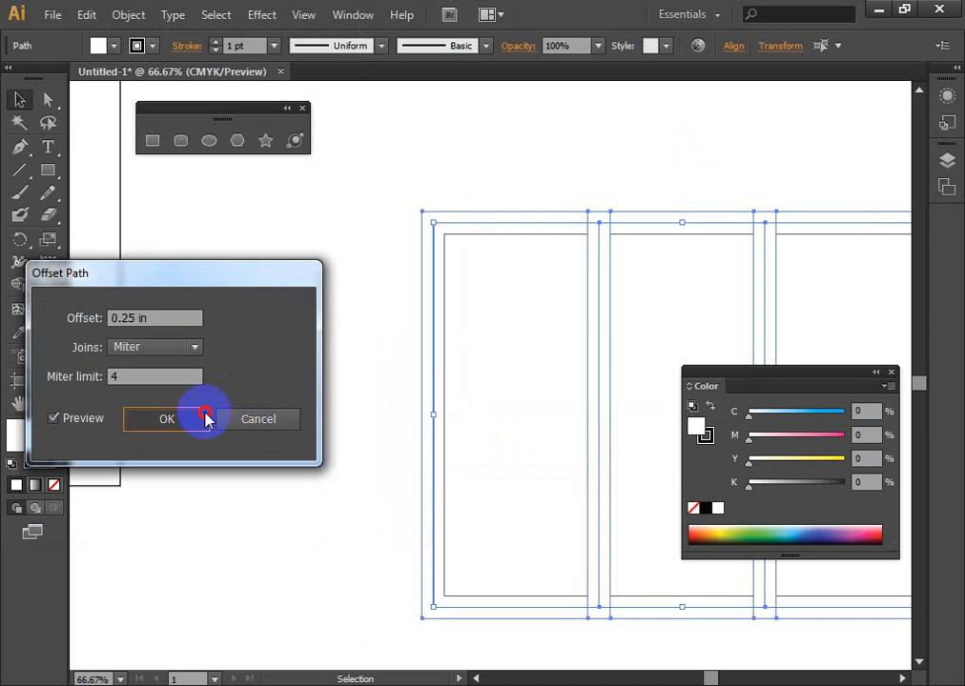
# - Examine how the offset bleed borders overlap between neighbouring panels and where the panels sit beside the artboard
pyautogui.click(267, 399)
pyautogui.press('space')
pyautogui.moveTo(501, 415); pyautogui.dragTo(344, 383)
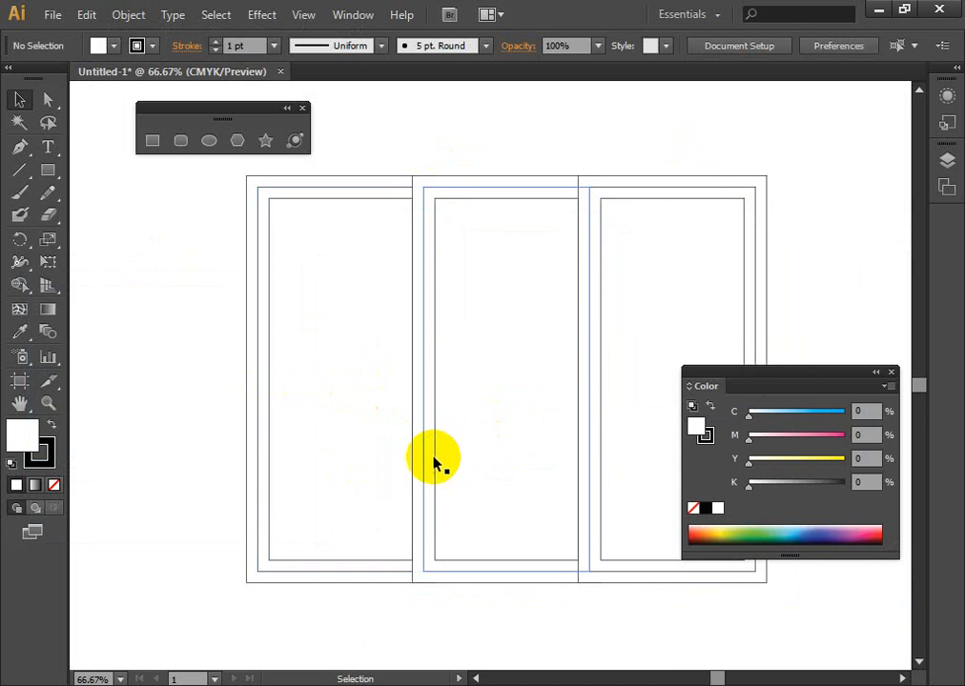
pyautogui.scroll(-1, 431, 463)
pyautogui.scroll(4, 452, 420)
pyautogui.moveTo(731, 276); pyautogui.dragTo(474, 431)
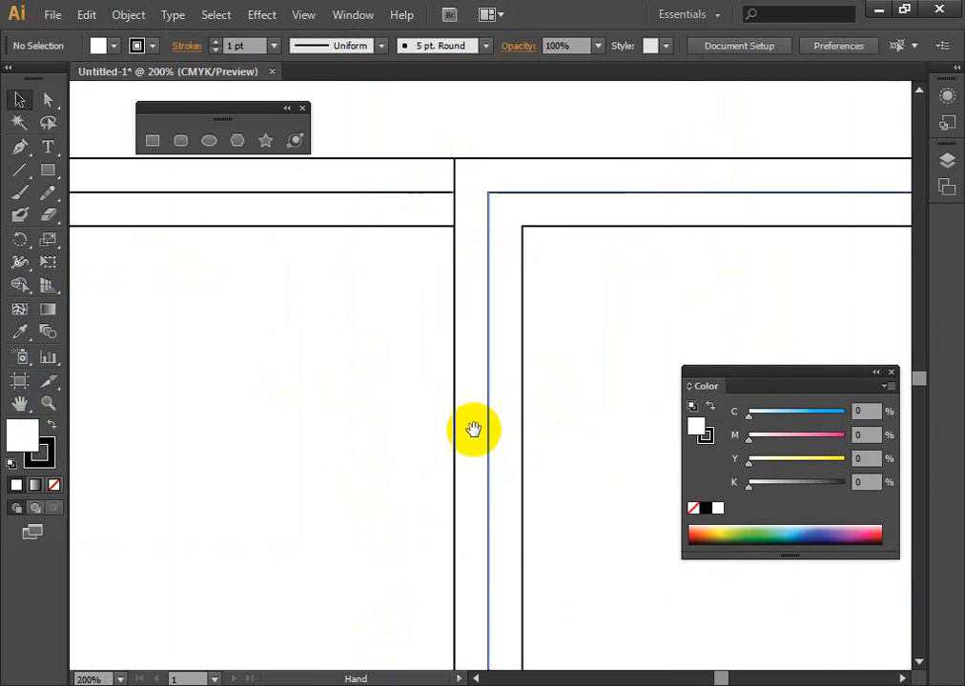
pyautogui.moveTo(558, 258); pyautogui.dragTo(384, 411)
pyautogui.scroll(-11, 441, 403)
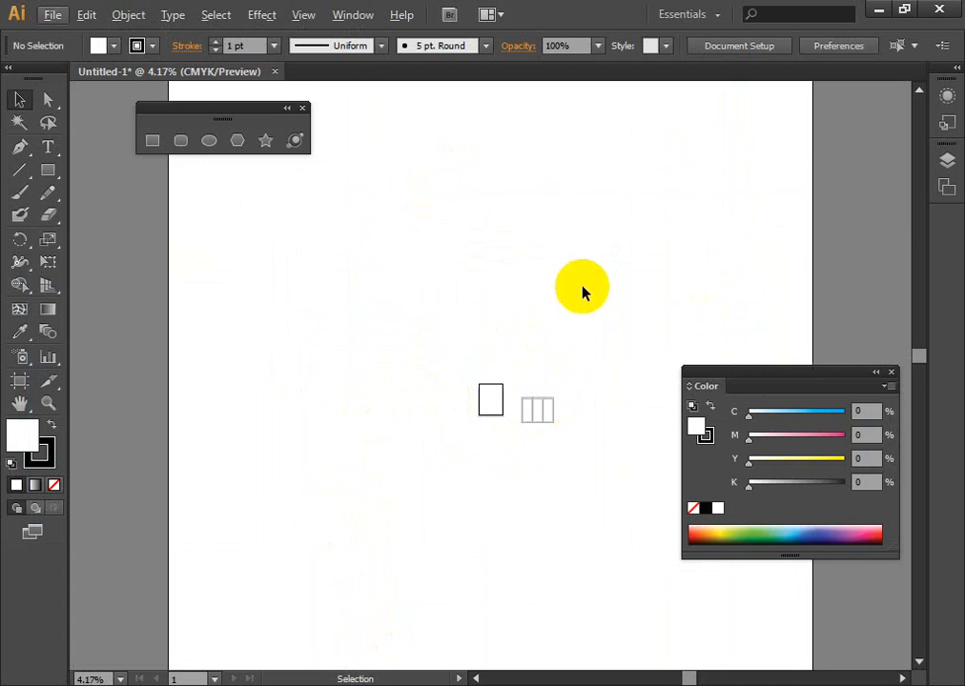
pyautogui.moveTo(581, 291); pyautogui.dragTo(409, 395)
pyautogui.scroll(8, 422, 414)
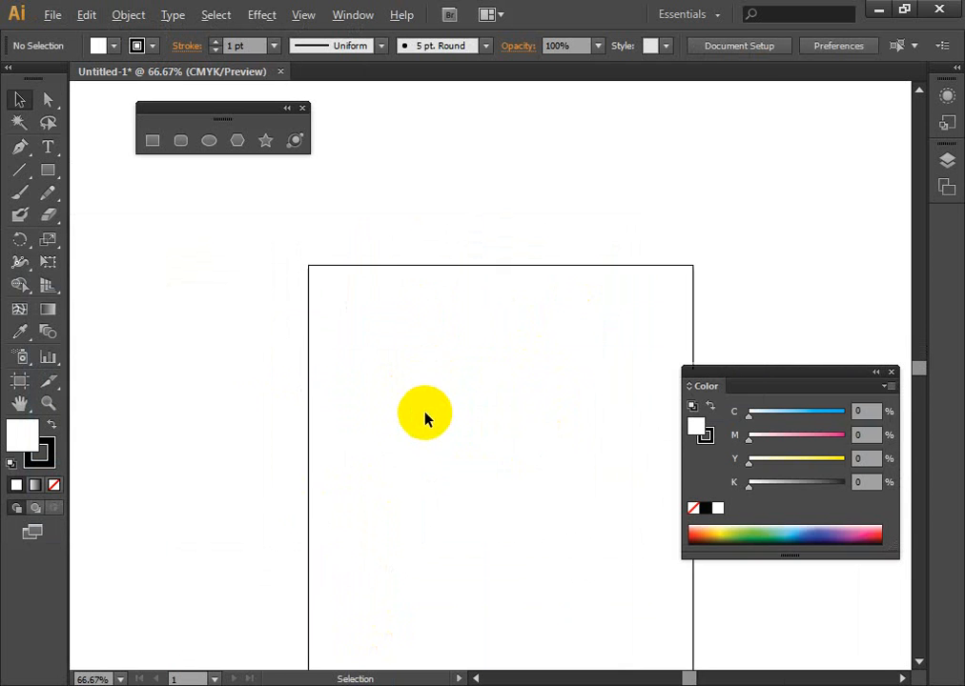
pyautogui.moveTo(595, 310); pyautogui.dragTo(3, 382)
pyautogui.moveTo(529, 357); pyautogui.dragTo(364, 214)
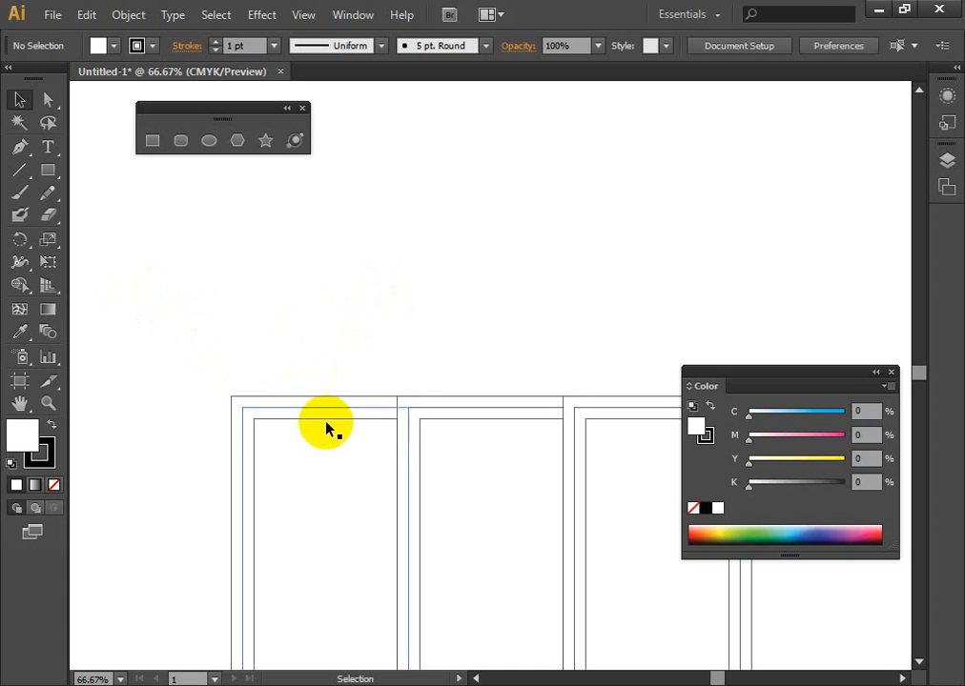
# - Delete all the panel and offset rectangles, including the locked inner margin rectangles
pyautogui.scroll(-2, 356, 443)
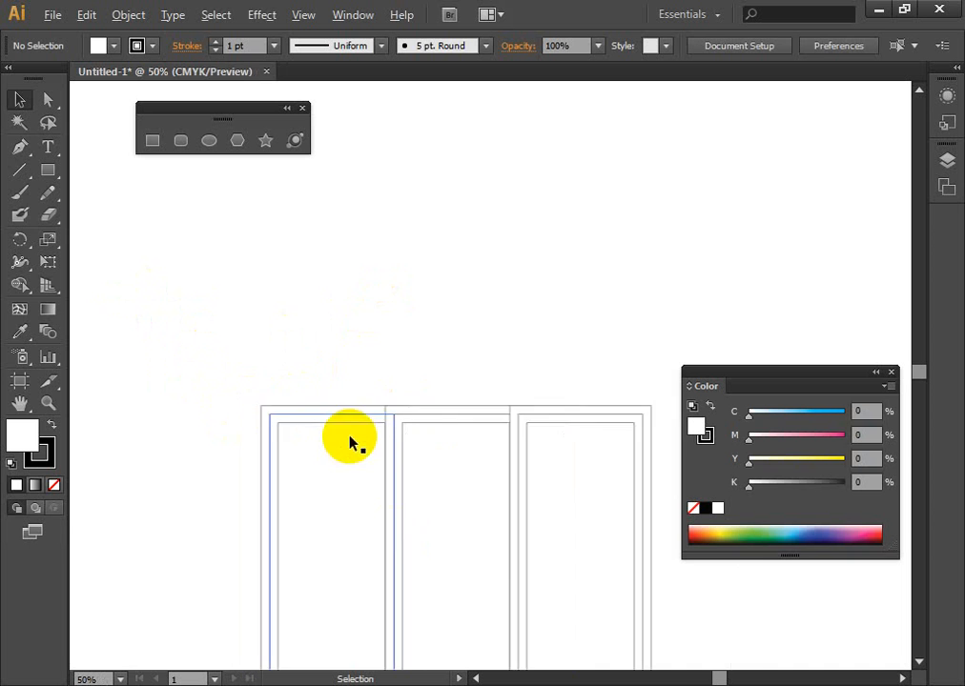
pyautogui.moveTo(315, 358); pyautogui.dragTo(583, 621)
pyautogui.click(480, 379)
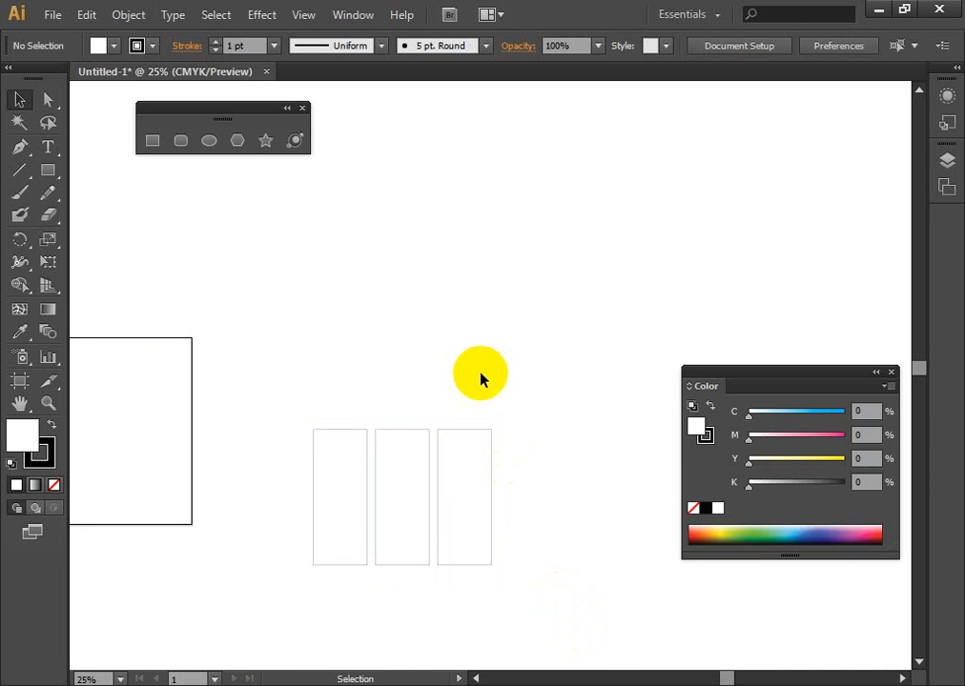
pyautogui.moveTo(268, 371); pyautogui.dragTo(602, 669)
pyautogui.click(592, 612)
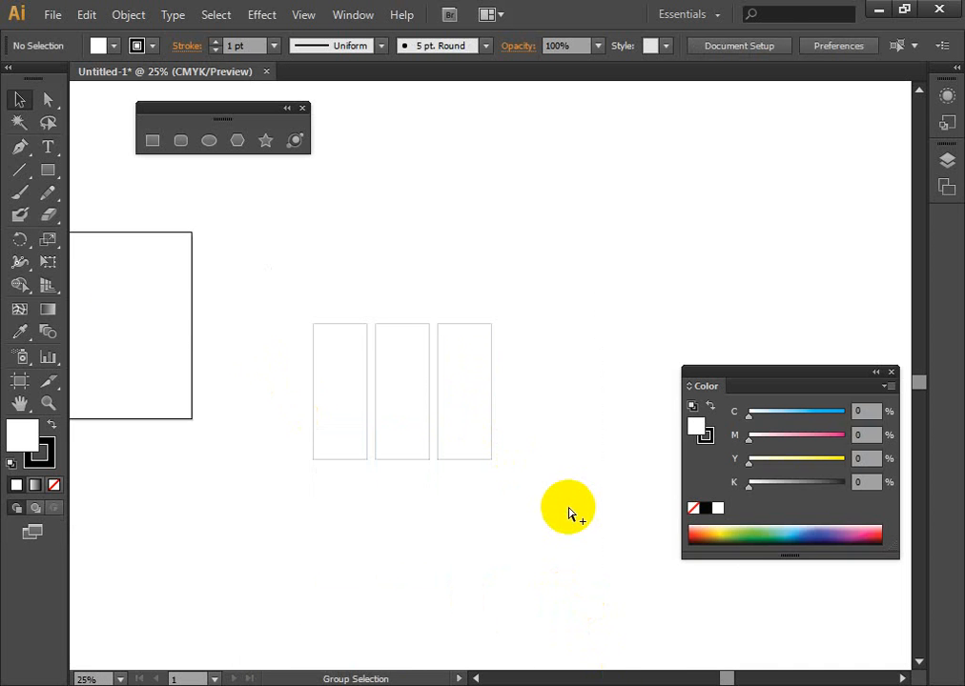
pyautogui.hotkey('ctrl', 'a')
pyautogui.press('Delete')
# - Create a rectangle 11 in wide and 8.5 in high beside the artboard
pyautogui.click(153, 140)
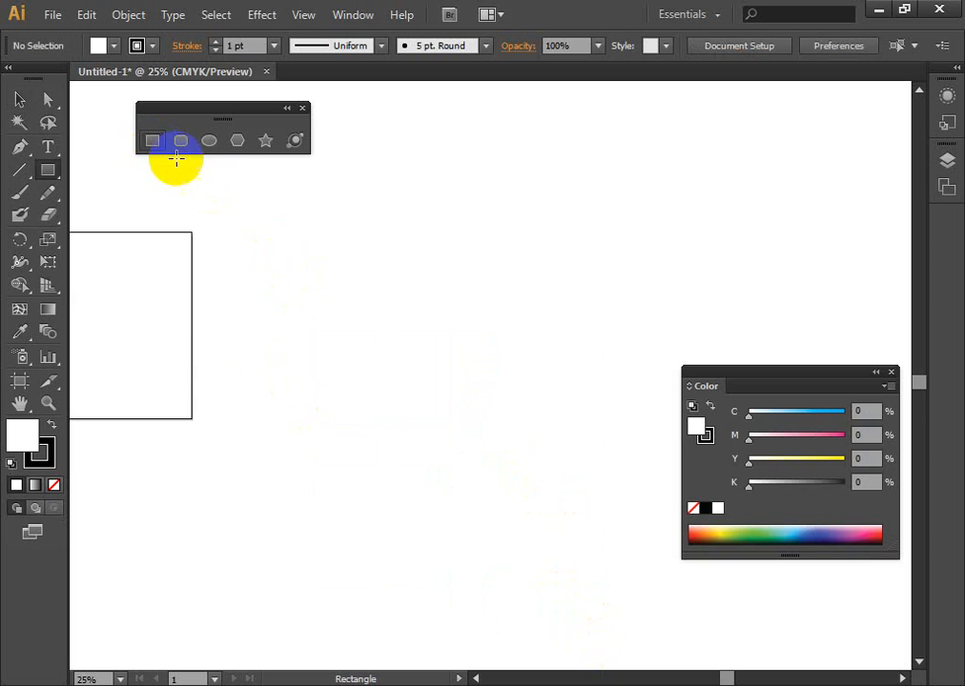
pyautogui.moveTo(400, 191); pyautogui.dragTo(506, 379)
pyautogui.click(450, 294)
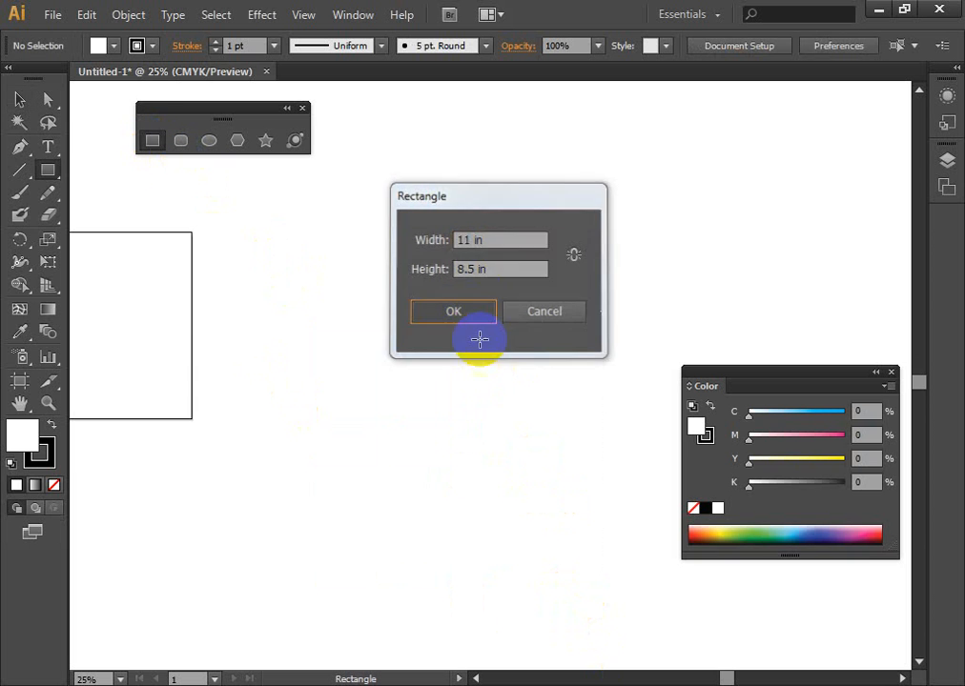
pyautogui.click(468, 319)
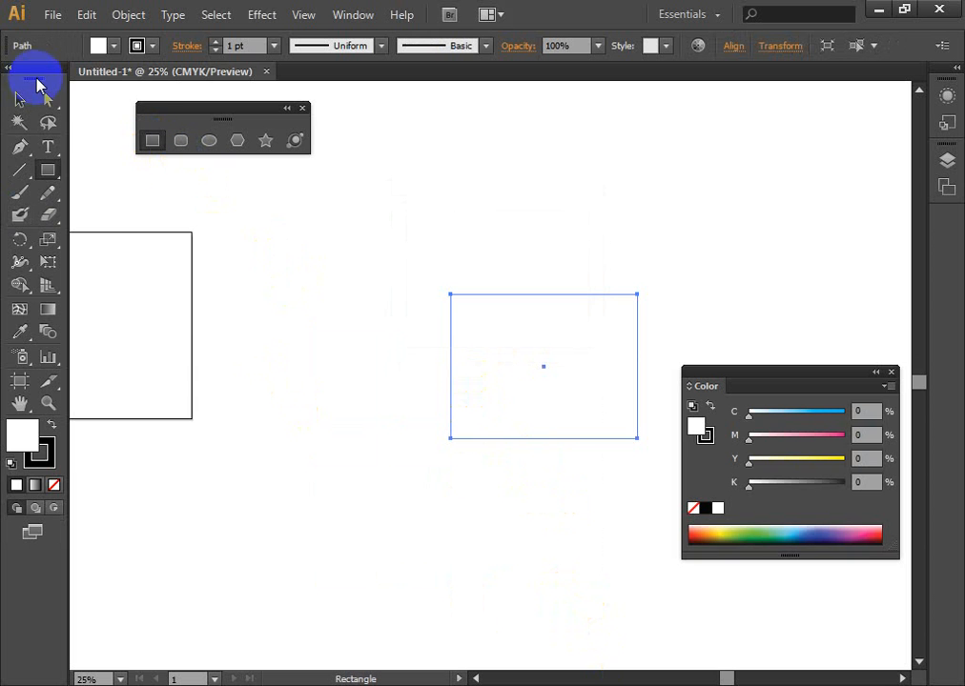
# - Offset the 11 × 8.5 in rectangle outward by 0.25 in with Miter joins to form a bleed border
pyautogui.click(125, 15)
pyautogui.moveTo(182, 401)
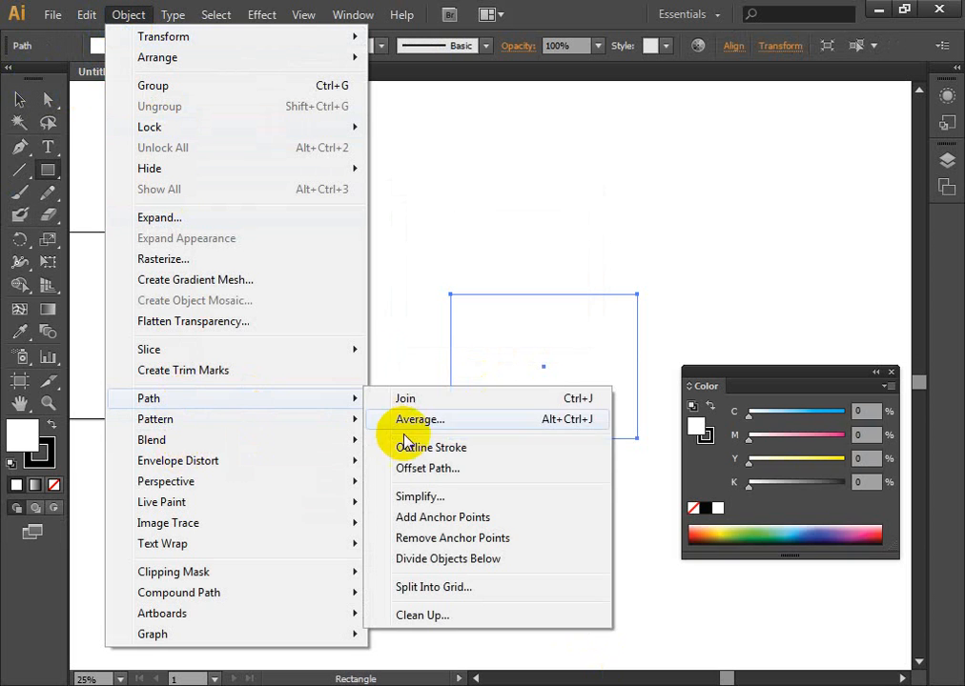
pyautogui.click(428, 471)
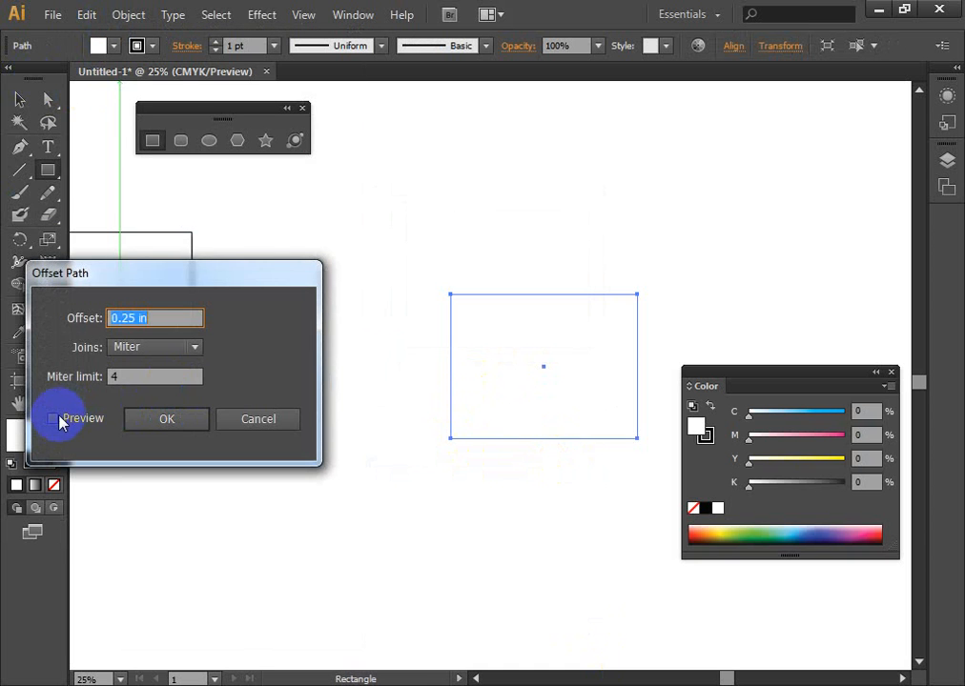
pyautogui.click(53, 419)
pyautogui.click(134, 424)
pyautogui.click(424, 296)
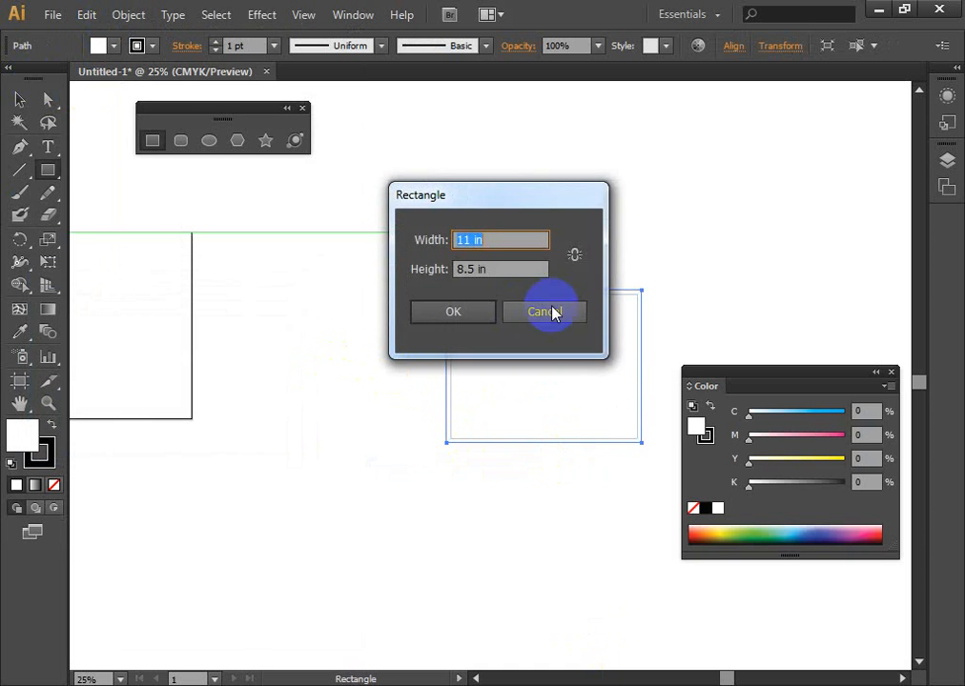
pyautogui.click(18, 98)
pyautogui.scroll(4, 219, 374)
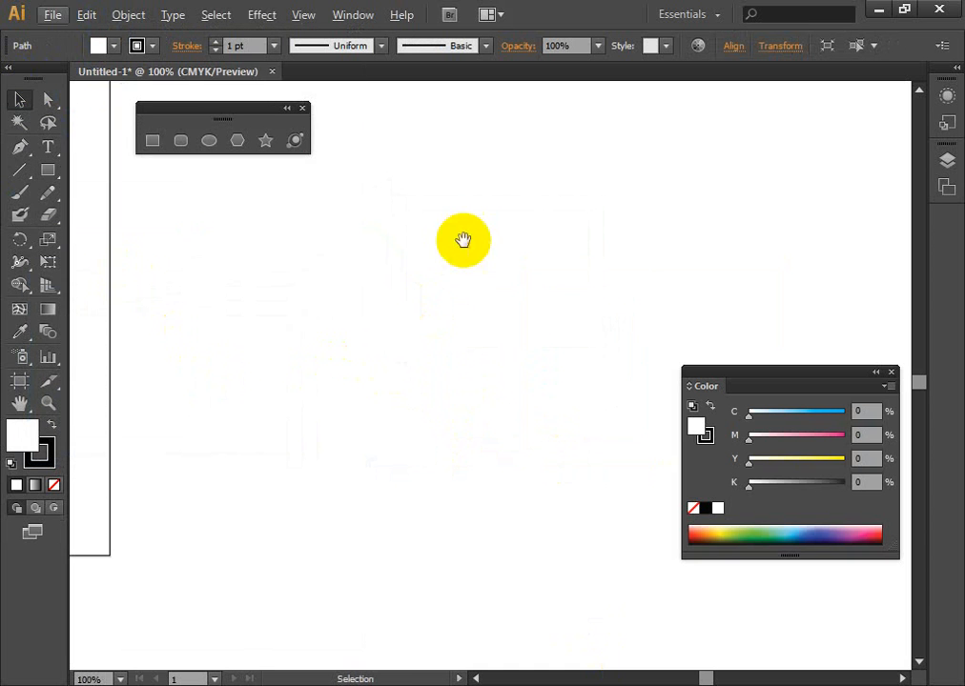
# - Split the 11 × 8.5 in rectangle into a grid of three columns with a 0 in gutter
pyautogui.moveTo(465, 241); pyautogui.dragTo(2, 318)
pyautogui.click(482, 327)
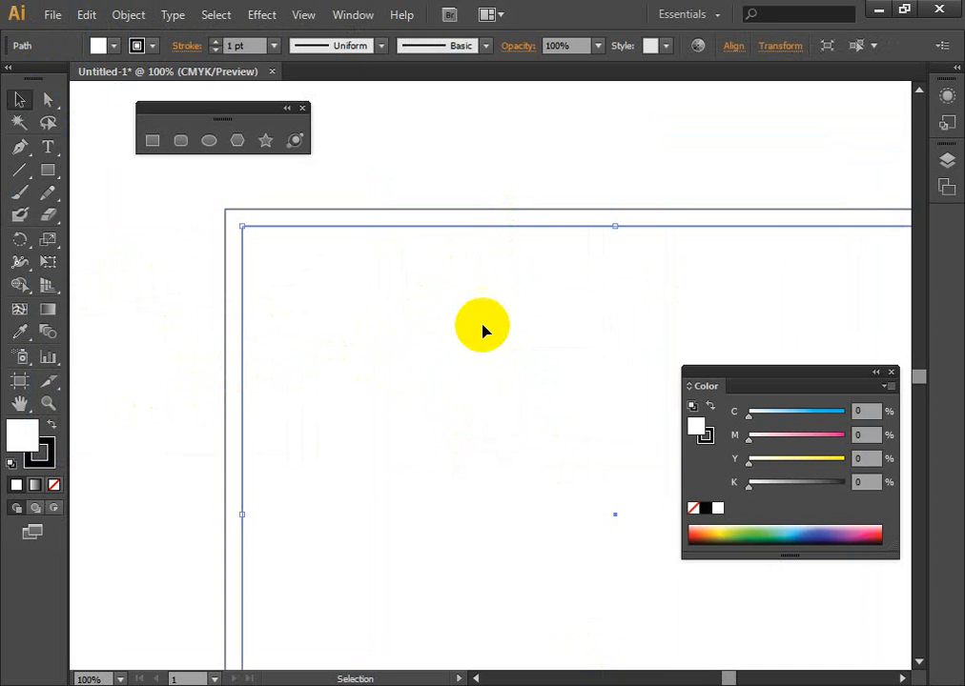
pyautogui.scroll(-3, 466, 342)
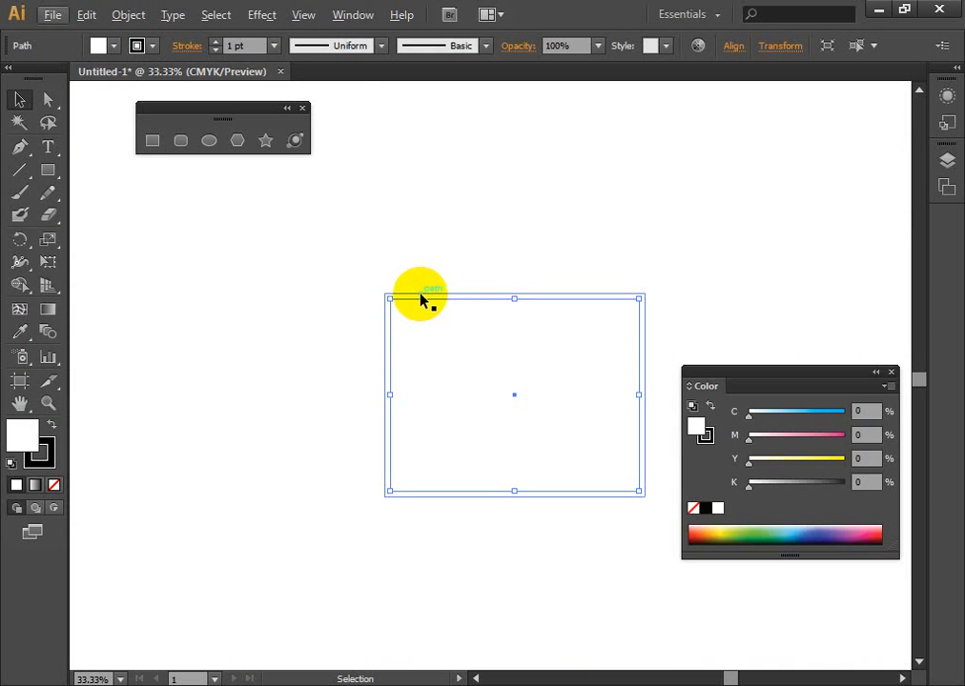
pyautogui.click(127, 15)
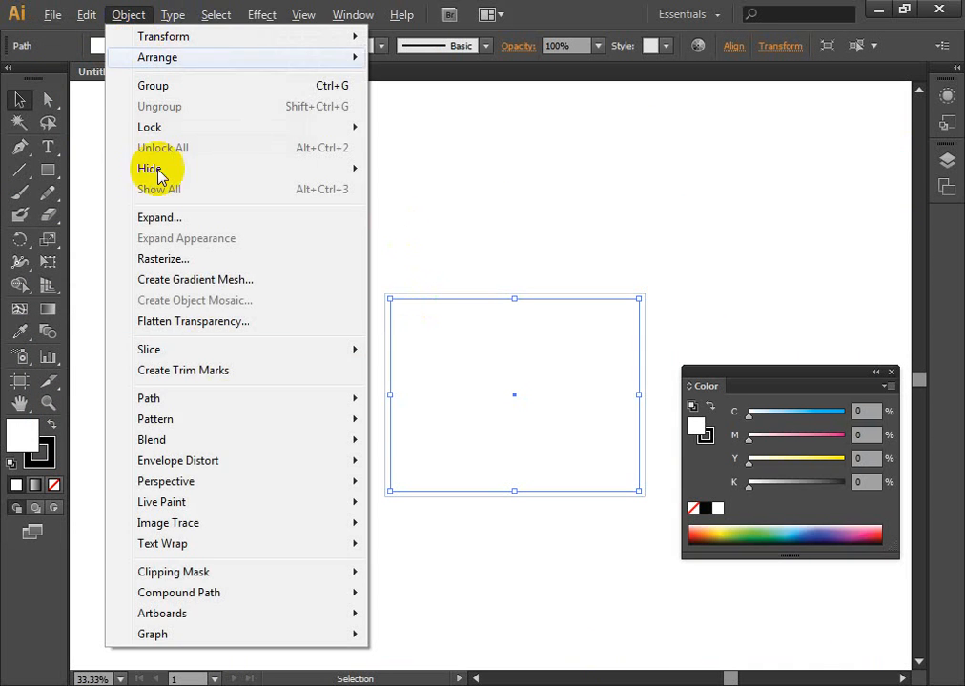
pyautogui.moveTo(246, 402)
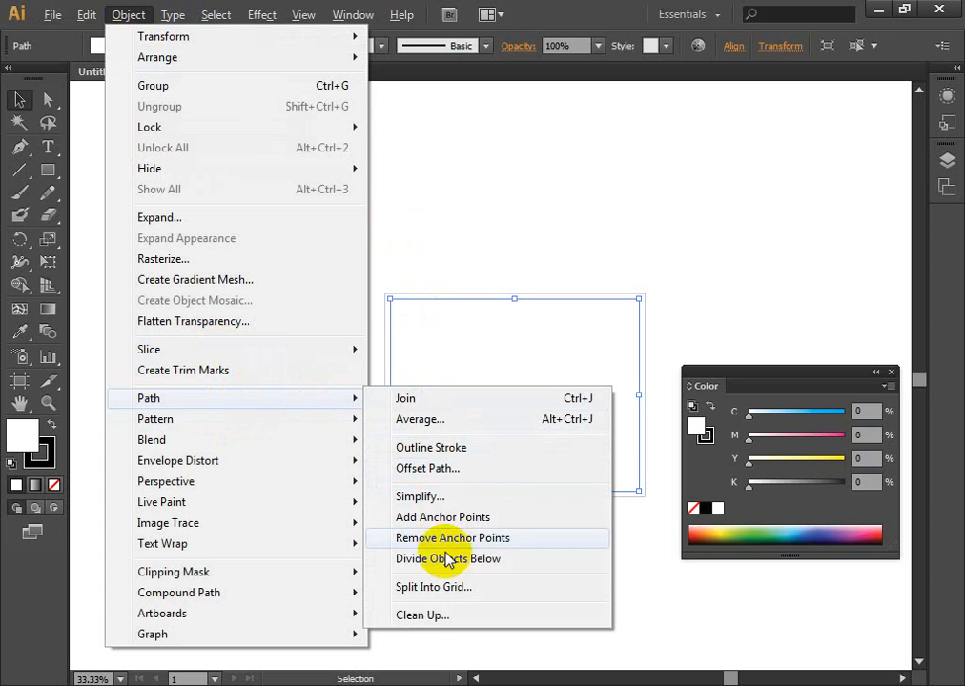
pyautogui.click(453, 589)
pyautogui.click(743, 318)
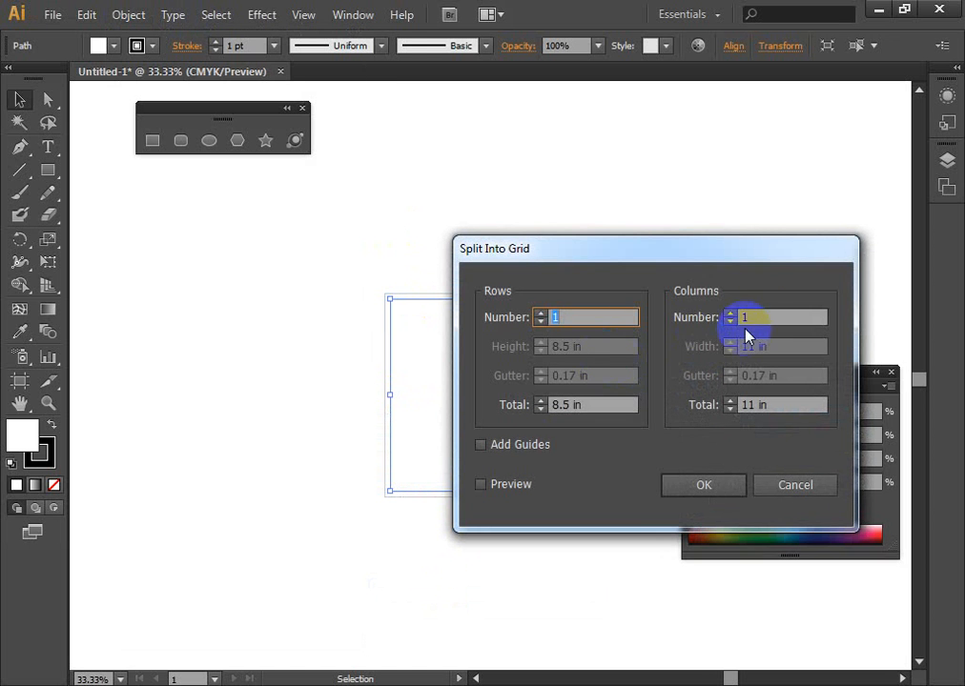
pyautogui.write('3')
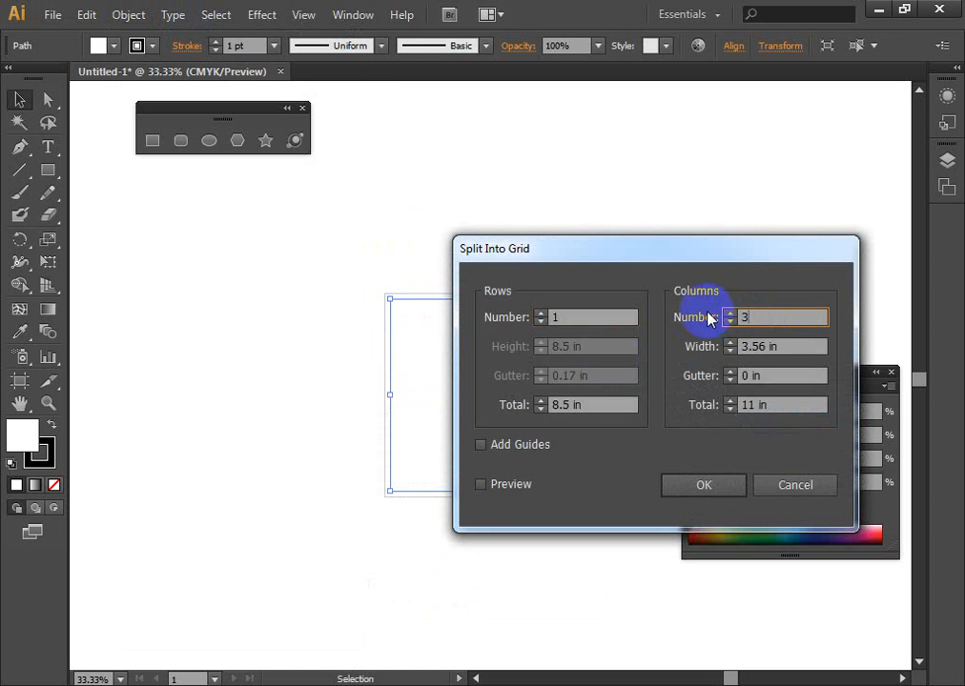
pyautogui.click(701, 489)
pyautogui.click(19, 98)
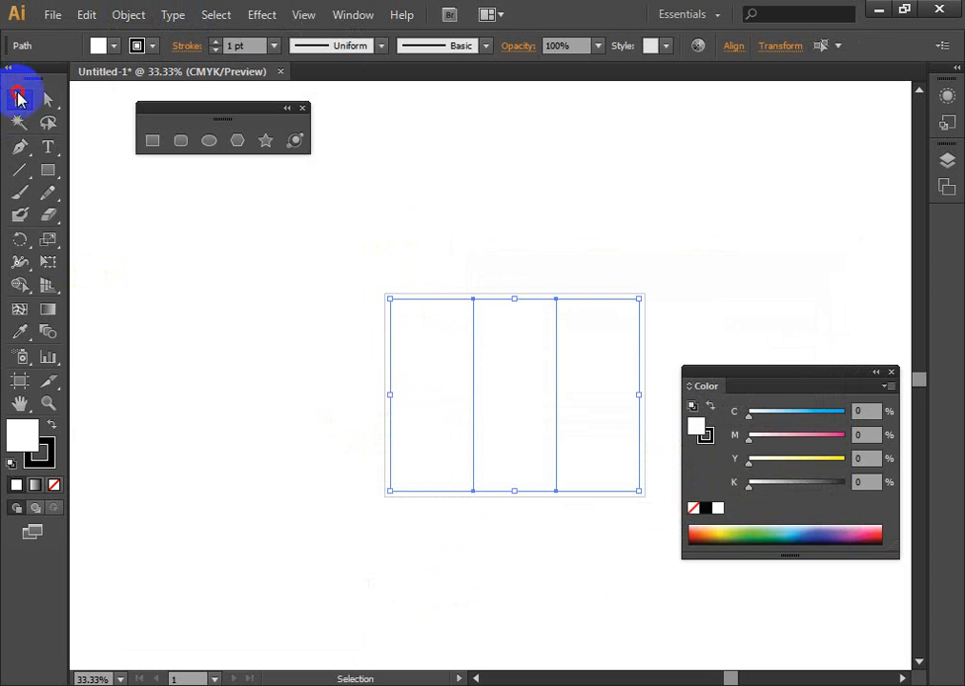
pyautogui.click(307, 515)
# - Try moving the middle column out of the three-column layout and undo the move
pyautogui.scroll(3, 317, 509)
pyautogui.moveTo(701, 255); pyautogui.dragTo(527, 419)
pyautogui.scroll(-2, 467, 448)
pyautogui.moveTo(499, 364); pyautogui.dragTo(401, 364)
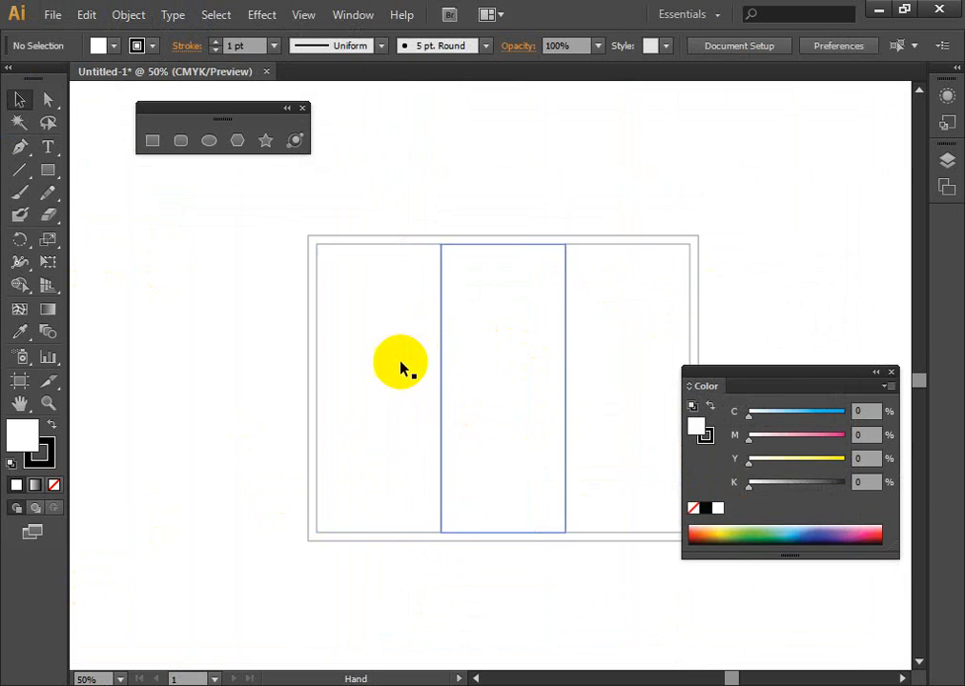
pyautogui.moveTo(503, 416); pyautogui.dragTo(434, 391)
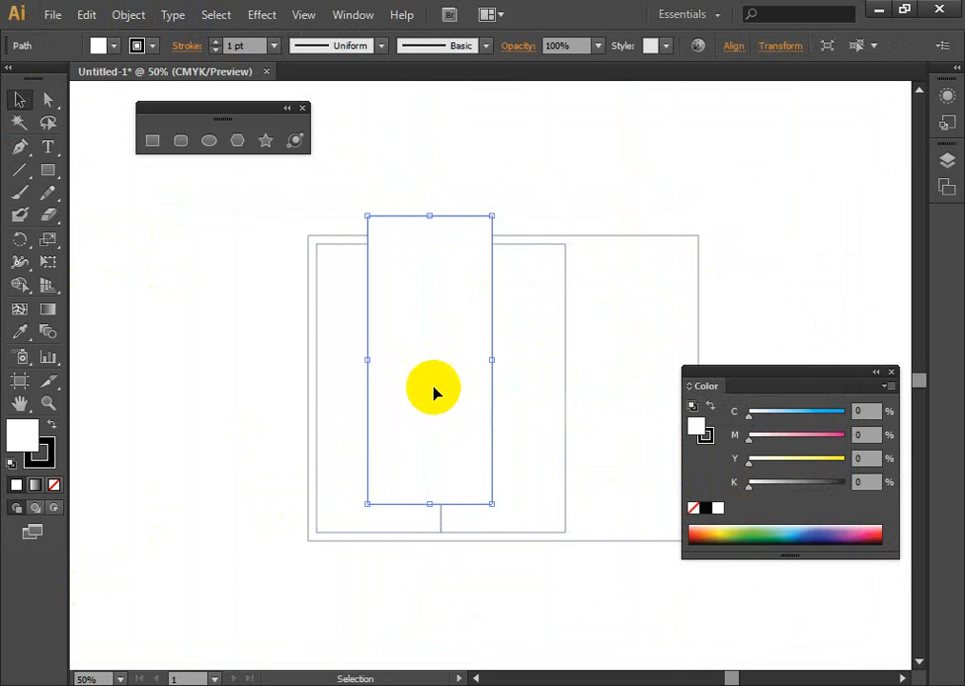
pyautogui.hotkey('ctrl', 'z')
# - Select all three column panels inside the bleed border
pyautogui.click(642, 394)
pyautogui.keyDown('shift'); pyautogui.click(510, 359); pyautogui.keyUp('shift')
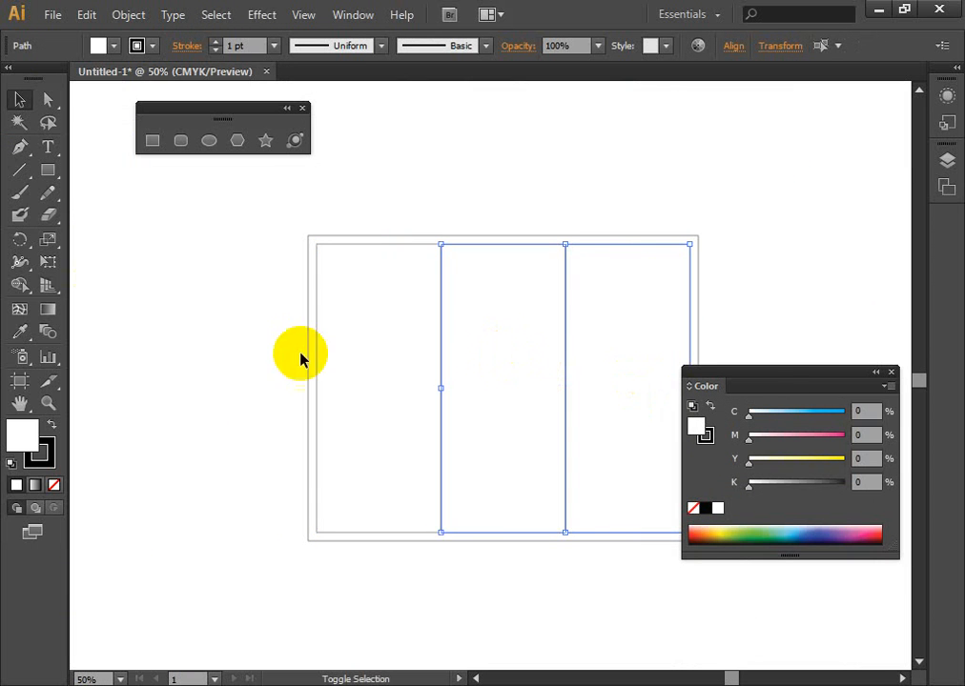
pyautogui.keyDown('shift'); pyautogui.click(329, 353); pyautogui.keyUp('shift')
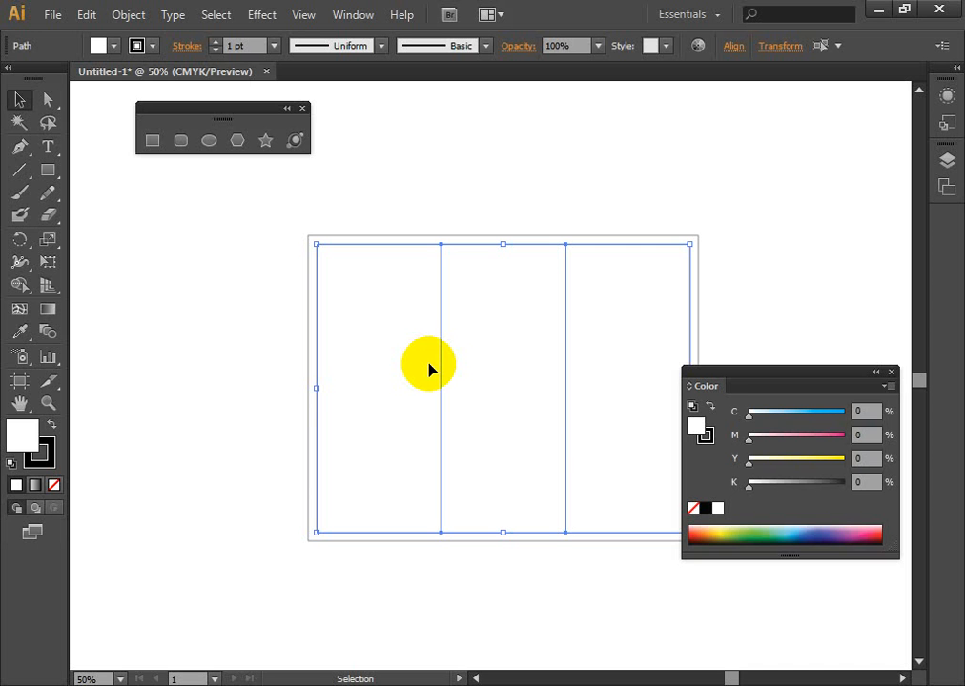
pyautogui.click(23, 101)
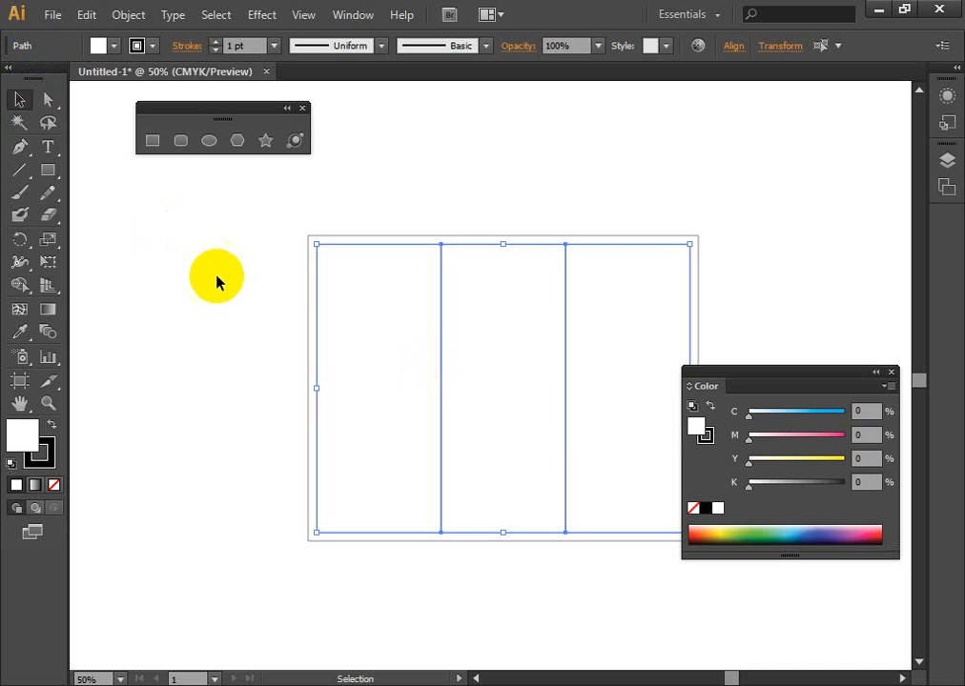
pyautogui.moveTo(202, 246); pyautogui.dragTo(772, 306)
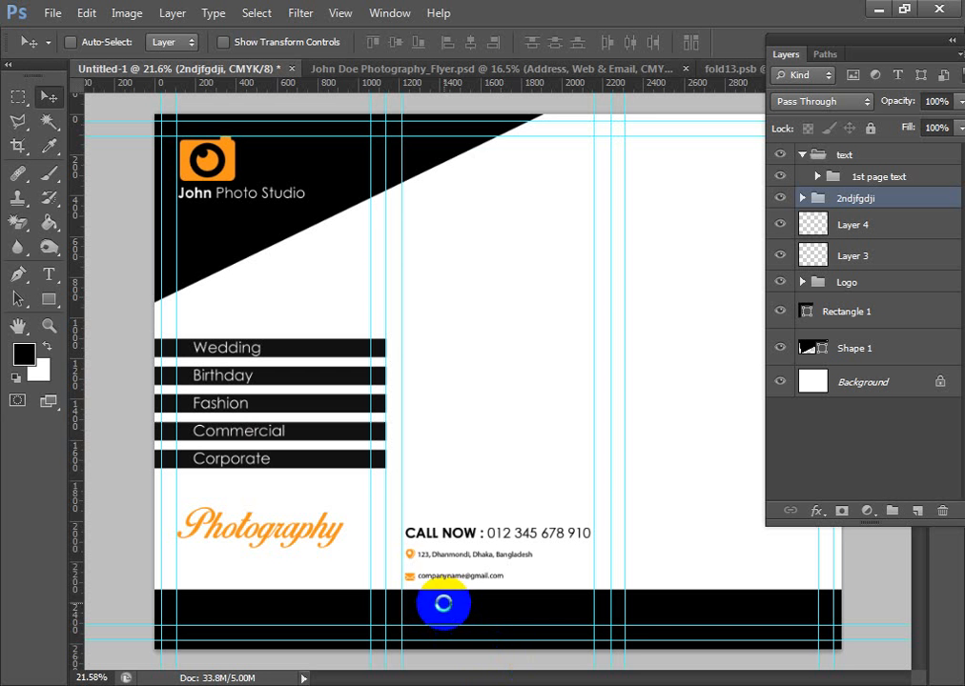
# - Create a new 8 × 10.5 in CMYK document at 300 pixels/inch, starting from the U.S. Paper Letter preset
pyautogui.hotkey('ctrl', 'n')
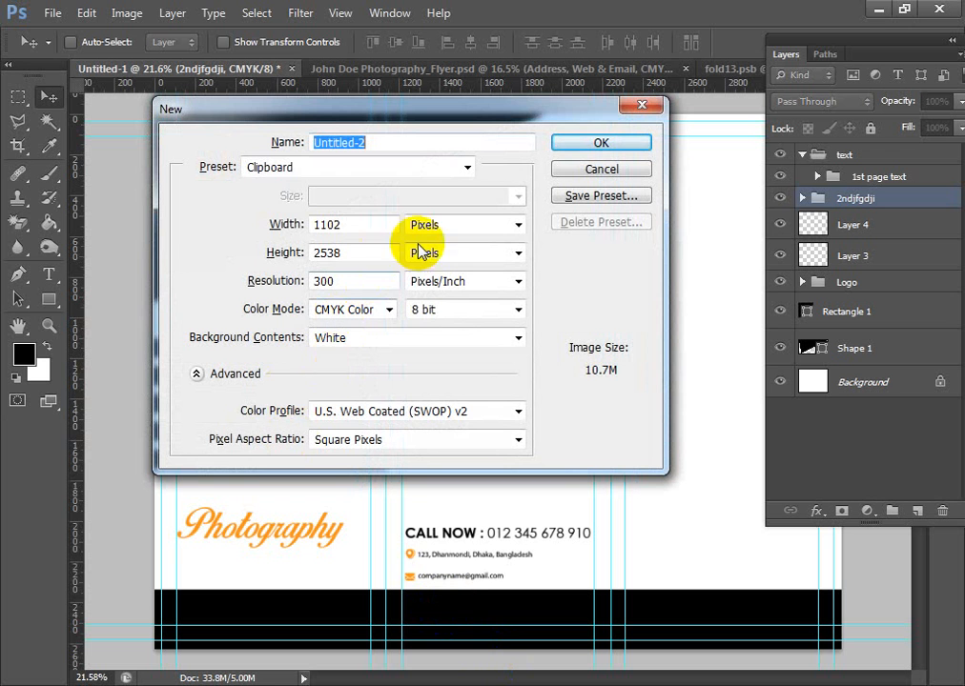
pyautogui.click(466, 168)
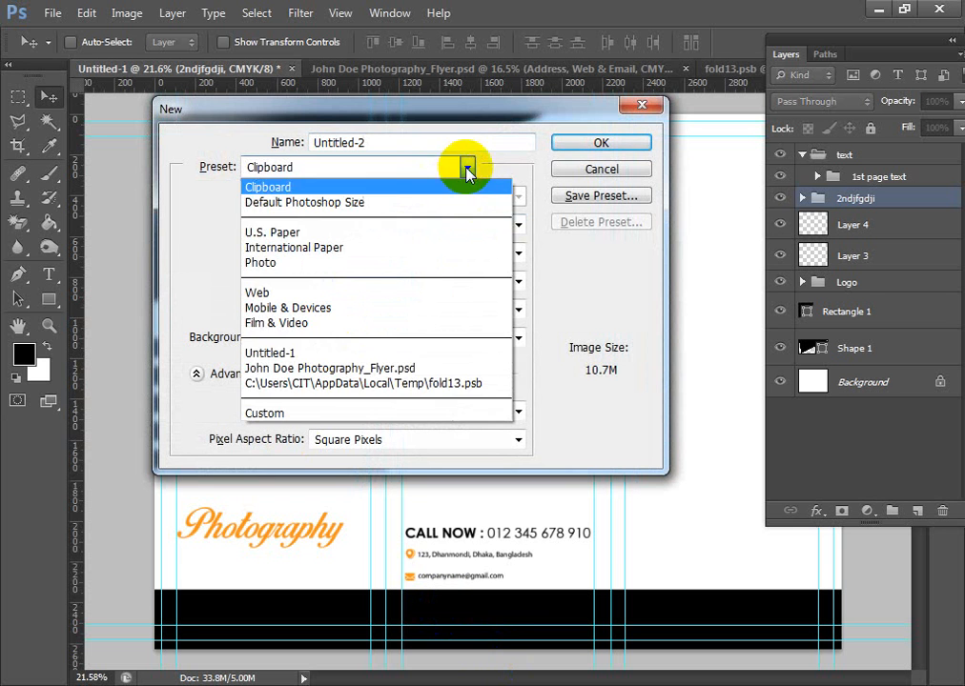
pyautogui.click(398, 229)
pyautogui.press('Tab')
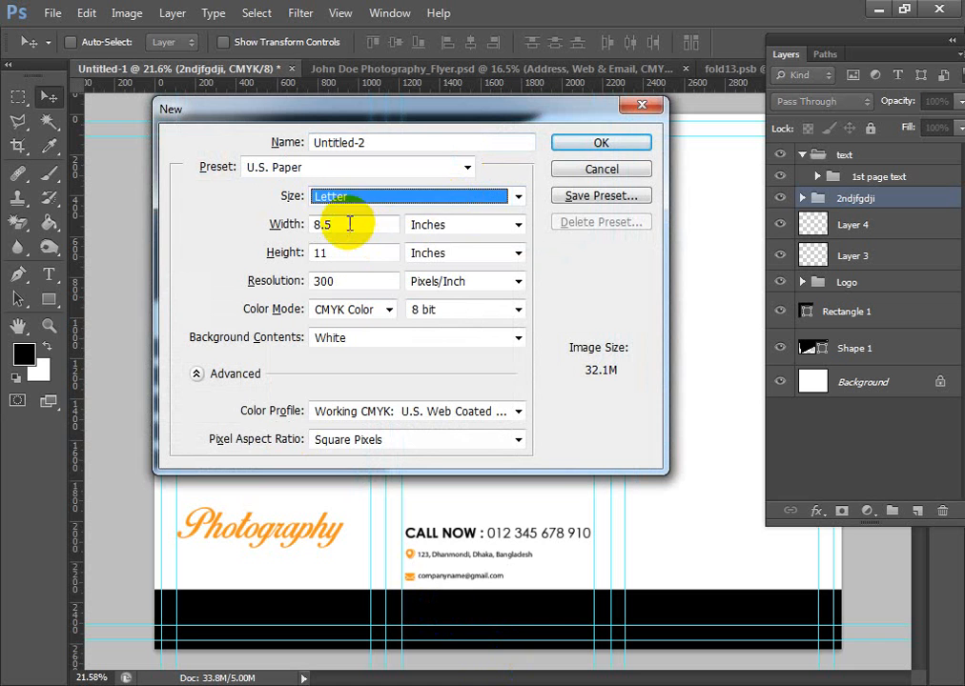
pyautogui.press('Tab')
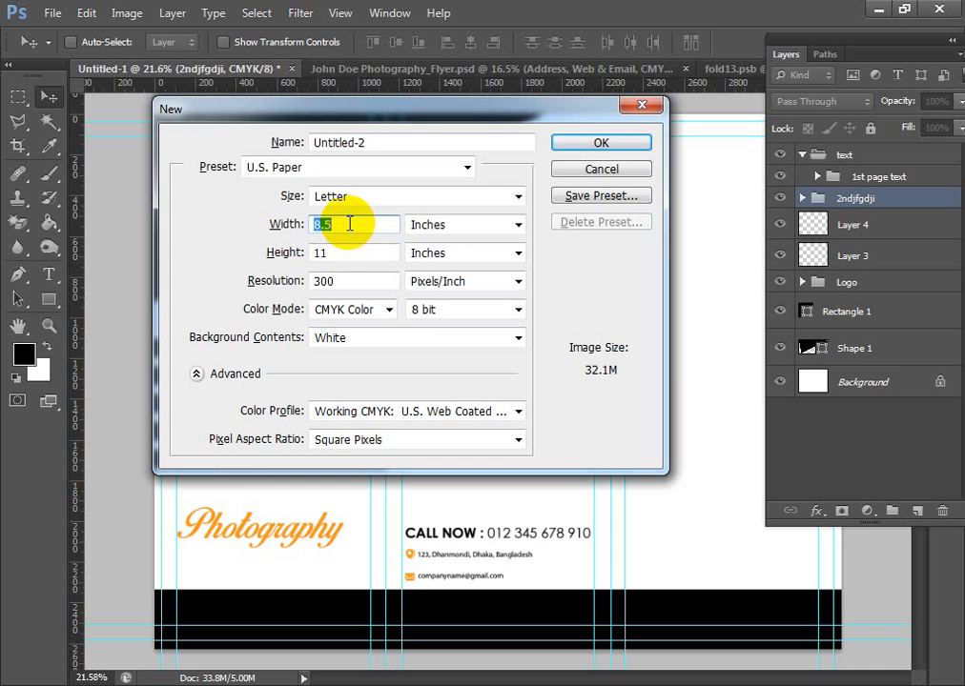
pyautogui.write('8')
pyautogui.doubleClick(353, 255)
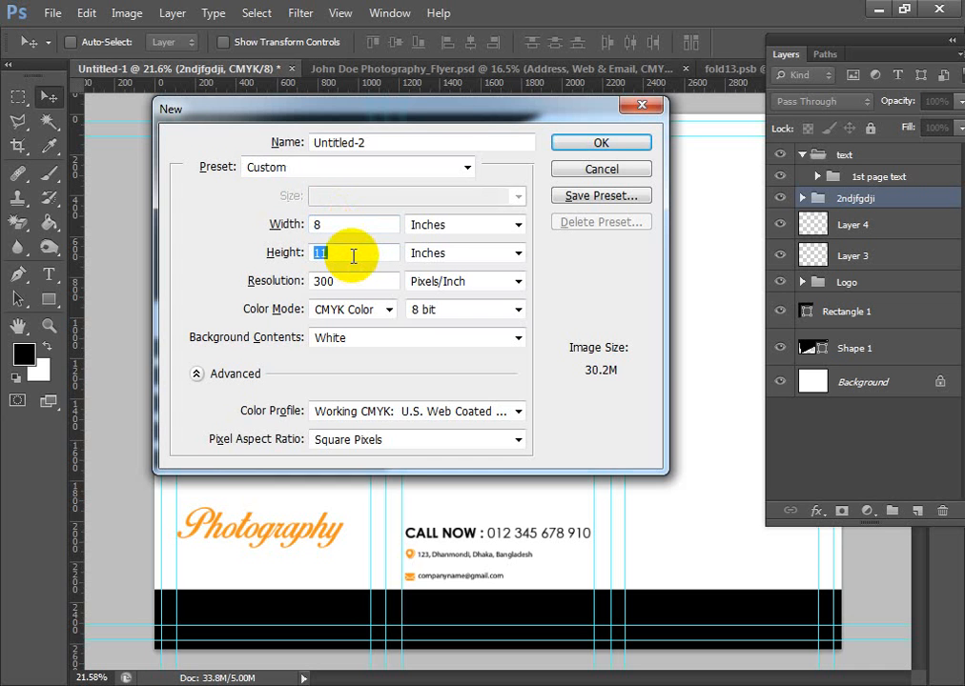
pyautogui.write('1.')
pyautogui.write('0.5')
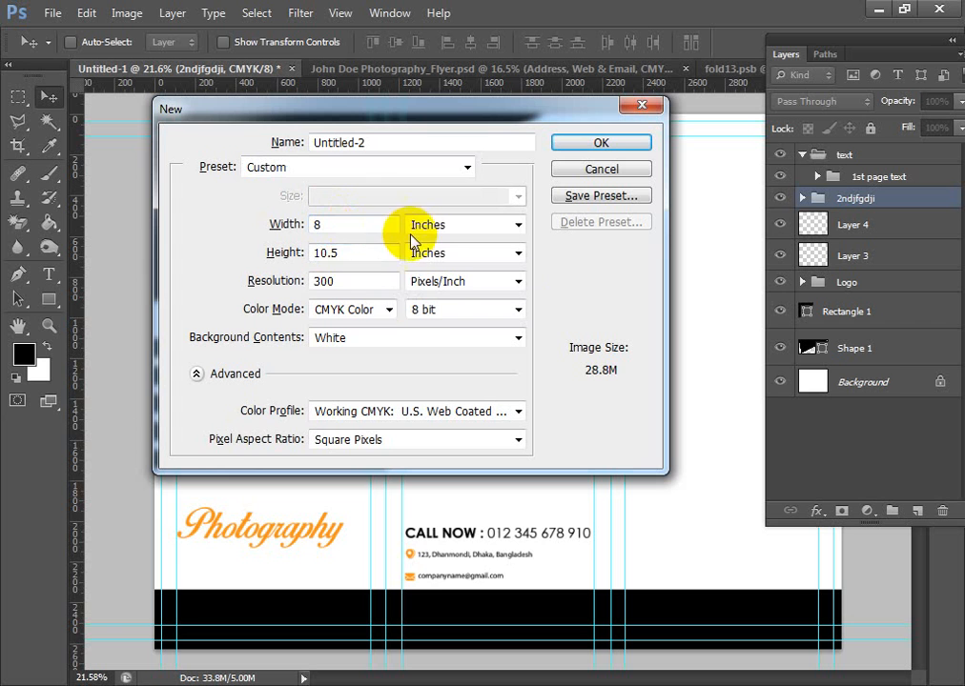
pyautogui.click(591, 143)
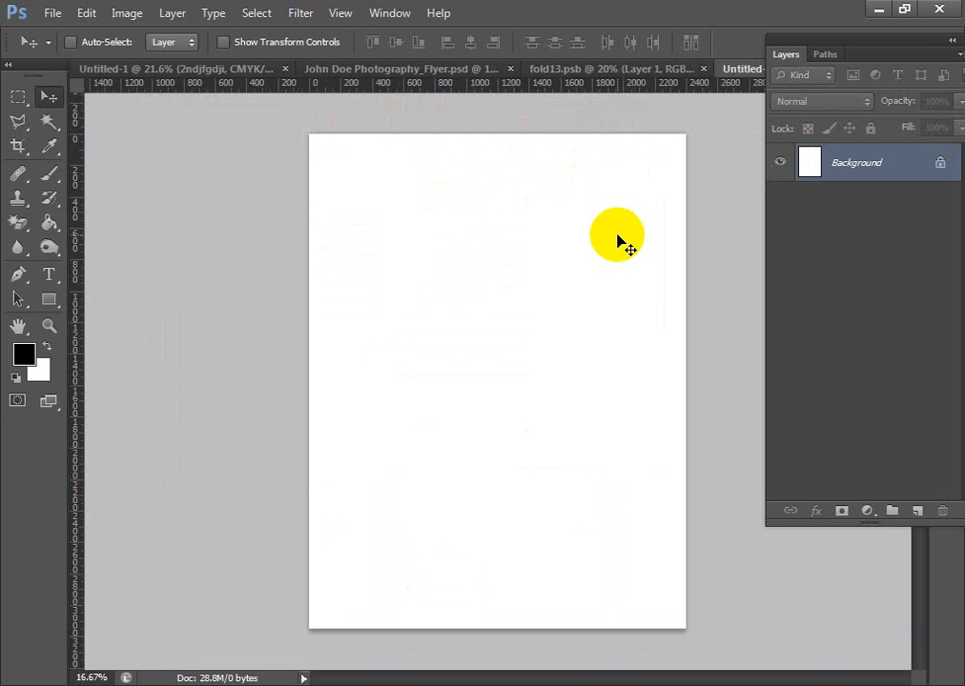
# - Place guides along all four edges of the 8 × 10.5 in canvas
pyautogui.moveTo(74, 345); pyautogui.dragTo(312, 358)
pyautogui.moveTo(76, 324); pyautogui.dragTo(673, 339)
pyautogui.moveTo(599, 86); pyautogui.dragTo(596, 629)
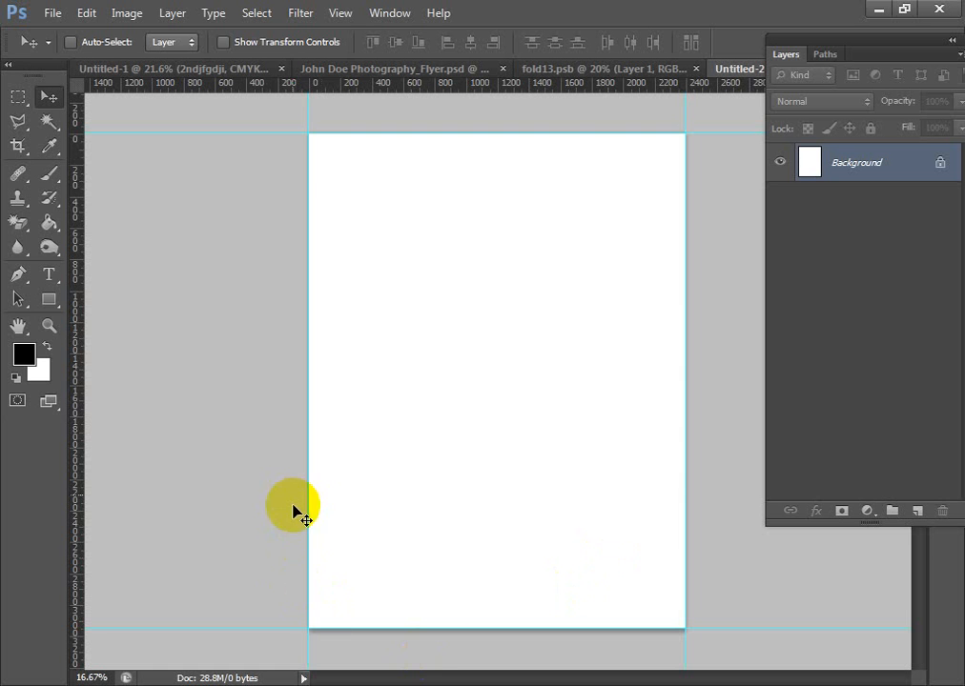
pyautogui.scroll(-1, 332, 539)
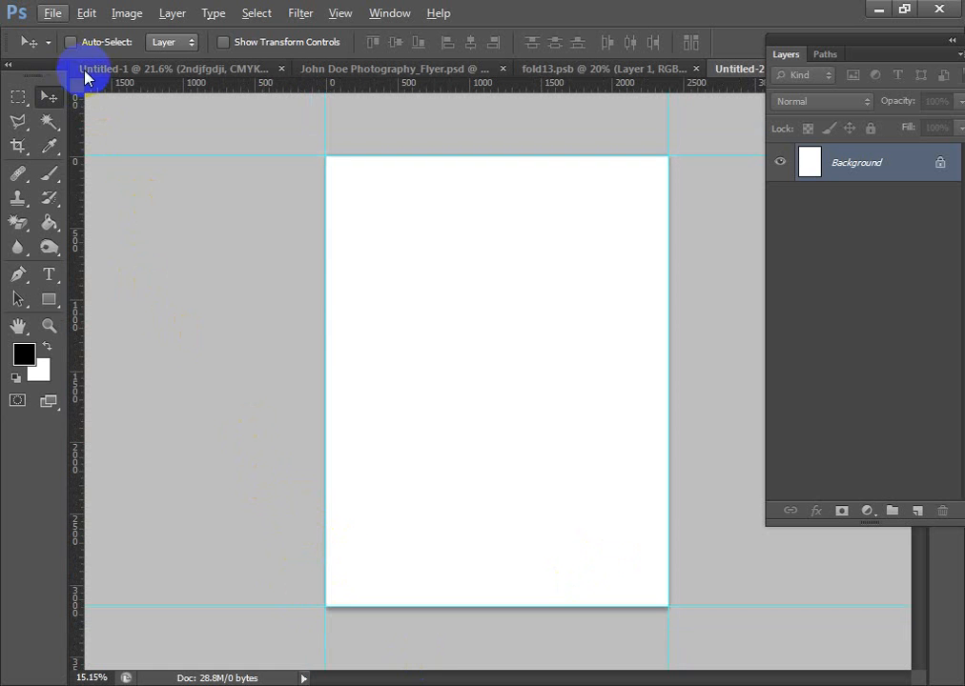
# - Enlarge the canvas from its centre to 8.5 × 11 in, filling the extension with the foreground colour
pyautogui.click(123, 13)
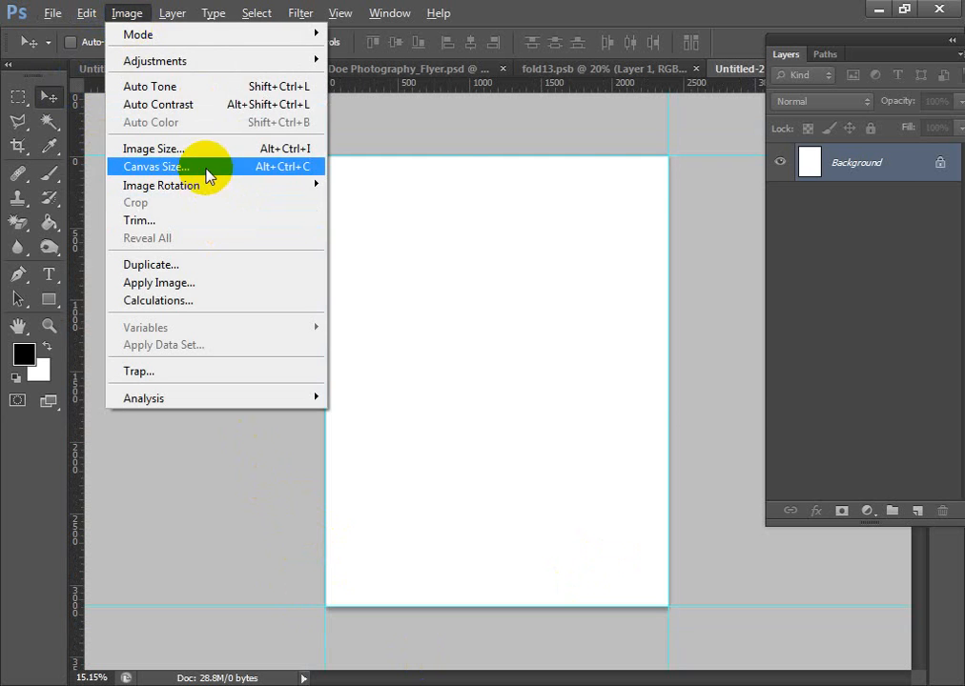
pyautogui.click(209, 168)
pyautogui.click(720, 212)
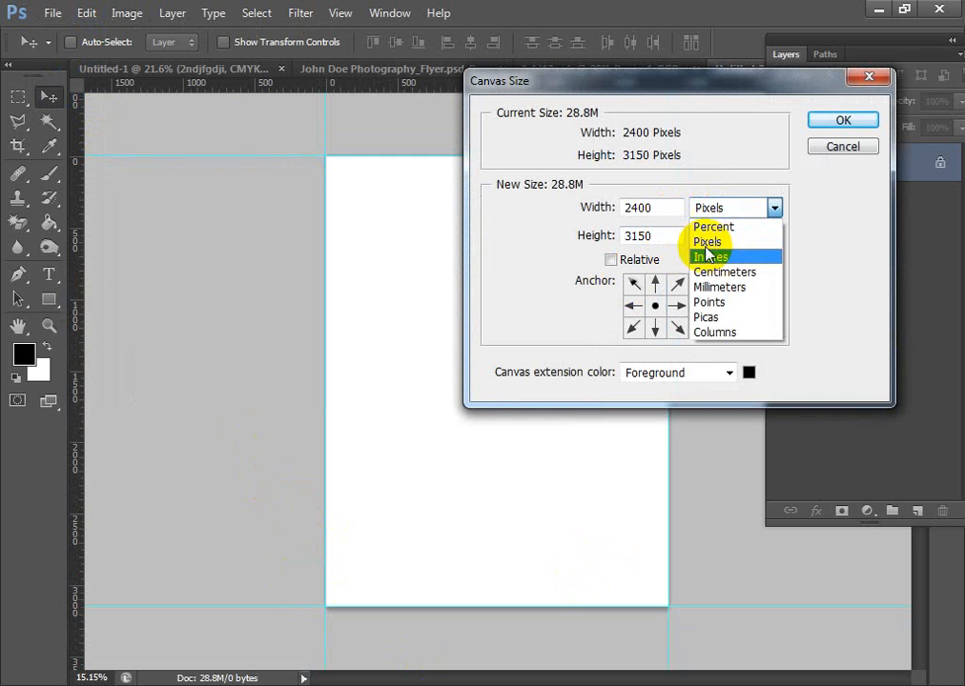
pyautogui.click(715, 253)
pyautogui.click(660, 211)
pyautogui.write('.5')
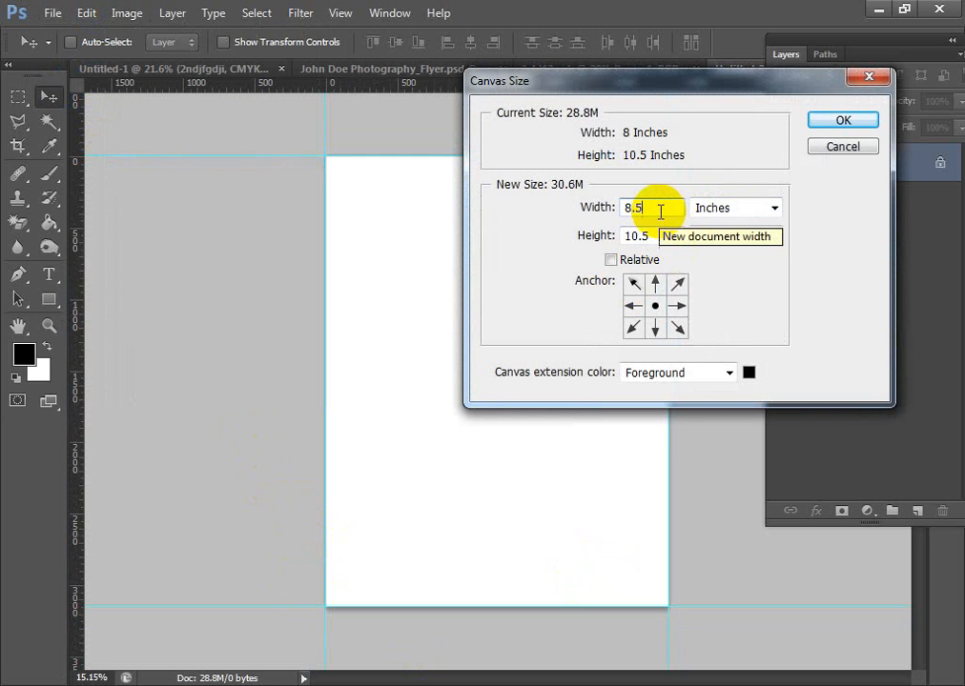
pyautogui.moveTo(665, 236); pyautogui.dragTo(585, 239)
pyautogui.write('11')
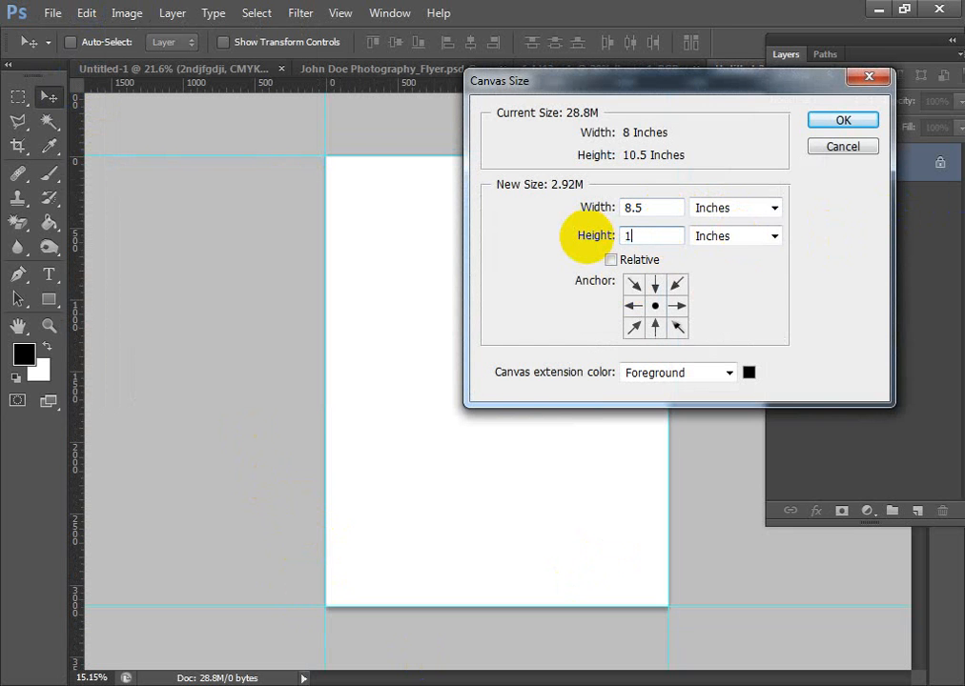
pyautogui.click(858, 122)
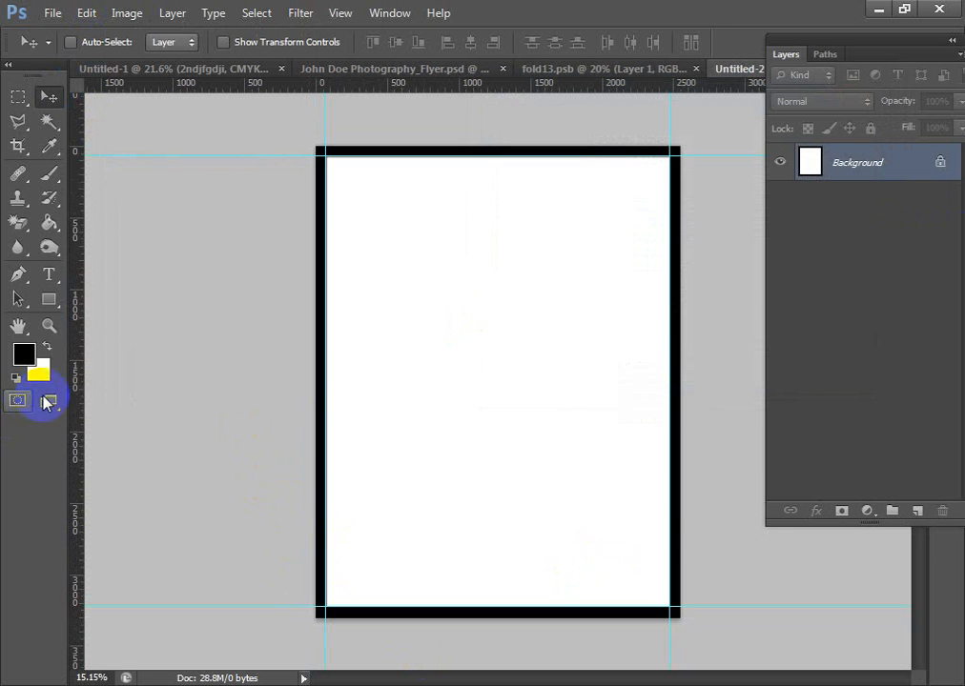
# - Place guides along the outer edges of the enlarged 8.5 × 11 in canvas
pyautogui.moveTo(76, 405); pyautogui.dragTo(316, 410)
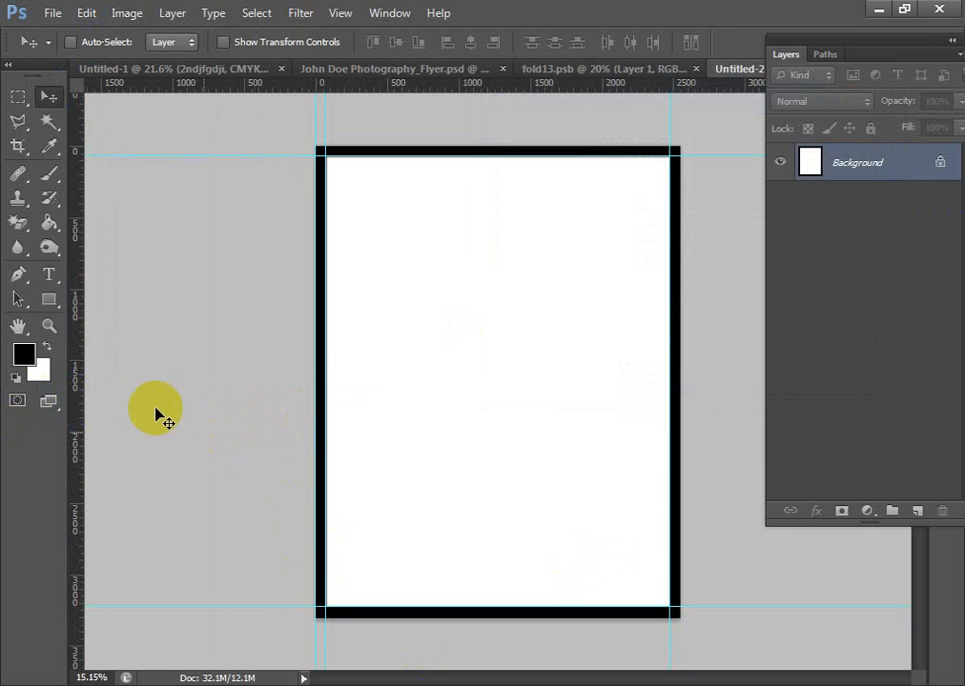
pyautogui.moveTo(79, 387); pyautogui.dragTo(679, 399)
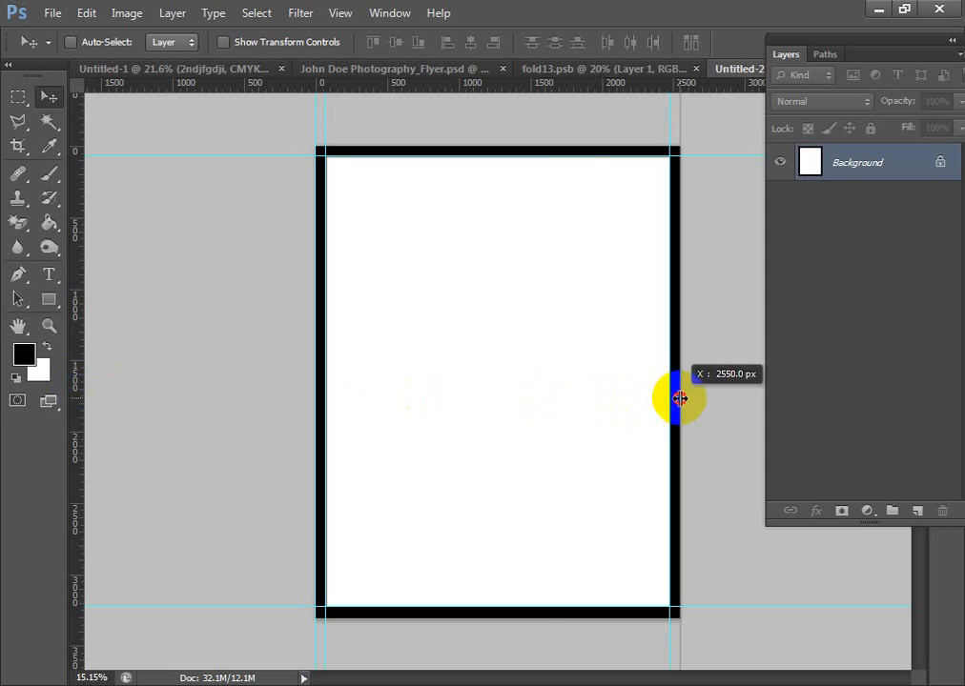
pyautogui.moveTo(583, 87); pyautogui.dragTo(583, 616)
pyautogui.scroll(-1, 399, 507)
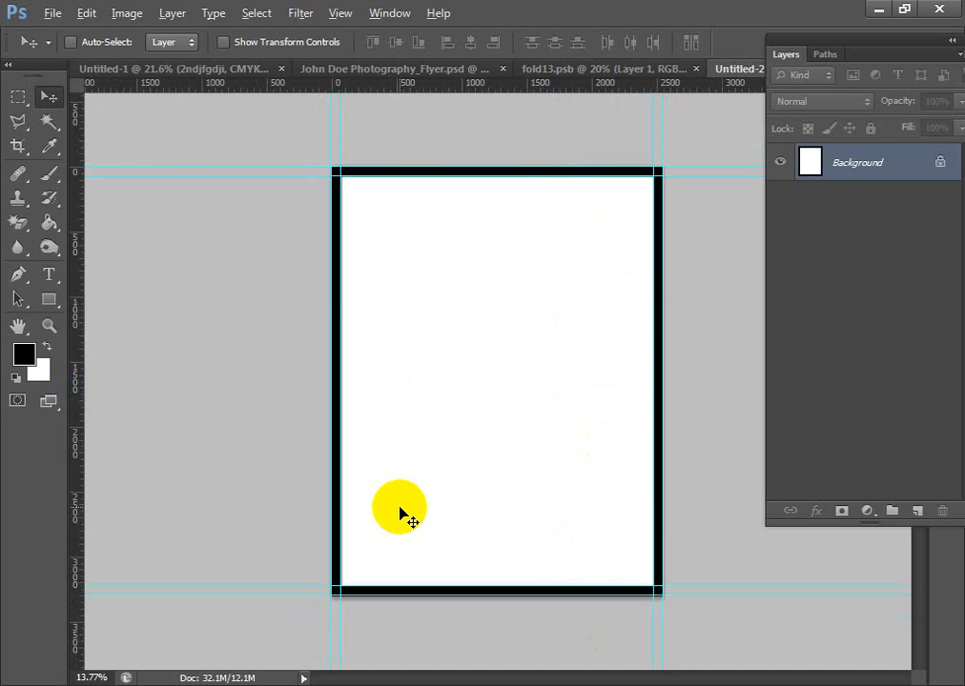
# - Enlarge the canvas from its centre to 8.75 × 11.25 in, filling the extension with the foreground colour
pyautogui.scroll(2, 399, 507)
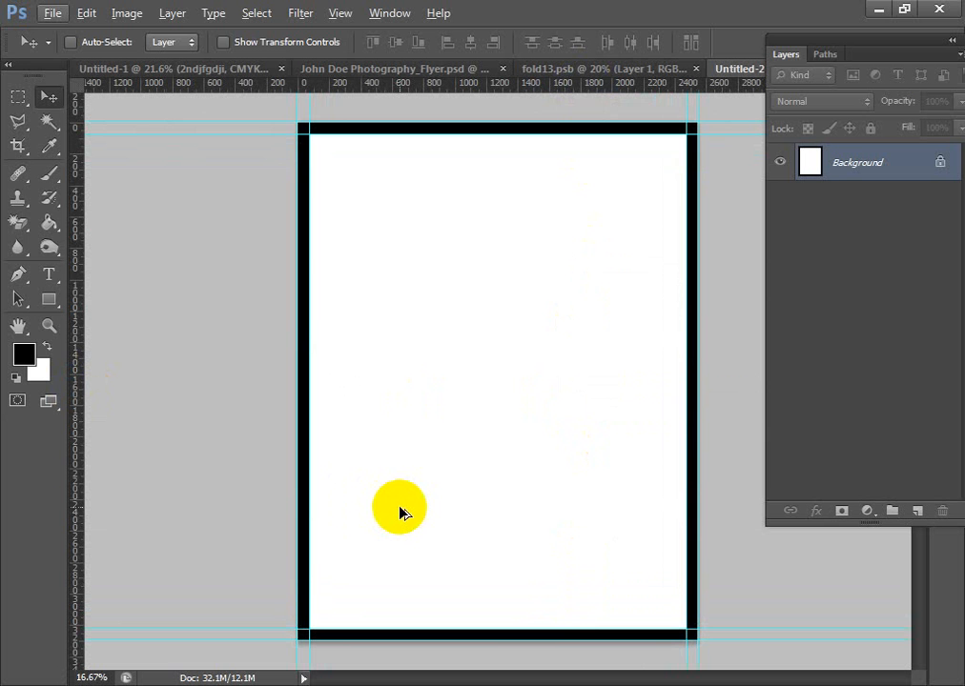
pyautogui.click(127, 14)
pyautogui.click(187, 167)
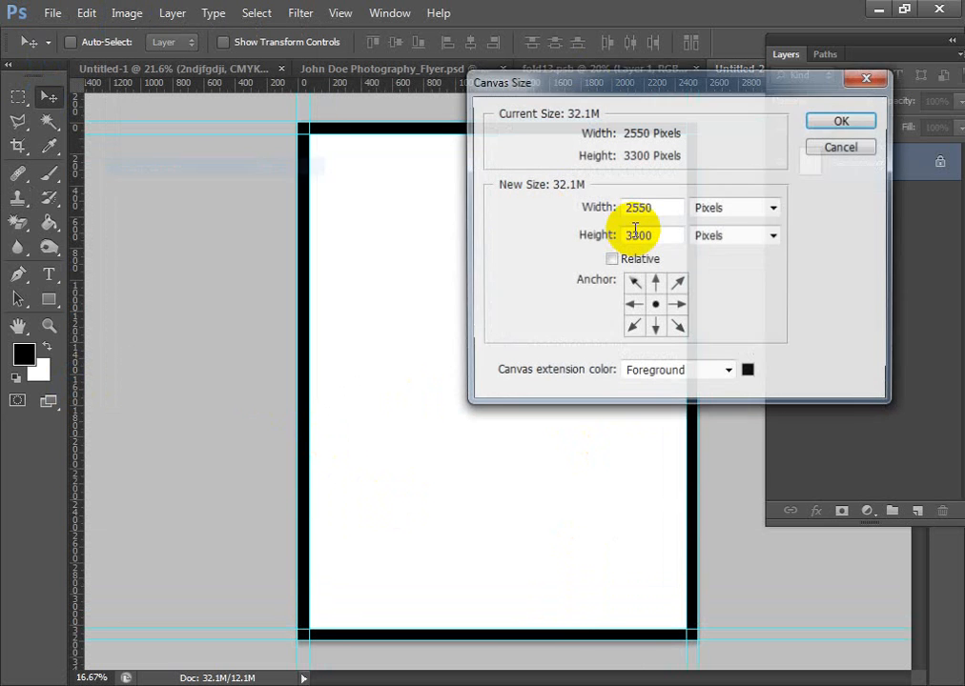
pyautogui.click(730, 209)
pyautogui.click(734, 255)
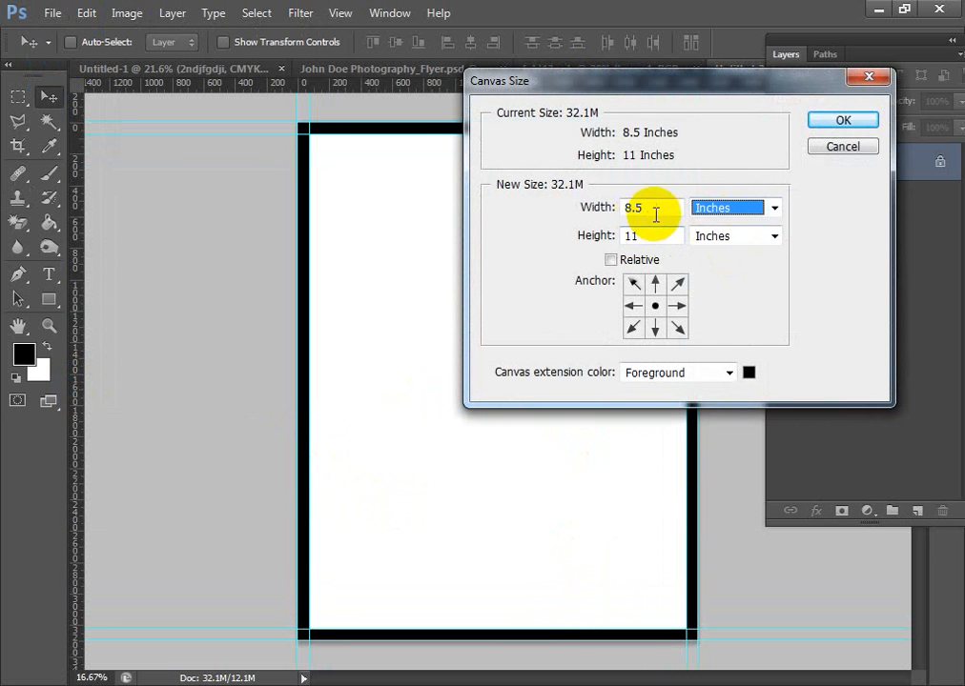
pyautogui.write('8')
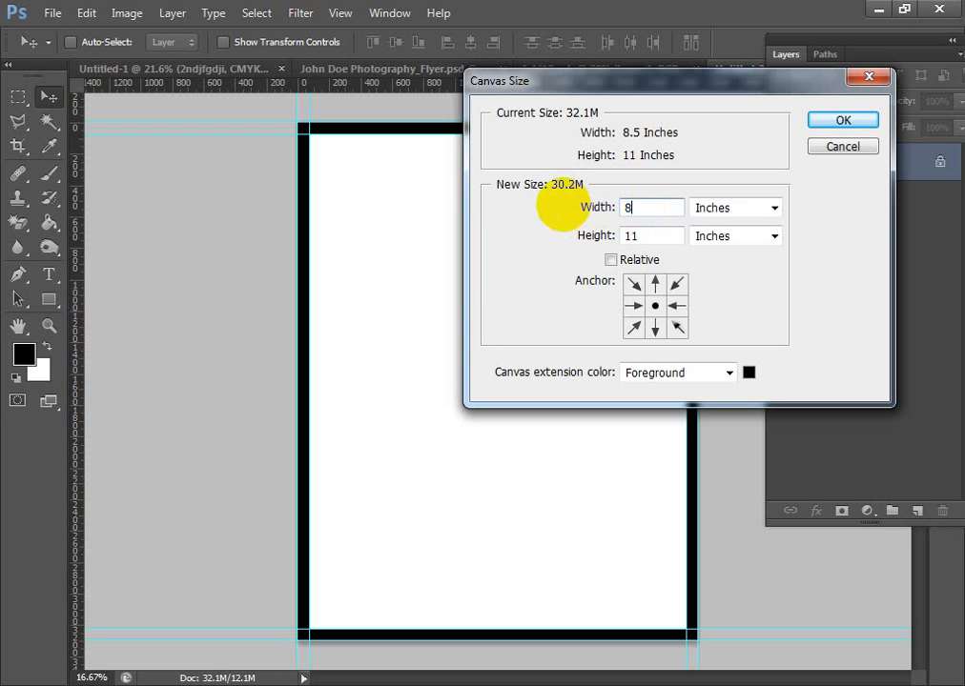
pyautogui.write('.75')
pyautogui.press('Tab')
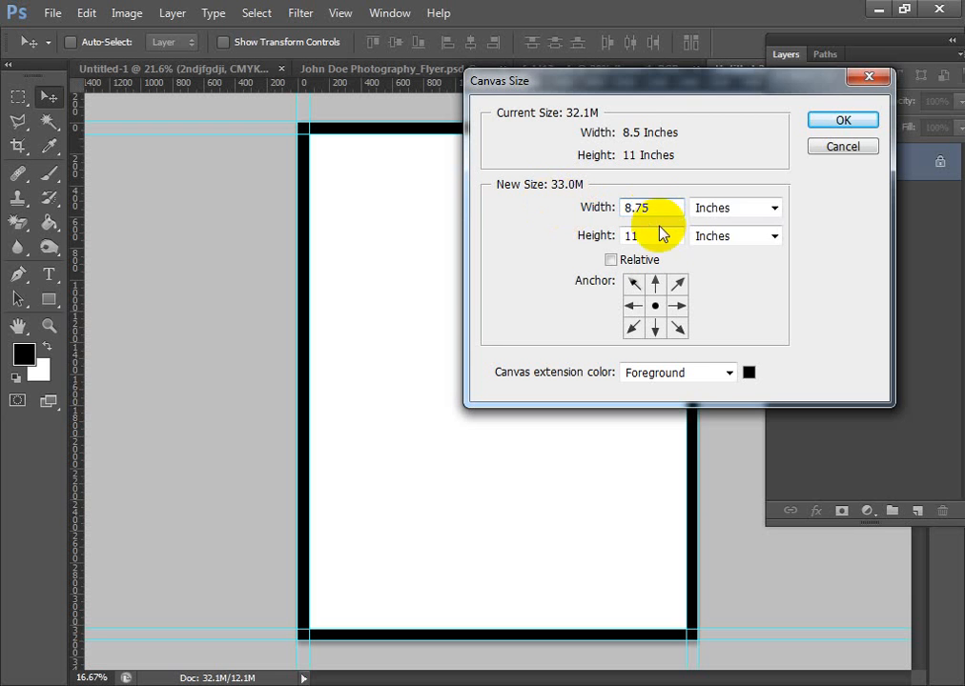
pyautogui.write('11.25')
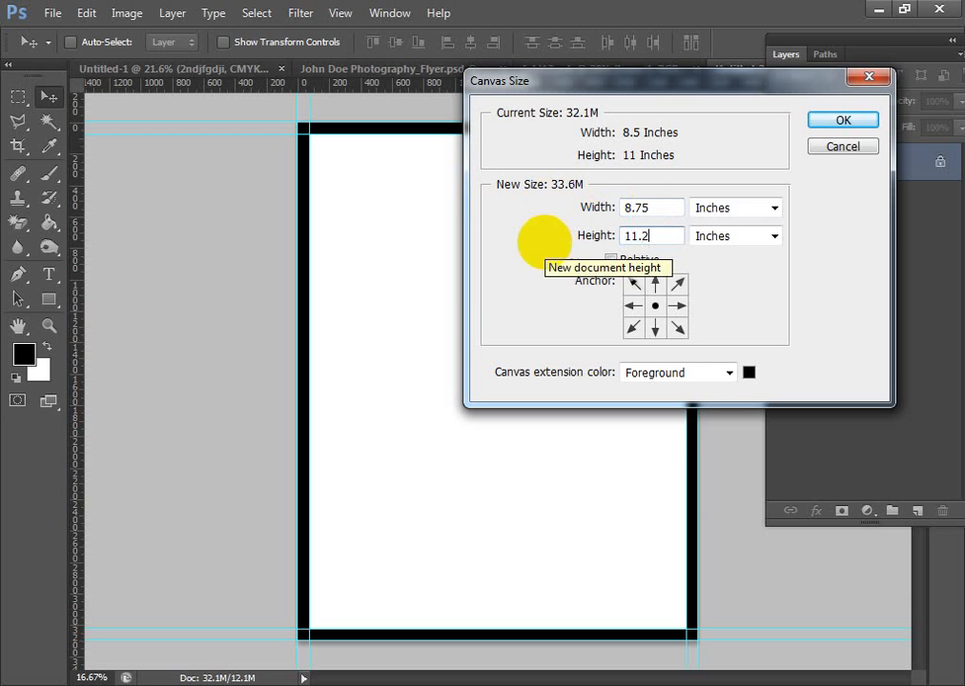
pyautogui.click(820, 120)
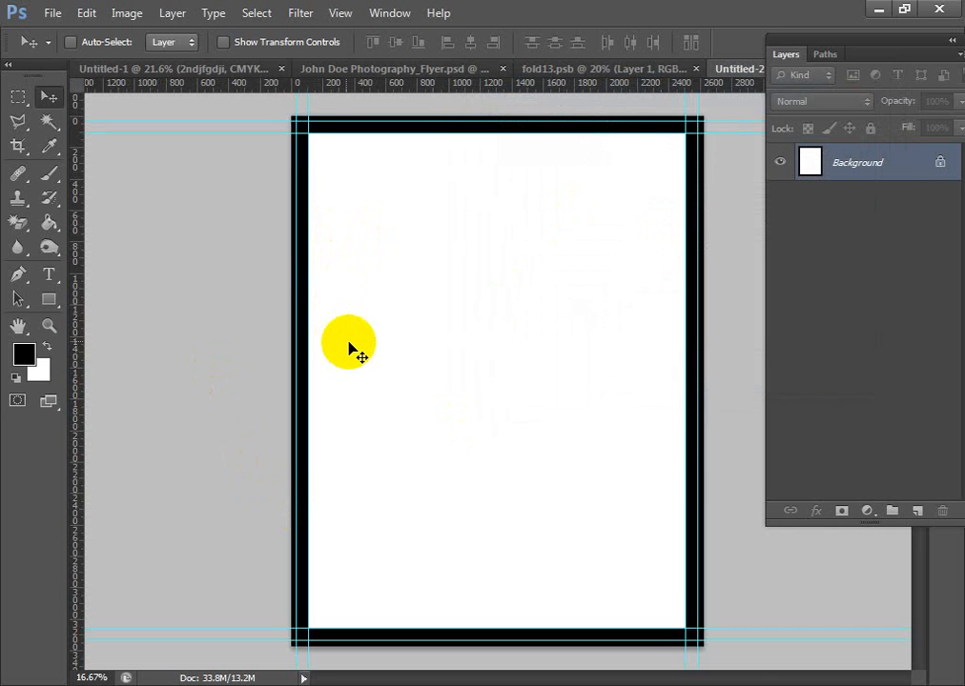
pyautogui.scroll(1, 356, 344)
pyautogui.hscroll(3, 401, 362)
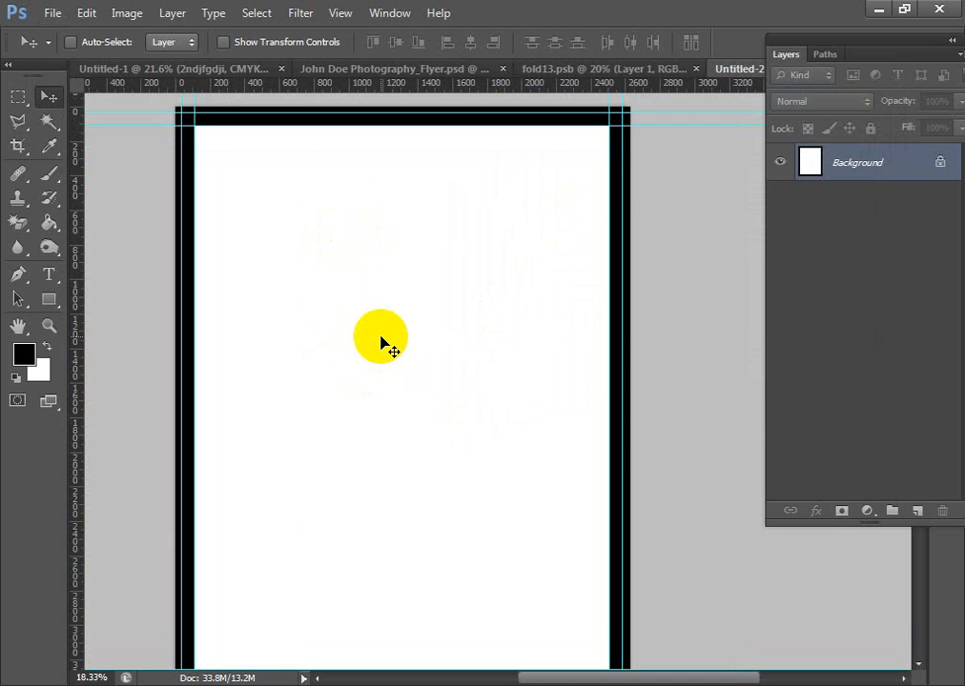
# - Close fold13.psb and the Untitled-1 brochure without saving, and return to the Untitled-2 document
pyautogui.click(625, 70)
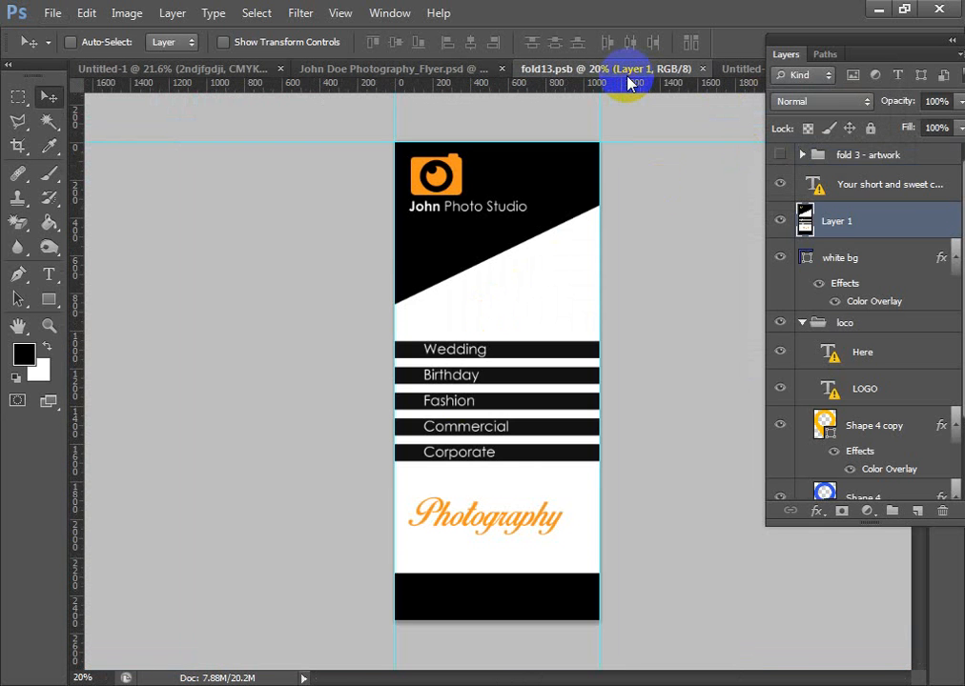
pyautogui.hotkey('ctrl', 'w')
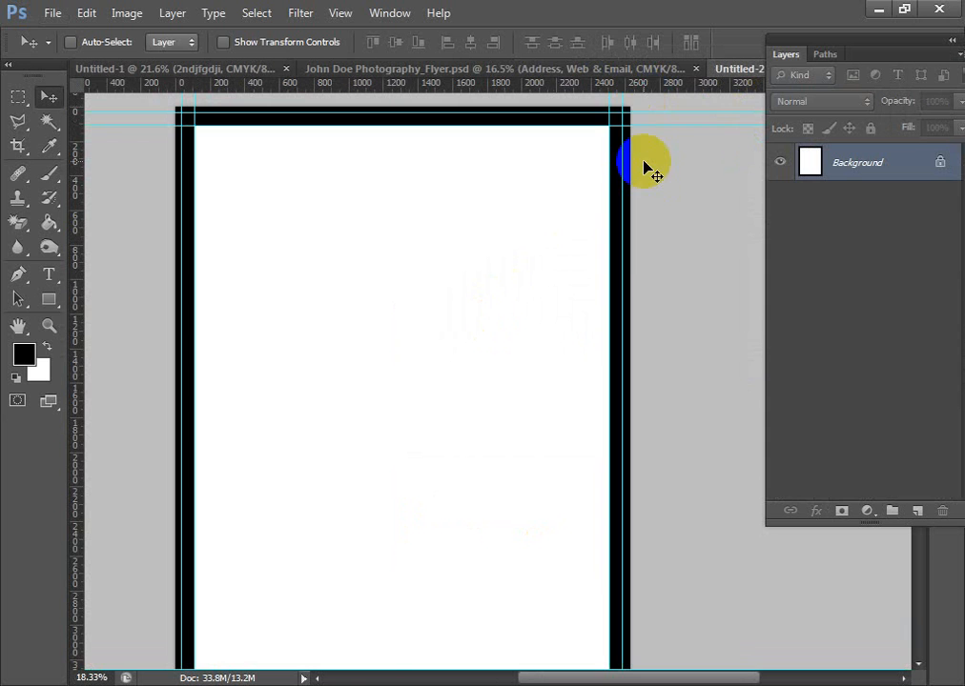
pyautogui.click(612, 74)
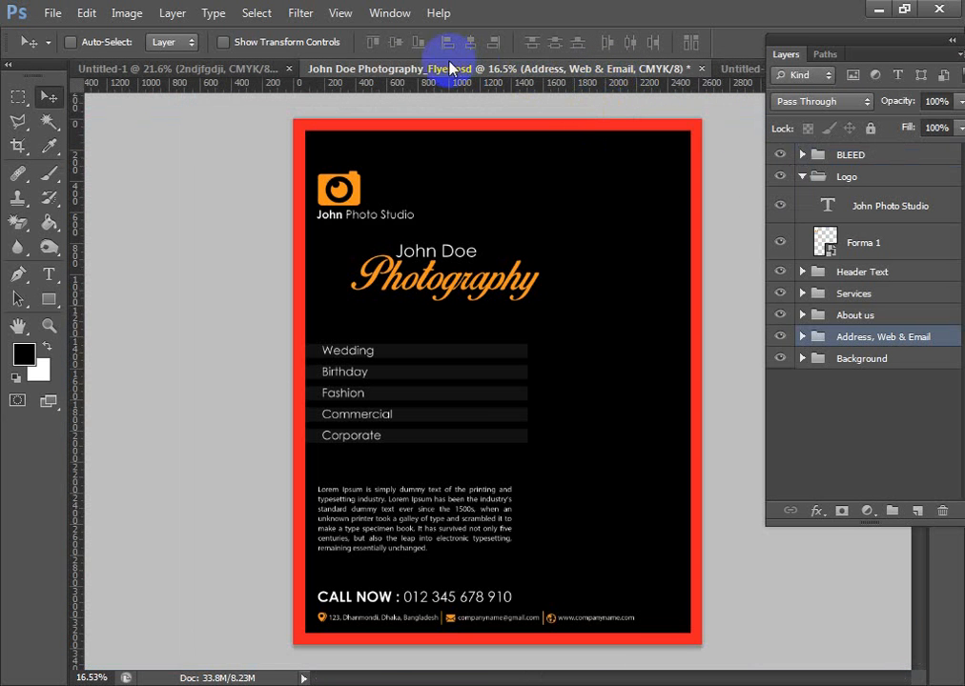
pyautogui.click(246, 69)
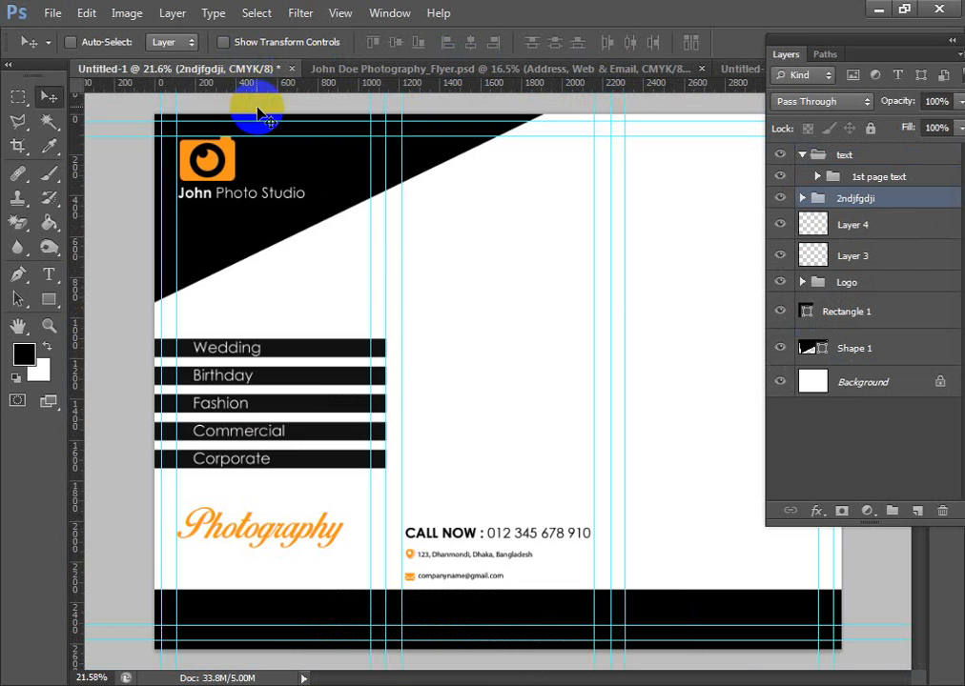
pyautogui.hotkey('ctrl', 'w')
pyautogui.click(457, 277)
pyautogui.click(558, 69)
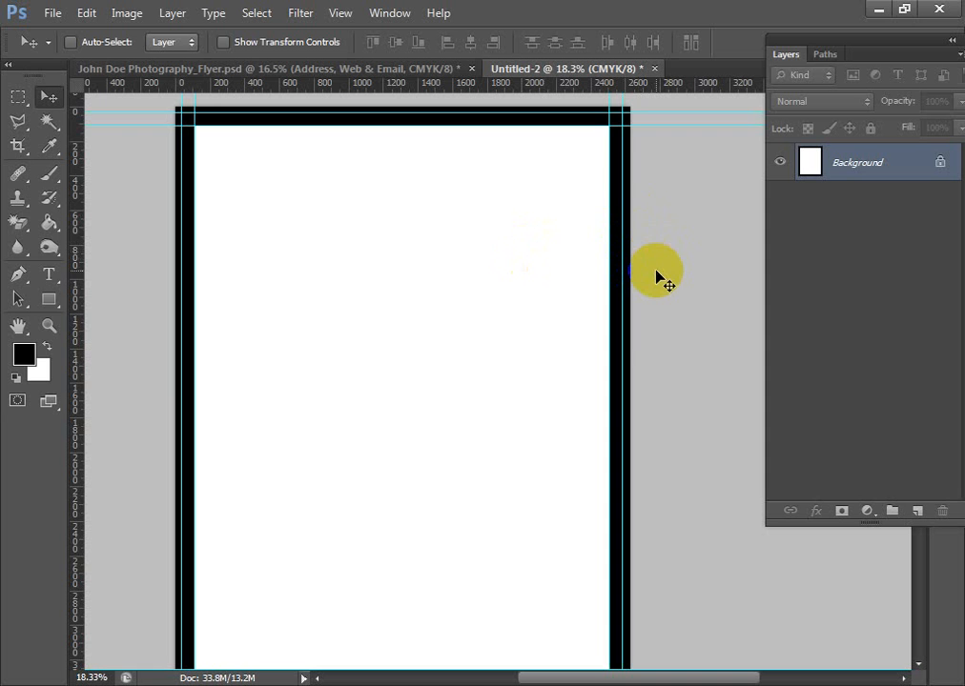
# - Fill the whole Background layer with white
pyautogui.click(856, 168)
pyautogui.hotkey('alt', 'BackSpace')
pyautogui.hotkey('ctrl', 'BackSpace')
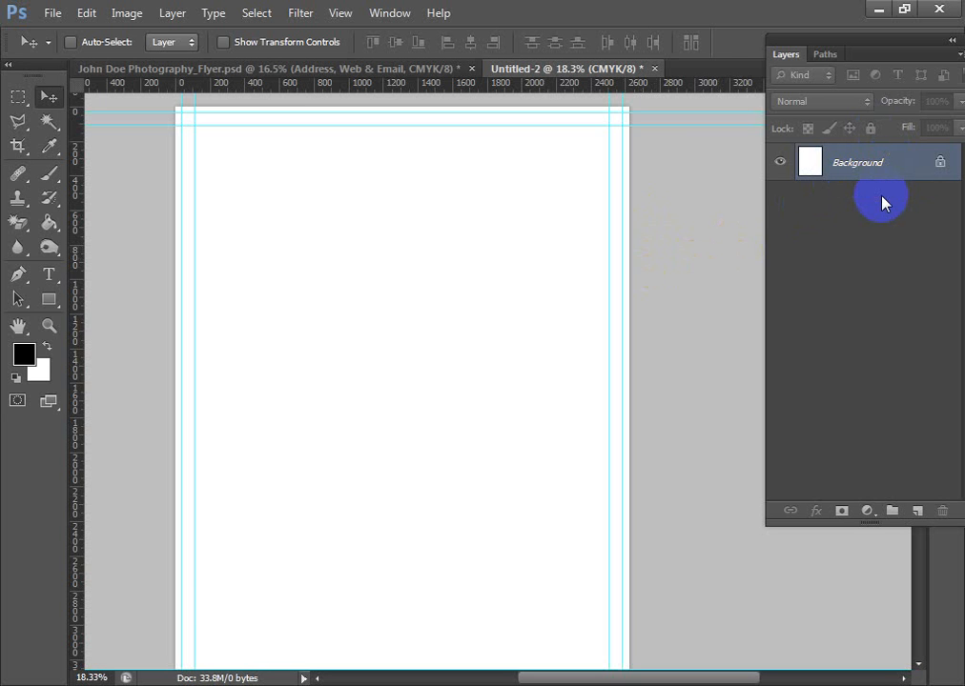
# - Draw a black rectangle shape of about 2901 × 3483 px that covers the entire canvas
pyautogui.scroll(-1, 647, 369)
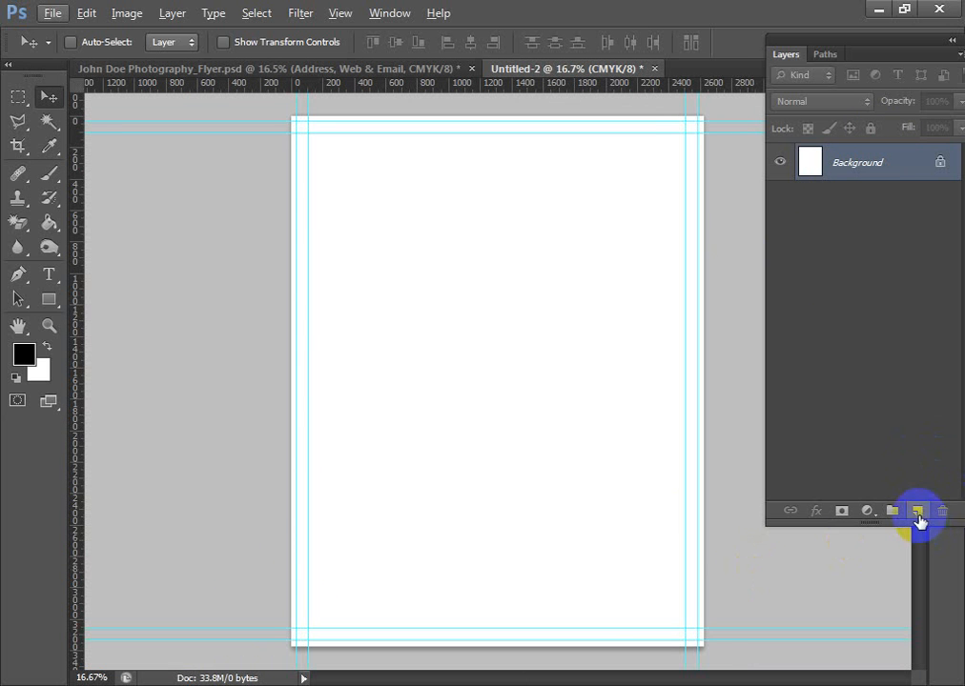
pyautogui.click(50, 300)
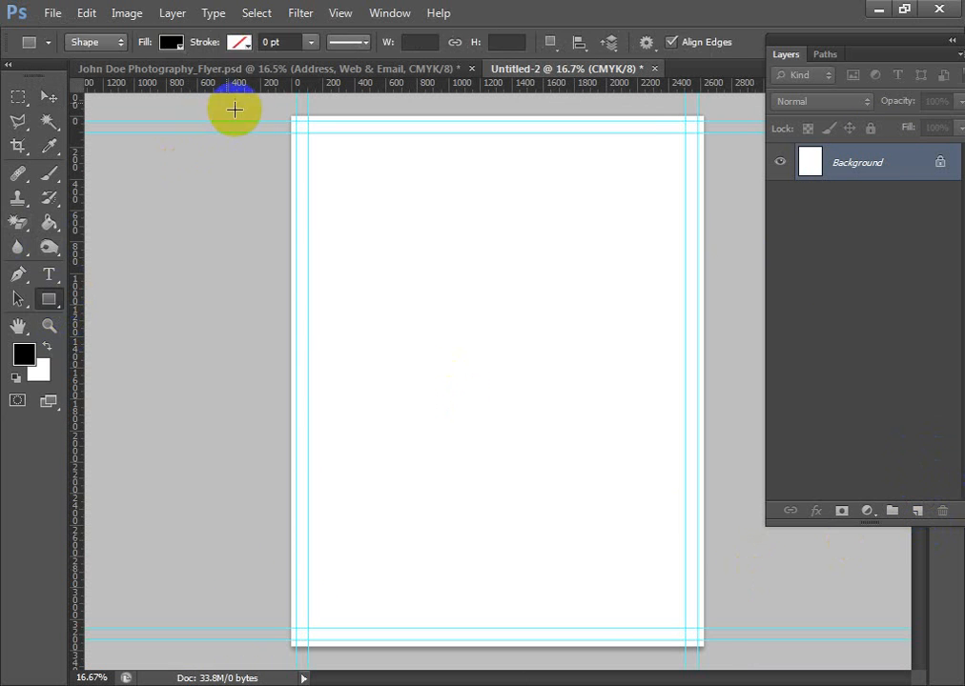
pyautogui.moveTo(271, 112); pyautogui.dragTo(707, 650)
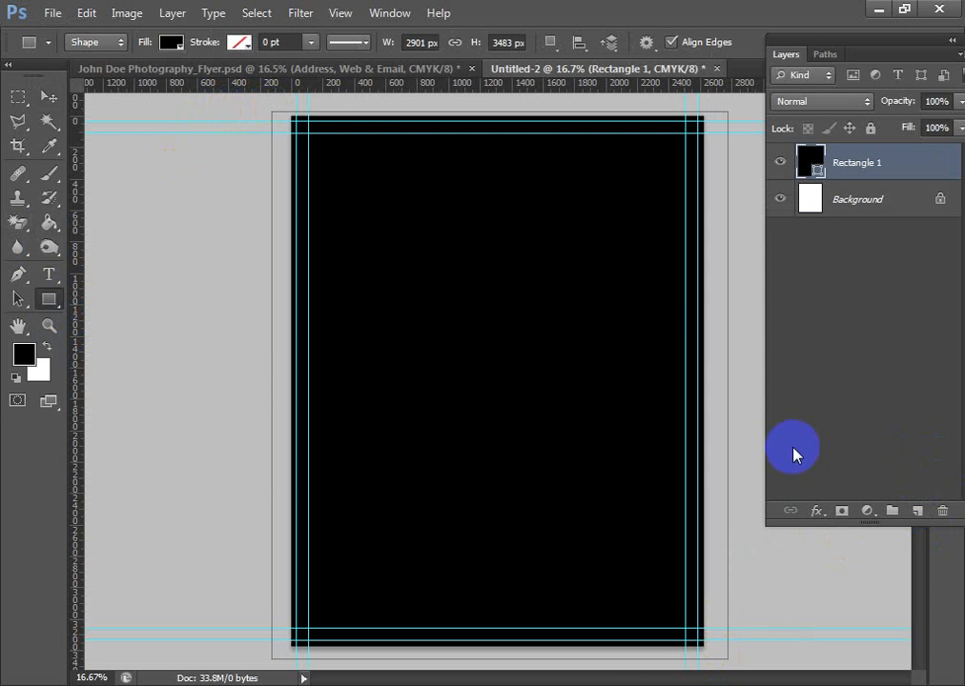
# - Subtract a rectangle spanning the outer guides from the black shape, leaving a thin frame over the bleed area
pyautogui.click(552, 47)
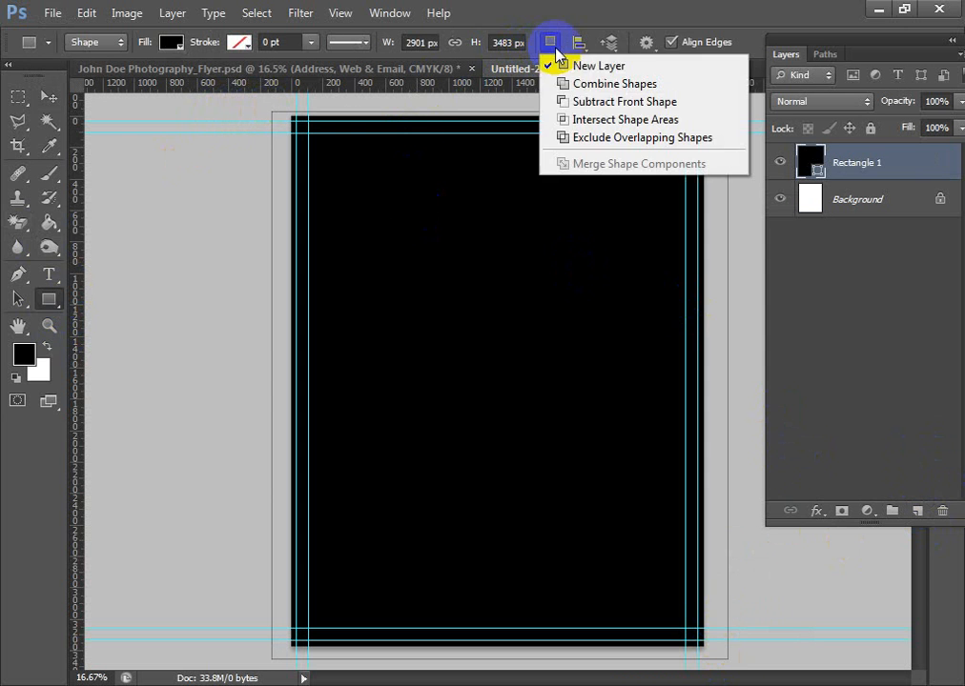
pyautogui.click(572, 97)
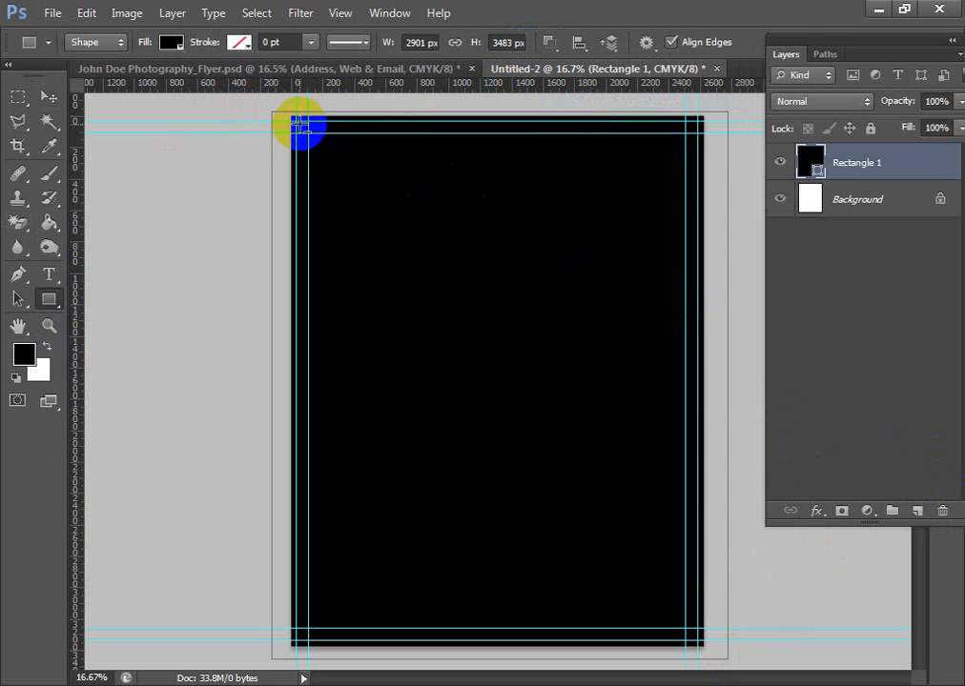
pyautogui.moveTo(298, 125); pyautogui.dragTo(335, 156)
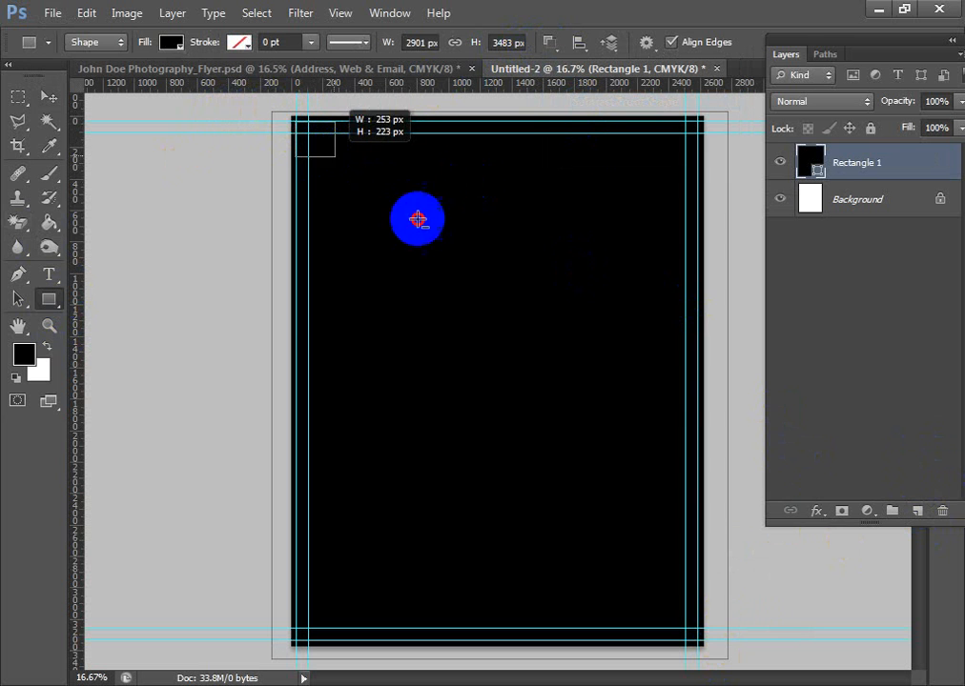
pyautogui.moveTo(418, 219); pyautogui.dragTo(700, 639)
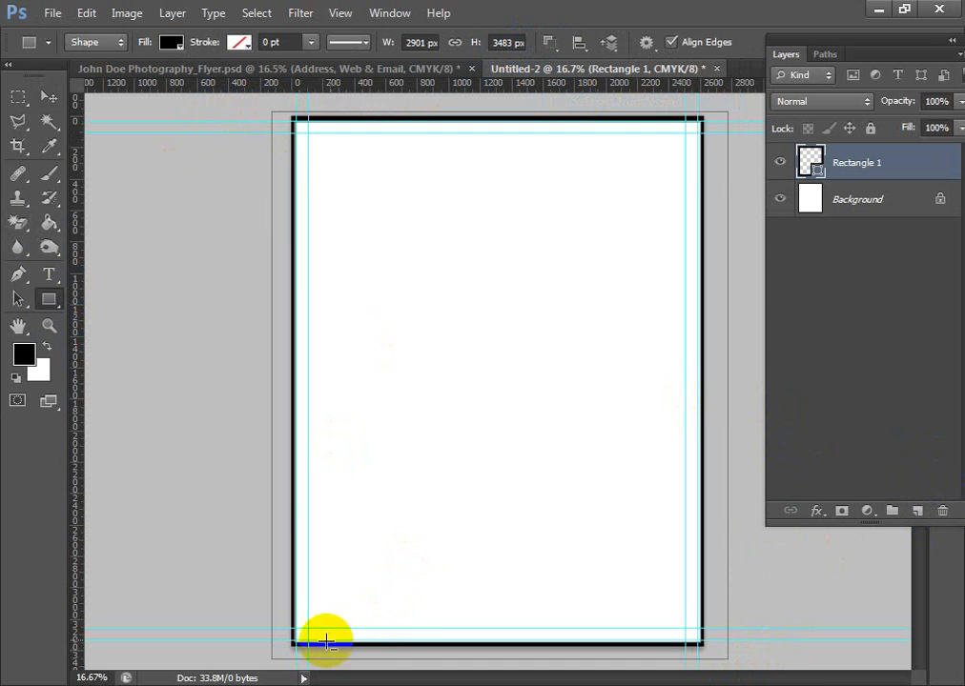
pyautogui.click(46, 96)
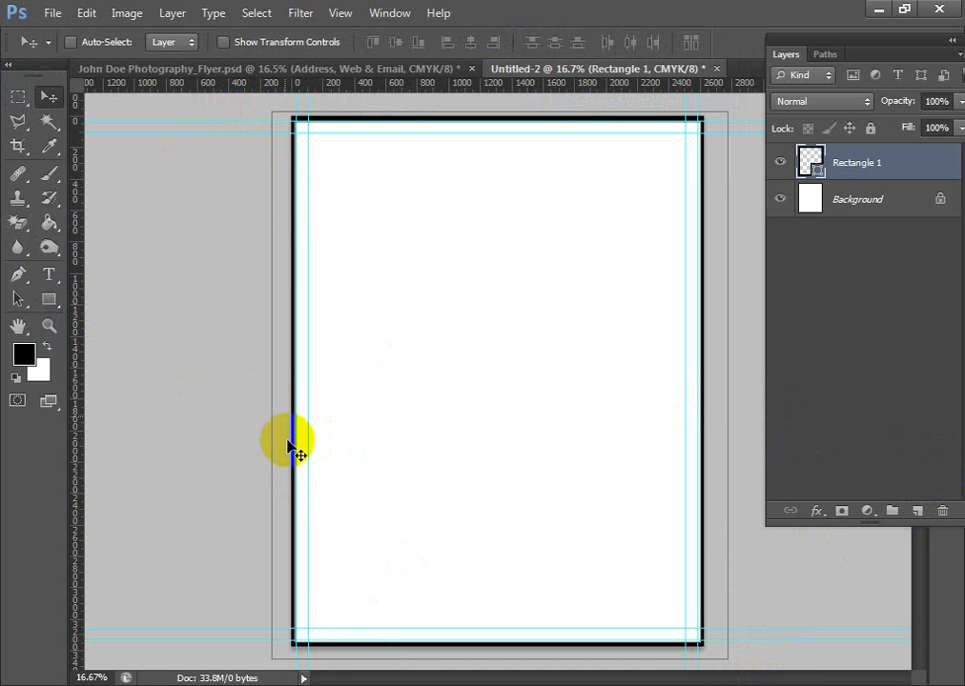
pyautogui.scroll(2, 287, 444)
pyautogui.scroll(-2, 641, 328)
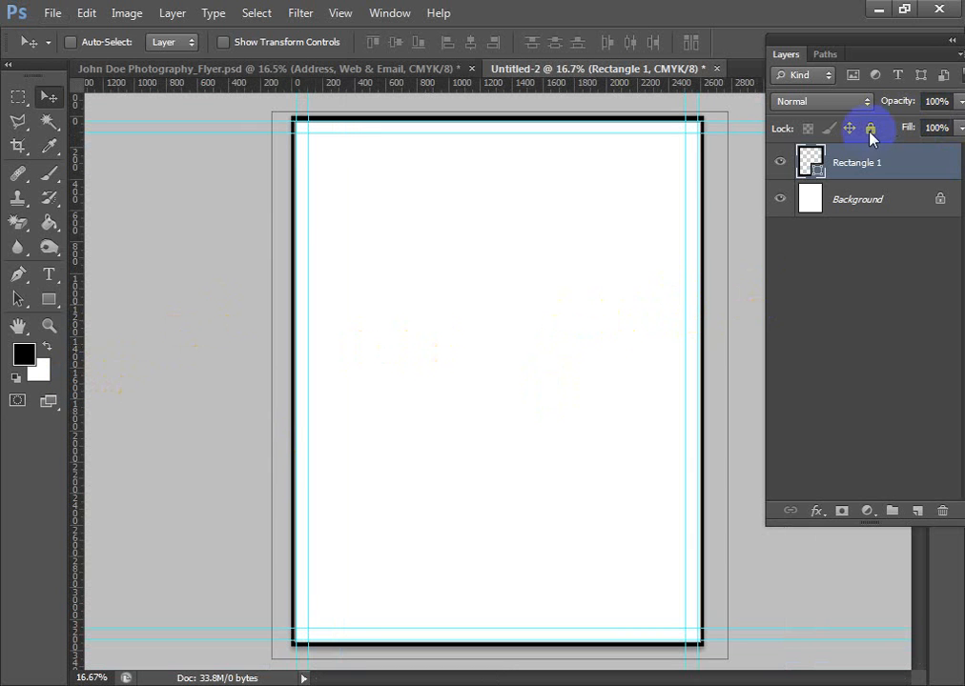
# - Group the frame shape under the name "bleed", then collapse and hide the group
pyautogui.hotkey('ctrl', 'g')
pyautogui.doubleClick(851, 157)
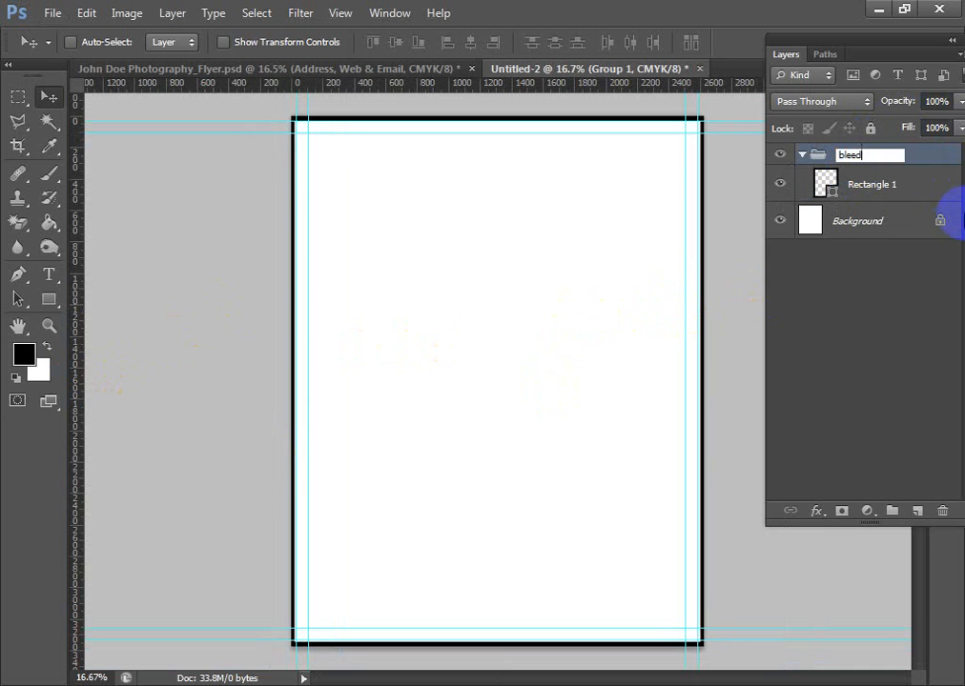
pyautogui.click(861, 331)
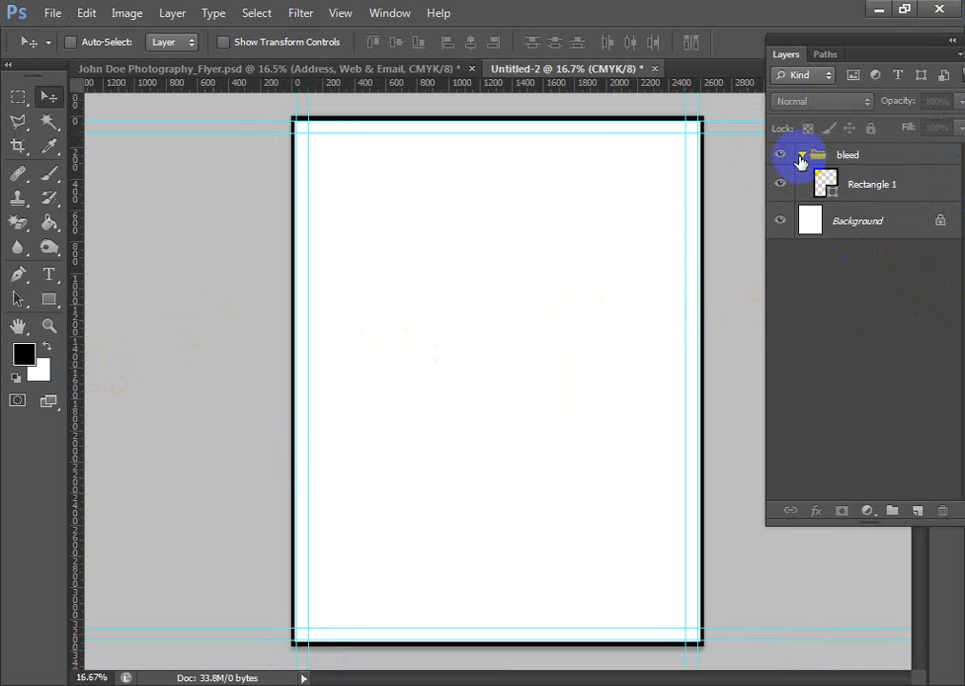
pyautogui.click(802, 155)
pyautogui.click(779, 156)
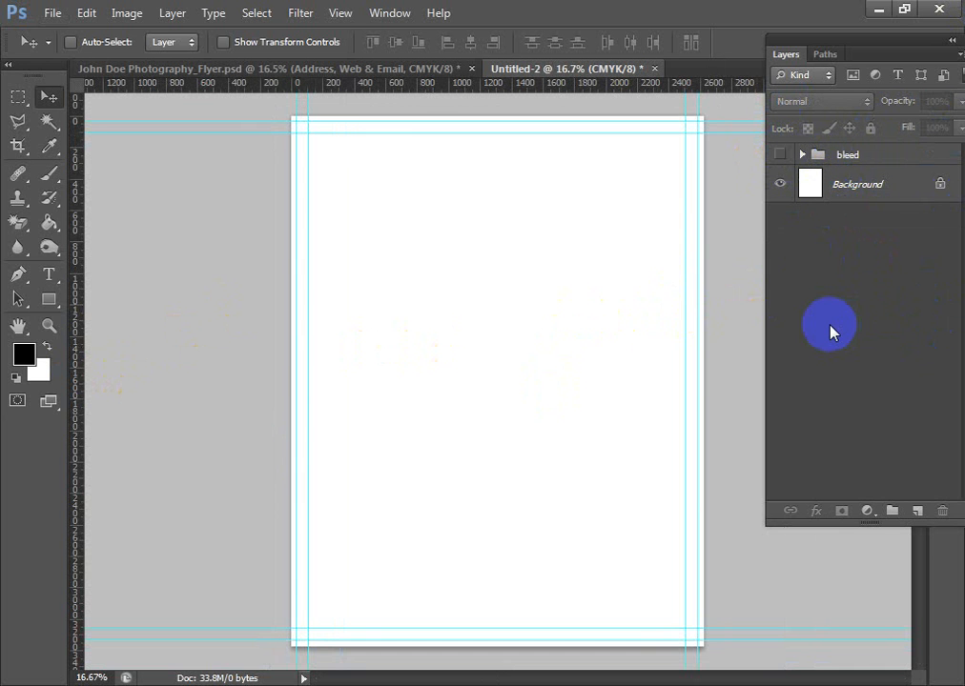
# - Draw a black square above the Background layer in the page's upper half and rotate it 45° into a diamond
pyautogui.click(812, 185)
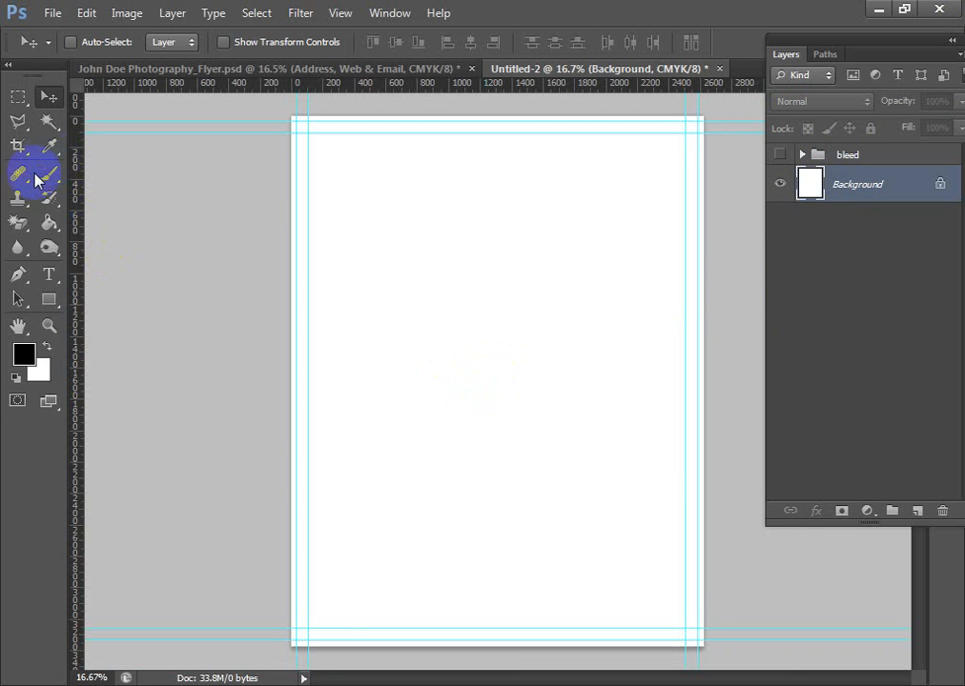
pyautogui.click(52, 307)
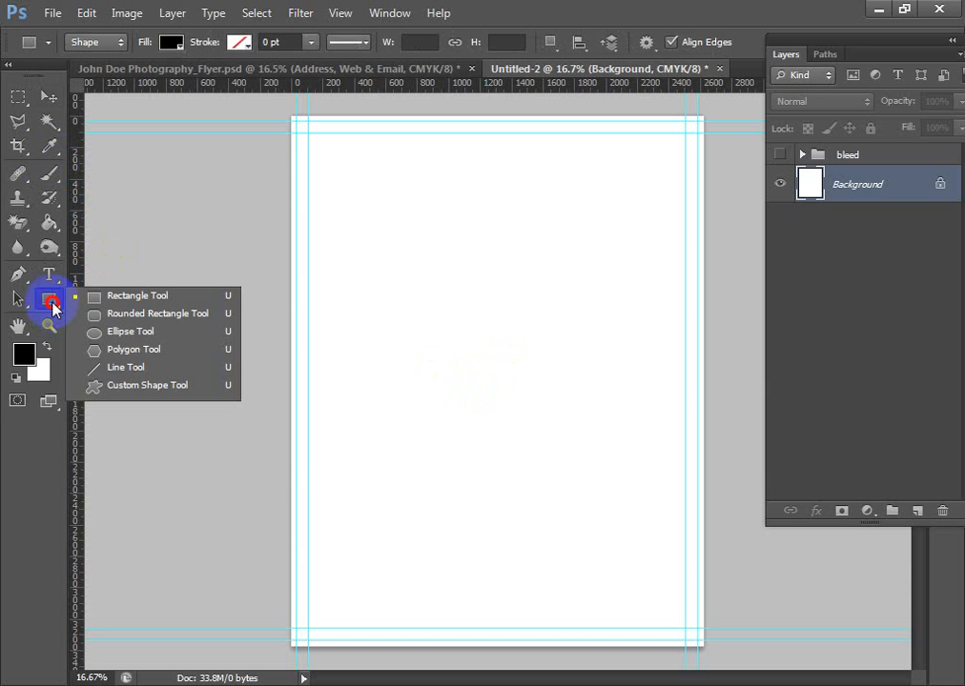
pyautogui.click(110, 297)
pyautogui.moveTo(436, 239); pyautogui.dragTo(553, 443)
pyautogui.hotkey('ctrl', 't')
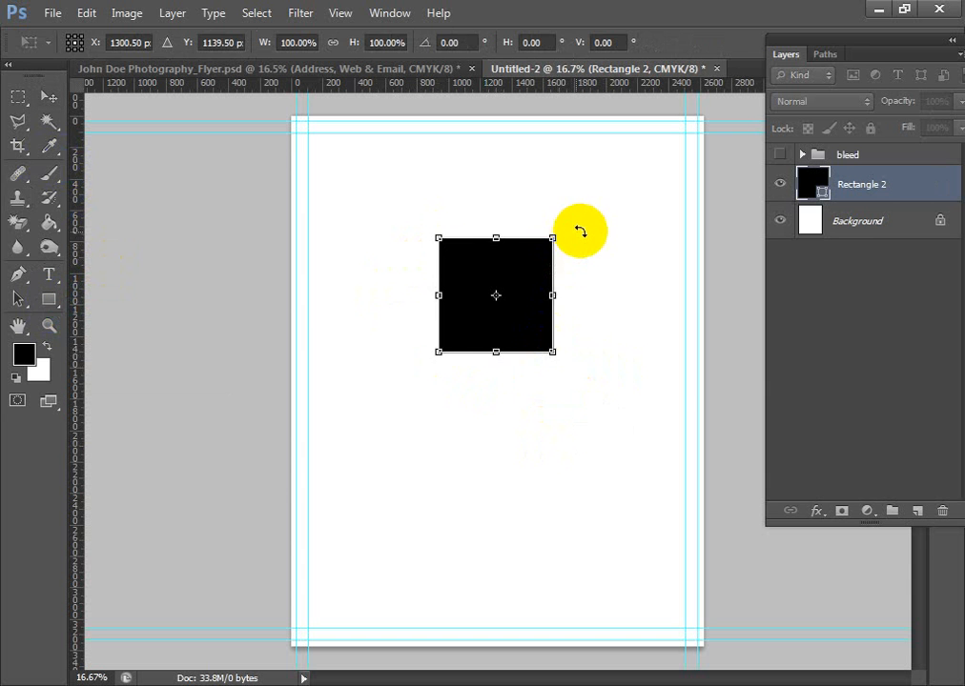
pyautogui.moveTo(596, 306)
pyautogui.mouseDown()
pyautogui.moveTo(582, 358)
pyautogui.moveTo(583, 302)
pyautogui.mouseUp()
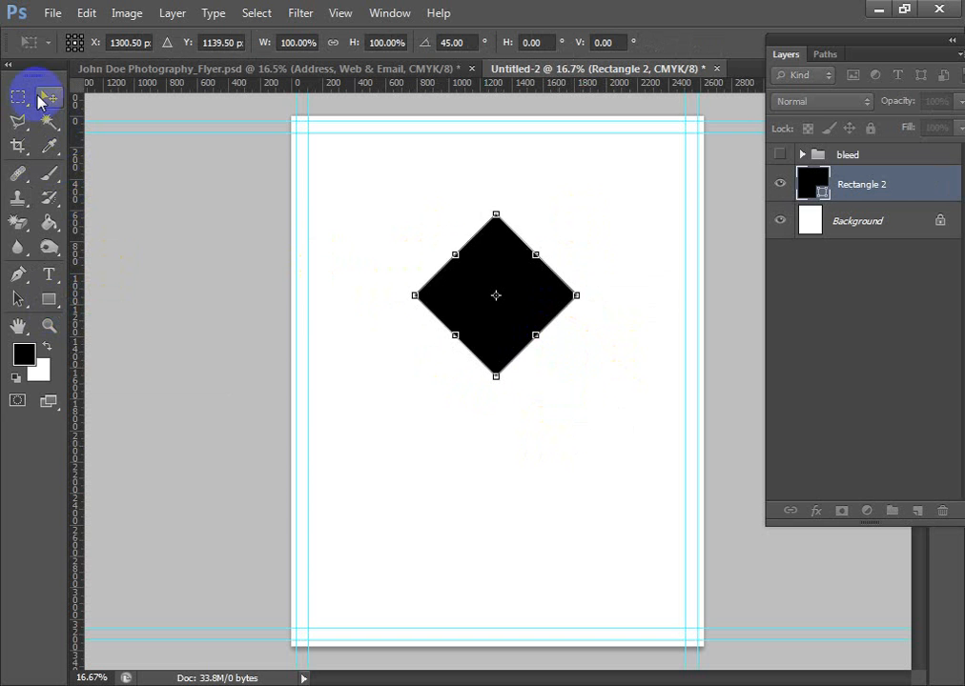
pyautogui.click(46, 96)
pyautogui.click(377, 278)
# - Arrange the diamond at the page's upper edge with a duplicate directly below it, undoing the misplaced drags
pyautogui.moveTo(499, 301); pyautogui.dragTo(617, 256)
pyautogui.hotkey('ctrl', 'z')
pyautogui.moveTo(505, 172); pyautogui.dragTo(632, 165)
pyautogui.hotkey('ctrl', 'z')
pyautogui.keyDown('ctrl'); pyautogui.click(521, 178); pyautogui.keyUp('ctrl')
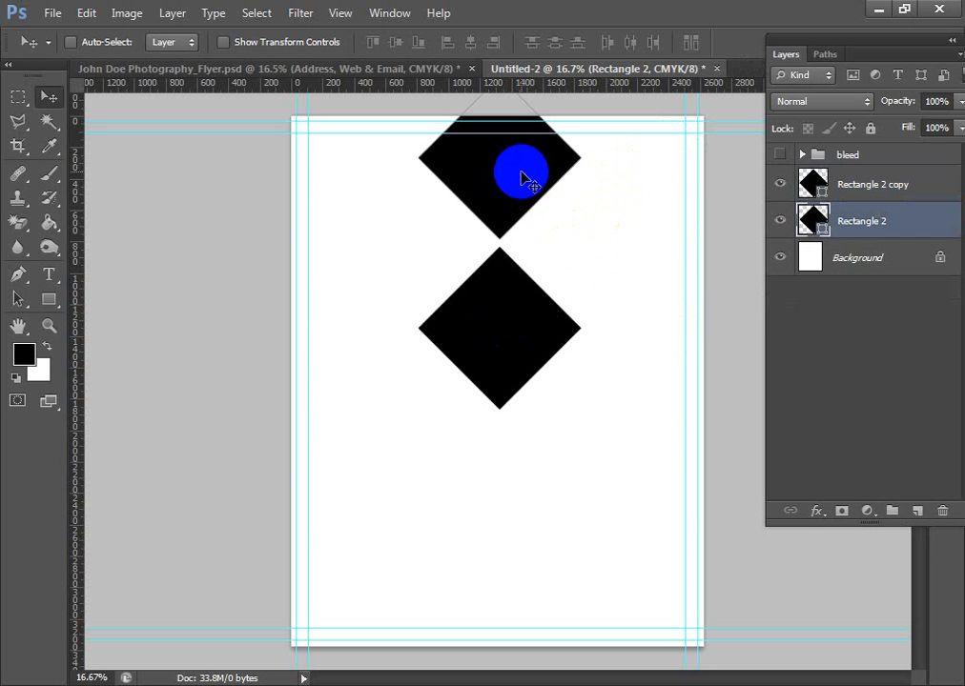
# - Duplicate the diamond into a diagonal grid of six that runs past the page's upper and right-hand edges
pyautogui.moveTo(523, 178); pyautogui.dragTo(586, 294)
pyautogui.moveTo(588, 286); pyautogui.dragTo(672, 374)
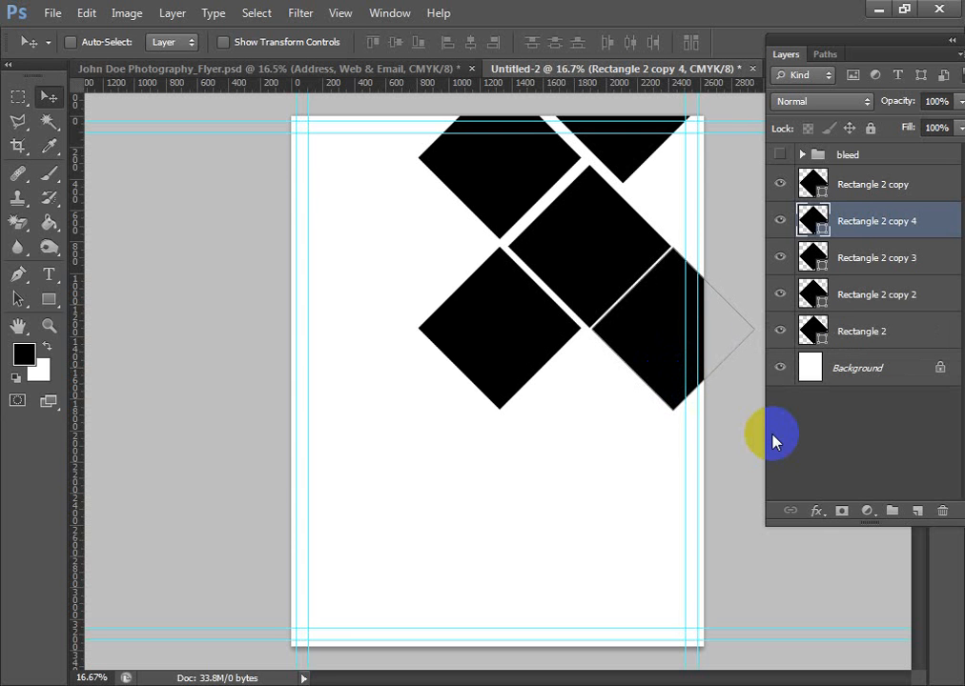
pyautogui.click(630, 167)
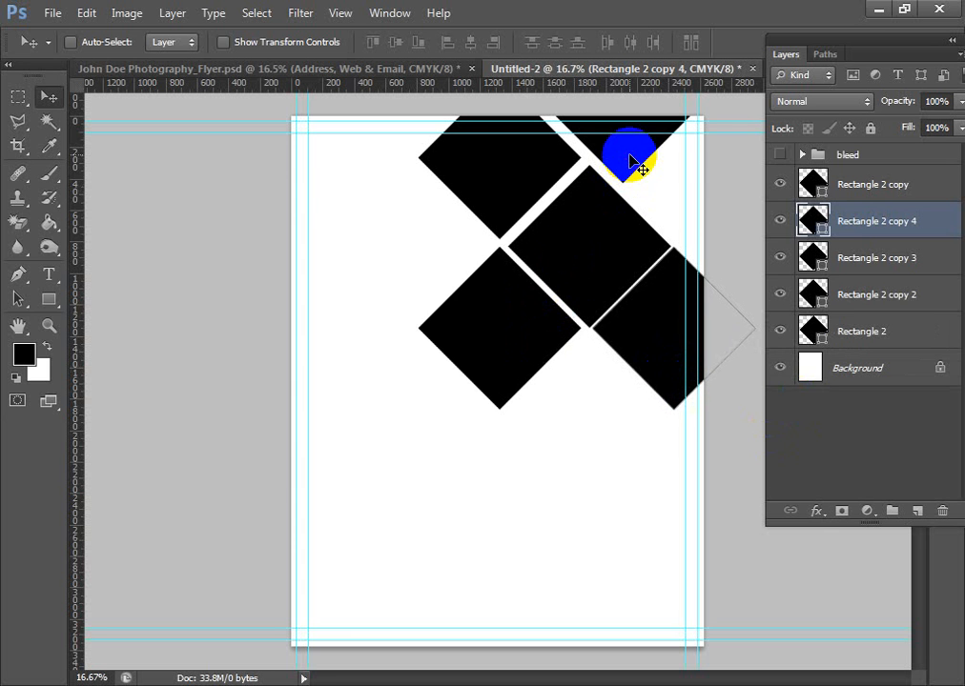
pyautogui.moveTo(625, 148); pyautogui.dragTo(582, 101)
pyautogui.moveTo(615, 275); pyautogui.dragTo(587, 562)
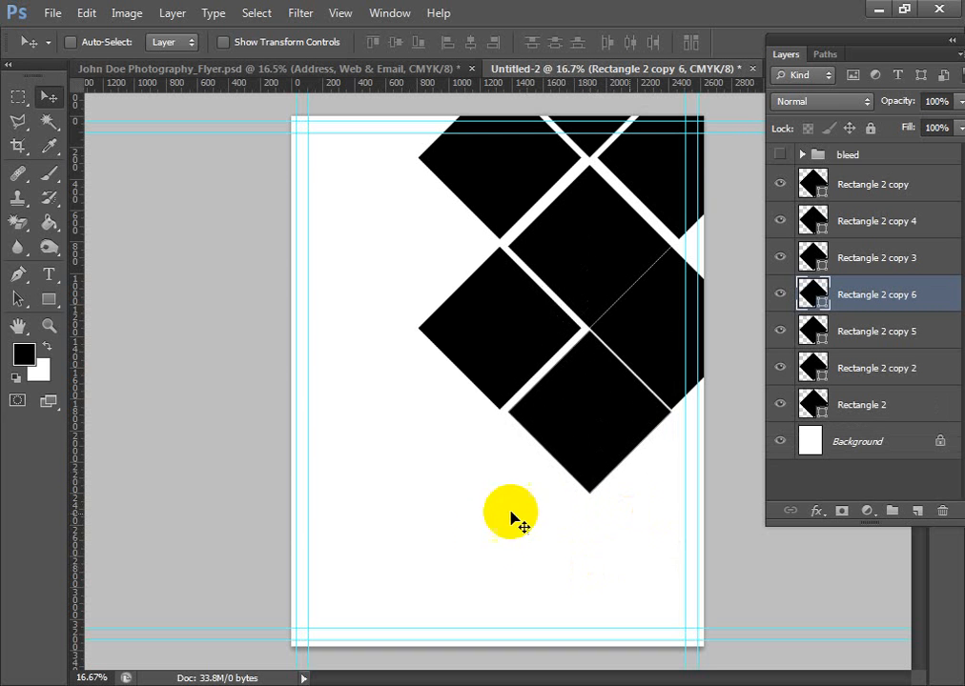
# - Nudge the diamond at the grid's middle left towards its neighbours to narrow the gap between them
pyautogui.keyDown('ctrl'); pyautogui.click(485, 348); pyautogui.keyUp('ctrl')
pyautogui.hotkey('shift', 'Right')
pyautogui.hotkey('shift', 'Right')
pyautogui.hotkey('shift', 'Right')
pyautogui.hotkey('shift', 'Right')
pyautogui.hotkey('shift', 'Right')
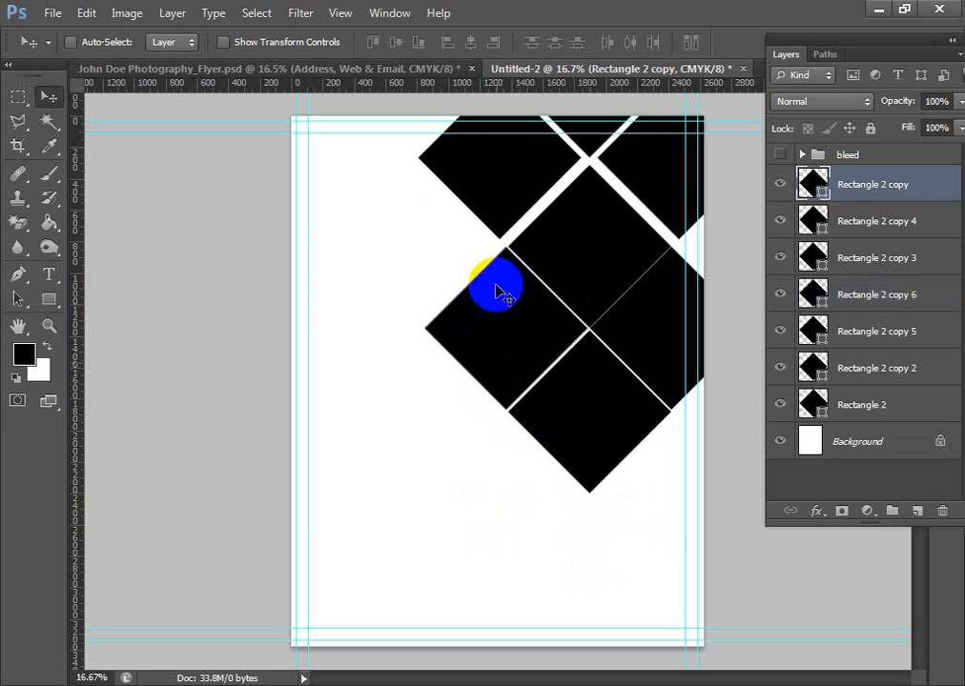
# - Nudge the grid's upper left diamond right and down towards the central diamond to narrow the gap between them
pyautogui.keyDown('ctrl'); pyautogui.click(485, 187); pyautogui.keyUp('ctrl')
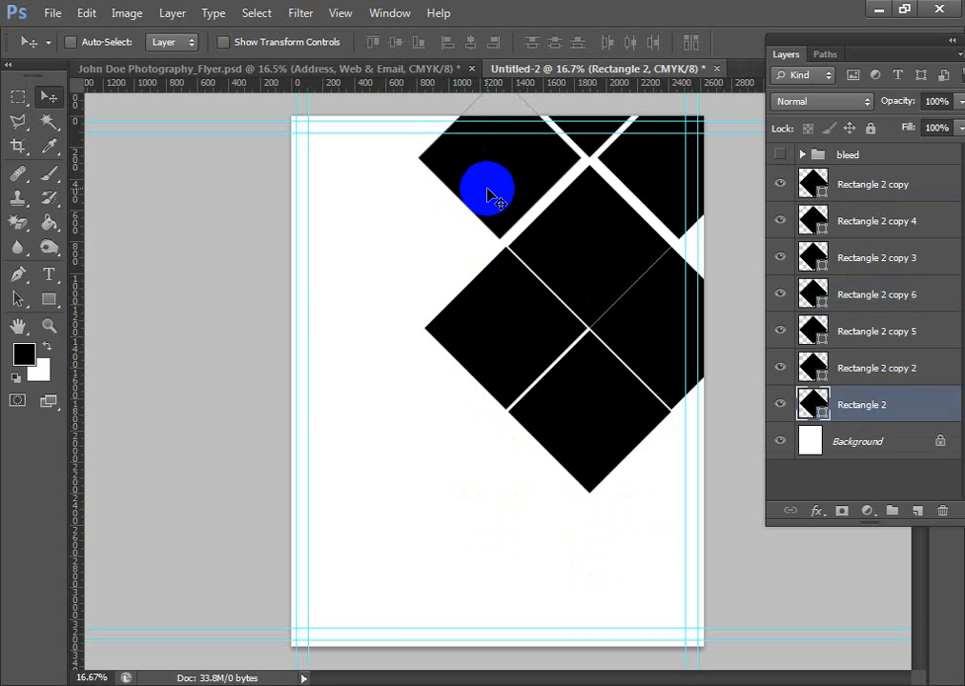
pyautogui.hotkey('shift', 'Right')
pyautogui.hotkey('shift', 'Down')
pyautogui.hotkey('shift', 'Down')
pyautogui.hotkey('shift', 'Right')
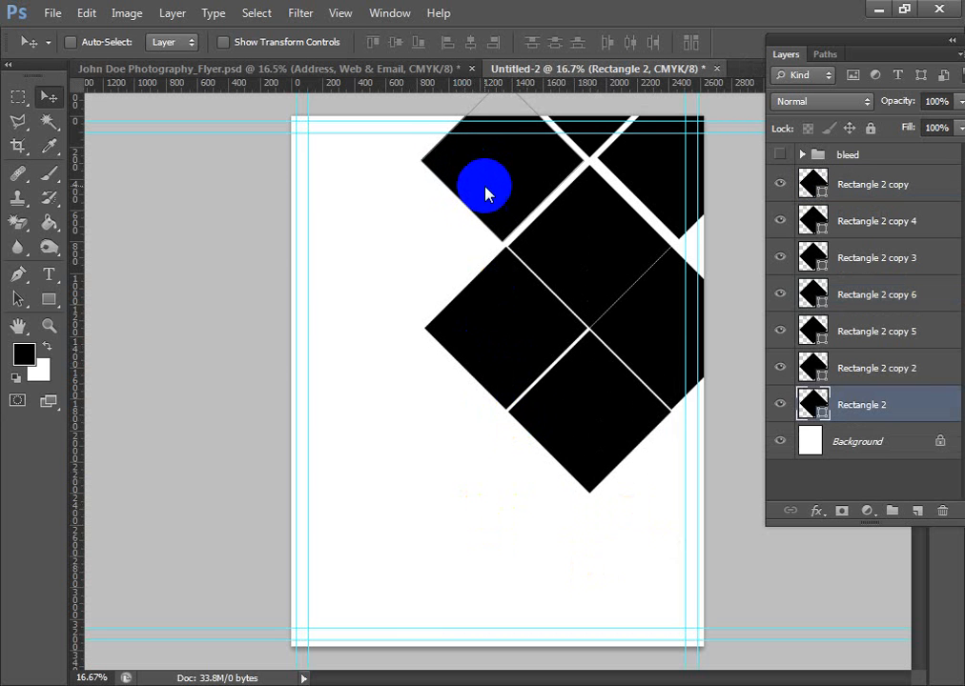
pyautogui.hotkey('shift', 'Down')
pyautogui.hotkey('shift', 'Right')
pyautogui.hotkey('shift', 'Right')
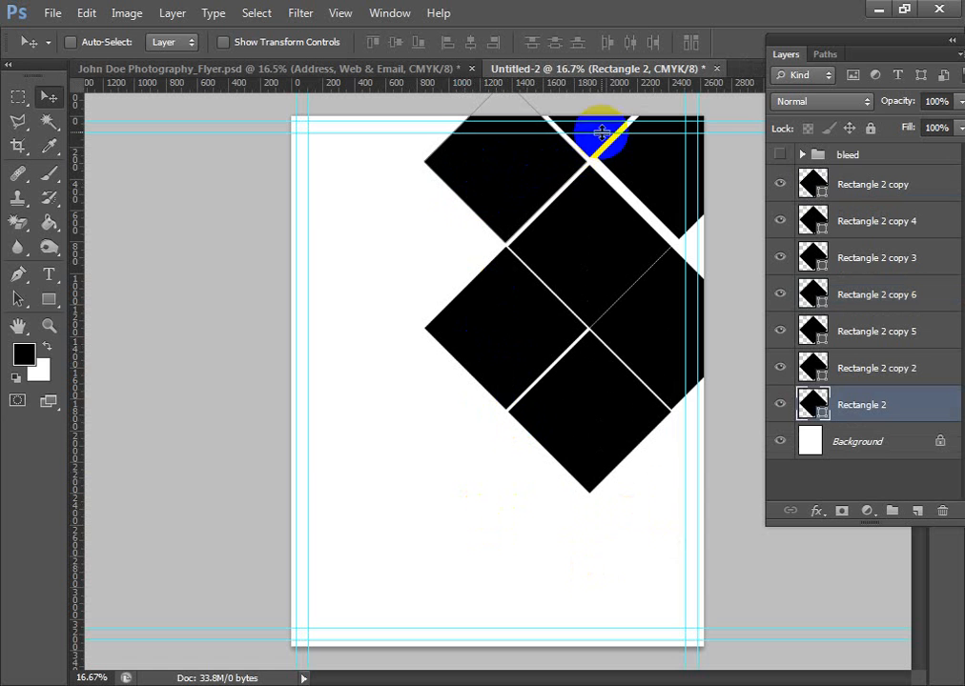
# - Nudge the diamond at the page's upper right left and down towards the central diamond to tighten the gap
pyautogui.keyDown('ctrl'); pyautogui.click(648, 218); pyautogui.keyUp('ctrl')
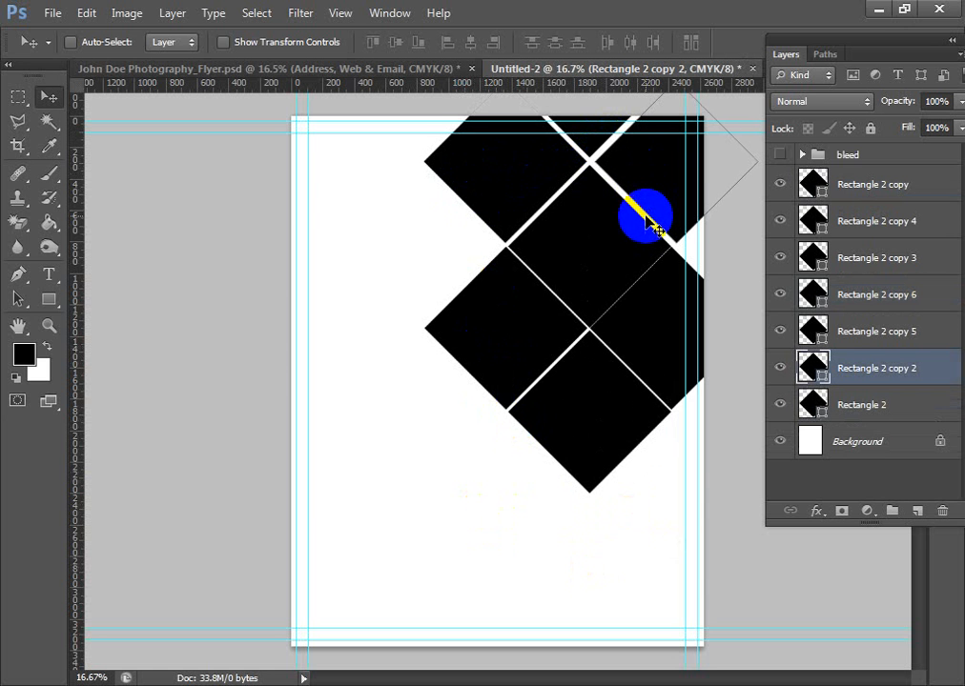
pyautogui.hotkey('shift', 'Left')
pyautogui.hotkey('shift', 'Left')
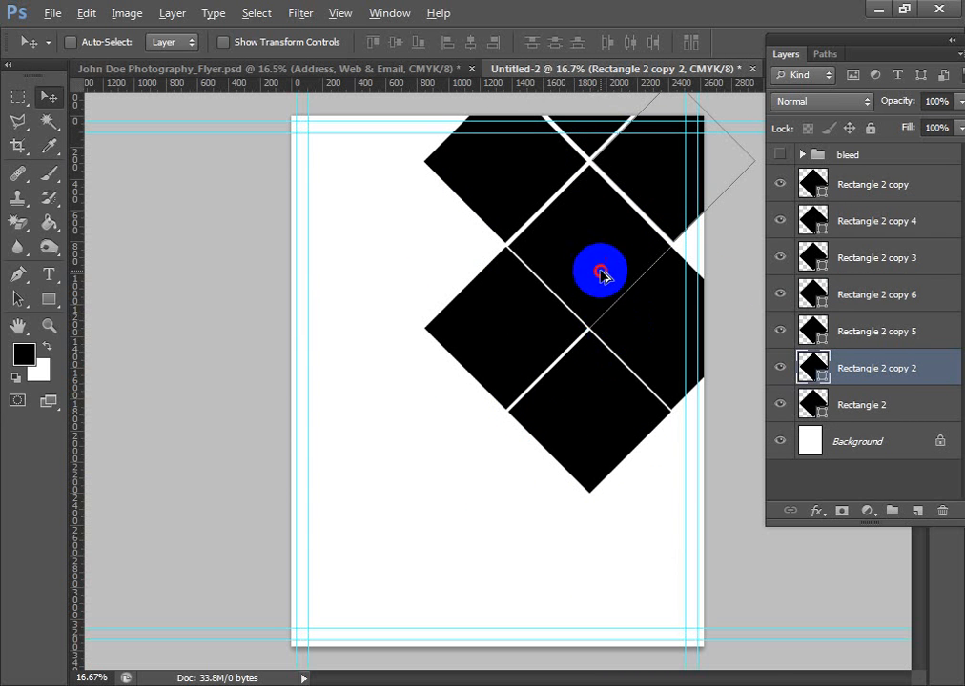
# - Duplicate a diamond to the lower right of the lowest one, extending the grid past the page's right-hand edge
pyautogui.moveTo(599, 269); pyautogui.dragTo(741, 308)
pyautogui.hotkey('ctrl', 'z')
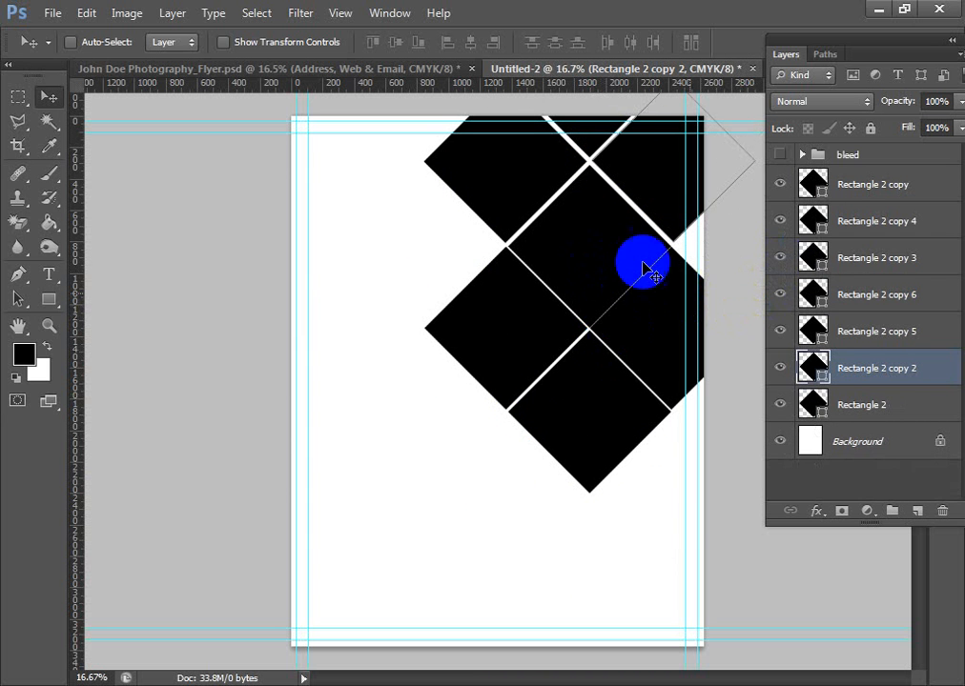
pyautogui.keyDown('ctrl'); pyautogui.click(591, 265); pyautogui.keyUp('ctrl')
pyautogui.moveTo(580, 259); pyautogui.dragTo(697, 304)
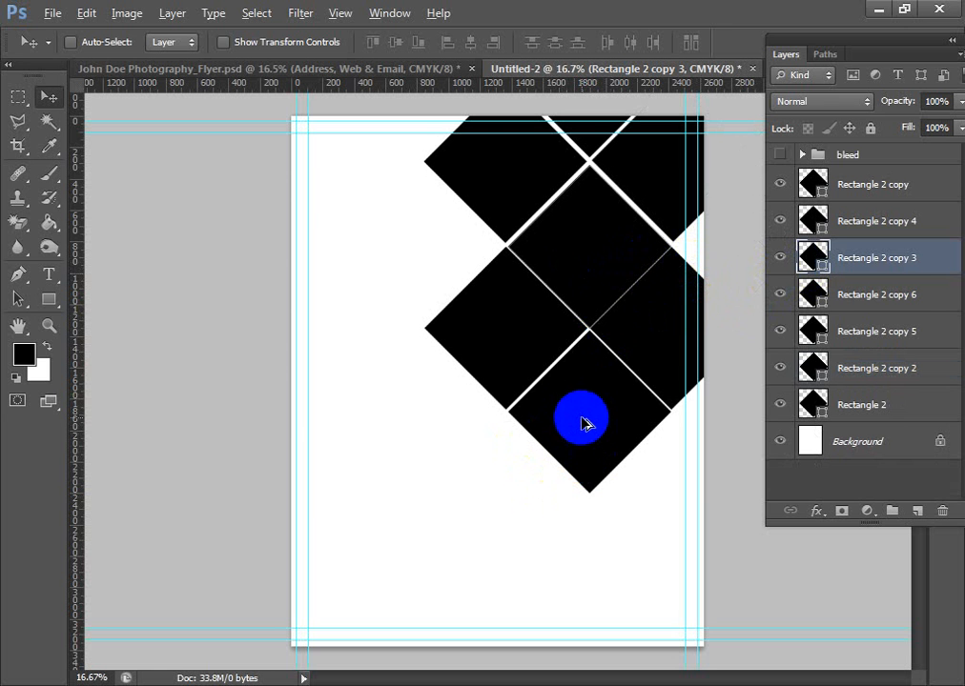
pyautogui.keyDown('ctrl'); pyautogui.moveTo(664, 343); pyautogui.dragTo(682, 484); pyautogui.keyUp('ctrl')
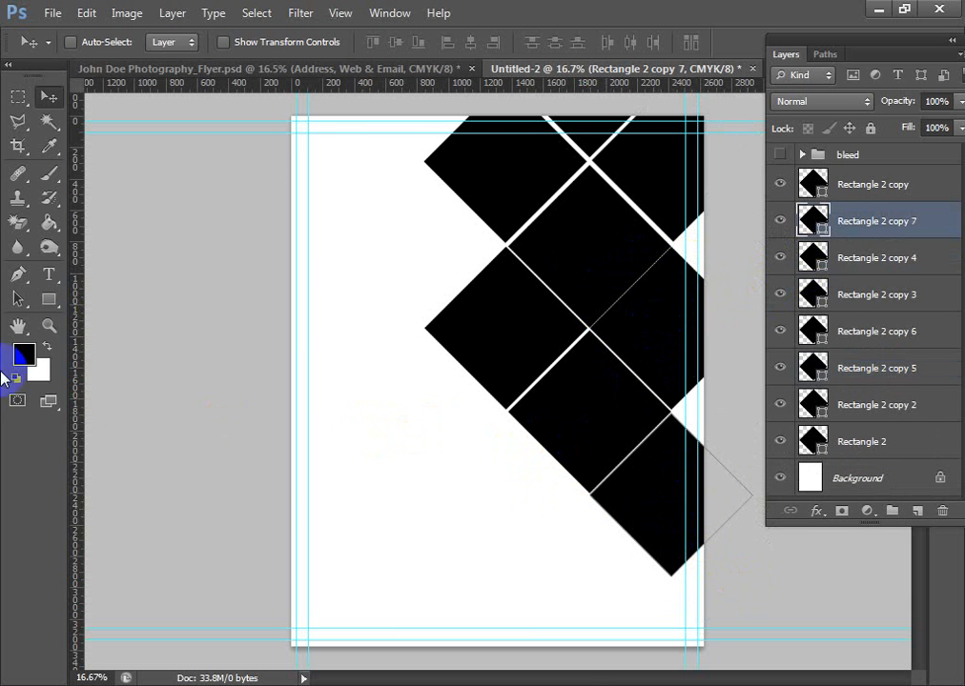
# - Move all the diamond layers together towards the page's right-hand edge and slightly up, and collect them in a group
pyautogui.keyDown('alt'); pyautogui.scroll(-1, 275, 497); pyautogui.keyUp('alt')
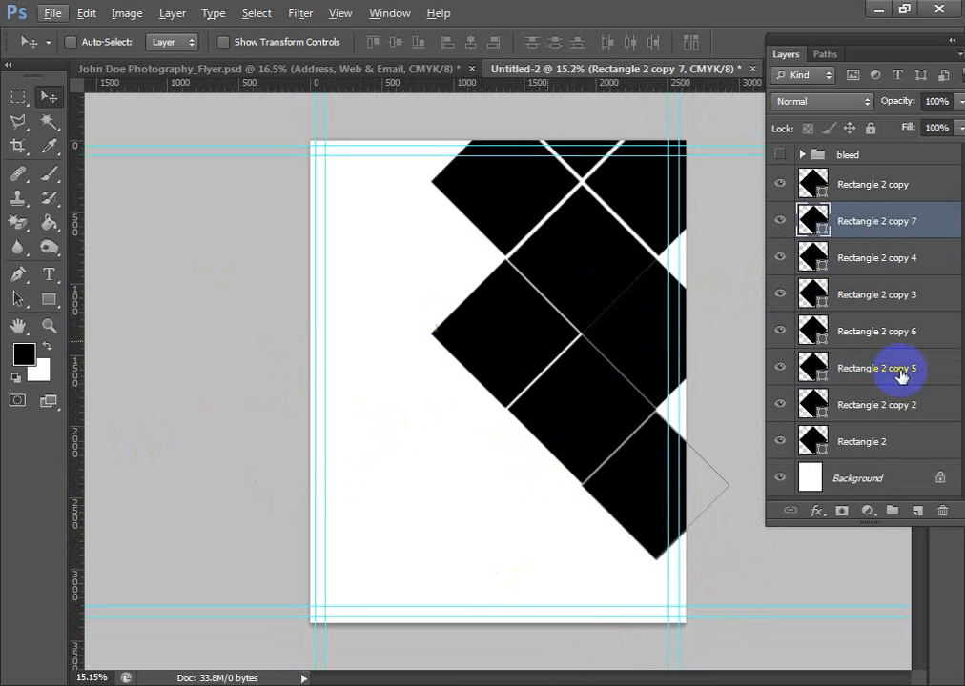
pyautogui.click(883, 186)
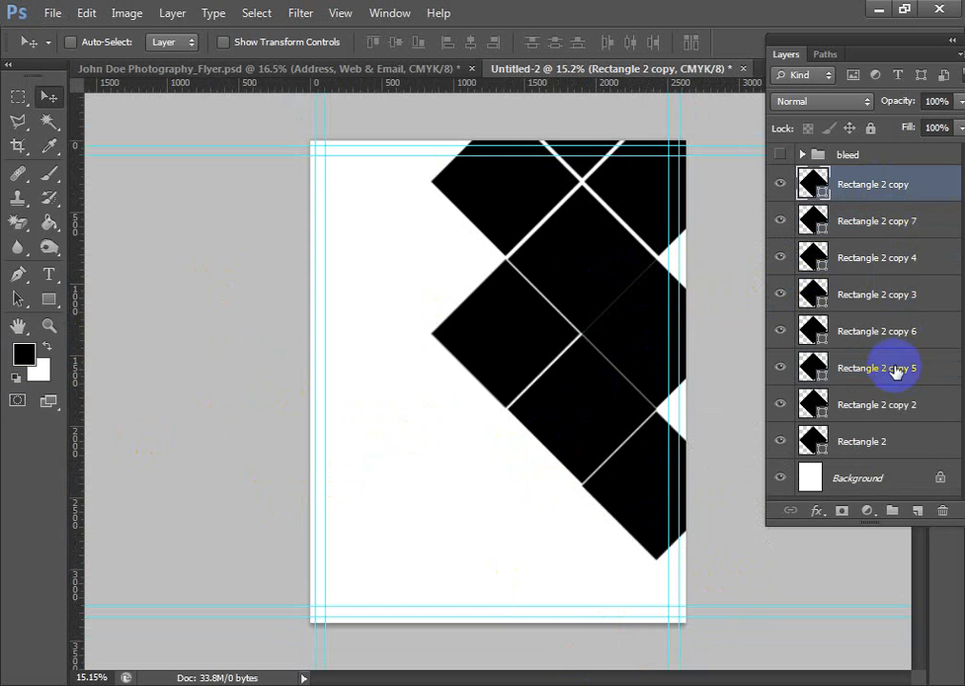
pyautogui.keyDown('shift'); pyautogui.click(885, 448); pyautogui.keyUp('shift')
pyautogui.hotkey('shift', 'Right')
pyautogui.hotkey('shift', 'Right')
pyautogui.hotkey('shift', 'Right')
pyautogui.hotkey('shift', 'Right')
pyautogui.hotkey('shift', 'Right')
pyautogui.hotkey('shift', 'Right')
pyautogui.hotkey('shift', 'Right')
pyautogui.hotkey('shift', 'Right')
pyautogui.hotkey('shift', 'Right')
pyautogui.hotkey('shift', 'Right')
pyautogui.hotkey('shift', 'Right')
pyautogui.hotkey('shift', 'Right')
pyautogui.hotkey('shift', 'Right')
pyautogui.hotkey('shift', 'Right')
pyautogui.hotkey('shift', 'Right')
pyautogui.hotkey('shift', 'Right')
pyautogui.hotkey('shift', 'Right')
pyautogui.hotkey('shift', 'Right')
pyautogui.hotkey('shift', 'Right')
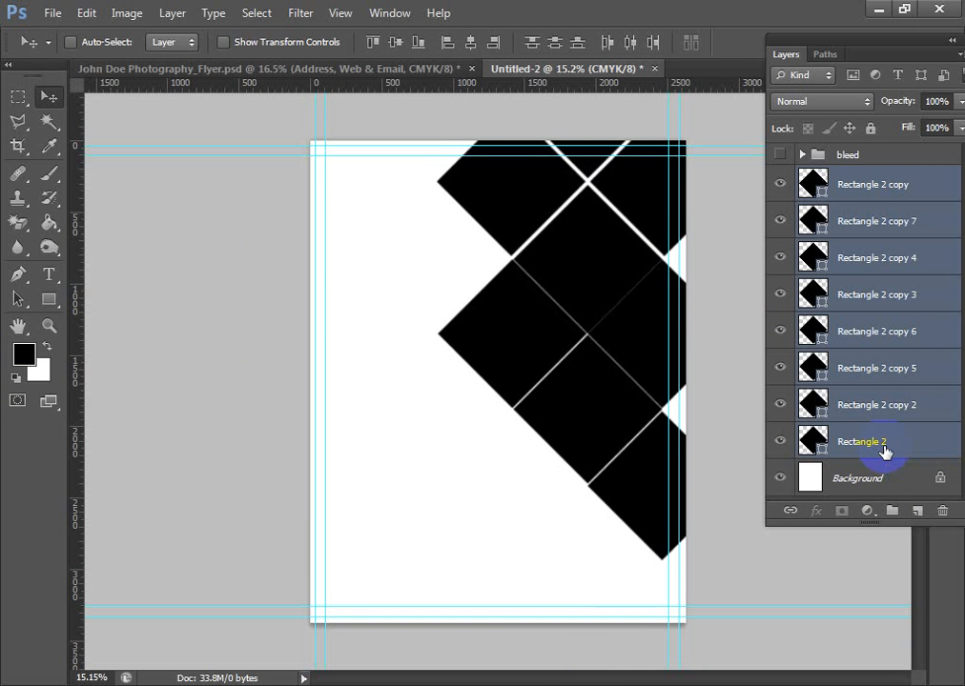
pyautogui.hotkey('shift', 'Right')
pyautogui.hotkey('shift', 'Right')
pyautogui.hotkey('shift', 'Right')
pyautogui.hotkey('shift', 'Up')
pyautogui.hotkey('shift', 'Up')
pyautogui.hotkey('shift', 'Up')
pyautogui.hotkey('shift', 'Up')
pyautogui.hotkey('shift', 'Up')
pyautogui.hotkey('shift', 'Up')
pyautogui.hotkey('shift', 'Up')
pyautogui.hotkey('shift', 'Up')
pyautogui.hotkey('shift', 'Up')
pyautogui.hotkey('shift', 'Up')
pyautogui.hotkey('shift', 'Up')
pyautogui.hotkey('shift', 'Up')
pyautogui.hotkey('shift', 'Up')
pyautogui.hotkey('shift', 'Up')
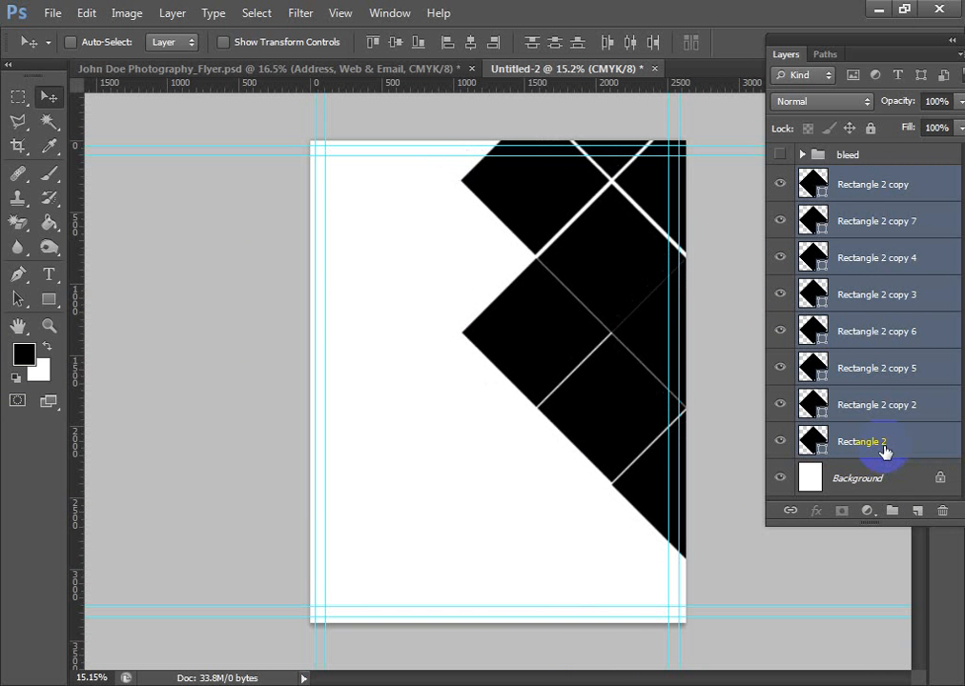
pyautogui.hotkey('shift', 'Up')
pyautogui.hotkey('shift', 'Up')
pyautogui.hotkey('shift', 'Down')
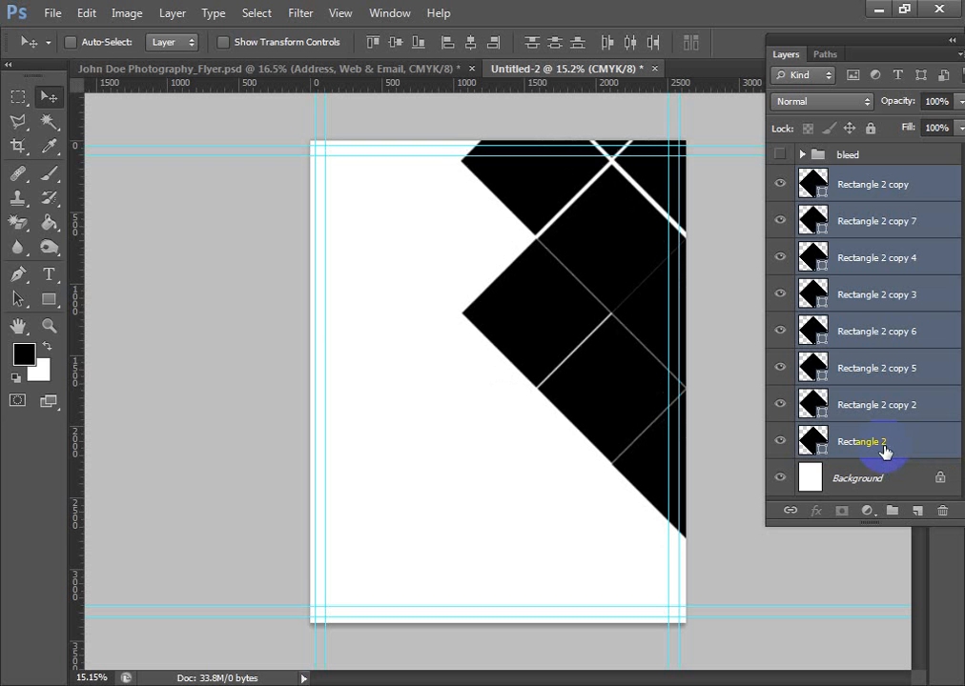
pyautogui.hotkey('shift', 'Up')
pyautogui.hotkey('shift', 'Up')
pyautogui.hotkey('shift', 'Up')
pyautogui.hotkey('shift', 'Up')
pyautogui.hotkey('shift', 'Up')
pyautogui.hotkey('shift', 'Up')
pyautogui.hotkey('shift', 'Up')
pyautogui.hotkey('shift', 'Up')
pyautogui.hotkey('shift', 'Up')
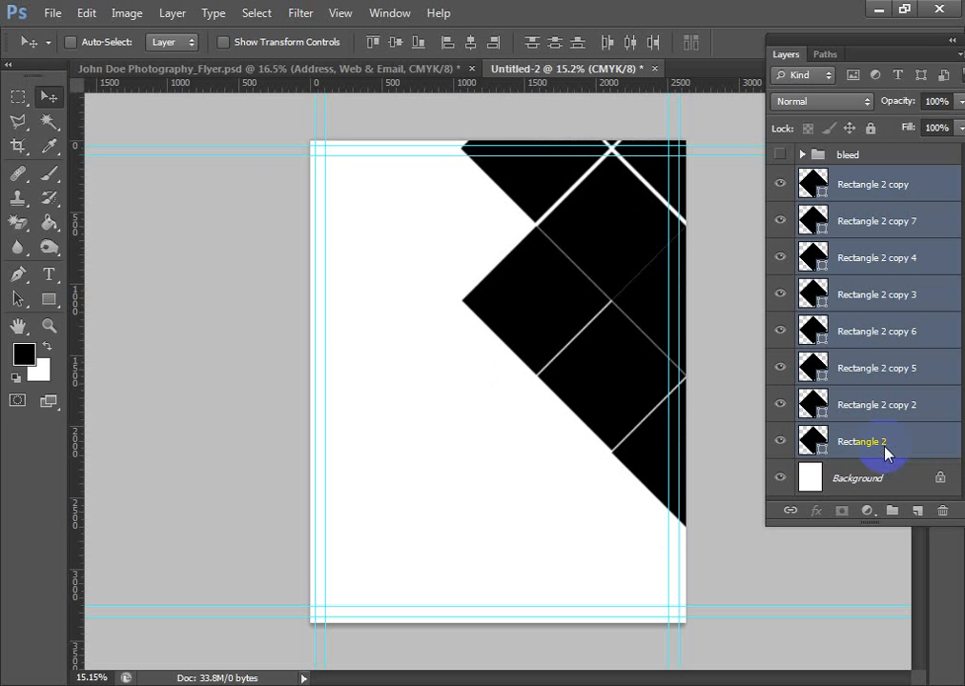
pyautogui.hotkey('shift', 'Up')
pyautogui.hotkey('shift', 'Up')
pyautogui.hotkey('shift', 'Down')
pyautogui.hotkey('shift', 'Down')
pyautogui.hotkey('shift', 'Down')
pyautogui.hotkey('shift', 'Down')
pyautogui.hotkey('shift', 'Down')
pyautogui.hotkey('shift', 'Down')
pyautogui.hotkey('shift', 'Down')
pyautogui.hotkey('shift', 'Down')
pyautogui.hotkey('shift', 'Down')
pyautogui.hotkey('shift', 'Down')
pyautogui.hotkey('shift', 'Down')
pyautogui.hotkey('shift', 'Down')
pyautogui.hotkey('shift', 'Down')
pyautogui.hotkey('shift', 'Down')
pyautogui.hotkey('shift', 'Down')
pyautogui.hotkey('shift', 'Down')
pyautogui.hotkey('shift', 'Down')
pyautogui.hotkey('shift', 'Down')
pyautogui.hotkey('shift', 'Down')
pyautogui.hotkey('shift', 'Down')
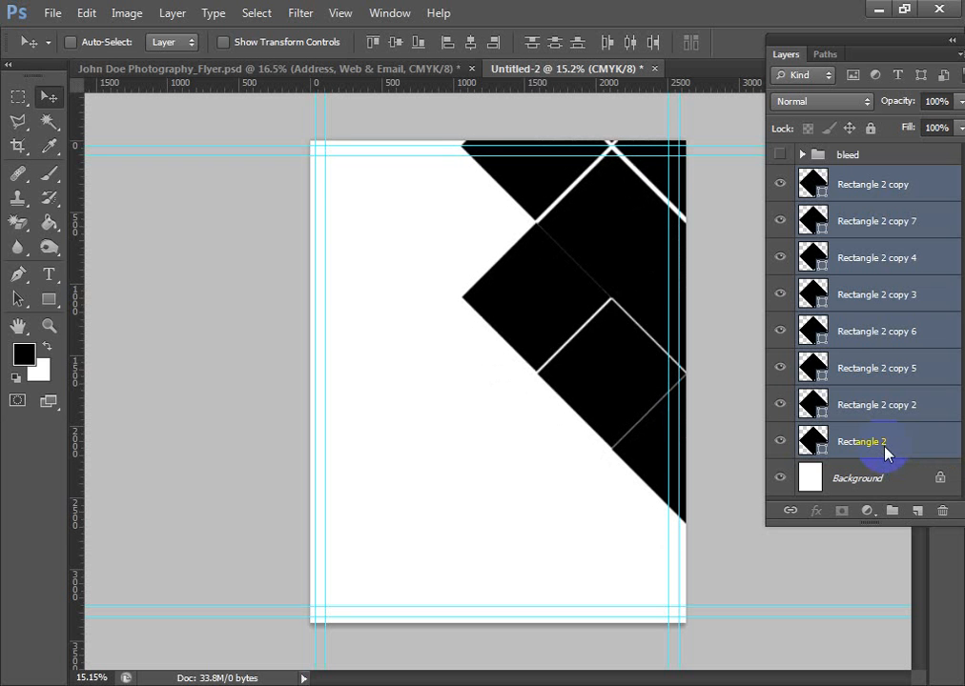
pyautogui.hotkey('shift', 'Down')
pyautogui.hotkey('shift', 'Down')
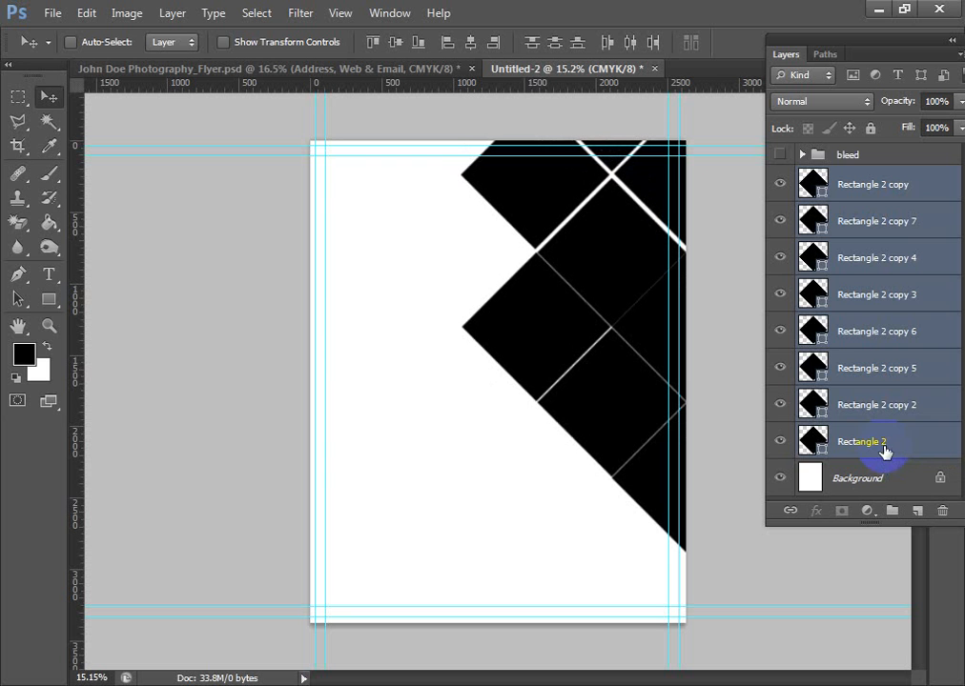
pyautogui.hotkey('ctrl', 'g')
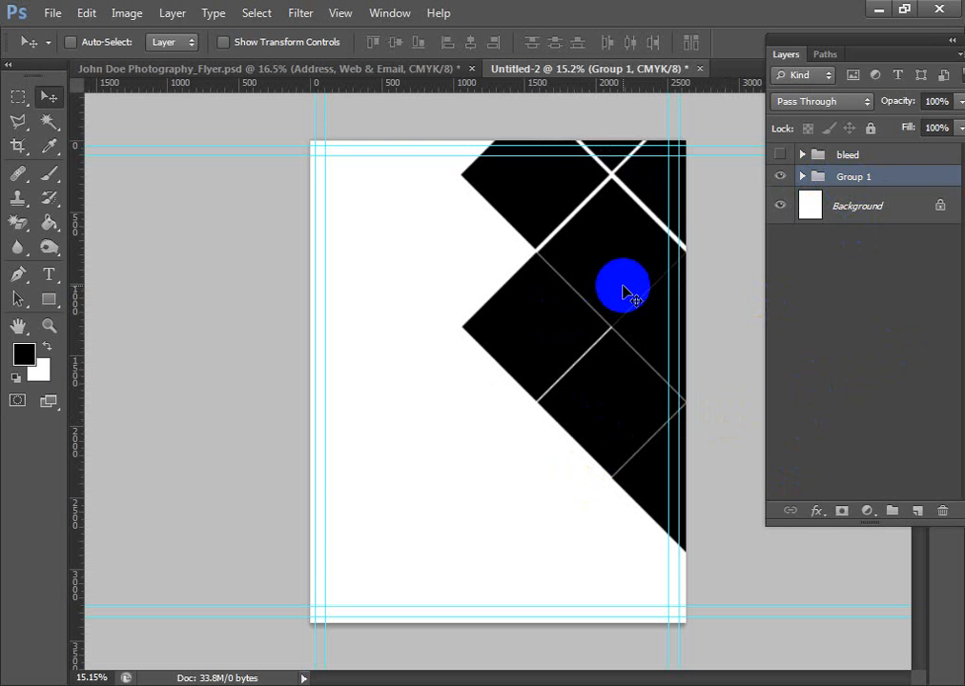
# - Copy the Address, Web & Email group from the finished photography flyer document into Untitled-2, placing it in the page's lower part
pyautogui.click(305, 69)
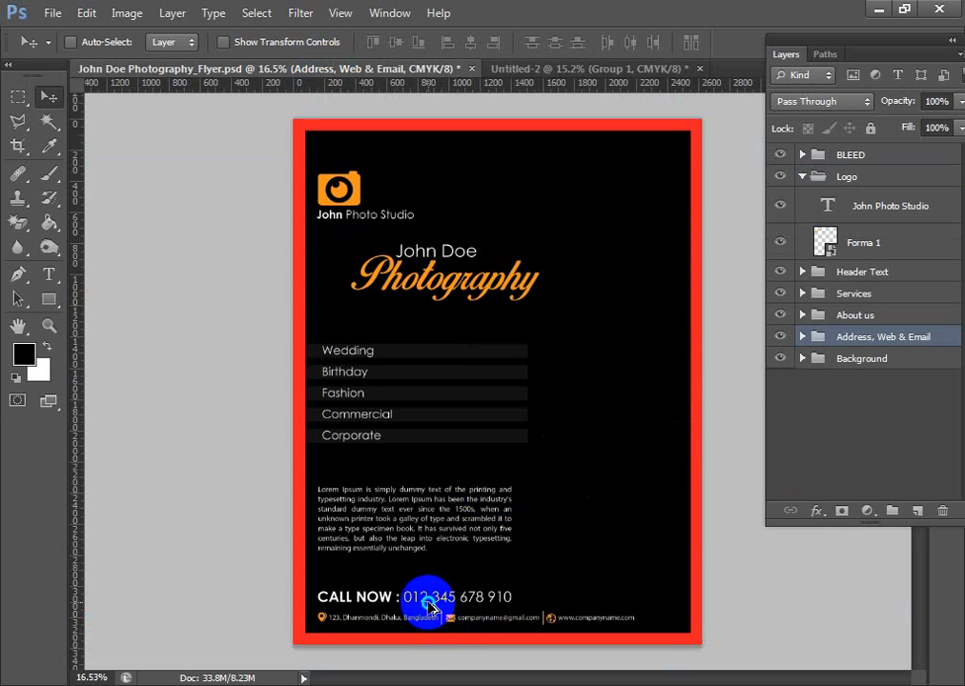
pyautogui.keyDown('ctrl'); pyautogui.click(431, 607); pyautogui.keyUp('ctrl')
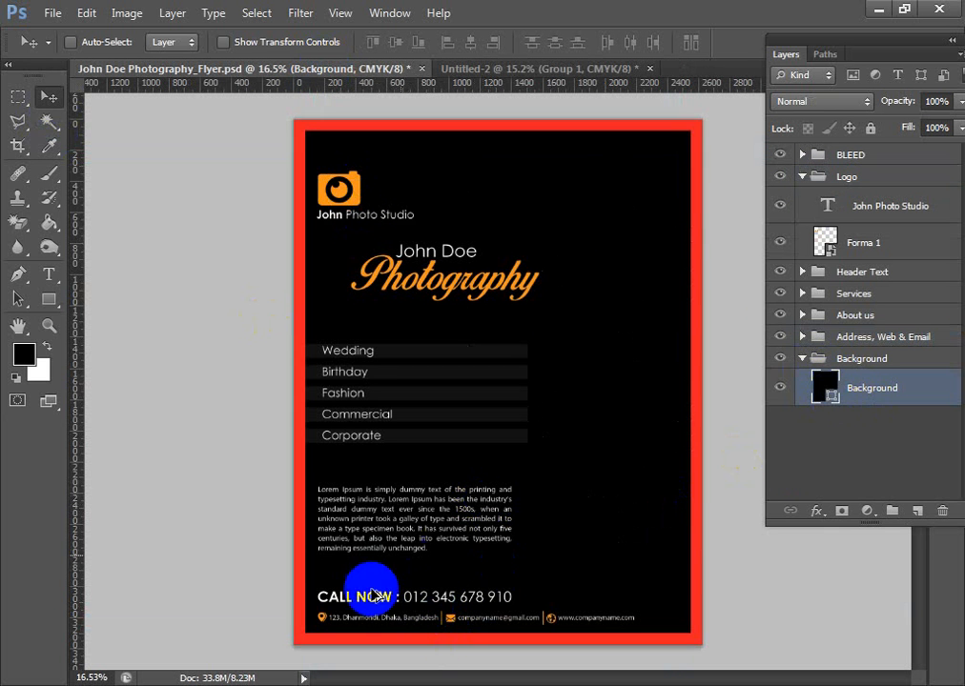
pyautogui.keyDown('ctrl'); pyautogui.click(381, 601); pyautogui.keyUp('ctrl')
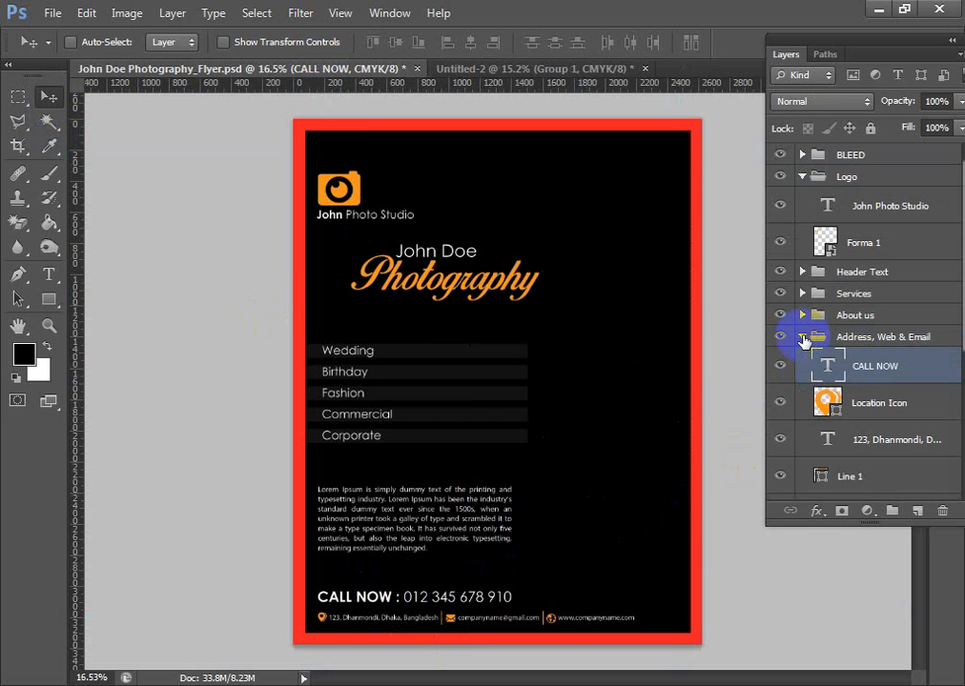
pyautogui.click(803, 339)
pyautogui.moveTo(416, 595); pyautogui.dragTo(431, 29)
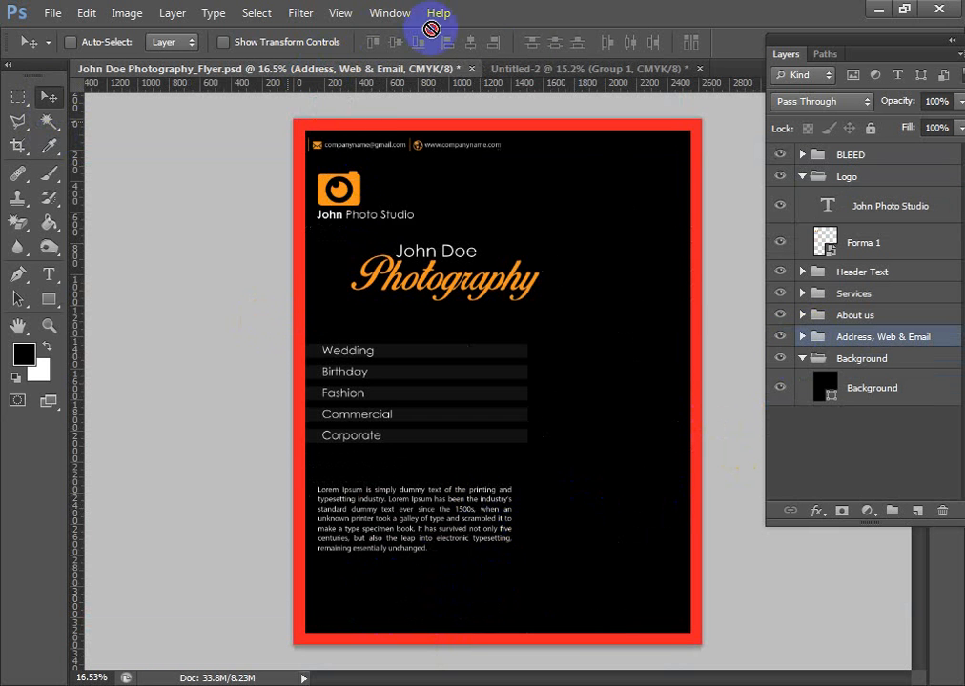
pyautogui.moveTo(529, 76); pyautogui.dragTo(629, 577)
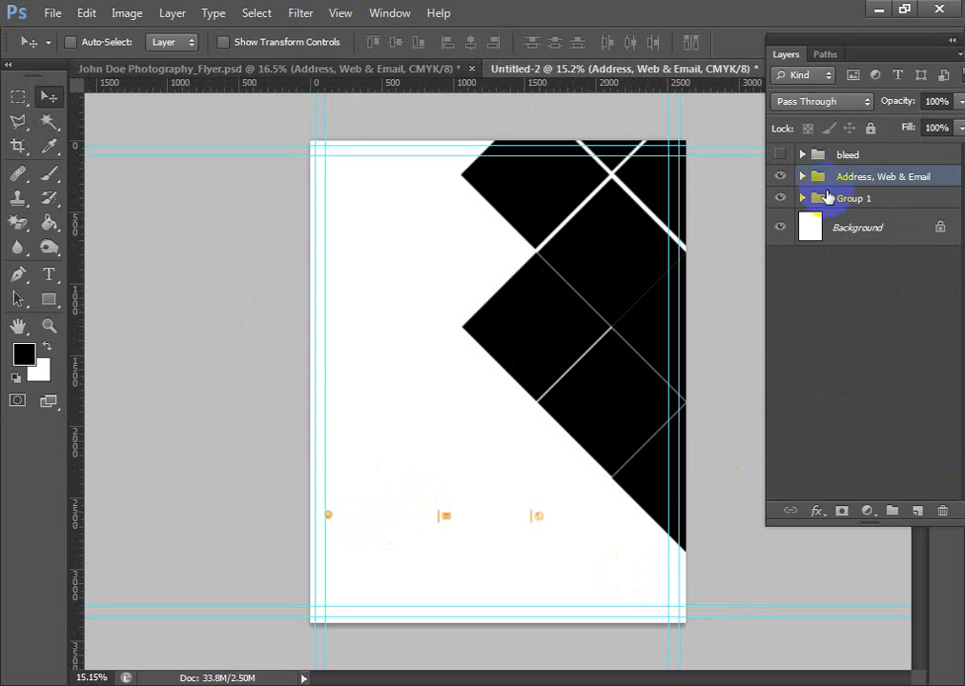
# - Expand the Address, Web & Email group and change the CALL NOW line's text color to black
pyautogui.click(803, 177)
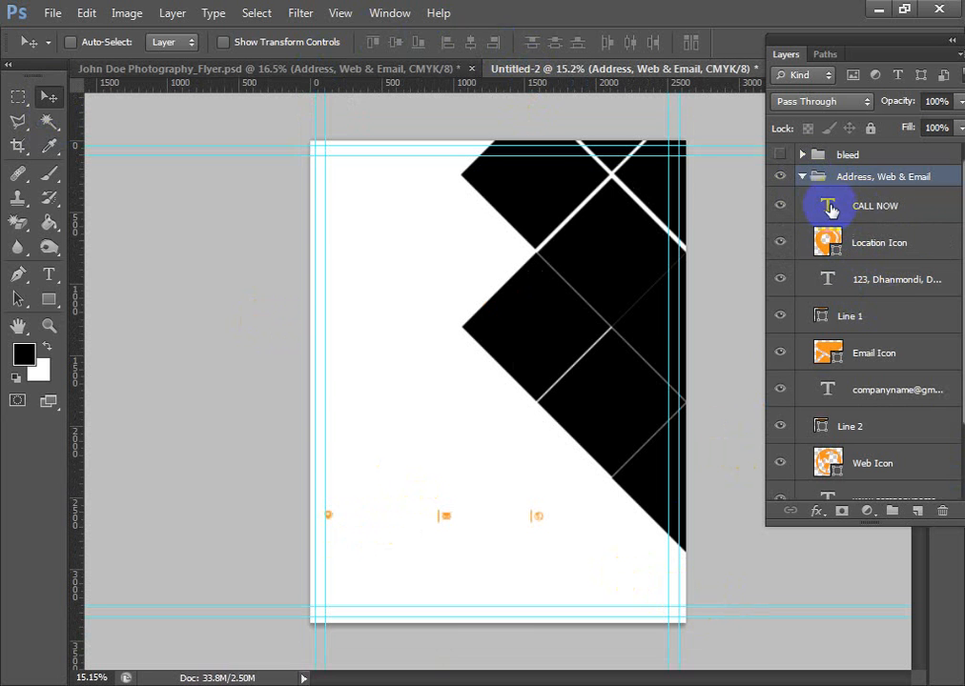
pyautogui.doubleClick(828, 207)
pyautogui.click(603, 41)
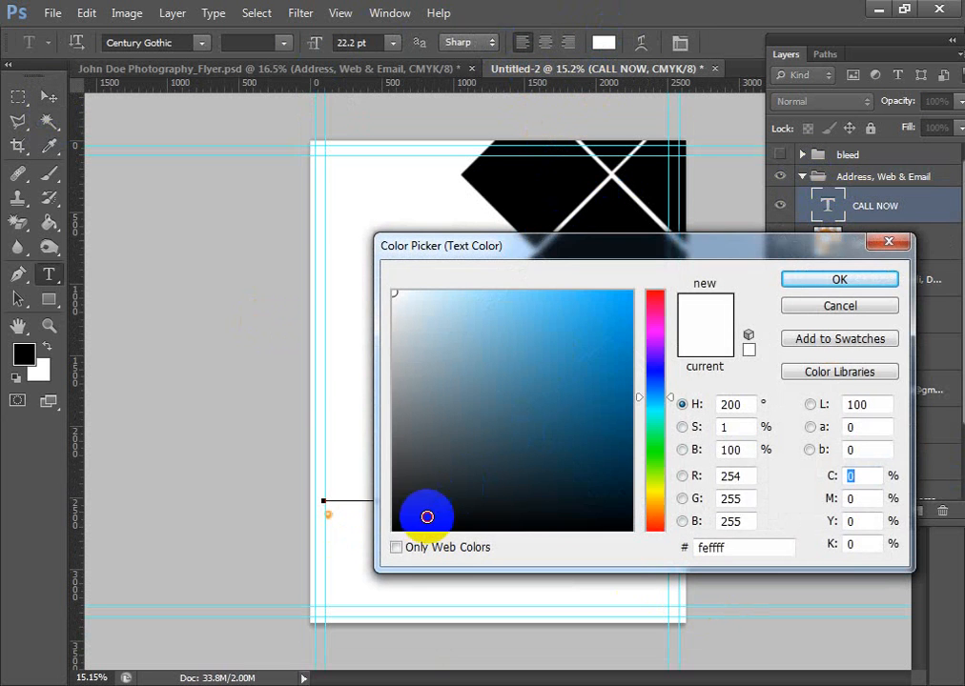
pyautogui.moveTo(427, 516); pyautogui.dragTo(394, 526)
pyautogui.click(836, 277)
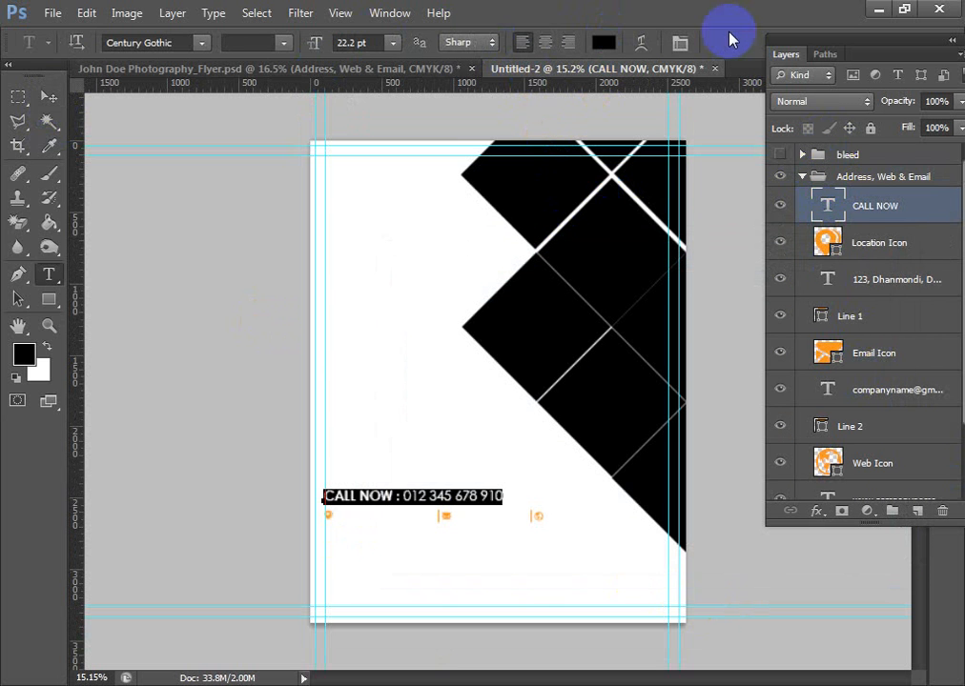
# - Change the postal address line's text color to near-black #030303
pyautogui.doubleClick(827, 279)
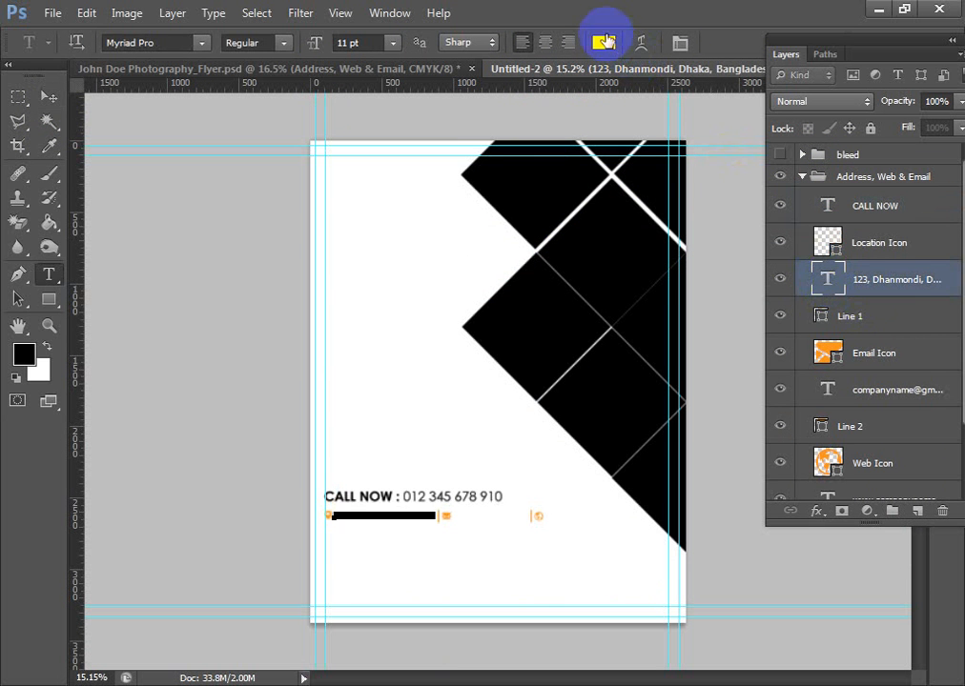
pyautogui.click(605, 42)
pyautogui.moveTo(507, 402); pyautogui.dragTo(394, 527)
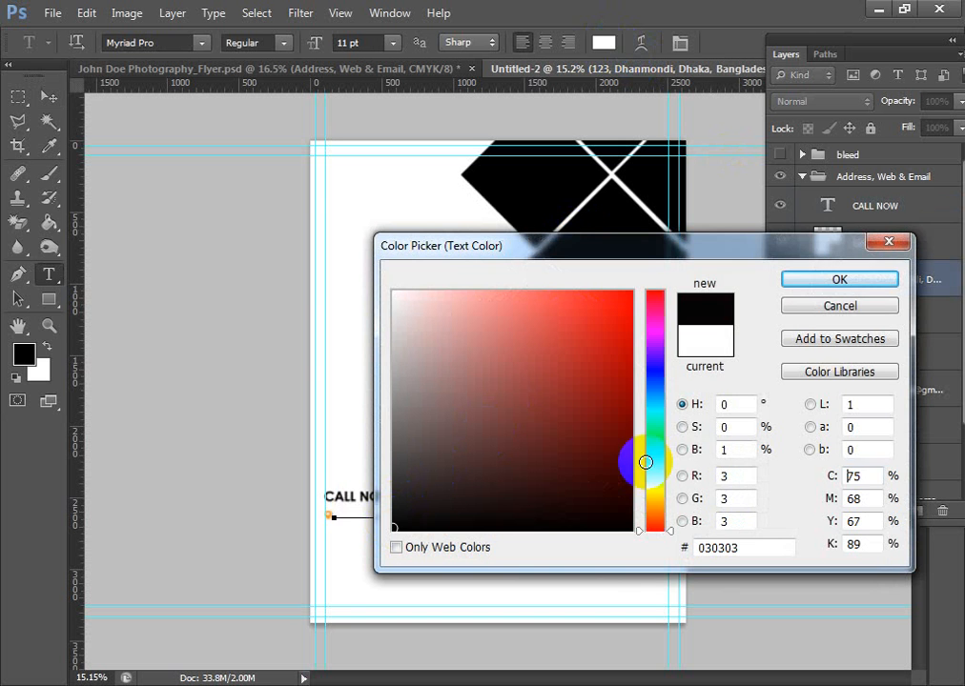
pyautogui.click(845, 280)
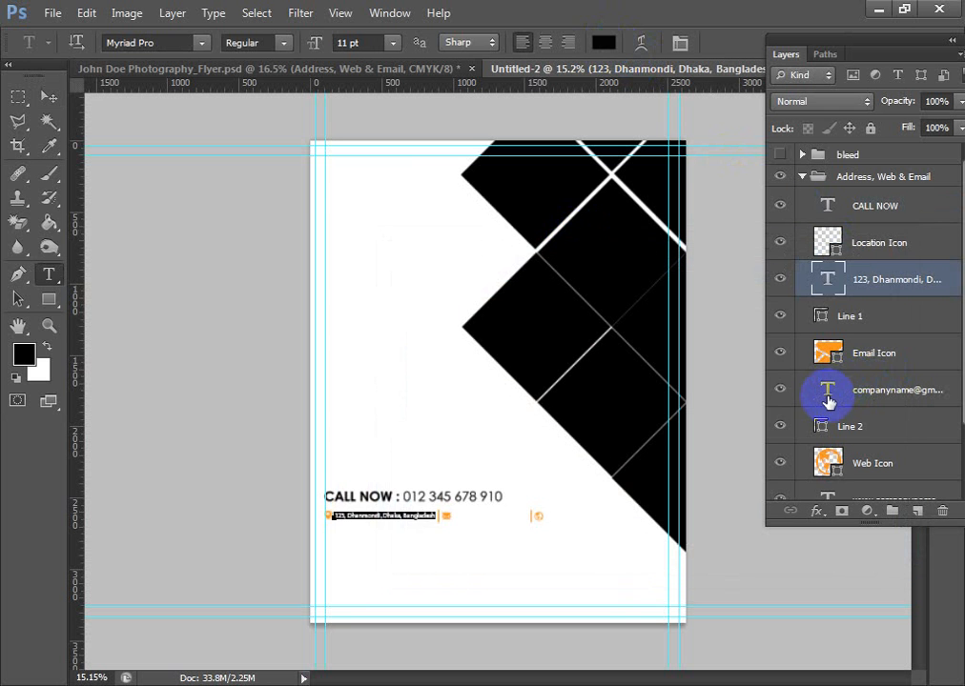
# - Change the e-mail line's text color to near-black #020202
pyautogui.doubleClick(828, 393)
pyautogui.click(602, 42)
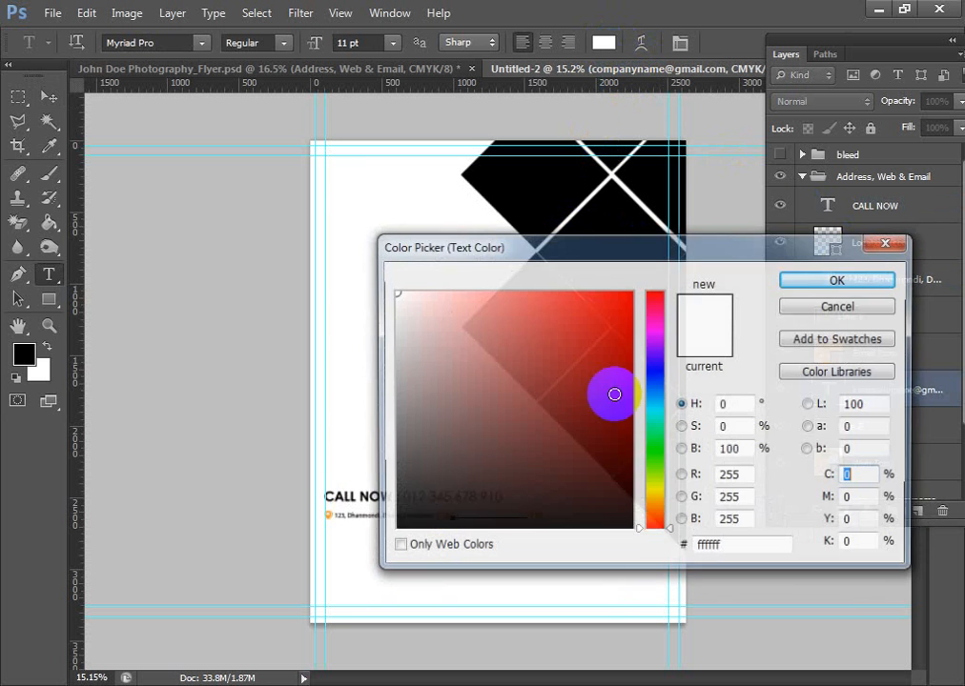
pyautogui.moveTo(616, 393); pyautogui.dragTo(402, 527)
pyautogui.click(839, 279)
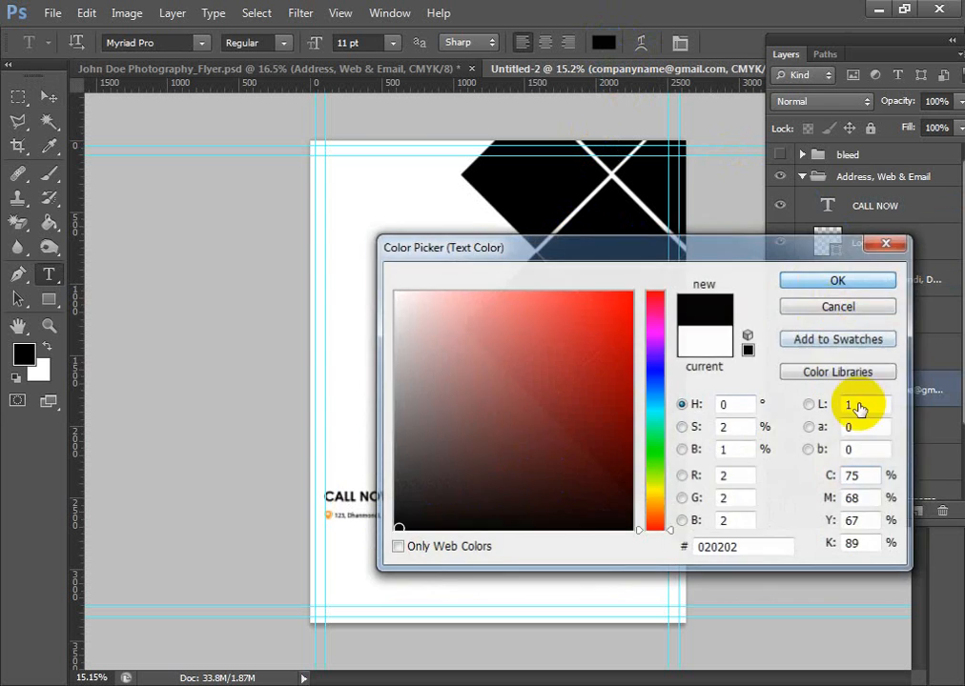
# - Change the website line's text color to black #000000
pyautogui.scroll(-2, 857, 422)
pyautogui.scroll(-1, 879, 423)
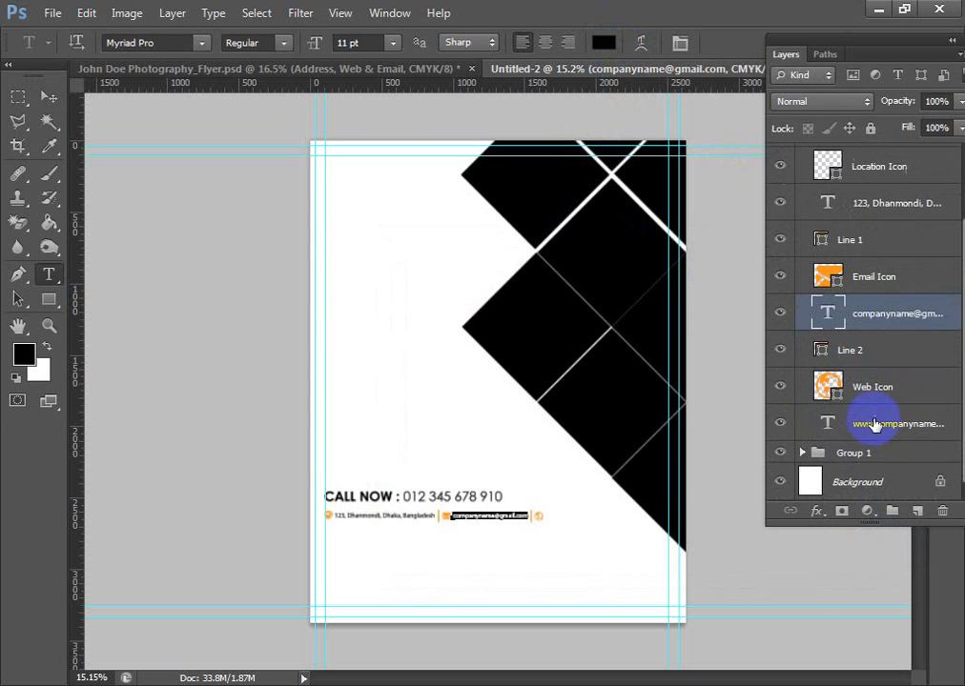
pyautogui.doubleClick(821, 428)
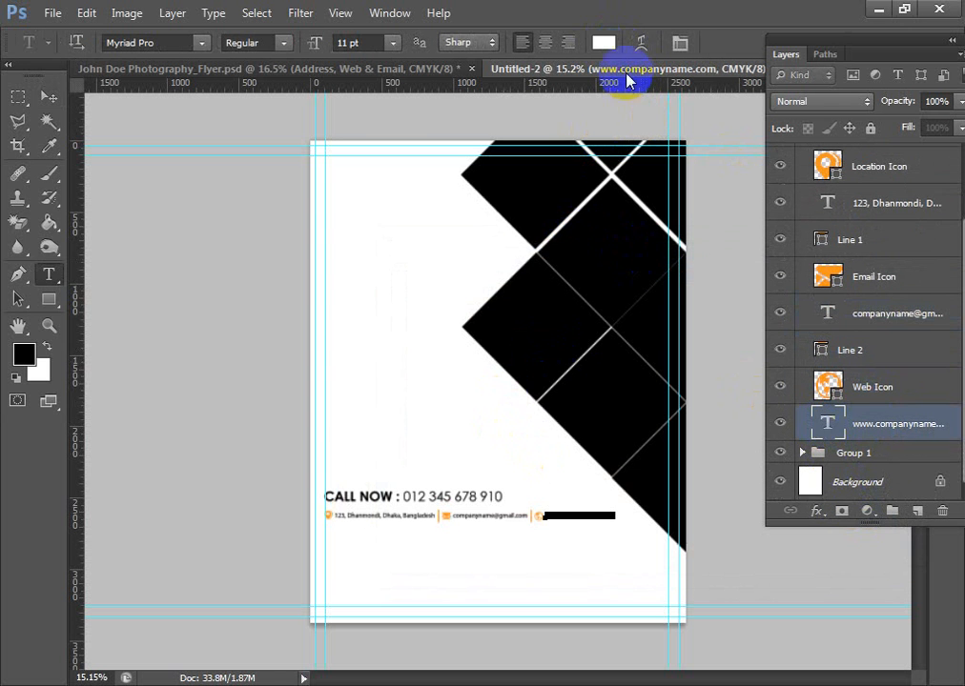
pyautogui.click(604, 42)
pyautogui.click(397, 523)
pyautogui.click(391, 531)
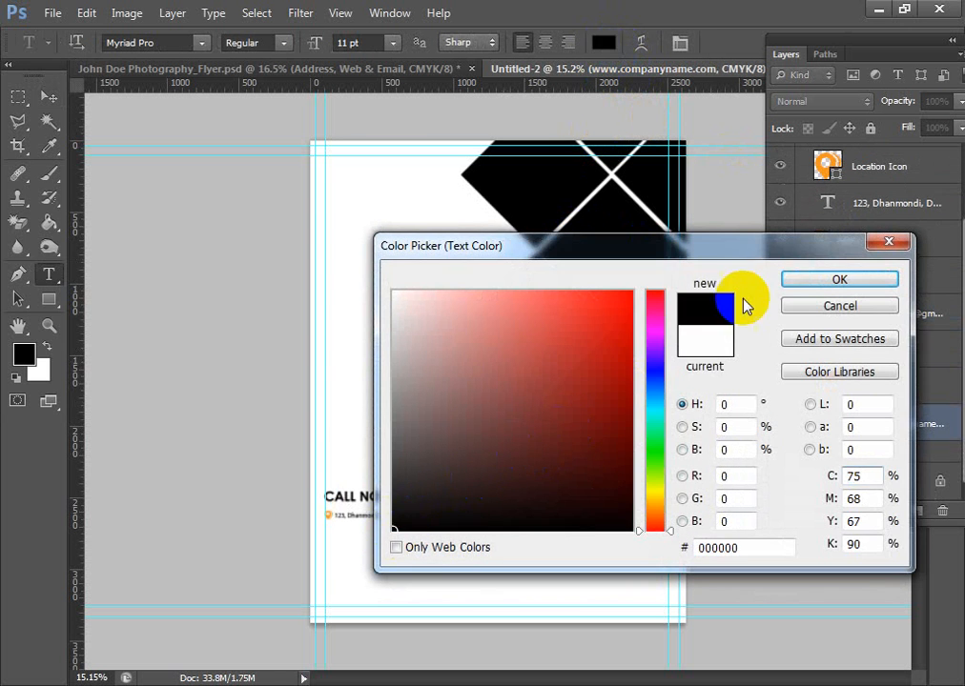
pyautogui.click(809, 283)
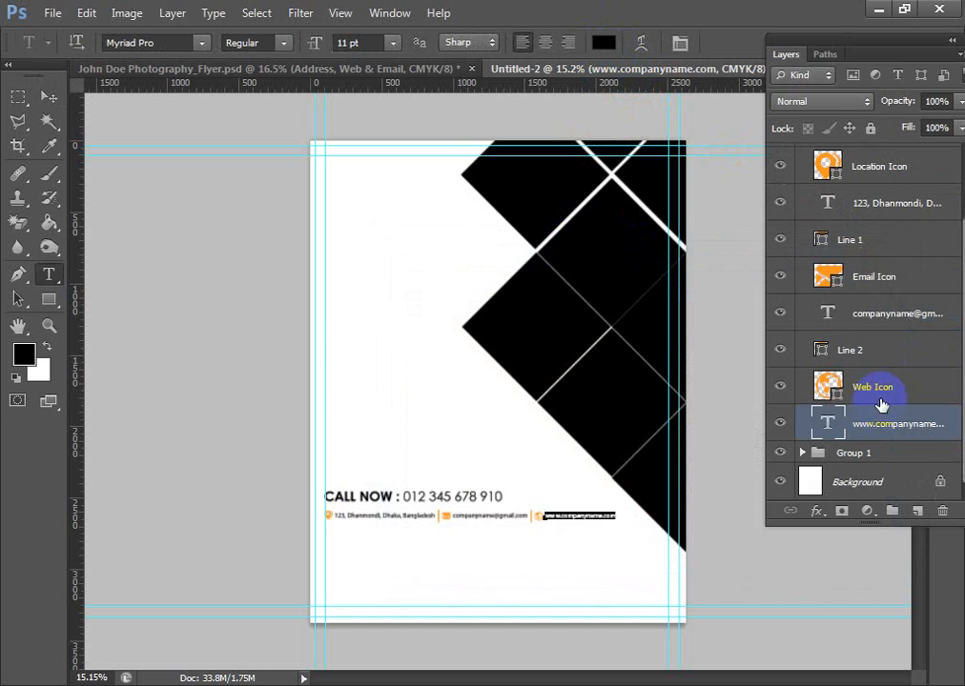
# - Examine the recolored phone, address and e-mail lines up close against the page margins
pyautogui.click(43, 105)
pyautogui.hotkey('ctrl', '1')
pyautogui.moveTo(350, 330); pyautogui.dragTo(453, 24)
pyautogui.moveTo(226, 382); pyautogui.dragTo(529, 69)
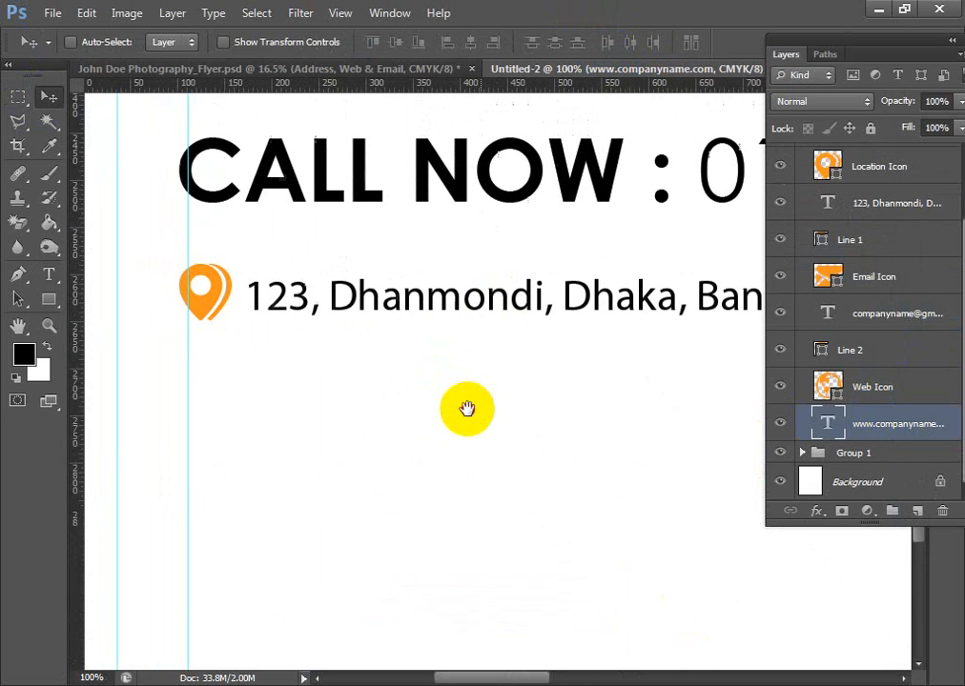
pyautogui.scroll(-4, 465, 432)
pyautogui.moveTo(573, 438); pyautogui.dragTo(352, 441)
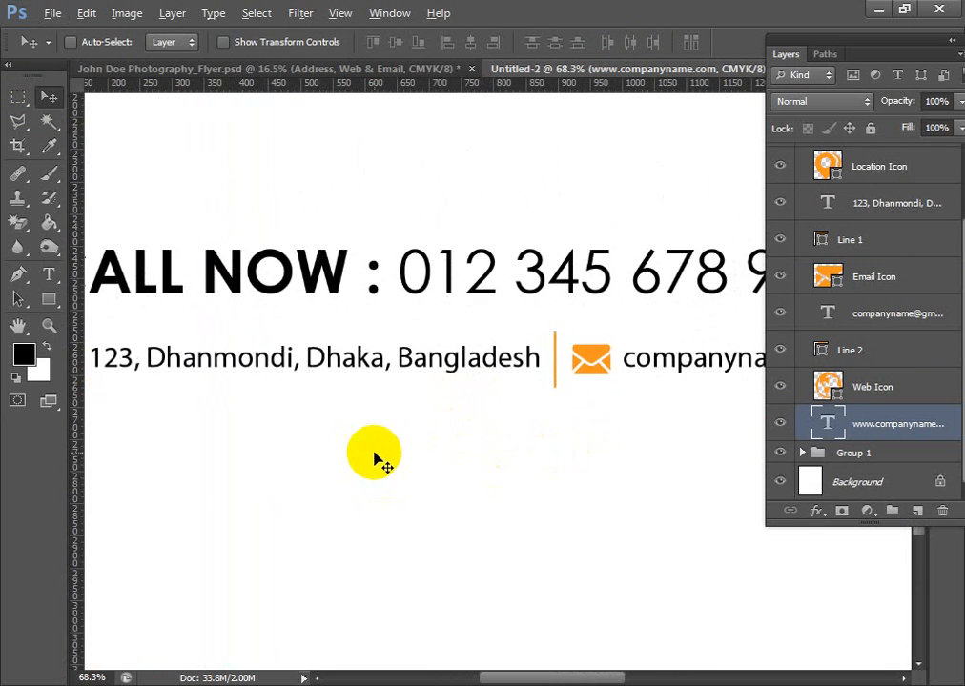
pyautogui.scroll(-1, 378, 460)
pyautogui.scroll(-3, 573, 409)
pyautogui.scroll(-1, 570, 427)
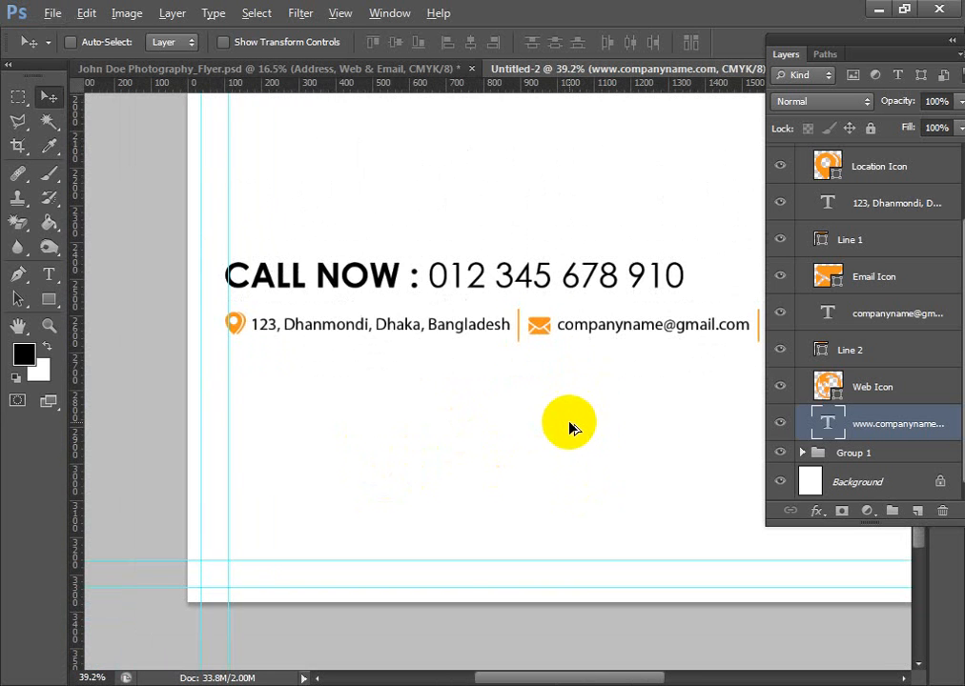
pyautogui.moveTo(381, 270)
pyautogui.mouseDown()
pyautogui.moveTo(388, 354)
pyautogui.moveTo(390, 278)
pyautogui.mouseUp()
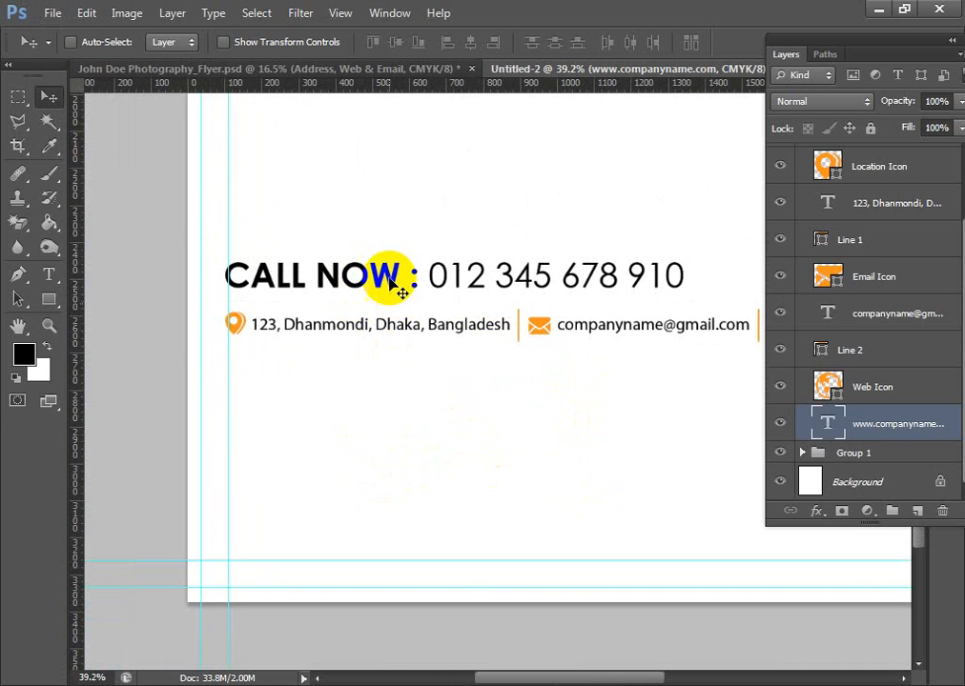
# - Collapse the Address, Web & Email group and move it down to just above the flyer's bottom margin guide
pyautogui.scroll(2, 877, 253)
pyautogui.scroll(1, 877, 259)
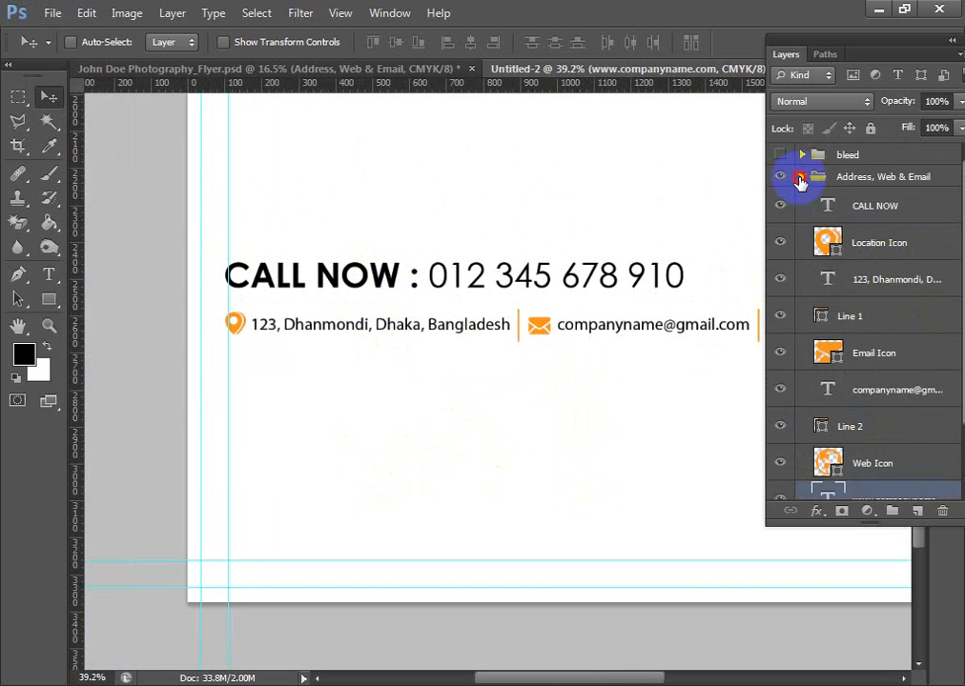
pyautogui.click(798, 179)
pyautogui.moveTo(388, 307); pyautogui.dragTo(374, 489)
pyautogui.moveTo(611, 474); pyautogui.dragTo(422, 346)
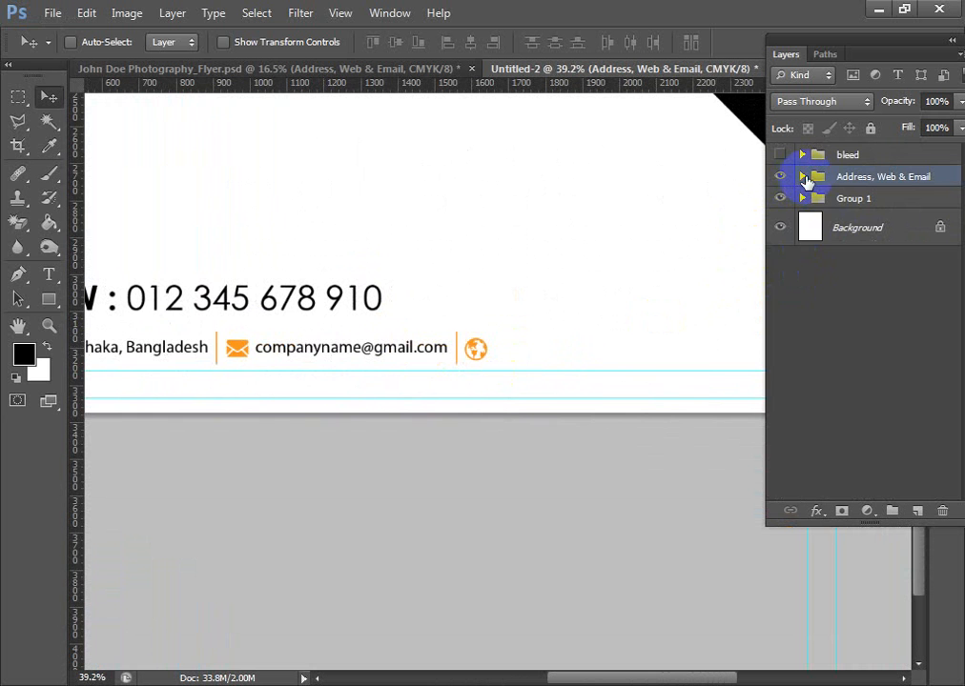
# - Expand the Address, Web & Email group and set the website line's text color to near-black #050505
pyautogui.click(804, 179)
pyautogui.scroll(-2, 824, 275)
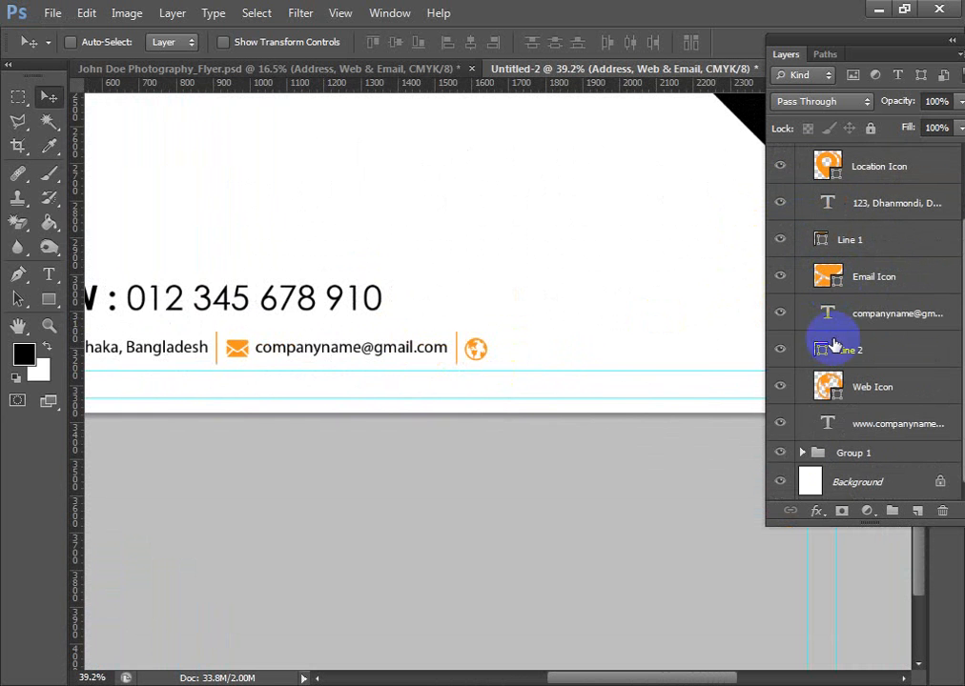
pyautogui.doubleClick(805, 425)
pyautogui.click(602, 40)
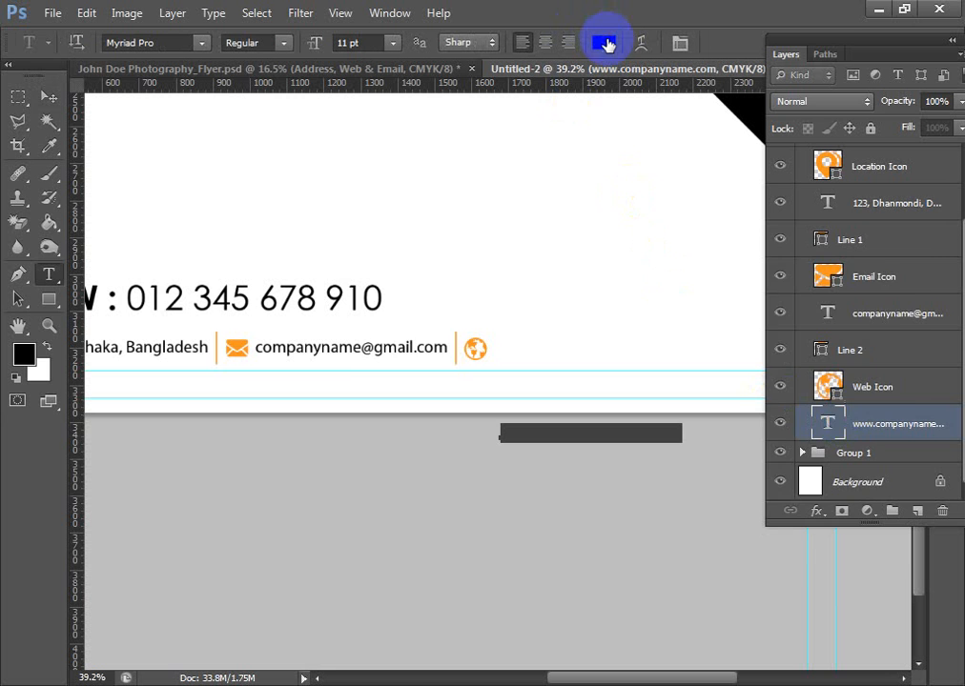
pyautogui.moveTo(469, 424)
pyautogui.mouseDown()
pyautogui.moveTo(398, 495)
pyautogui.moveTo(394, 525)
pyautogui.mouseUp()
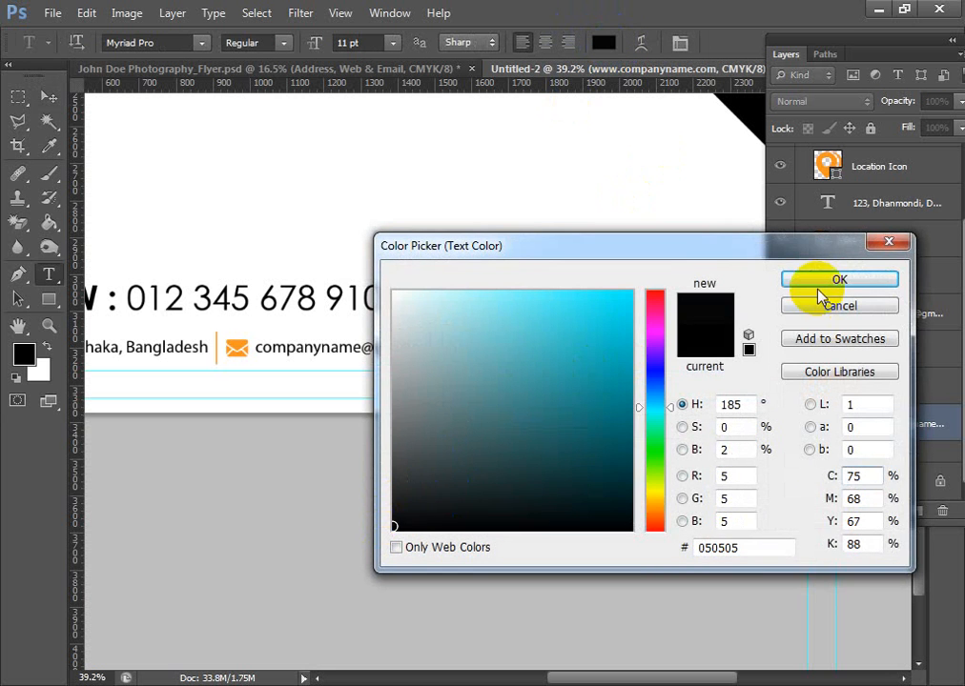
pyautogui.click(826, 281)
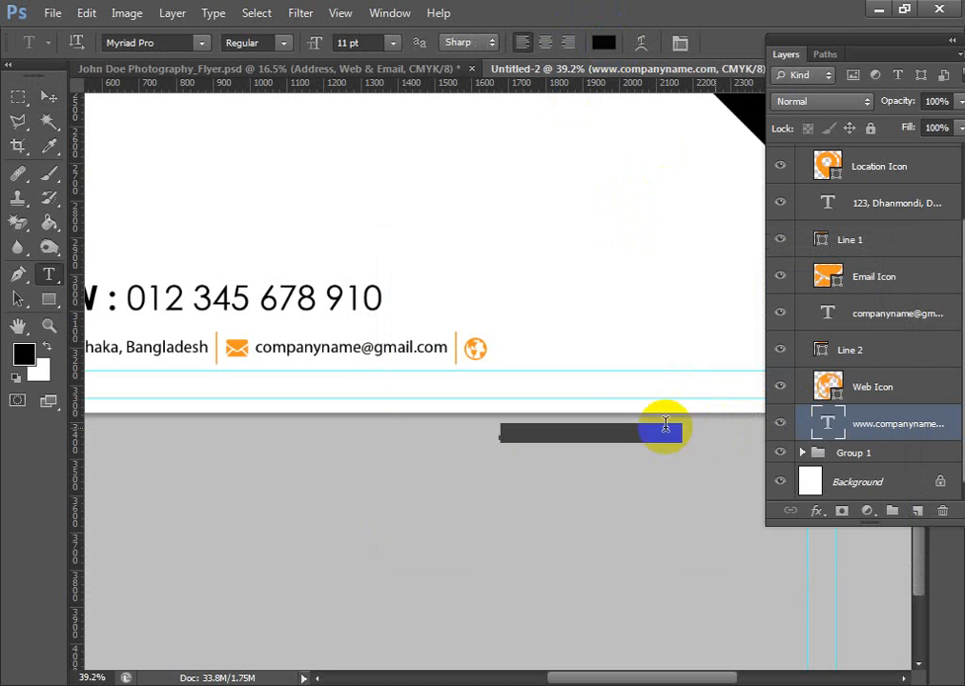
# - Move the website text up beside the web icon, in line with the address and e-mail
pyautogui.click(48, 97)
pyautogui.moveTo(571, 441); pyautogui.dragTo(577, 360)
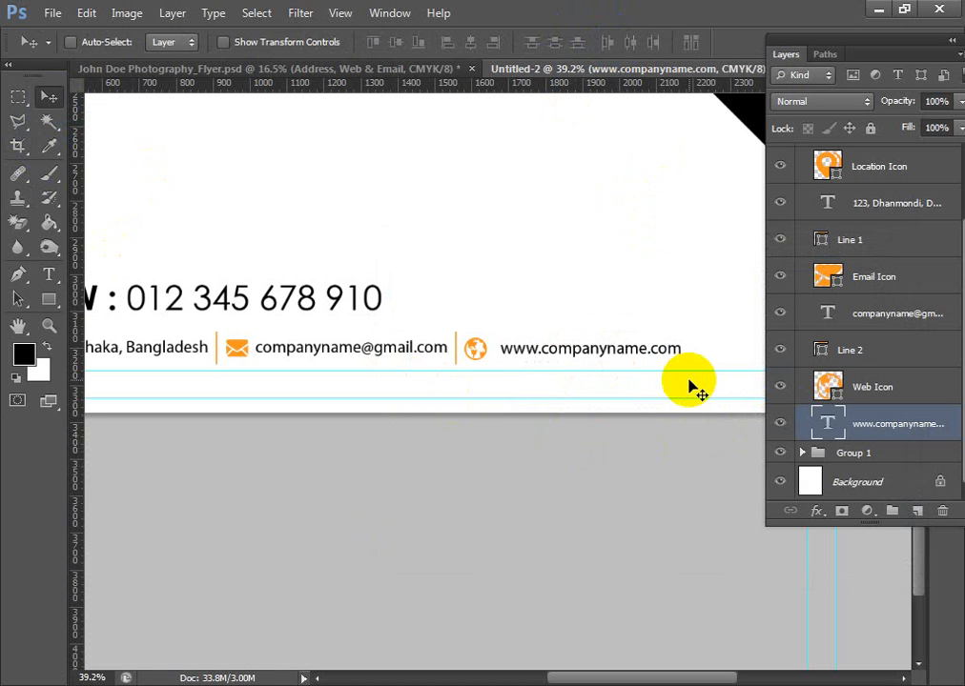
pyautogui.scroll(-4, 700, 398)
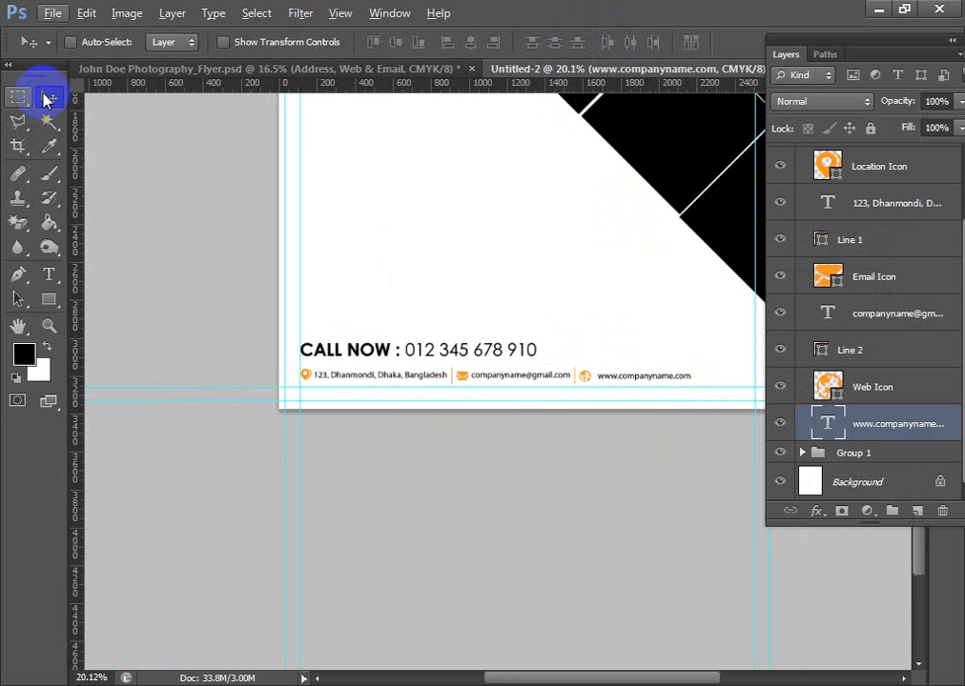
# - Copy the Logo group from the finished flyer into the white area near the top of the new flyer
pyautogui.moveTo(486, 179); pyautogui.dragTo(510, 312)
pyautogui.moveTo(492, 142); pyautogui.dragTo(496, 360)
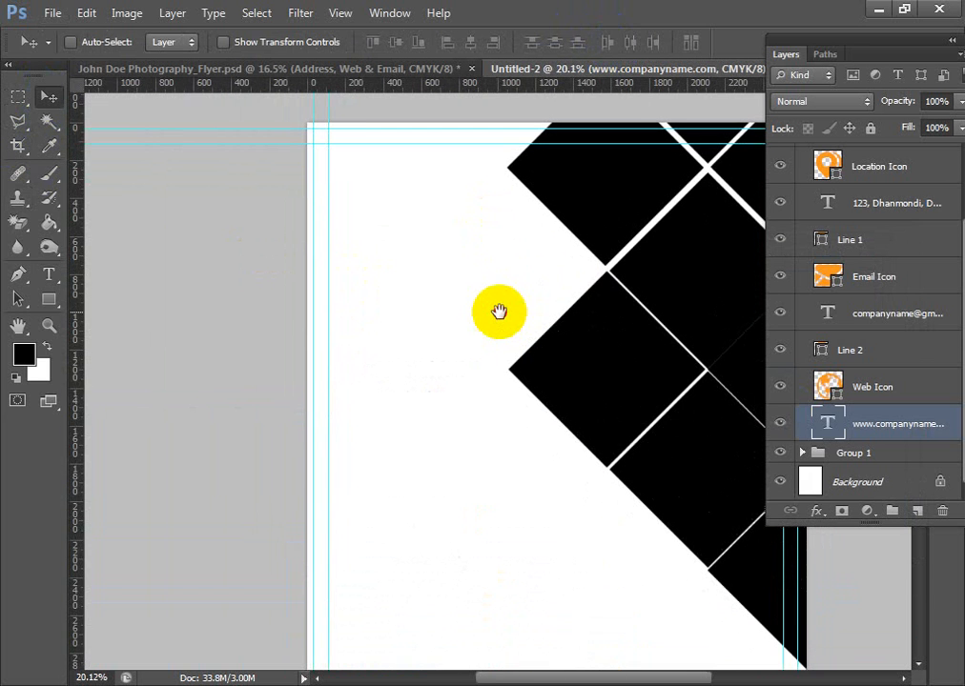
pyautogui.click(367, 73)
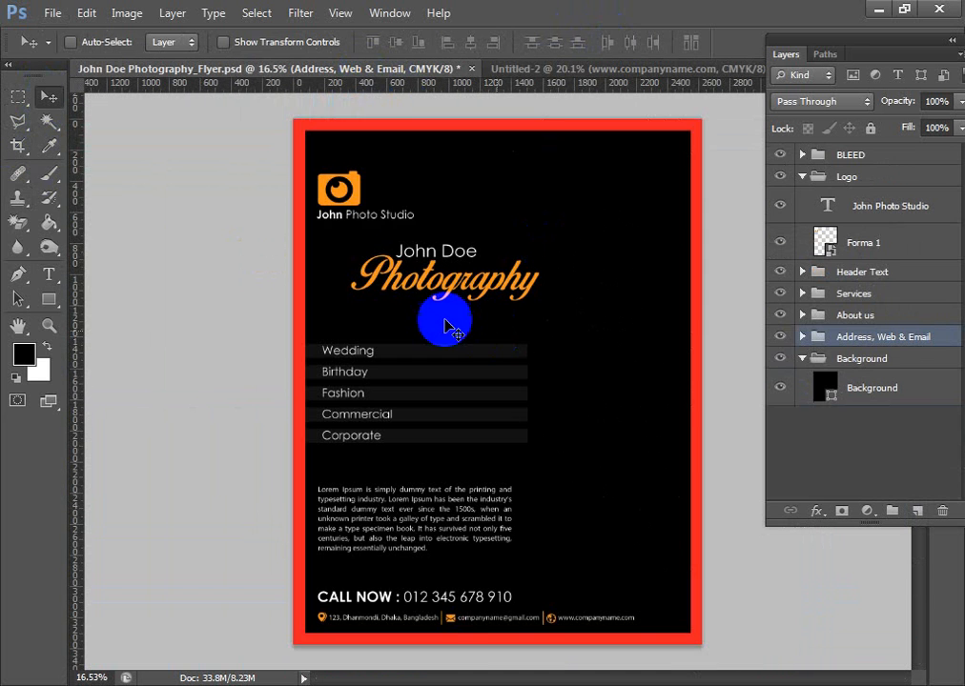
pyautogui.keyDown('ctrl'); pyautogui.click(349, 190); pyautogui.keyUp('ctrl')
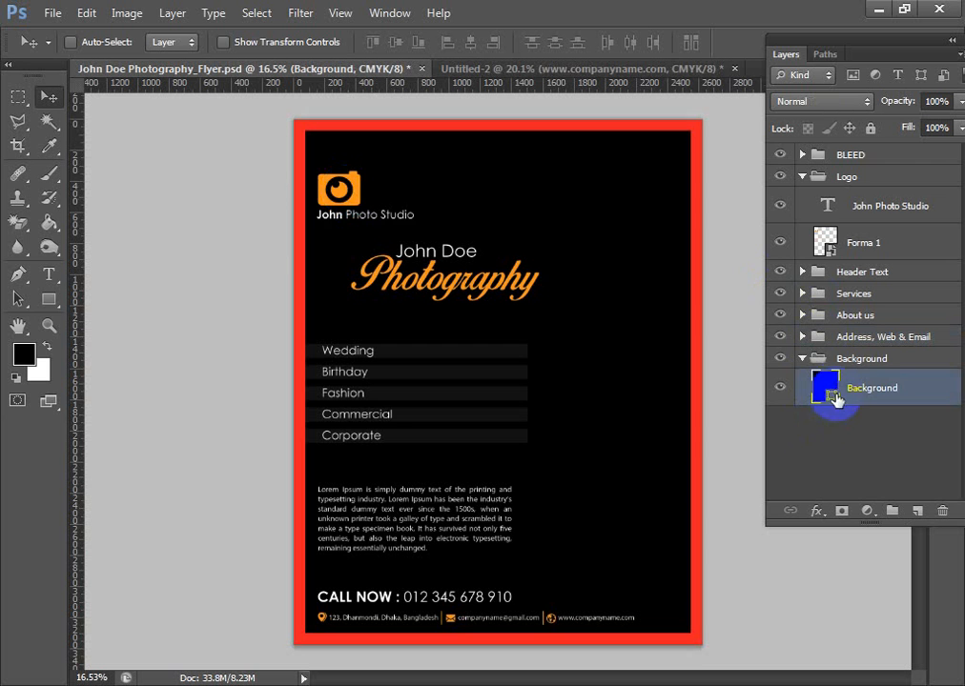
pyautogui.keyDown('ctrl'); pyautogui.click(348, 191); pyautogui.keyUp('ctrl')
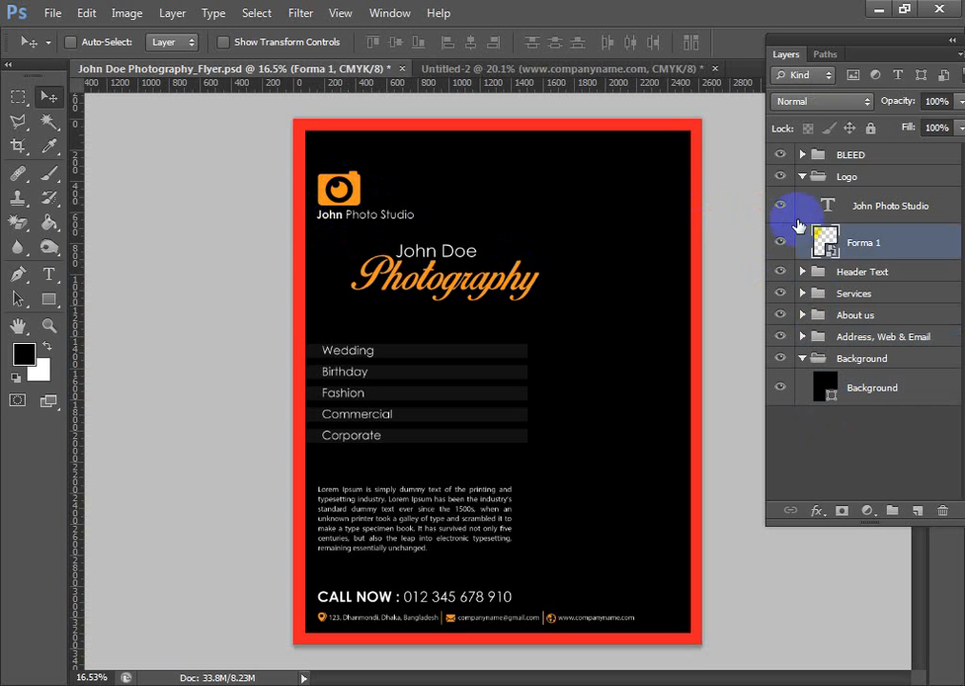
pyautogui.click(801, 180)
pyautogui.moveTo(345, 185); pyautogui.dragTo(443, 225)
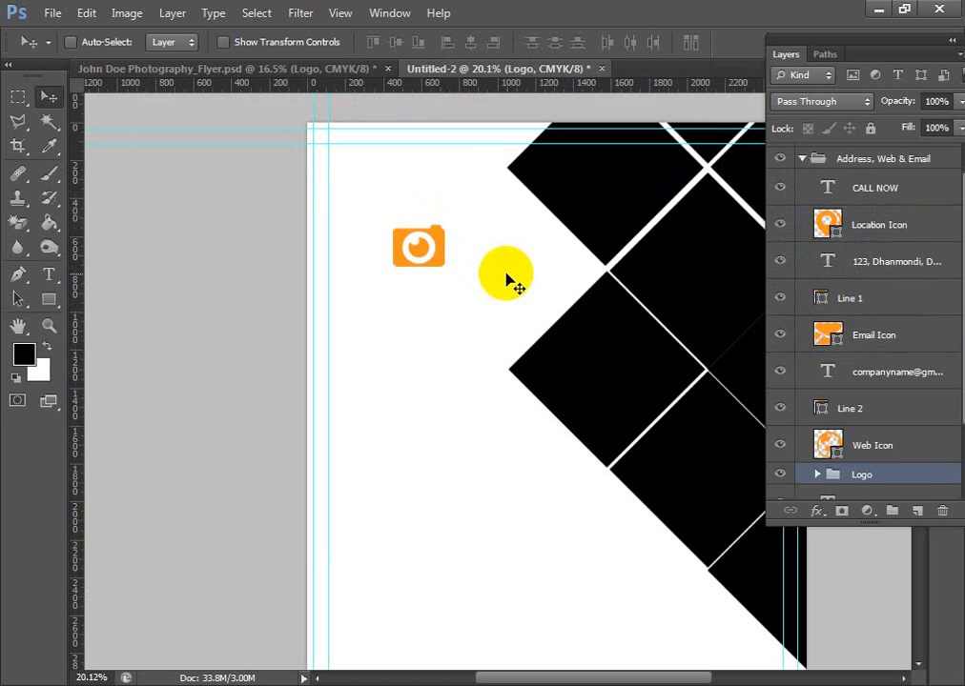
# - Move the Logo group out of the contact group to the top of the layer stack
pyautogui.scroll(1, 840, 119)
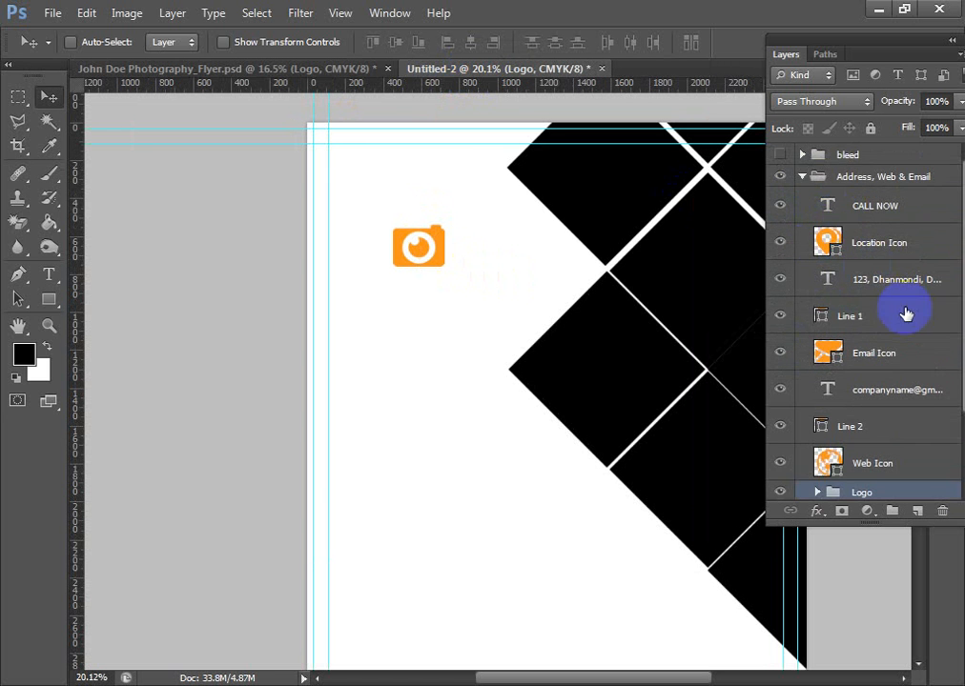
pyautogui.scroll(-3, 893, 398)
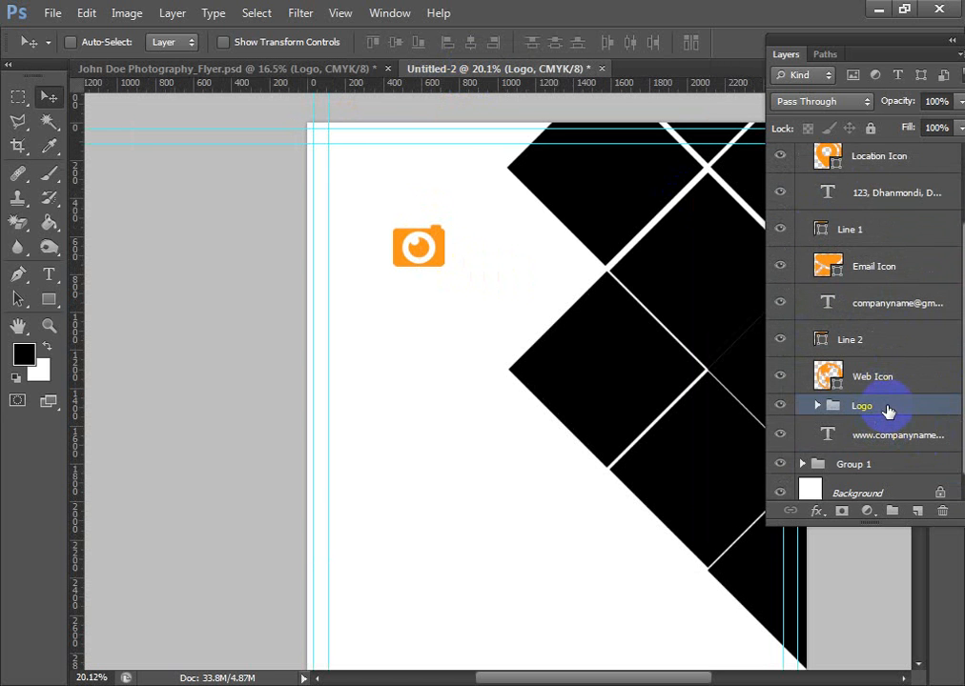
pyautogui.scroll(3, 887, 411)
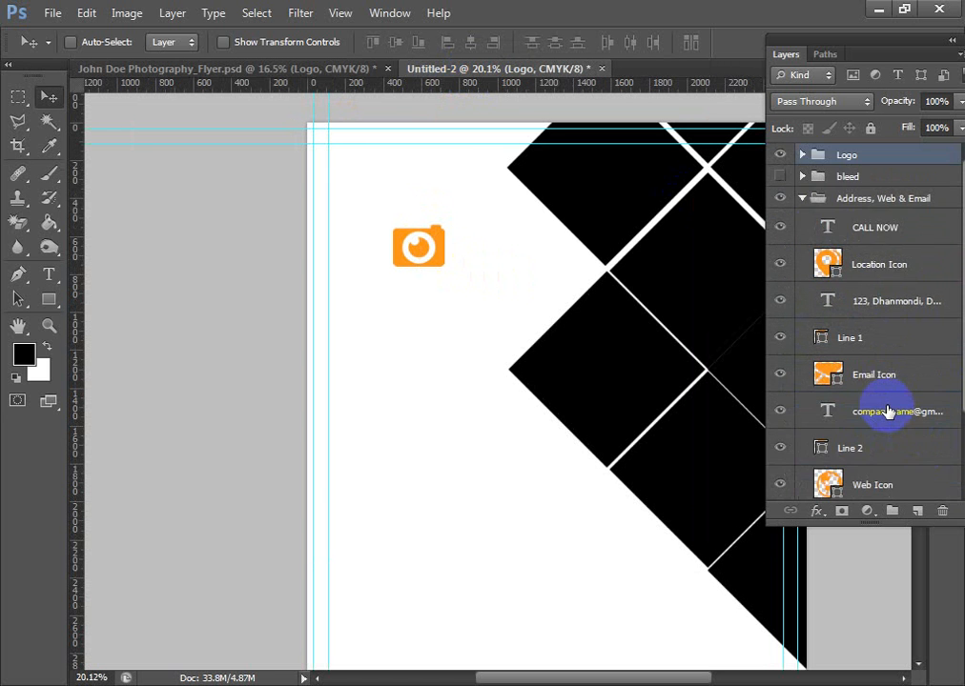
# - Expand the Logo group and change the studio name's text color to black #000000
pyautogui.click(802, 155)
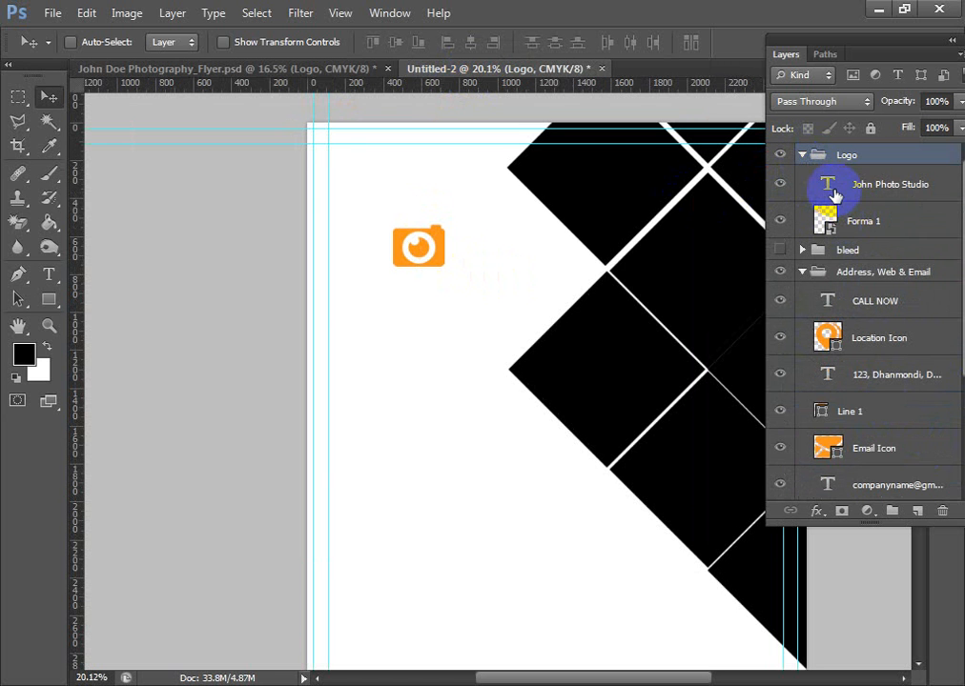
pyautogui.doubleClick(829, 187)
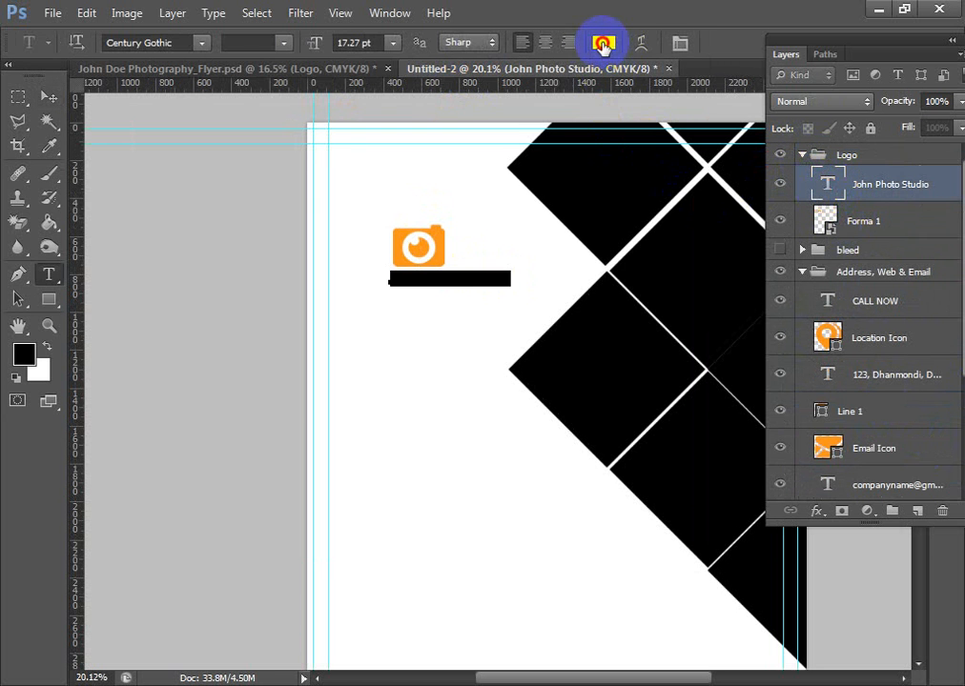
pyautogui.click(603, 43)
pyautogui.click(393, 527)
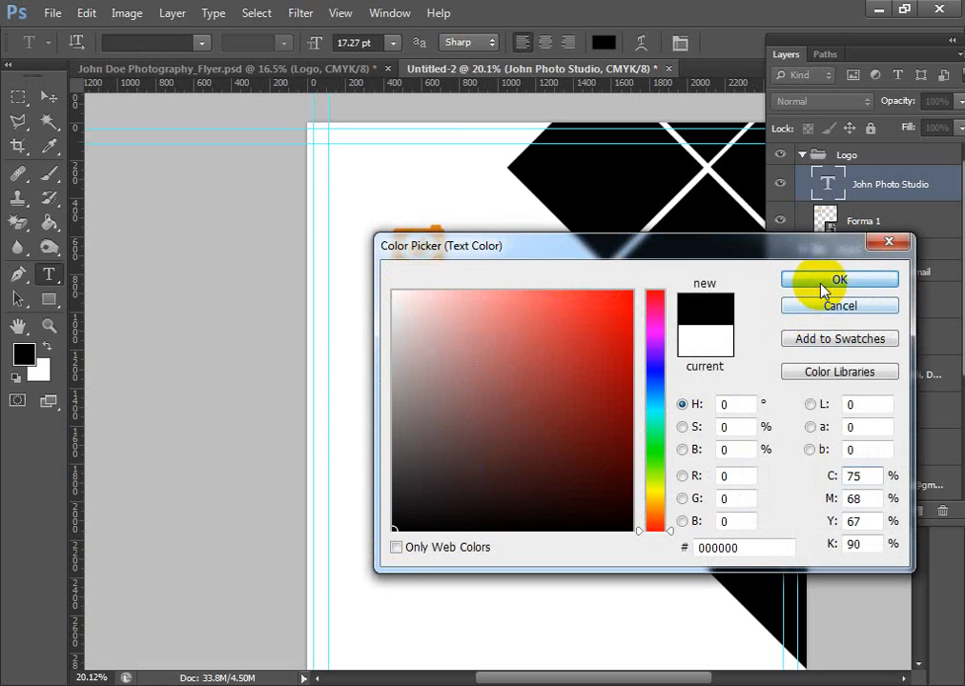
pyautogui.click(823, 284)
pyautogui.click(56, 99)
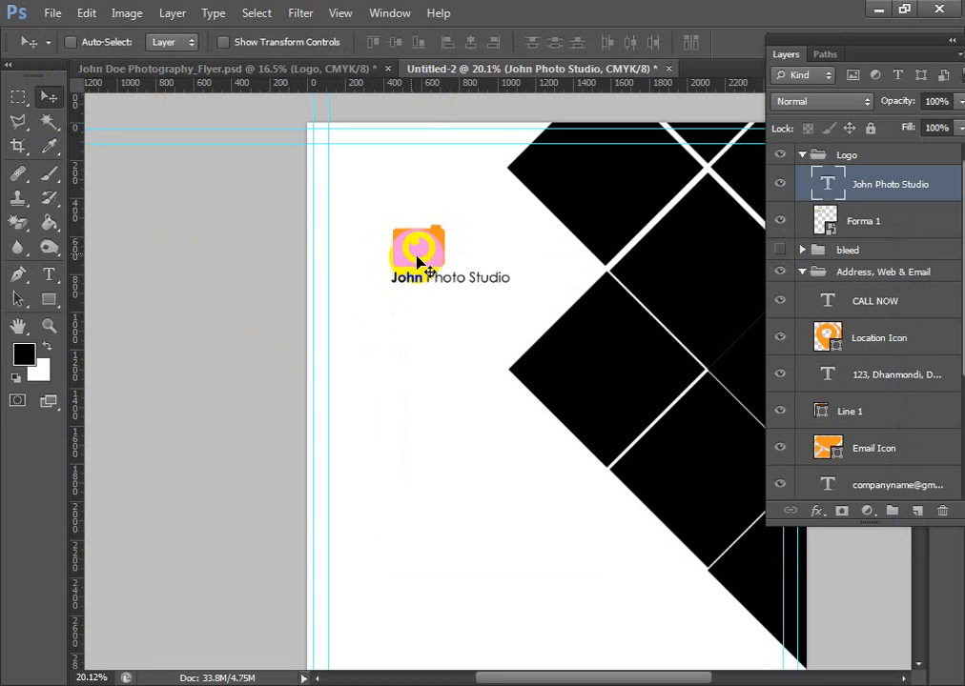
# - Undo moving the camera icon separately, and shift the whole Logo group slightly toward the page's left edge
pyautogui.moveTo(425, 259); pyautogui.dragTo(390, 260)
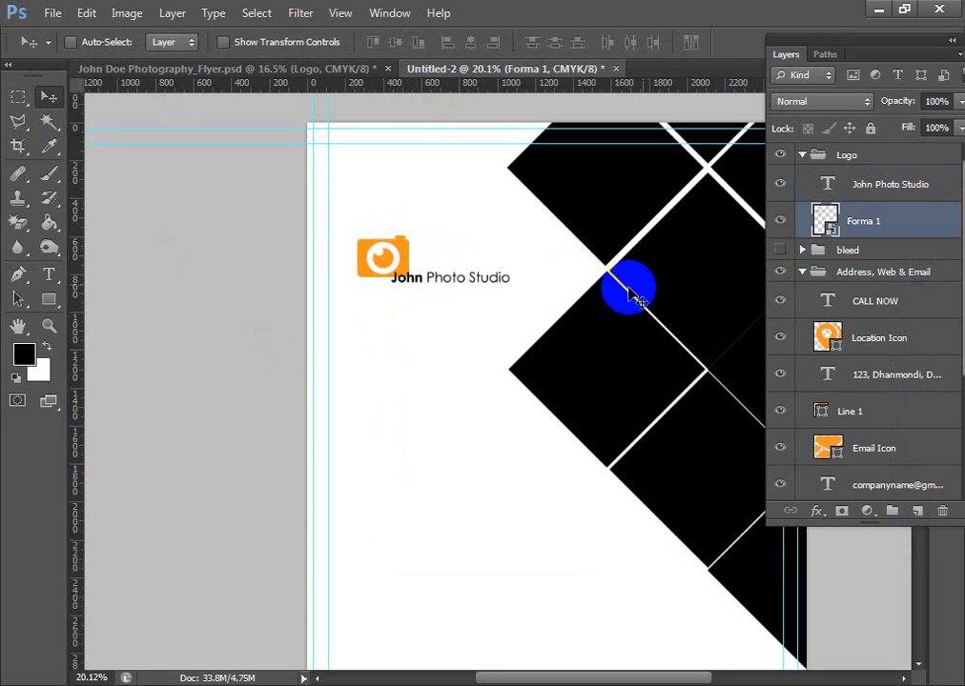
pyautogui.hotkey('ctrl', 'z')
pyautogui.click(869, 157)
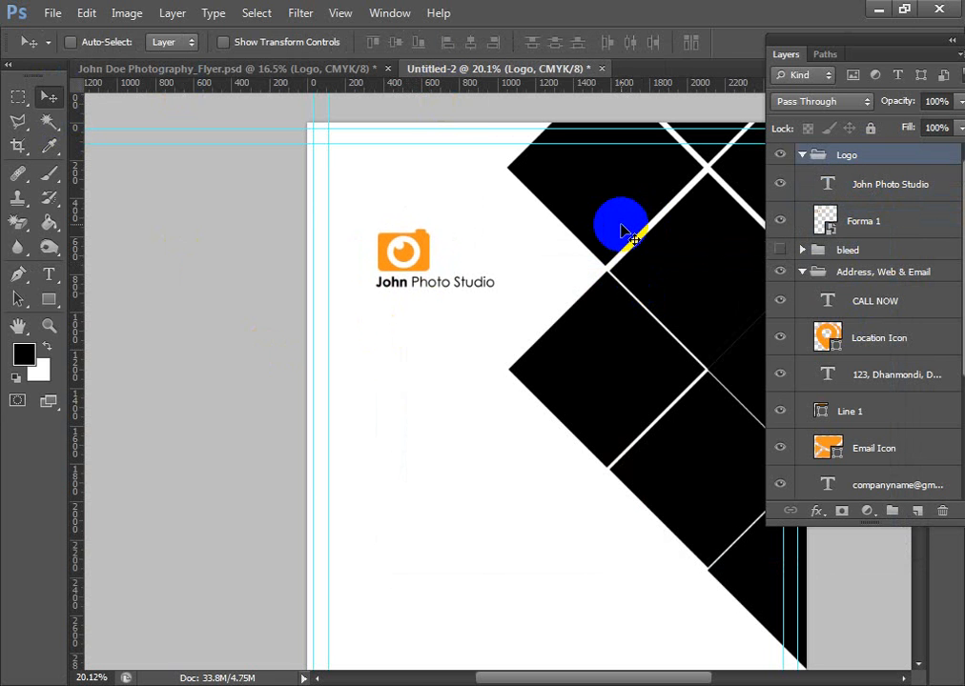
pyautogui.scroll(-5, 622, 329)
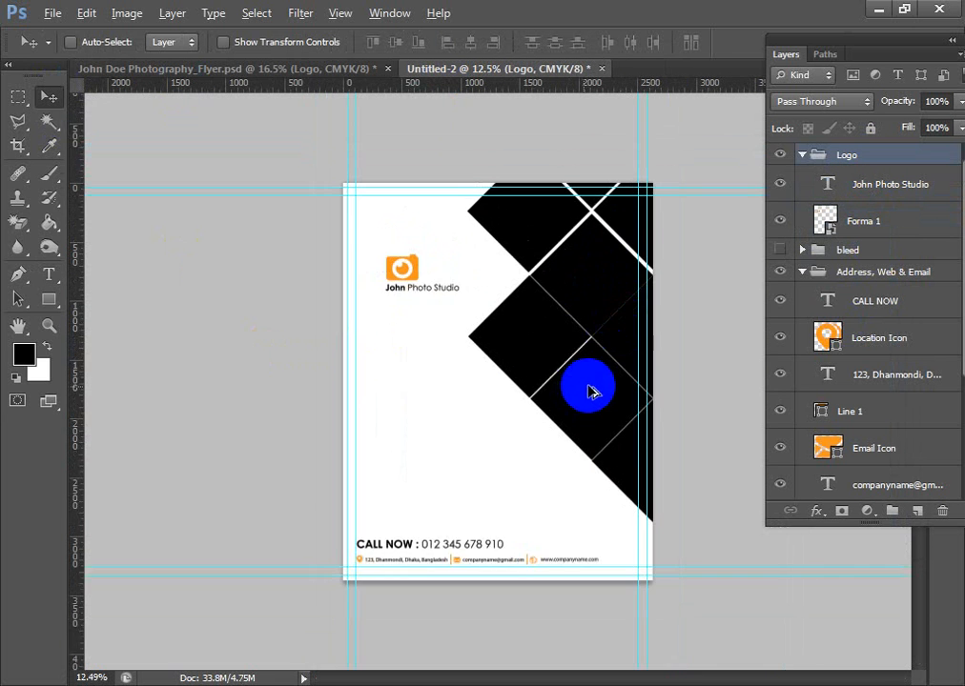
# - Copy the Services group with its five service bars from the finished flyer into the new flyer
pyautogui.scroll(3, 590, 391)
pyautogui.click(271, 73)
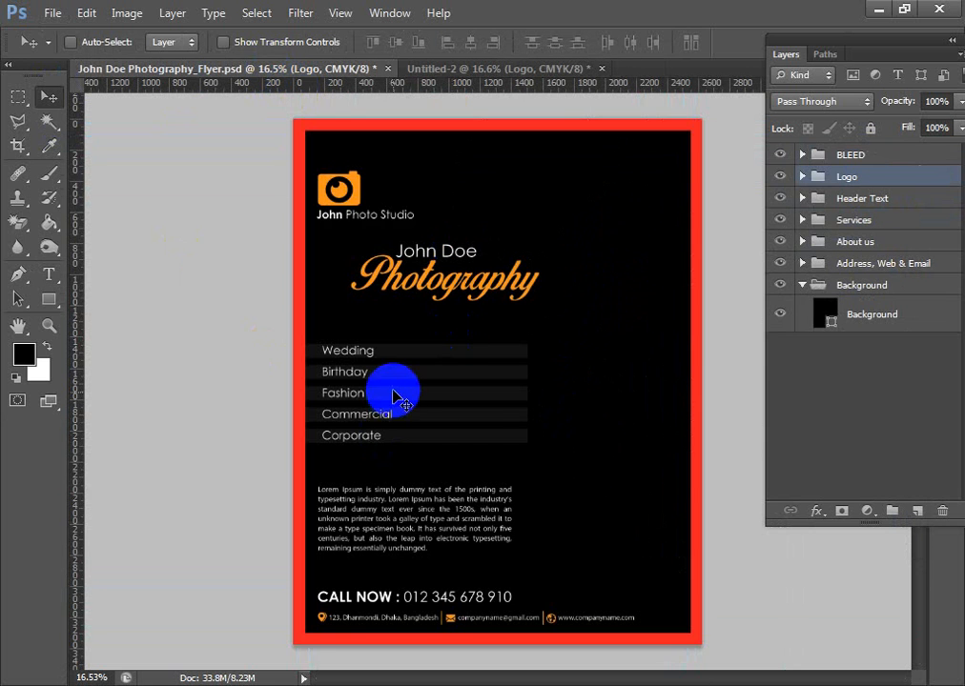
pyautogui.moveTo(399, 386); pyautogui.dragTo(494, 362)
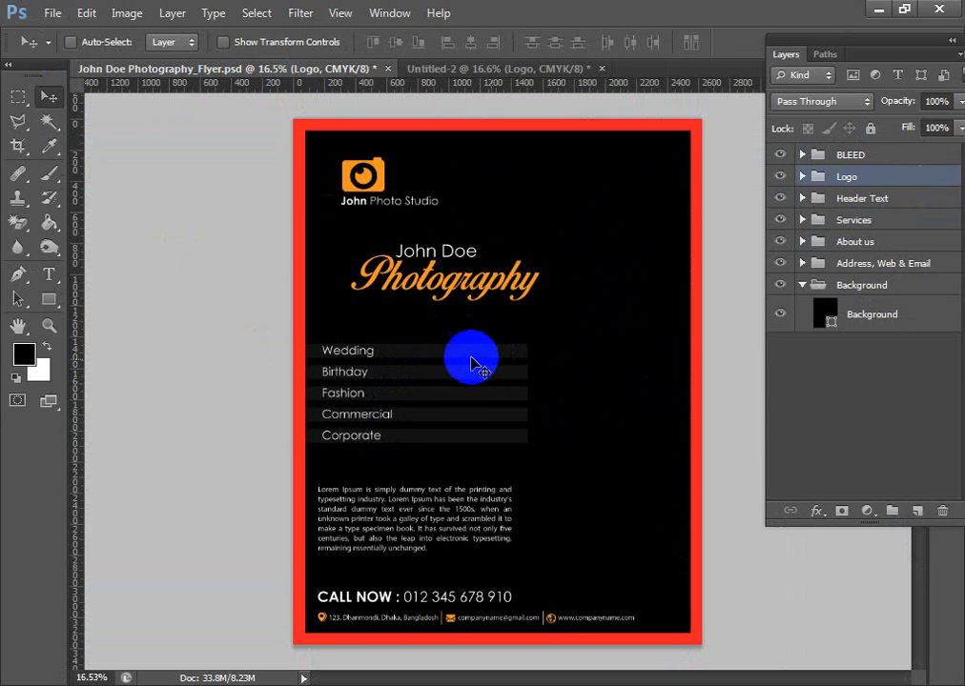
pyautogui.hotkey('ctrl', 'z')
pyautogui.keyDown('ctrl'); pyautogui.click(455, 376); pyautogui.keyUp('ctrl')
pyautogui.click(802, 220)
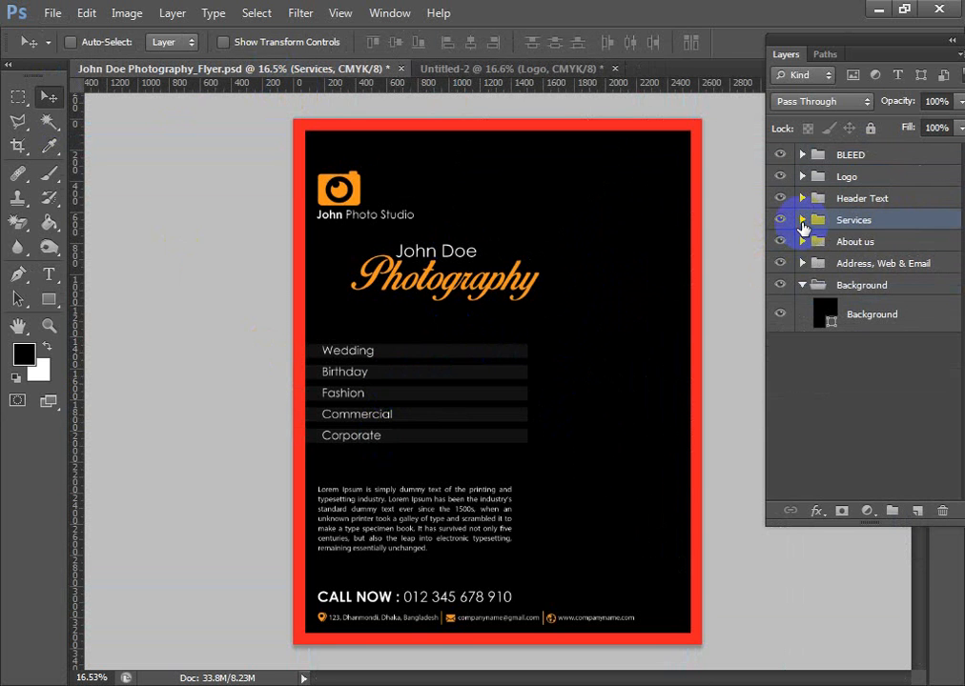
pyautogui.click(421, 362)
pyautogui.moveTo(423, 362); pyautogui.dragTo(487, 450)
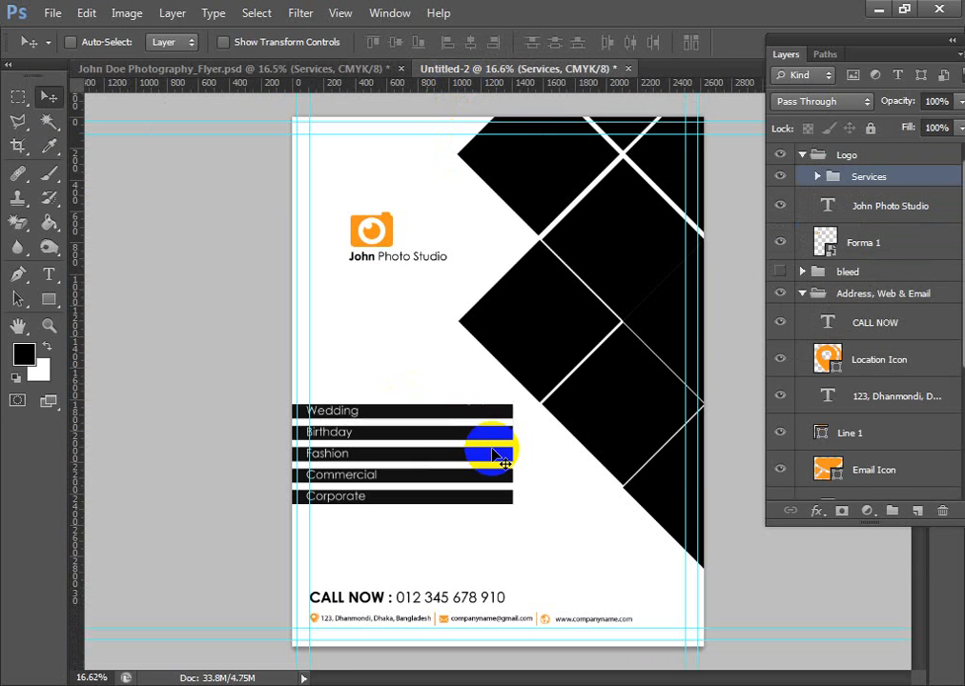
# - Move the Services group up below the logo, with its bars starting at the page's left edge and its text on the margin guide
pyautogui.moveTo(418, 406); pyautogui.dragTo(438, 320)
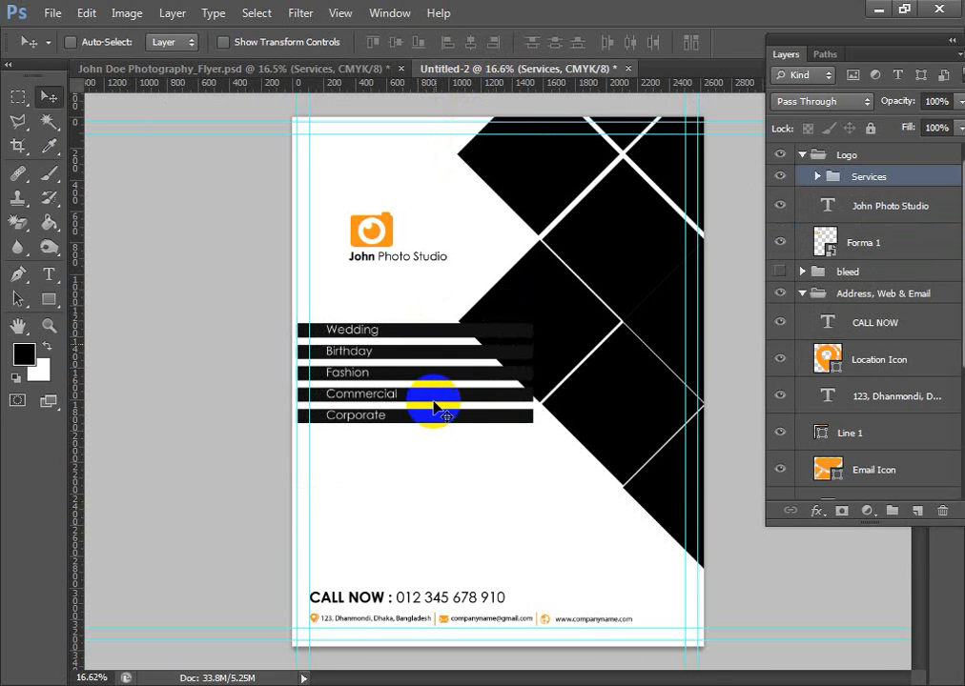
pyautogui.scroll(8, 431, 405)
pyautogui.moveTo(429, 410); pyautogui.dragTo(566, 506)
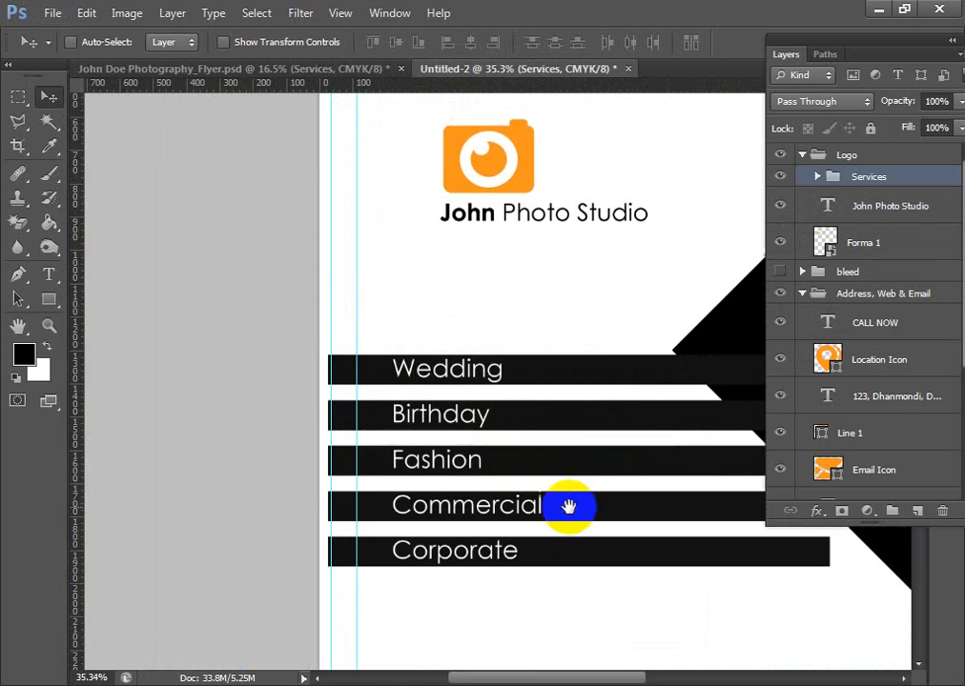
pyautogui.moveTo(586, 390); pyautogui.dragTo(531, 307)
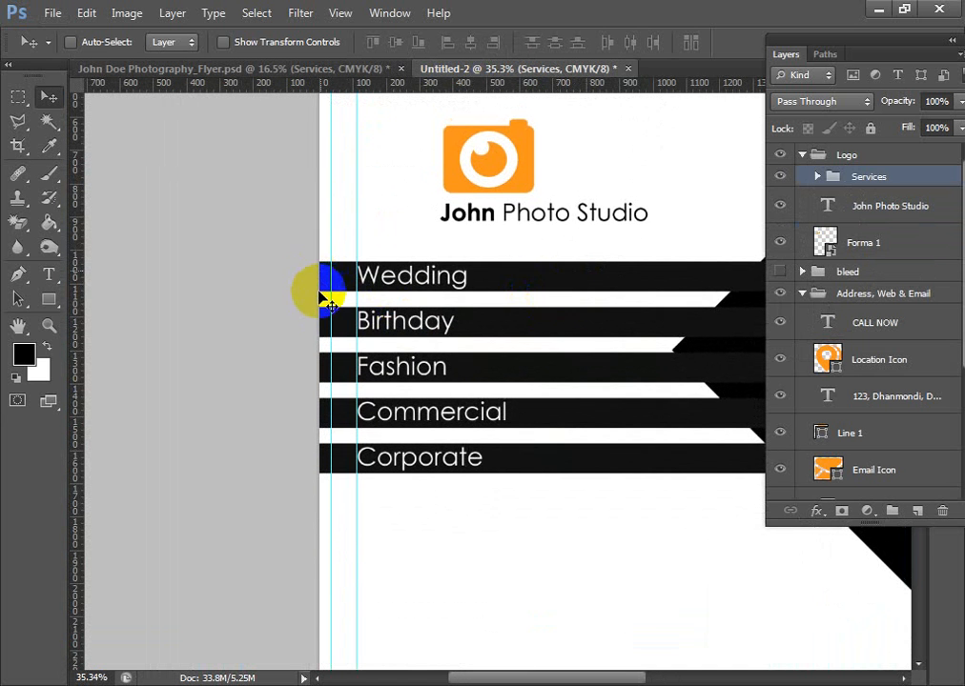
pyautogui.moveTo(308, 274); pyautogui.dragTo(469, 444)
pyautogui.press('Up')
pyautogui.press('Up')
pyautogui.press('Up')
pyautogui.press('Up')
pyautogui.press('Up')
pyautogui.press('Up')
pyautogui.press('Up')
pyautogui.press('Up')
pyautogui.press('Up')
pyautogui.press('Up')
pyautogui.press('Up')
pyautogui.press('Up')
pyautogui.press('Up')
pyautogui.press('Up')
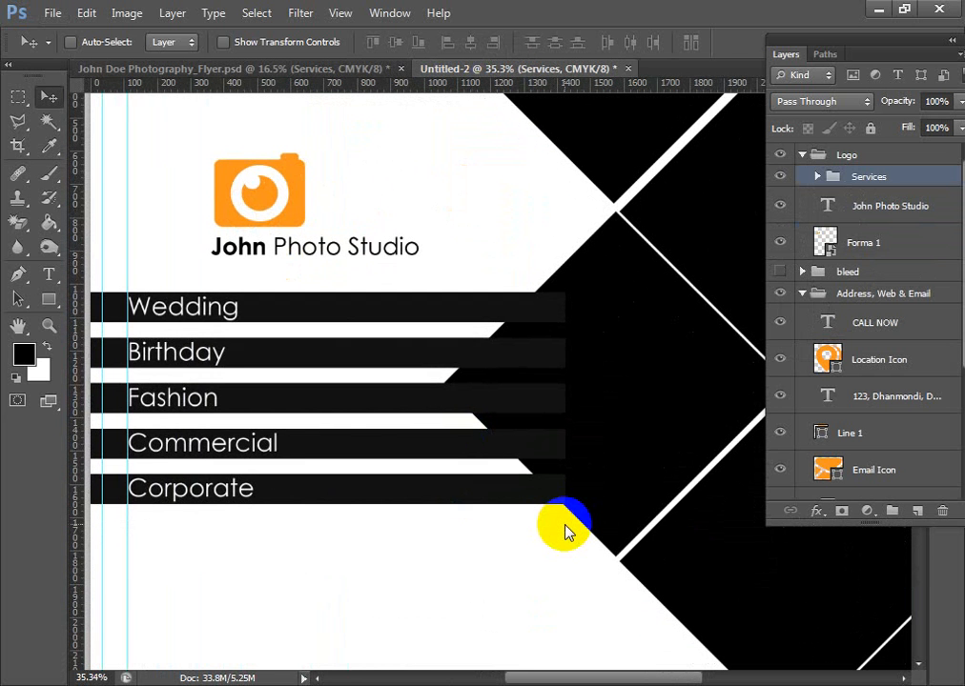
# - Nudge the Services group up closer to the logo and send it behind the black diamond grid
pyautogui.press('Up')
pyautogui.press('Up')
pyautogui.press('Up')
pyautogui.press('Up')
pyautogui.press('Up')
pyautogui.press('Up')
pyautogui.press('Up')
pyautogui.press('Up')
pyautogui.press('Up')
pyautogui.press('Up')
pyautogui.press('Up')
pyautogui.press('Up')
pyautogui.press('Up')
pyautogui.press('Up')
pyautogui.press('Up')
pyautogui.press('Up')
pyautogui.press('Up')
pyautogui.press('Up')
pyautogui.press('Up')
pyautogui.press('Up')
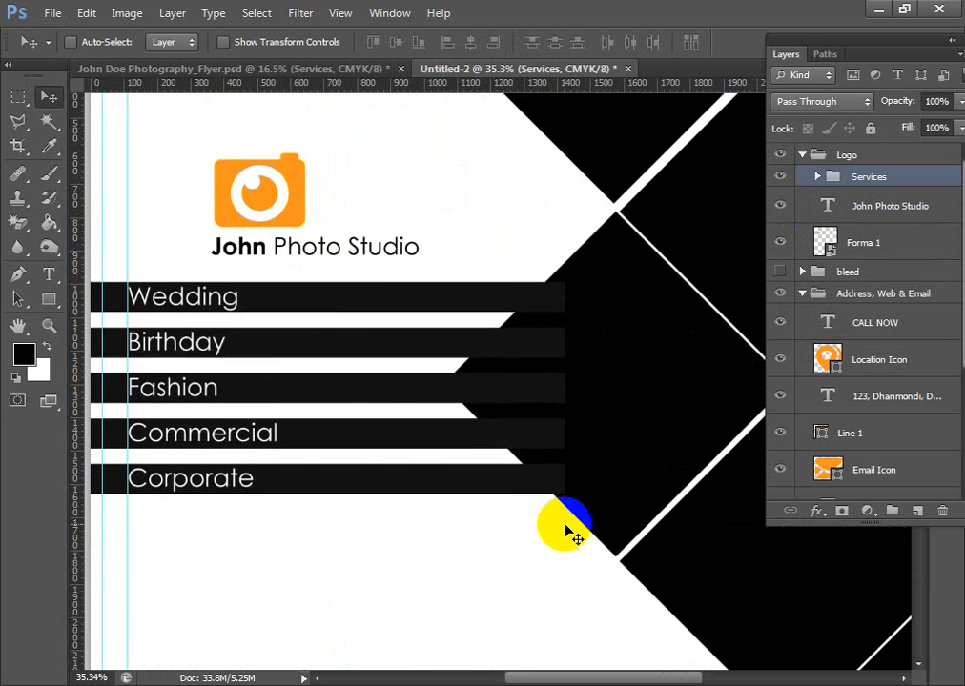
pyautogui.press('Up')
pyautogui.press('Up')
pyautogui.press('Up')
pyautogui.press('Up')
pyautogui.press('Up')
pyautogui.press('Up')
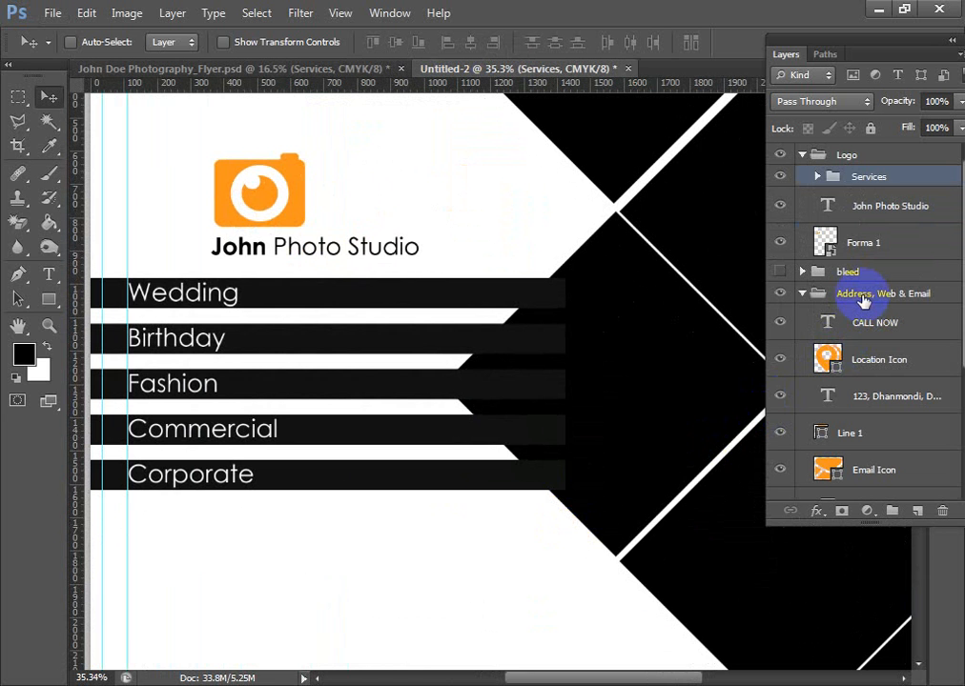
pyautogui.hotkey('ctrl', 'shift', '[')
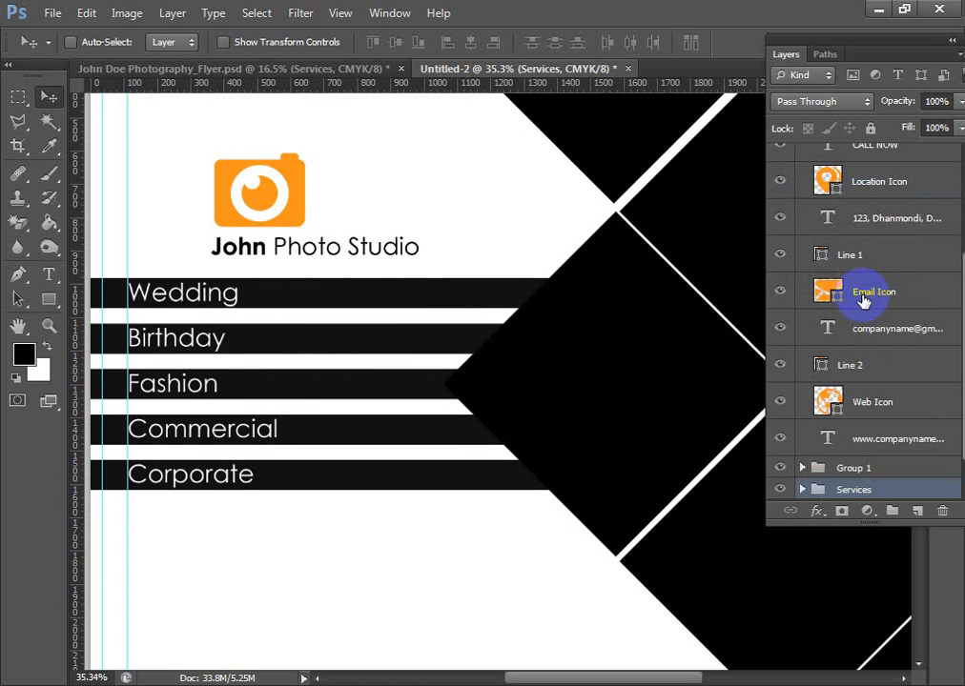
pyautogui.scroll(-5, 667, 373)
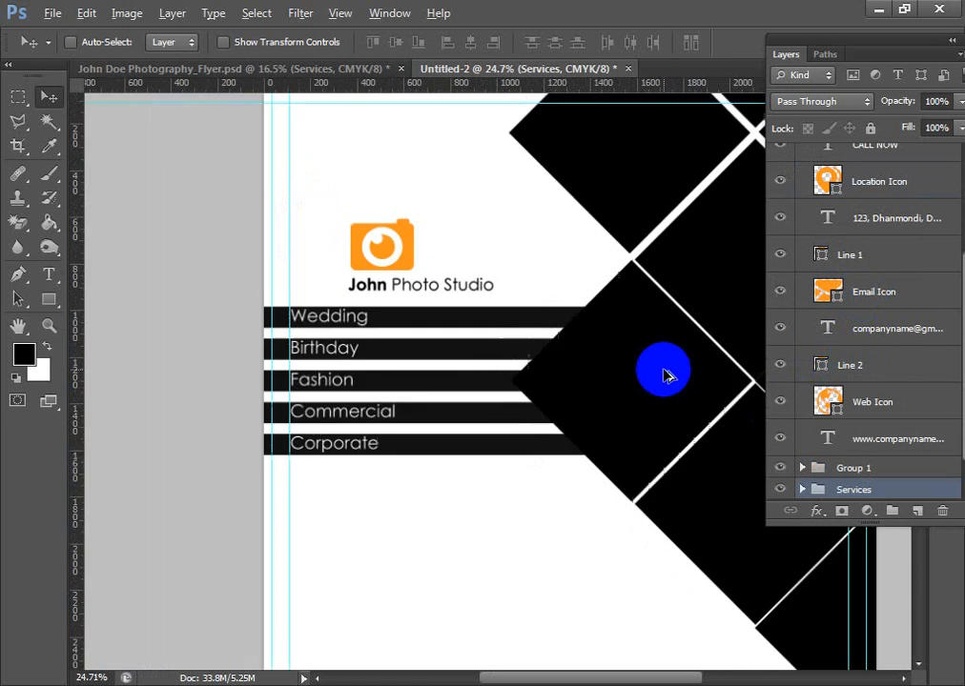
# - Collapse the Logo group and move the whole logo up to the page's upper-left corner, near the margin guide
pyautogui.keyDown('ctrl'); pyautogui.click(395, 262); pyautogui.keyUp('ctrl')
pyautogui.scroll(1, 800, 220)
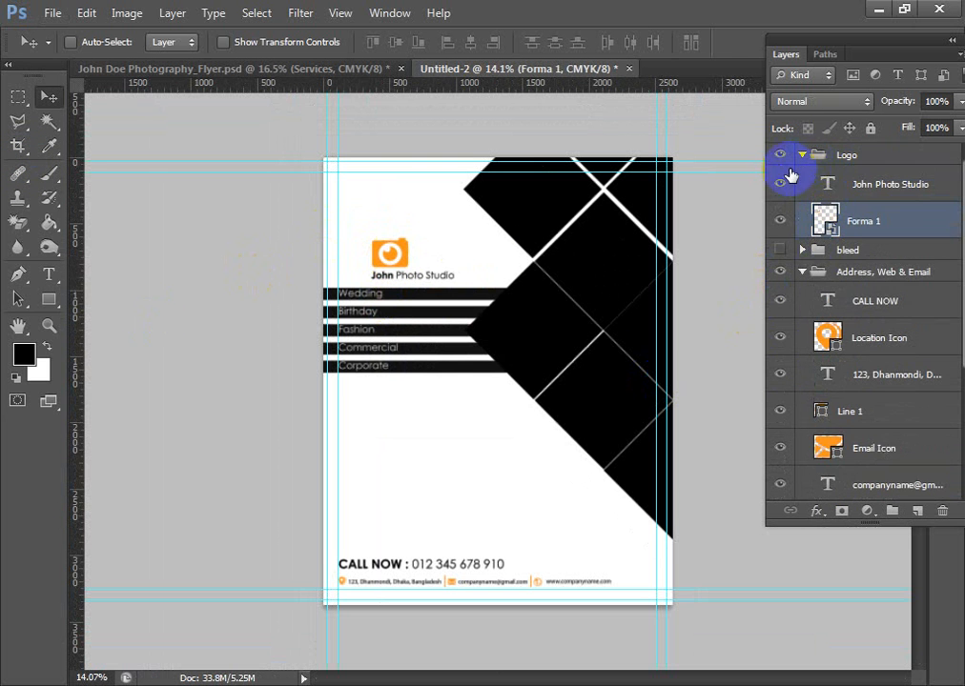
pyautogui.click(802, 154)
pyautogui.click(846, 154)
pyautogui.moveTo(419, 256); pyautogui.dragTo(365, 203)
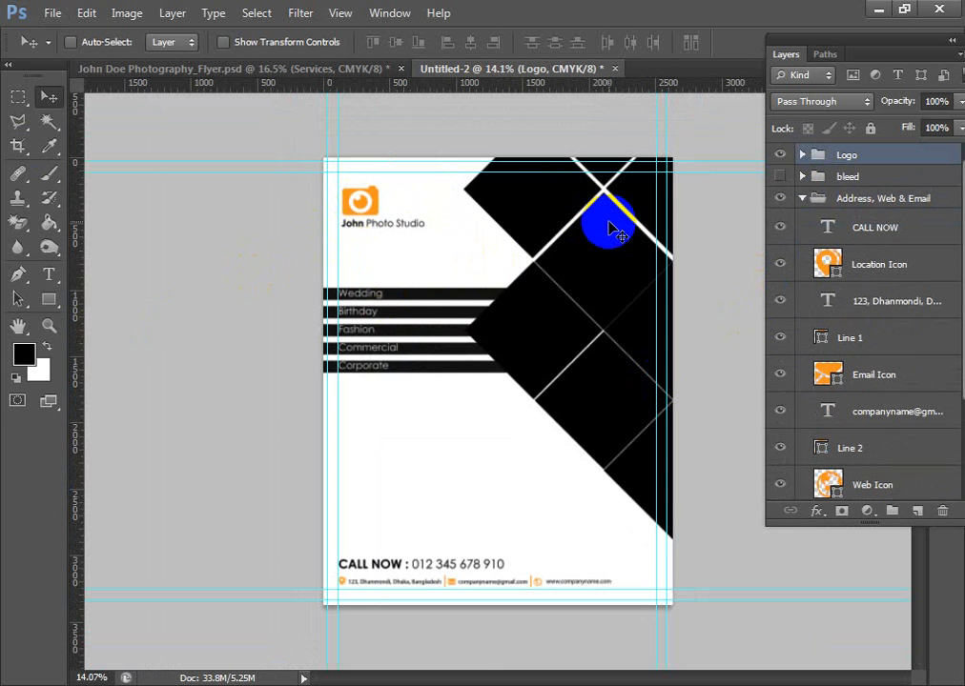
pyautogui.scroll(-2, 502, 398)
pyautogui.scroll(5, 523, 419)
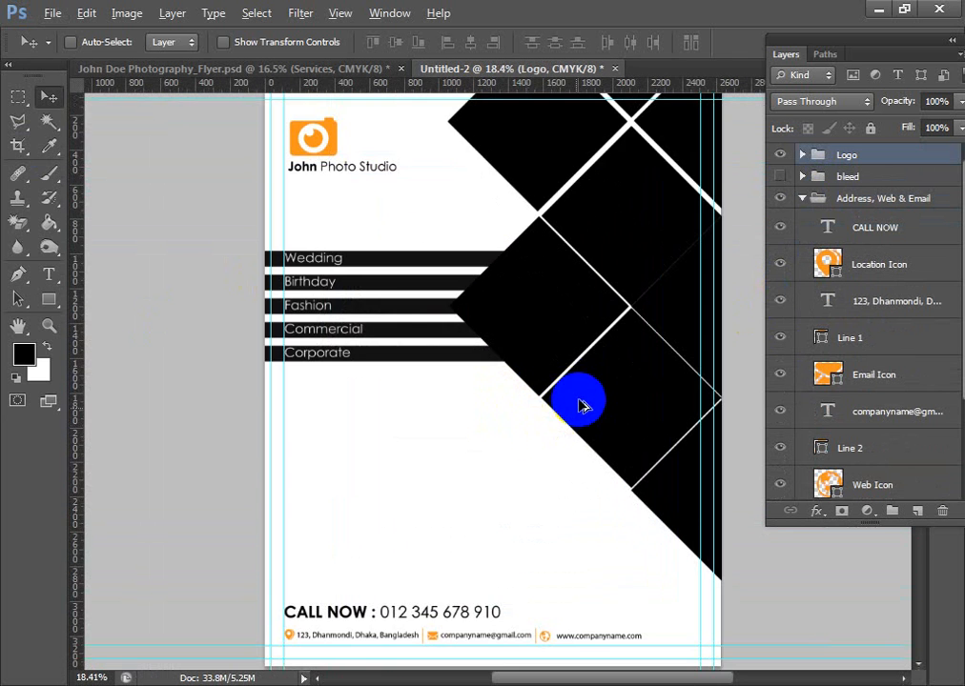
# - Copy the About us group from the finished flyer into the new flyer, below the service bars
pyautogui.hotkey('ctrl', '1')
pyautogui.moveTo(636, 110); pyautogui.dragTo(477, 517)
pyautogui.moveTo(625, 134); pyautogui.dragTo(457, 369)
pyautogui.scroll(-6, 503, 442)
pyautogui.click(269, 70)
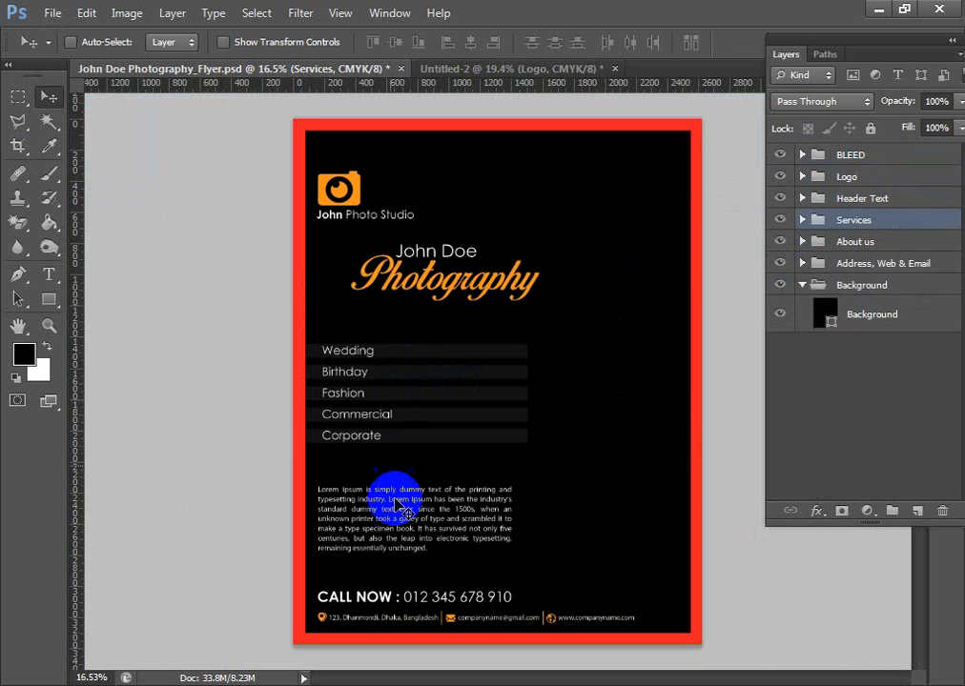
pyautogui.keyDown('ctrl'); pyautogui.click(410, 523); pyautogui.keyUp('ctrl')
pyautogui.click(806, 245)
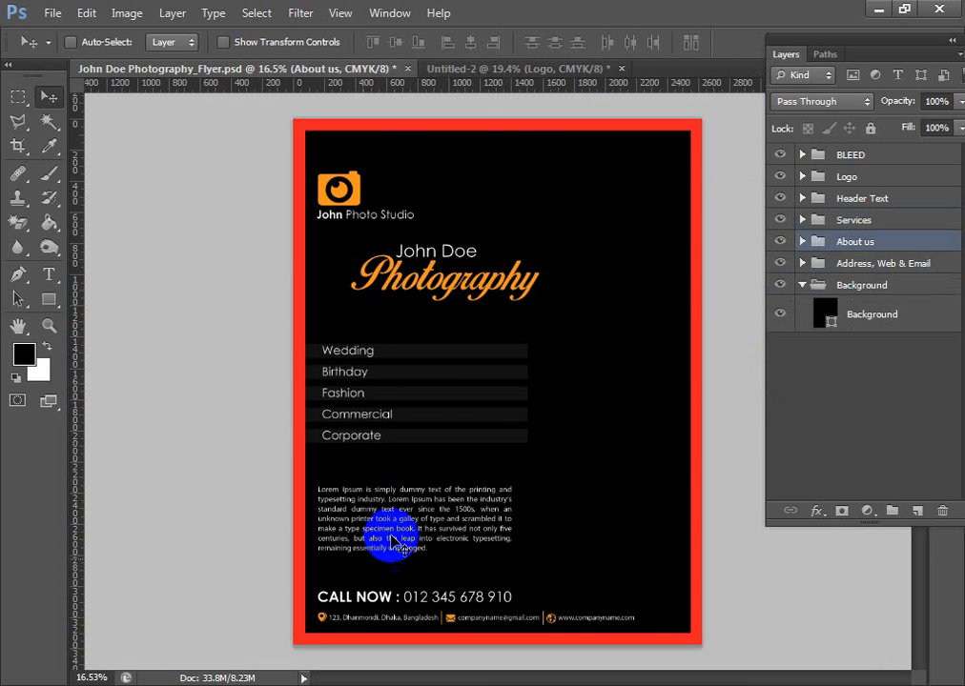
pyautogui.moveTo(371, 506); pyautogui.dragTo(460, 539)
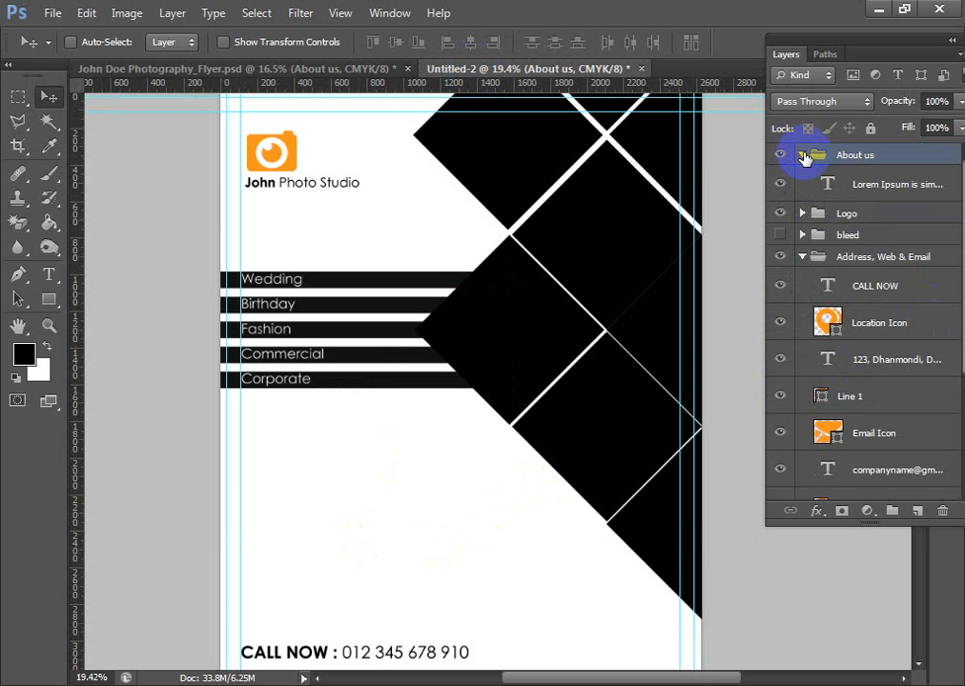
# - Change the Lorem Ipsum paragraph's text color to near-black #050505
pyautogui.rightClick(857, 187)
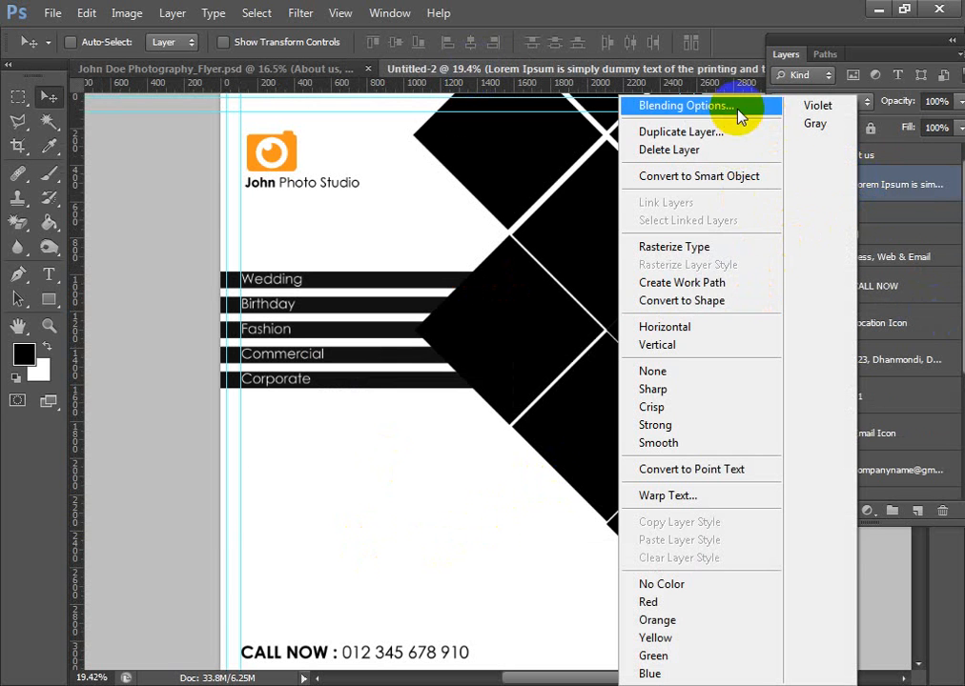
pyautogui.click(882, 186)
pyautogui.doubleClick(827, 186)
pyautogui.click(600, 42)
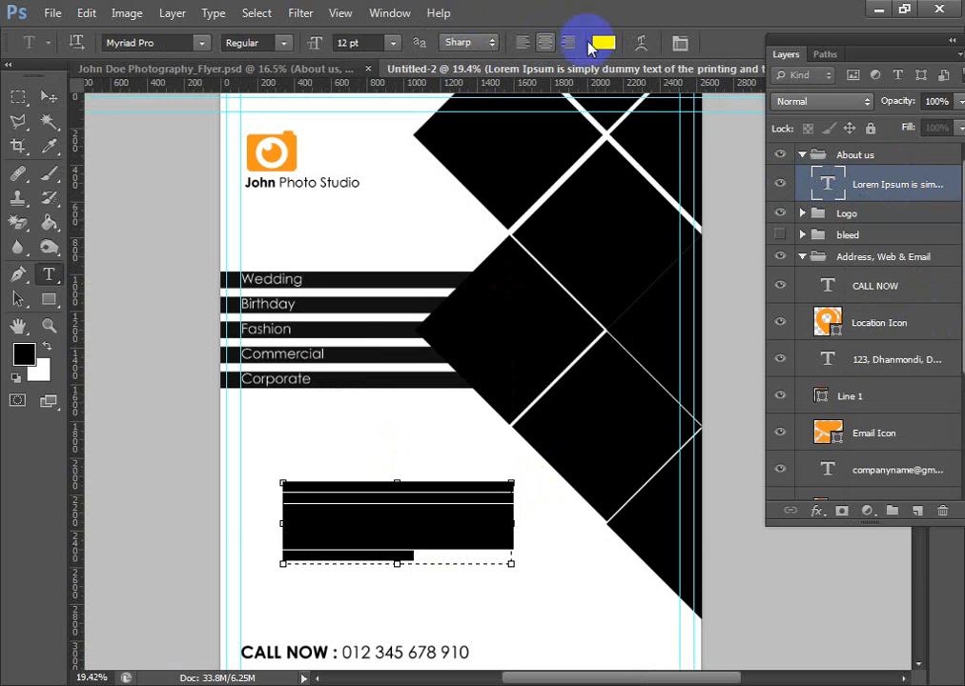
pyautogui.click(393, 523)
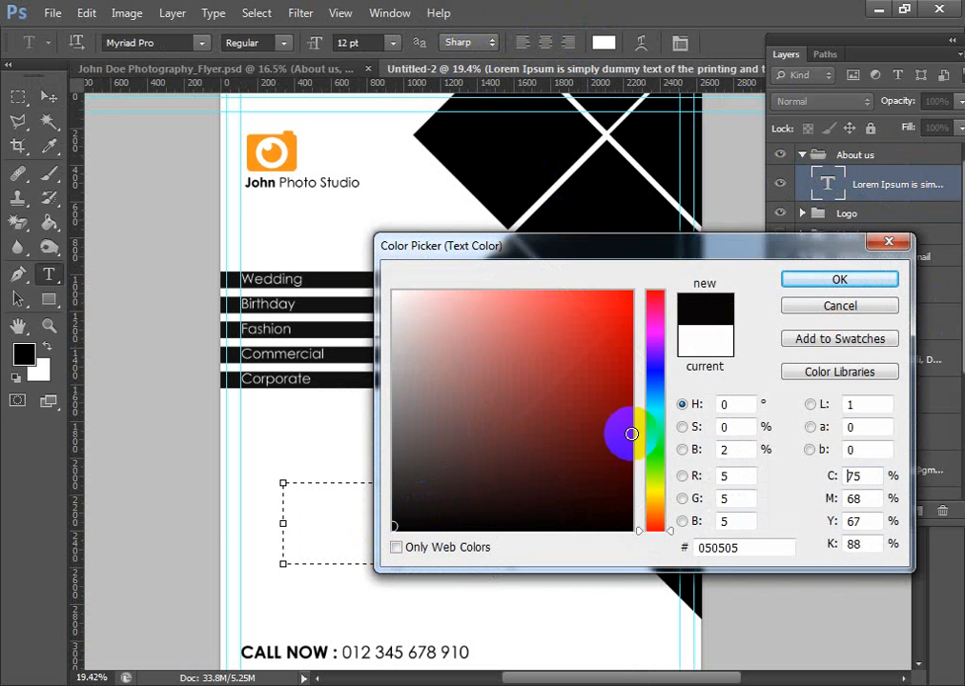
pyautogui.click(819, 281)
pyautogui.click(49, 96)
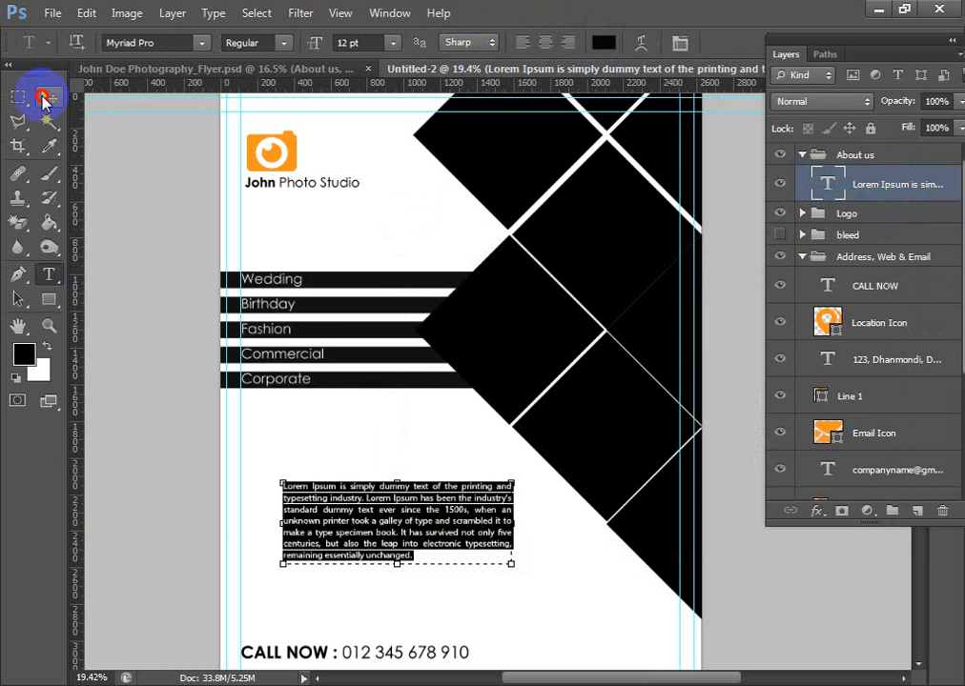
# - Move the Lorem Ipsum paragraph so its left edge sits on the margin guide above the CALL NOW line
pyautogui.scroll(3, 439, 558)
pyautogui.scroll(4, 438, 551)
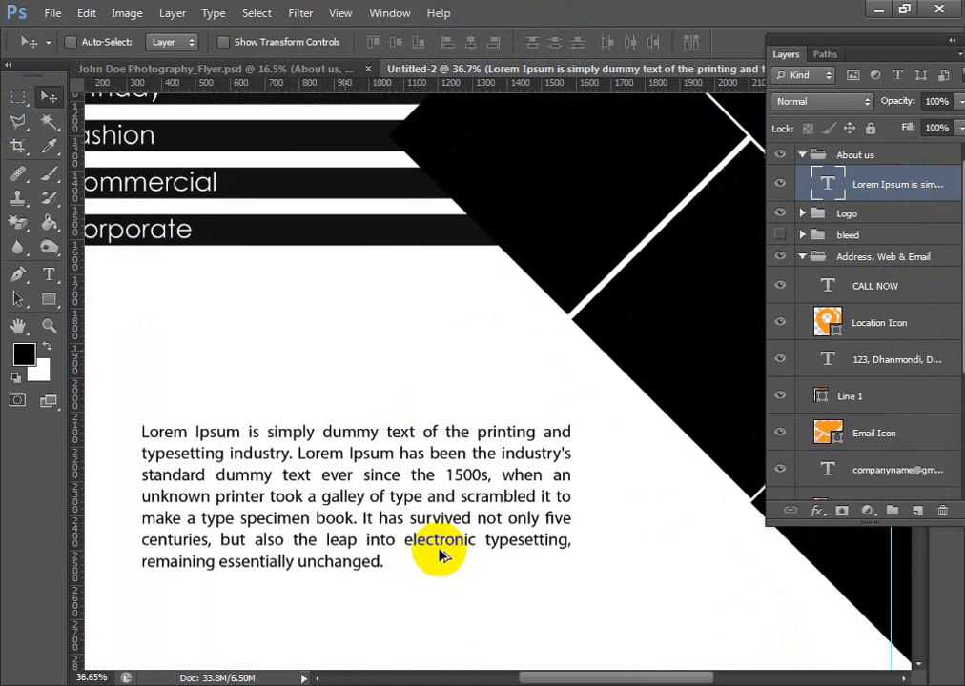
pyautogui.moveTo(380, 513); pyautogui.dragTo(578, 445)
pyautogui.moveTo(426, 452); pyautogui.dragTo(341, 482)
pyautogui.scroll(-5, 529, 481)
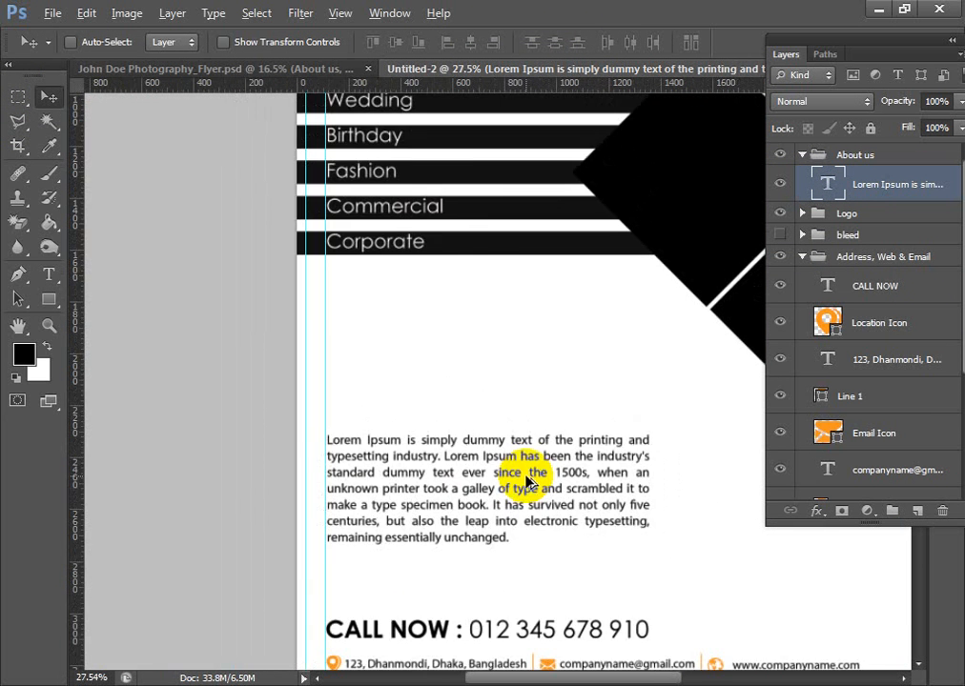
pyautogui.hotkey('alt', 'f')
pyautogui.press('Down')
pyautogui.press('Down')
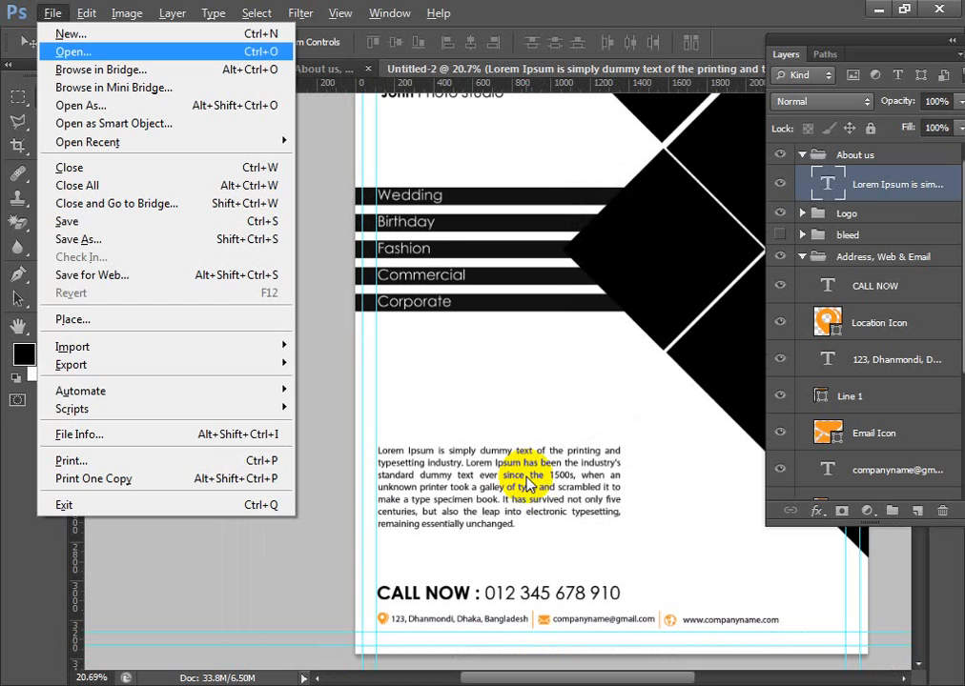
pyautogui.press('Escape')
pyautogui.press('Escape')
# - Nudge the Lorem Ipsum paragraph slightly down toward the CALL NOW line
pyautogui.hotkey('shift', 'Down')
pyautogui.hotkey('shift', 'Down')
pyautogui.hotkey('shift', 'Down')
pyautogui.hotkey('shift', 'Down')
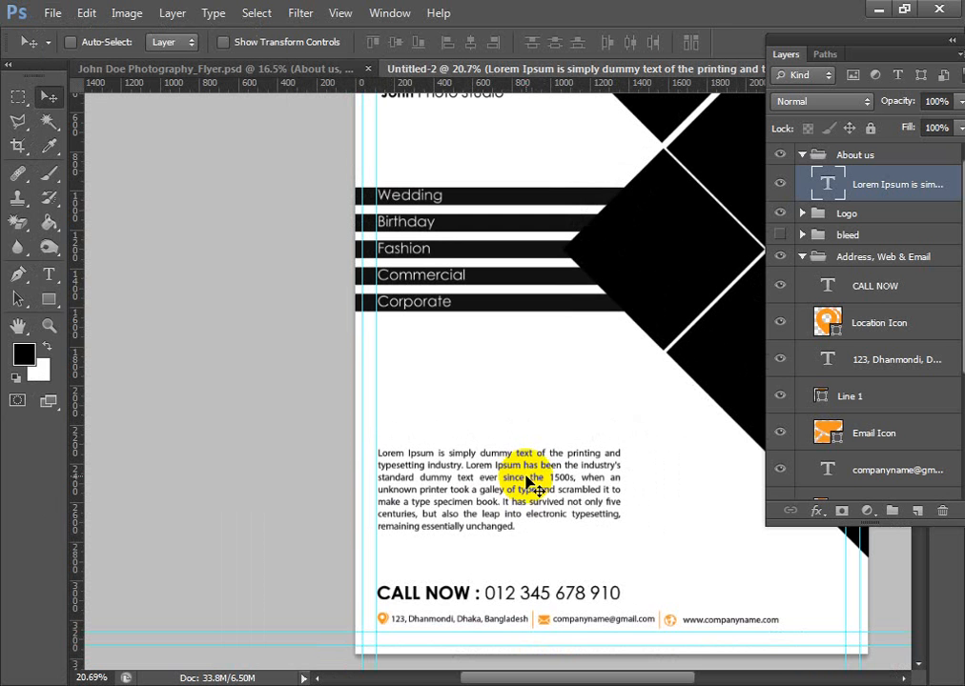
# - Copy the orange Photography heading from the finished flyer and place it above the paragraph, starting at the margin guide
pyautogui.click(255, 68)
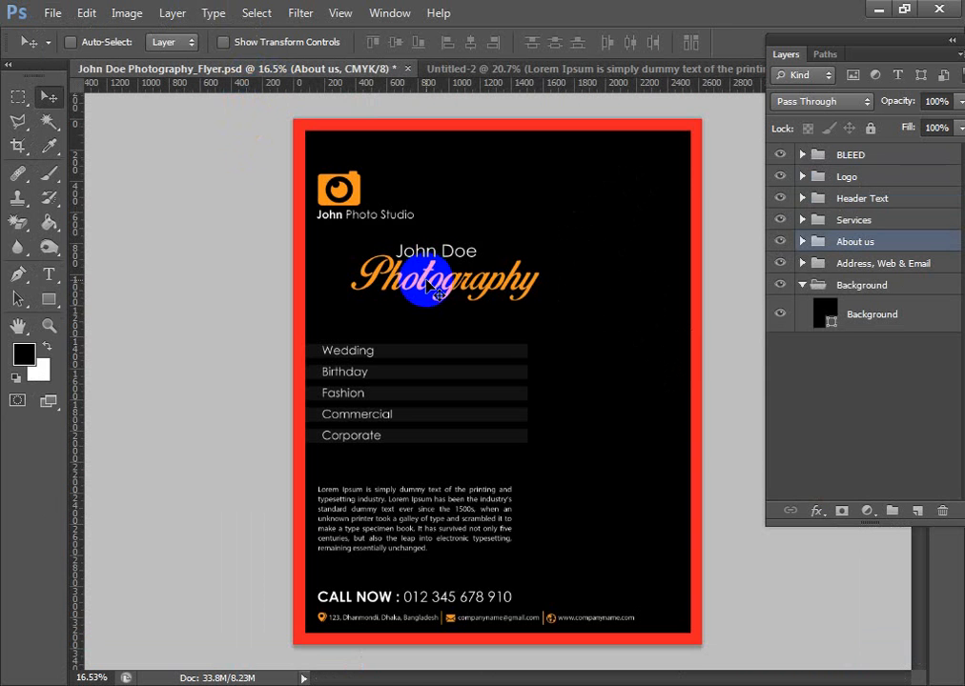
pyautogui.keyDown('ctrl'); pyautogui.click(443, 276); pyautogui.keyUp('ctrl')
pyautogui.moveTo(431, 263); pyautogui.dragTo(586, 439)
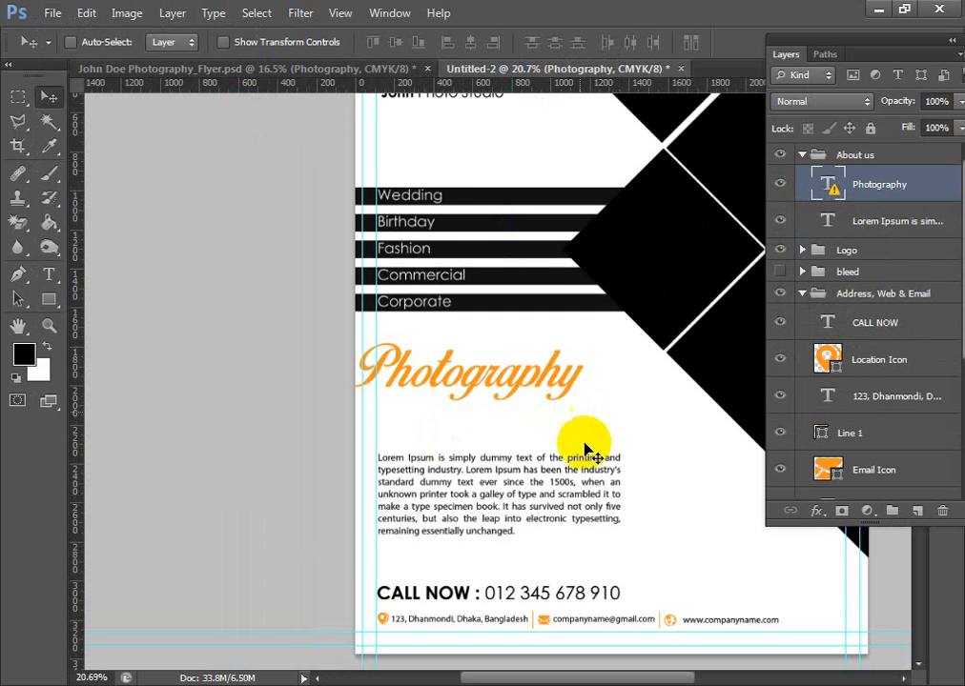
pyautogui.scroll(2, 586, 455)
pyautogui.scroll(3, 560, 424)
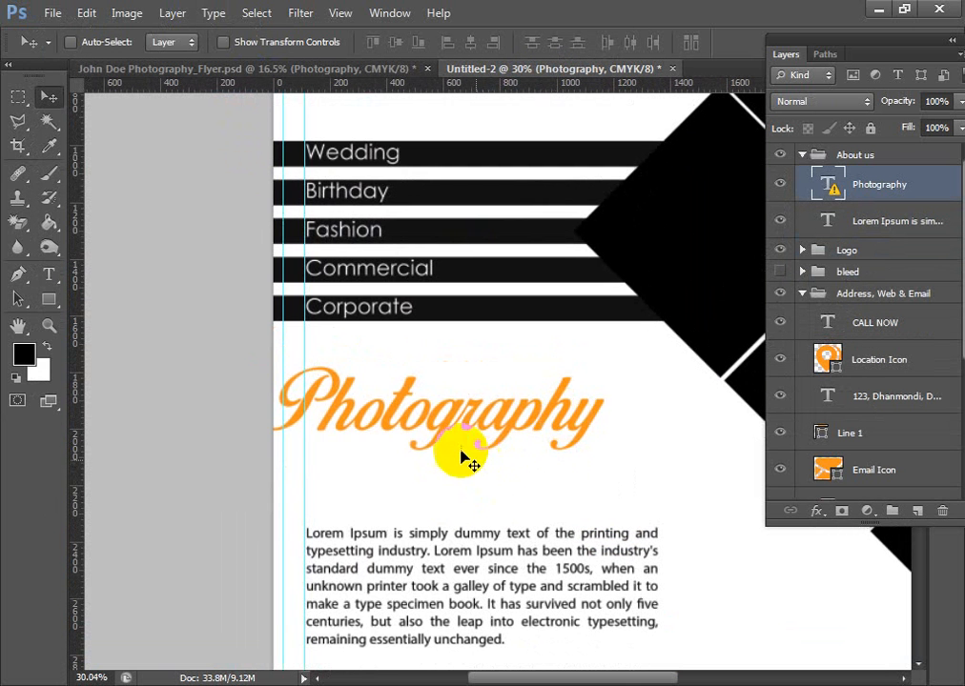
pyautogui.moveTo(425, 420); pyautogui.dragTo(467, 448)
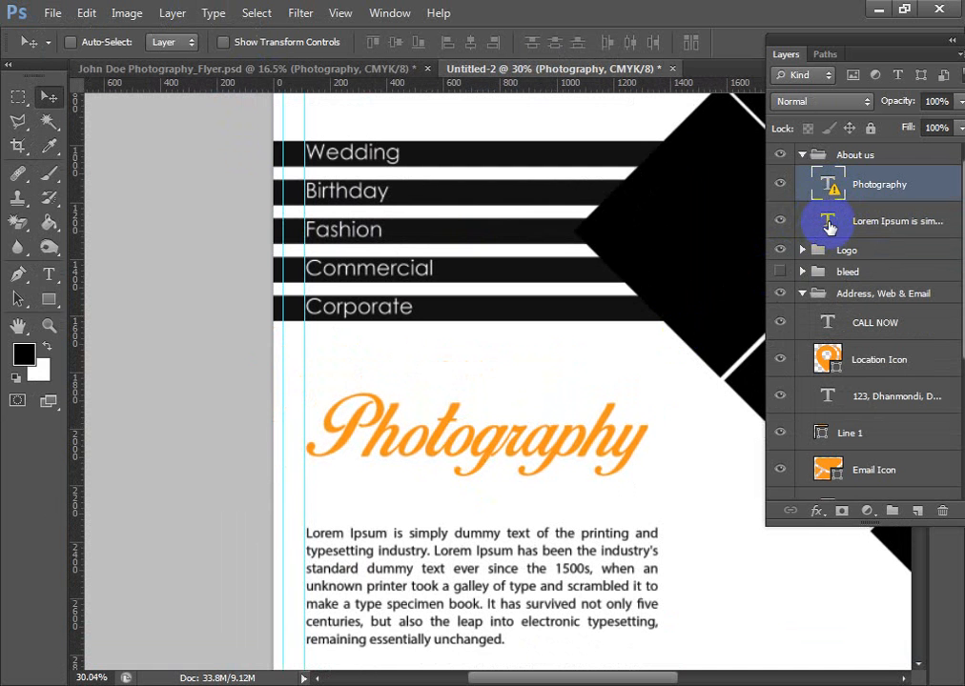
pyautogui.click(830, 223)
pyautogui.doubleClick(830, 223)
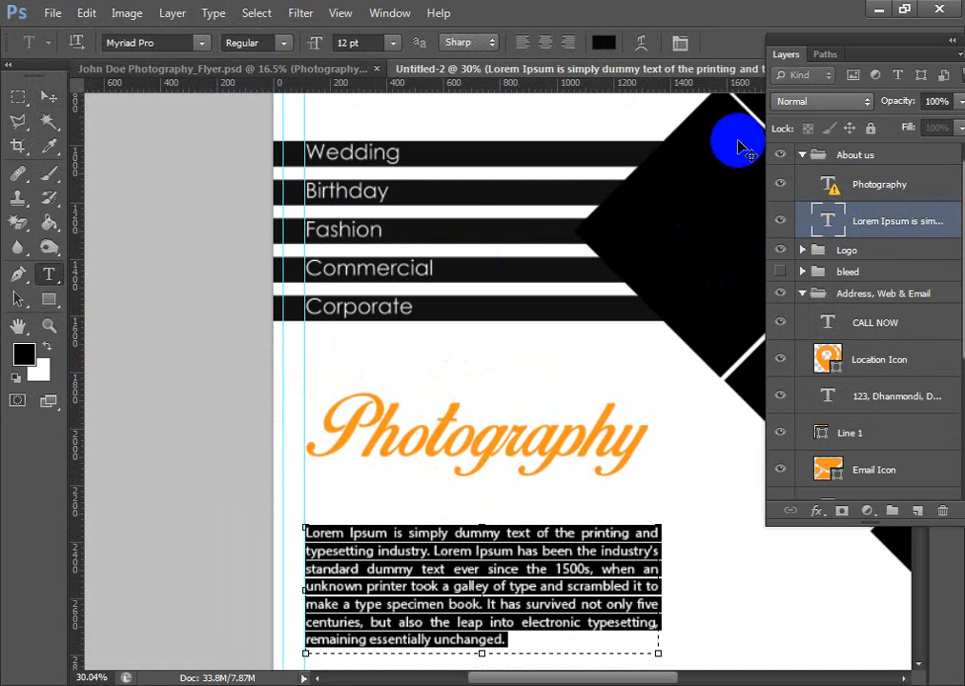
pyautogui.click(48, 98)
# - Collapse the About us group, then bring the bleed group to the front of the layer stack and make it visible
pyautogui.click(802, 155)
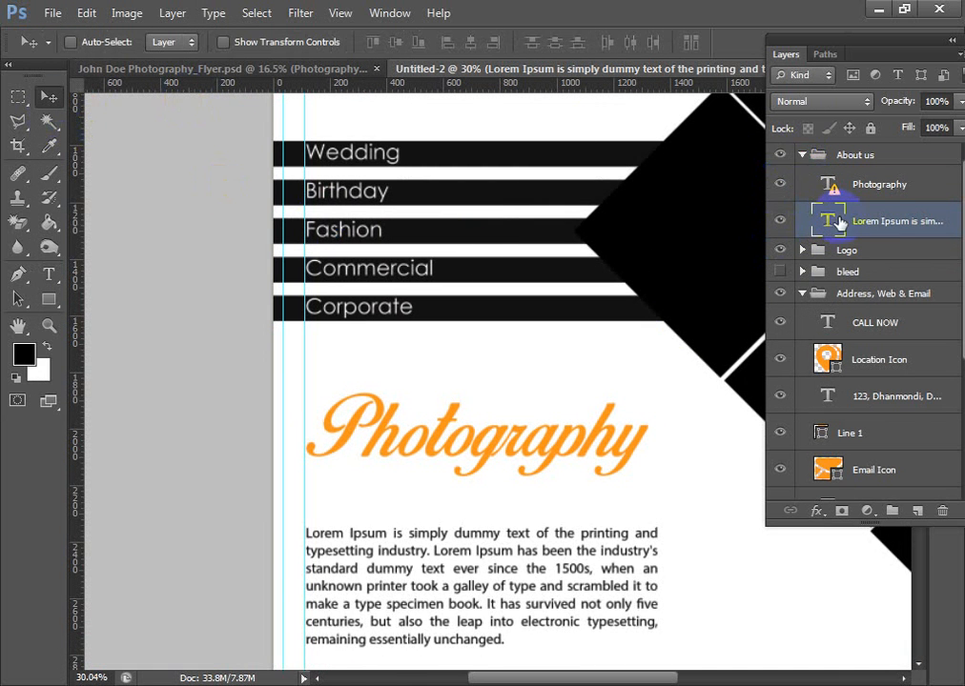
pyautogui.click(889, 202)
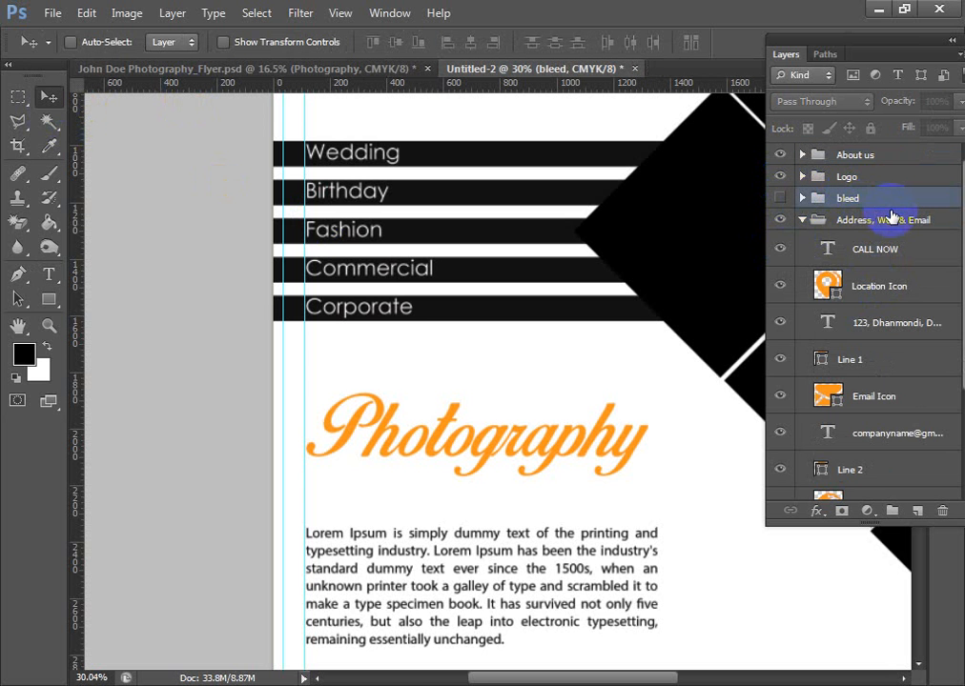
pyautogui.hotkey('ctrl', 'shift', ']')
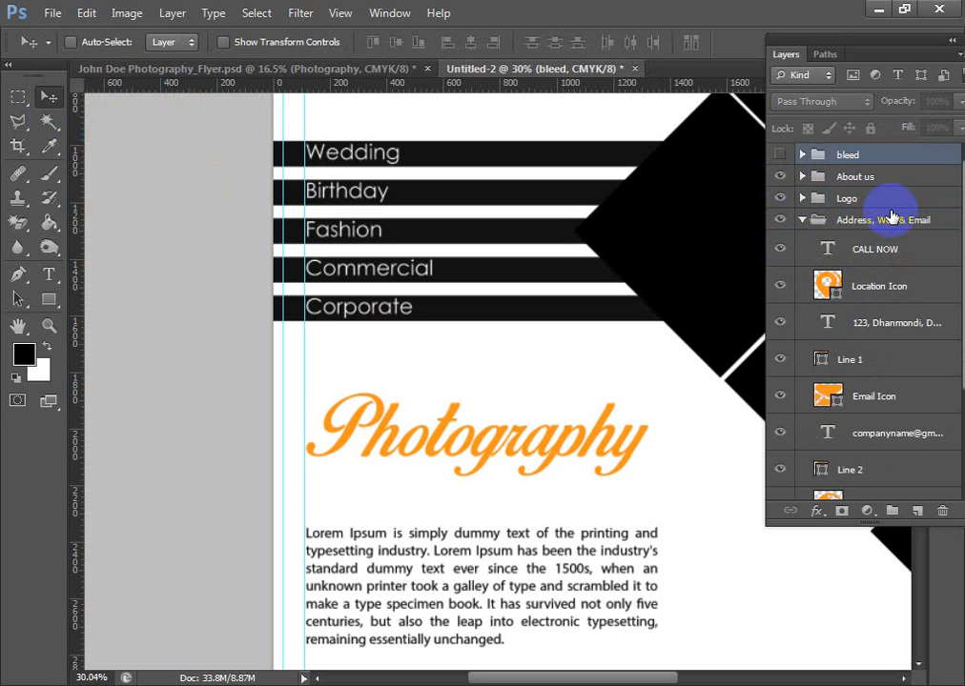
pyautogui.click(779, 155)
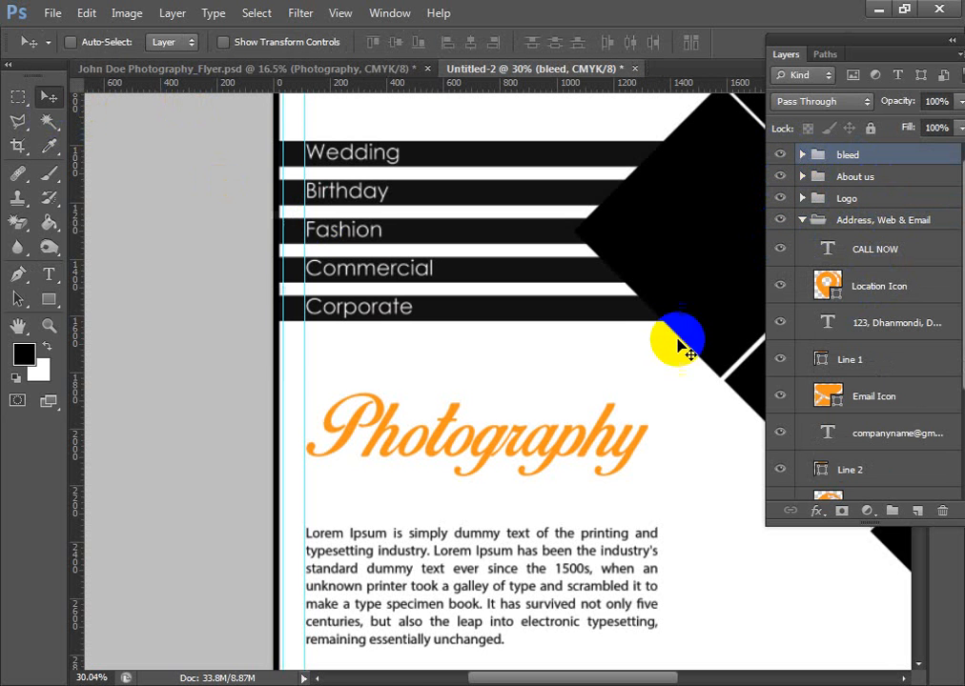
pyautogui.scroll(-5, 537, 392)
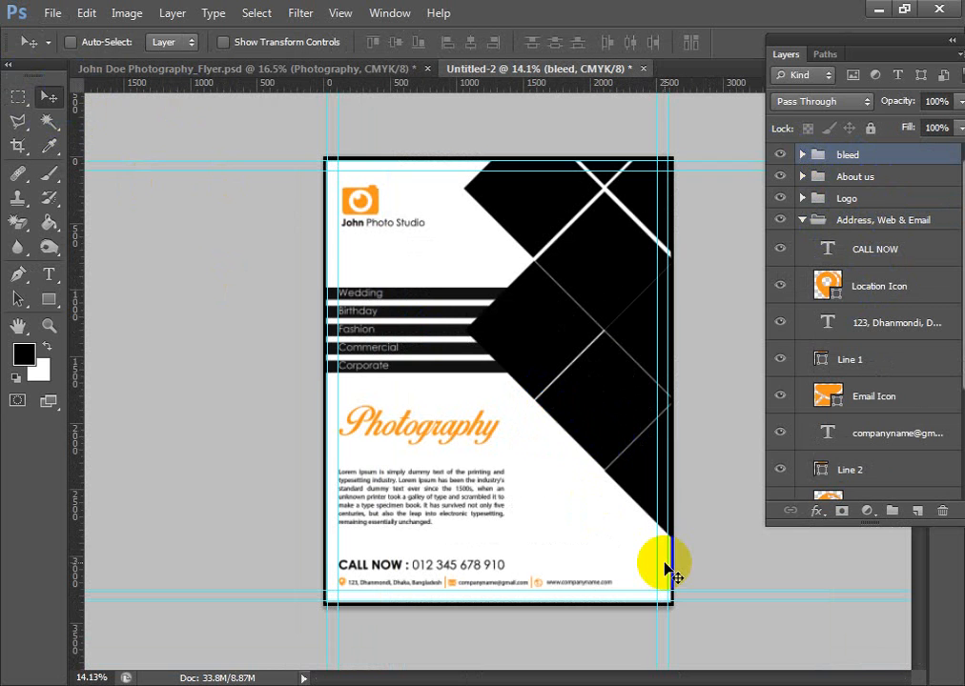
# - Collapse the Address, Web & Email group and examine the layers inside the Services group and Group 1
pyautogui.click(803, 221)
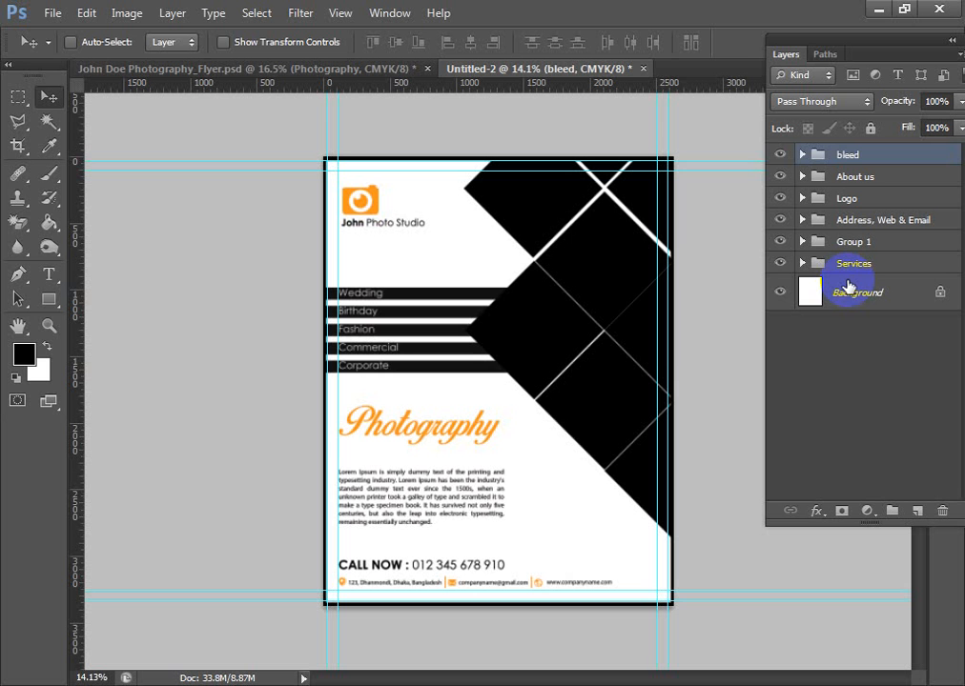
pyautogui.click(848, 266)
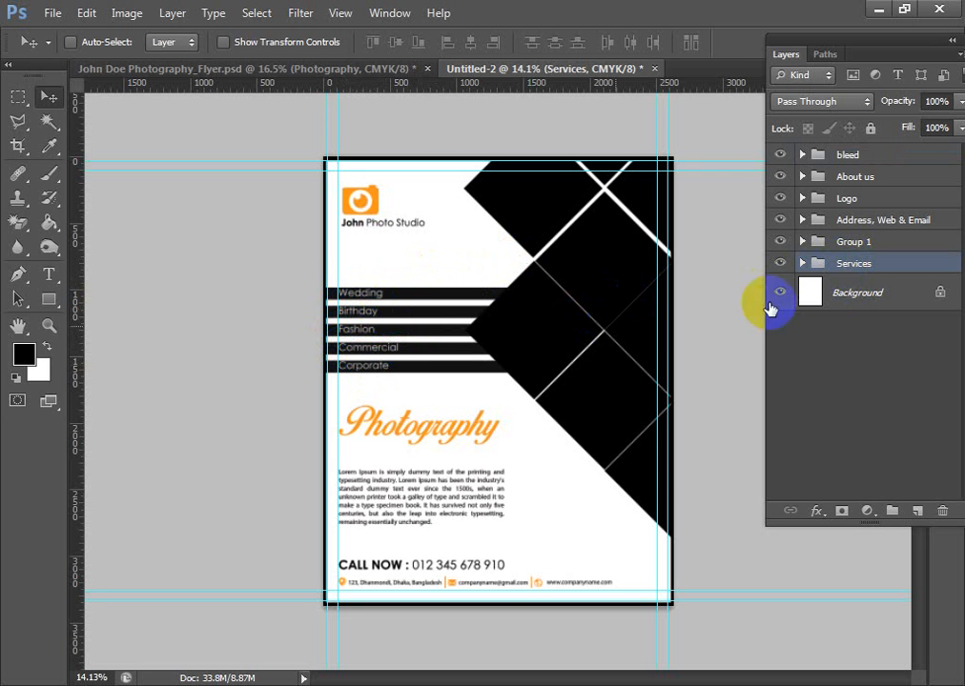
pyautogui.click(802, 264)
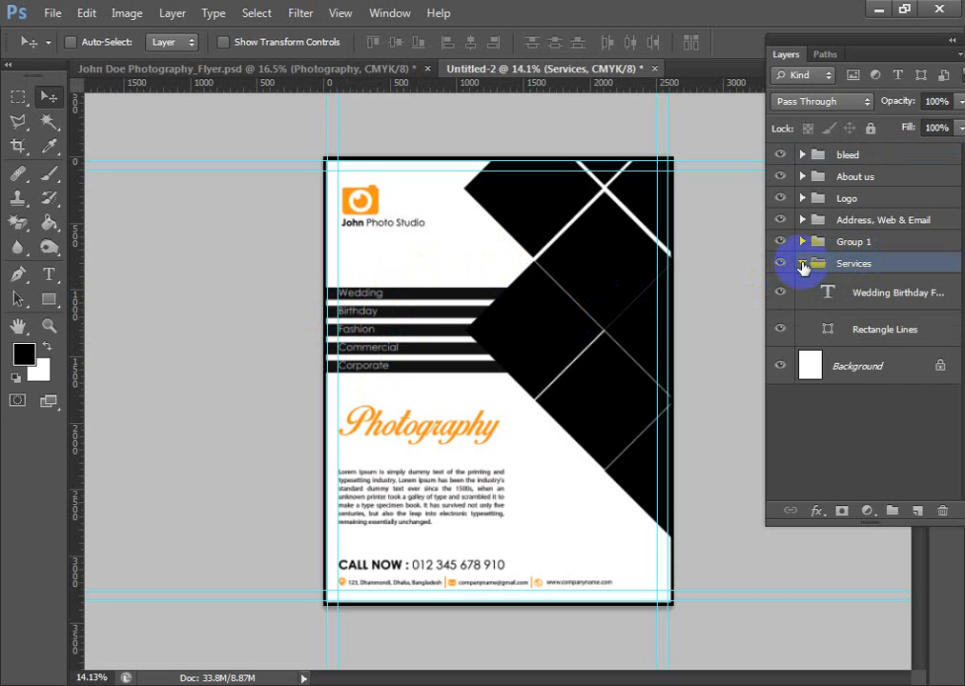
pyautogui.click(874, 331)
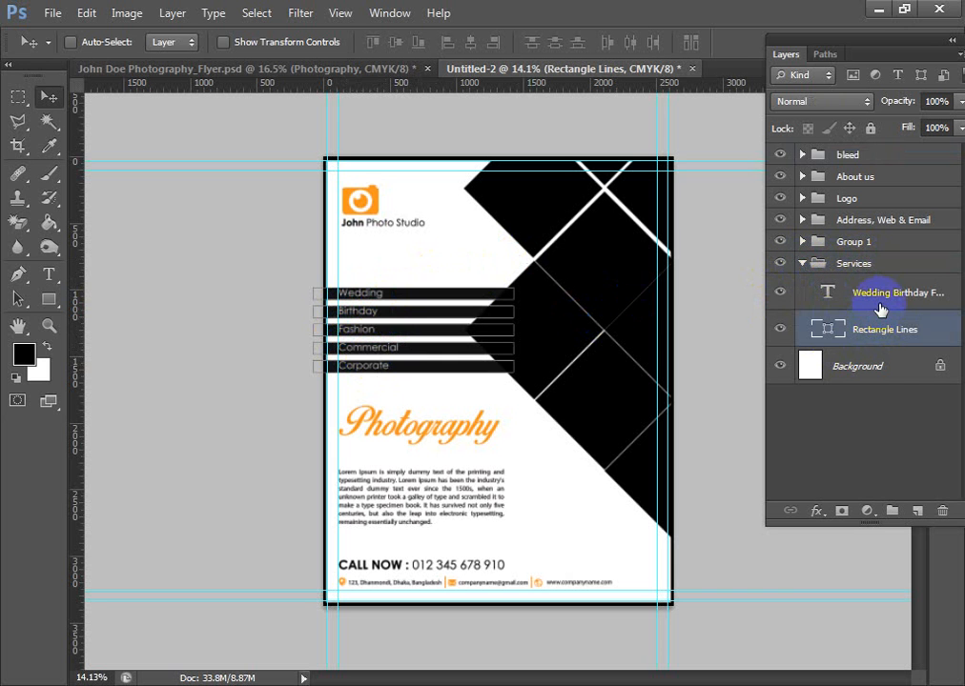
pyautogui.click(883, 301)
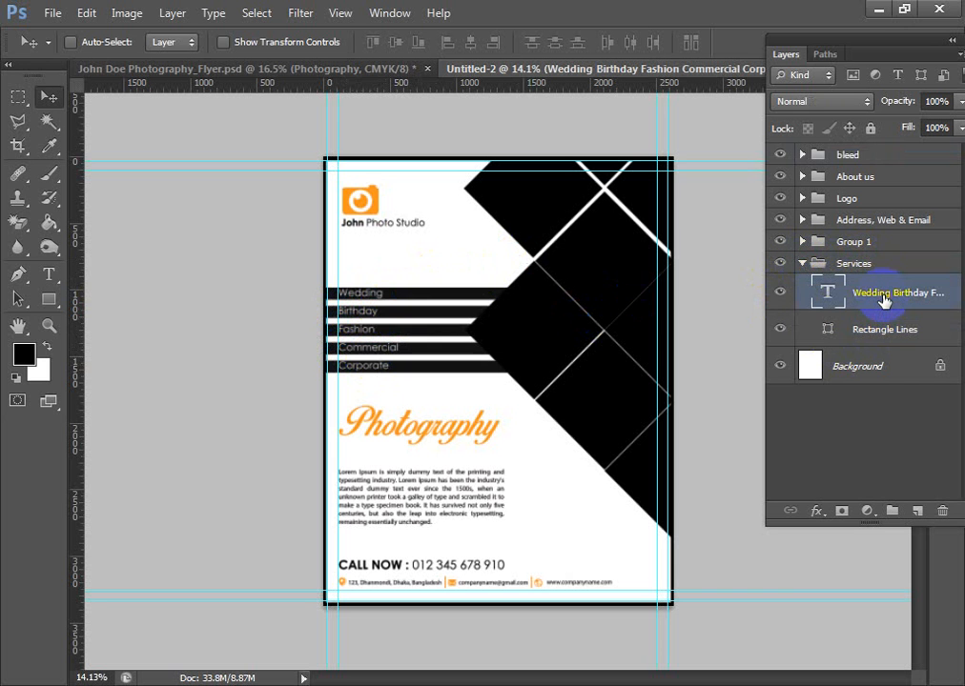
pyautogui.click(883, 315)
pyautogui.click(885, 305)
pyautogui.click(869, 332)
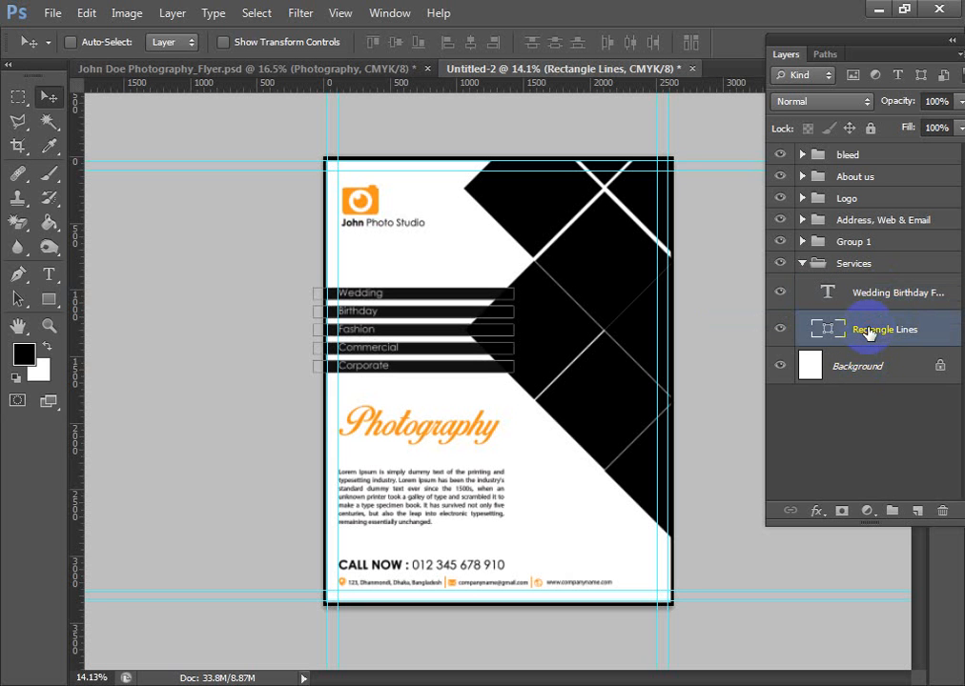
pyautogui.click(803, 265)
pyautogui.click(803, 243)
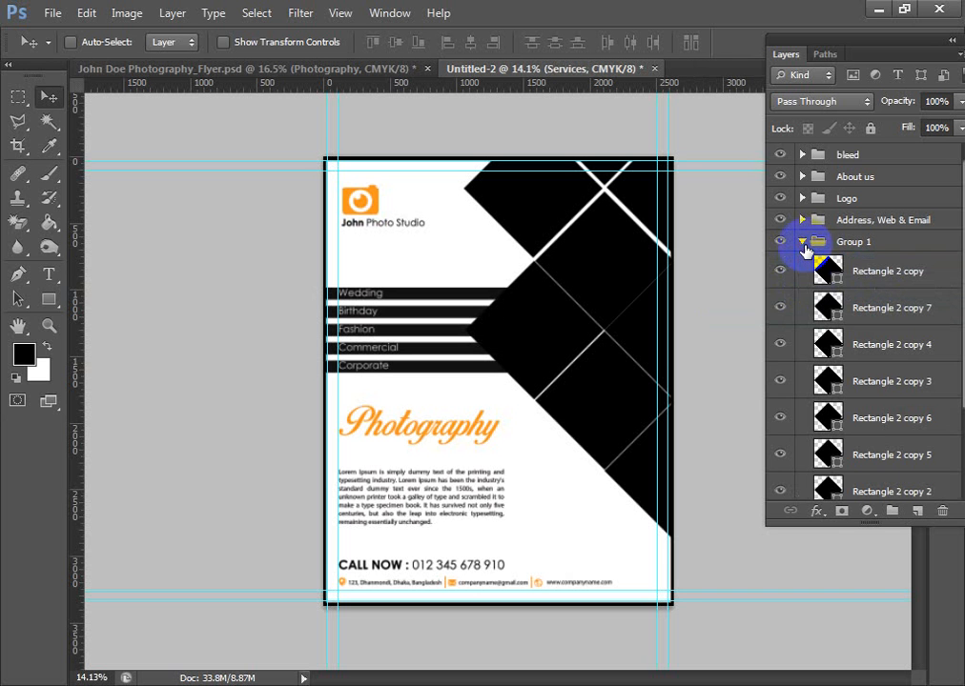
# - Rename Group 1, which holds the black diamond shapes, as design and collapse it
pyautogui.doubleClick(869, 244)
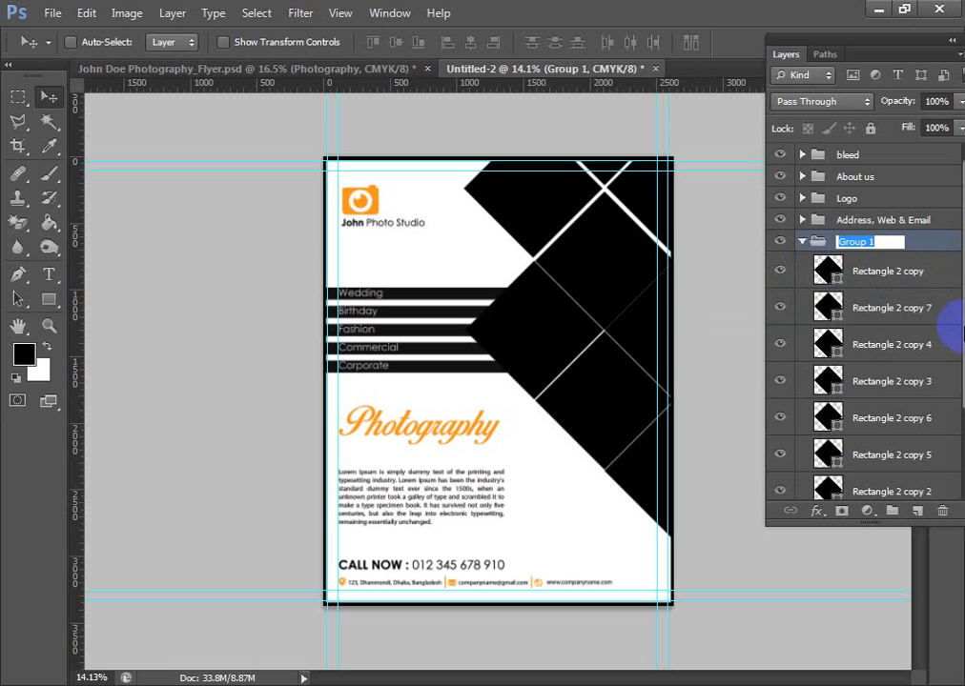
pyautogui.write('c')
pyautogui.write('esign')
pyautogui.press('Return')
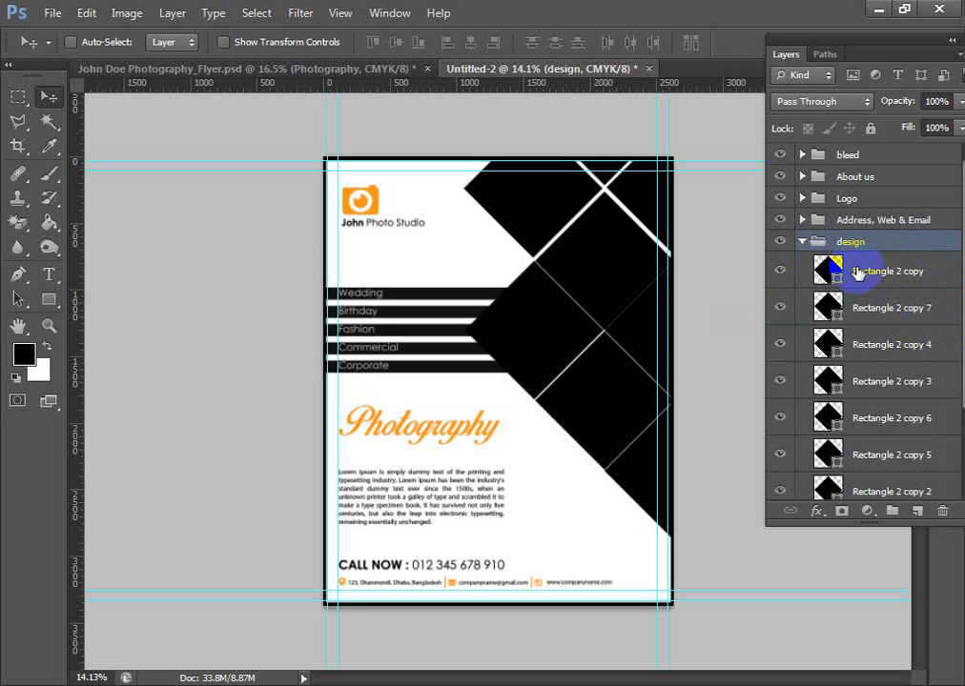
pyautogui.click(802, 242)
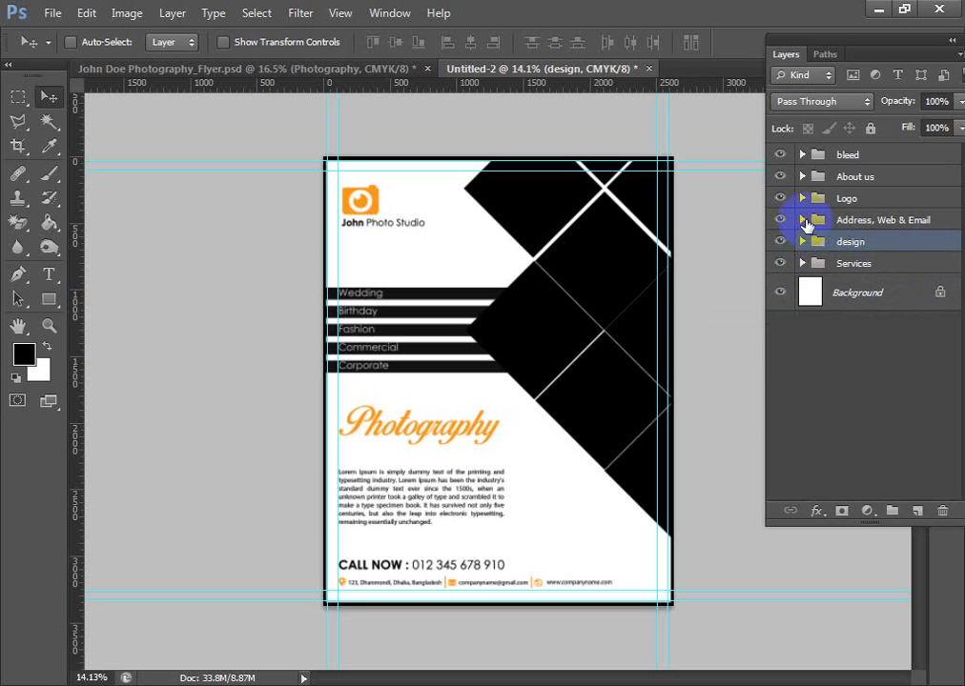
# - Examine the layers inside the Address, Web & Email group, including the Location Icon, and collapse the group
pyautogui.click(804, 220)
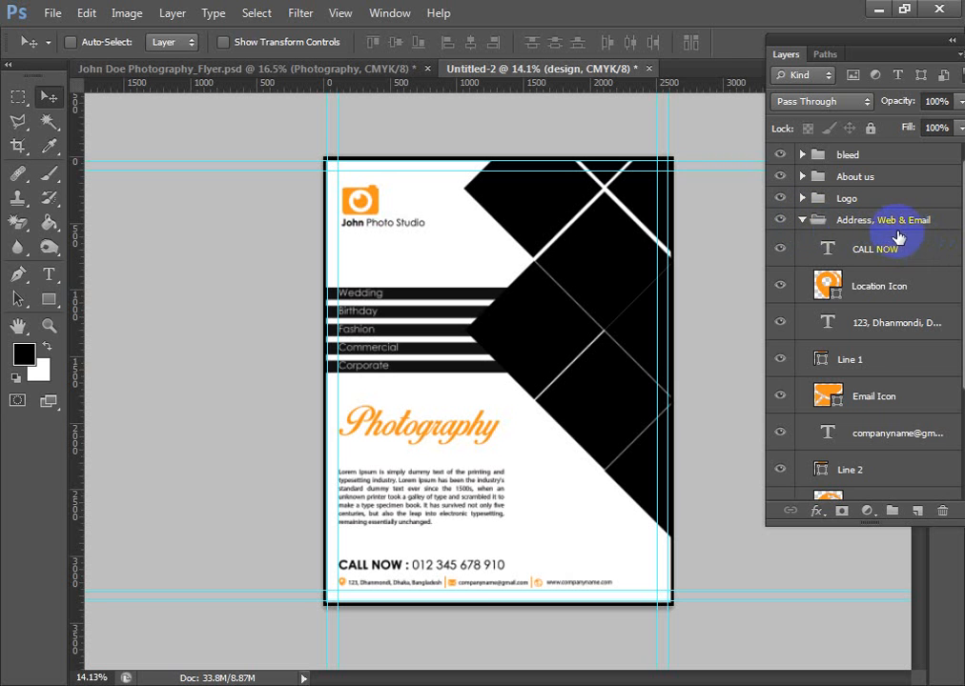
pyautogui.click(803, 220)
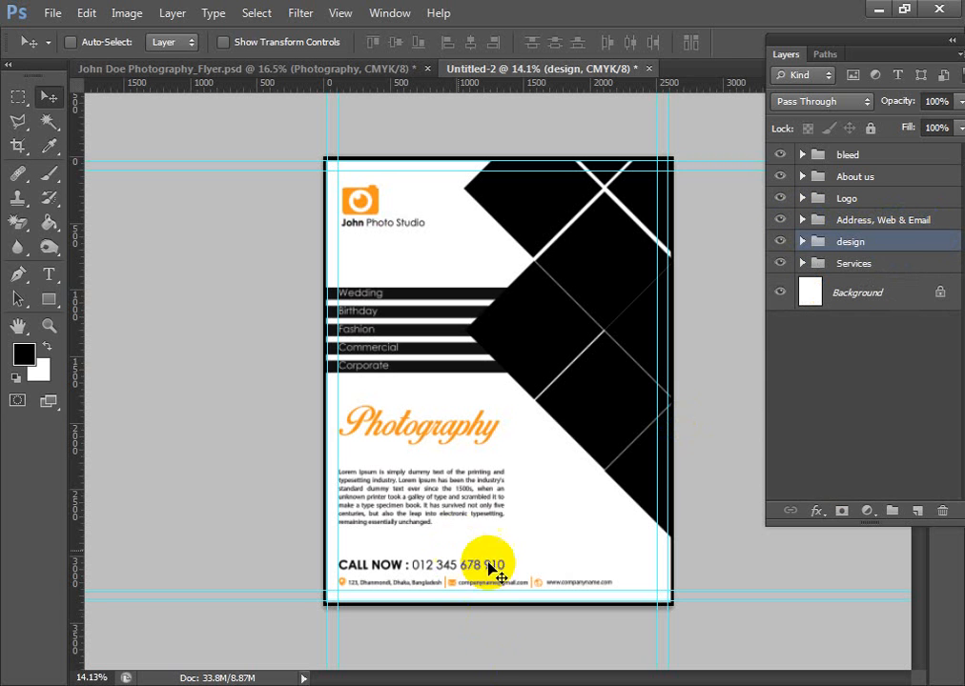
pyautogui.click(913, 221)
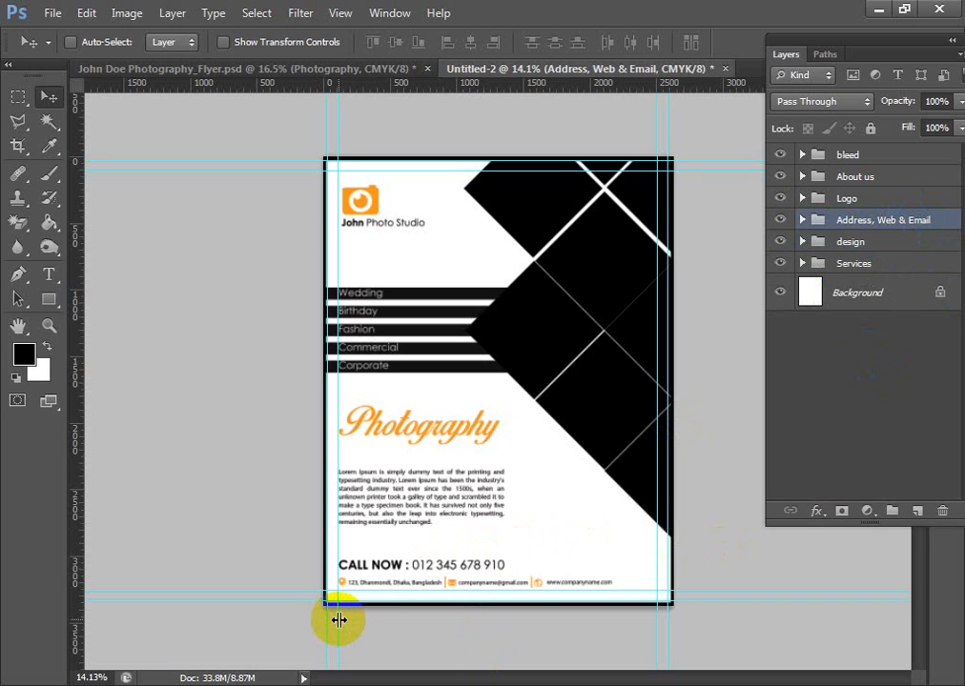
pyautogui.click(803, 225)
pyautogui.scroll(-1, 901, 330)
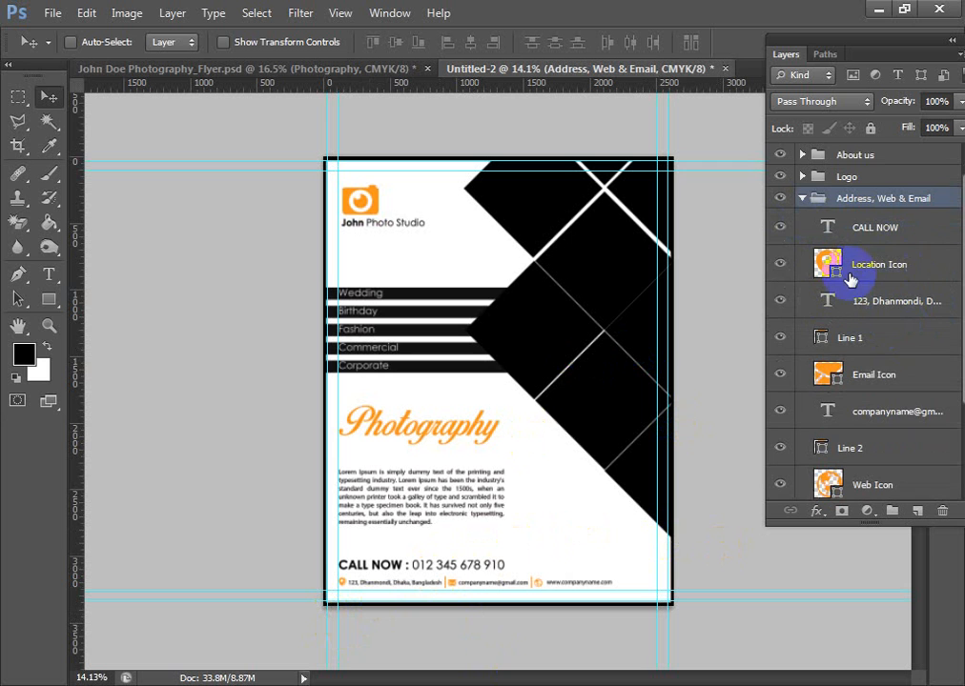
pyautogui.click(781, 268)
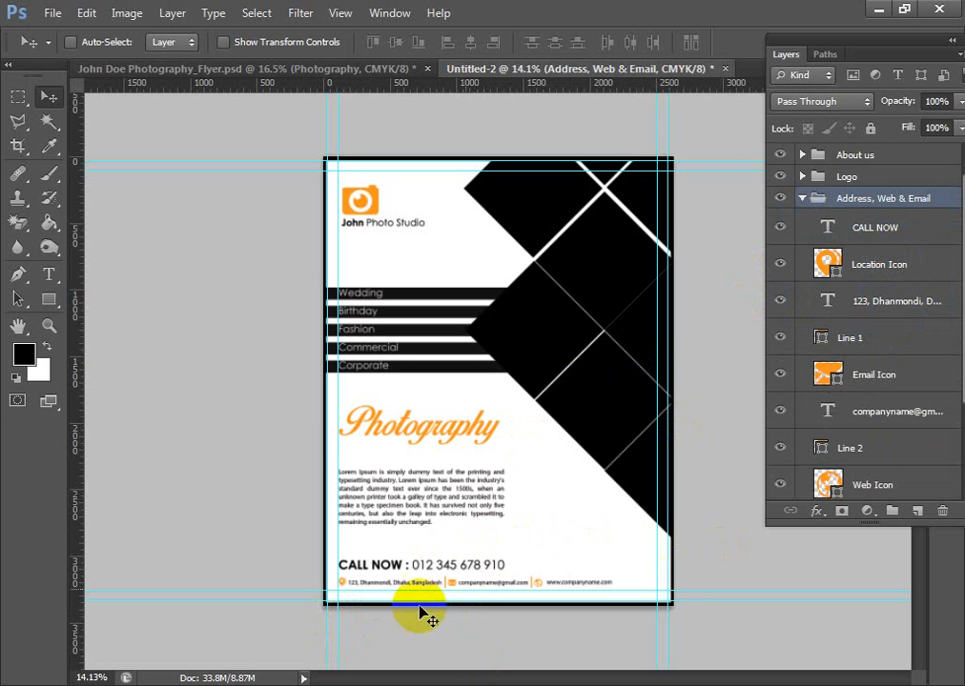
pyautogui.click(910, 265)
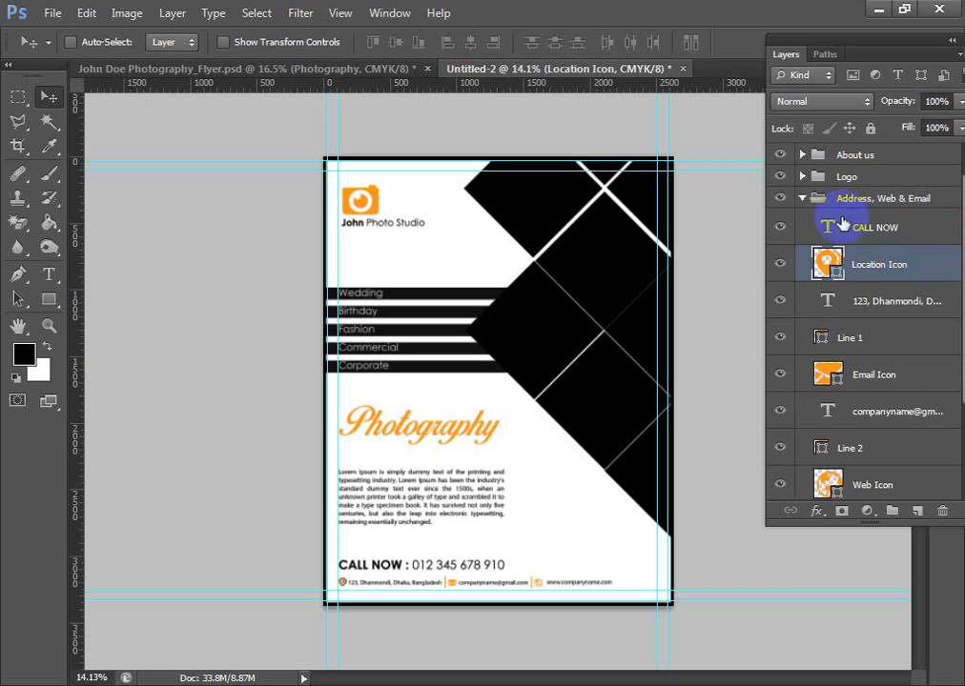
pyautogui.click(802, 198)
# - Inspect the About us and Logo groups, hiding and reshowing the Photography heading and the Forma 1 camera icon to identify them
pyautogui.click(802, 179)
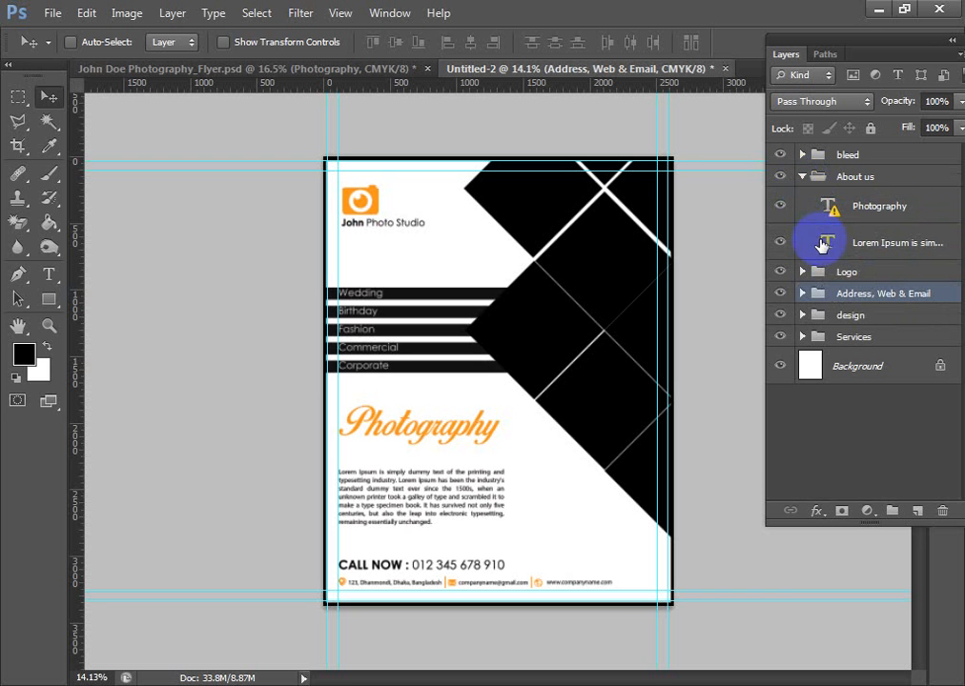
pyautogui.click(779, 207)
pyautogui.click(780, 209)
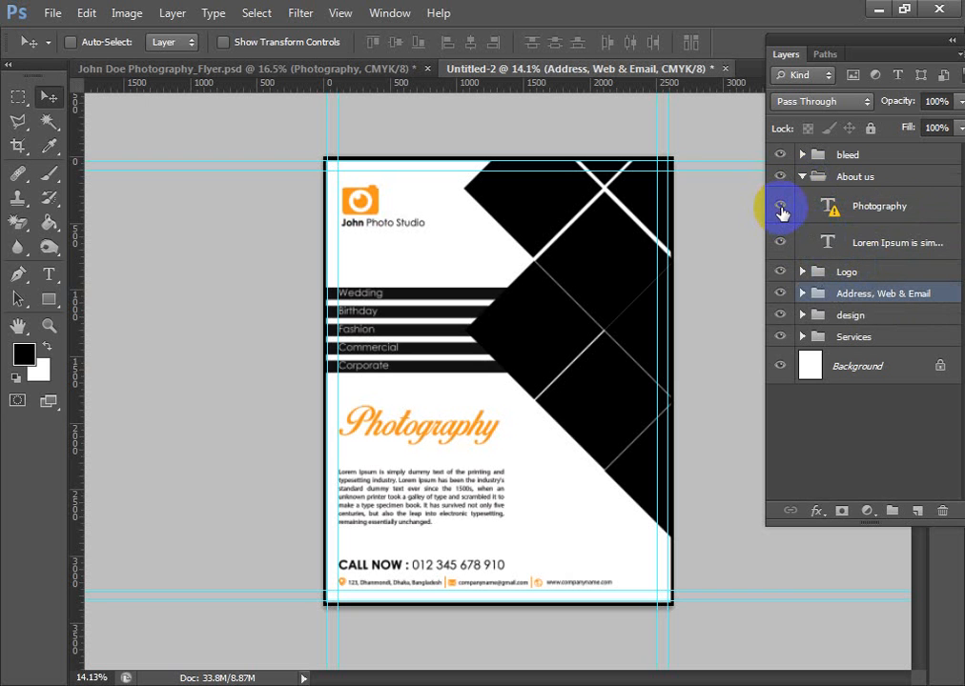
pyautogui.click(802, 177)
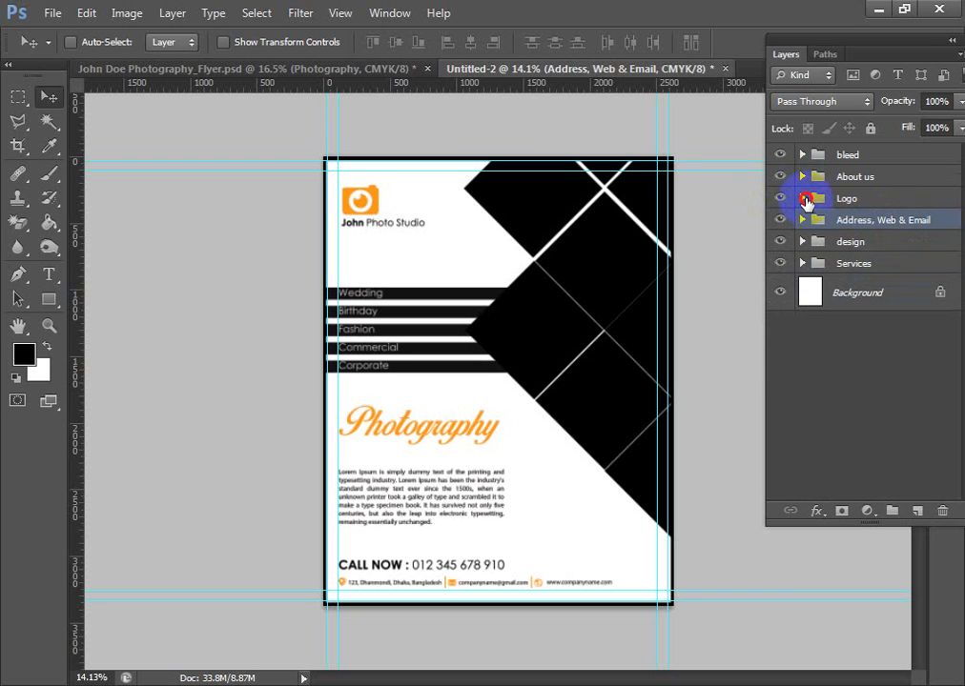
pyautogui.click(805, 201)
pyautogui.click(883, 265)
pyautogui.click(779, 271)
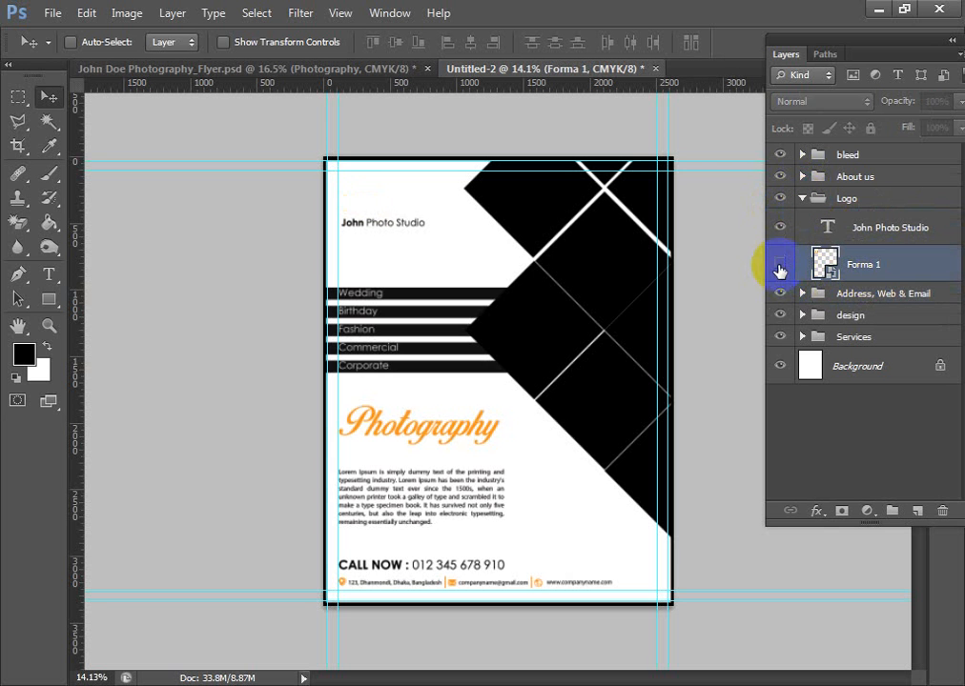
pyautogui.click(779, 271)
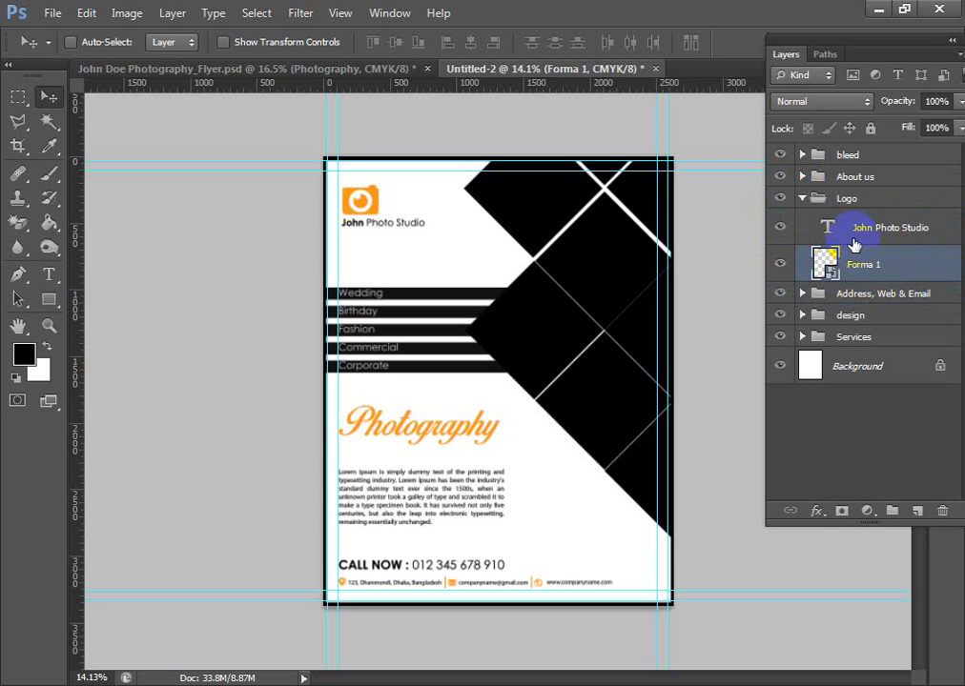
pyautogui.click(879, 225)
pyautogui.click(881, 260)
# - Switch to the Chrome browser and open creativedeviser.com
pyautogui.click(344, 683)
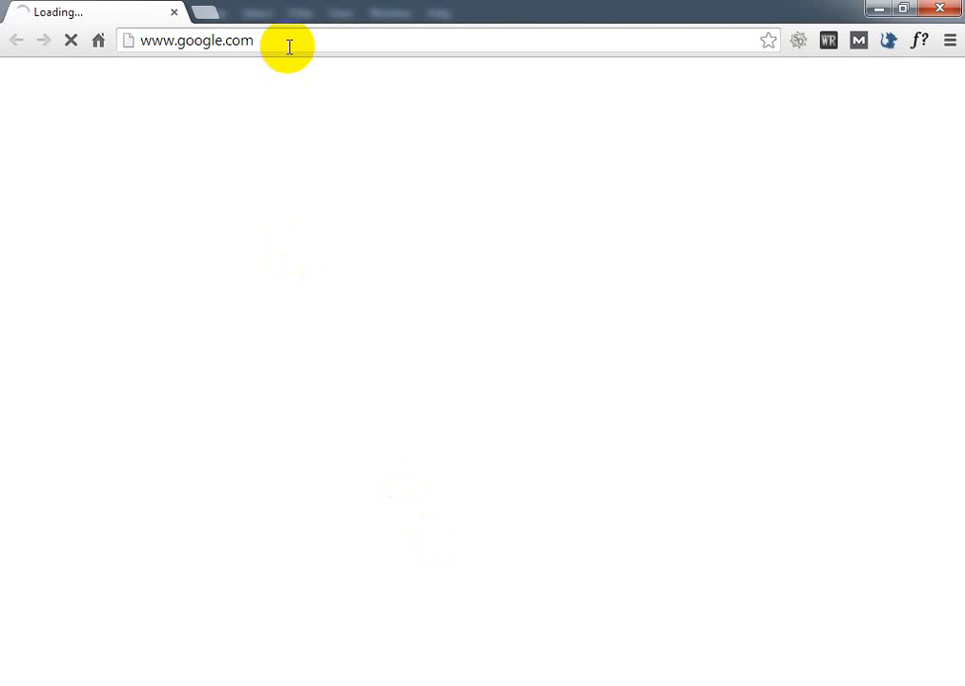
pyautogui.click(289, 45)
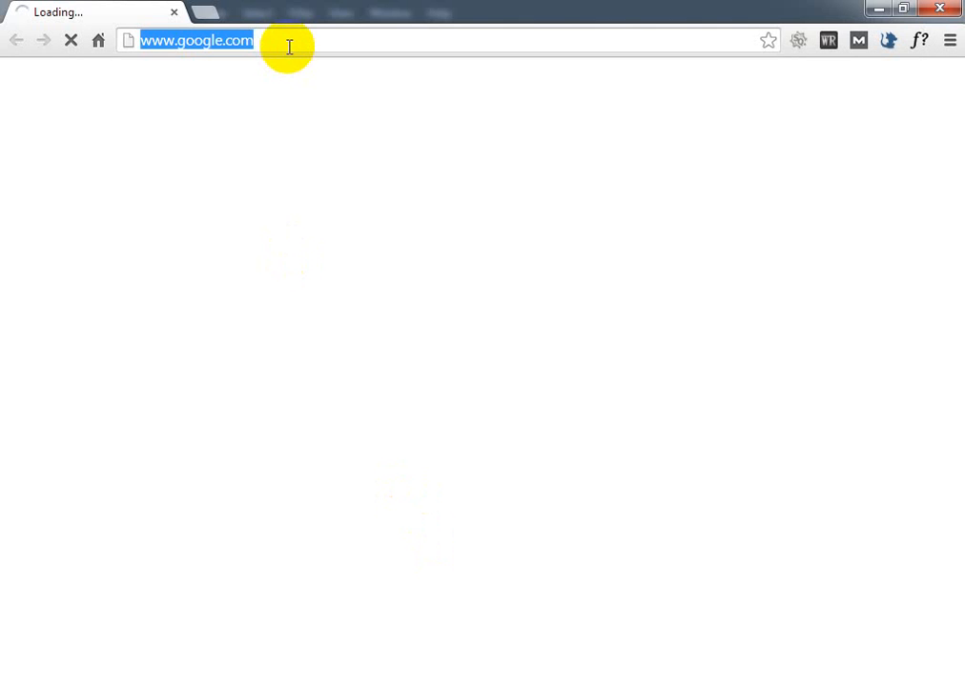
pyautogui.write('creativedeviser')
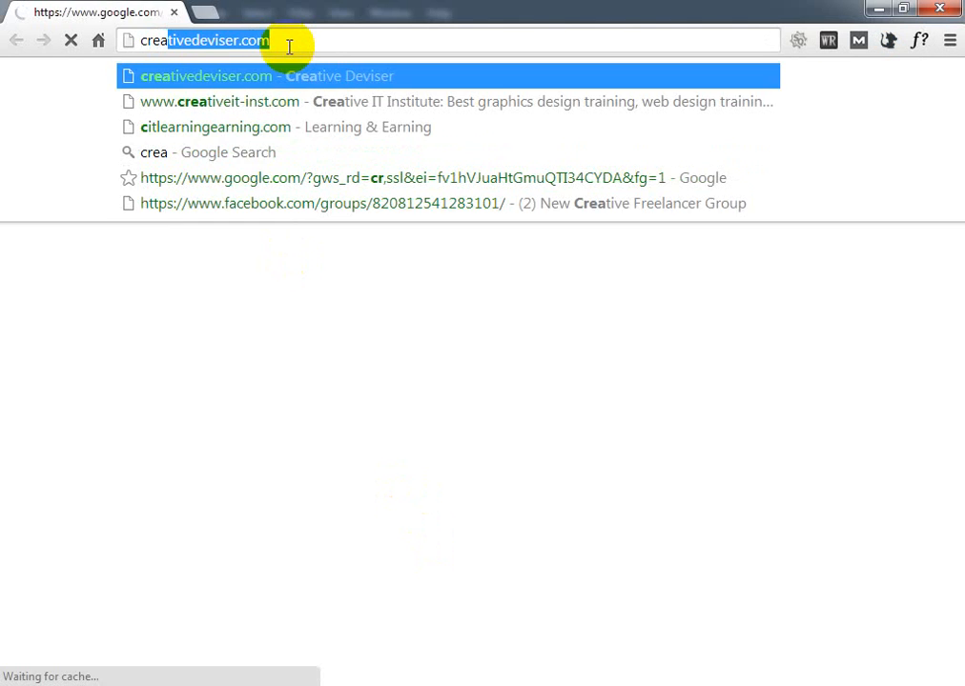
pyautogui.press('Return')
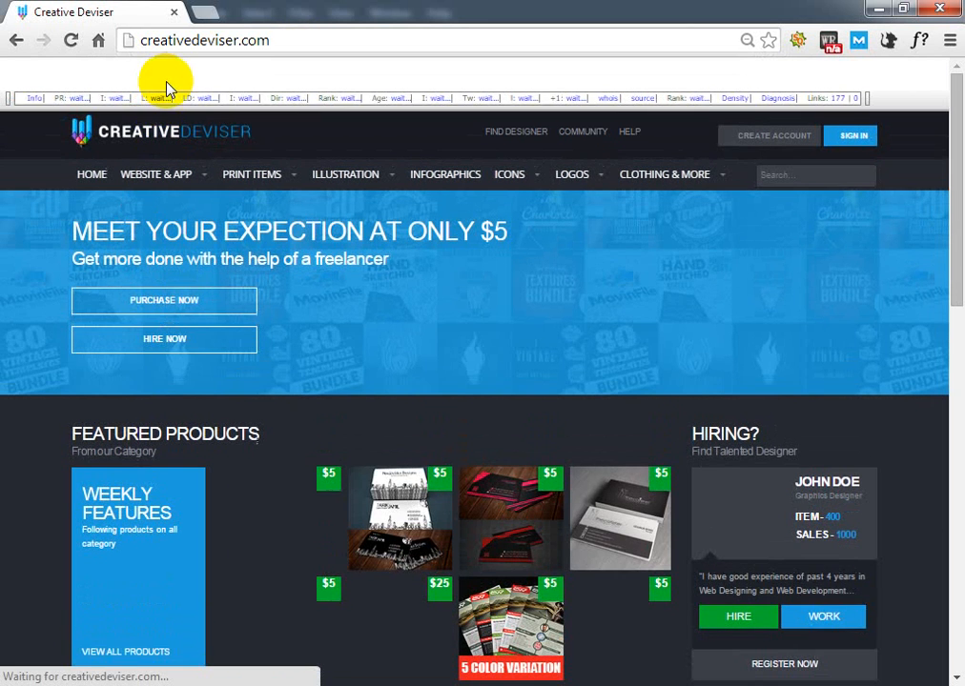
# - Save the Creative Deviser site's header logo image to the Desktop as logo.png
pyautogui.rightClick(166, 125)
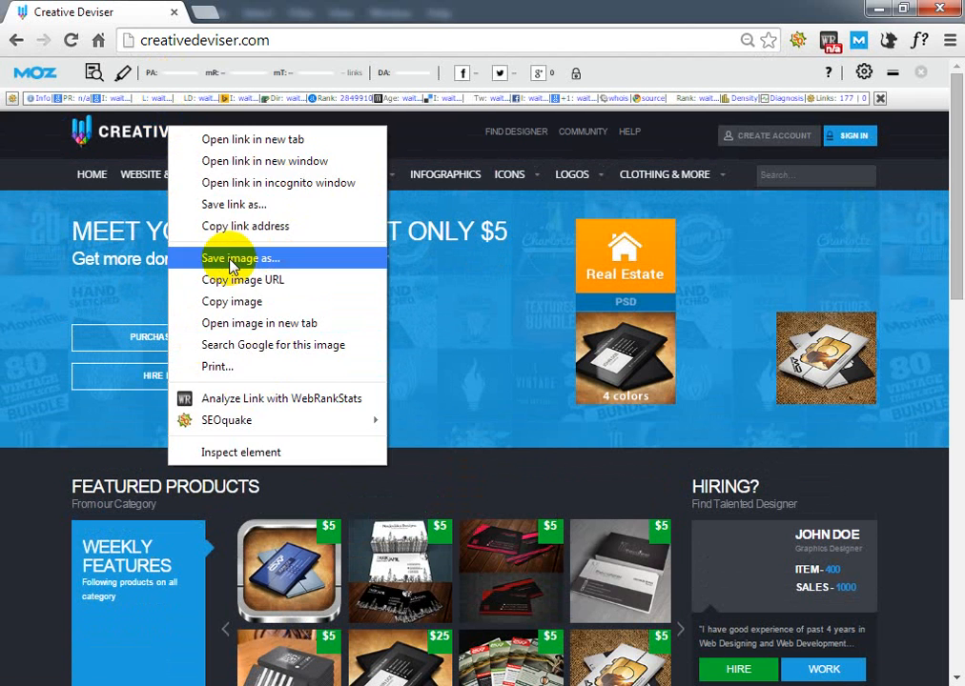
pyautogui.click(231, 260)
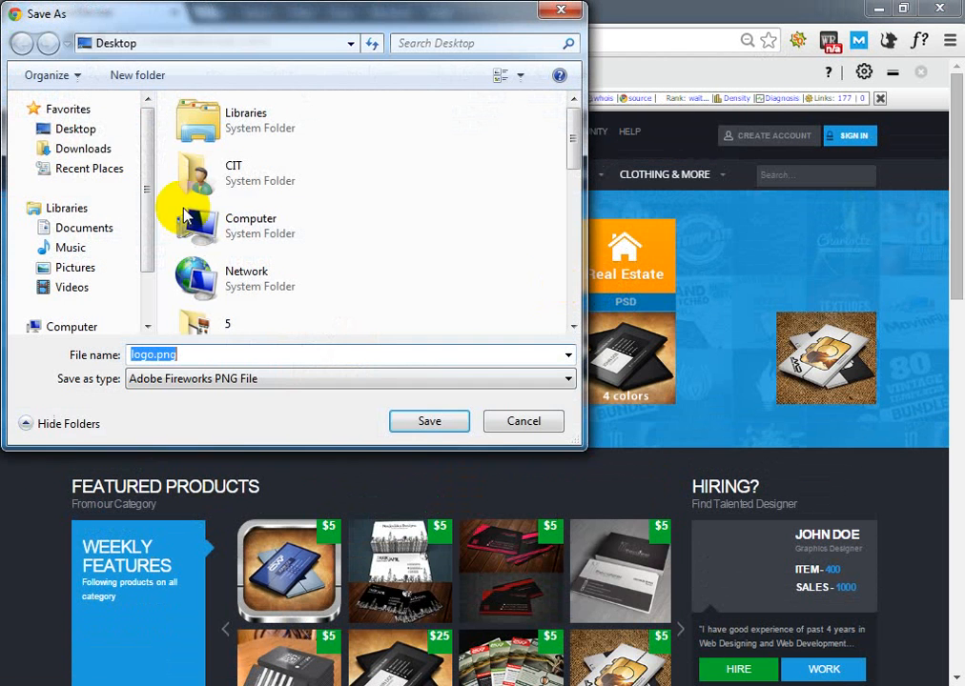
pyautogui.click(87, 129)
pyautogui.click(429, 423)
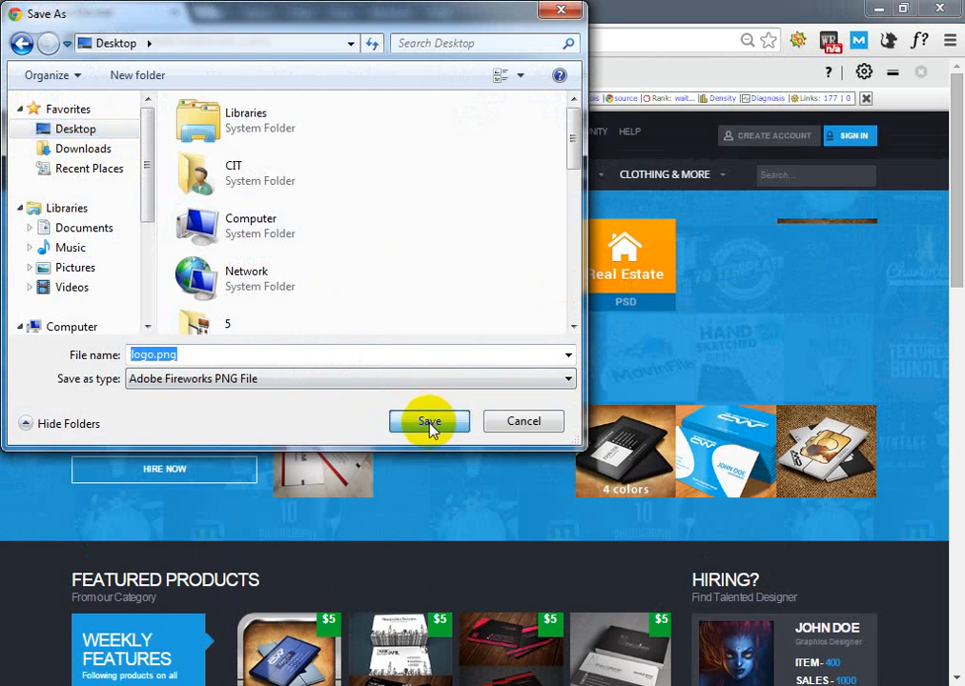
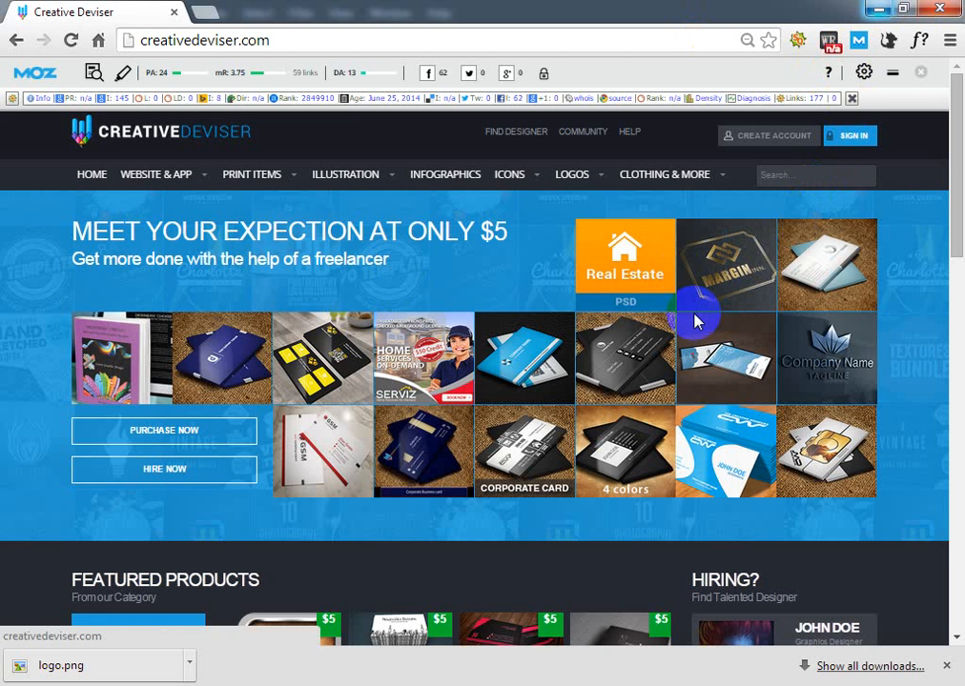
# - Look over the Creative Deviser home page and examine the freelancer listings in the Find Designer directory
pyautogui.scroll(-3, 693, 314)
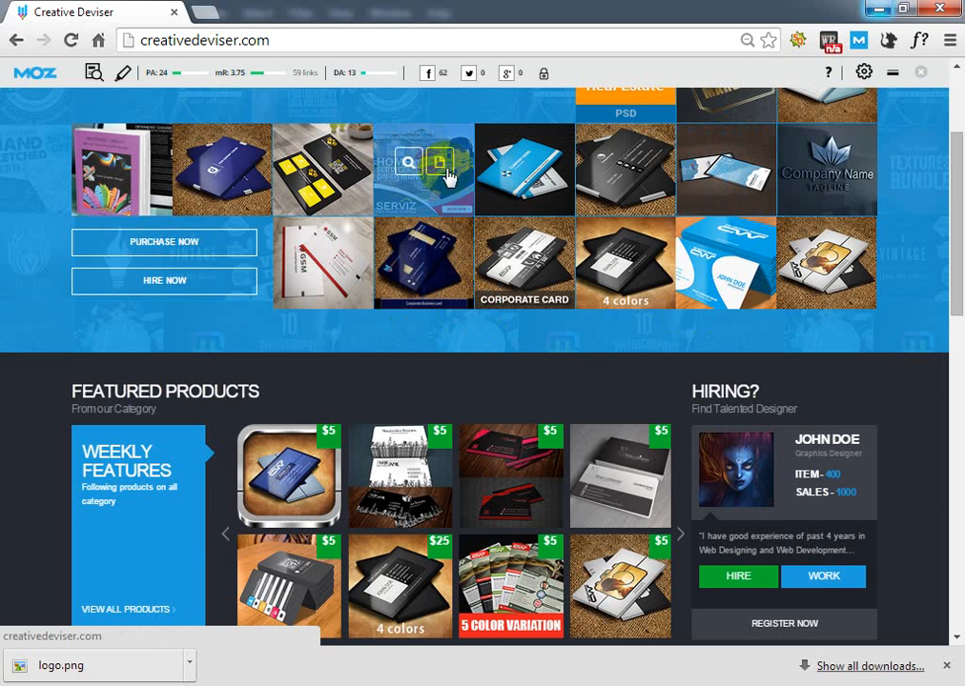
pyautogui.scroll(1, 434, 269)
pyautogui.scroll(1, 433, 272)
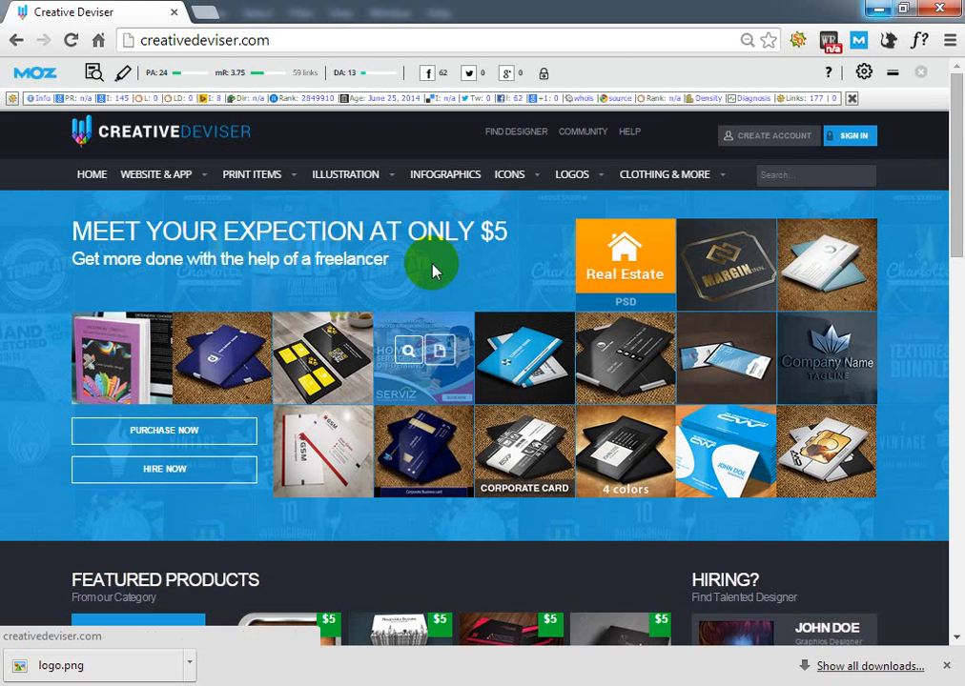
pyautogui.click(516, 134)
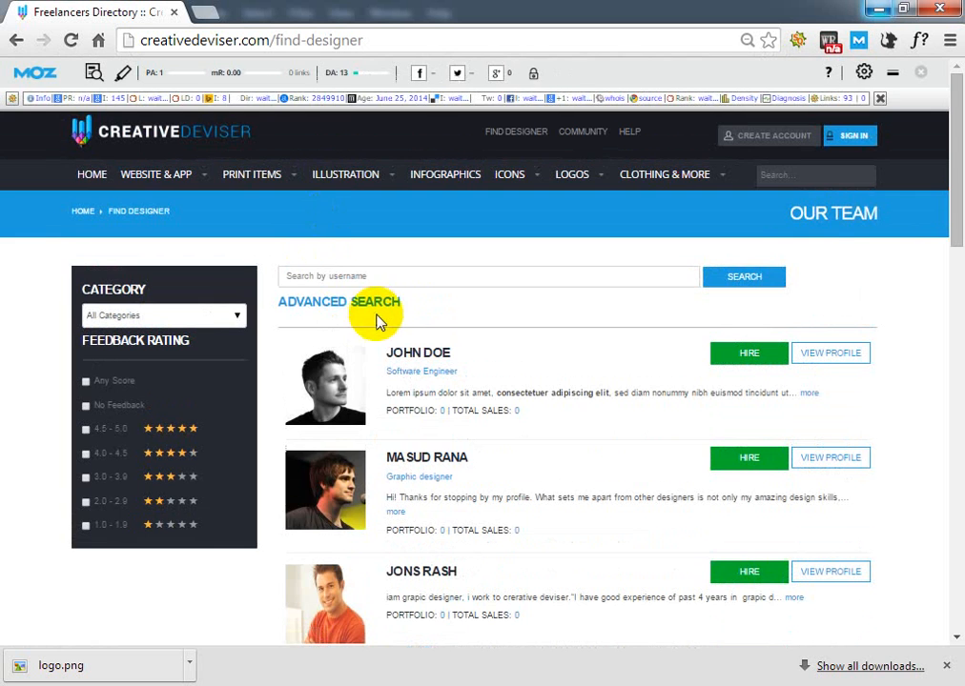
pyautogui.scroll(-3, 379, 319)
pyautogui.scroll(-8, 379, 324)
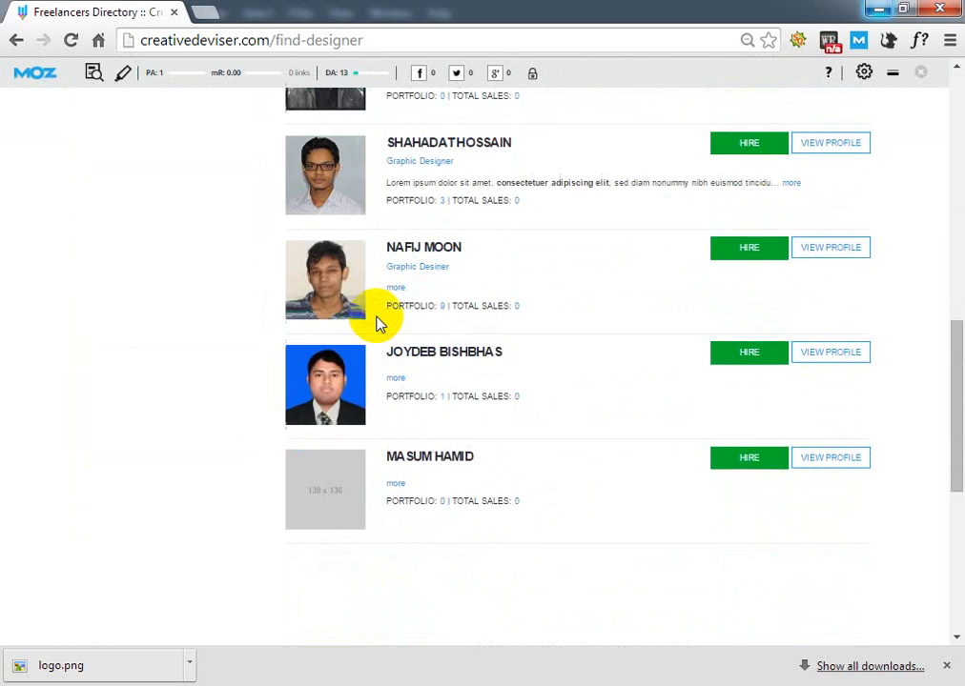
pyautogui.scroll(6, 380, 324)
pyautogui.scroll(5, 379, 324)
pyautogui.click(400, 282)
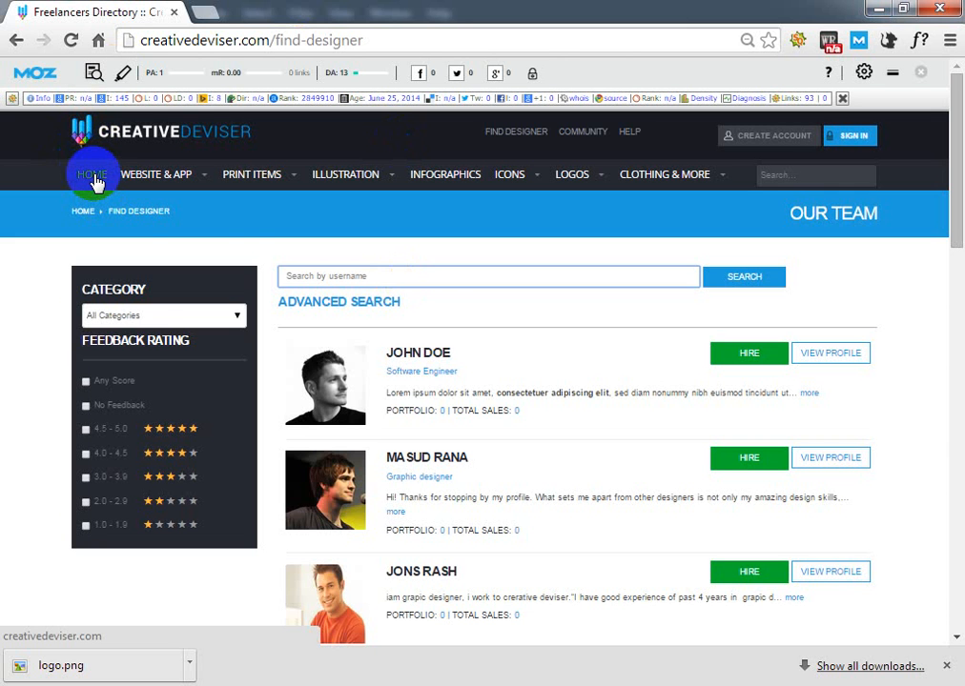
# - Open the Creative Deviser home page in a new tab and examine its design gallery, Featured Products and Hiring sections
pyautogui.rightClick(152, 134)
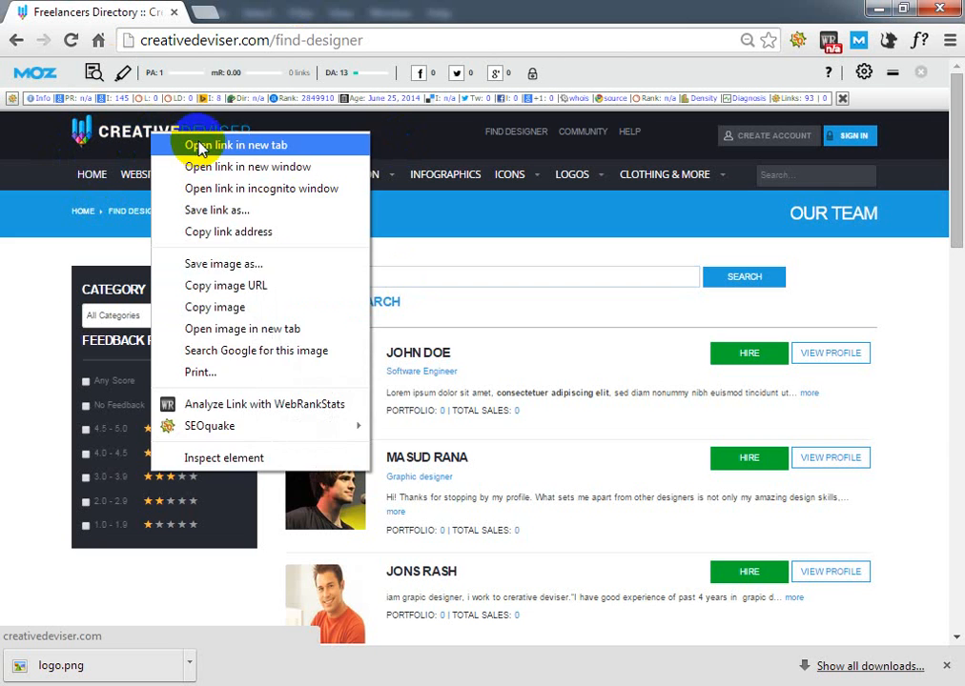
pyautogui.click(236, 145)
pyautogui.click(229, 13)
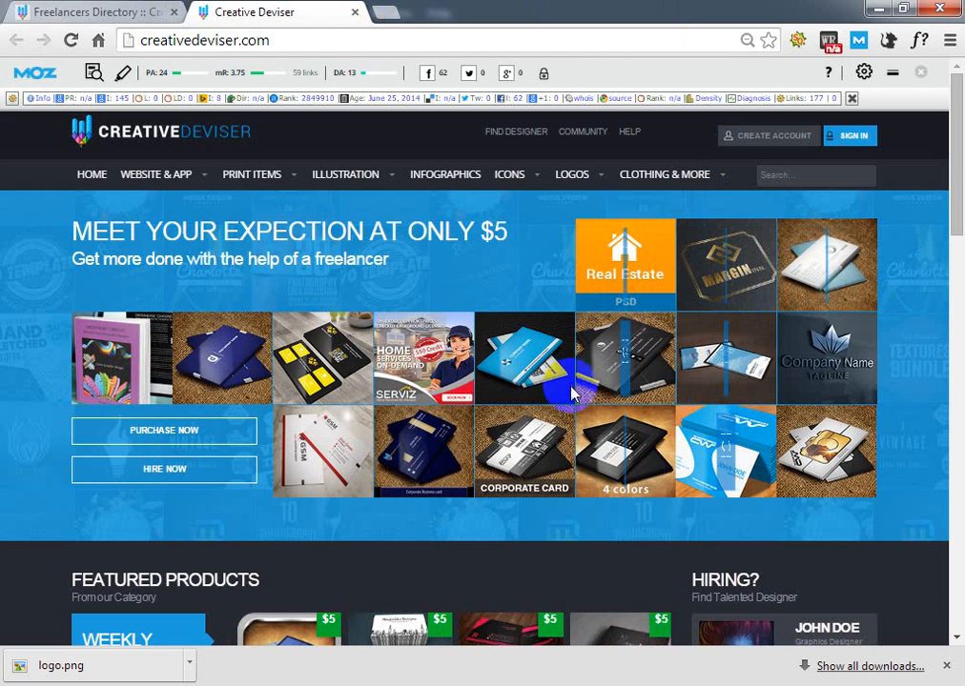
pyautogui.moveTo(572, 393)
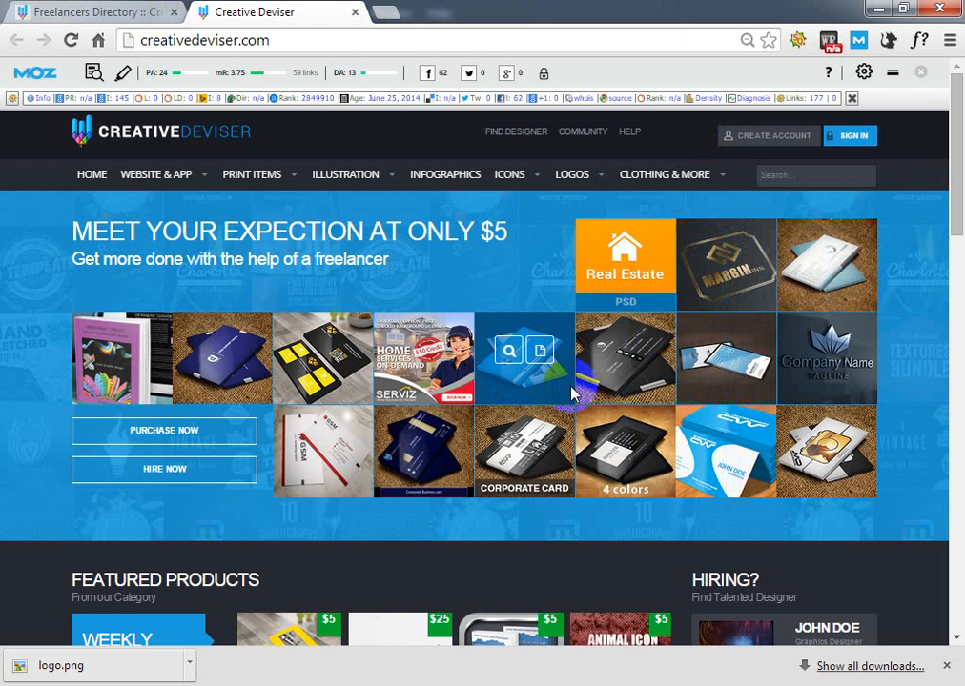
pyautogui.scroll(-3, 919, 382)
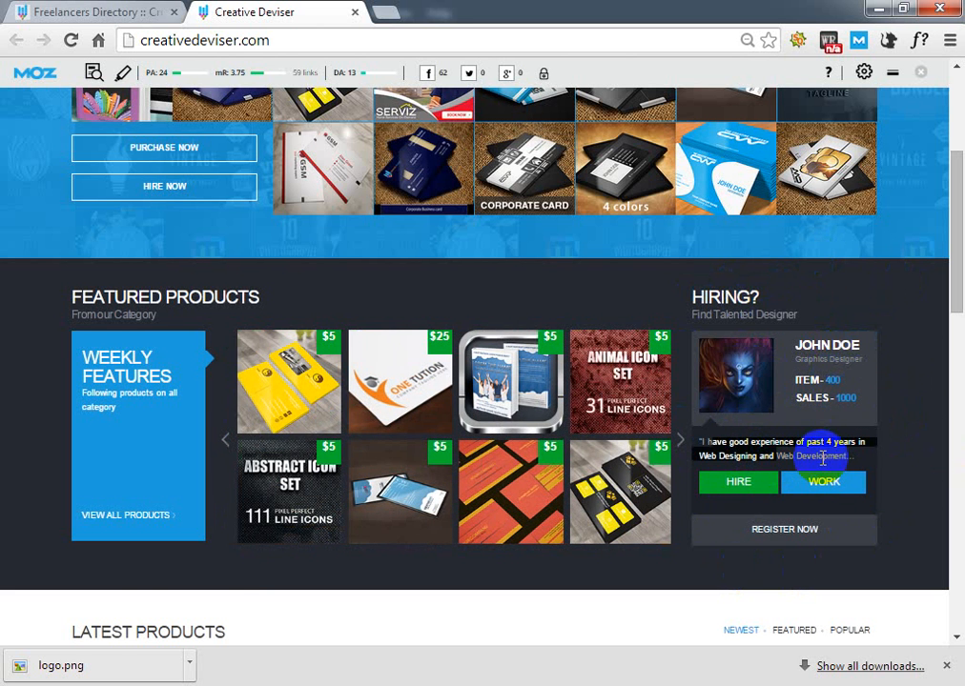
pyautogui.click(829, 528)
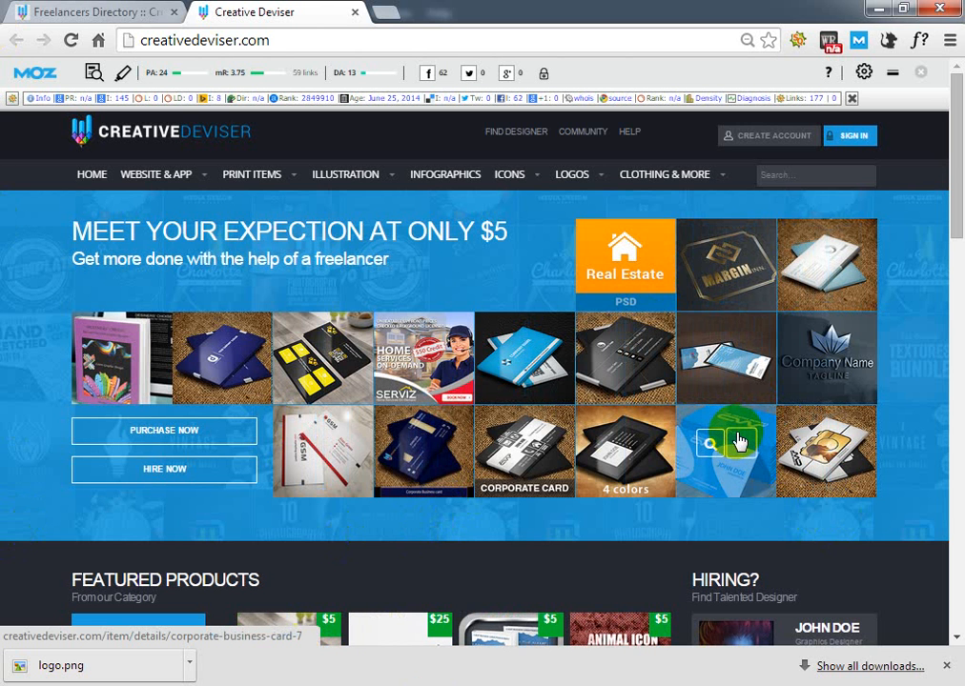
pyautogui.scroll(-4, 739, 440)
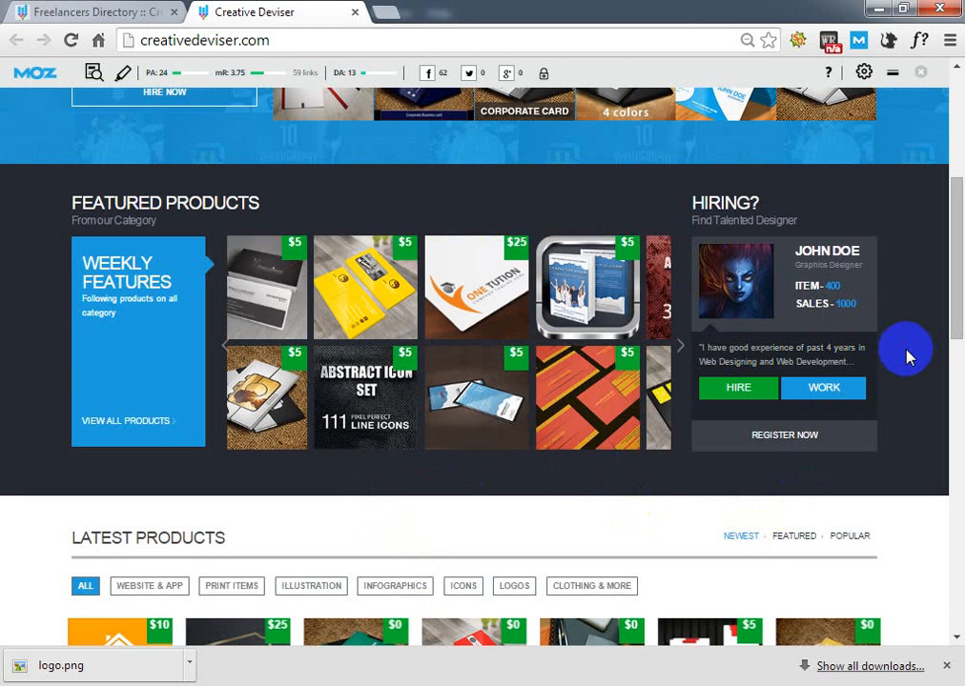
pyautogui.scroll(3, 693, 370)
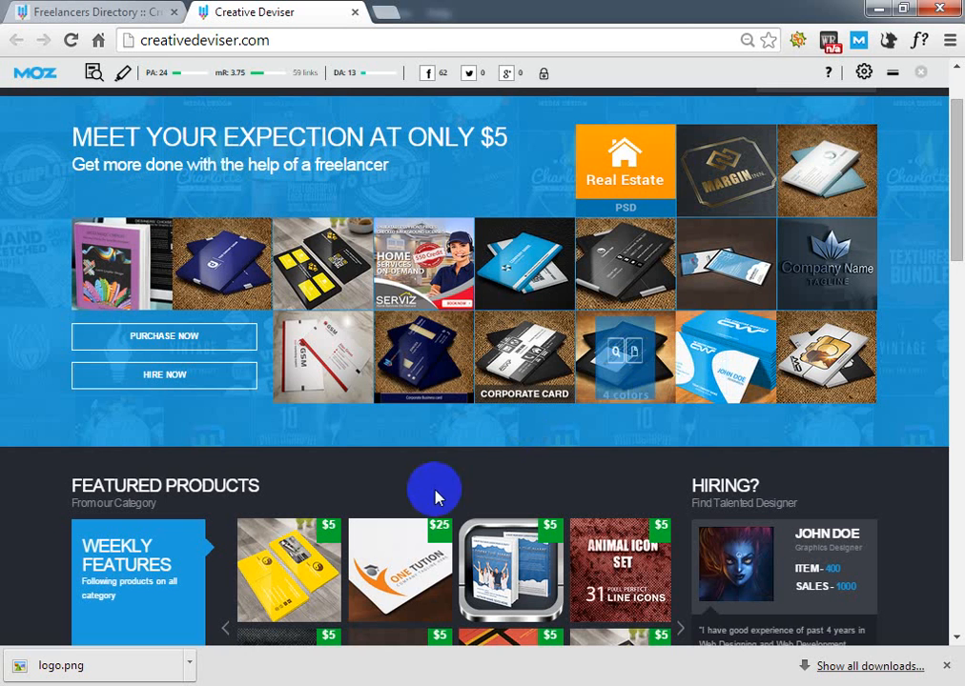
# - Open the Multipurpose Banner Vol 1 product in a new tab and examine its preview images and design details
pyautogui.rightClick(437, 269)
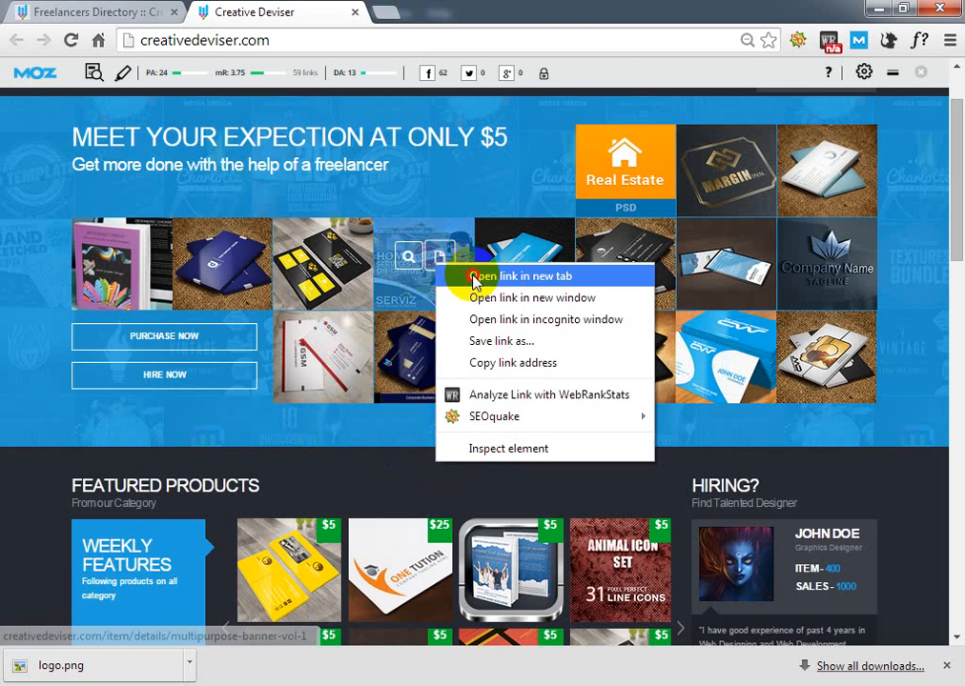
pyautogui.click(515, 275)
pyautogui.click(392, 13)
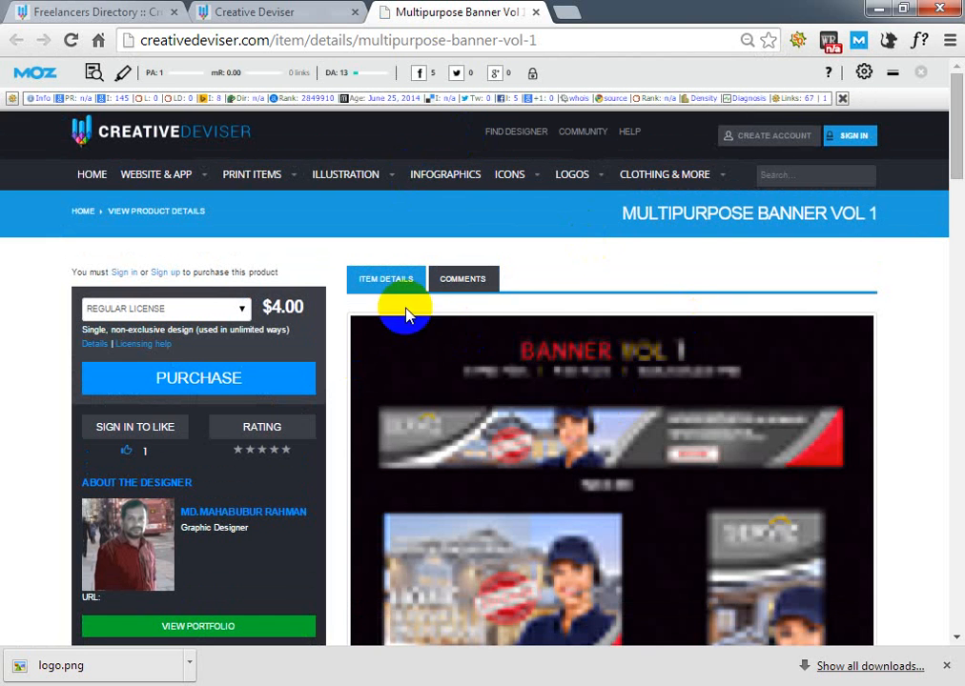
pyautogui.scroll(-3, 5, 467)
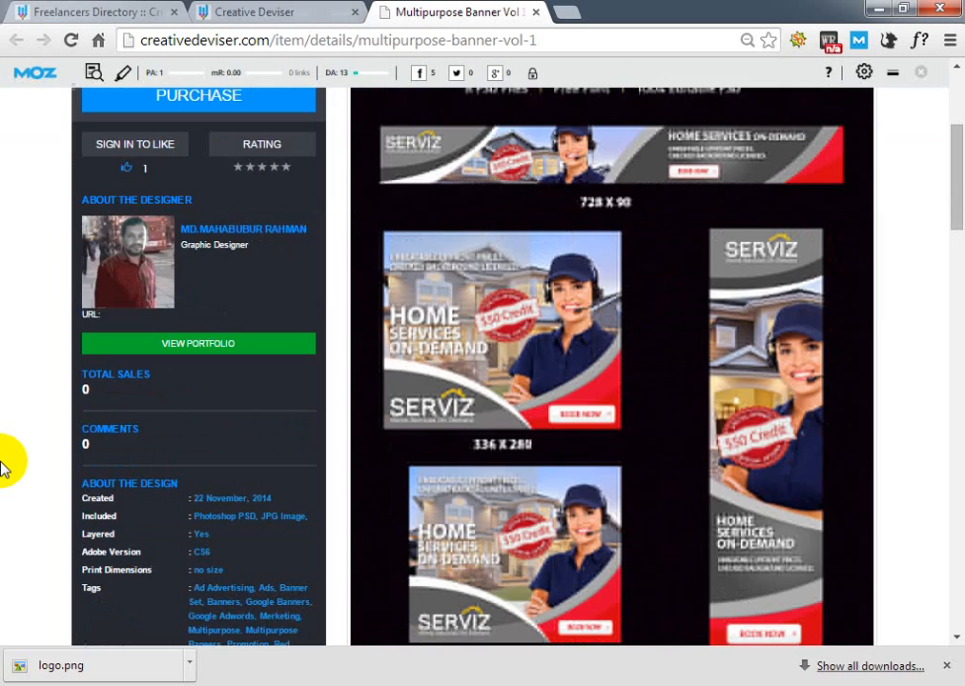
pyautogui.scroll(2, 19, 463)
pyautogui.scroll(1, 817, 457)
pyautogui.scroll(-2, 764, 448)
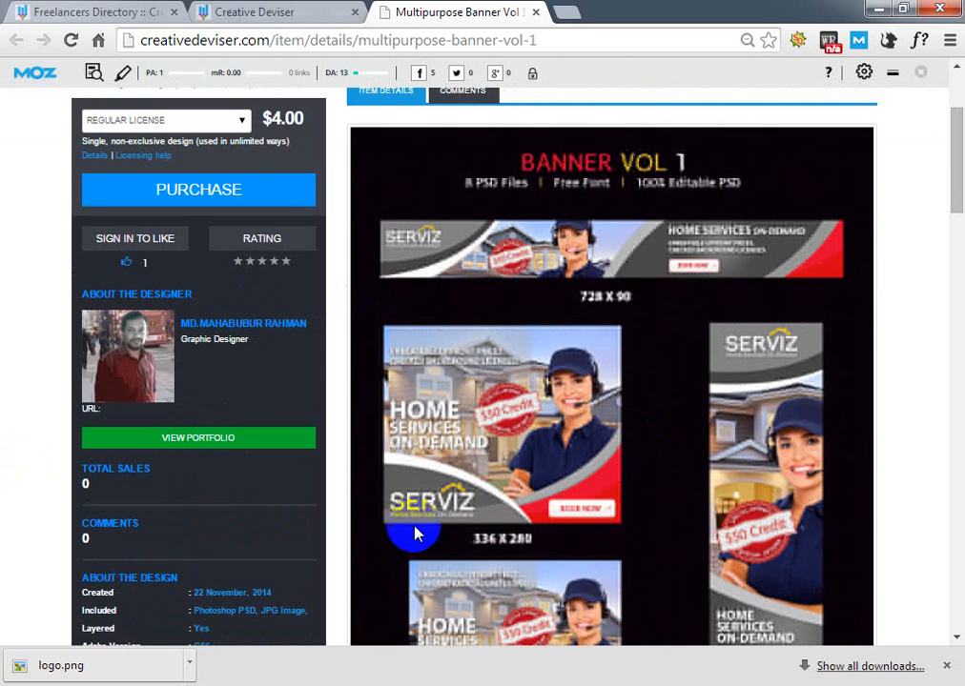
# - Open the banner designer's portfolio page and examine the profile's total items, sales, comments and location
pyautogui.click(237, 437)
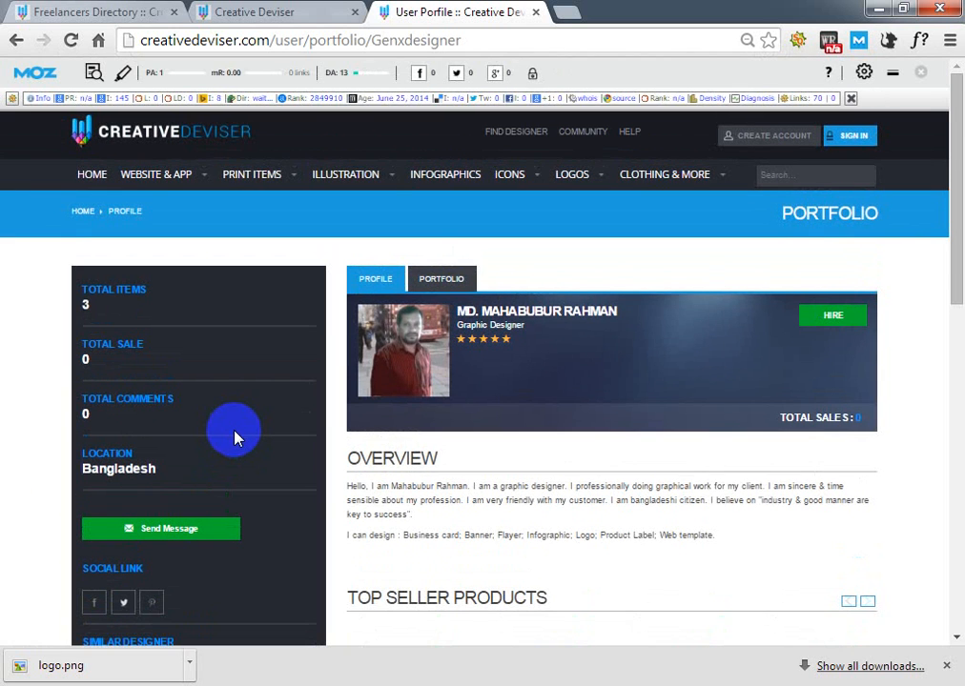
pyautogui.scroll(-3, 690, 478)
pyautogui.scroll(3, 685, 478)
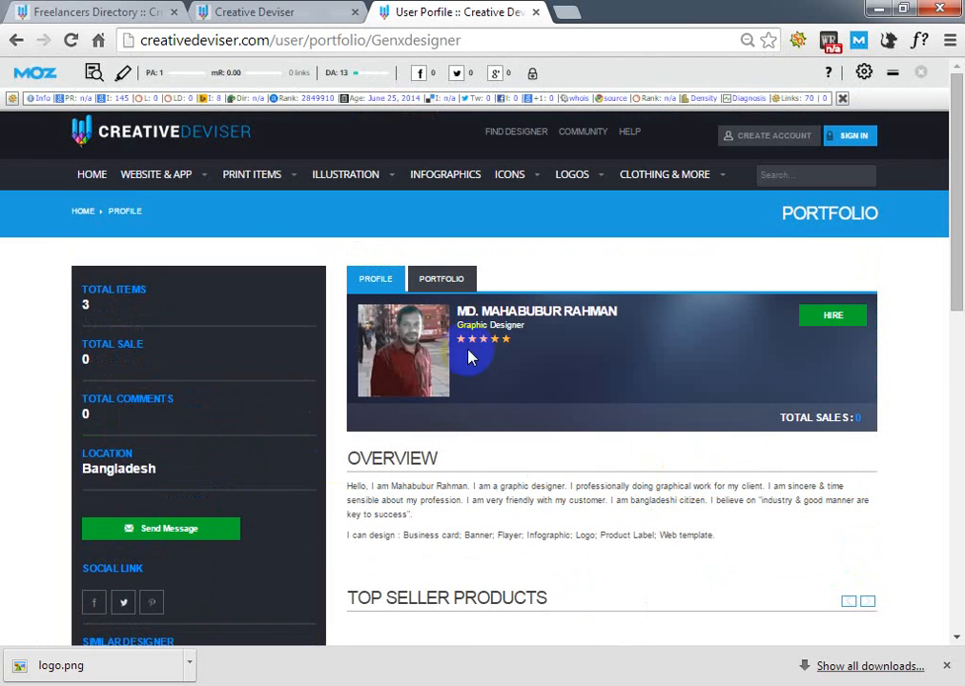
pyautogui.click(399, 408)
pyautogui.click(85, 303)
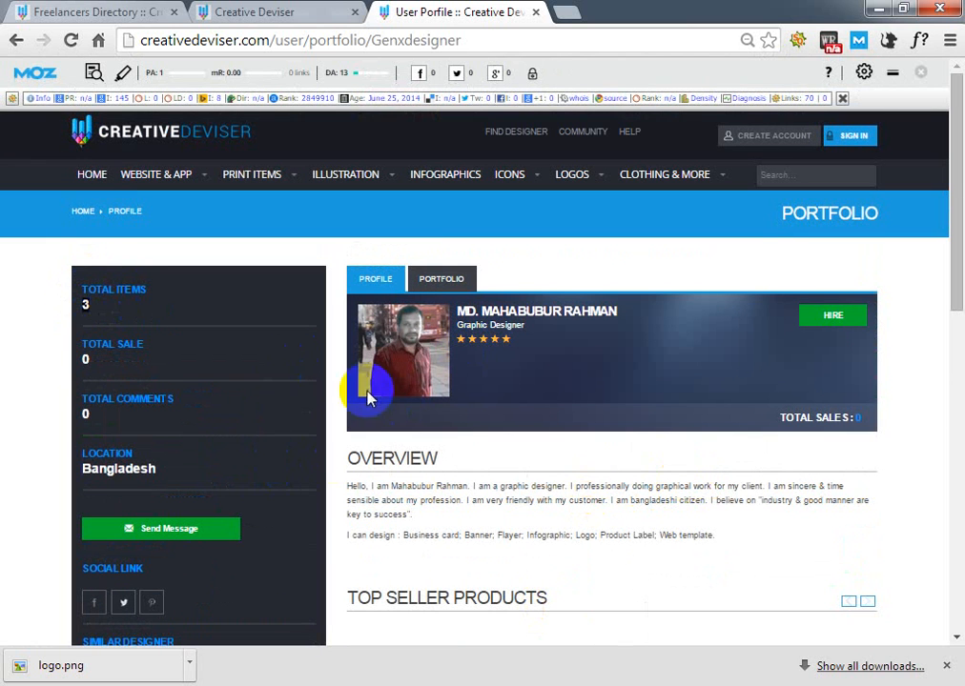
pyautogui.moveTo(94, 346); pyautogui.dragTo(273, 368)
pyautogui.moveTo(124, 391); pyautogui.dragTo(318, 426)
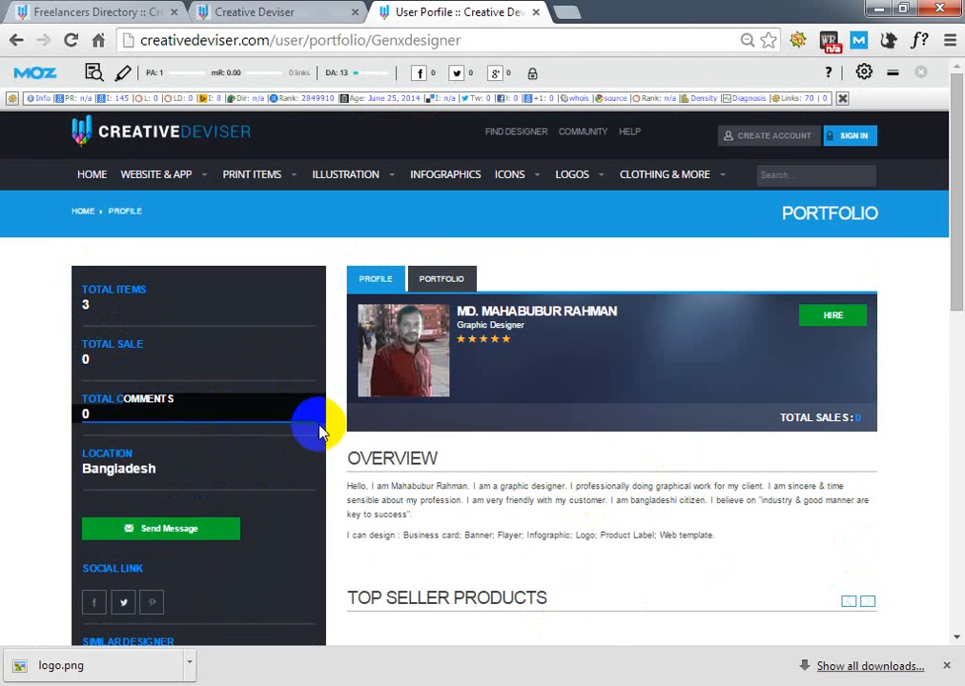
pyautogui.moveTo(111, 454); pyautogui.dragTo(227, 476)
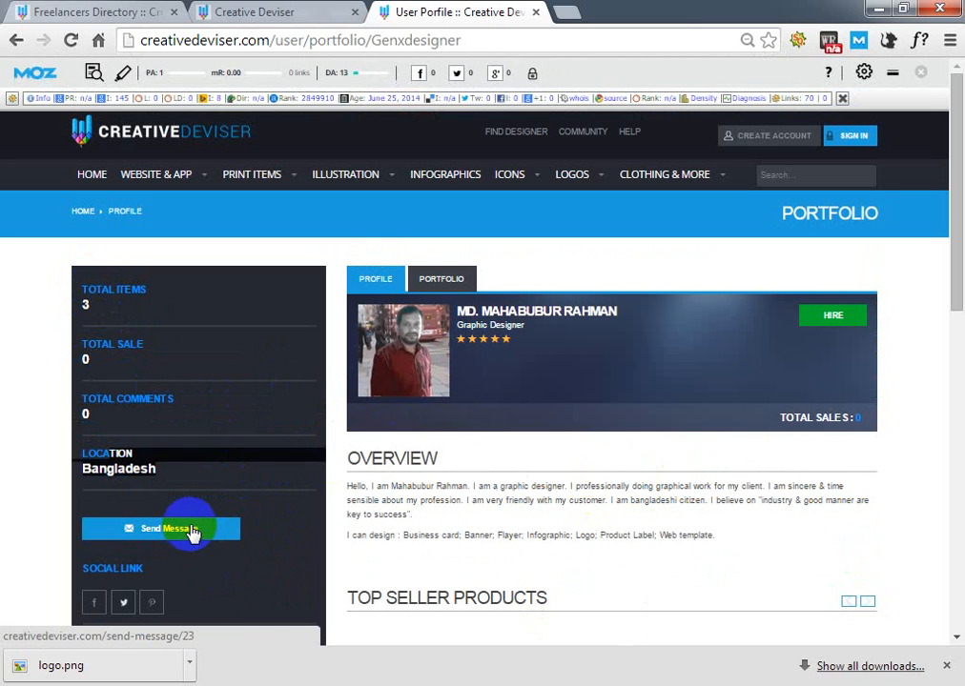
# - View the designer's portfolio items and profile address, check where the Hire option leads, and return to the profile
pyautogui.click(441, 278)
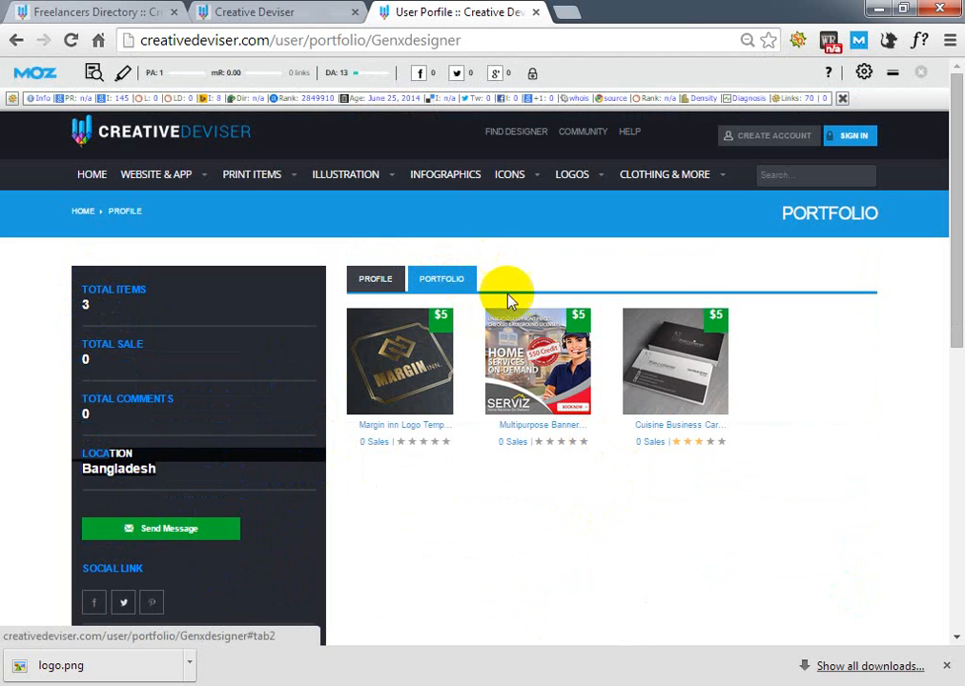
pyautogui.click(376, 278)
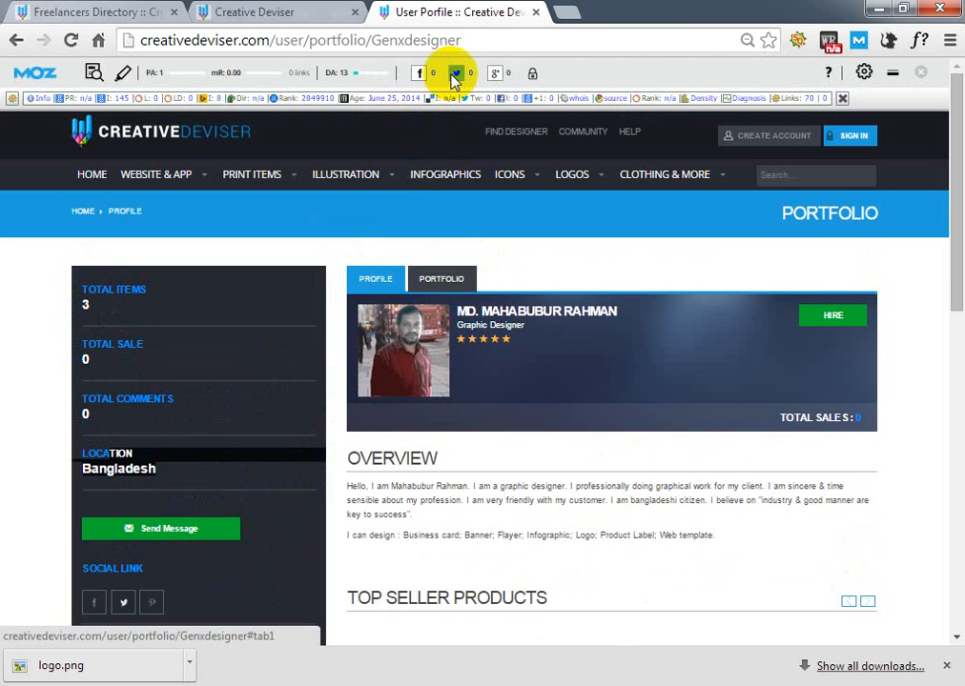
pyautogui.click(480, 42)
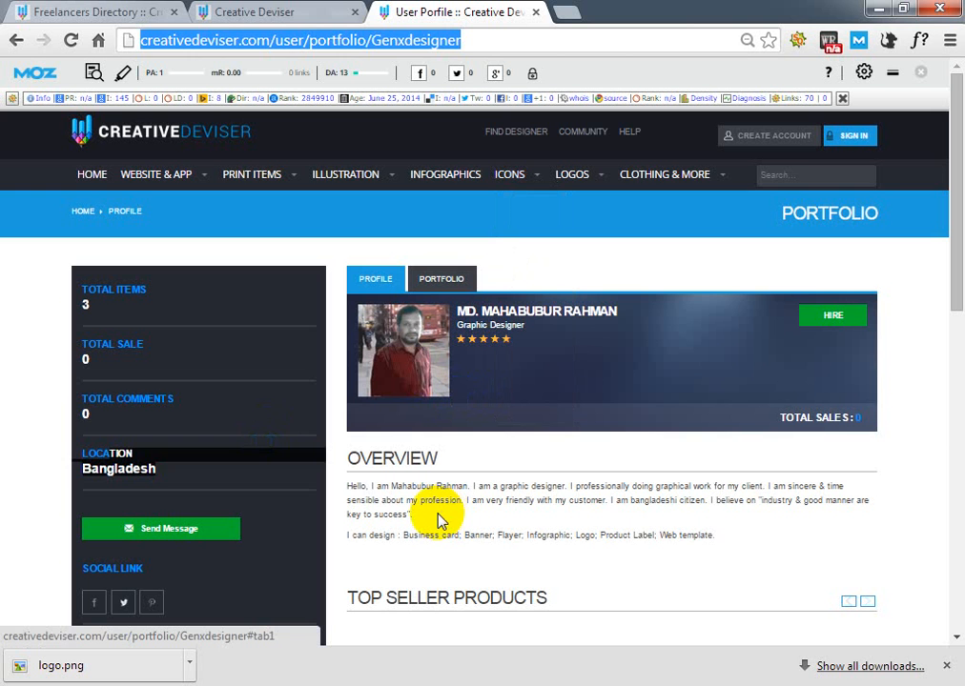
pyautogui.click(832, 326)
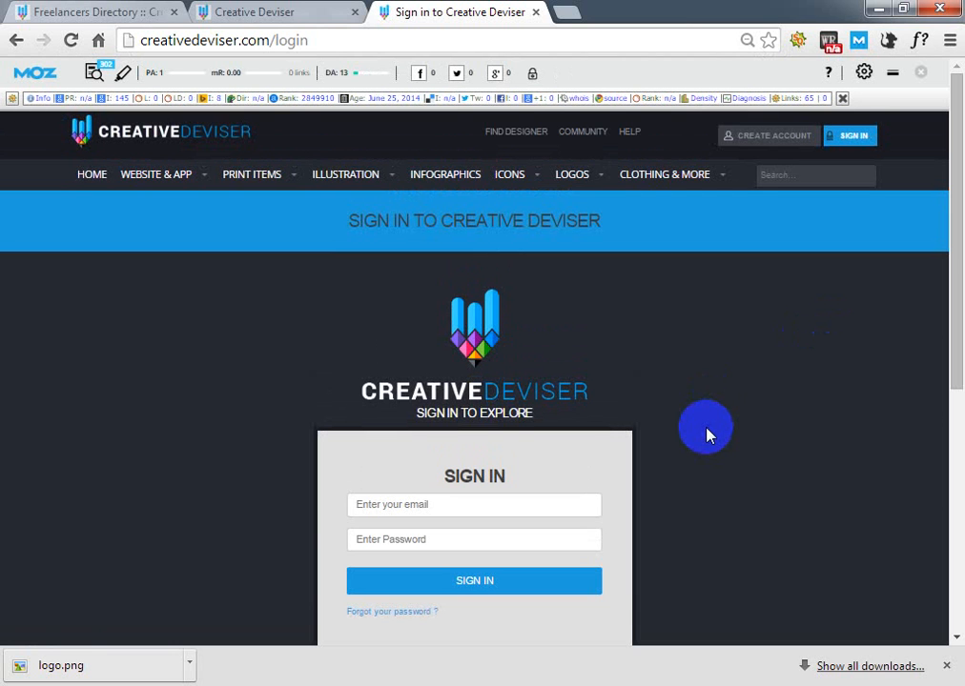
pyautogui.click(16, 40)
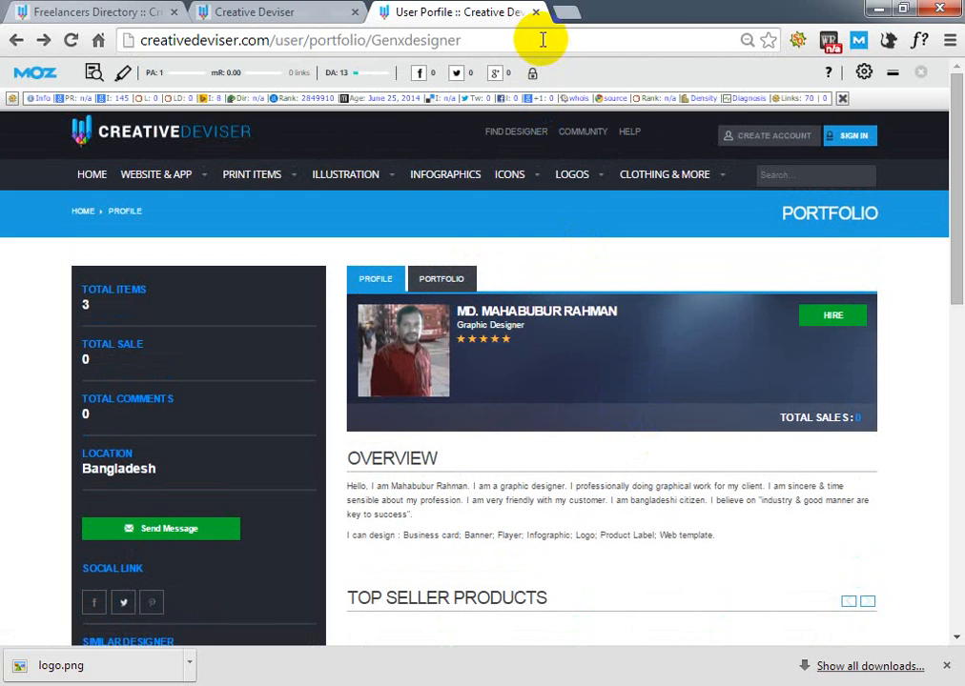
# - Copy the web address of the designer's profile page and open a new blank browser tab
pyautogui.click(543, 38)
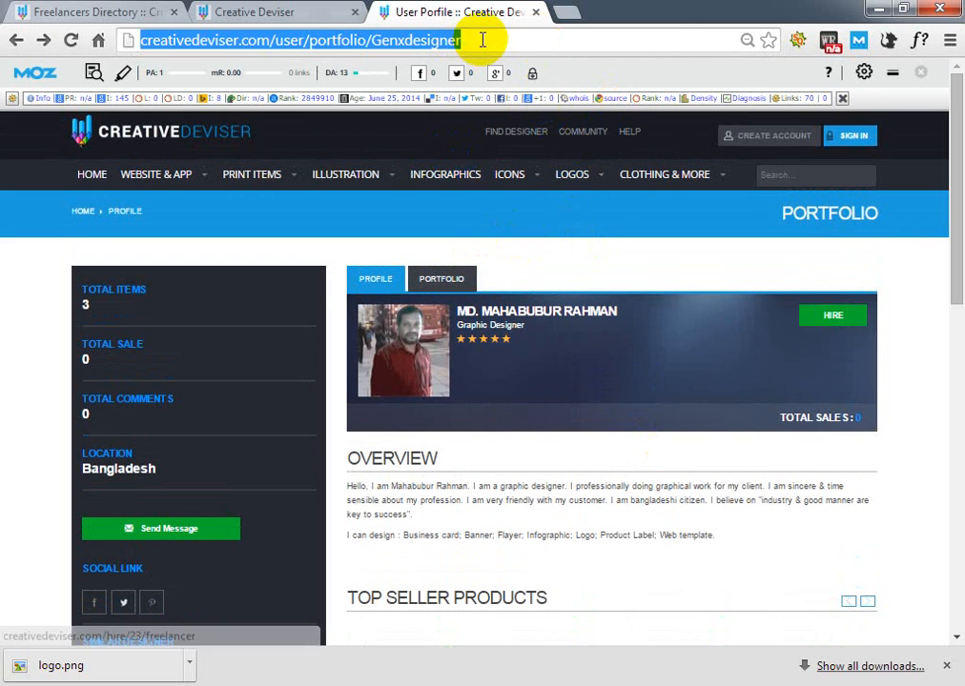
pyautogui.rightClick(496, 40)
pyautogui.click(534, 102)
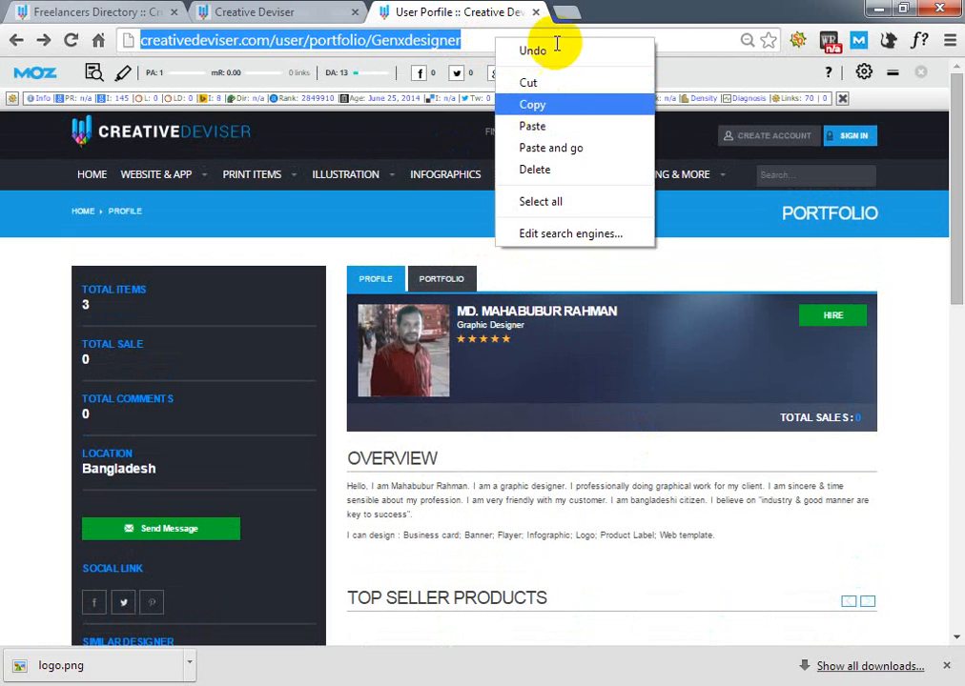
pyautogui.hotkey('ctrl', 't')
# - Review the designer's Portfolio and Profile sections once more, and go to the blank new tab
pyautogui.click(485, 9)
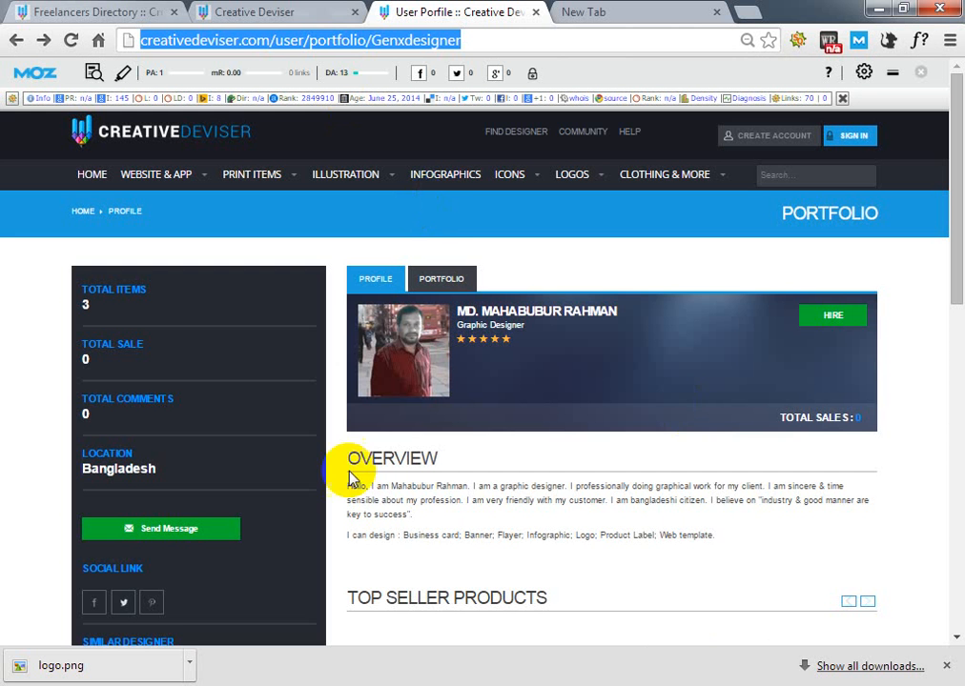
pyautogui.click(442, 276)
pyautogui.click(391, 283)
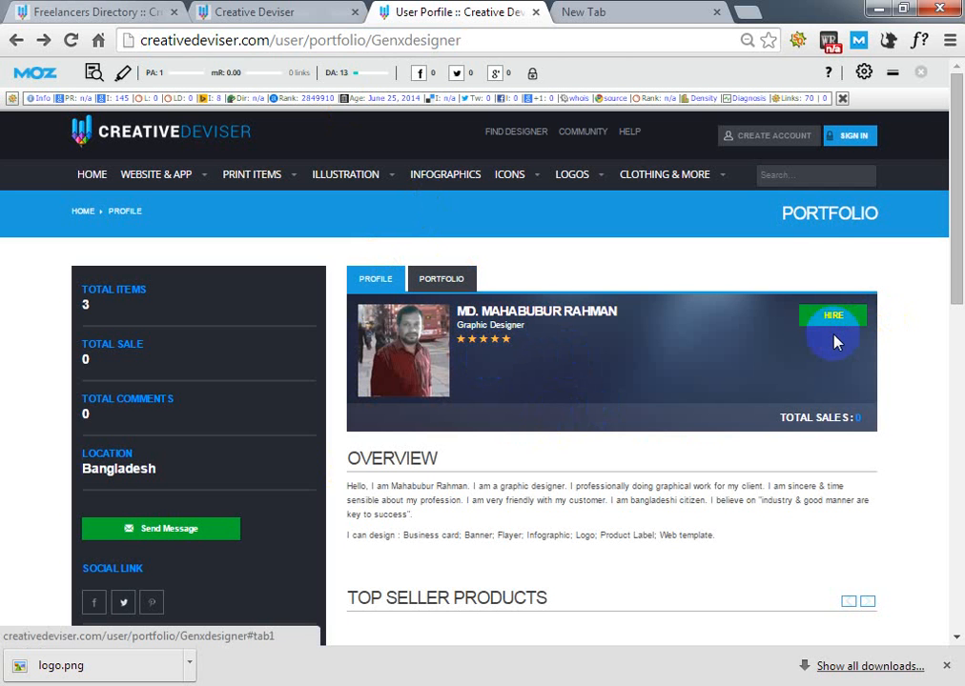
pyautogui.click(618, 13)
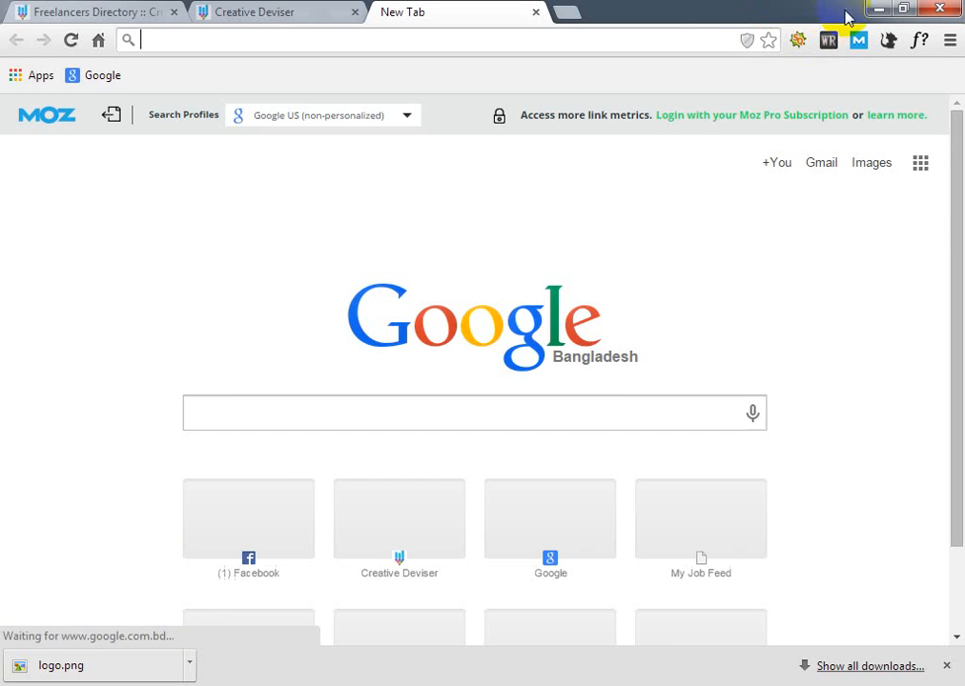
# - Place logo.png from the desktop into the Untitled-2 flyer in Photoshop and commit it at its default size
pyautogui.click(878, 9)
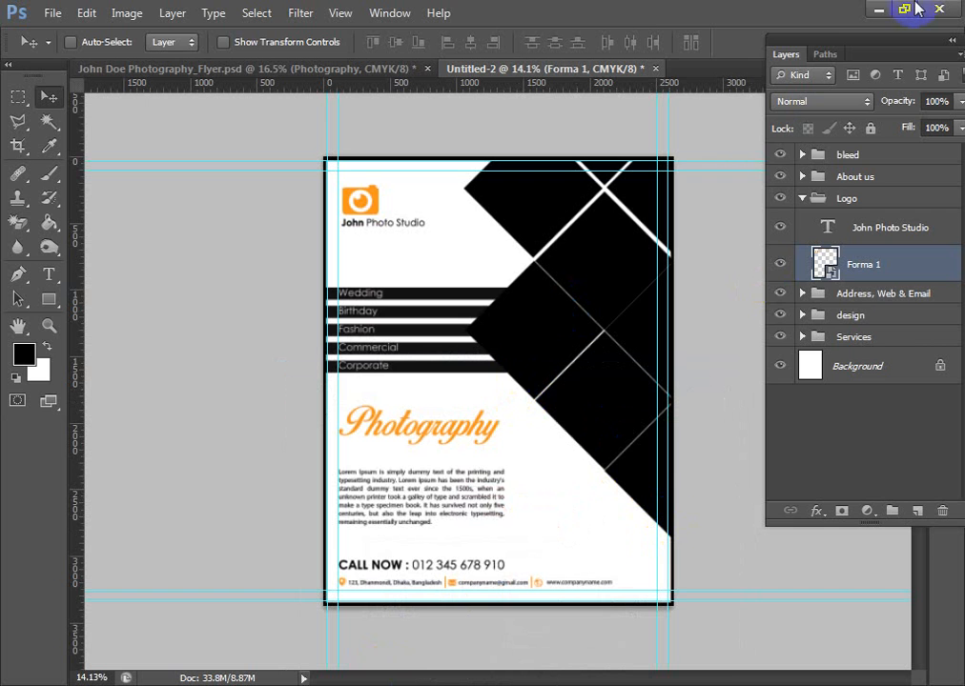
pyautogui.click(878, 9)
pyautogui.click(878, 9)
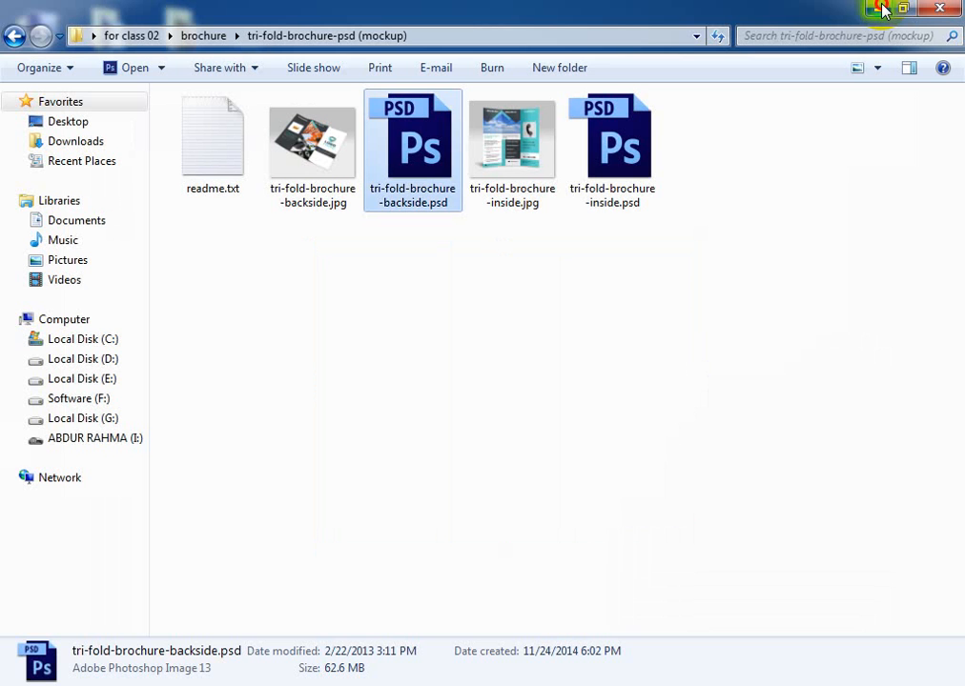
pyautogui.click(880, 10)
pyautogui.moveTo(276, 40); pyautogui.dragTo(426, 618)
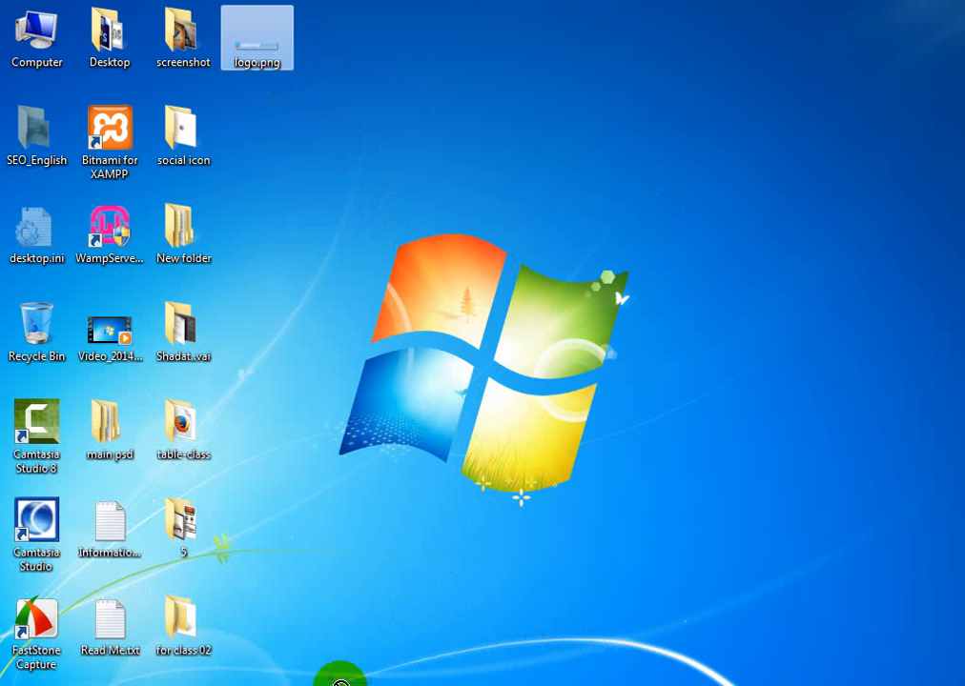
pyautogui.moveTo(329, 683); pyautogui.dragTo(478, 280)
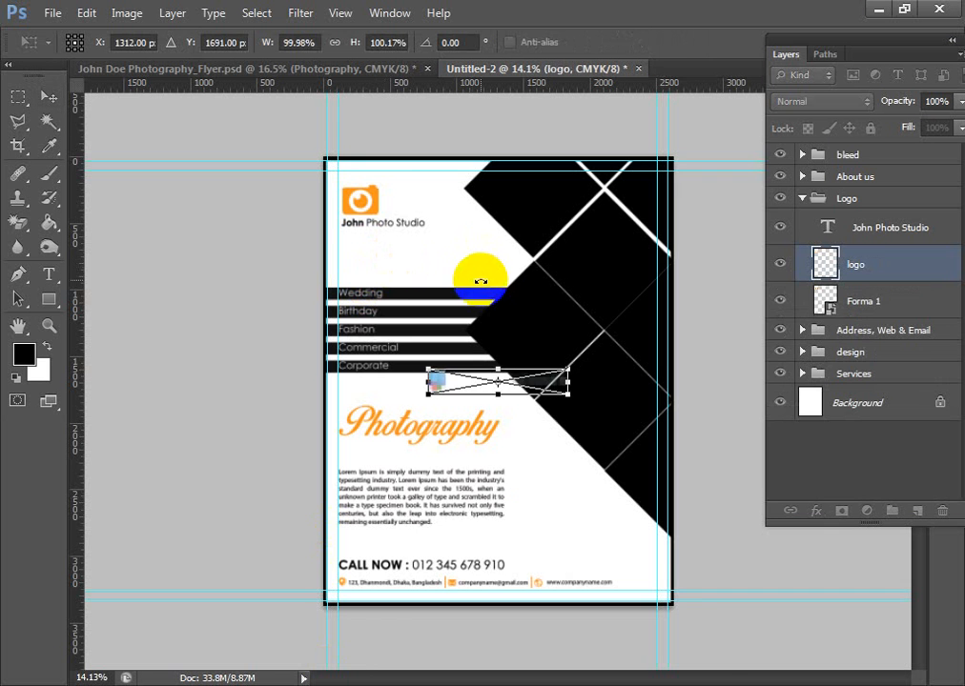
pyautogui.scroll(3, 516, 405)
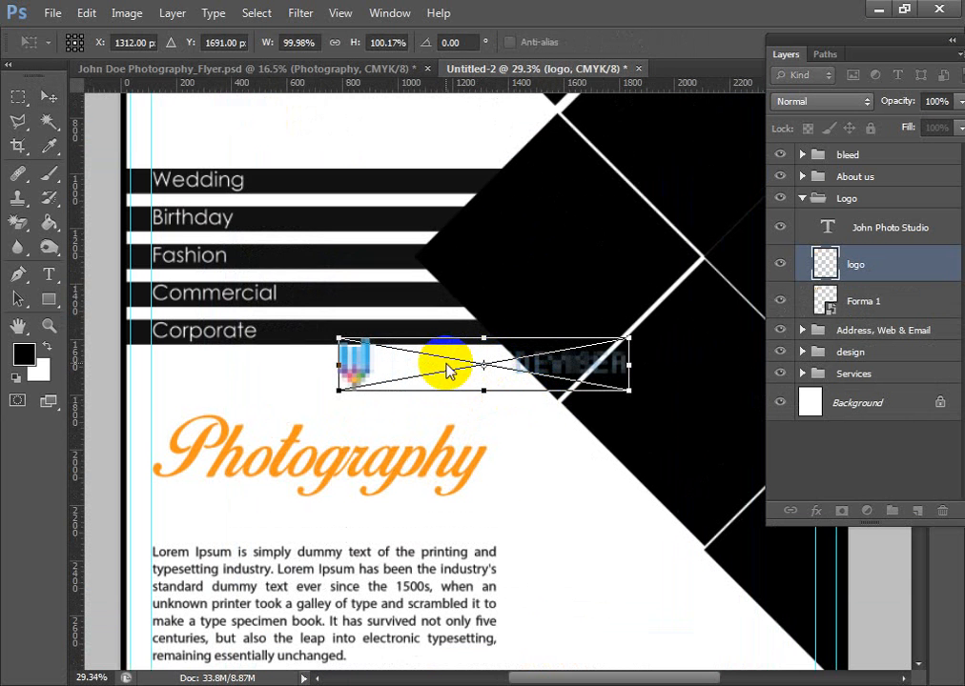
pyautogui.hotkey('alt', 'space')
pyautogui.press('Escape')
pyautogui.click(45, 95)
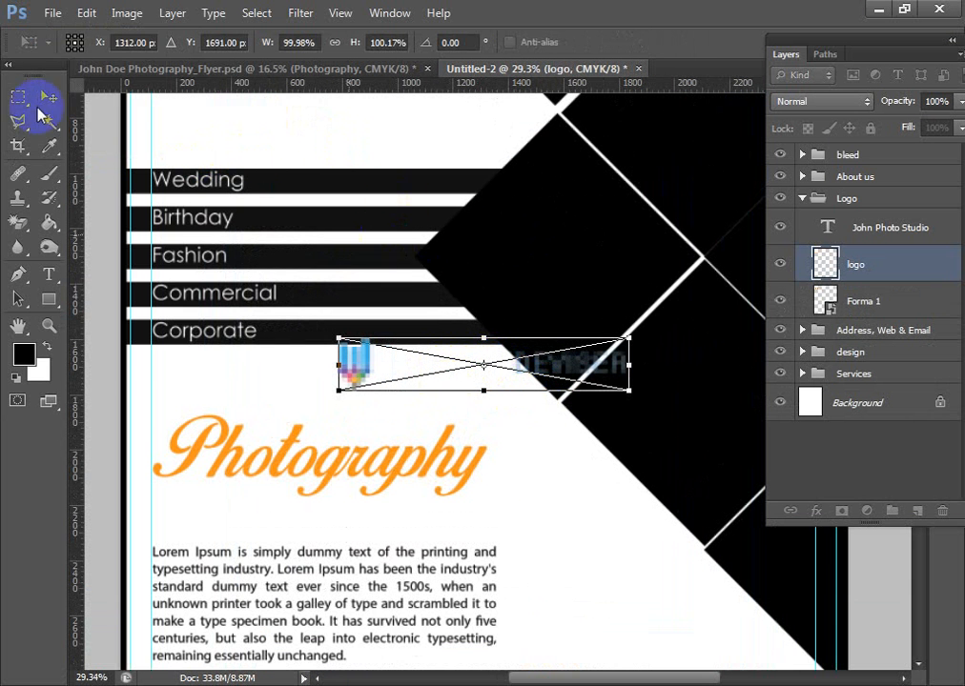
pyautogui.click(391, 277)
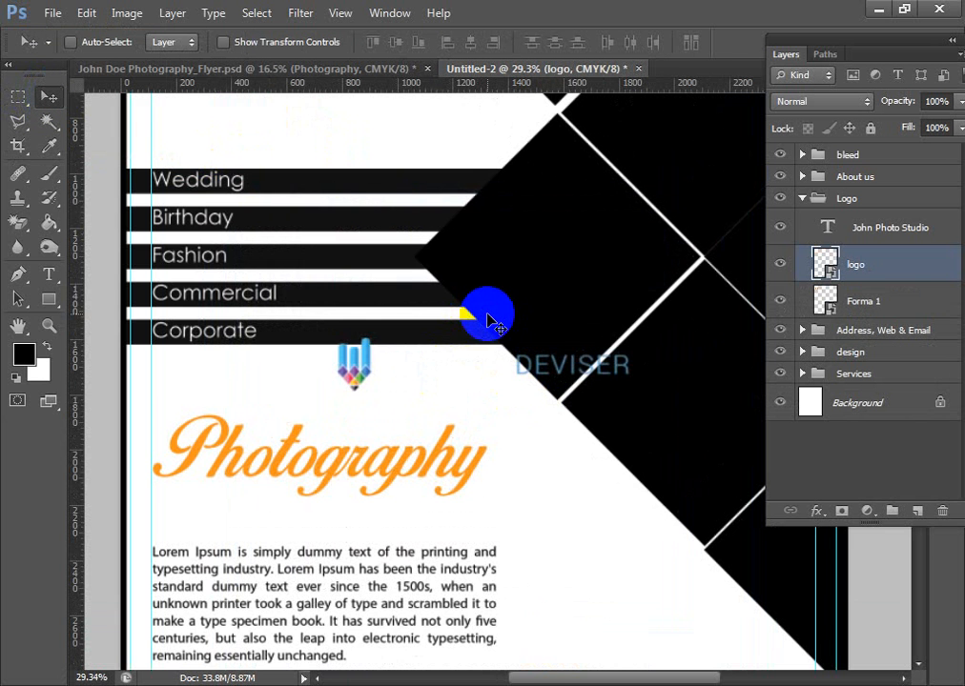
# - Move the placed logo up into the white area just below the studio name and above the Wedding bar
pyautogui.scroll(2, 502, 379)
pyautogui.moveTo(290, 393); pyautogui.dragTo(282, 151)
pyautogui.moveTo(573, 440); pyautogui.dragTo(588, 401)
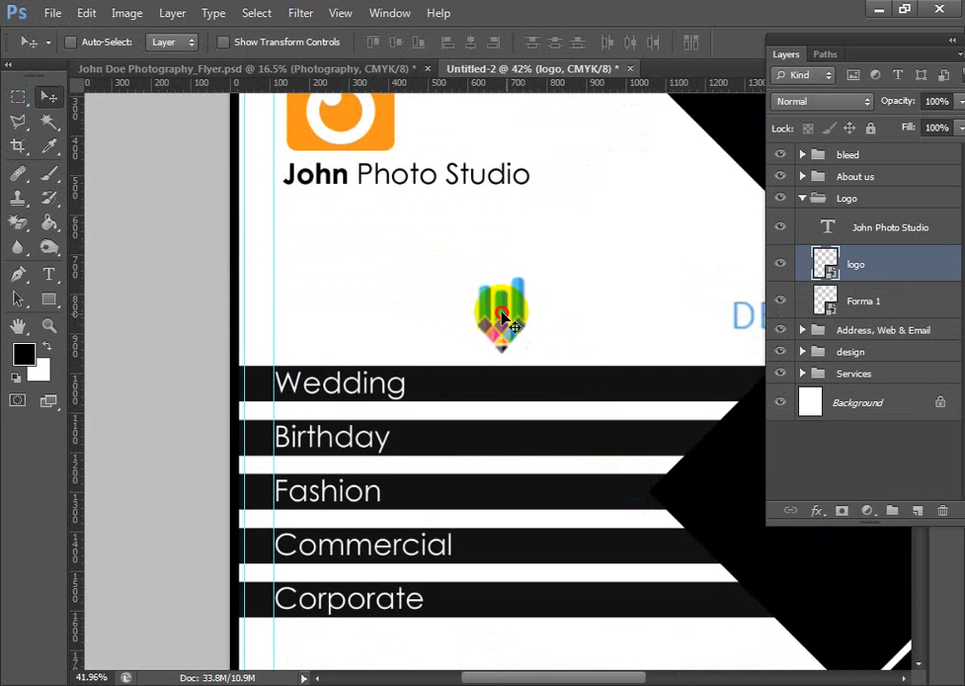
pyautogui.moveTo(501, 320); pyautogui.dragTo(333, 254)
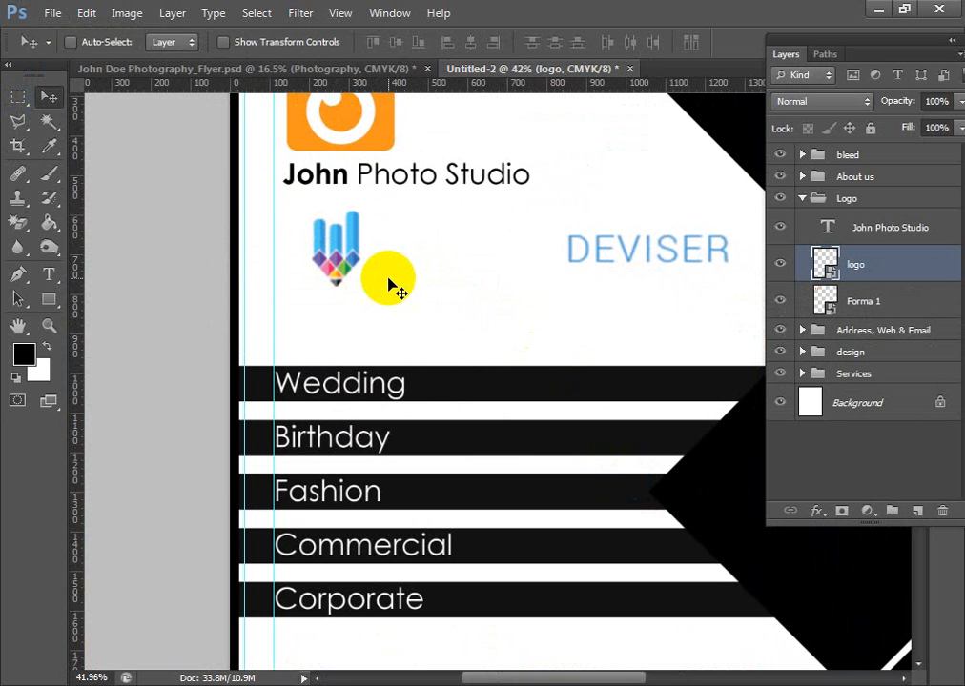
# - Rasterize the logo layer, lock its transparent pixels and fill it with the black foreground colour
pyautogui.rightClick(829, 267)
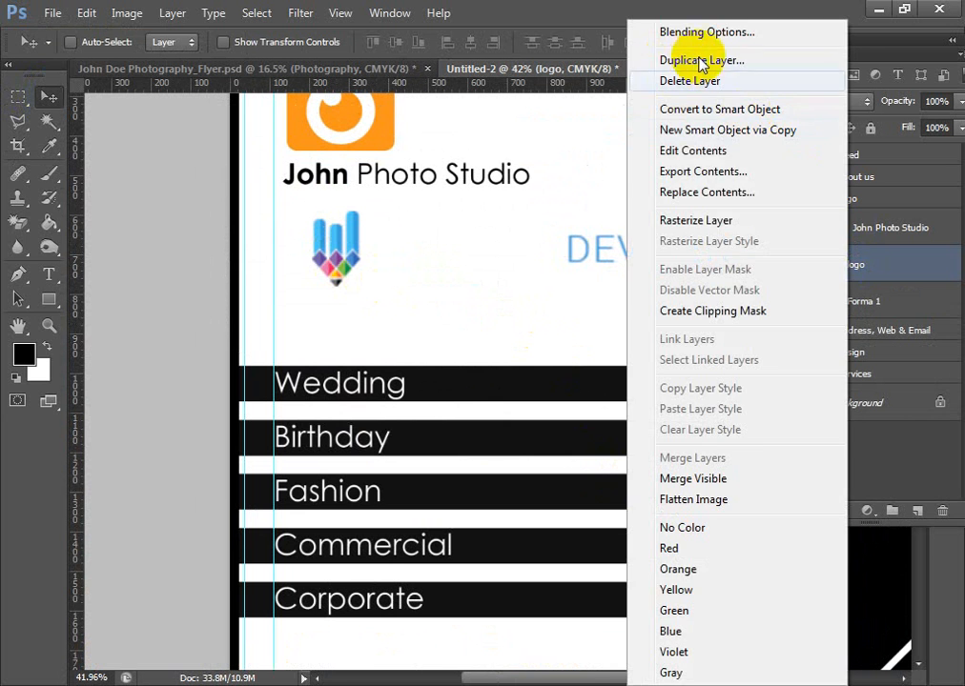
pyautogui.click(686, 225)
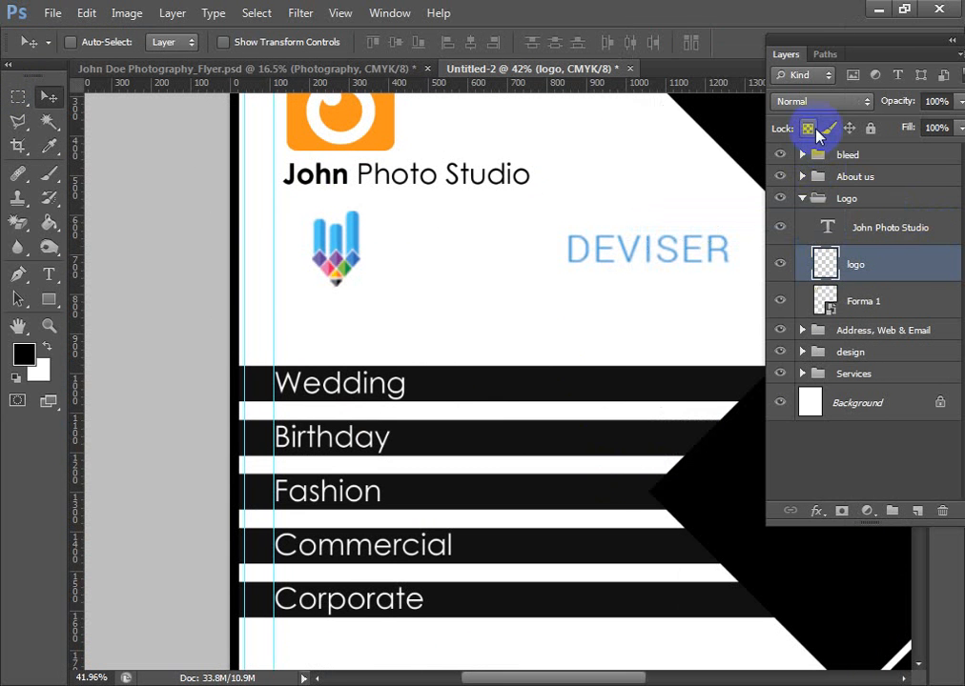
pyautogui.click(808, 129)
pyautogui.hotkey('alt', 'BackSpace')
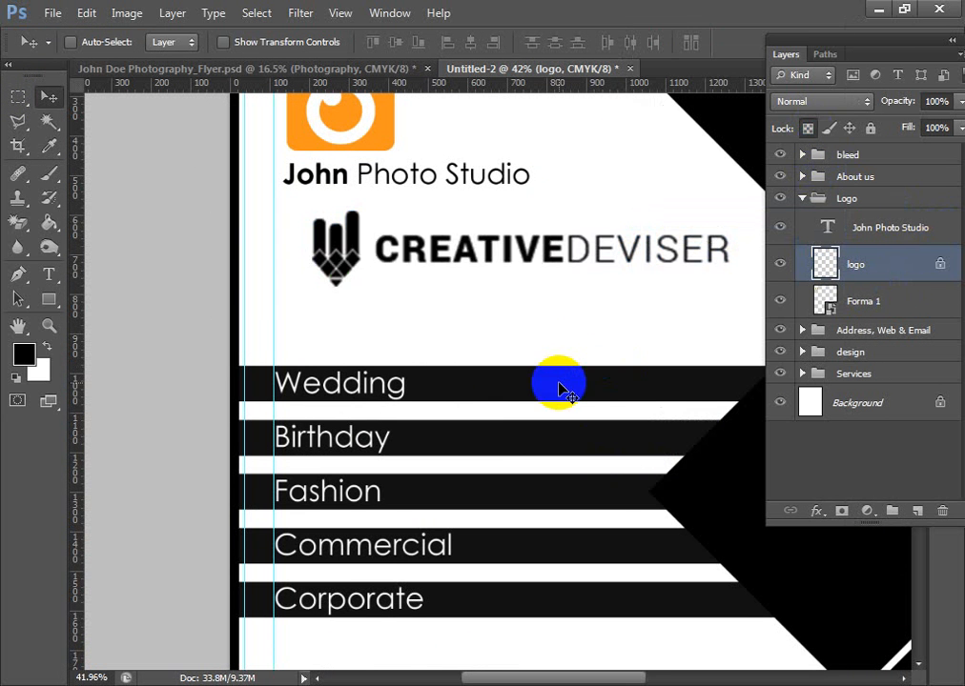
# - Delete the orange camera icon and the studio name text from the Logo group
pyautogui.scroll(1, 545, 283)
pyautogui.moveTo(546, 283); pyautogui.dragTo(511, 348)
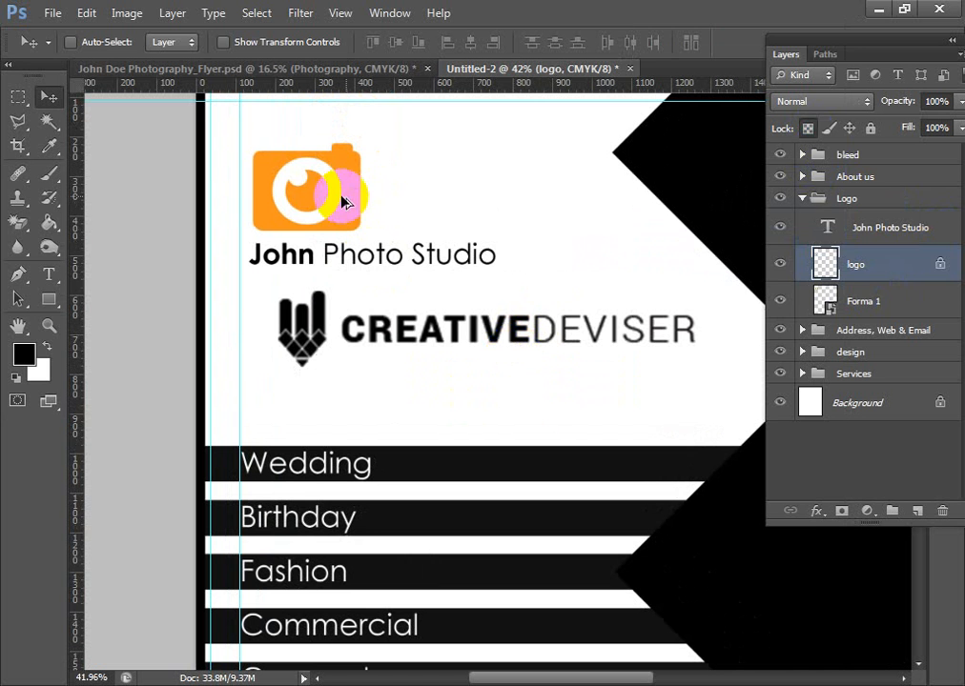
pyautogui.keyDown('ctrl'); pyautogui.click(340, 198); pyautogui.keyUp('ctrl')
pyautogui.press('Delete')
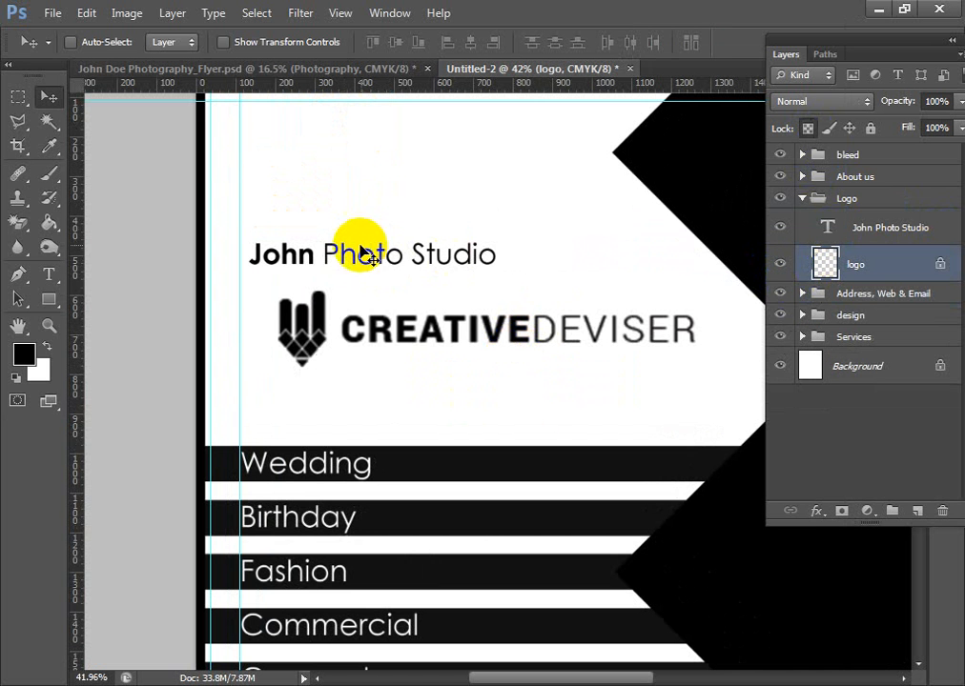
pyautogui.keyDown('ctrl'); pyautogui.click(393, 260); pyautogui.keyUp('ctrl')
pyautogui.press('Delete')
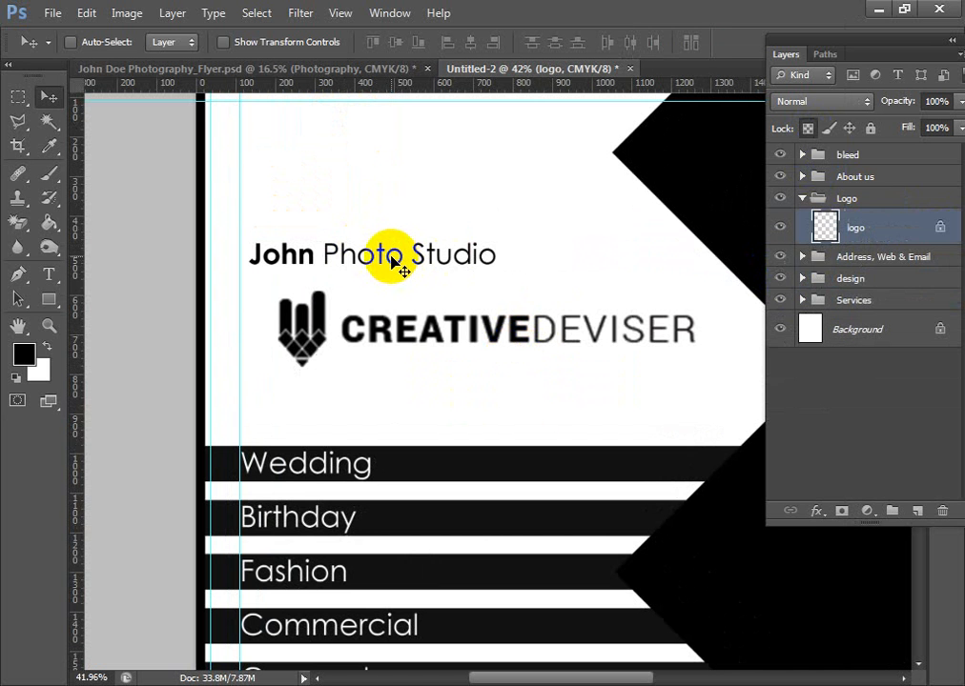
# - Align the Creative Deviser logo to the inner left margin guide, in the white area above the service bars
pyautogui.moveTo(556, 325); pyautogui.dragTo(696, 446)
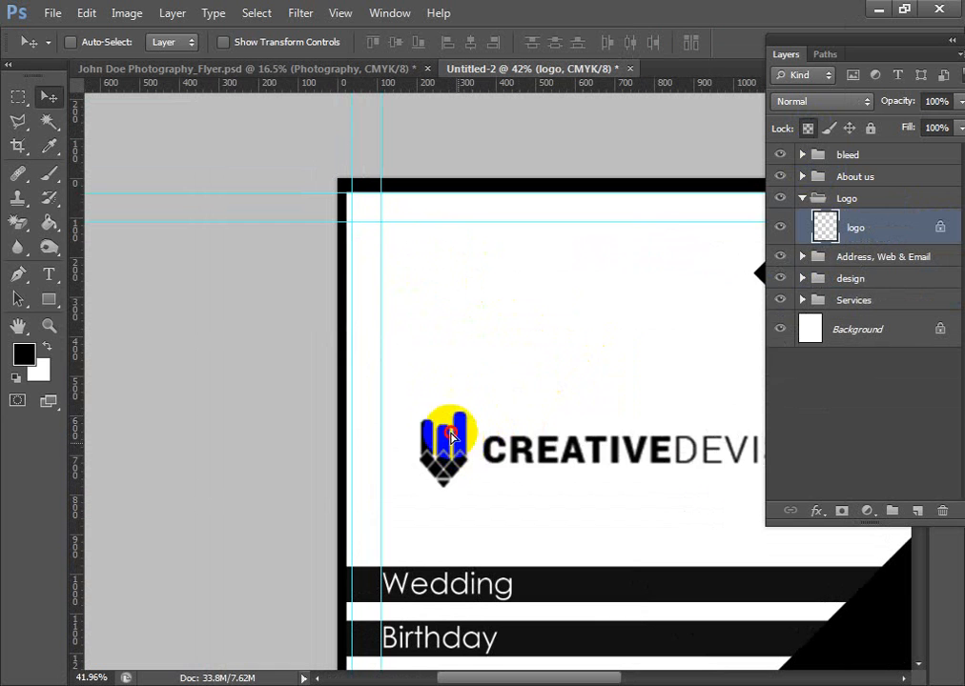
pyautogui.moveTo(456, 442); pyautogui.dragTo(419, 282)
pyautogui.moveTo(545, 362); pyautogui.dragTo(386, 369)
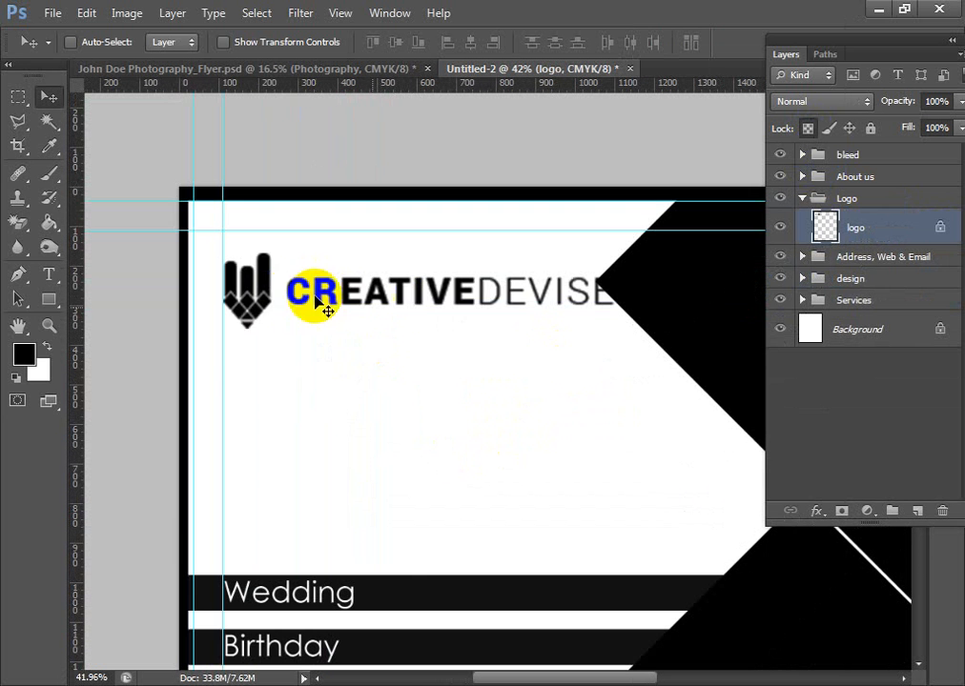
pyautogui.moveTo(300, 285); pyautogui.dragTo(299, 383)
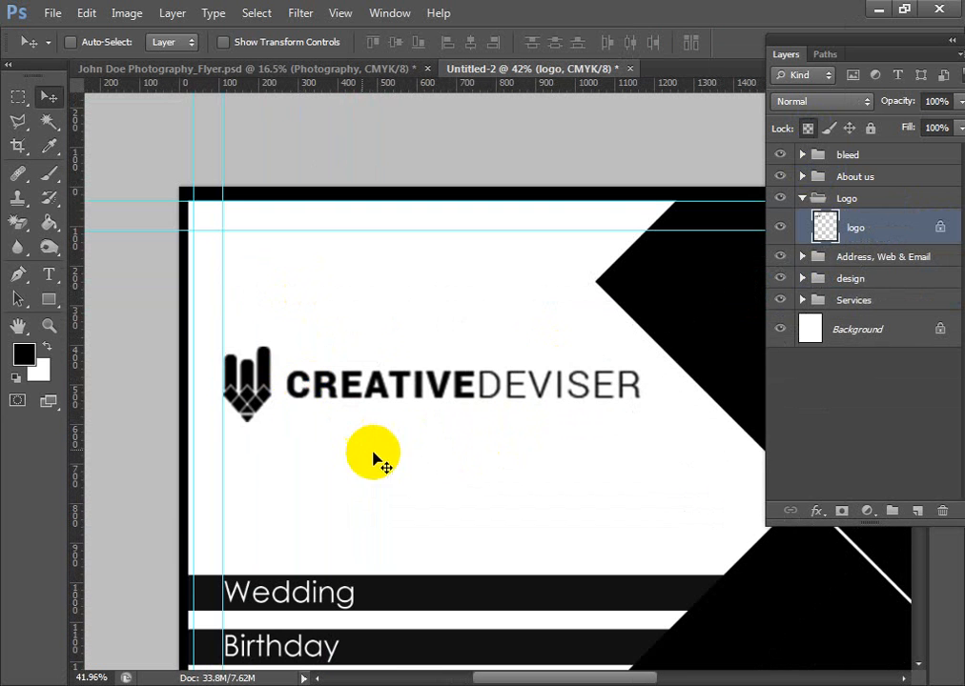
# - Select the CREATIVEDEVISER wordmark with a rectangular marquee, delete it and deselect, keeping only the pencil symbol
pyautogui.scroll(-2, 417, 482)
pyautogui.scroll(-1, 417, 481)
pyautogui.moveTo(604, 643); pyautogui.dragTo(534, 435)
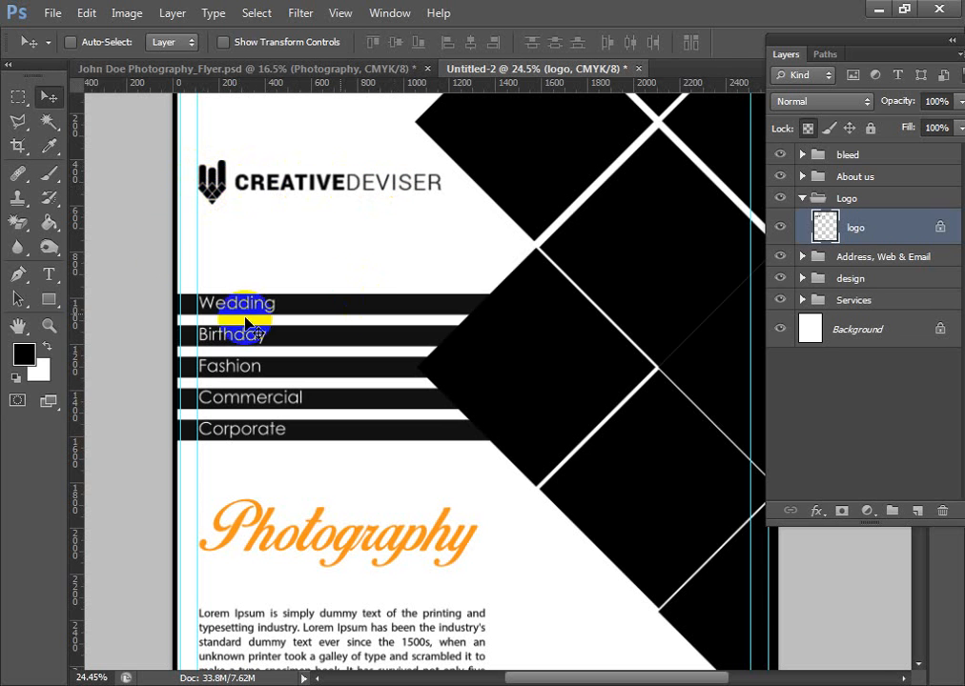
pyautogui.click(17, 96)
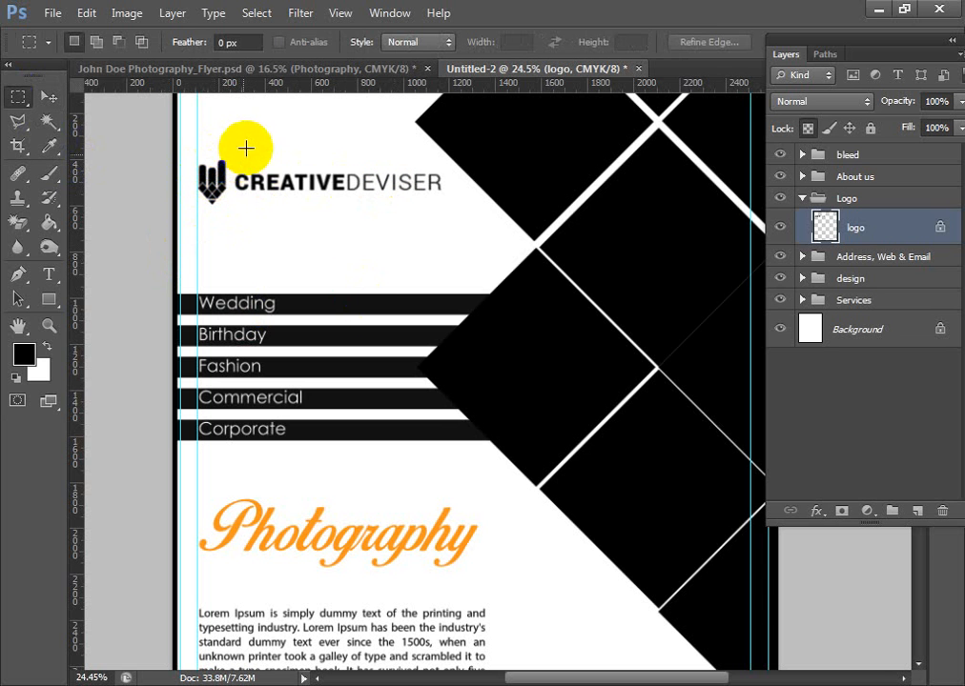
pyautogui.moveTo(231, 144); pyautogui.dragTo(490, 244)
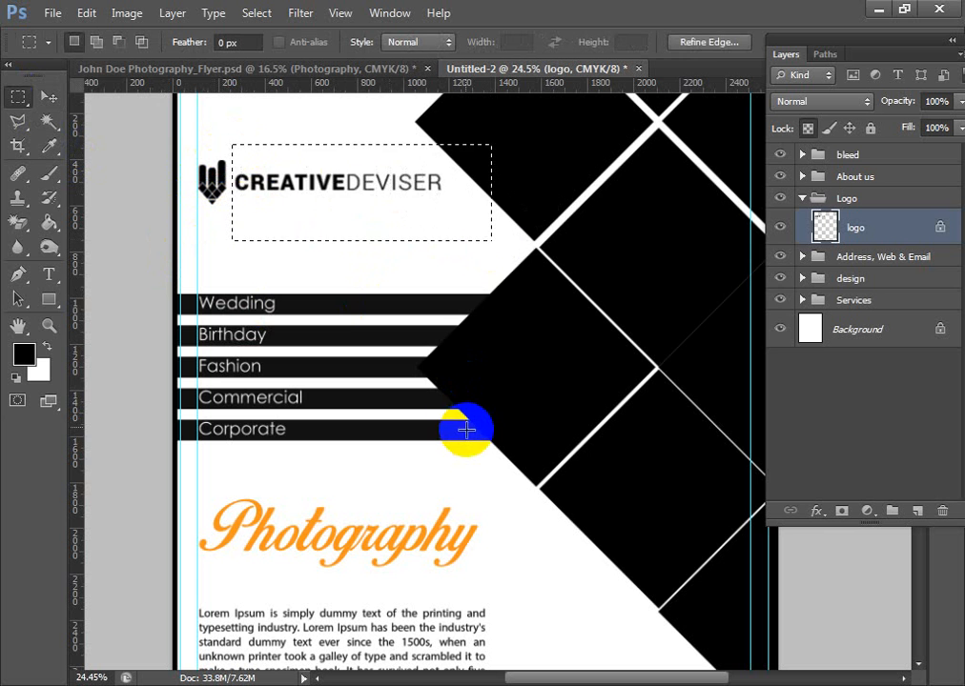
pyautogui.press('Delete')
pyautogui.hotkey('ctrl', 'd')
pyautogui.hotkey('ctrl', 'shift', 's')
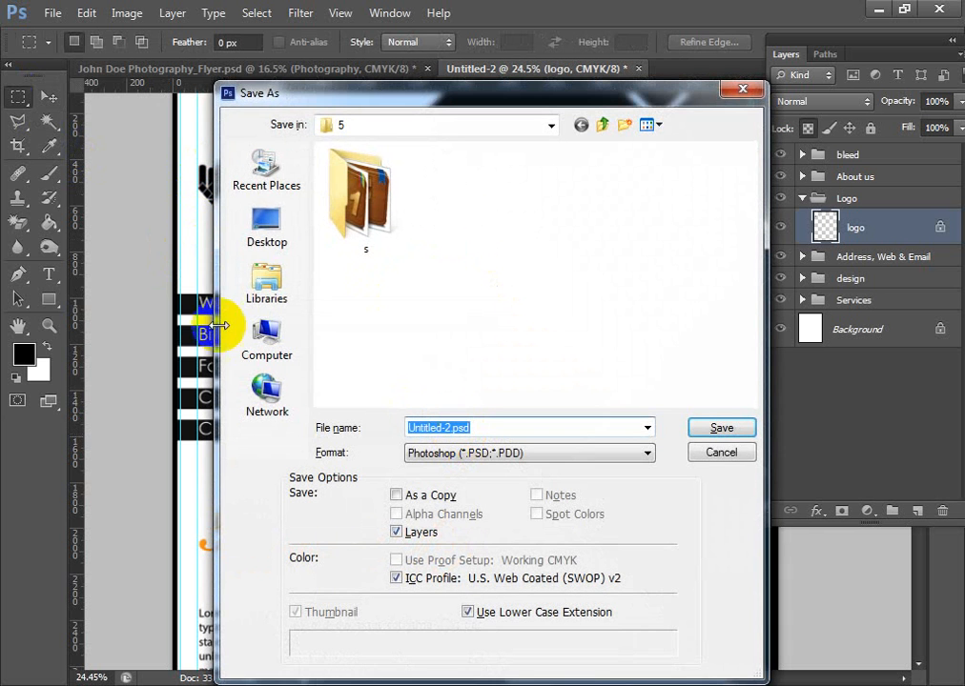
pyautogui.press('Escape')
# - Undo the deletion of the logo's wordmark and clear the restored selection
pyautogui.moveTo(212, 188); pyautogui.dragTo(227, 184)
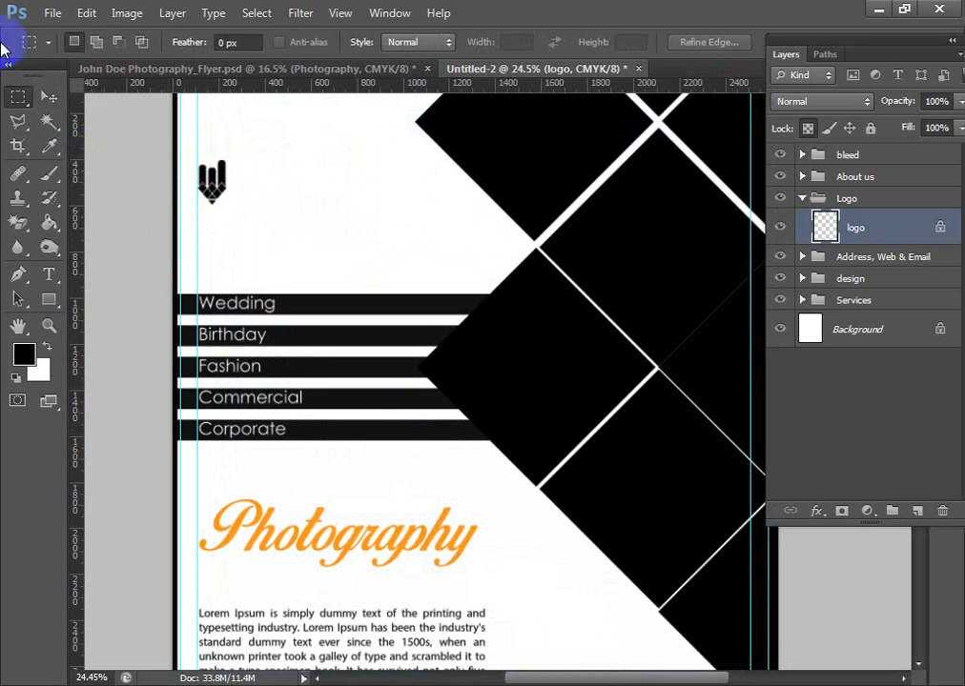
pyautogui.click(49, 96)
pyautogui.scroll(-1, 205, 348)
pyautogui.scroll(-1, 205, 351)
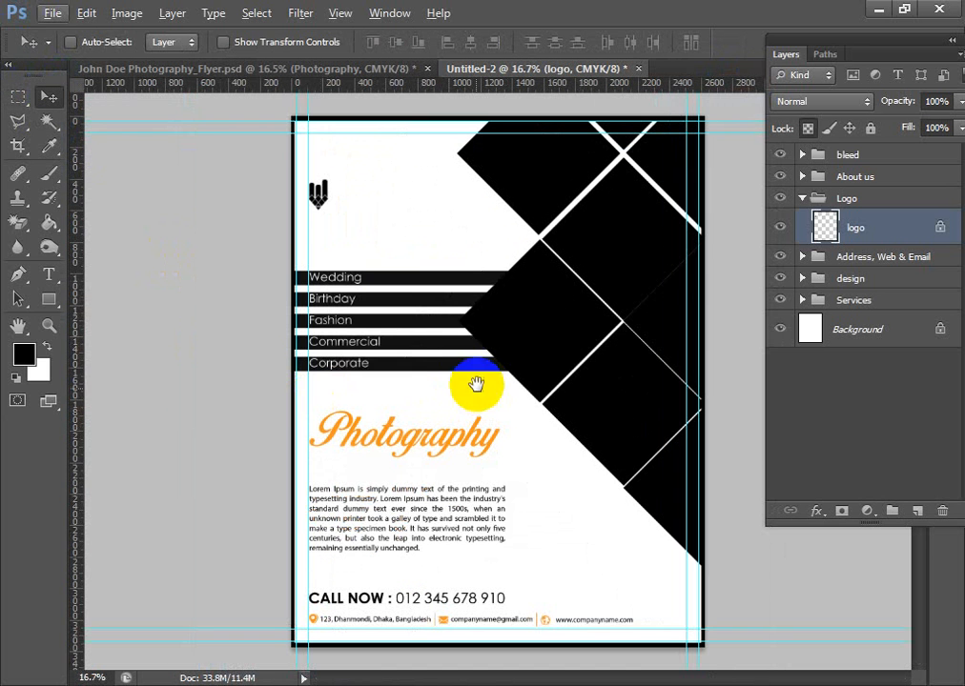
pyautogui.hotkey('ctrl', 'alt', 'z')
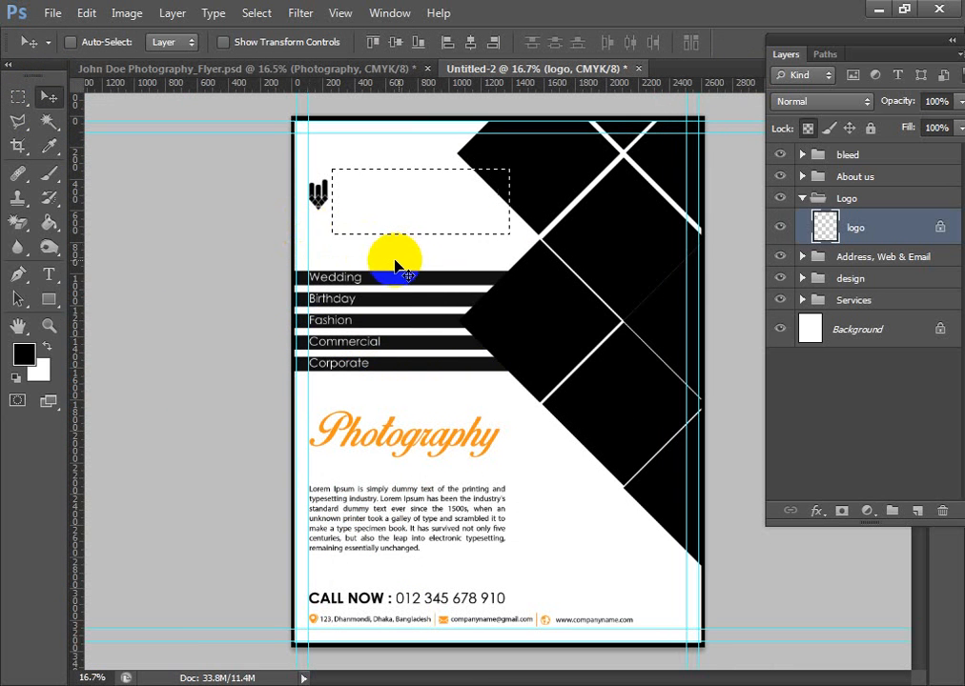
pyautogui.hotkey('ctrl', 'alt', 'z')
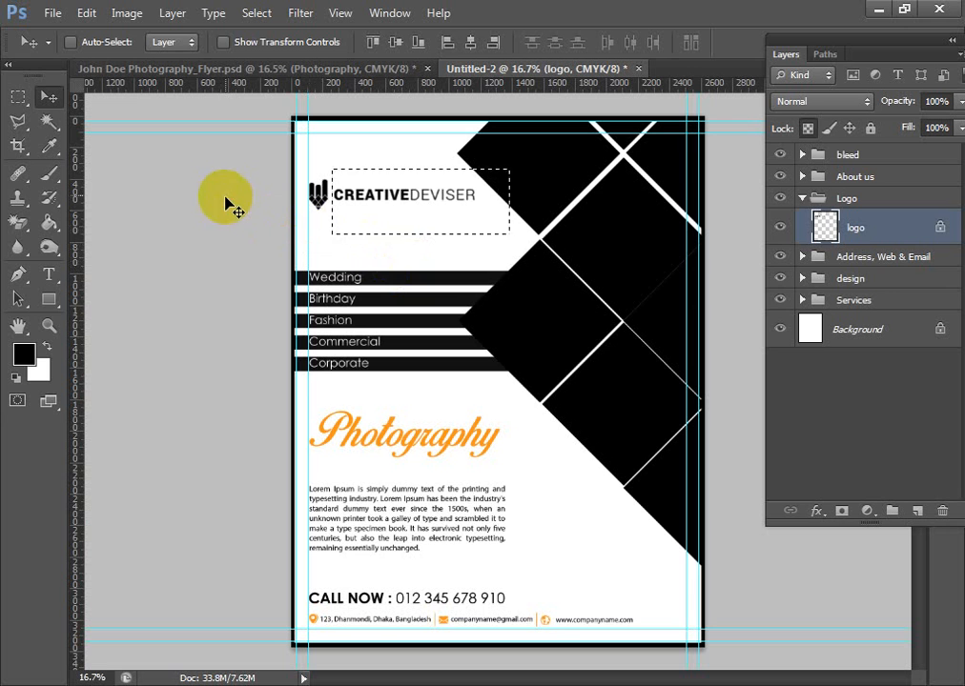
pyautogui.click(47, 93)
pyautogui.click(441, 324)
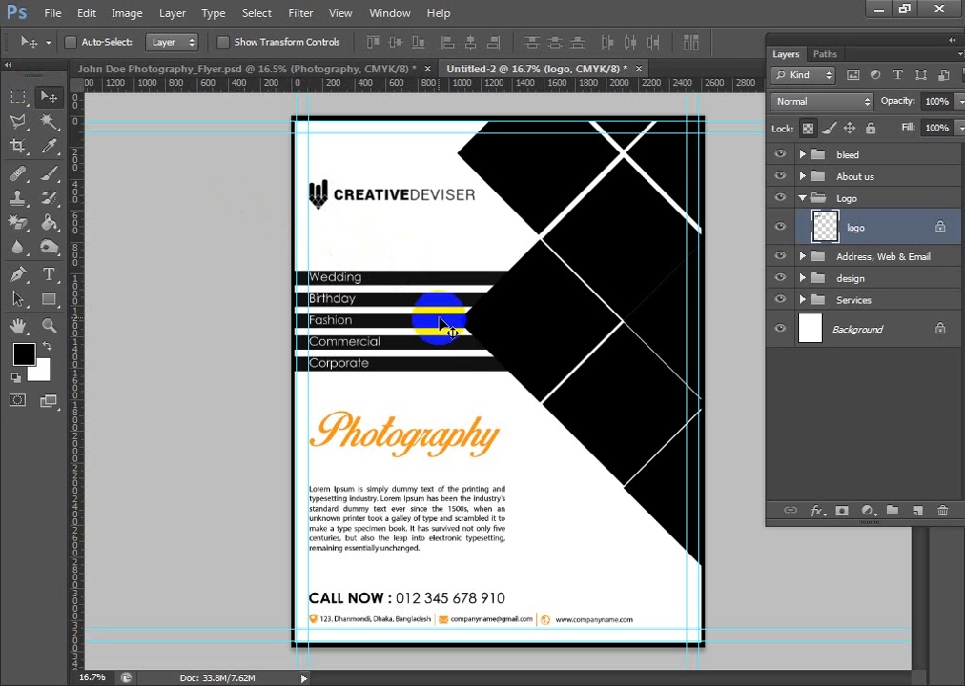
# - Collapse the Logo group in the layer stack
pyautogui.moveTo(439, 318); pyautogui.dragTo(455, 356)
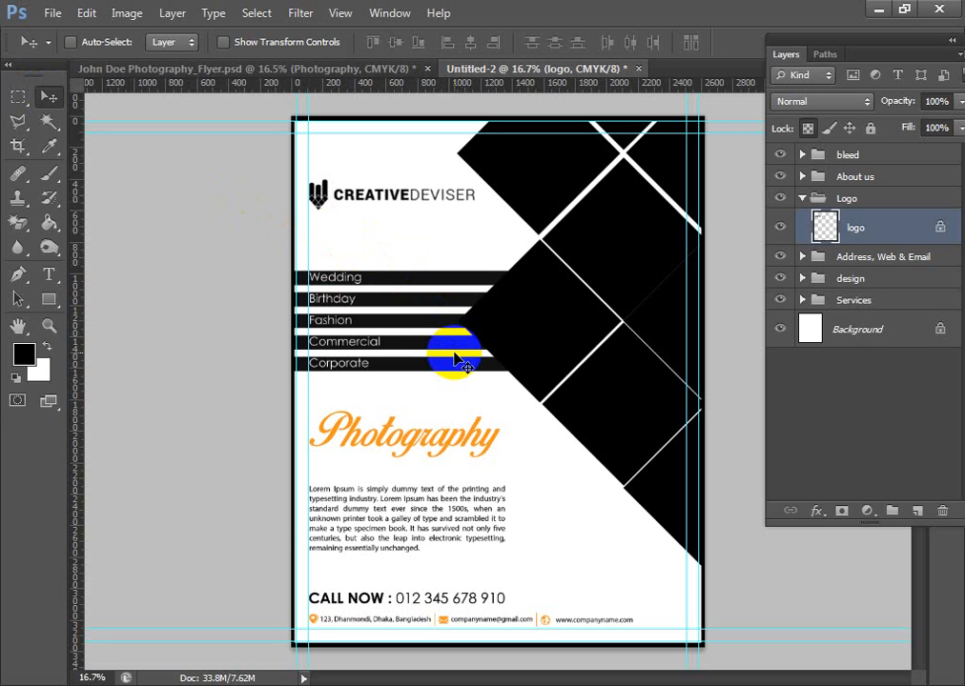
pyautogui.click(825, 199)
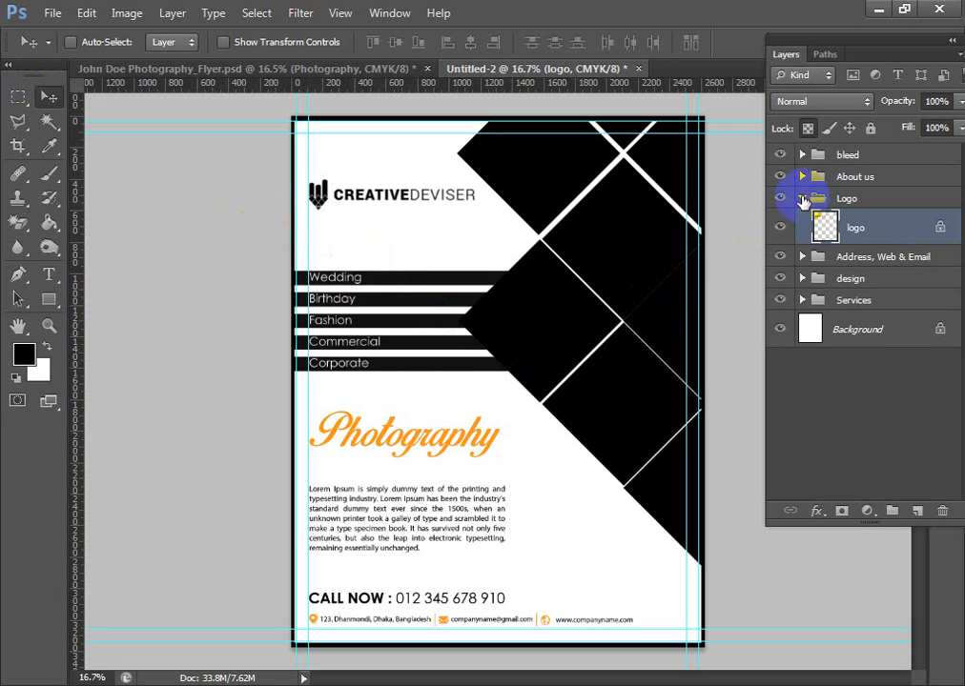
pyautogui.click(802, 199)
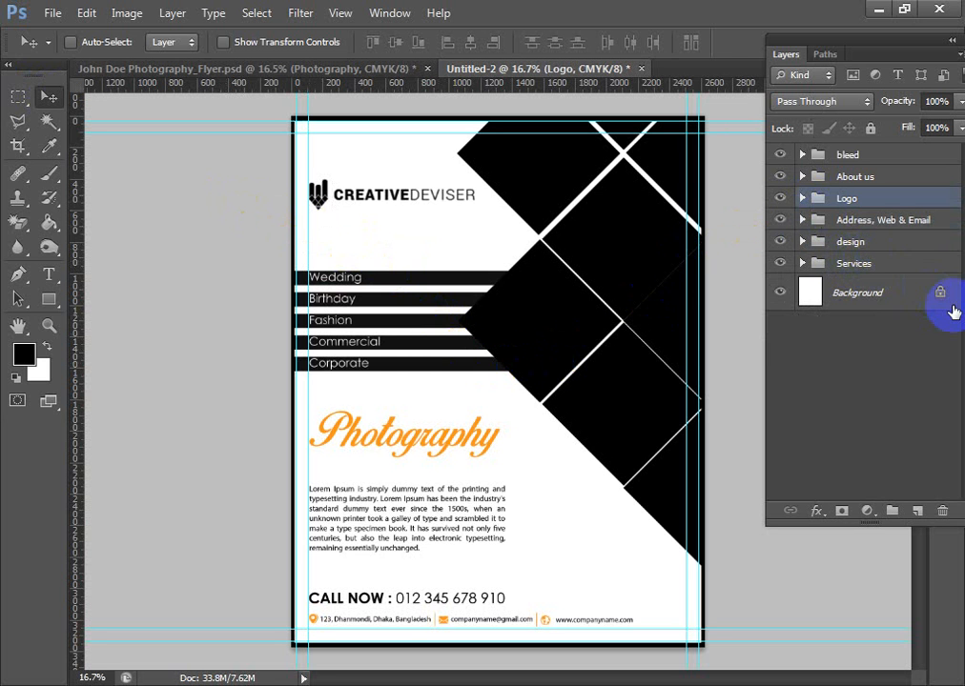
# - Duplicate the Rectangle Lines layer in the Services group and hide the original
pyautogui.click(906, 304)
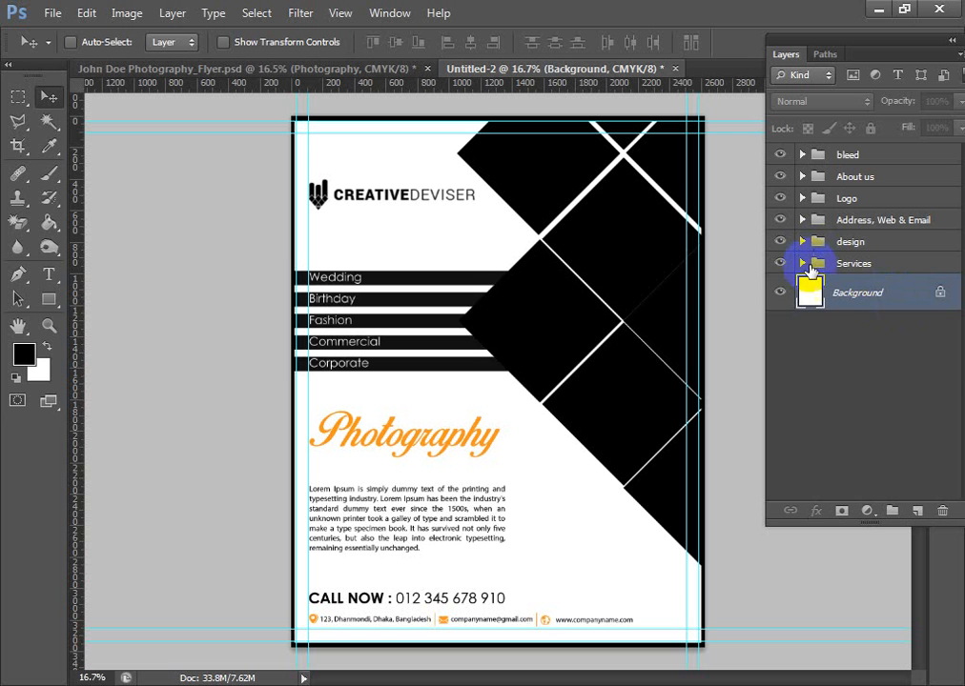
pyautogui.click(802, 263)
pyautogui.click(863, 317)
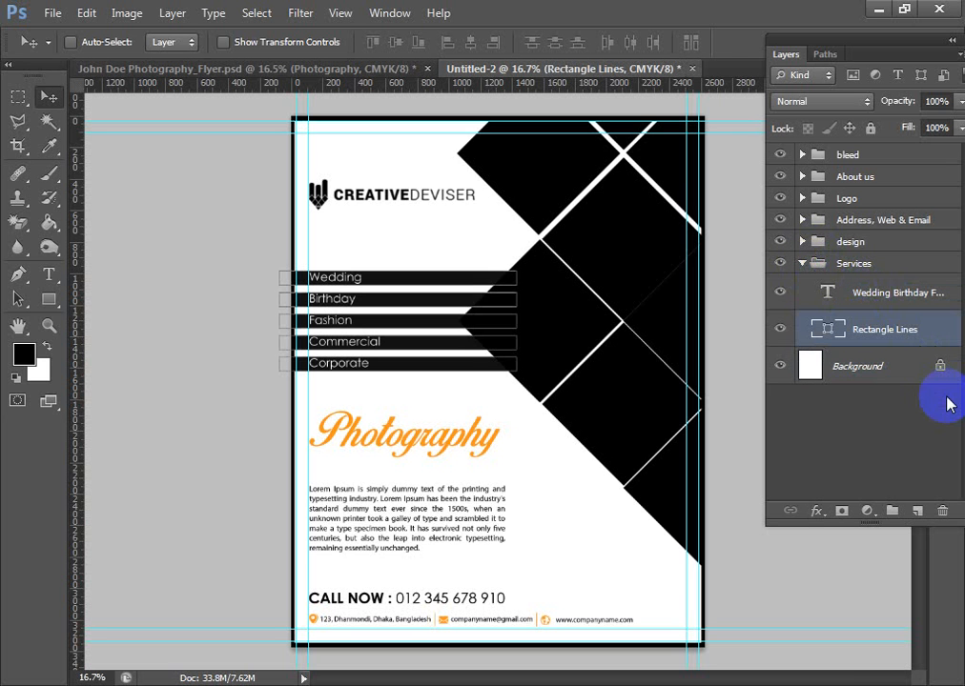
pyautogui.hotkey('ctrl', 'j')
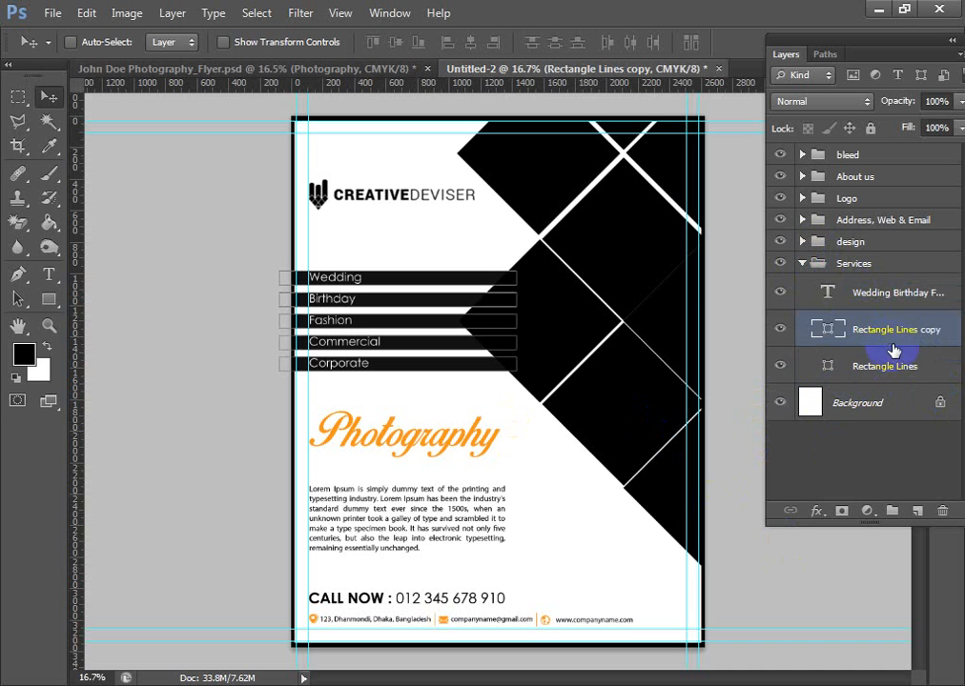
pyautogui.click(779, 366)
pyautogui.click(802, 263)
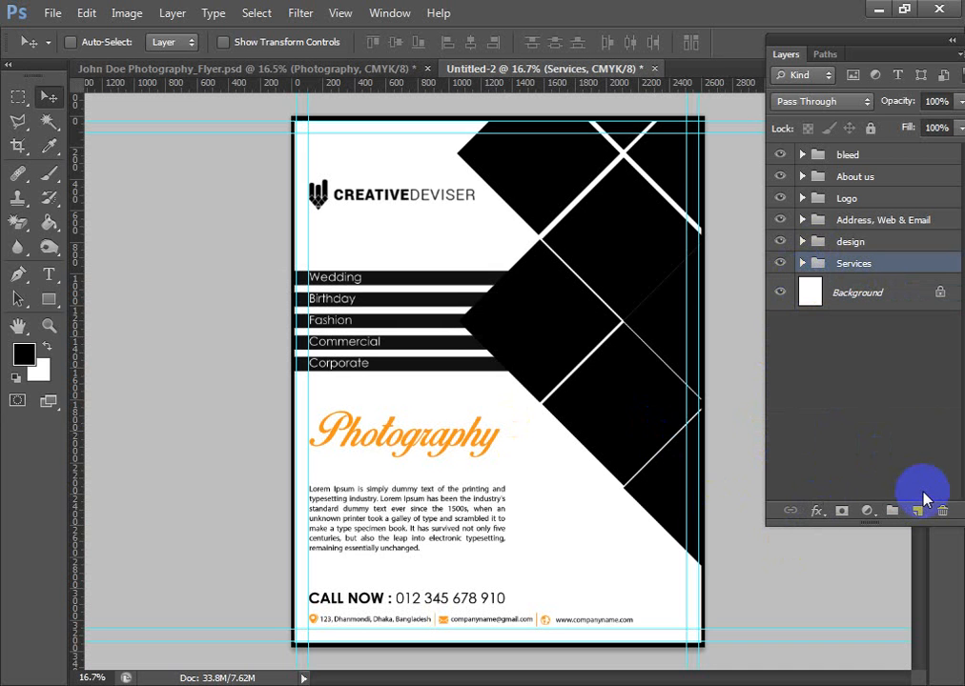
pyautogui.click(801, 263)
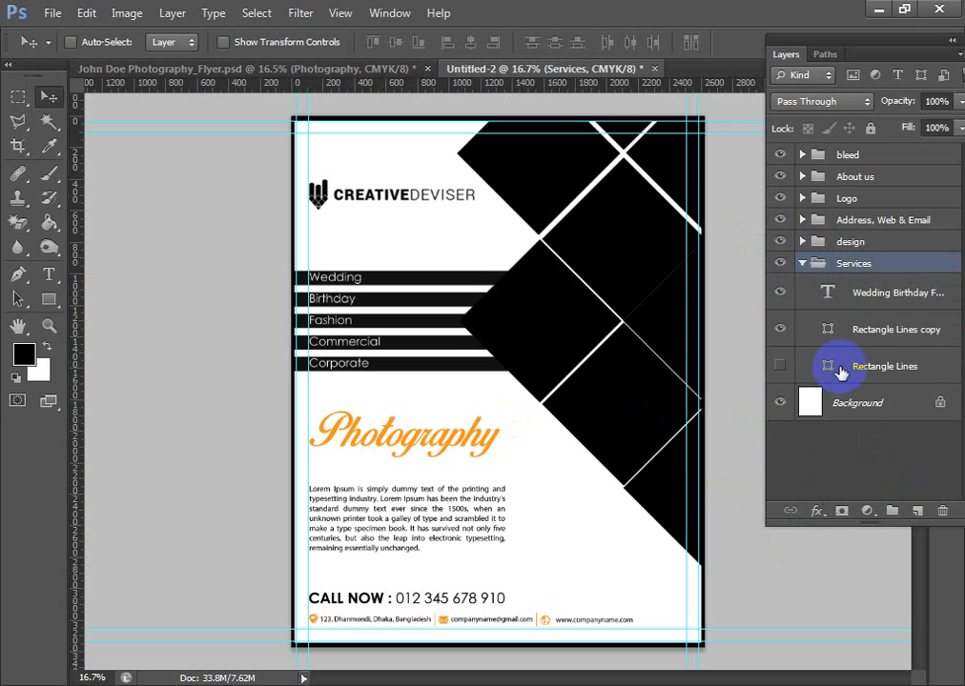
# - Delete the hidden original Rectangle Lines layer and collapse the Services group
pyautogui.click(827, 366)
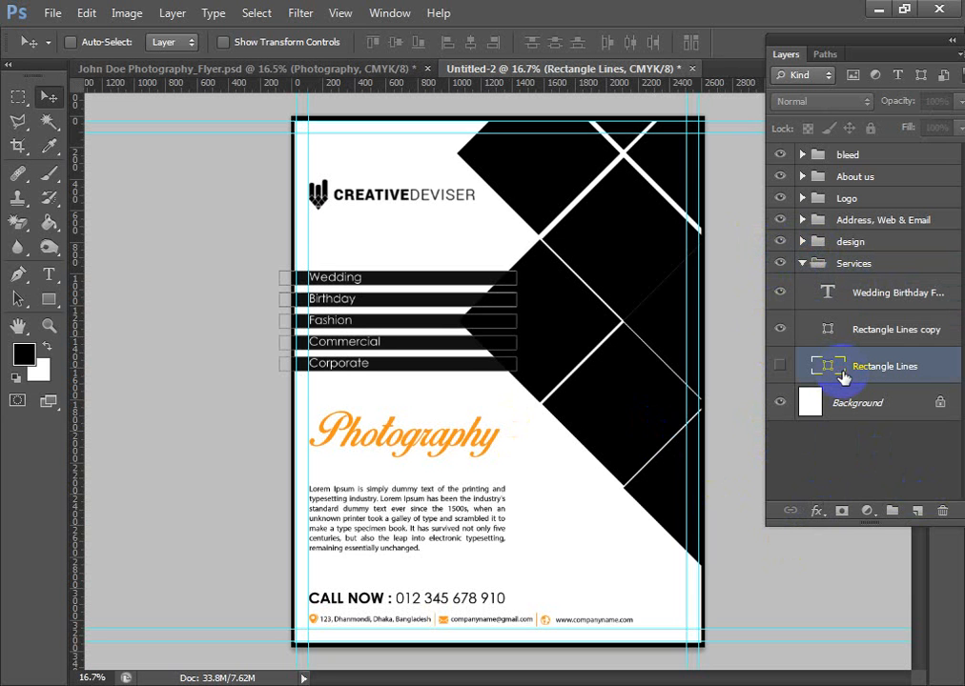
pyautogui.click(941, 510)
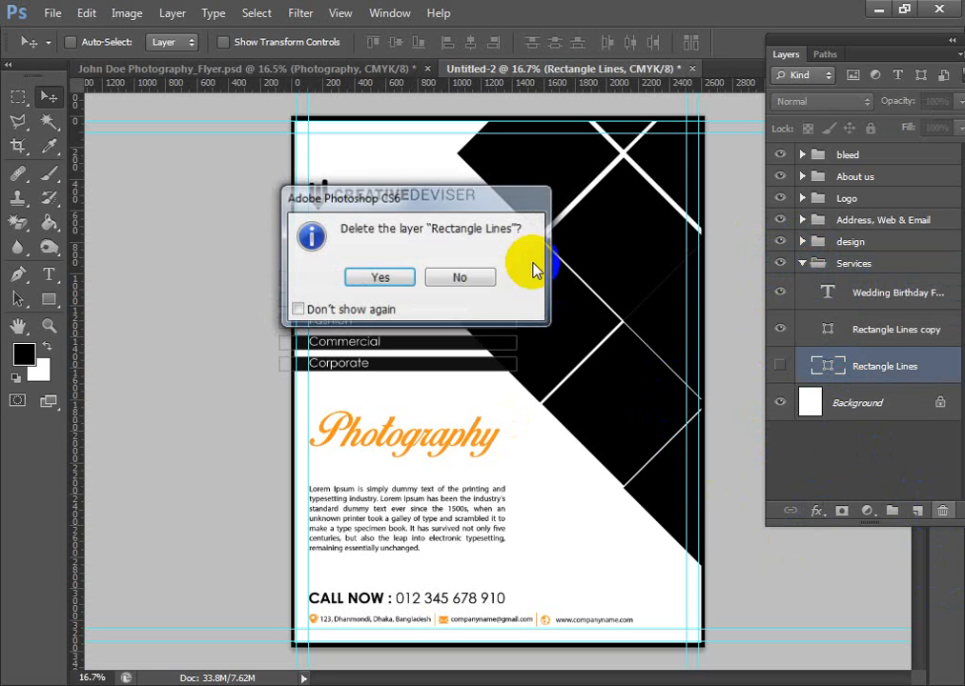
pyautogui.click(378, 276)
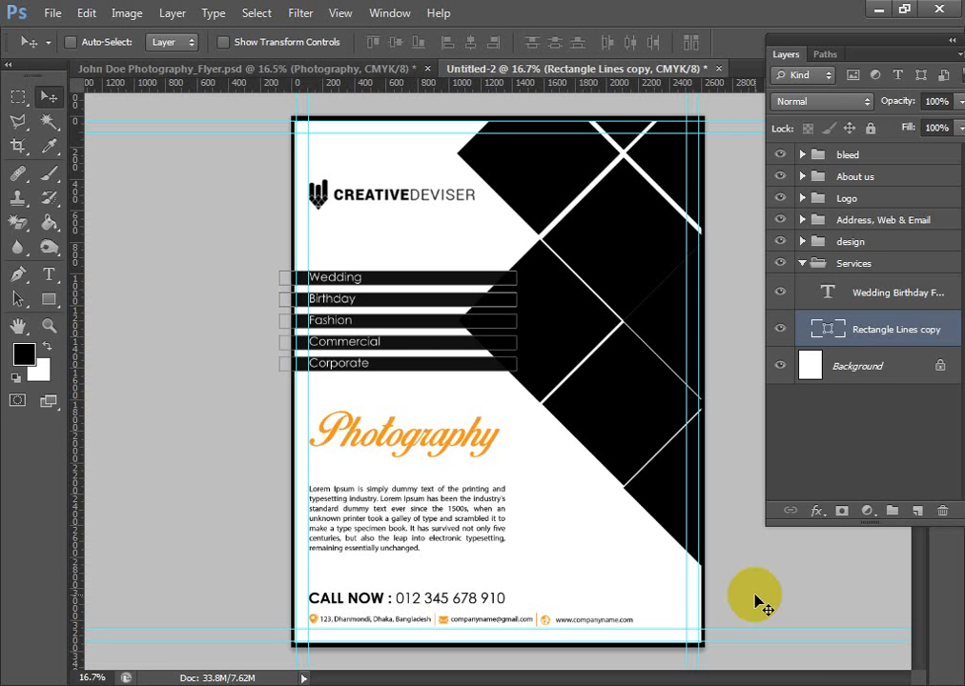
pyautogui.click(801, 263)
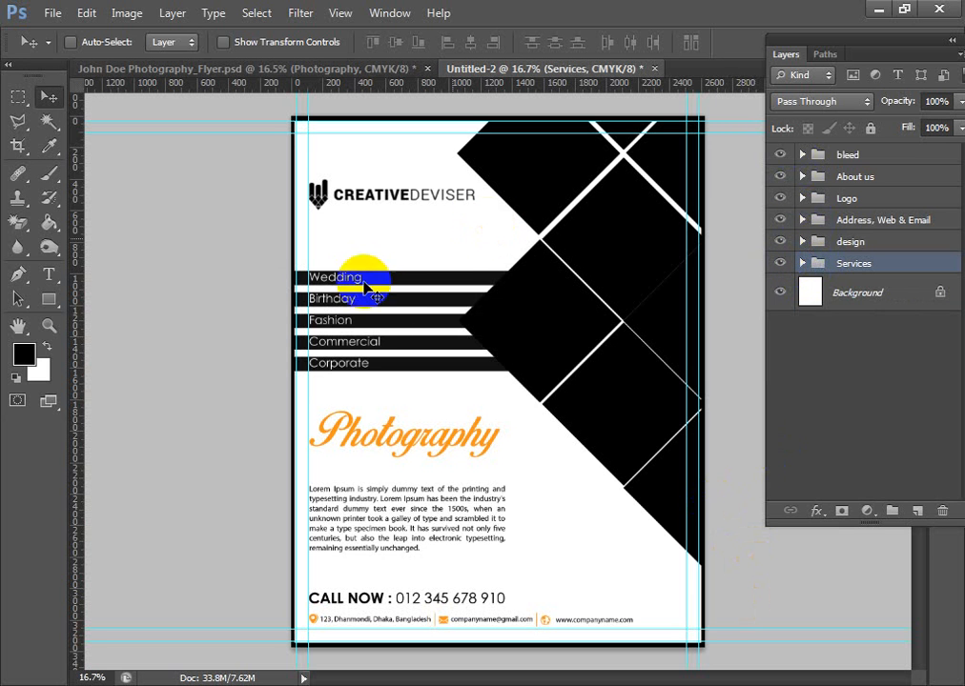
# - Recolour the Rectangle 1 border in the bleed group to red, hex f60617
pyautogui.click(804, 154)
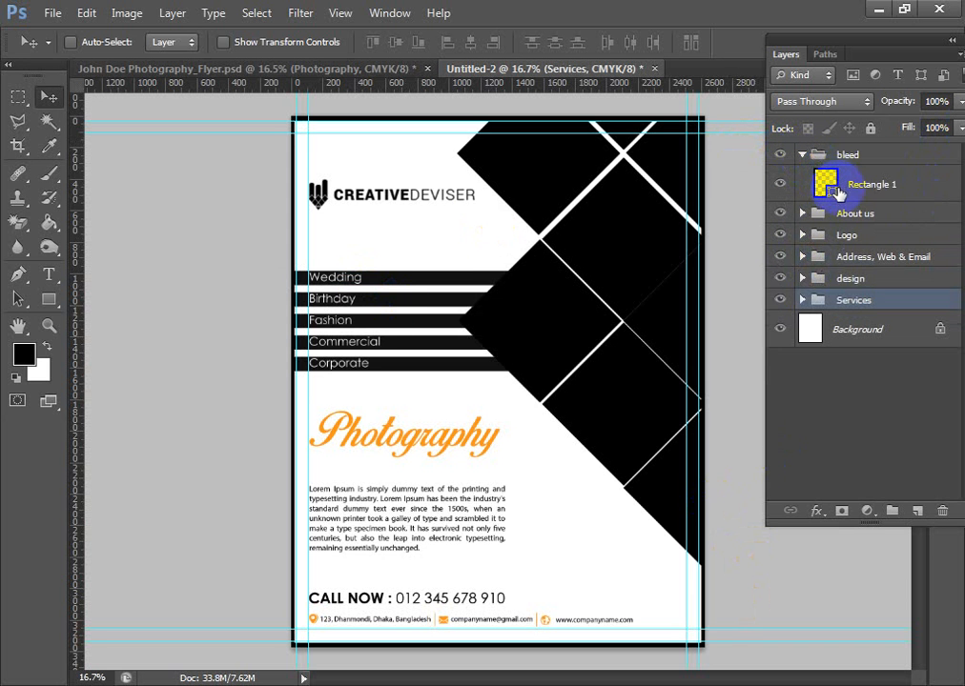
pyautogui.click(829, 192)
pyautogui.doubleClick(829, 193)
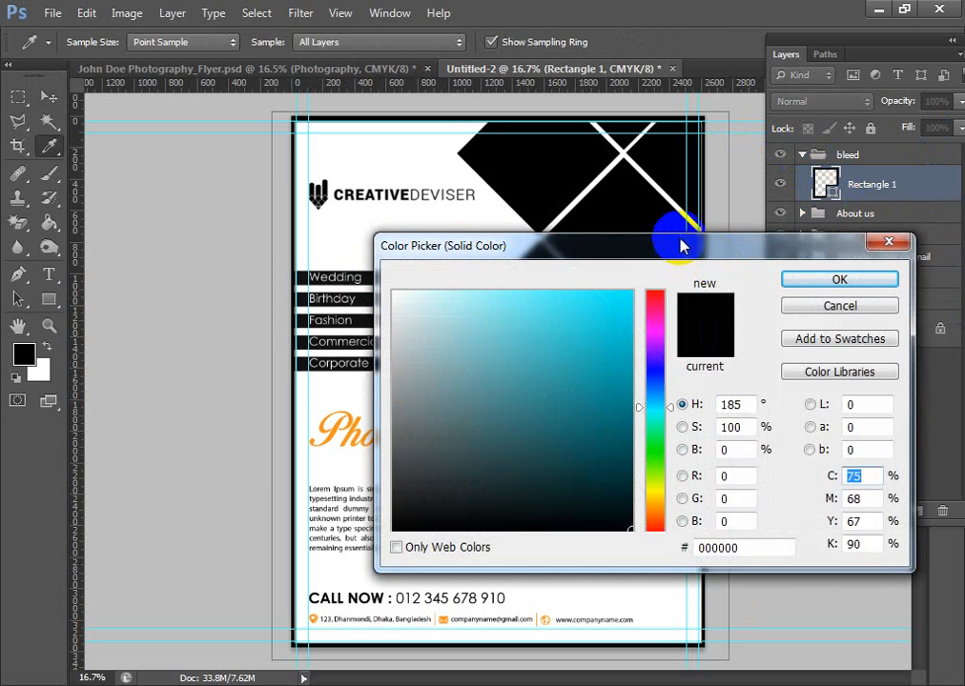
pyautogui.moveTo(667, 243); pyautogui.dragTo(685, 198)
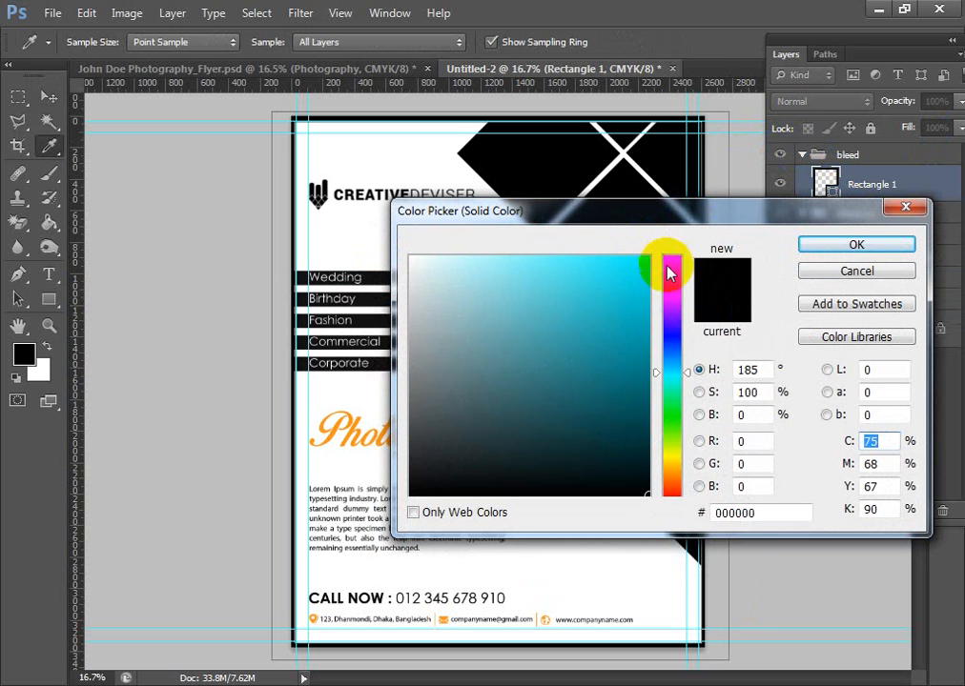
pyautogui.click(672, 260)
pyautogui.click(644, 262)
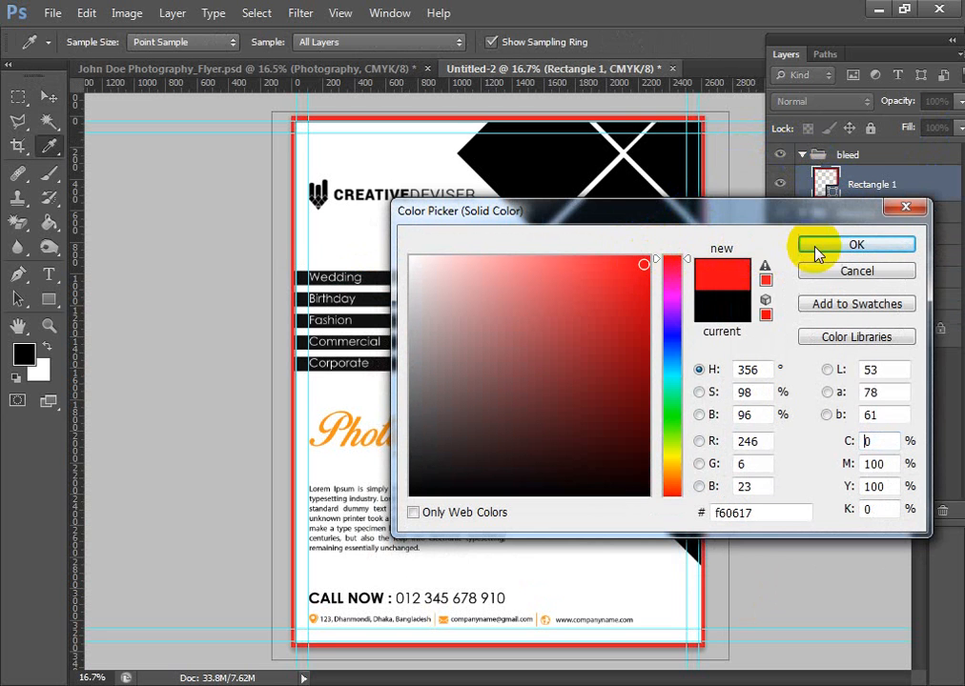
pyautogui.click(856, 245)
pyautogui.click(49, 96)
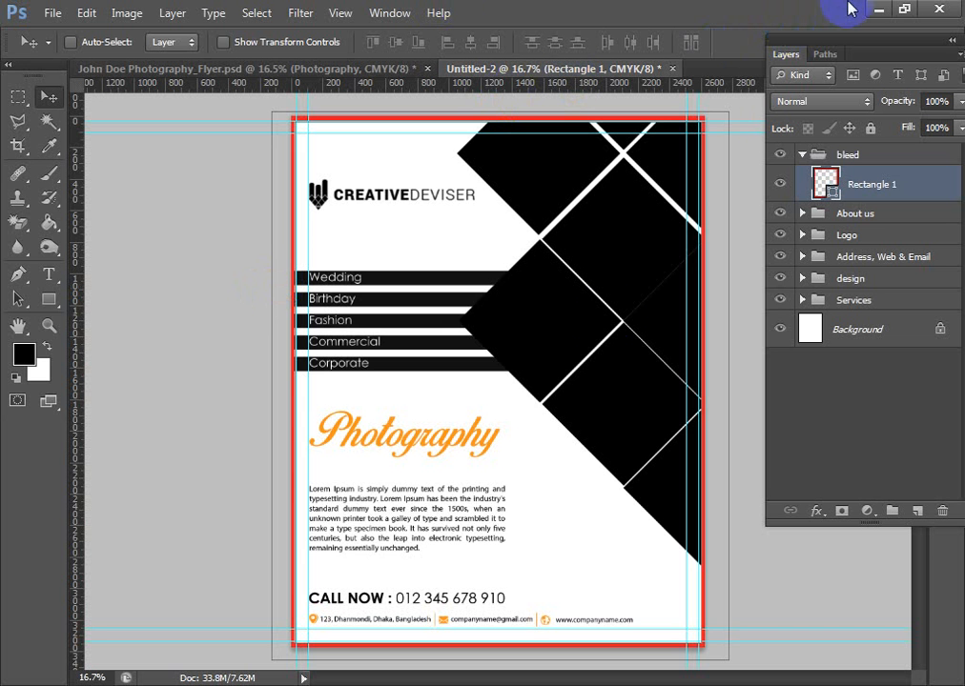
pyautogui.click(878, 9)
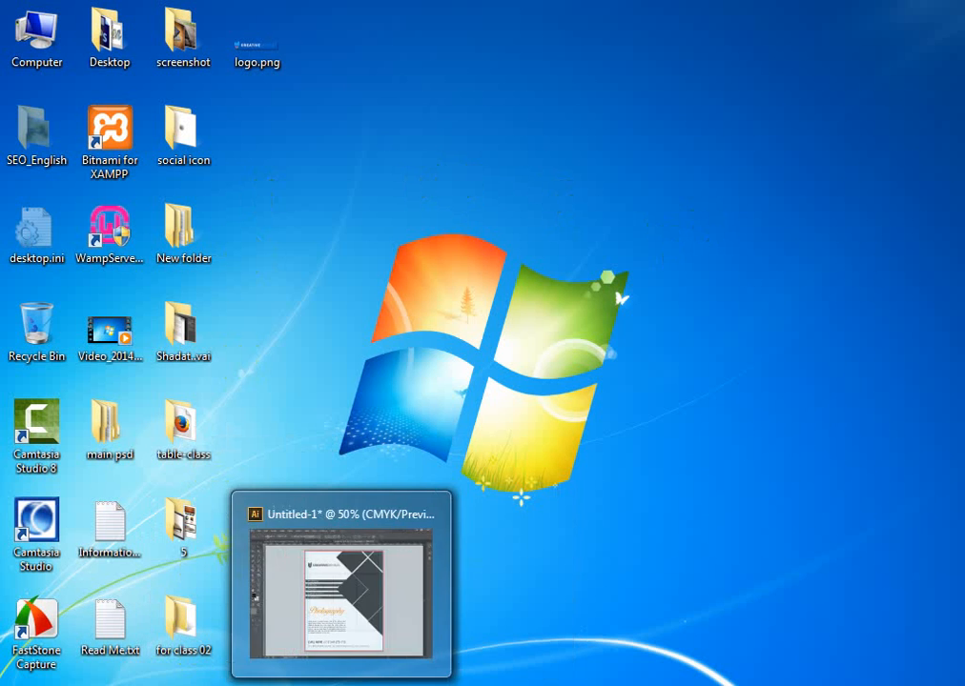
pyautogui.click(334, 684)
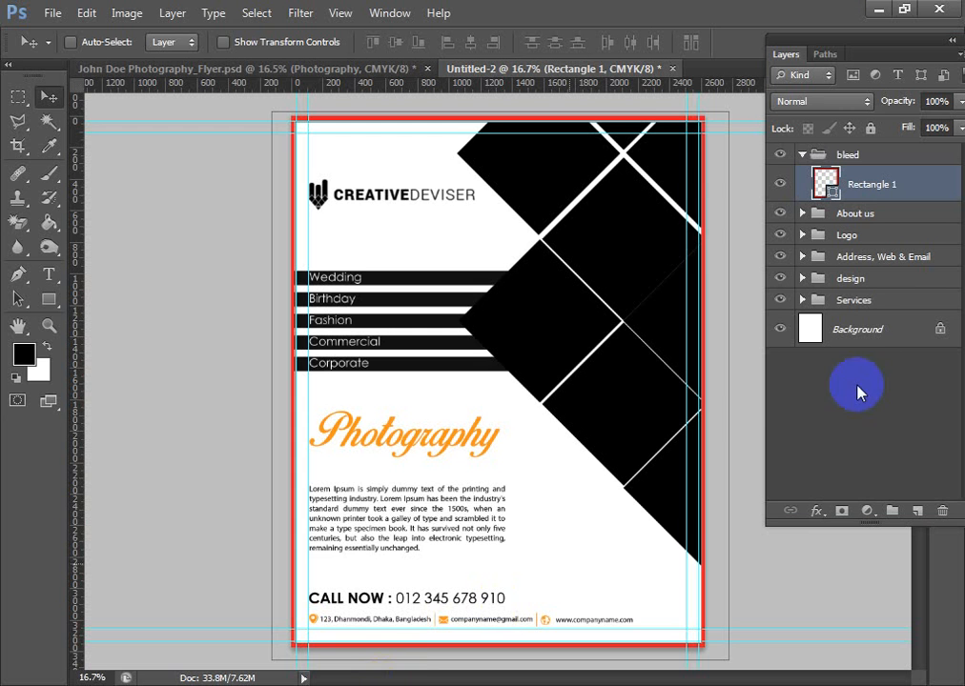
# - Convert the locked Background into a regular layer with the default name Layer 0
pyautogui.click(858, 332)
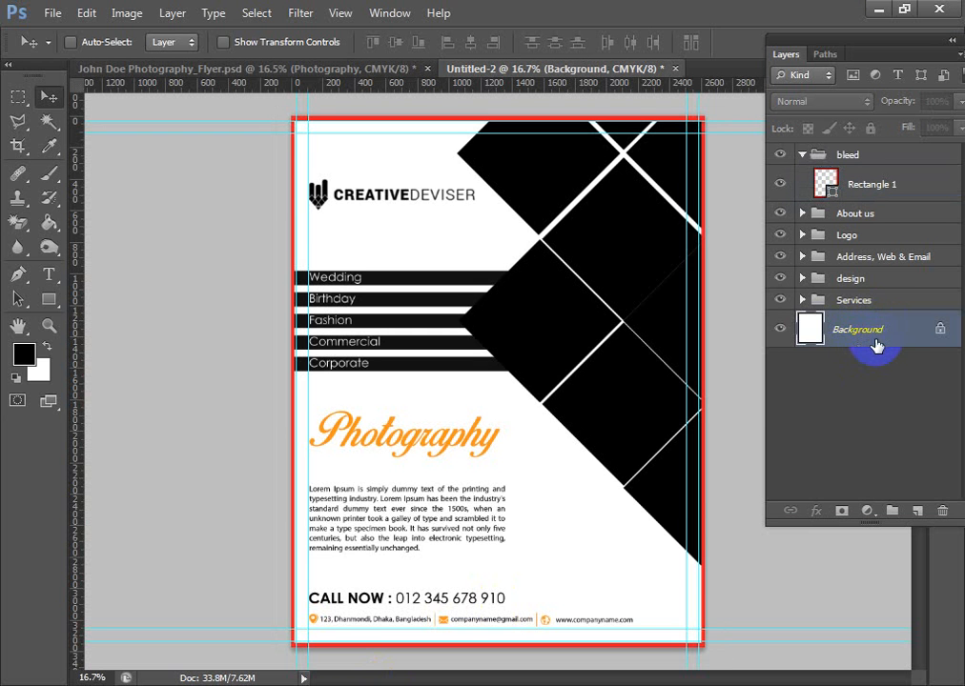
pyautogui.doubleClick(939, 329)
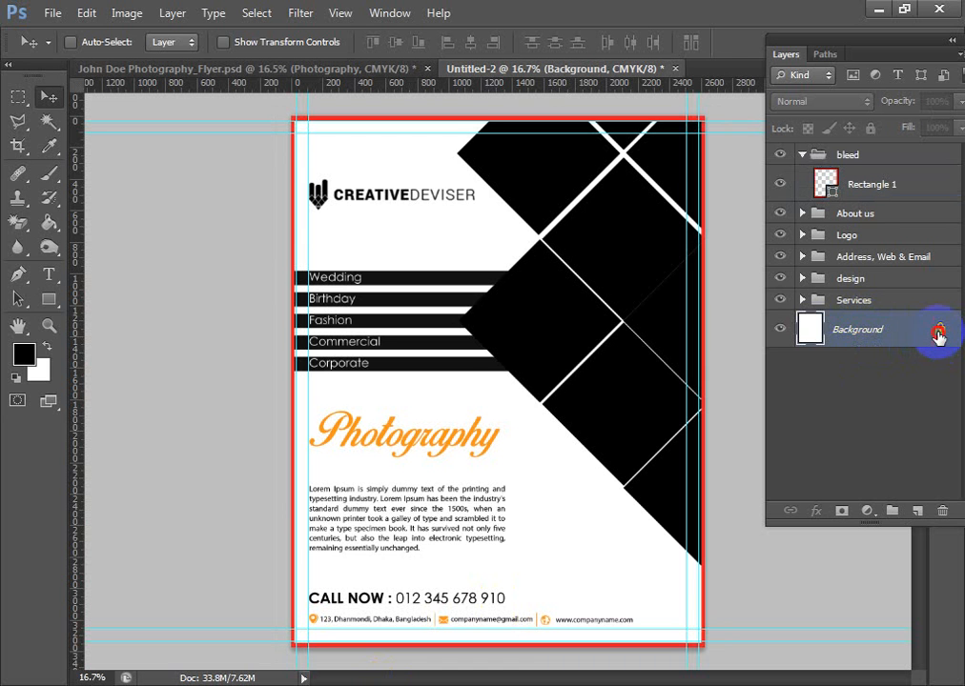
pyautogui.press('Return')
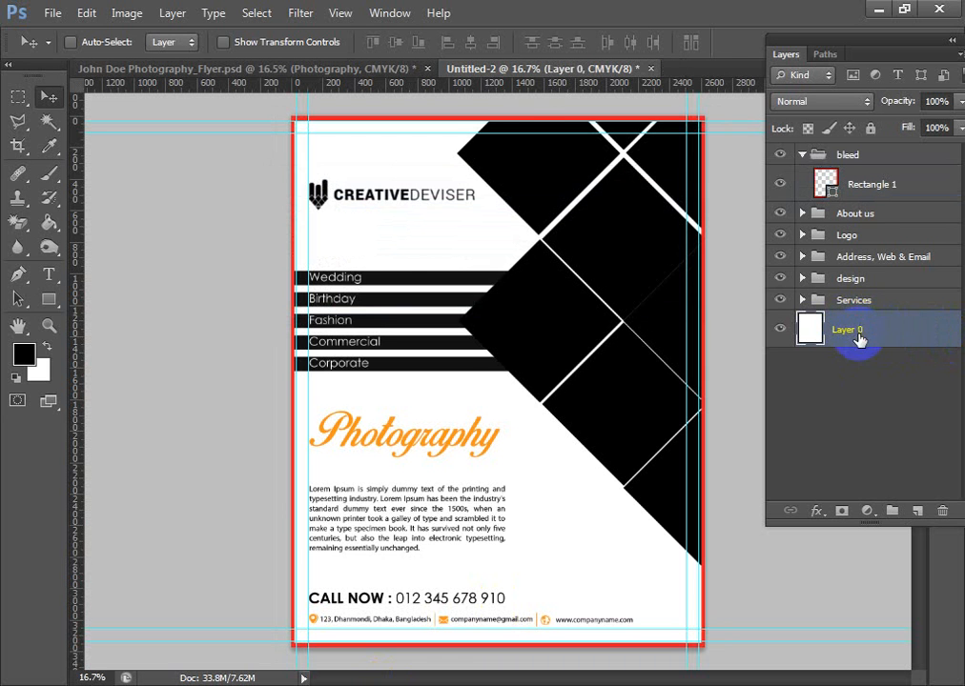
# - Put Layer 0 in its own group, name the group bg and collapse it
pyautogui.hotkey('ctrl', 'g')
pyautogui.doubleClick(853, 323)
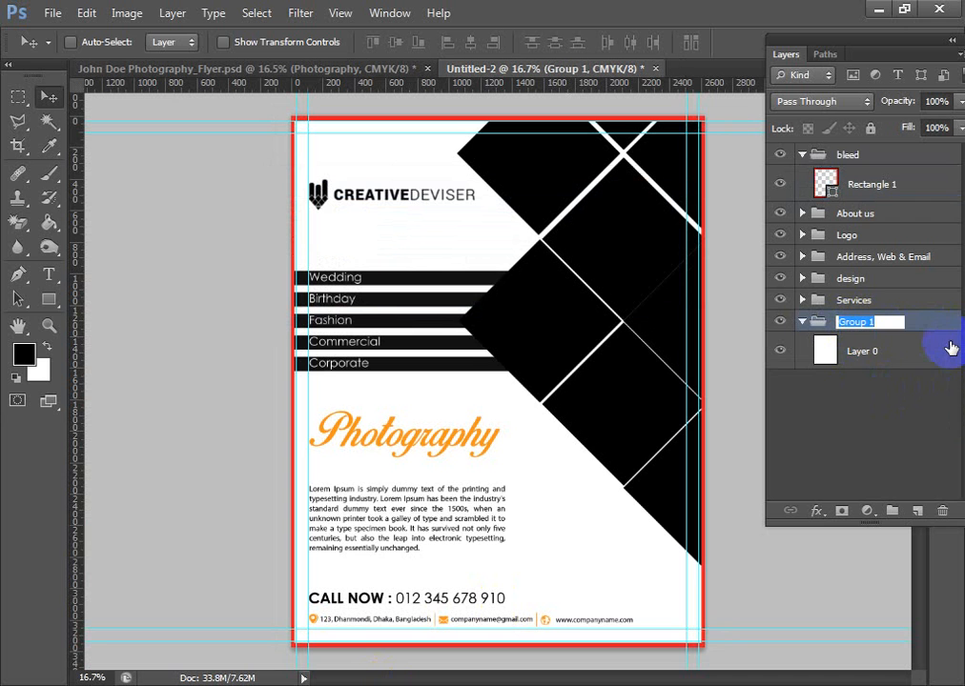
pyautogui.click(922, 362)
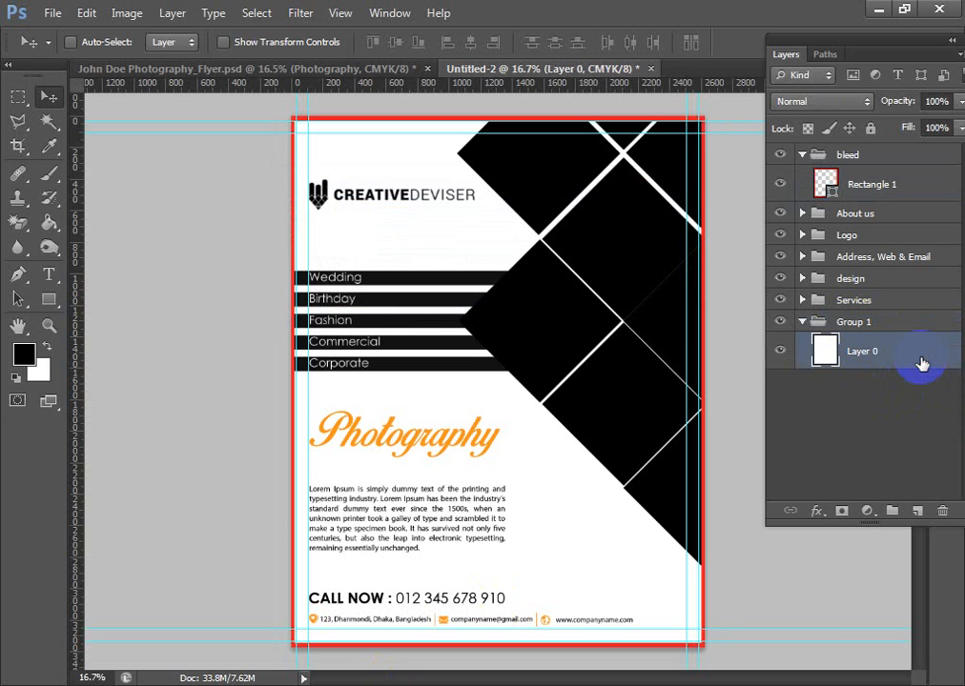
pyautogui.doubleClick(863, 352)
pyautogui.doubleClick(855, 323)
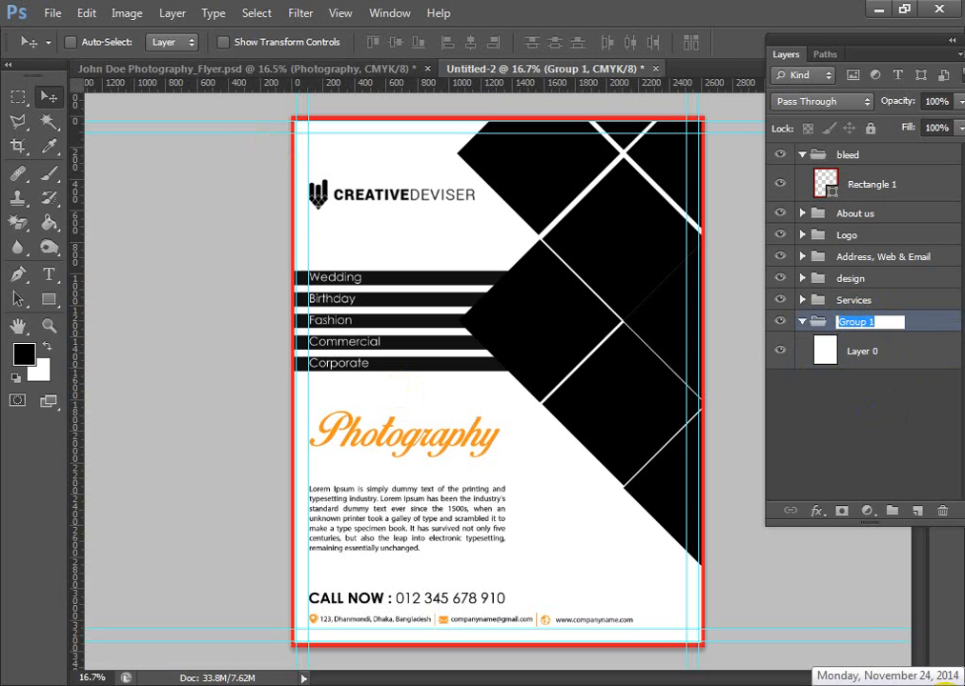
pyautogui.write('bg')
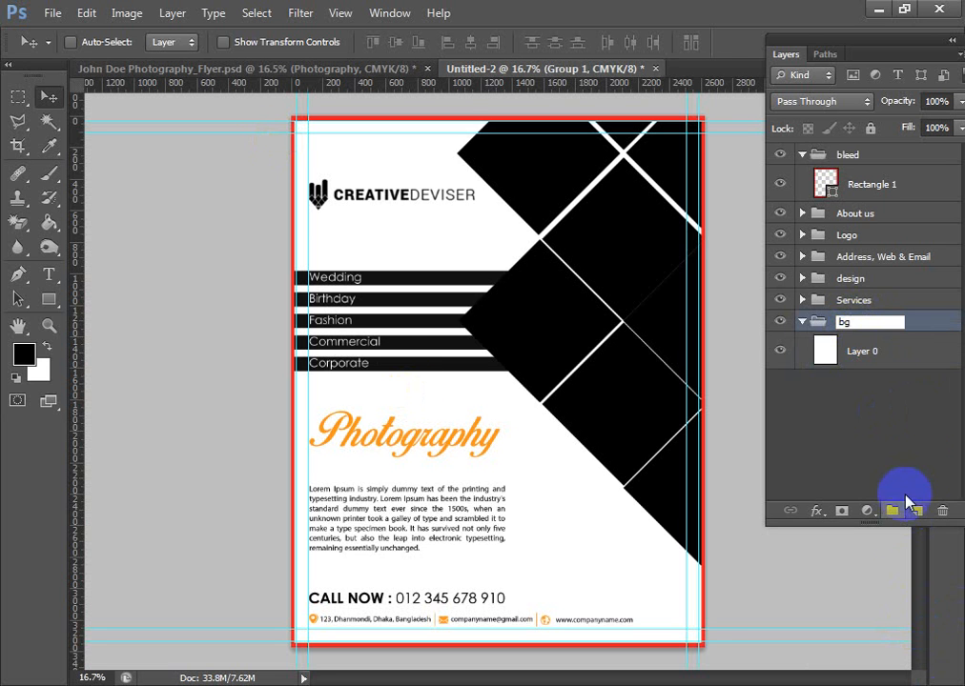
pyautogui.click(826, 359)
pyautogui.click(802, 322)
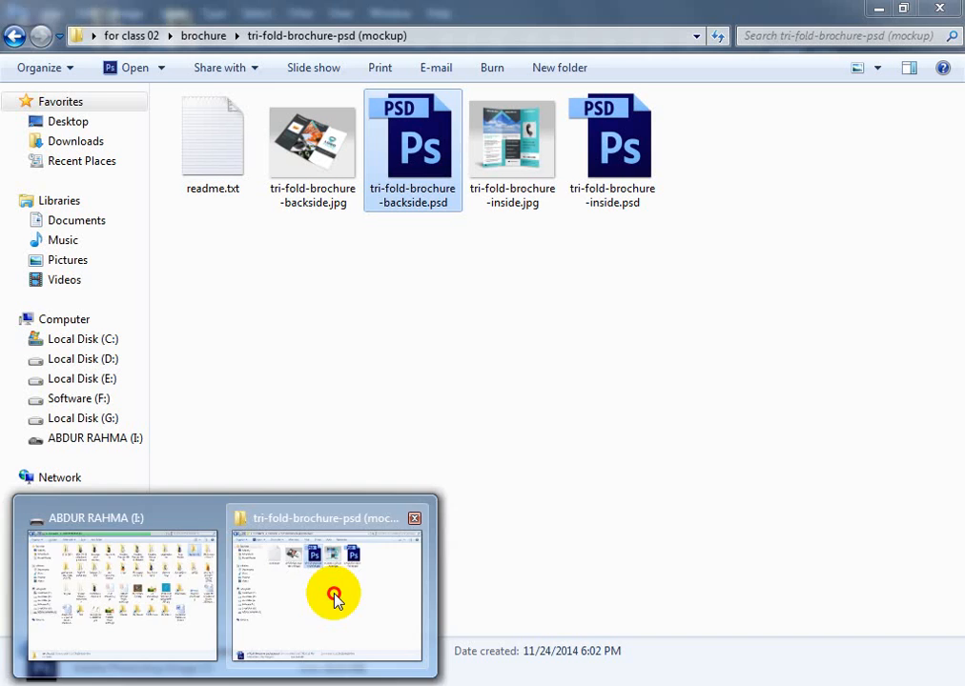
# - Open Poster Frame PSD MockUp.psd from the Flyer, Poster (mockup) folder with layers kept, and check its design layer by toggling visibility
pyautogui.click(334, 596)
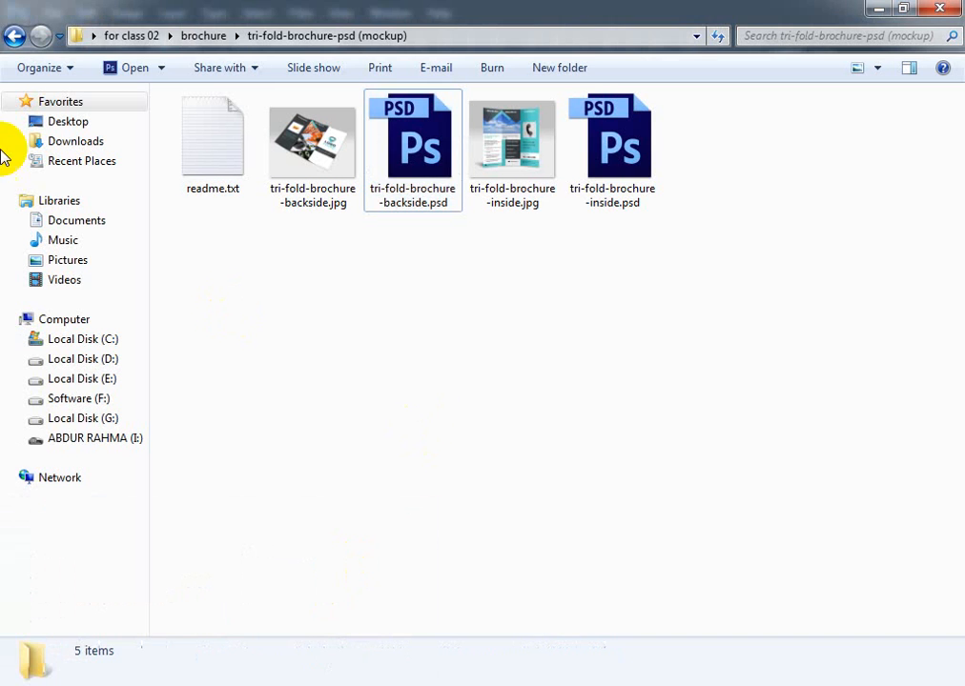
pyautogui.click(15, 37)
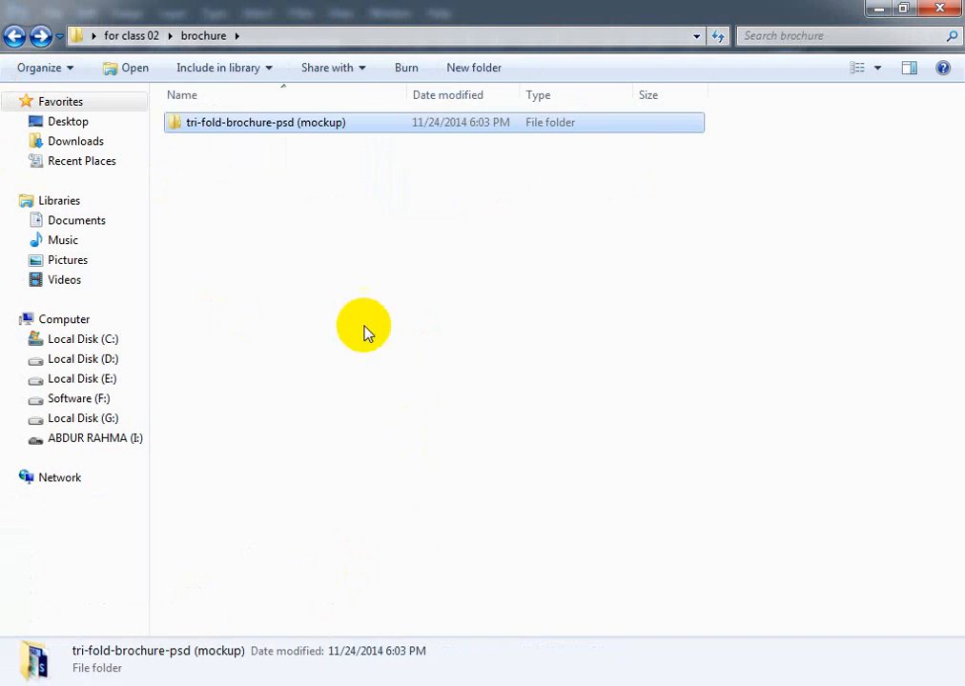
pyautogui.click(16, 37)
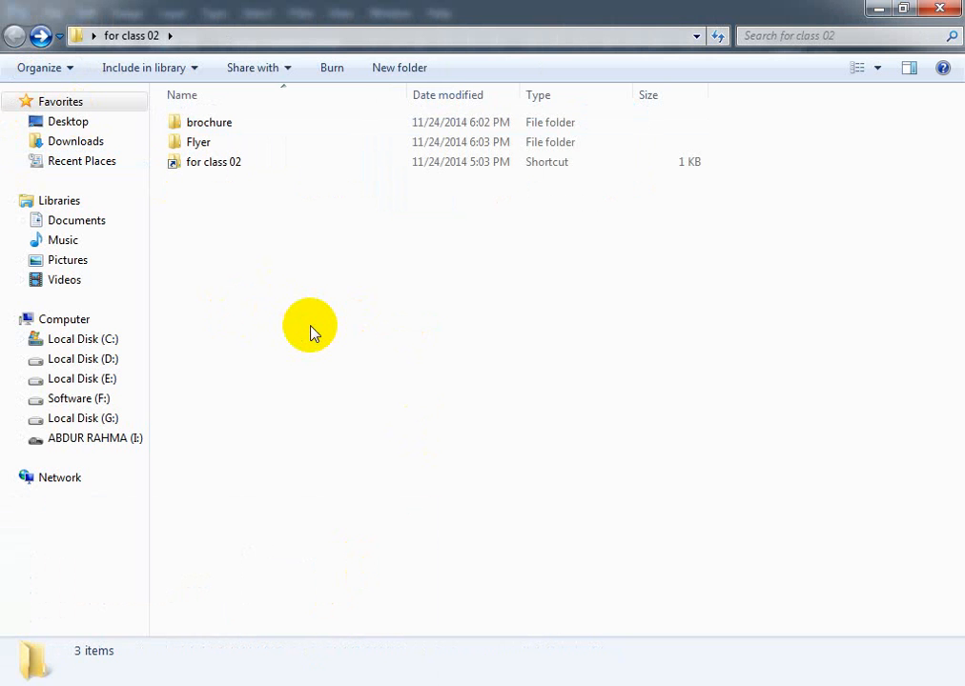
pyautogui.doubleClick(196, 144)
pyautogui.doubleClick(233, 186)
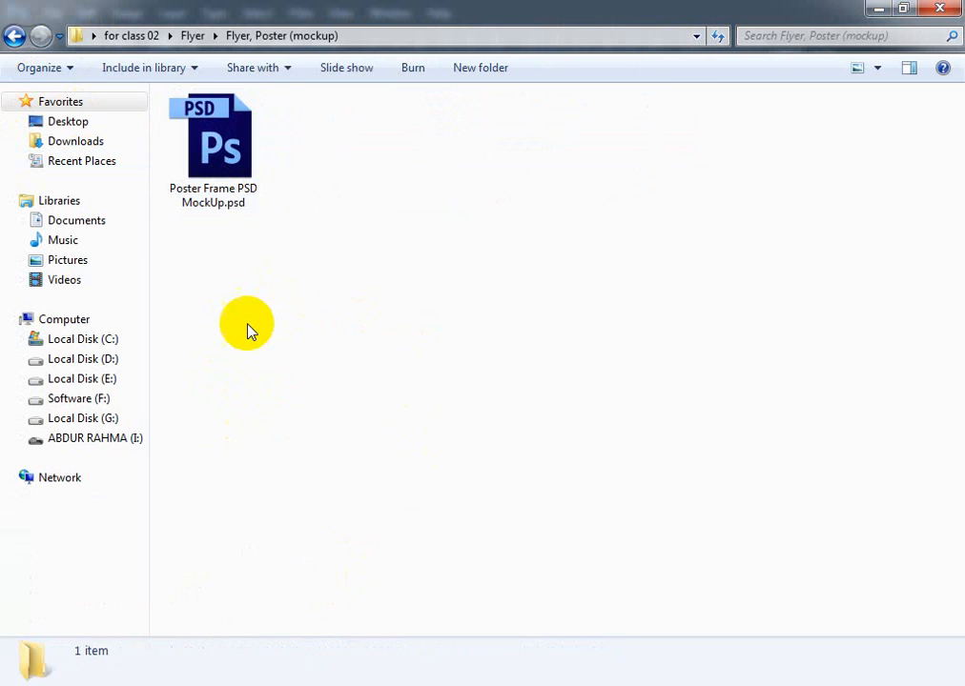
pyautogui.click(215, 153)
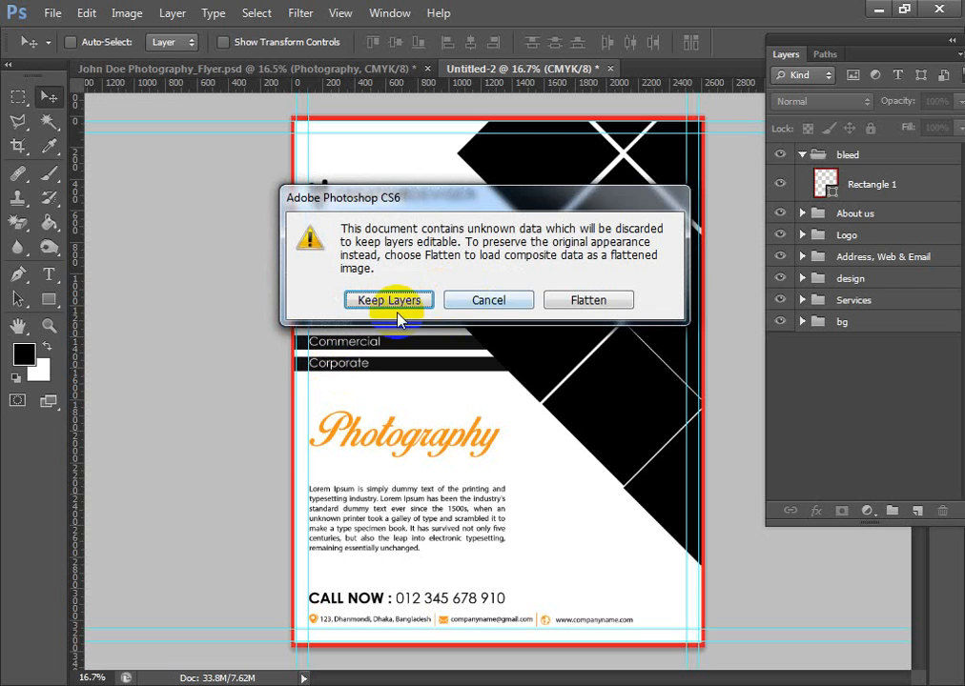
pyautogui.click(386, 299)
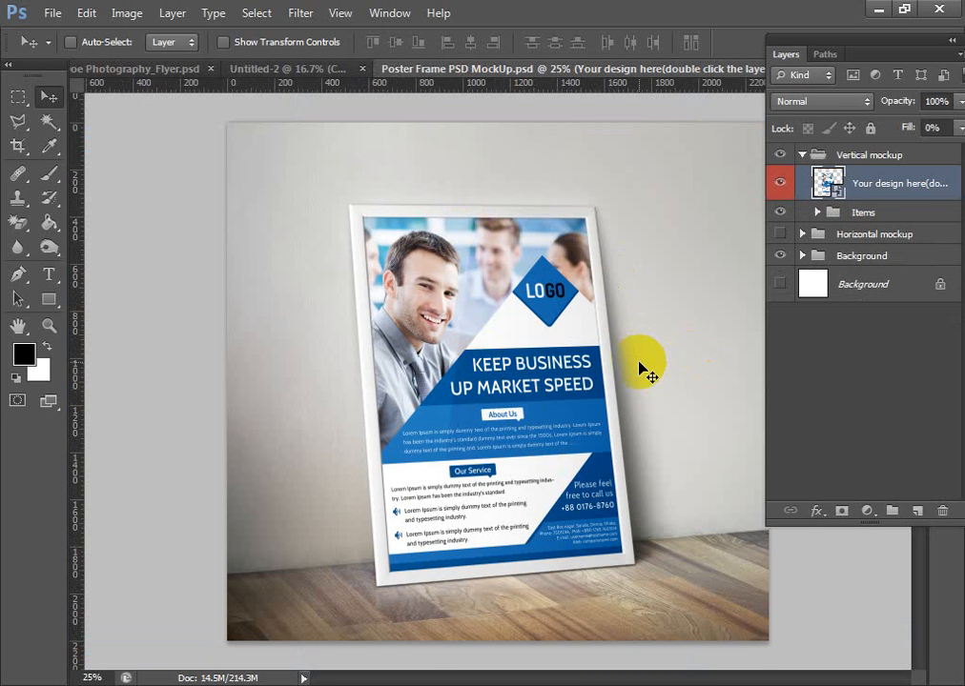
pyautogui.click(774, 188)
pyautogui.click(776, 189)
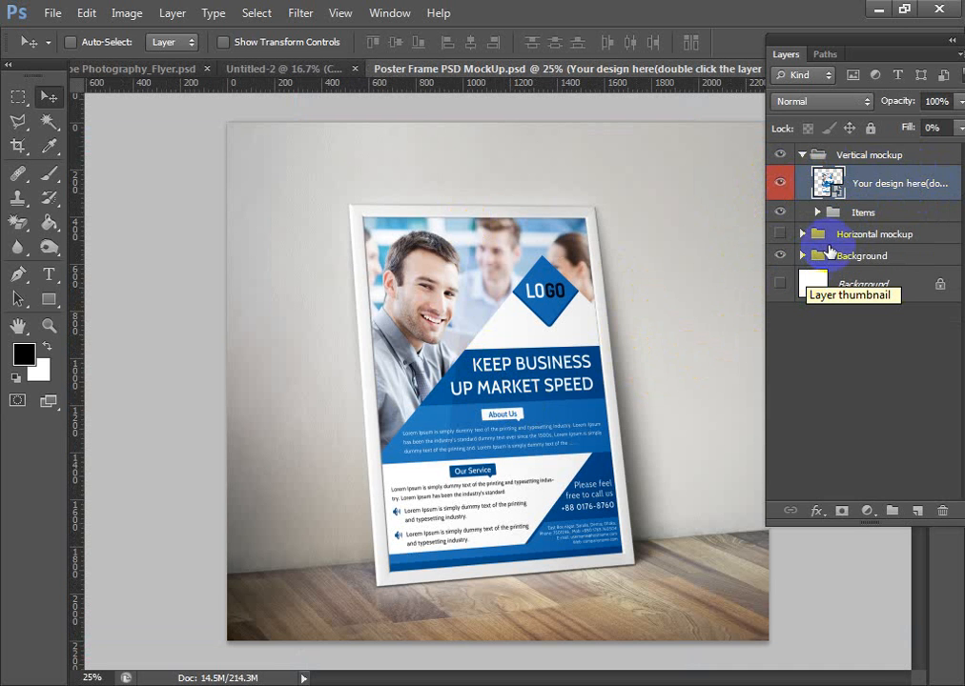
# - Select the area inside the red bleed border of the Untitled-2 flyer with a rectangular marquee and copy it merged
pyautogui.click(282, 66)
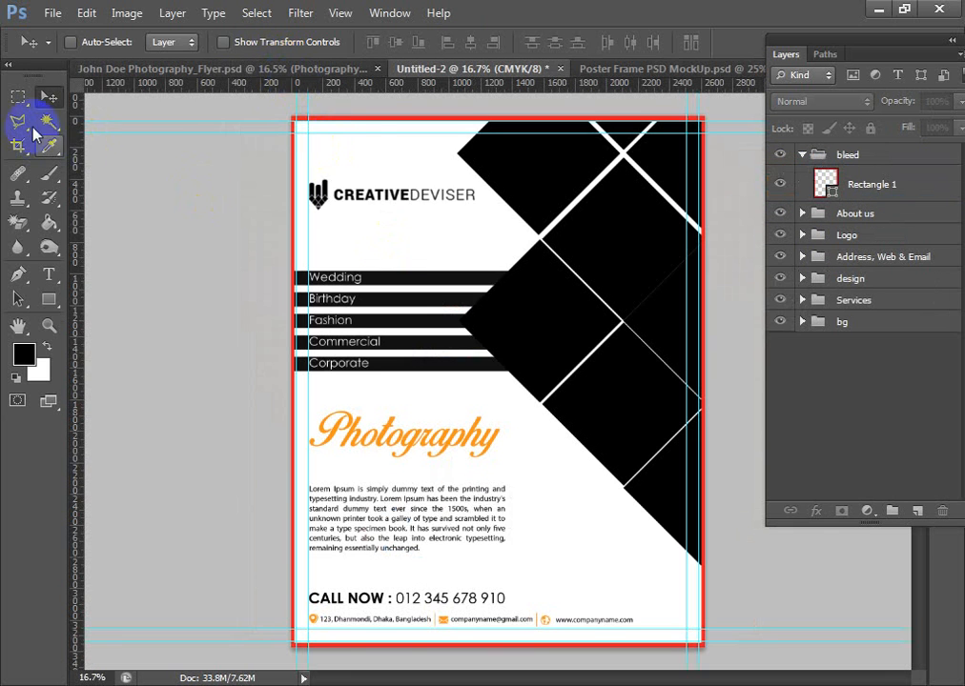
pyautogui.click(17, 96)
pyautogui.moveTo(299, 152); pyautogui.dragTo(697, 640)
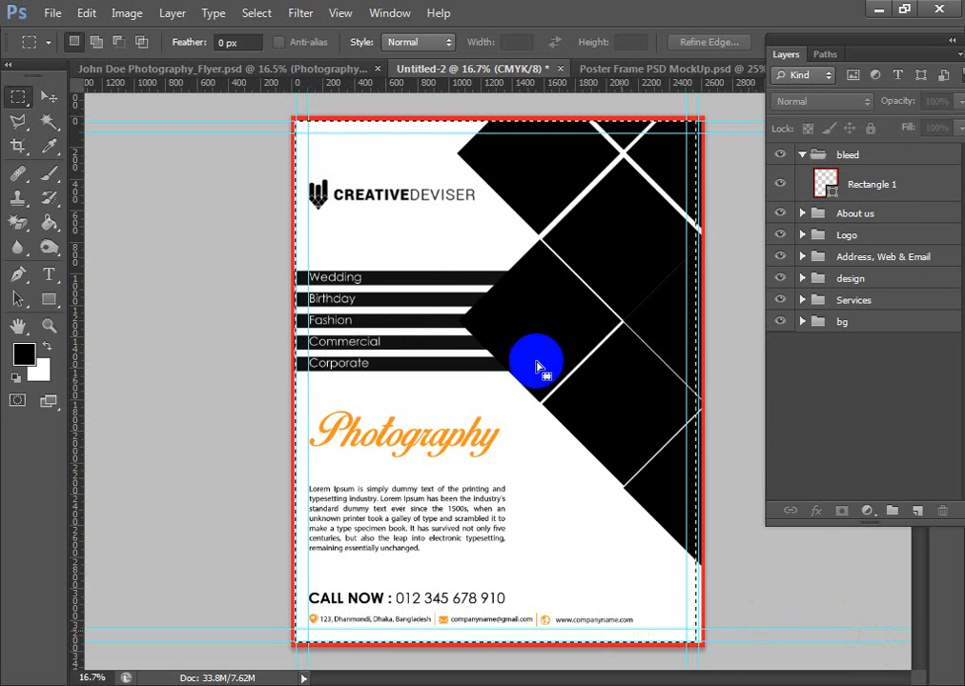
# - Open the Your design here smart object of the poster mockup with layers kept and paste the copied flyer into it
pyautogui.click(641, 67)
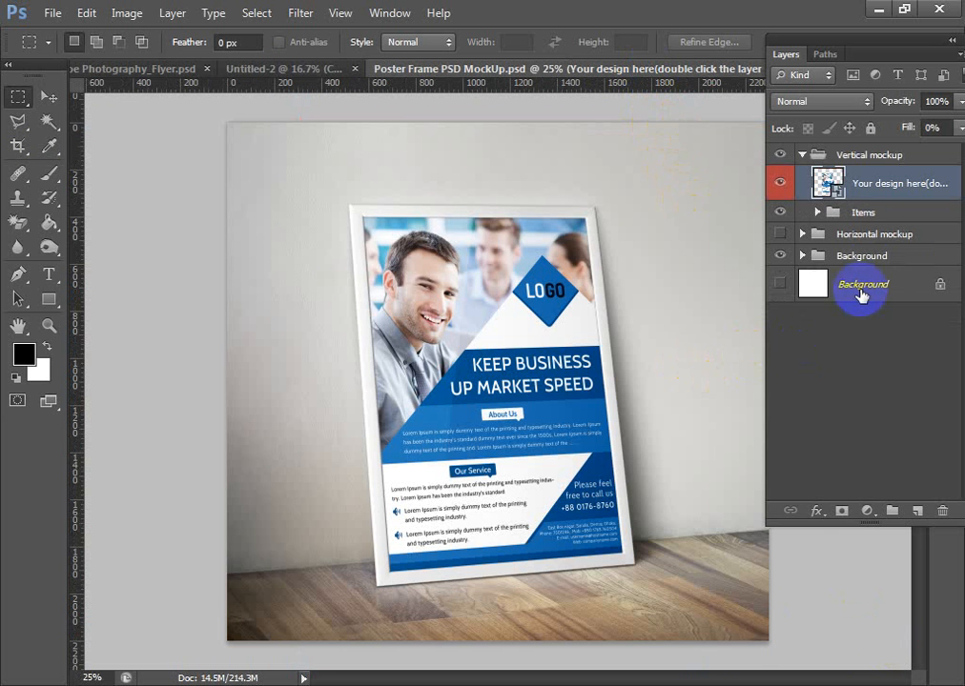
pyautogui.click(829, 188)
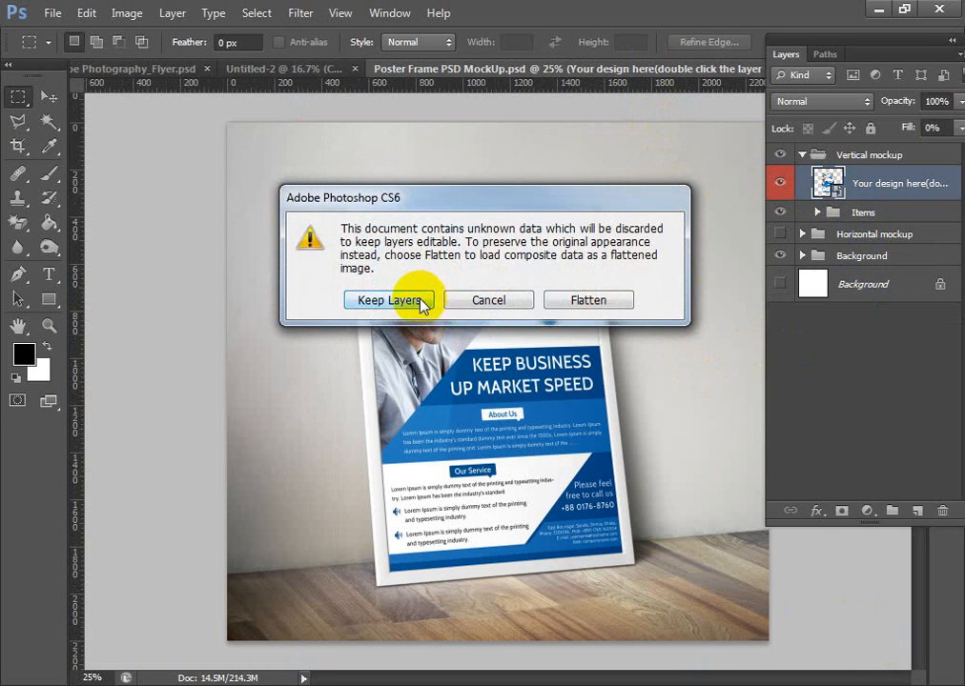
pyautogui.click(422, 301)
pyautogui.click(459, 286)
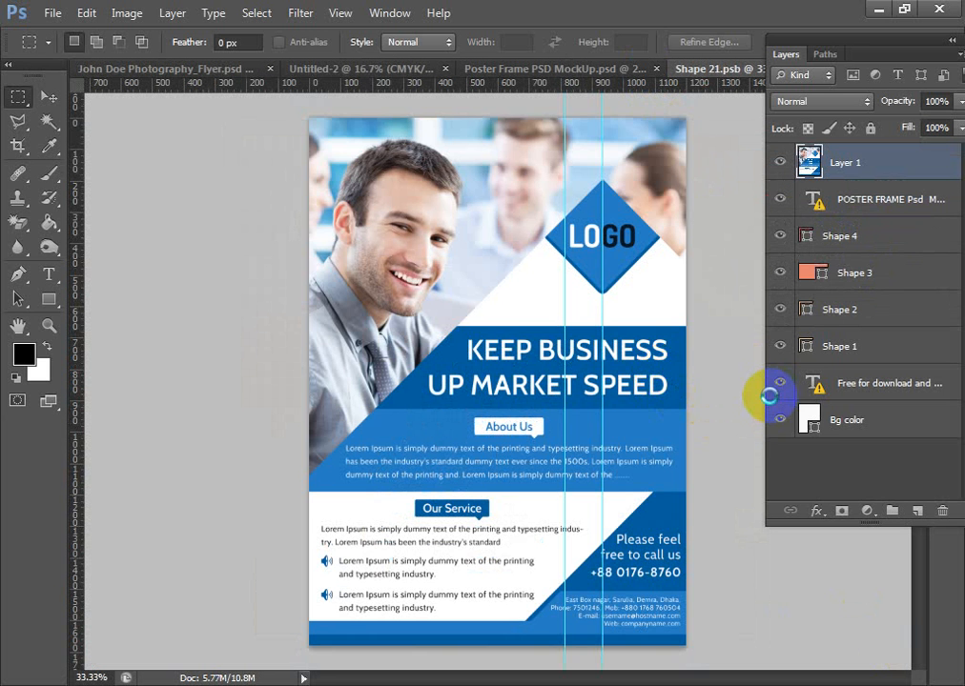
pyautogui.hotkey('ctrl', 'v')
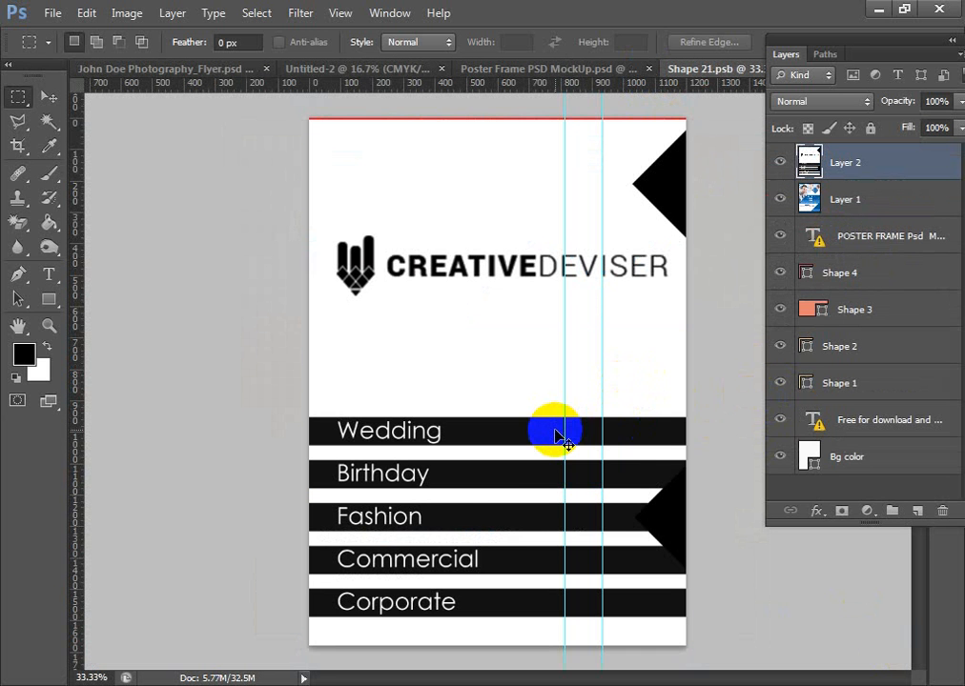
# - Scale the pasted flyer layer proportionally to about 45% and align it with the upper-left corner of the smart object canvas
pyautogui.hotkey('ctrl', 't')
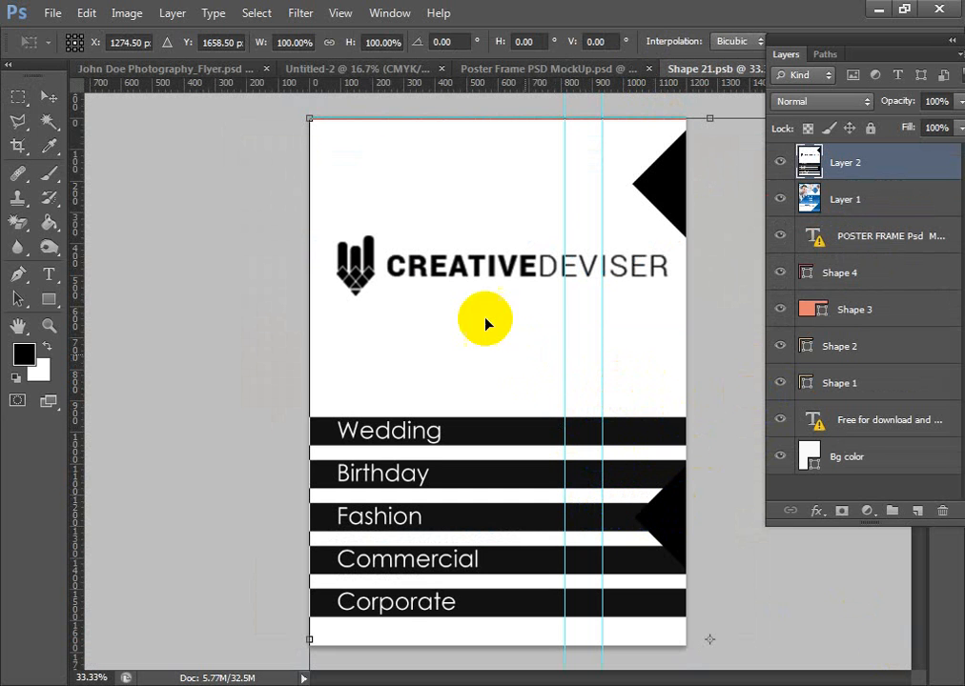
pyautogui.moveTo(304, 117); pyautogui.dragTo(464, 354)
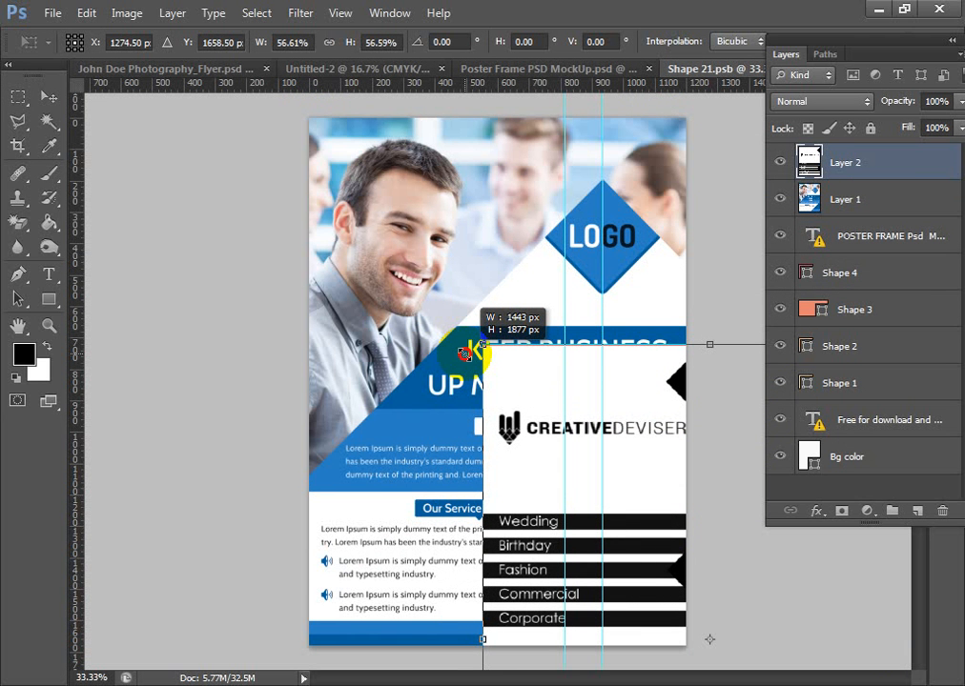
pyautogui.moveTo(464, 353); pyautogui.dragTo(511, 413)
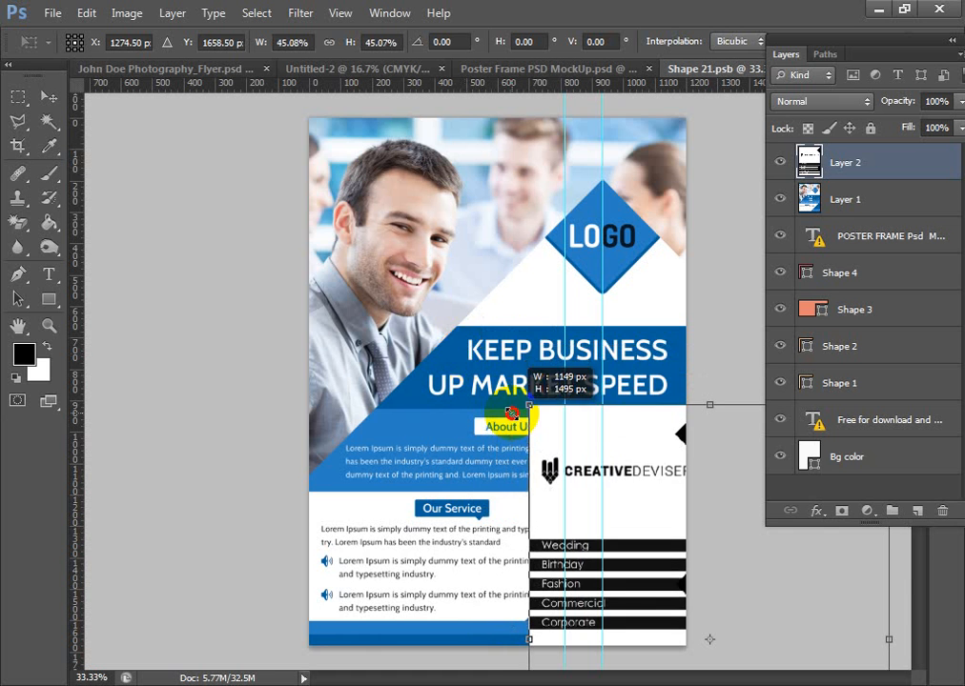
pyautogui.moveTo(643, 515); pyautogui.dragTo(422, 237)
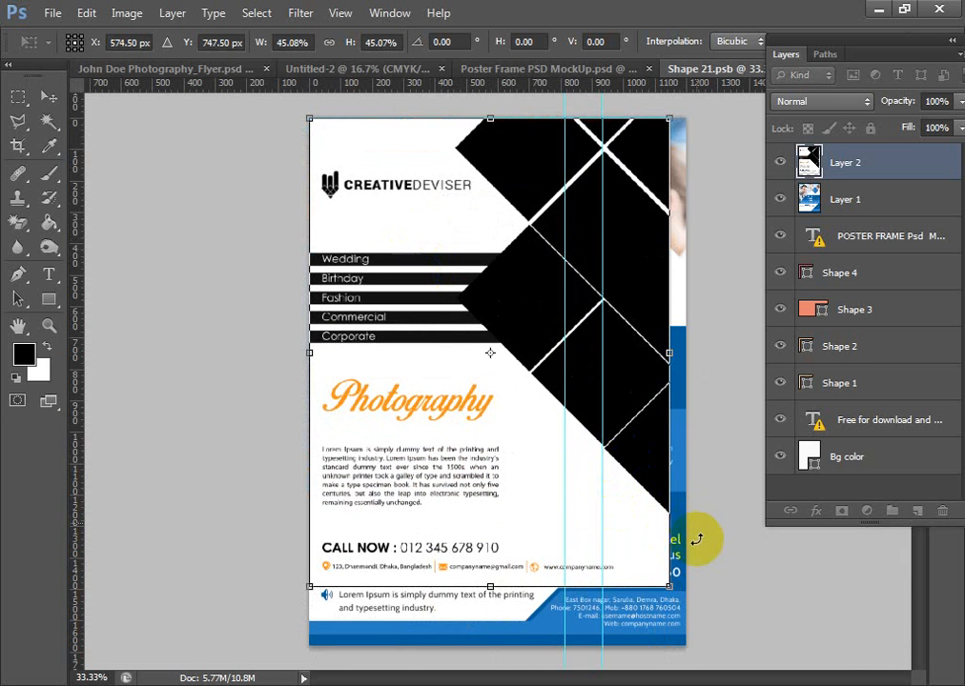
# - Enlarge the flyer layer proportionally to about 51%, shift it slightly up to cover the whole canvas, and apply the transform
pyautogui.moveTo(670, 354); pyautogui.dragTo(616, 352)
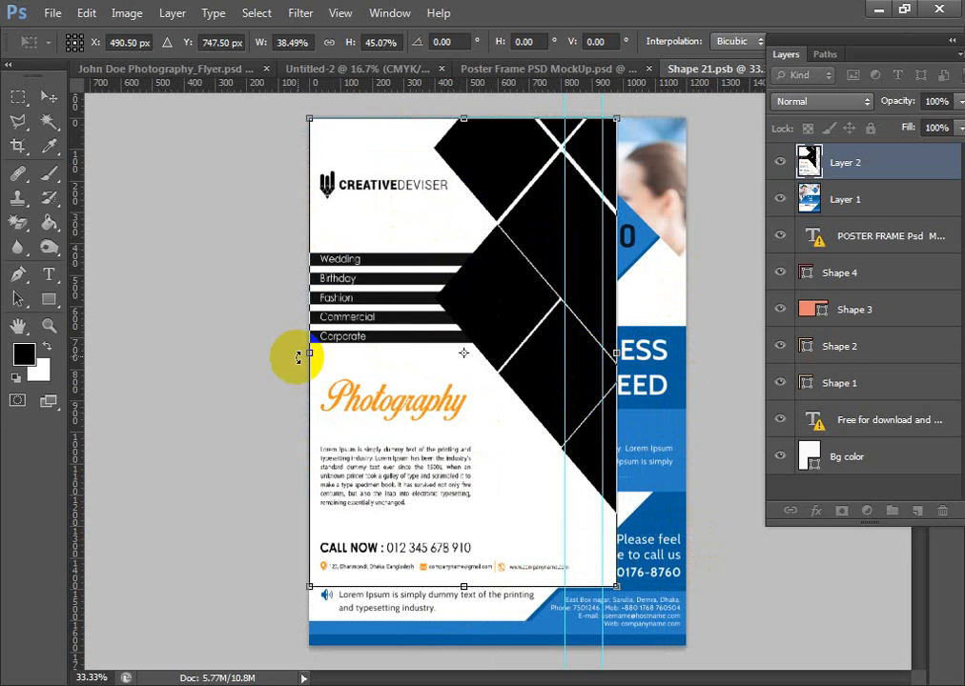
pyautogui.hotkey('ctrl', 'z')
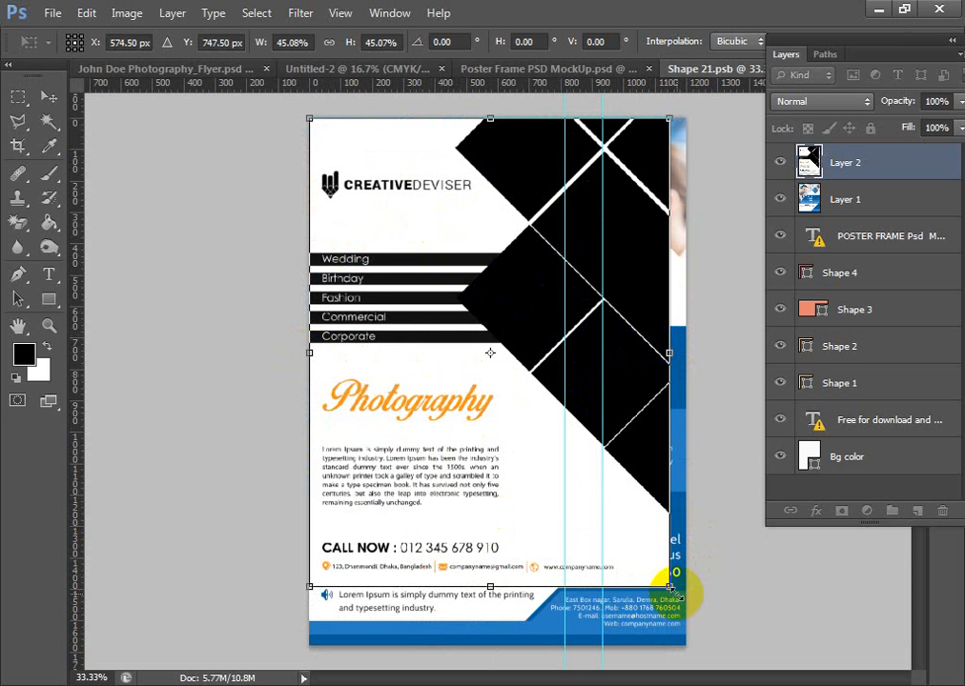
pyautogui.moveTo(669, 586); pyautogui.dragTo(717, 651)
pyautogui.moveTo(621, 544)
pyautogui.mouseDown()
pyautogui.moveTo(620, 531)
pyautogui.moveTo(621, 542)
pyautogui.mouseUp()
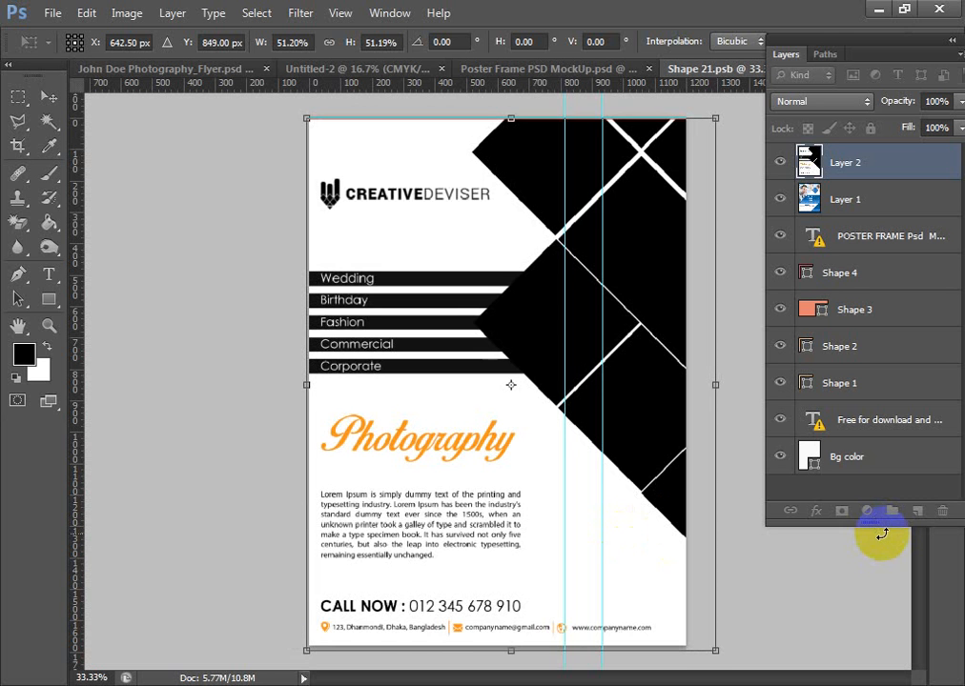
pyautogui.press('Up')
pyautogui.press('Up')
pyautogui.press('Up')
pyautogui.press('Up')
pyautogui.press('Up')
pyautogui.press('Up')
pyautogui.press('Up')
pyautogui.press('Up')
pyautogui.press('Up')
pyautogui.press('Up')
pyautogui.press('Up')
pyautogui.press('Up')
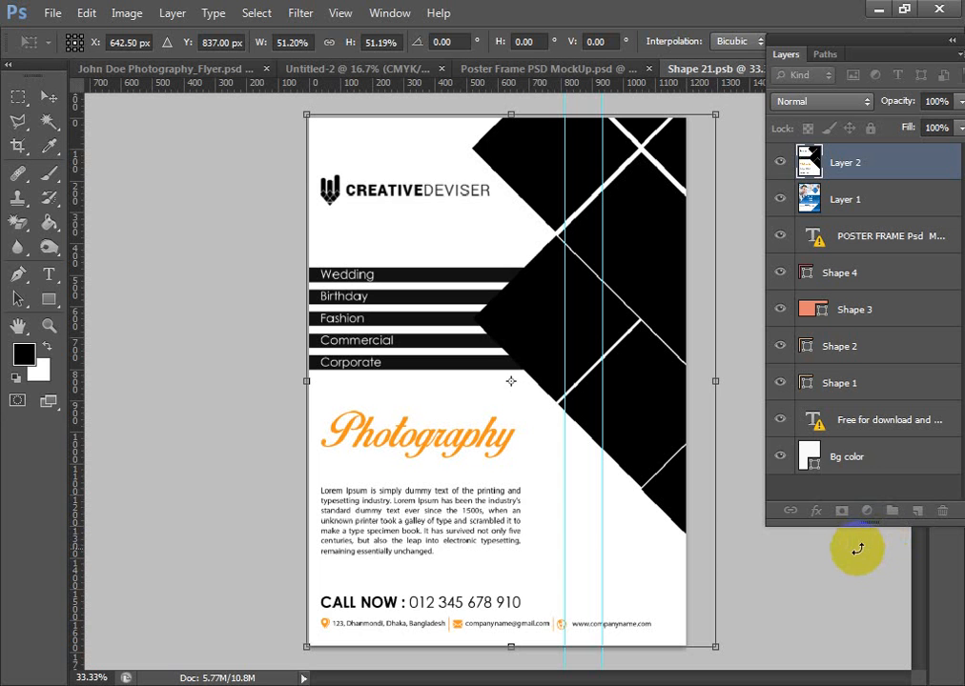
pyautogui.press('Return')
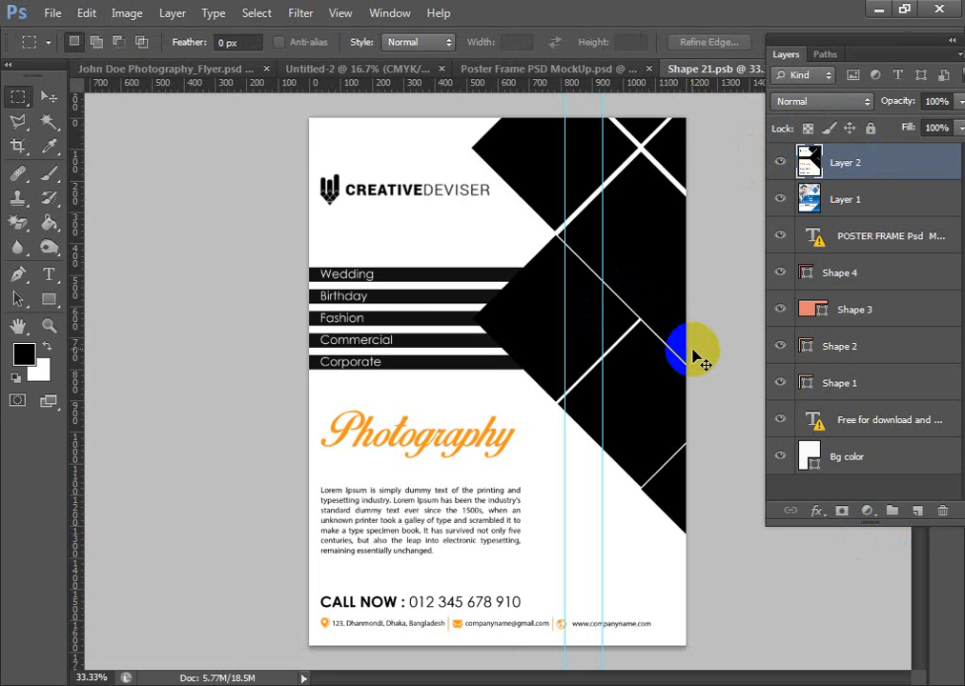
# - Save the Shape 21.psb smart object and check the updated poster in Poster Frame PSD MockUp.psd
pyautogui.hotkey('ctrl', 's')
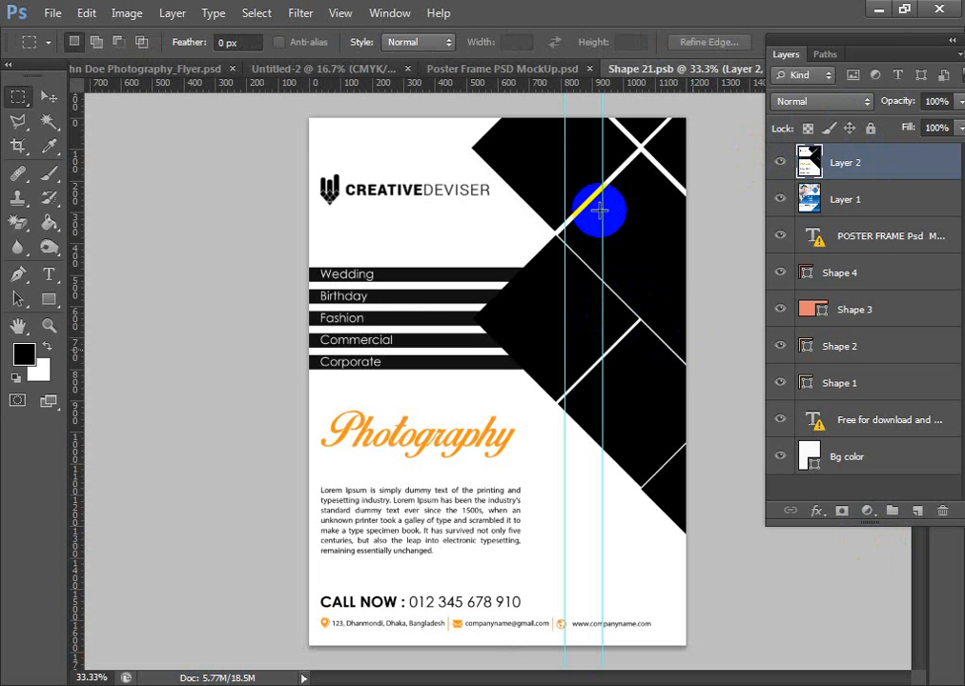
pyautogui.click(517, 68)
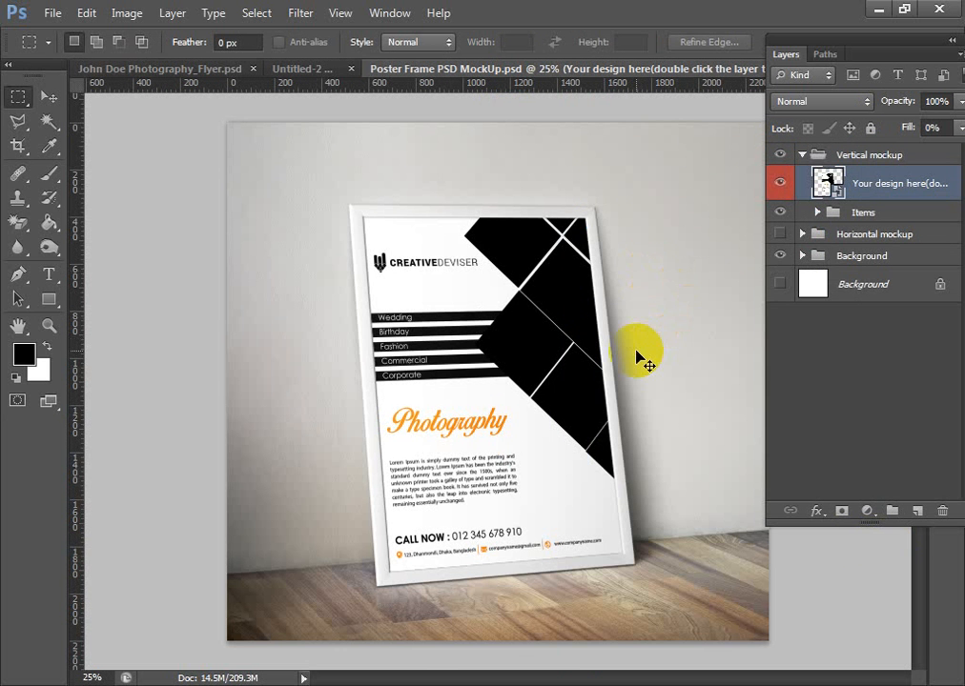
pyautogui.scroll(5, 636, 350)
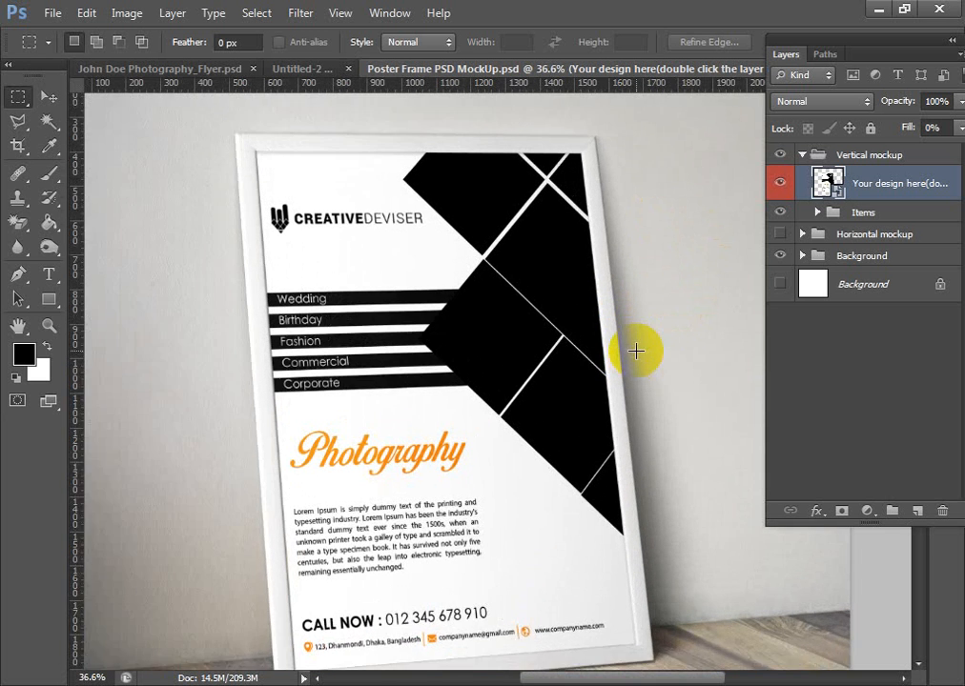
pyautogui.moveTo(634, 459); pyautogui.dragTo(621, 392)
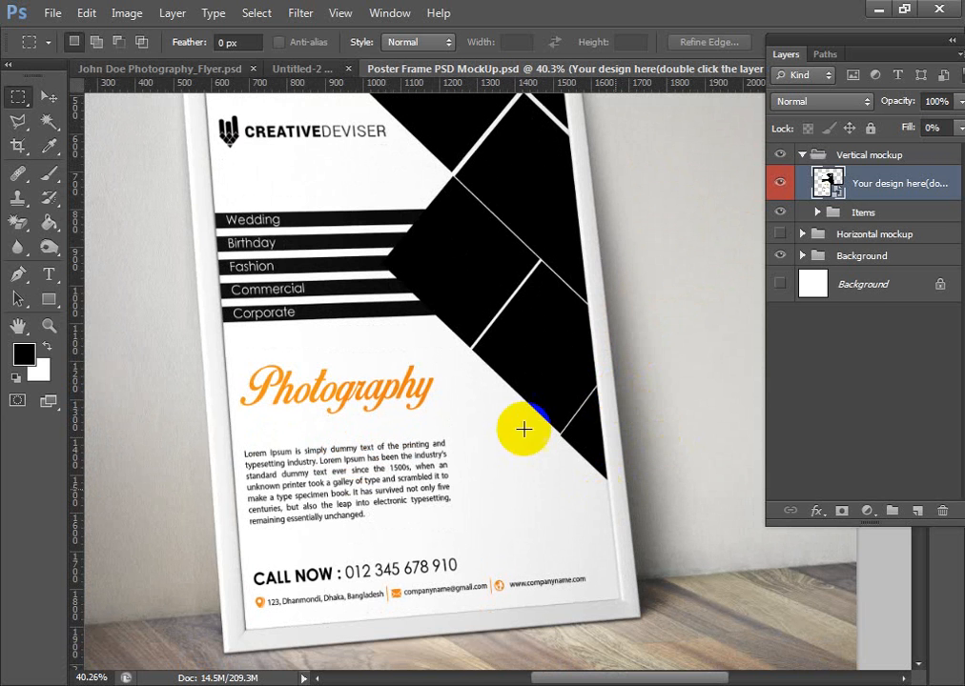
# - Clear the marquee selection in the Untitled-2 flyer and return to the poster mockup to examine the framed design
pyautogui.click(294, 69)
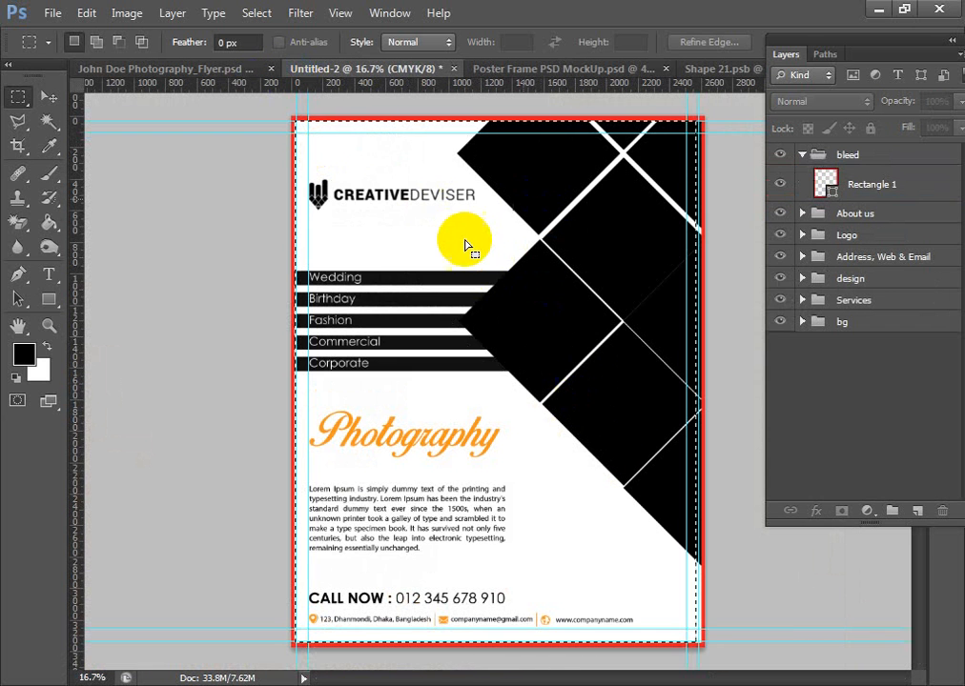
pyautogui.hotkey('ctrl', 'd')
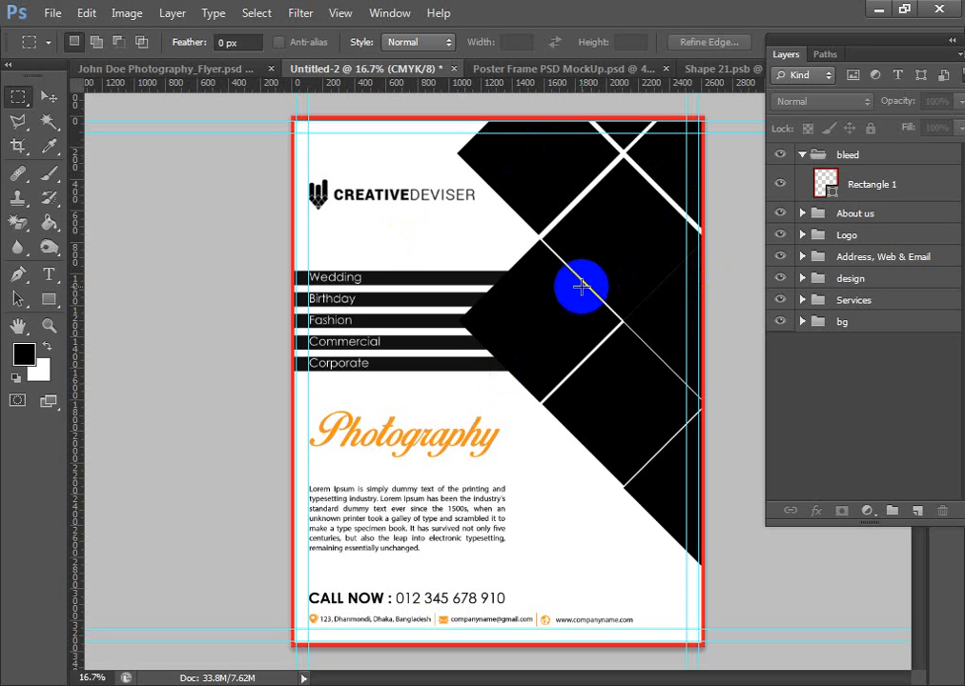
pyautogui.click(614, 68)
pyautogui.scroll(2, 339, 368)
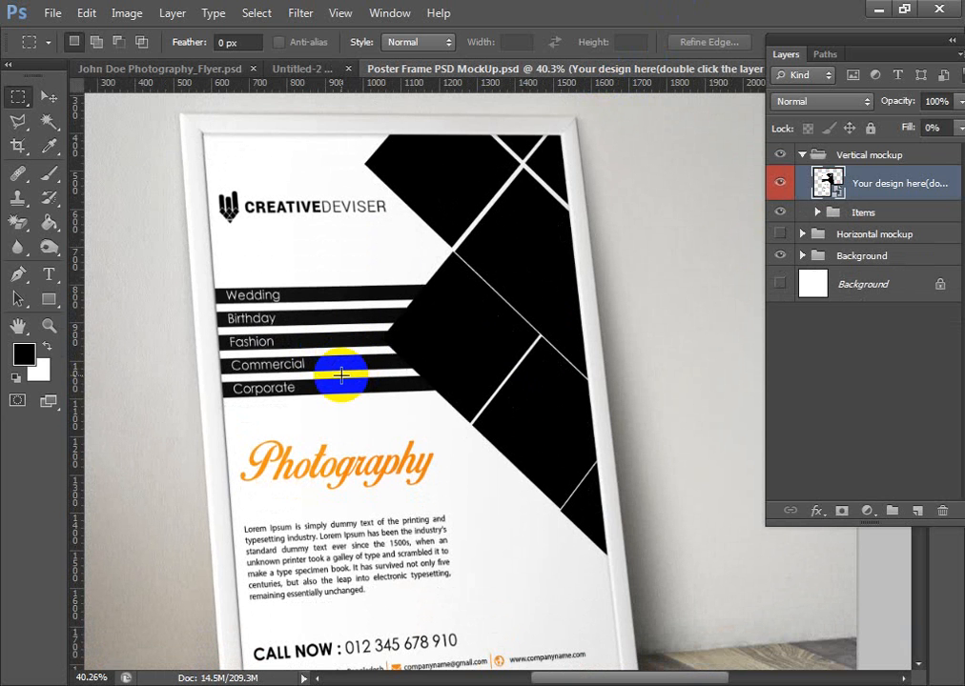
pyautogui.scroll(-2, 341, 375)
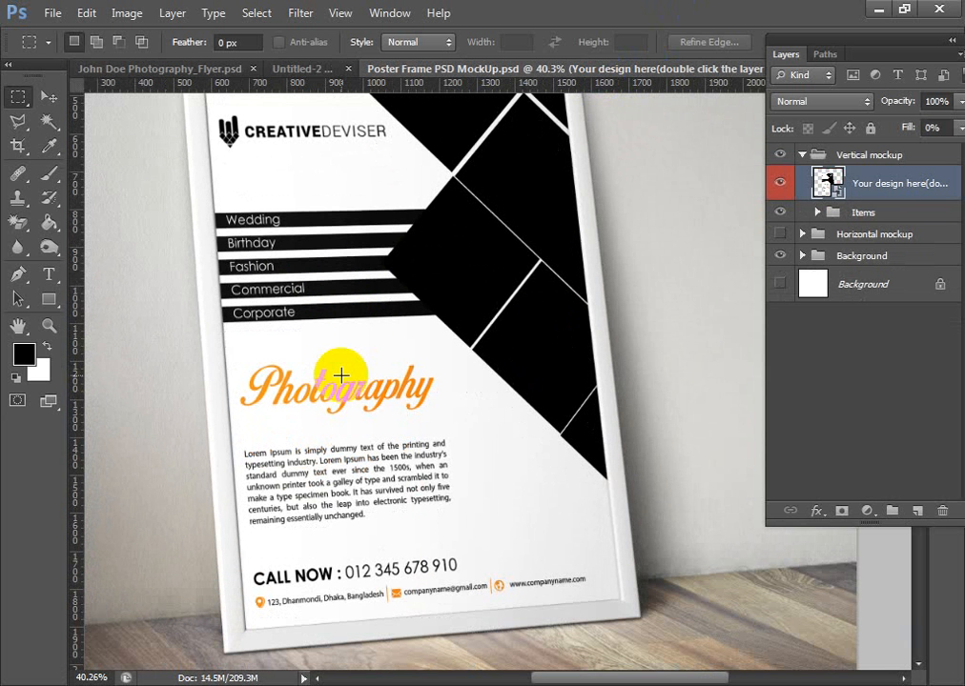
pyautogui.click(48, 96)
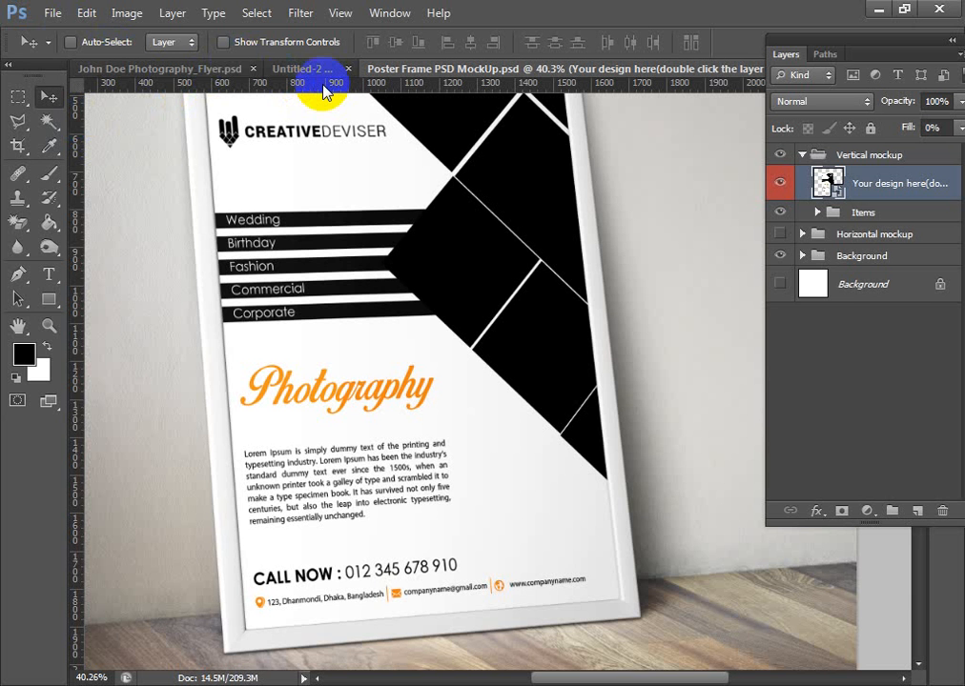
pyautogui.scroll(-3, 329, 112)
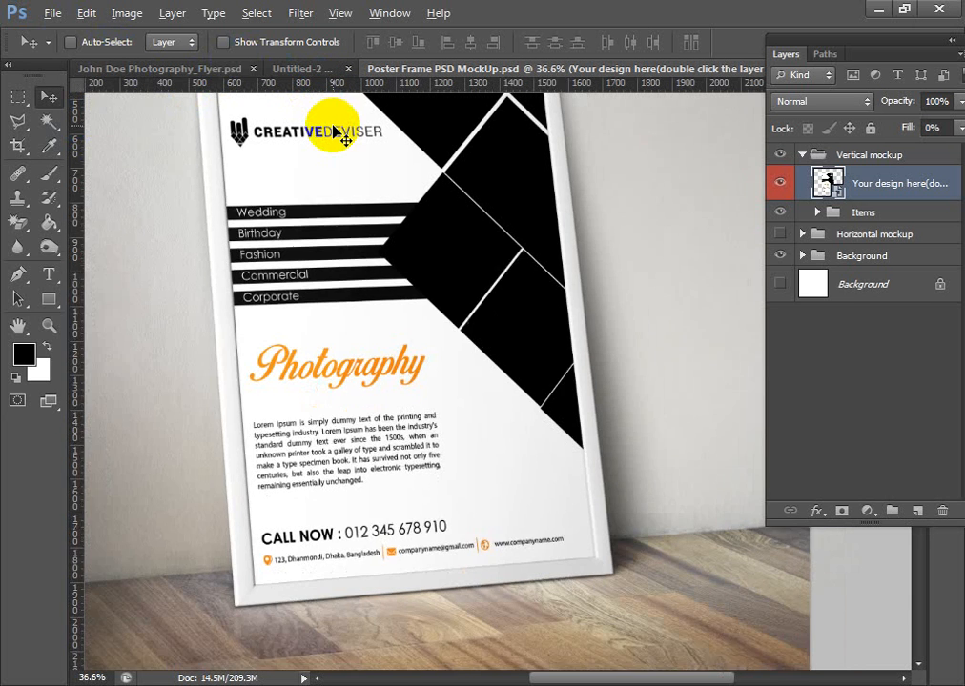
pyautogui.scroll(2, 483, 277)
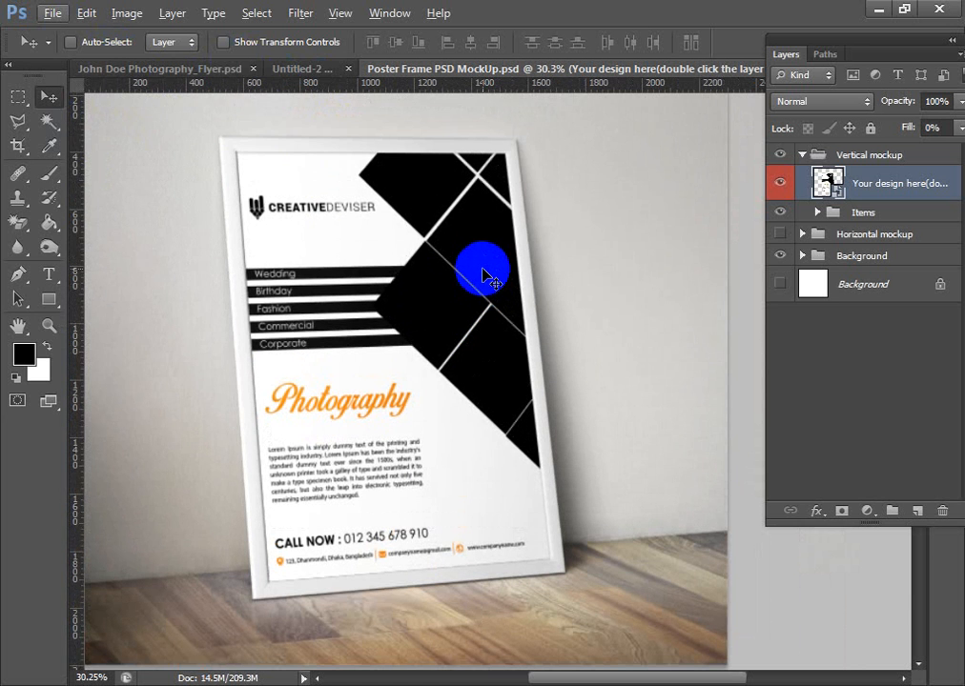